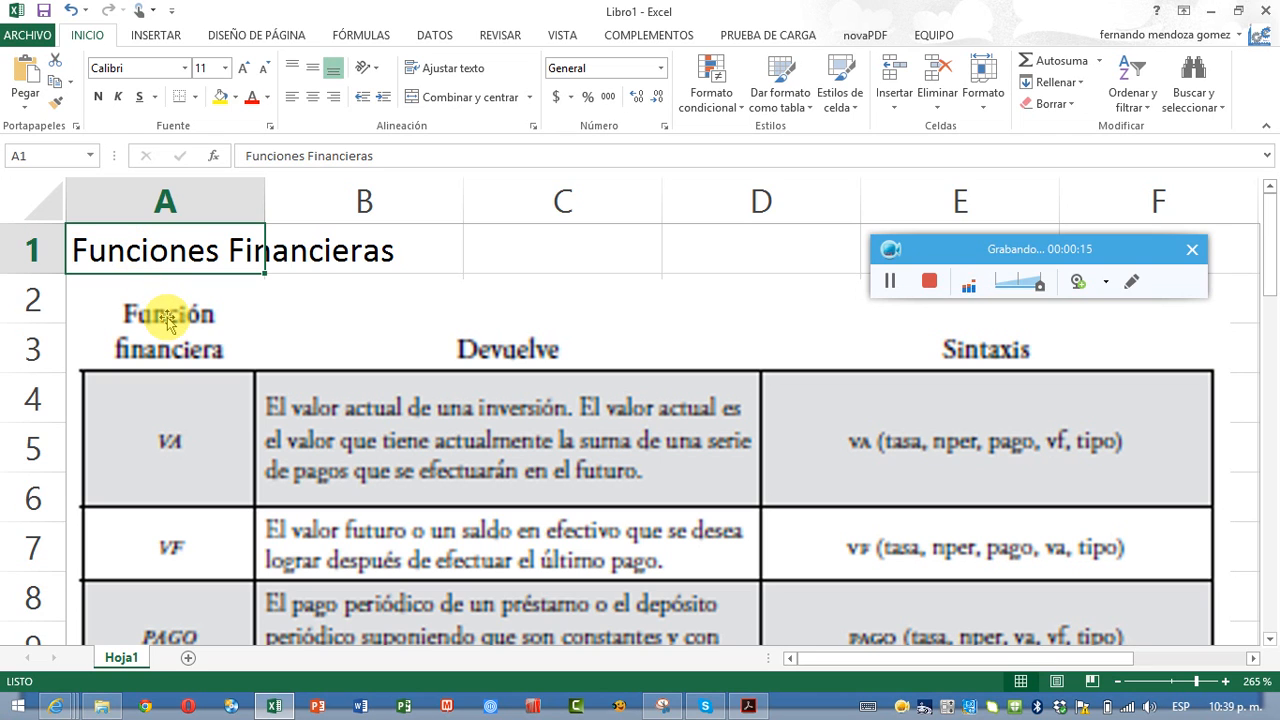
- Review the financial functions table from VA through TIR, reading each function's description and syntax
{"action": "scroll", "coordinate": [168, 323], "scroll_direction": "down", "scroll_amount": 1}
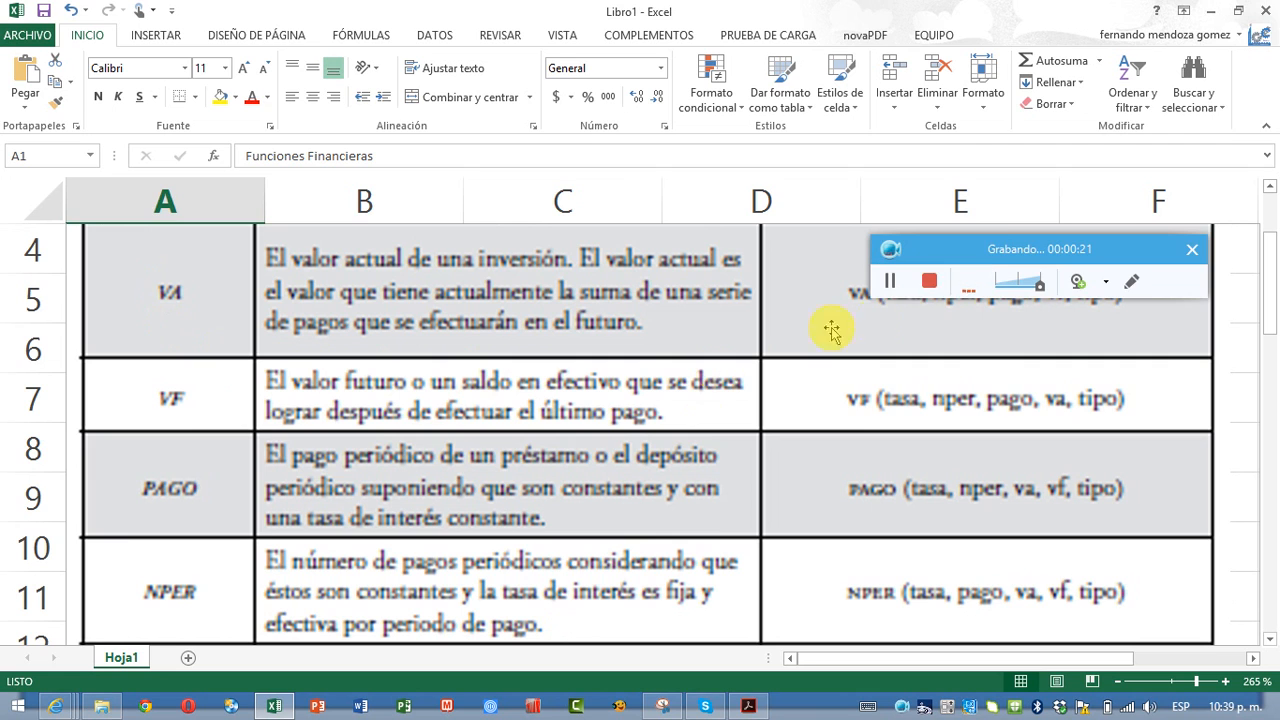
{"action": "left_click_drag", "start_coordinate": [997, 255], "coordinate": [1003, 530]}
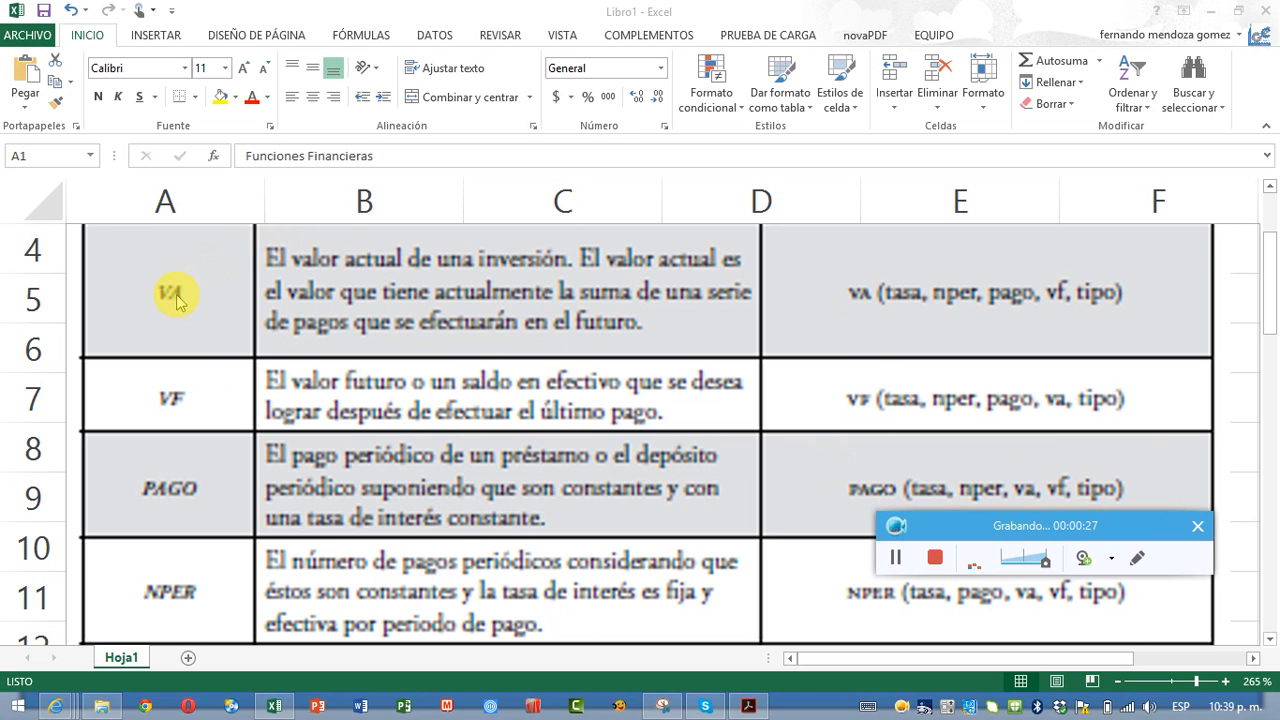
{"action": "left_click", "coordinate": [212, 296]}
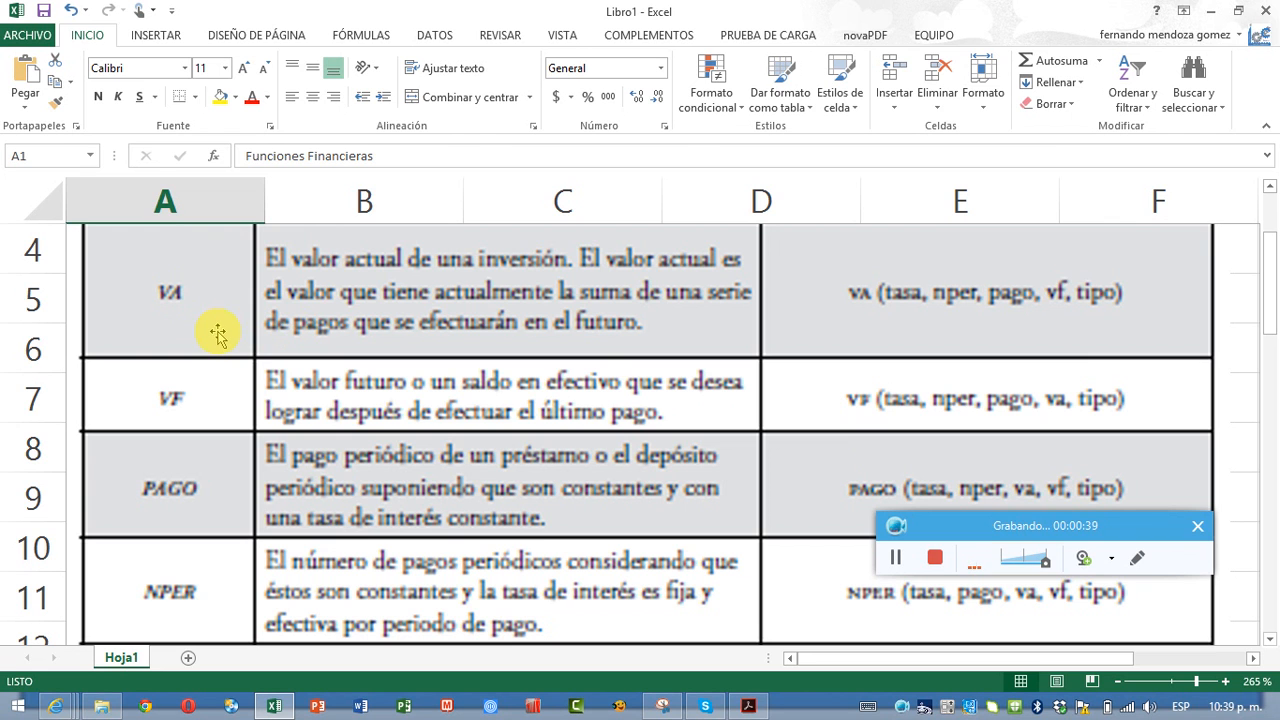
{"action": "scroll", "coordinate": [231, 390], "scroll_direction": "down", "scroll_amount": 1}
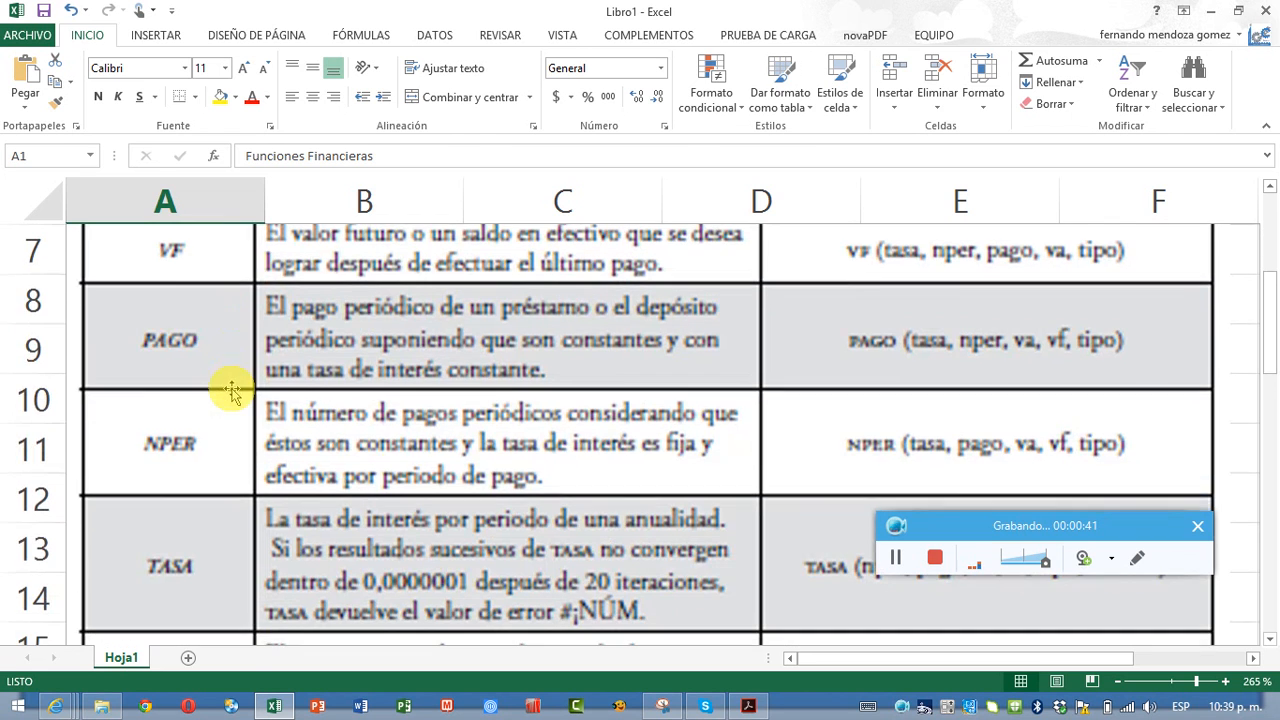
{"action": "scroll", "coordinate": [230, 388], "scroll_direction": "up", "scroll_amount": 1}
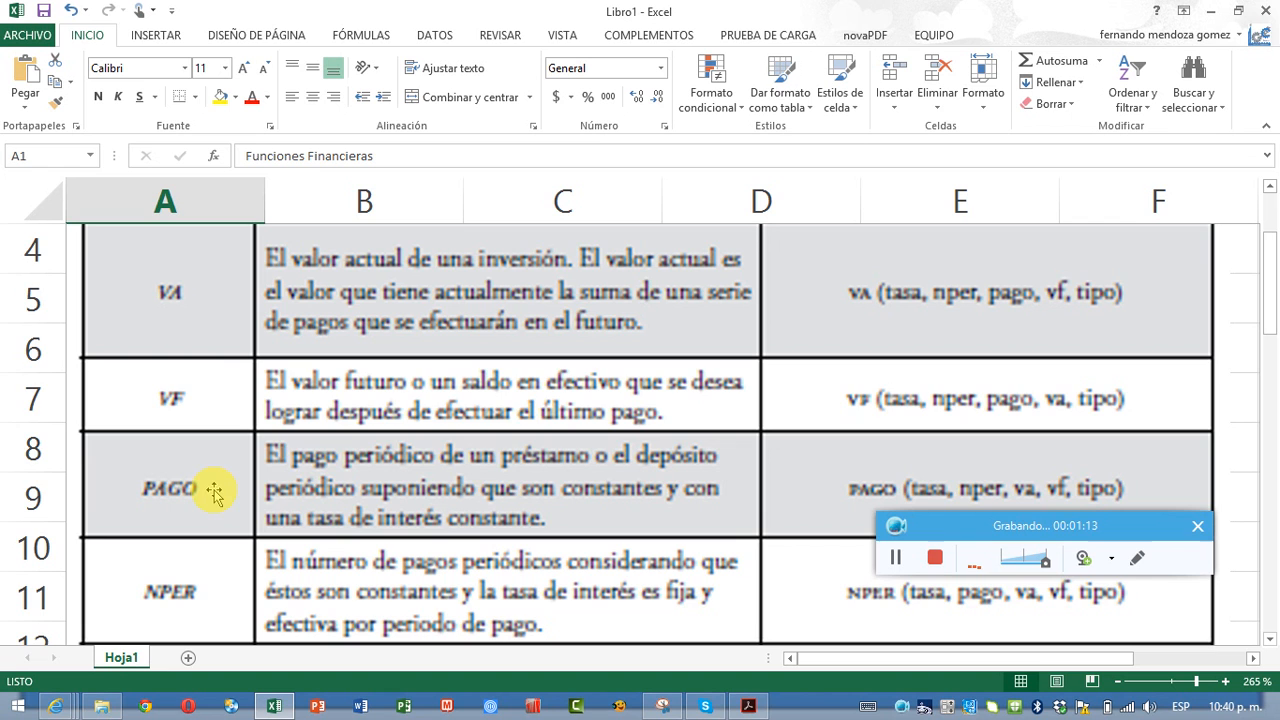
{"action": "scroll", "coordinate": [214, 490], "scroll_direction": "down", "scroll_amount": 1}
{"action": "scroll", "coordinate": [214, 490], "scroll_direction": "down", "scroll_amount": 2}
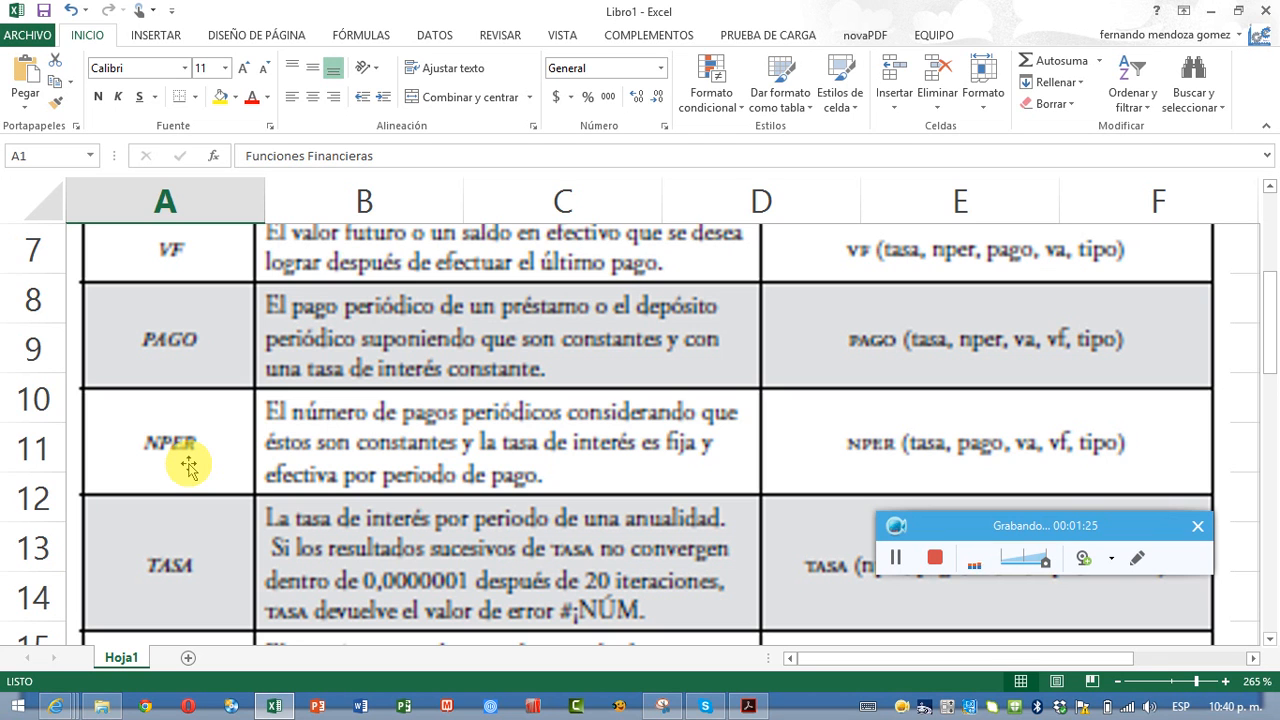
{"action": "scroll", "coordinate": [189, 465], "scroll_direction": "down", "scroll_amount": 1}
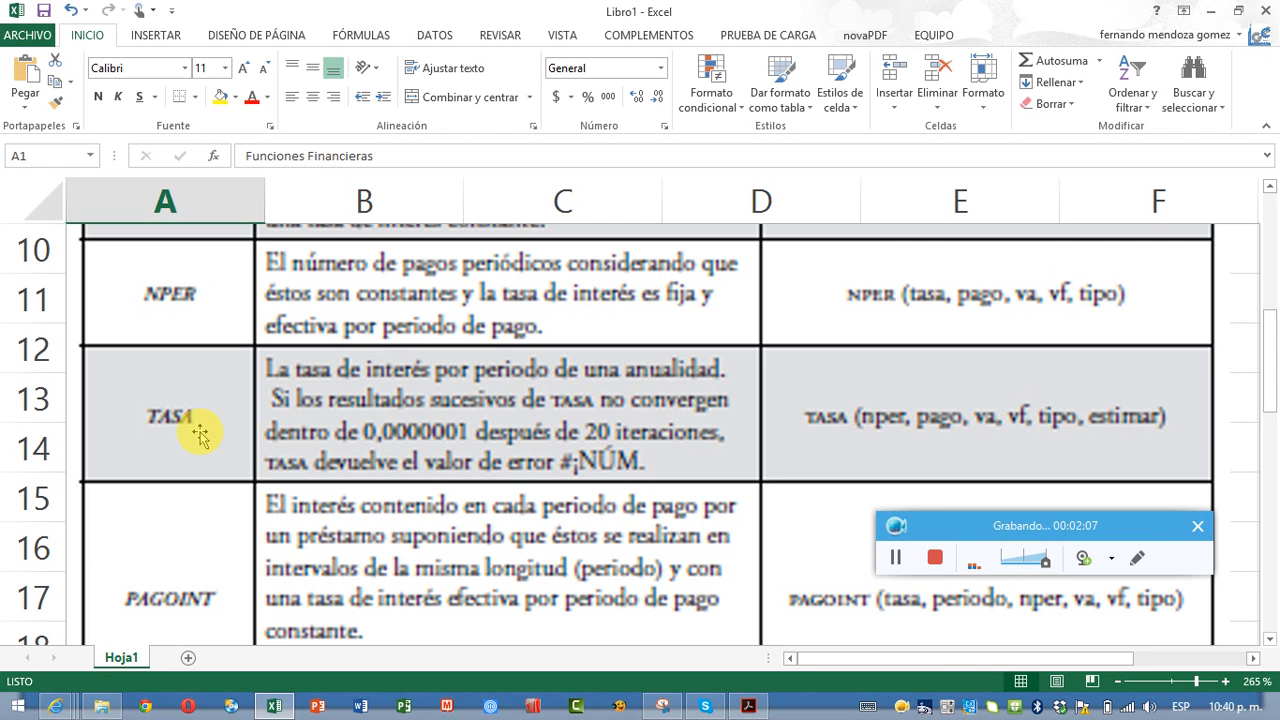
{"action": "scroll", "coordinate": [202, 435], "scroll_direction": "down", "scroll_amount": 2}
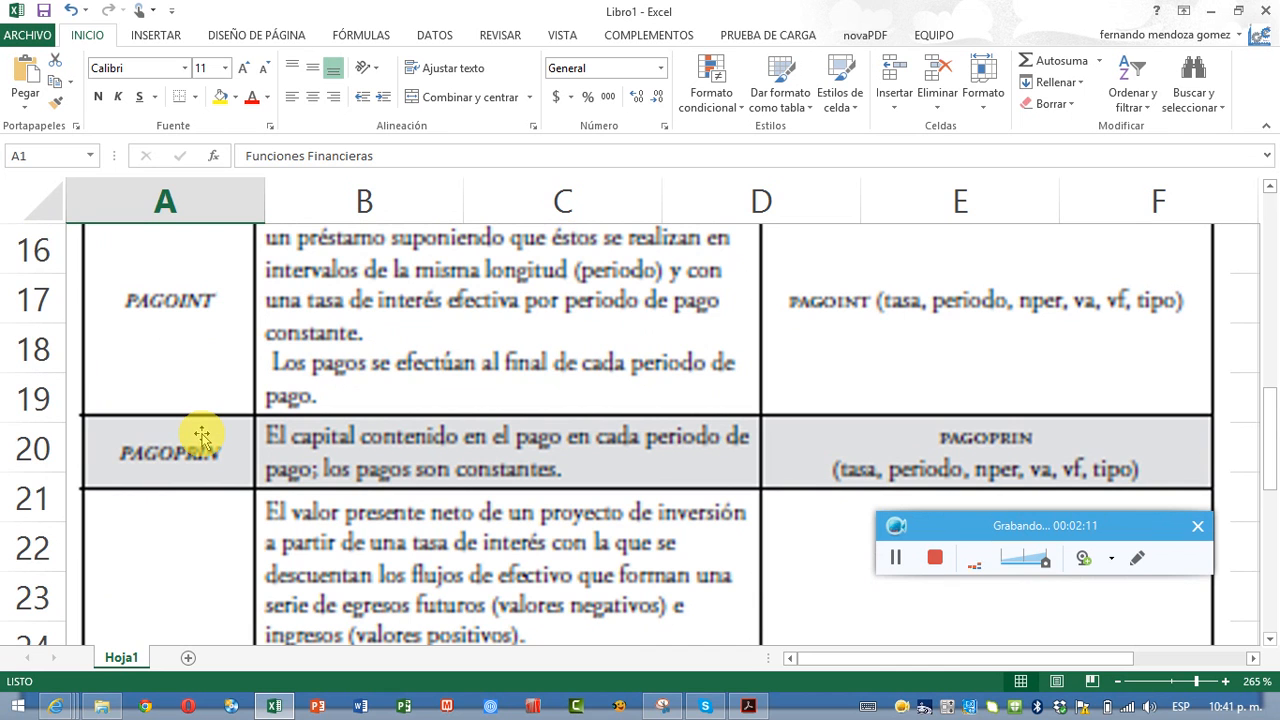
{"action": "scroll", "coordinate": [202, 435], "scroll_direction": "up", "scroll_amount": 1}
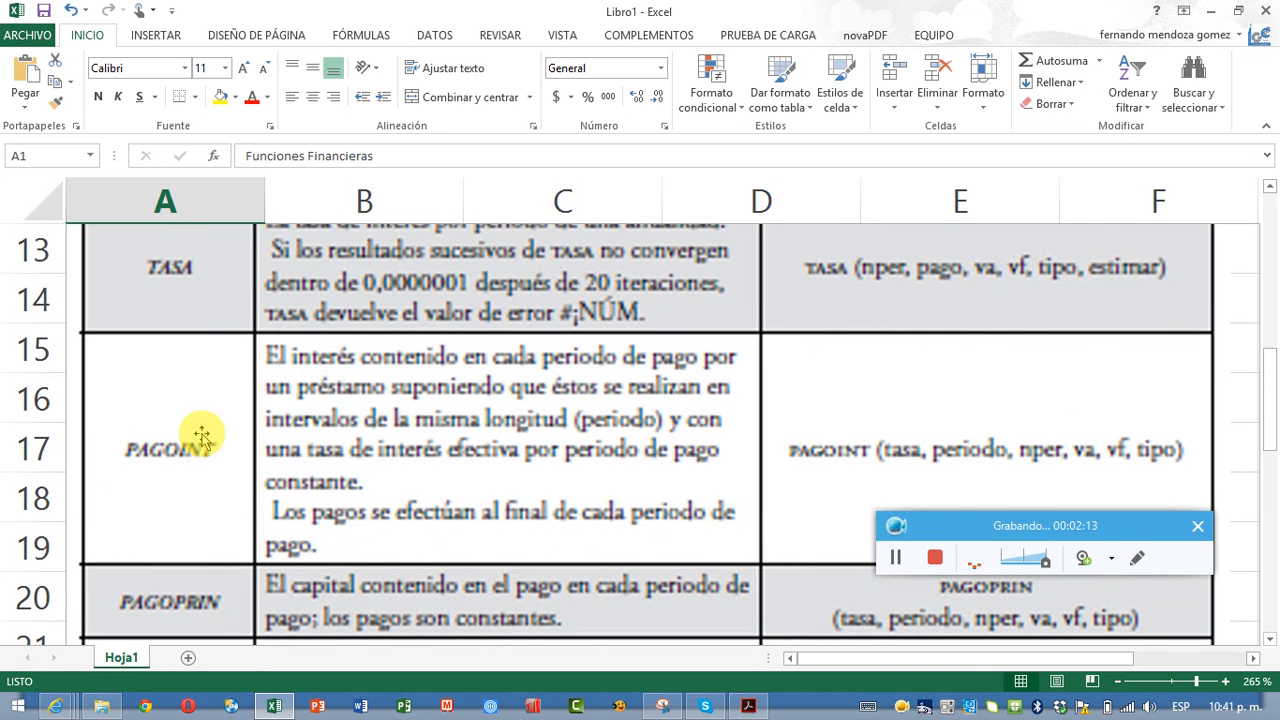
{"action": "scroll", "coordinate": [202, 435], "scroll_direction": "down", "scroll_amount": 1}
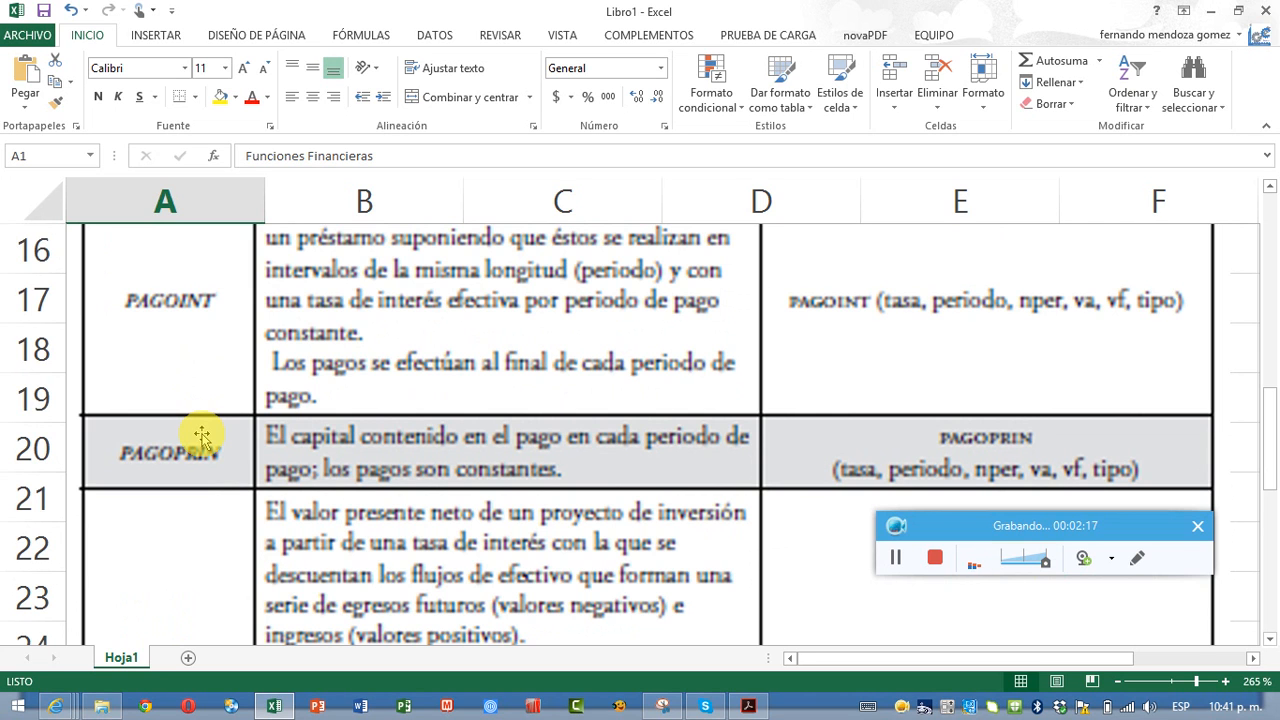
{"action": "scroll", "coordinate": [202, 435], "scroll_direction": "down", "scroll_amount": 1}
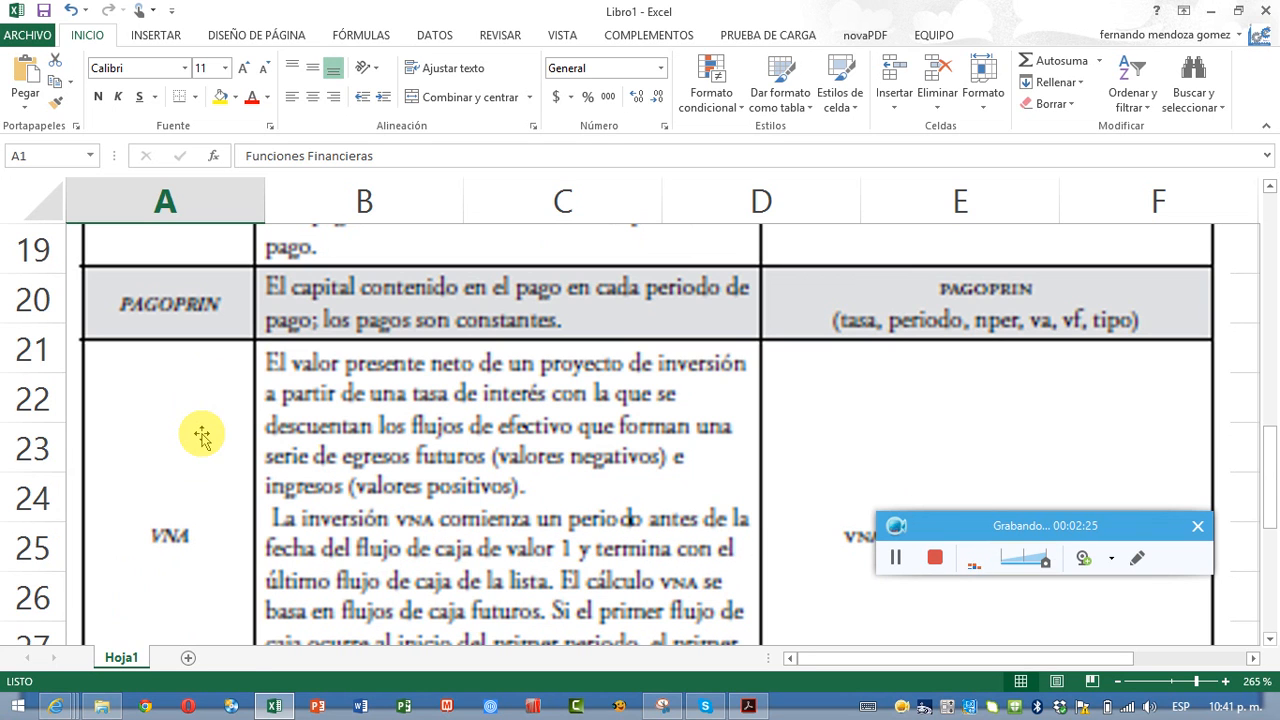
{"action": "scroll", "coordinate": [202, 435], "scroll_direction": "down", "scroll_amount": 1}
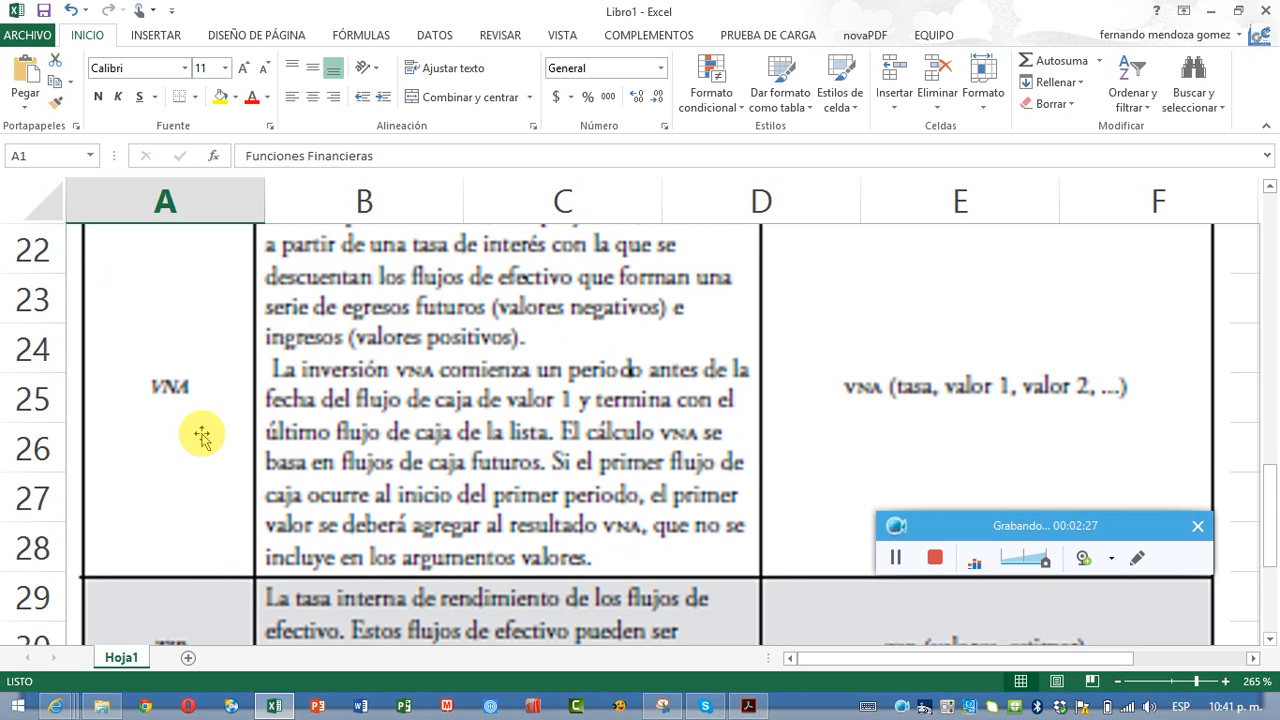
{"action": "scroll", "coordinate": [202, 435], "scroll_direction": "down", "scroll_amount": 1}
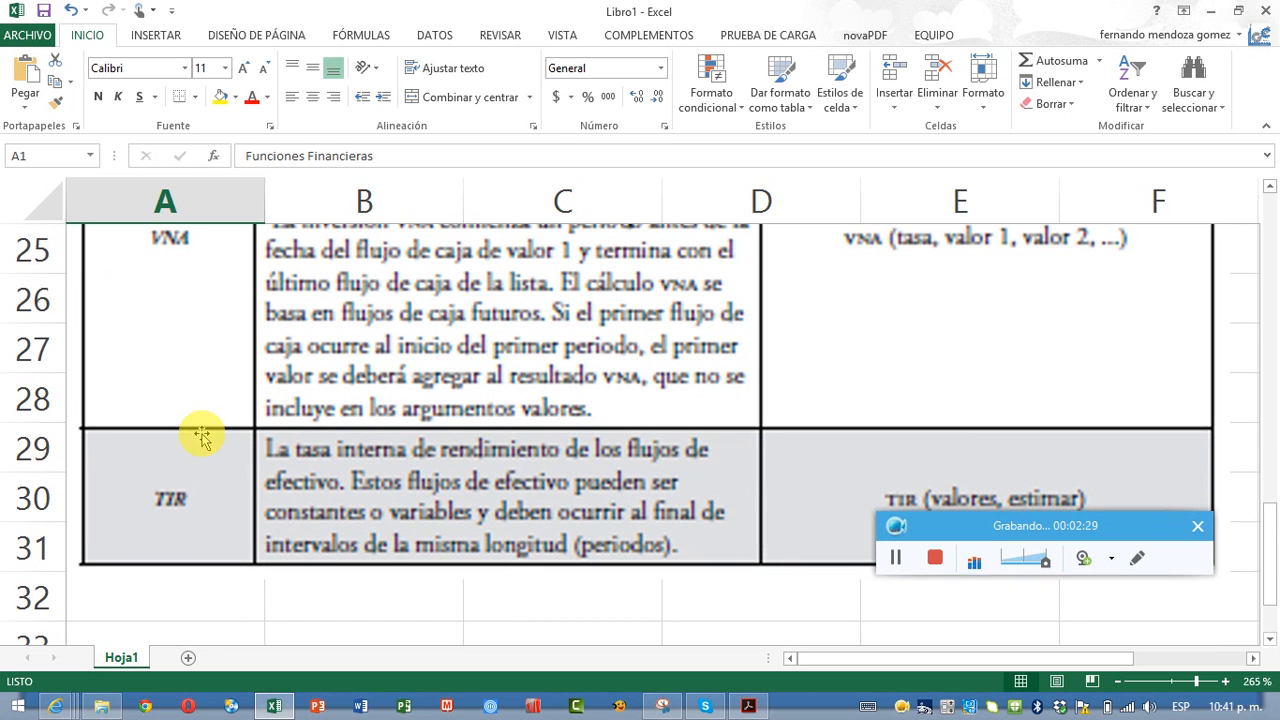
- Below the functions table, enter the label "Capital=" in A34 and the amount 1000 in B34
{"action": "scroll", "coordinate": [202, 435], "scroll_direction": "down", "scroll_amount": 1}
{"action": "scroll", "coordinate": [202, 435], "scroll_direction": "down", "scroll_amount": 1}
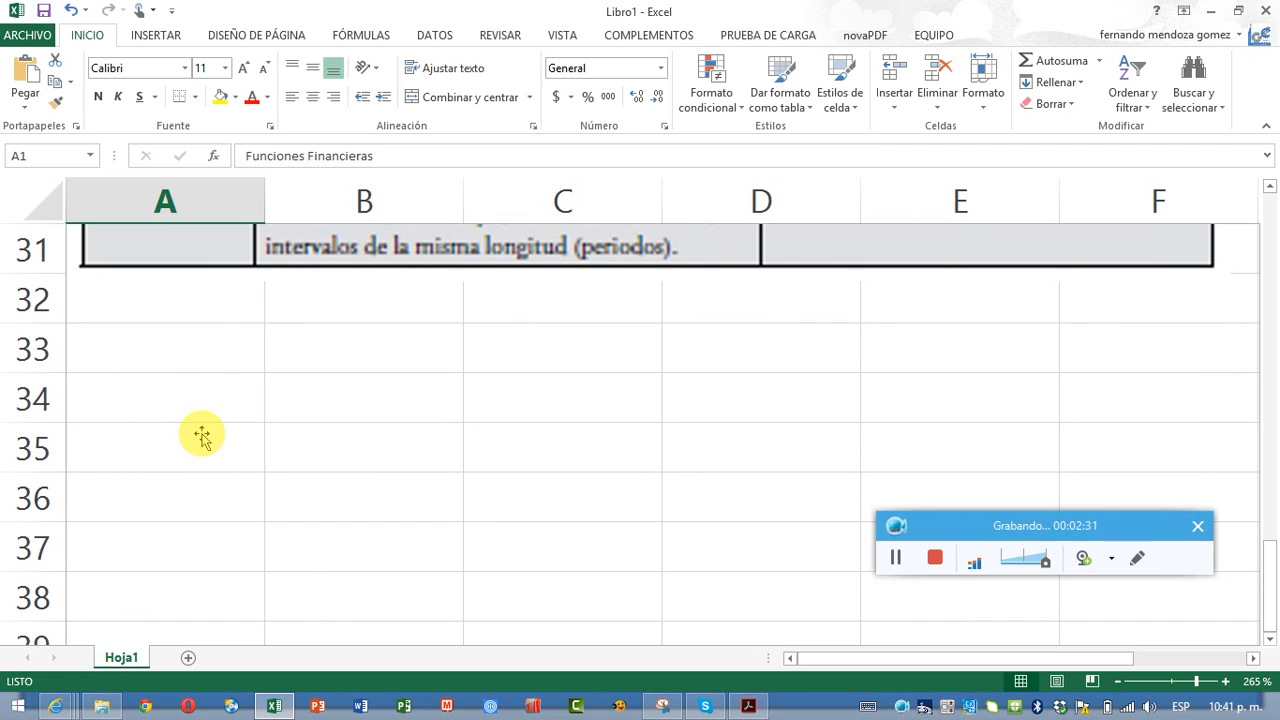
{"action": "scroll", "coordinate": [202, 435], "scroll_direction": "down", "scroll_amount": 1}
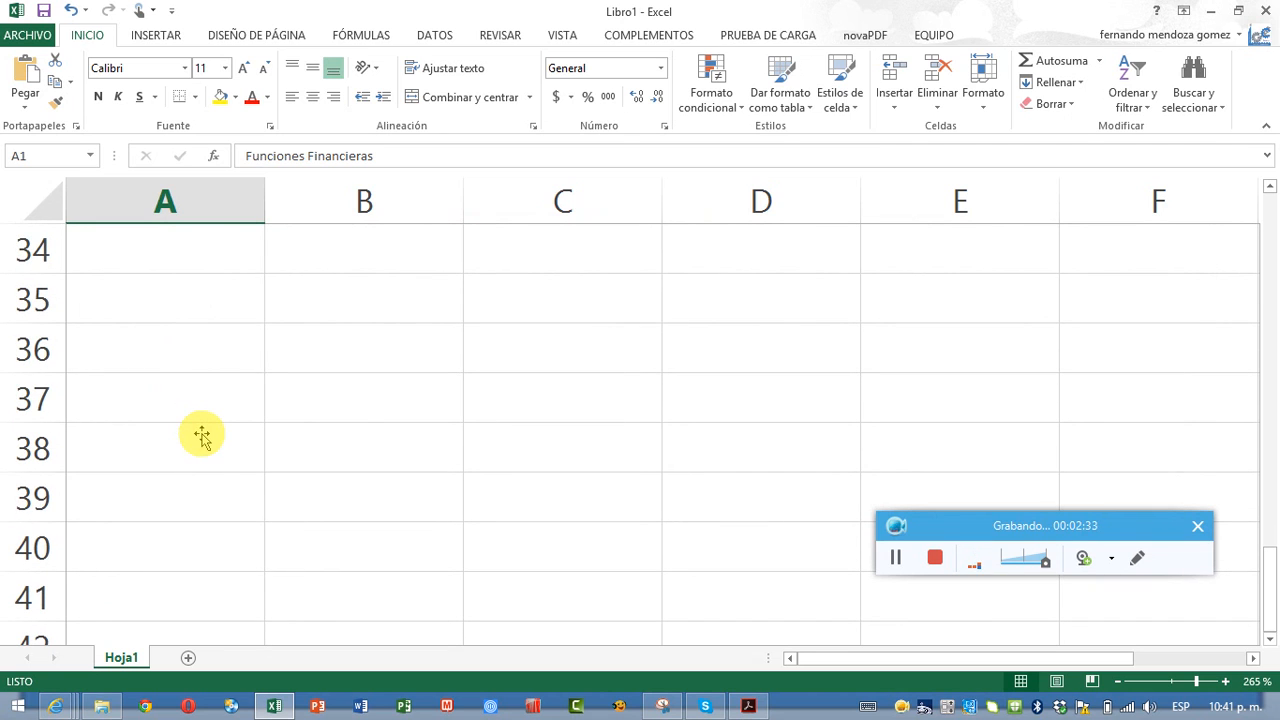
{"action": "left_click", "coordinate": [210, 256]}
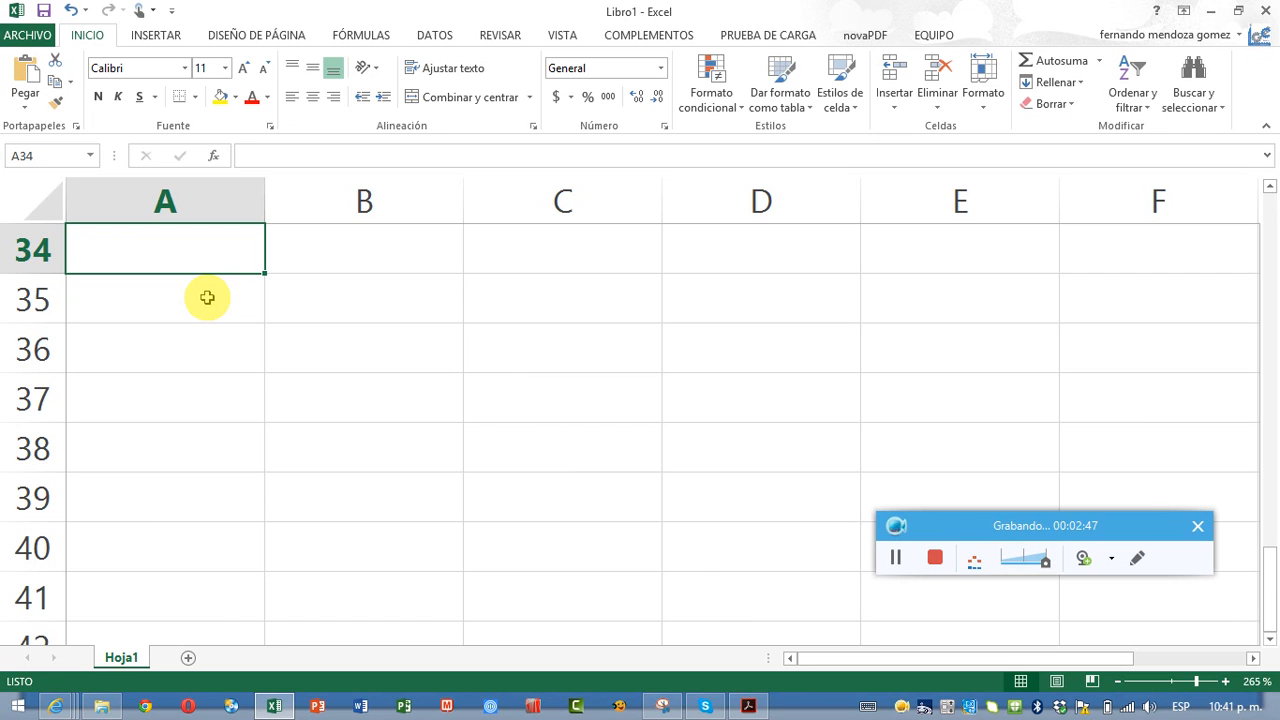
{"action": "type", "text": "Capital="}
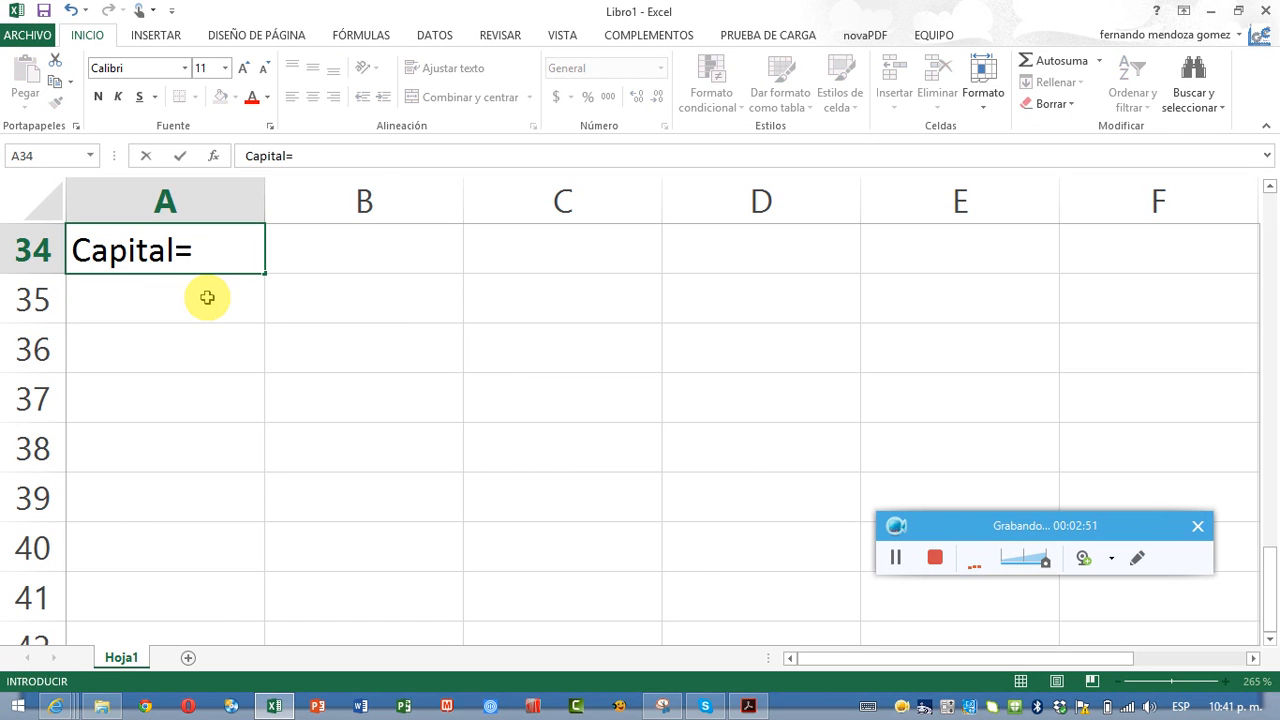
{"action": "key", "text": "Tab"}
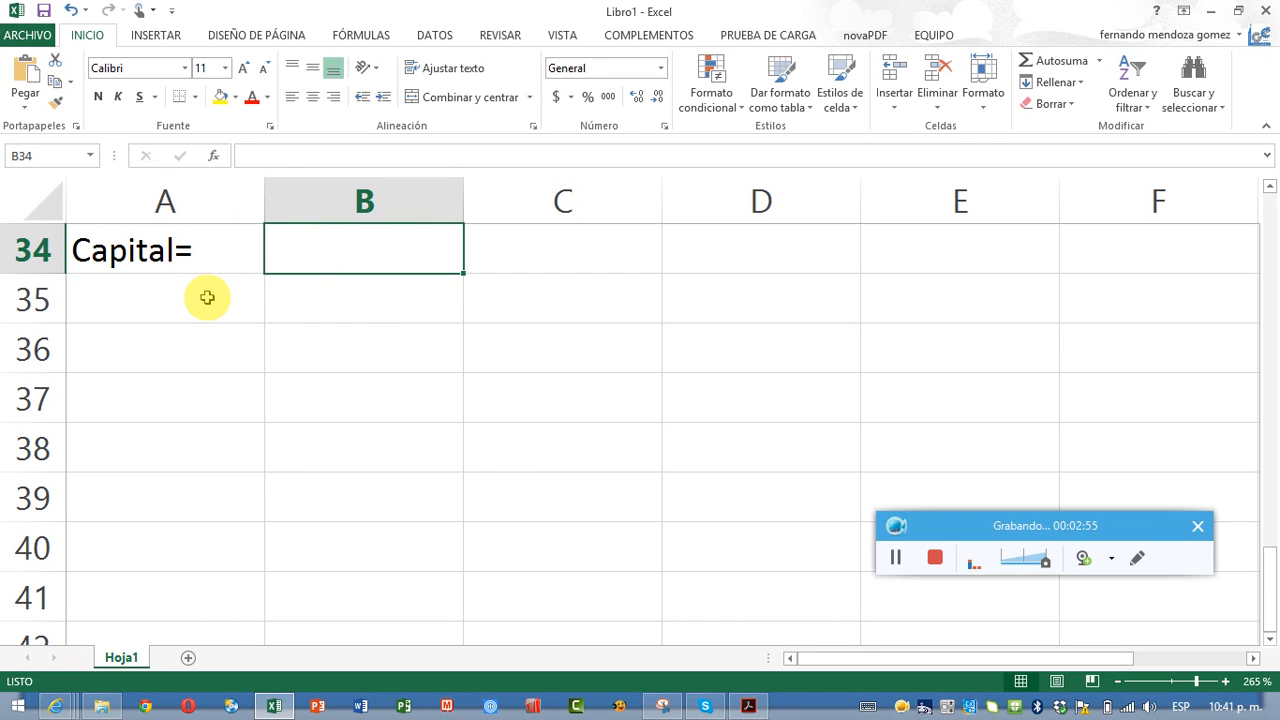
{"action": "type", "text": "1000"}
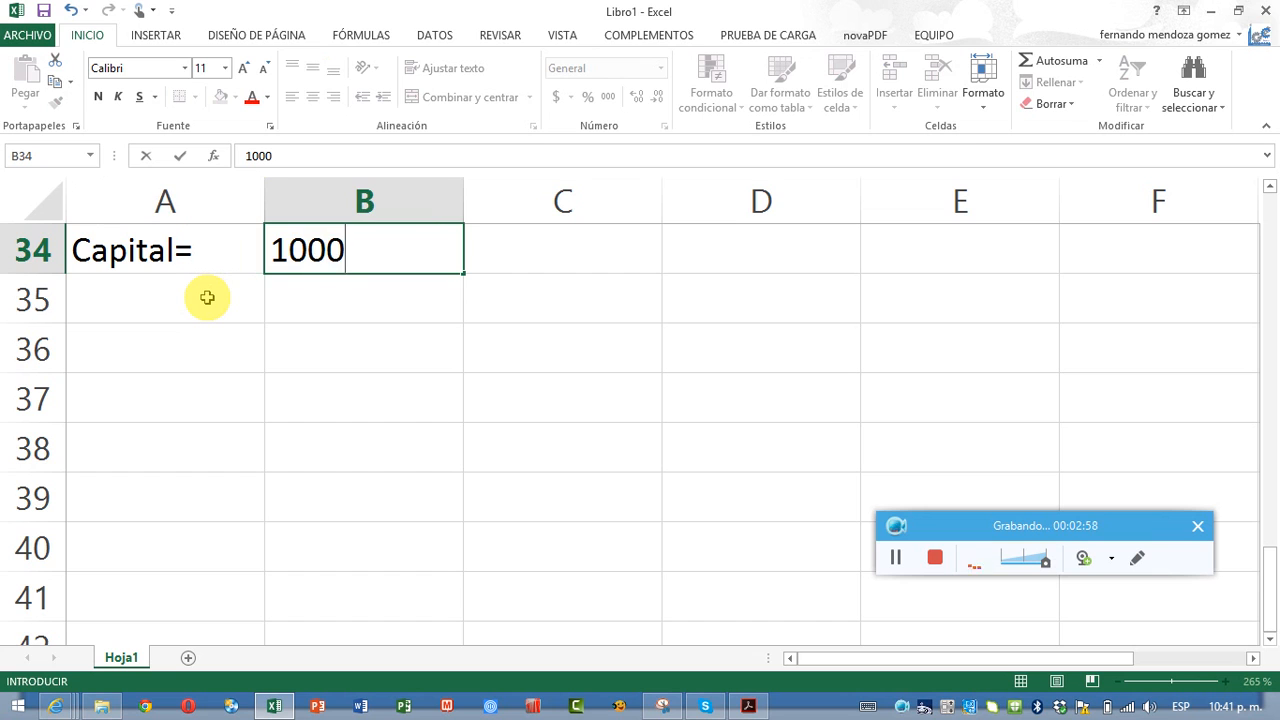
{"action": "key", "text": "Return"}
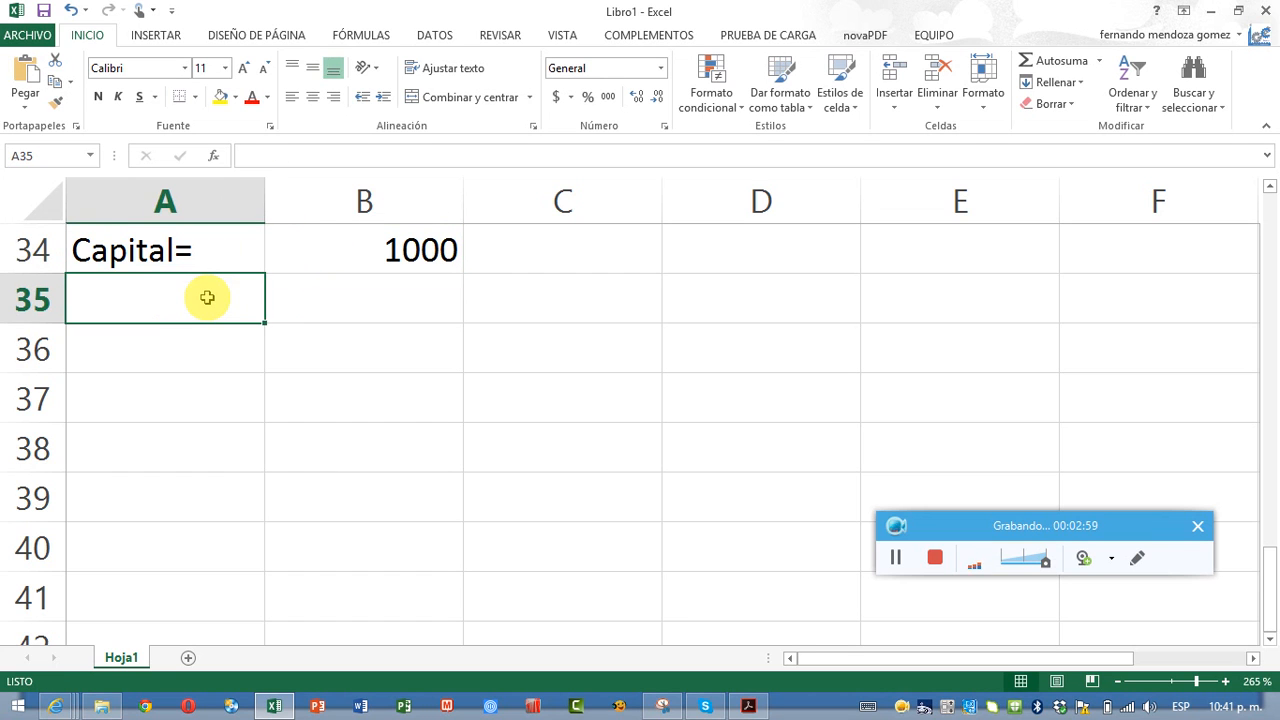
- Apply the accounting number format with a dollar sign to the capital amount in B34
{"action": "key", "text": "Up"}
{"action": "key", "text": "Right"}
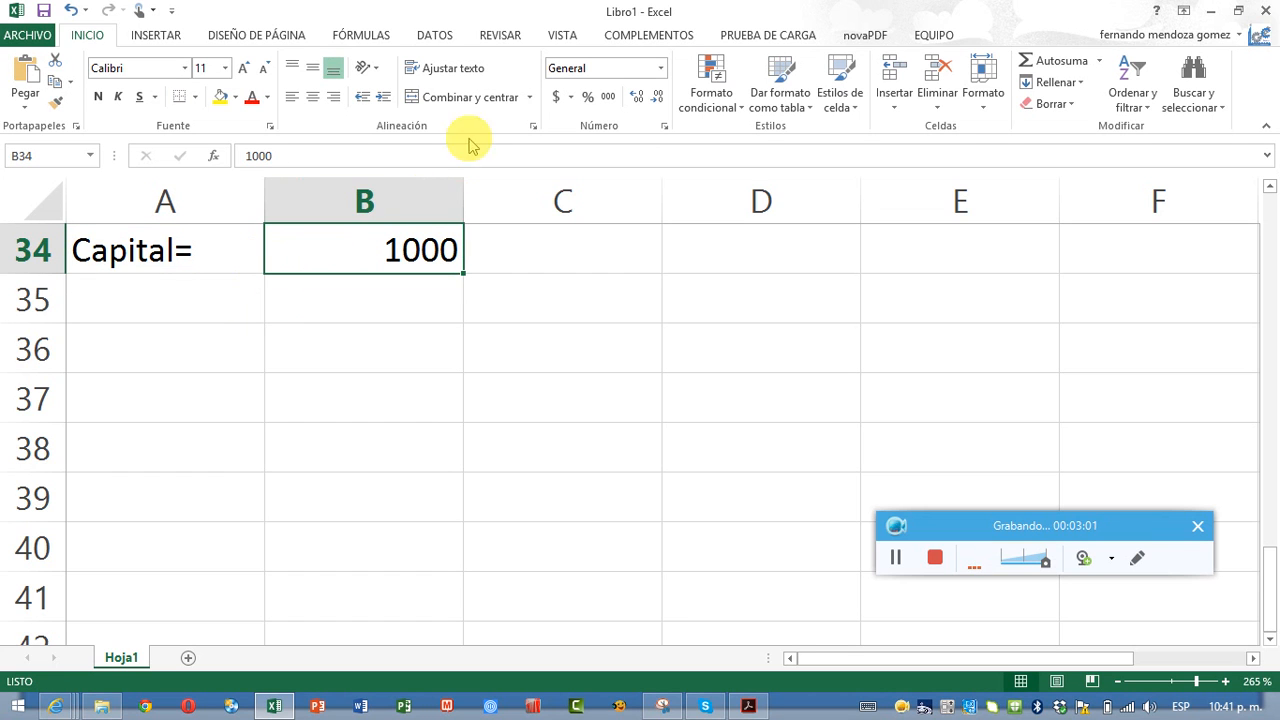
{"action": "left_click", "coordinate": [556, 97]}
- Enter the label "Tasa Interés=" in A35 and the formula =0.12/12 in B35
{"action": "left_click", "coordinate": [214, 308]}
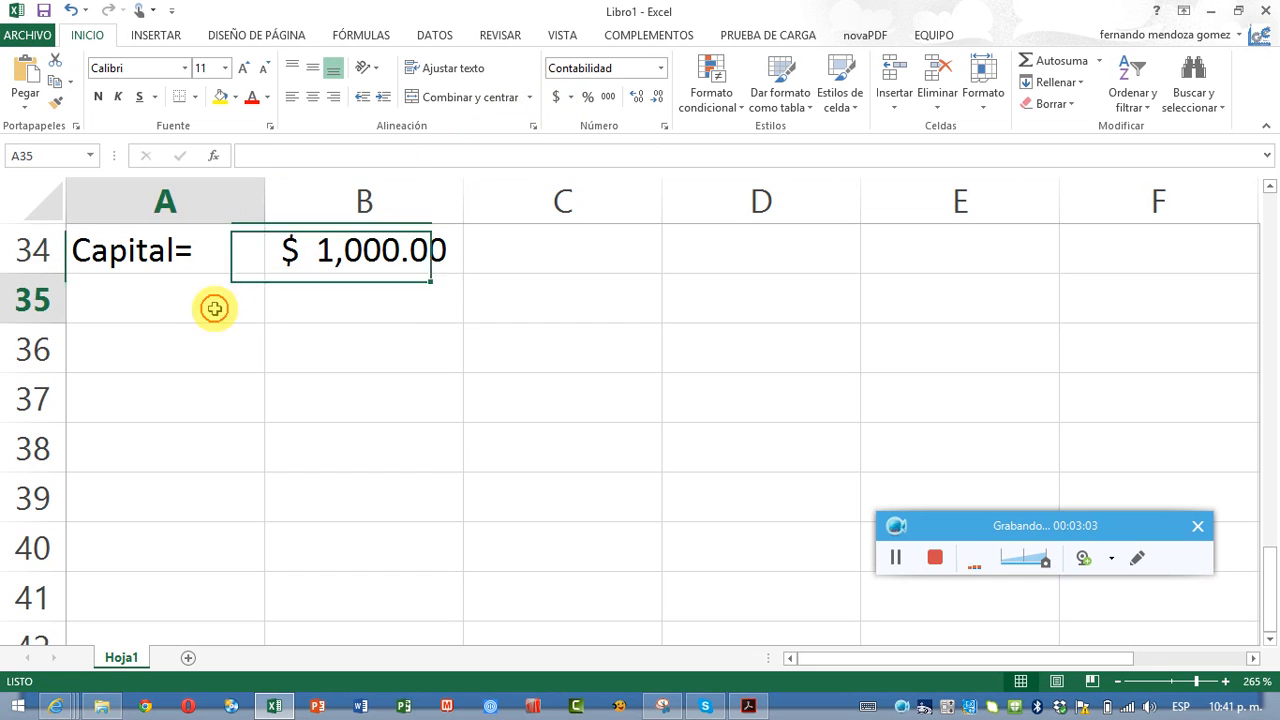
{"action": "type", "text": "Tasa "}
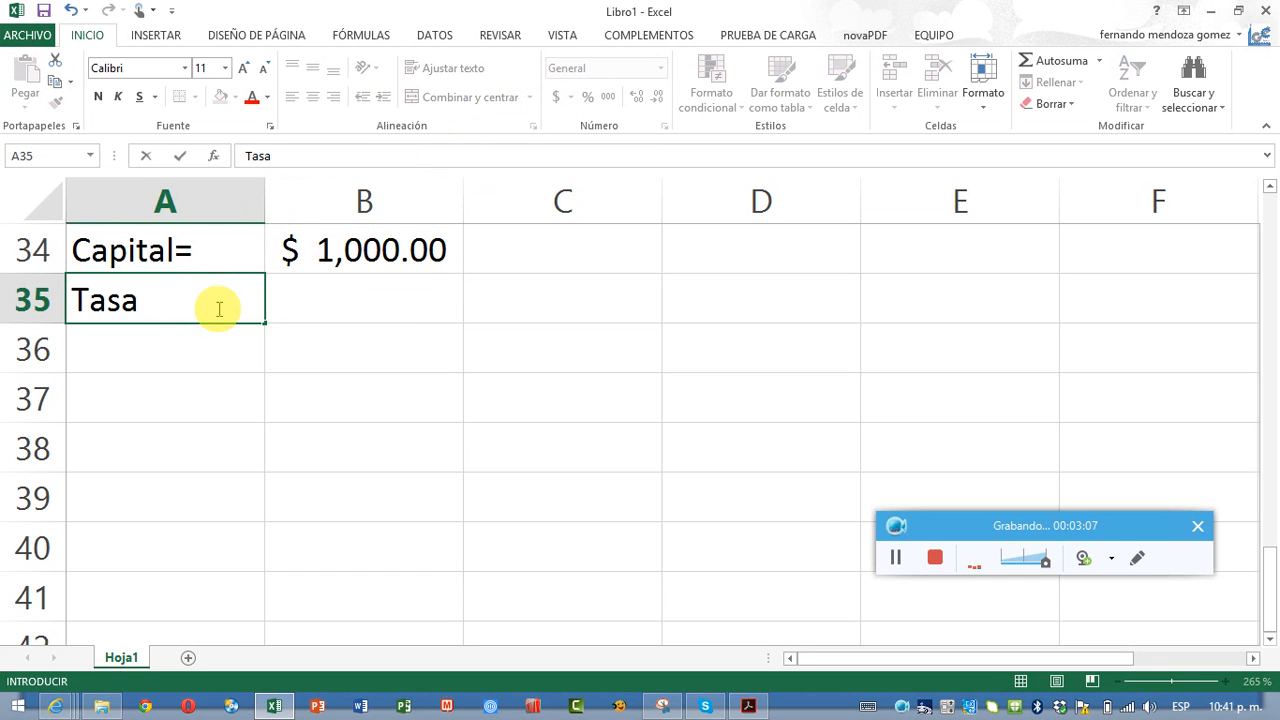
{"action": "type", "text": "Interés="}
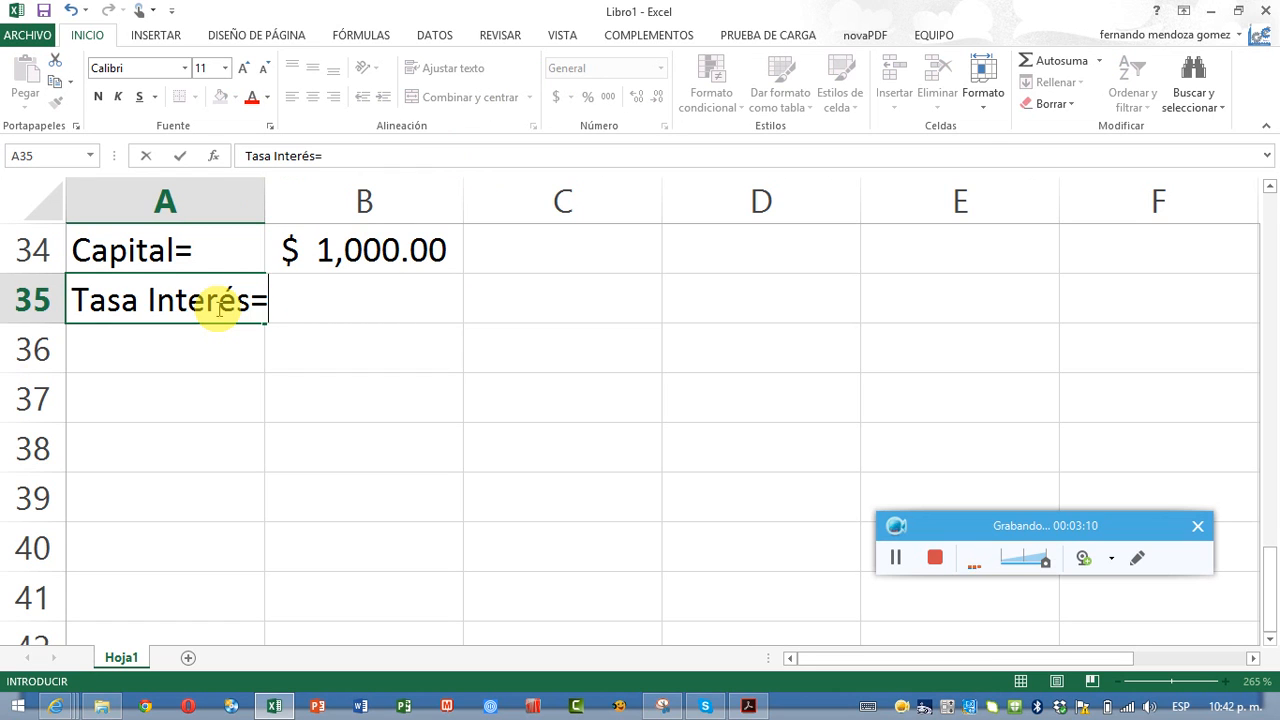
{"action": "key", "text": "Tab"}
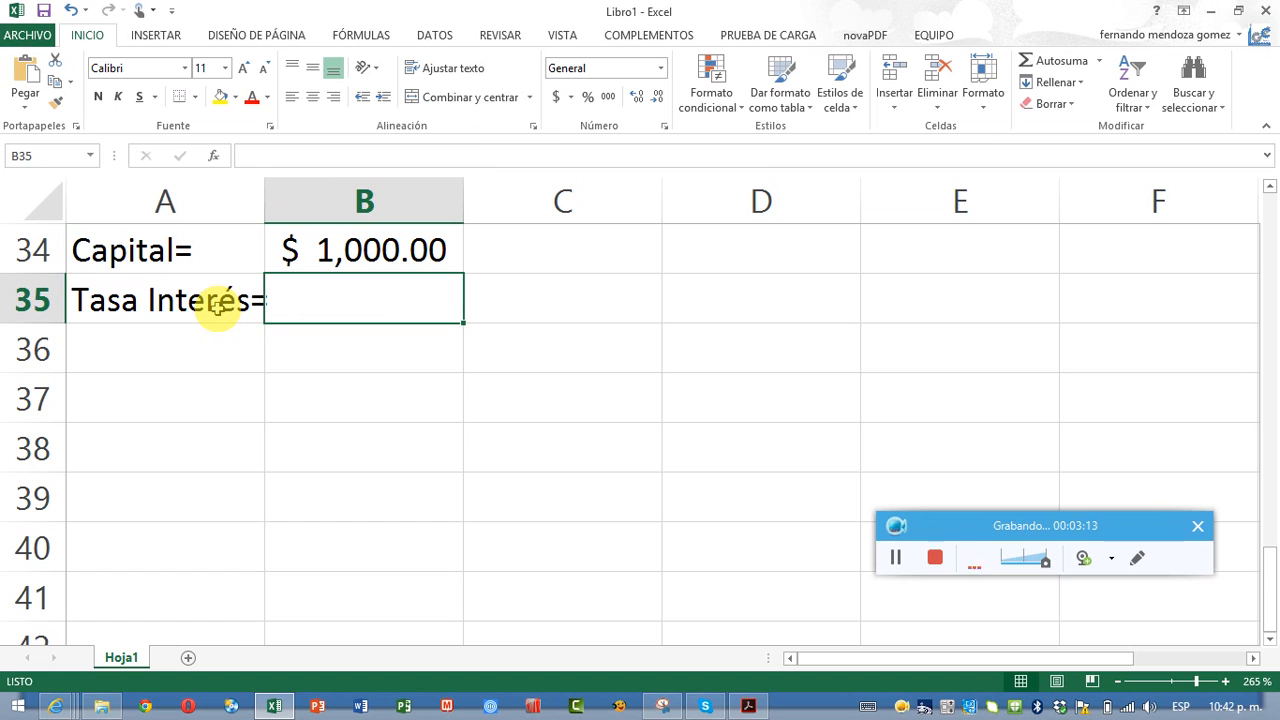
{"action": "type", "text": "=0."}
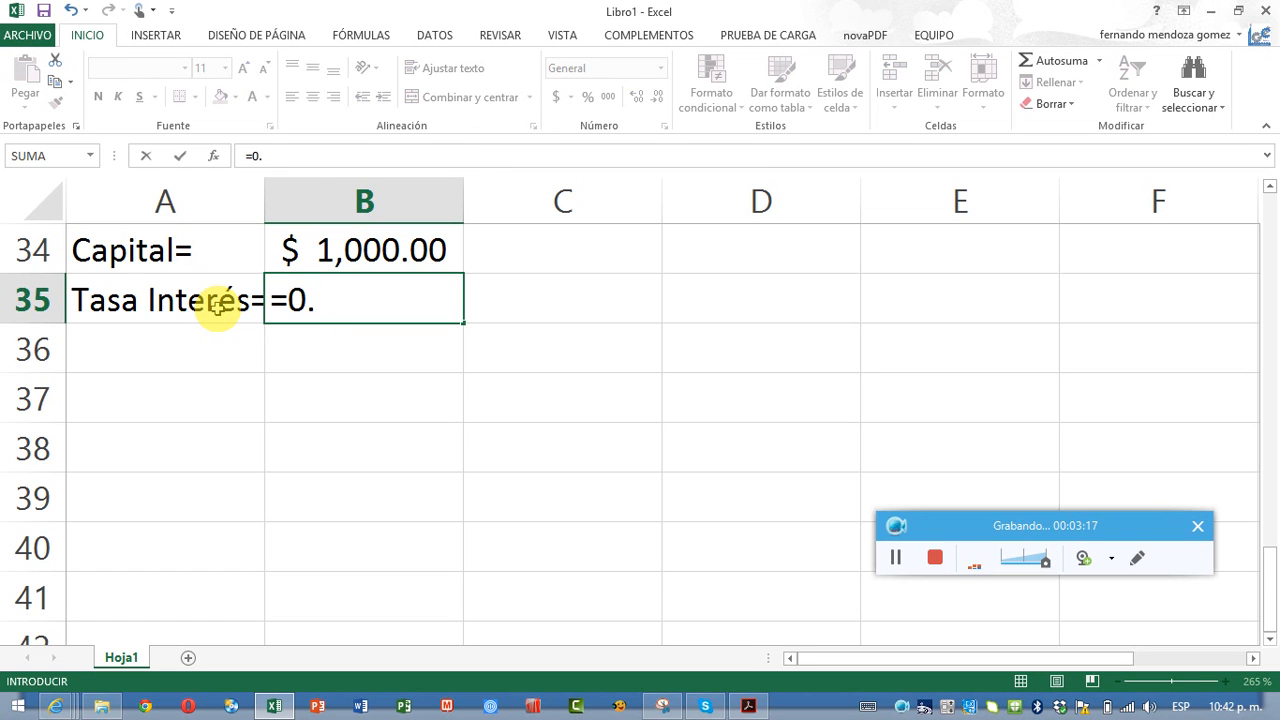
{"action": "type", "text": "12/12"}
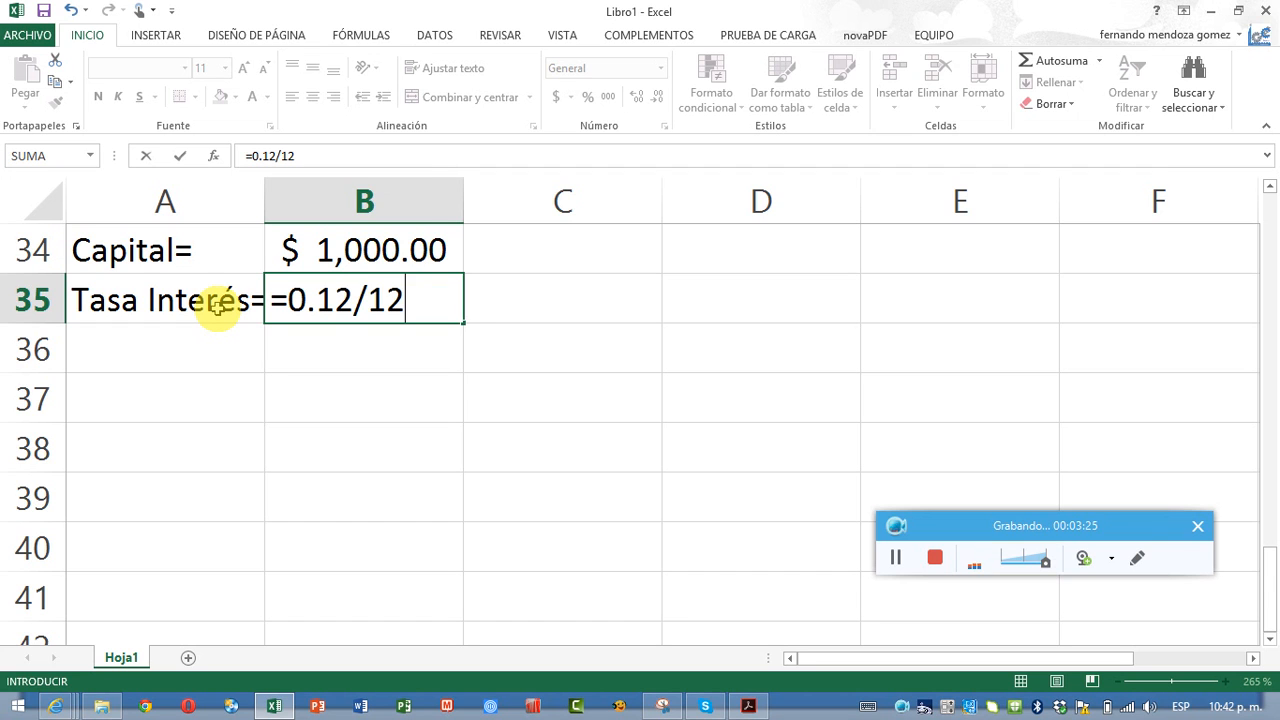
{"action": "key", "text": "Tab"}
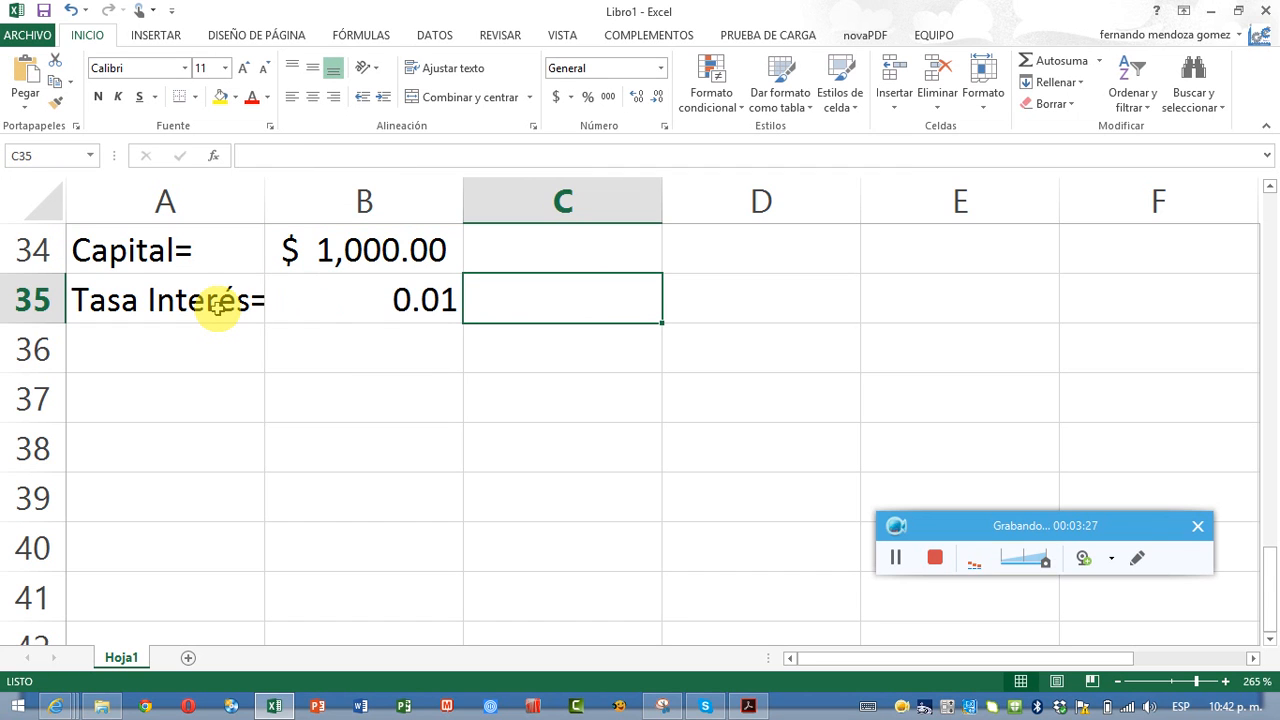
- Add the note "mensual" in C35 and format the interest rate in B35 as a percentage
{"action": "type", "text": "mensual"}
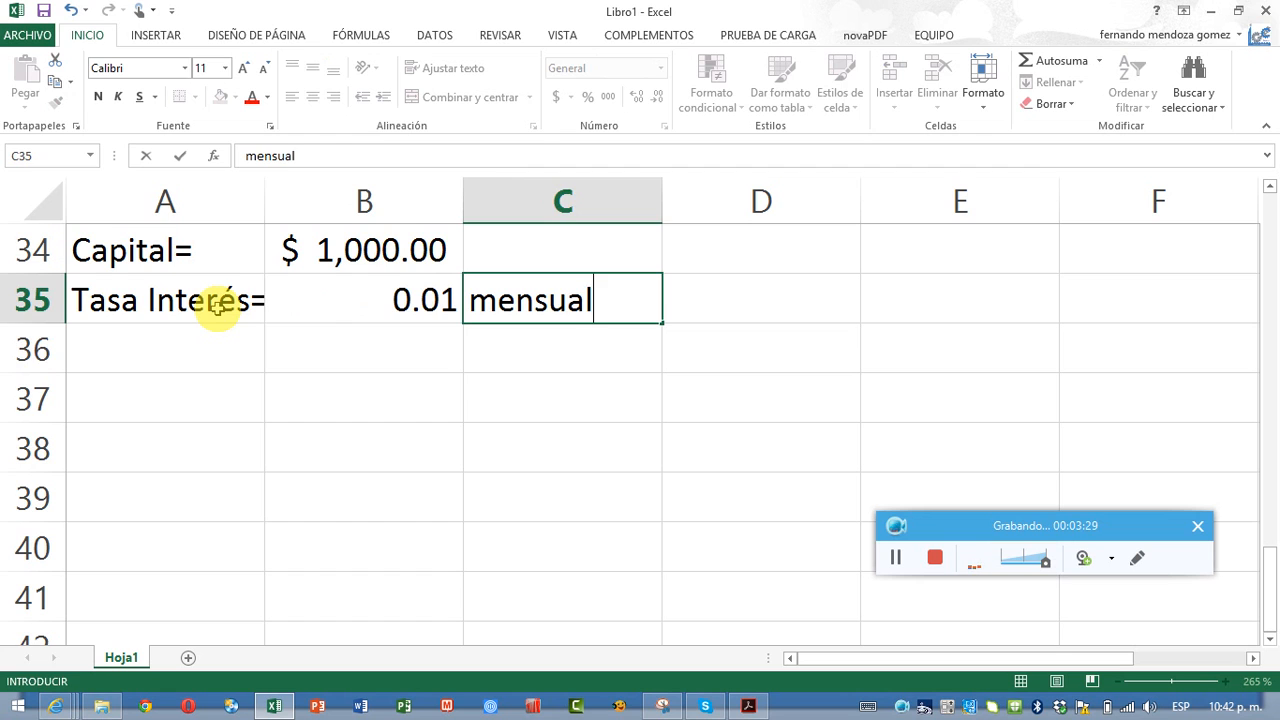
{"action": "key", "text": "Return"}
{"action": "left_click", "coordinate": [218, 307]}
{"action": "key", "text": "Right"}
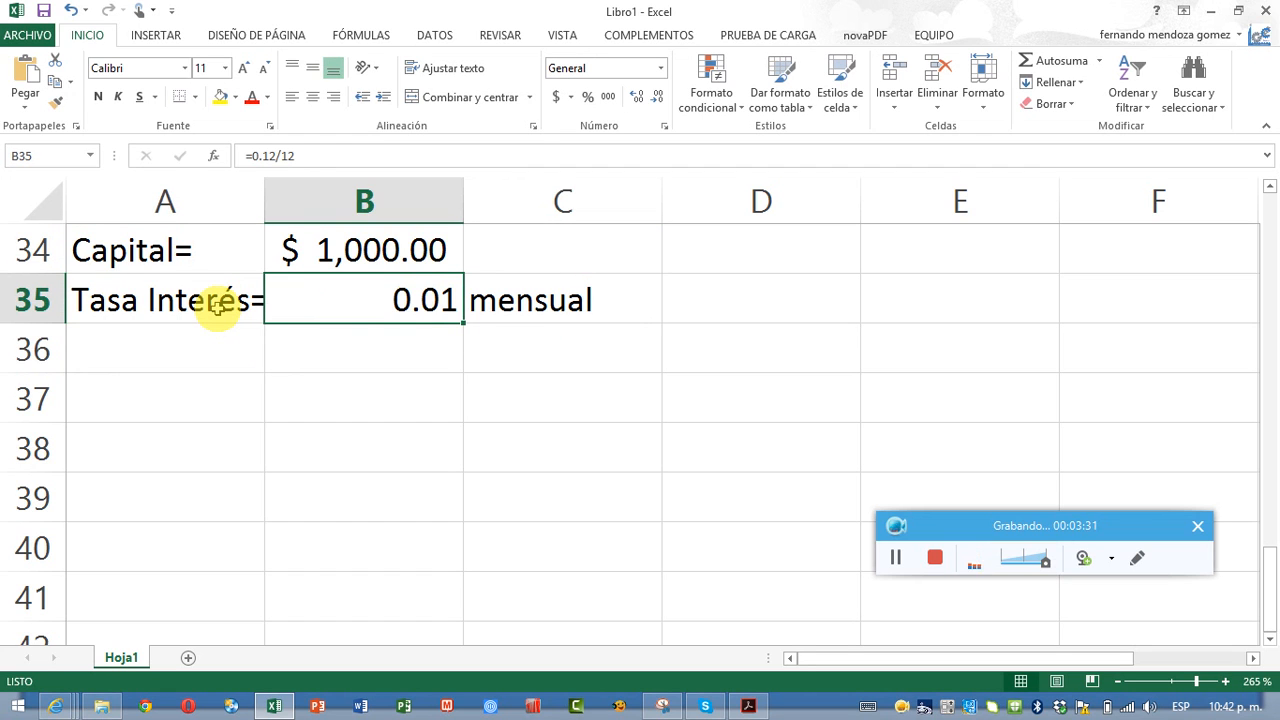
{"action": "left_click", "coordinate": [587, 96]}
- Enter the term in row 36, with "Plazo=" in A36, 6 in B36 and "meses" in C36
{"action": "left_click", "coordinate": [176, 340]}
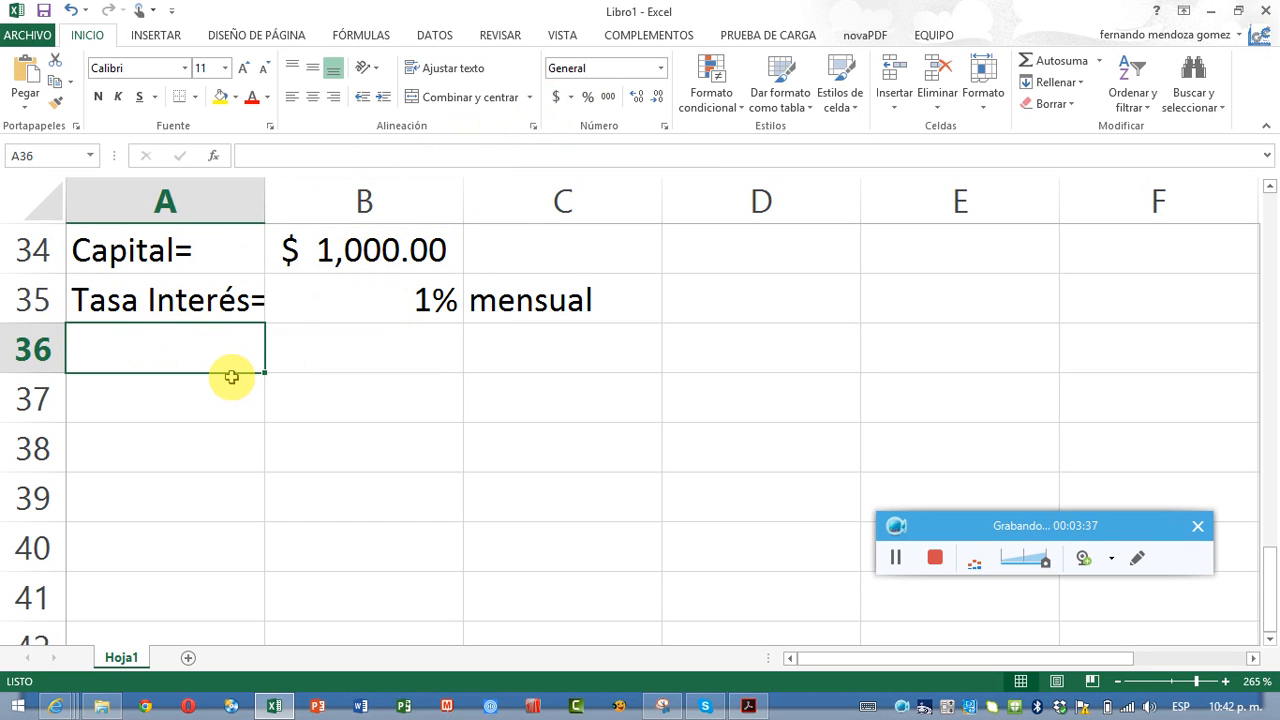
{"action": "type", "text": "Plazo"}
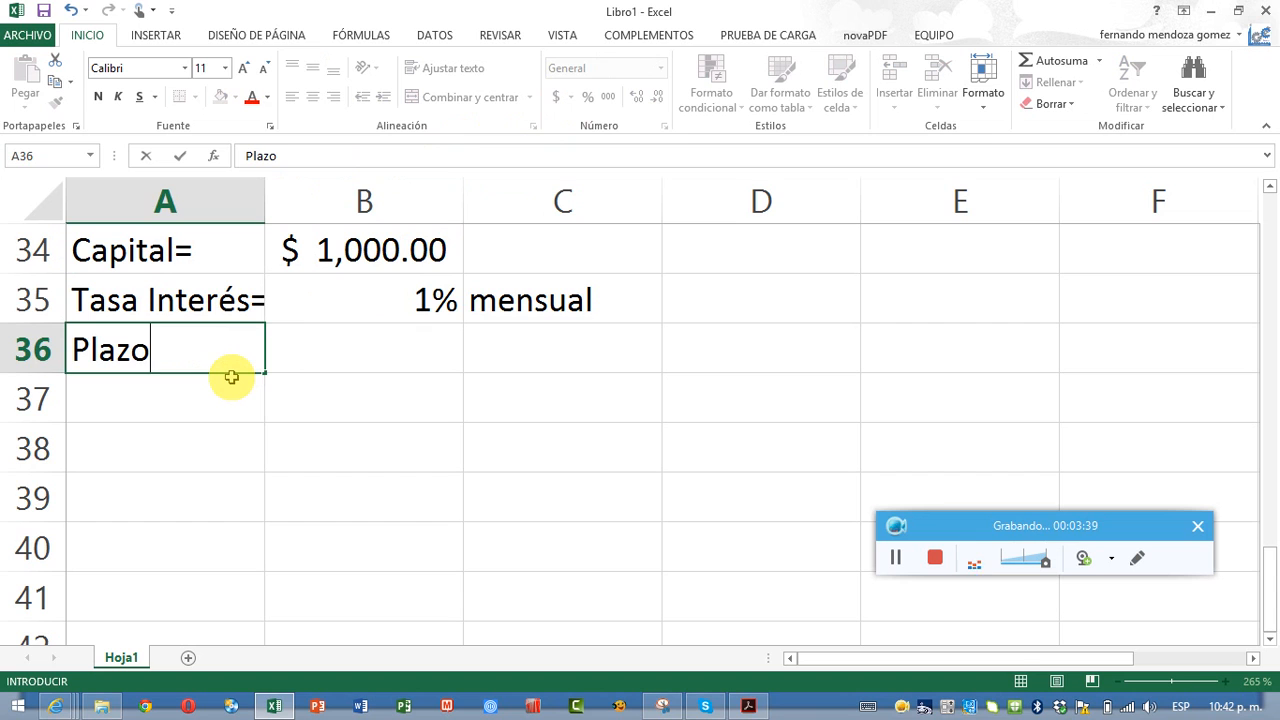
{"action": "type", "text": "="}
{"action": "key", "text": "Tab"}
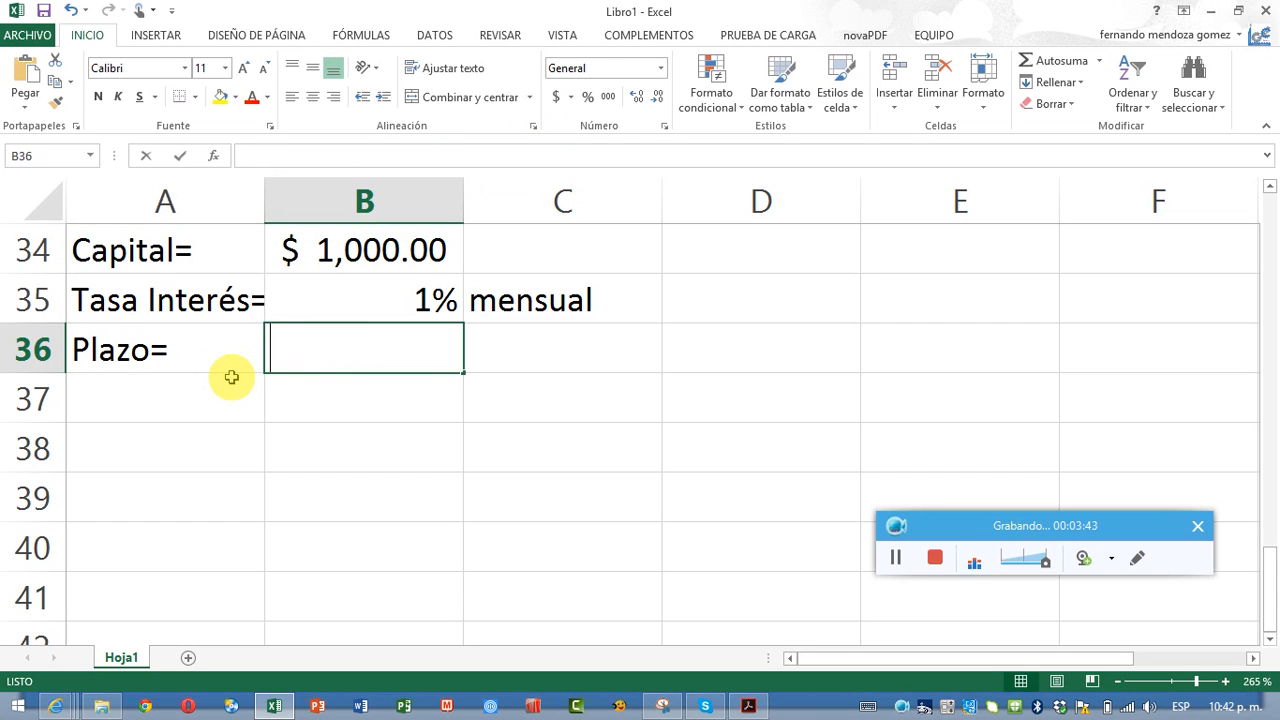
{"action": "type", "text": "6"}
{"action": "key", "text": "Tab"}
{"action": "type", "text": "meses"}
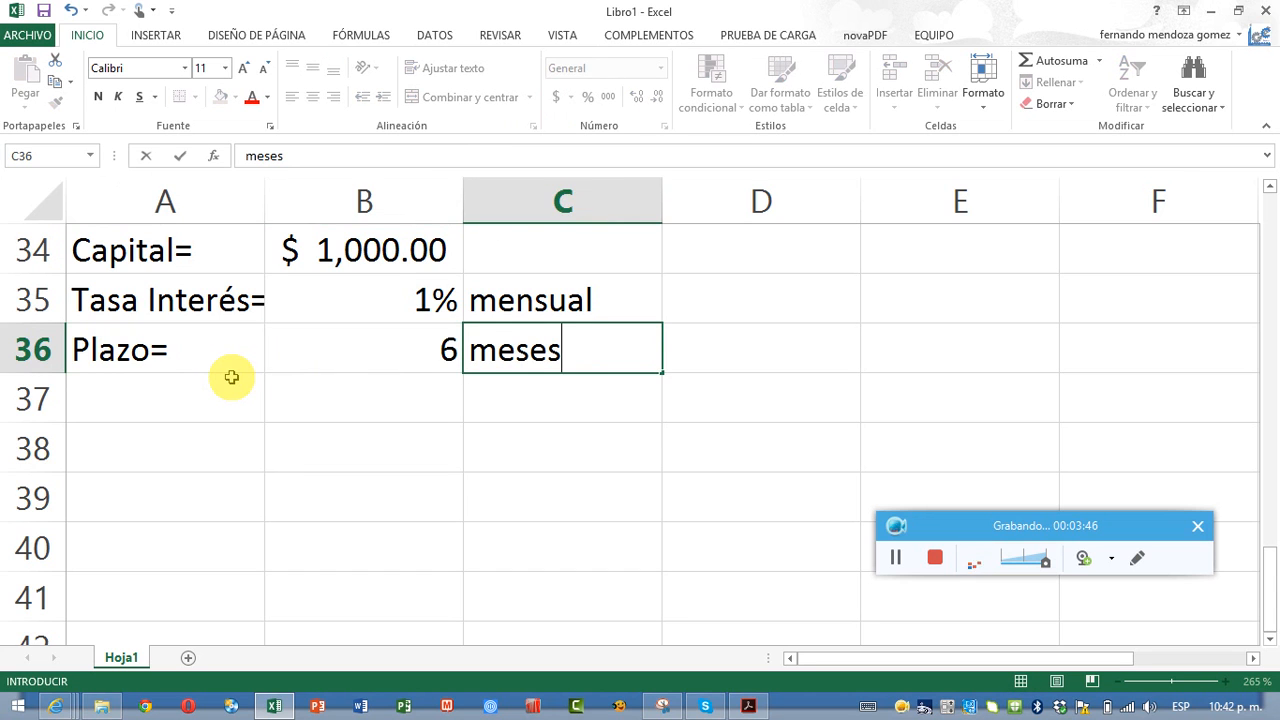
{"action": "key", "text": "Return"}
{"action": "key", "text": "Return"}
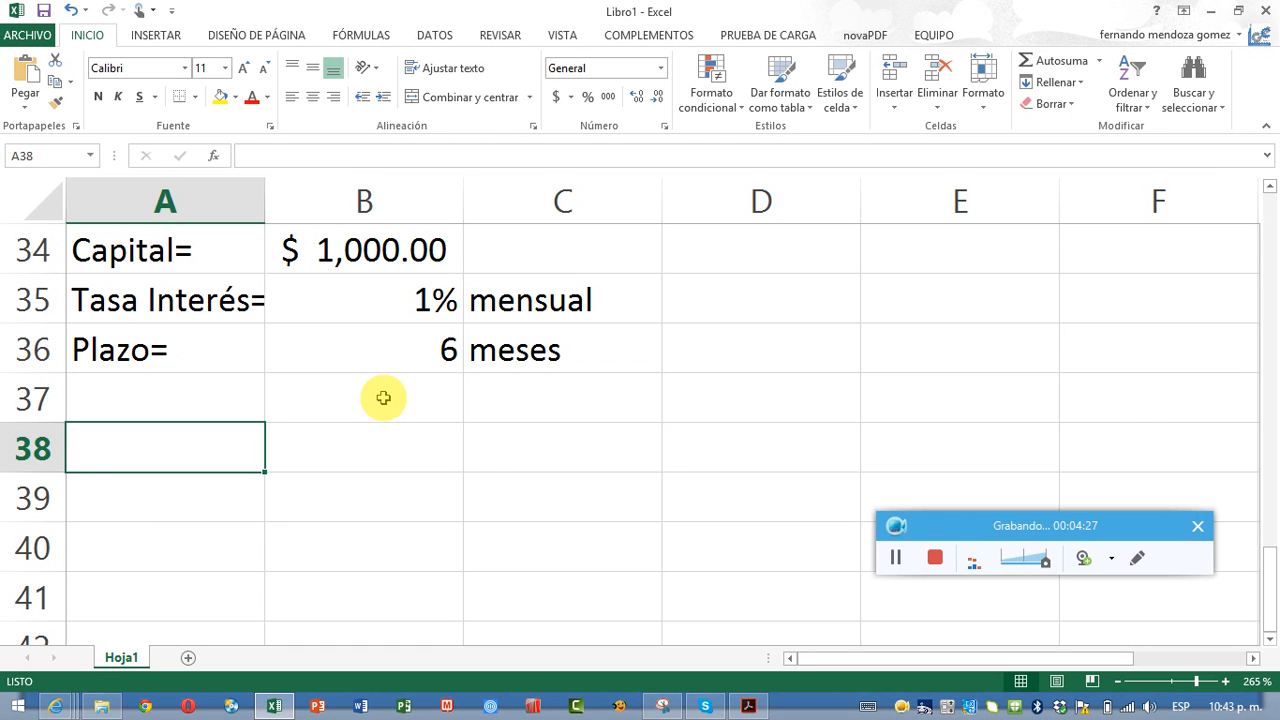
- Enter the header "No." in A38 with the starting numbers 0 in A39 and 1 in A40
{"action": "type", "text": "No."}
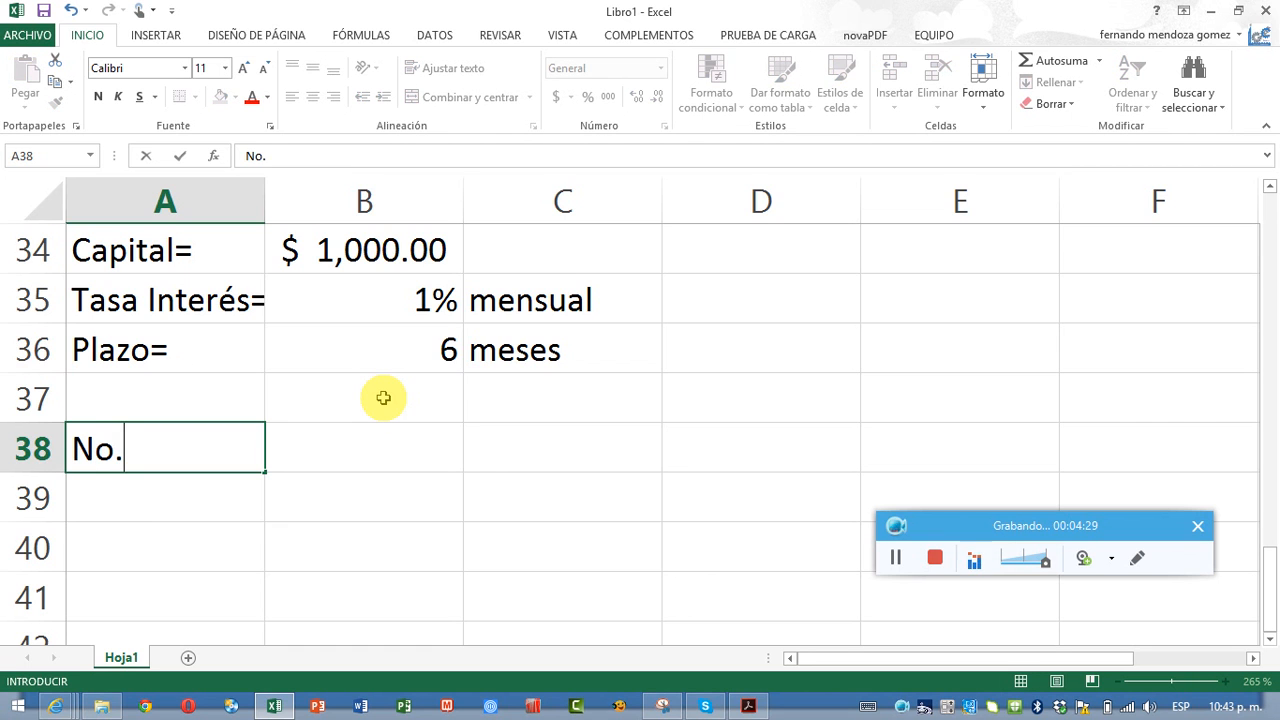
{"action": "key", "text": "Return"}
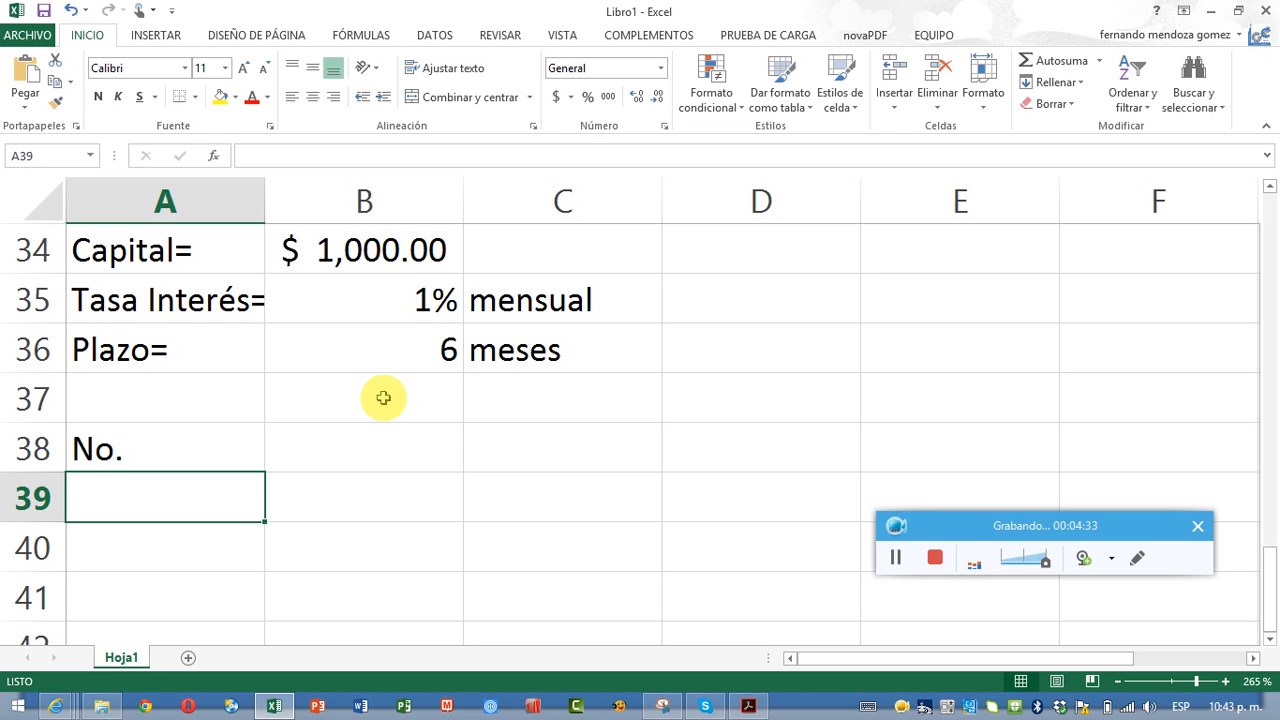
{"action": "type", "text": "0"}
{"action": "key", "text": "Return"}
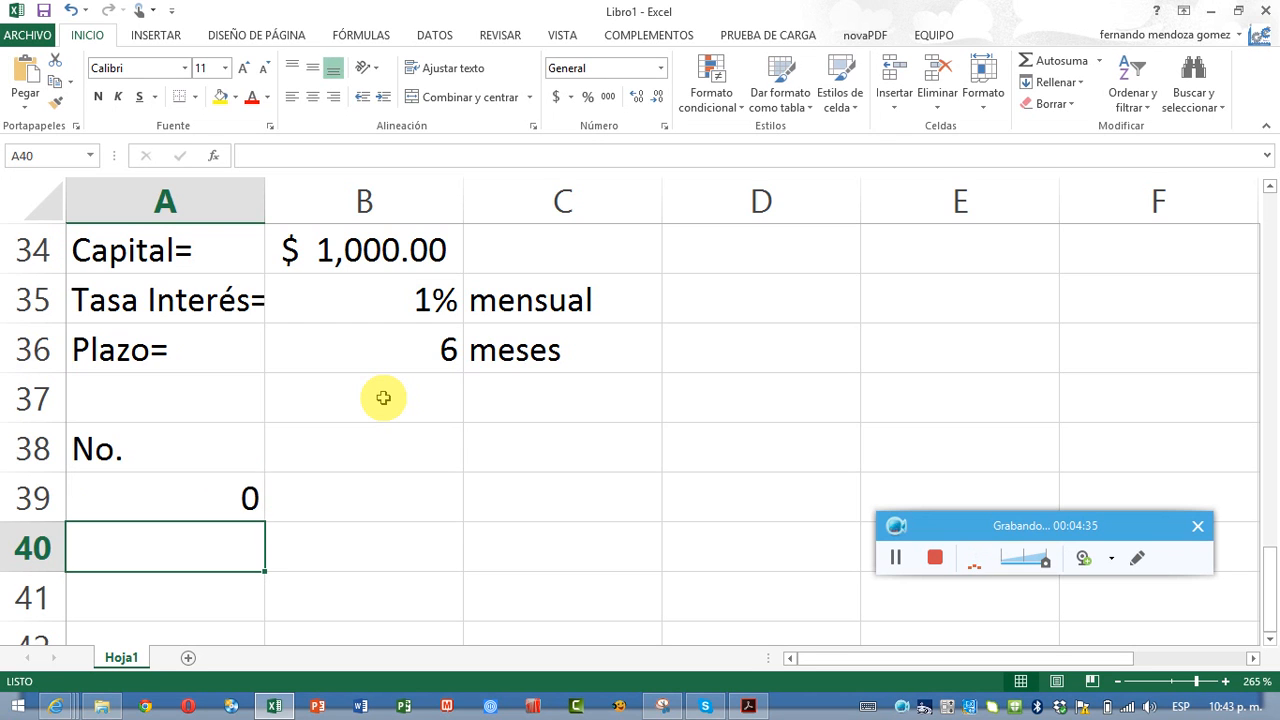
{"action": "type", "text": "1"}
{"action": "key", "text": "Return"}
- Extend the number series from A39:A40 down through 6 in A45
{"action": "key", "text": "Up"}
{"action": "key", "text": "Up"}
{"action": "key", "text": "shift+Down"}
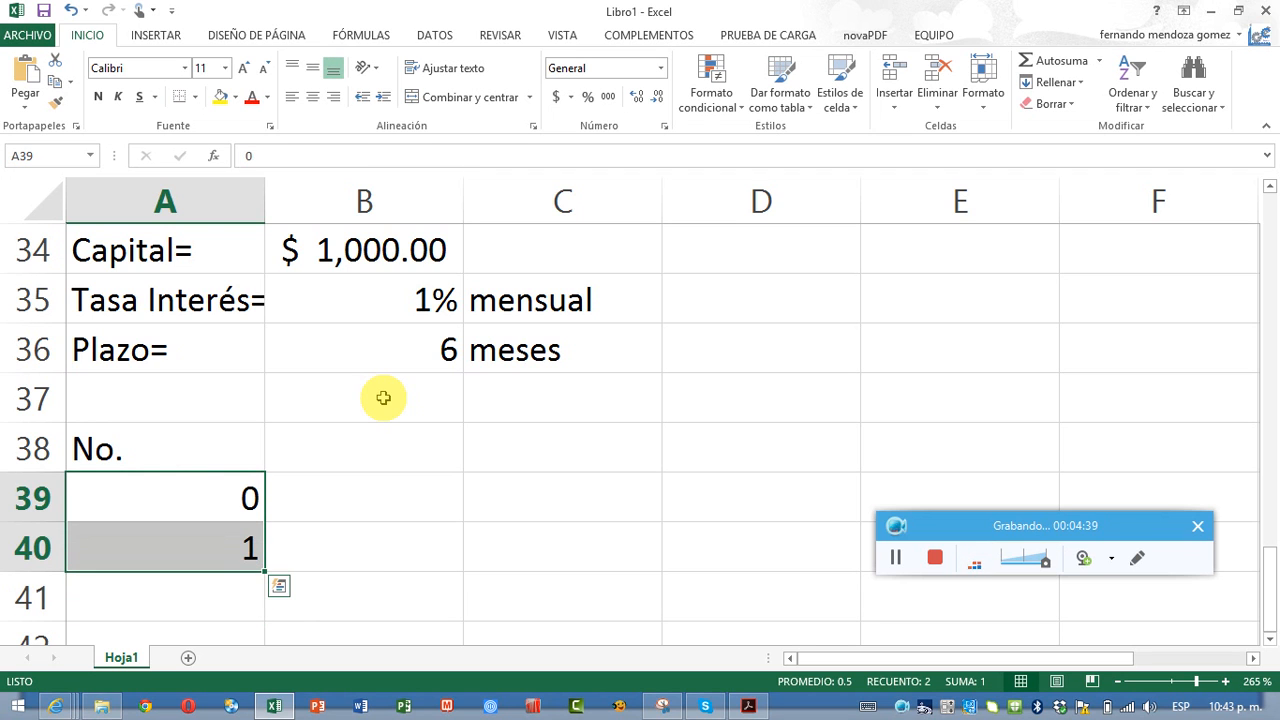
{"action": "scroll", "coordinate": [366, 435], "scroll_direction": "down", "scroll_amount": 2}
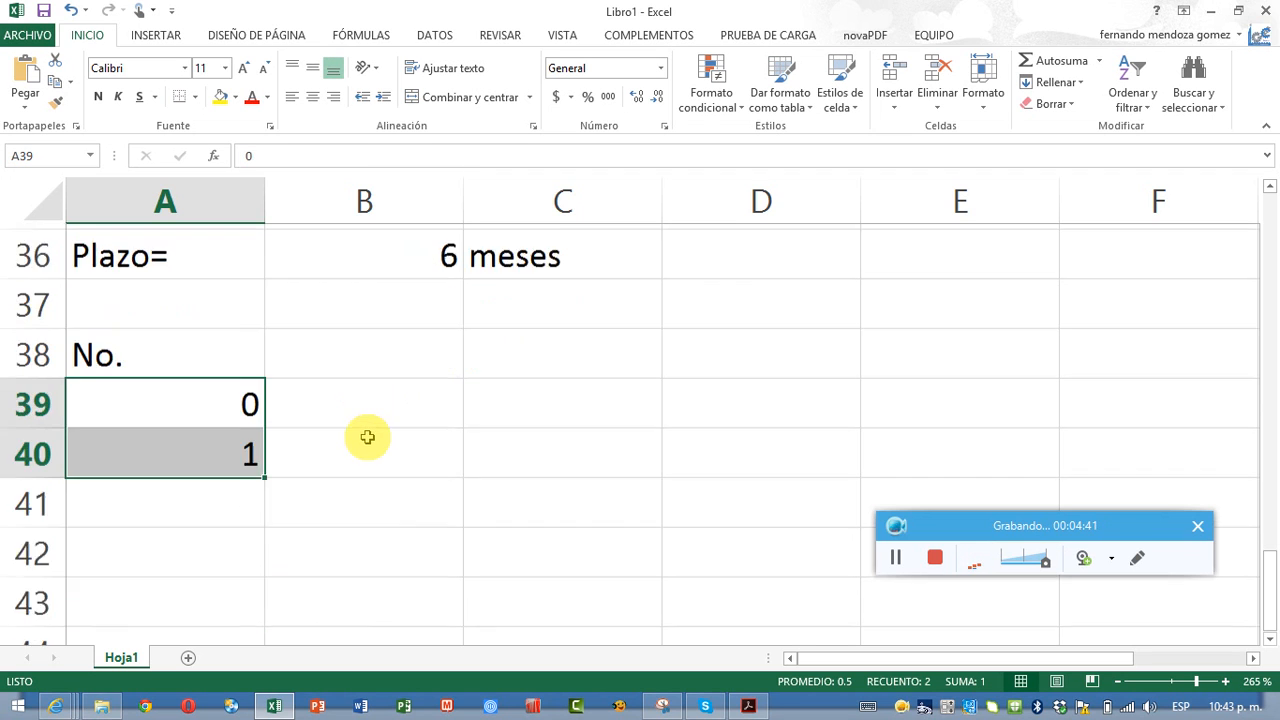
{"action": "mouse_move", "coordinate": [265, 272]}
{"action": "left_mouse_down"}
{"action": "mouse_move", "coordinate": [243, 362]}
{"action": "mouse_move", "coordinate": [239, 502]}
{"action": "left_mouse_up"}
{"action": "scroll", "coordinate": [306, 480], "scroll_direction": "up", "scroll_amount": 2}
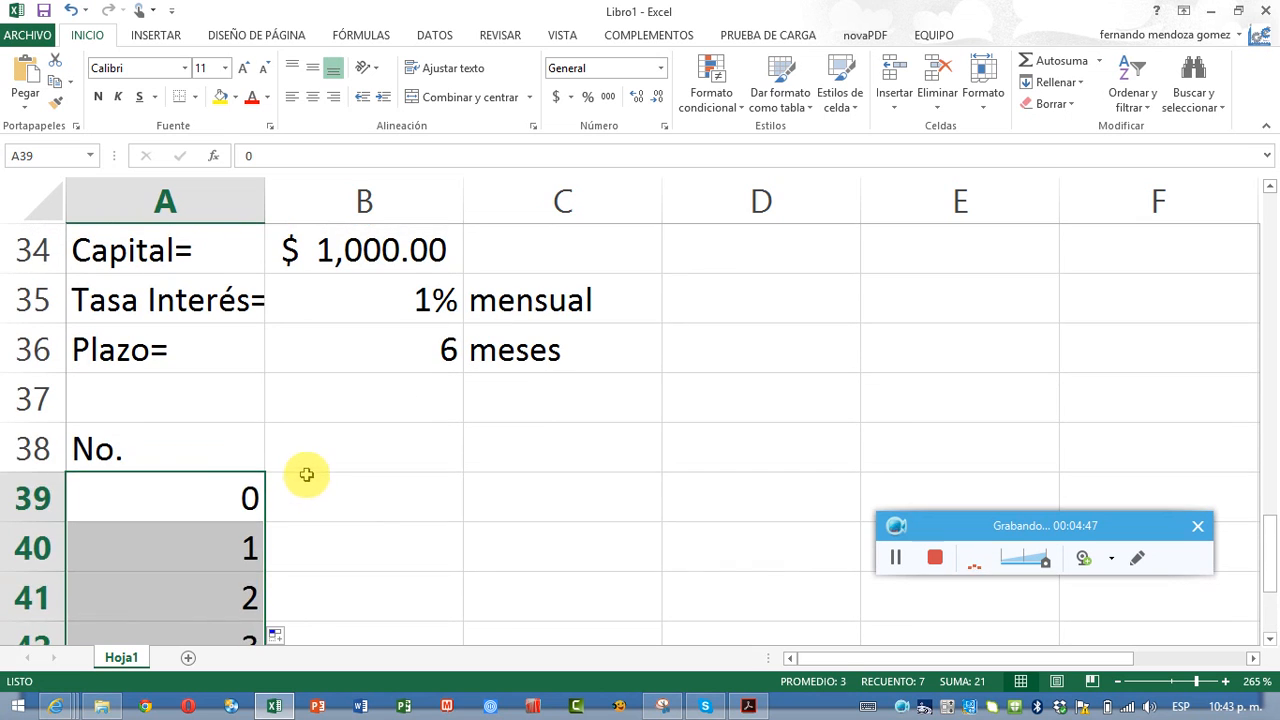
- Add the header "Capital" in B38 and link B39 to the initial capital with the formula =B34
{"action": "left_click", "coordinate": [312, 456]}
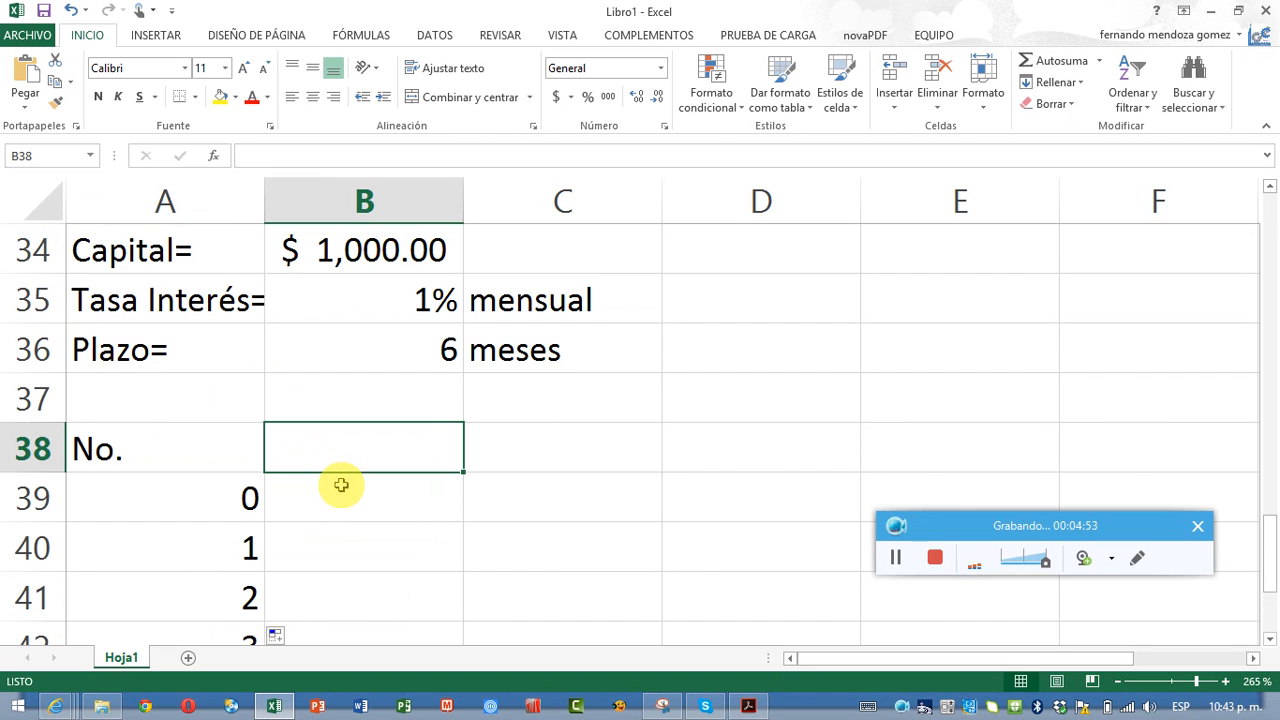
{"action": "type", "text": "C"}
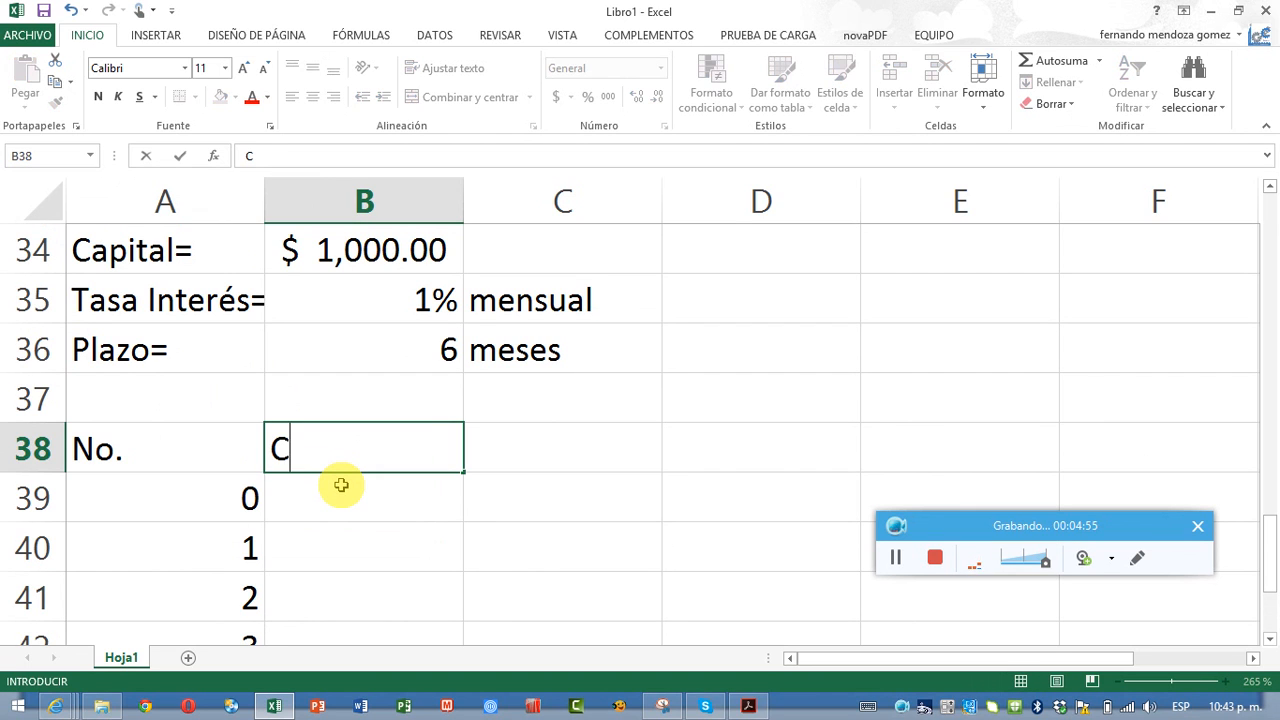
{"action": "type", "text": "apital"}
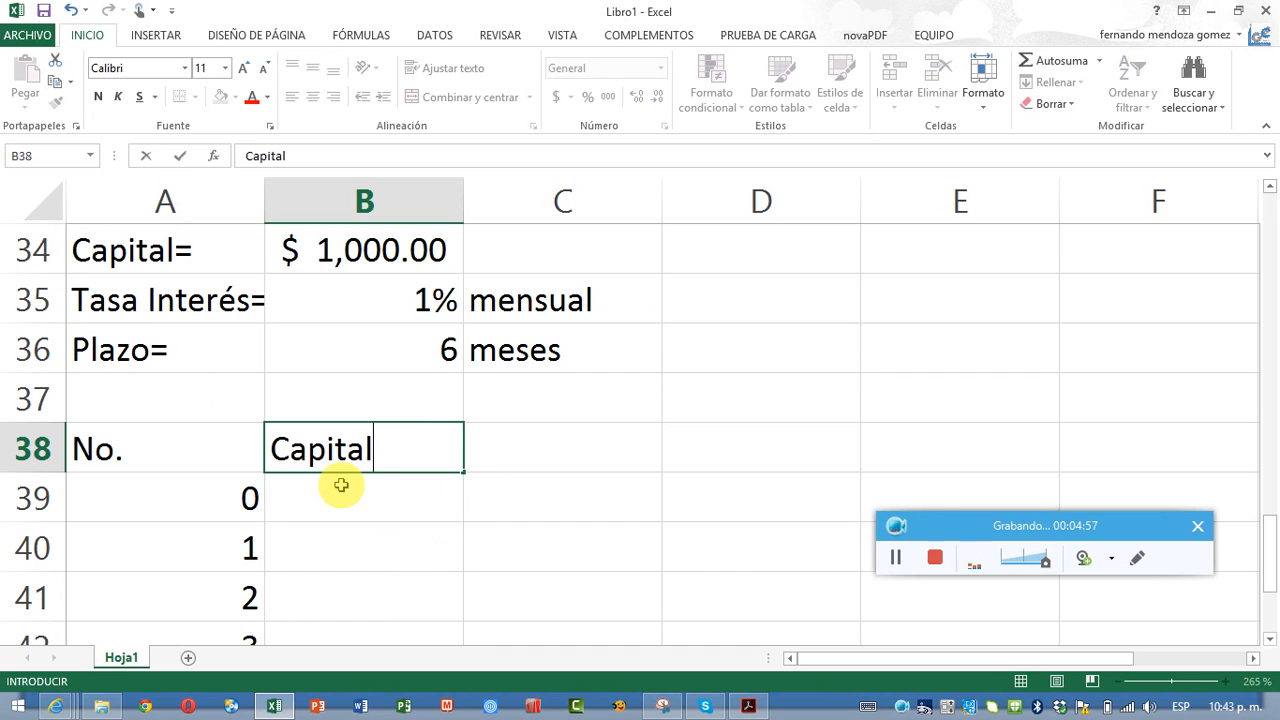
{"action": "key", "text": "Tab"}
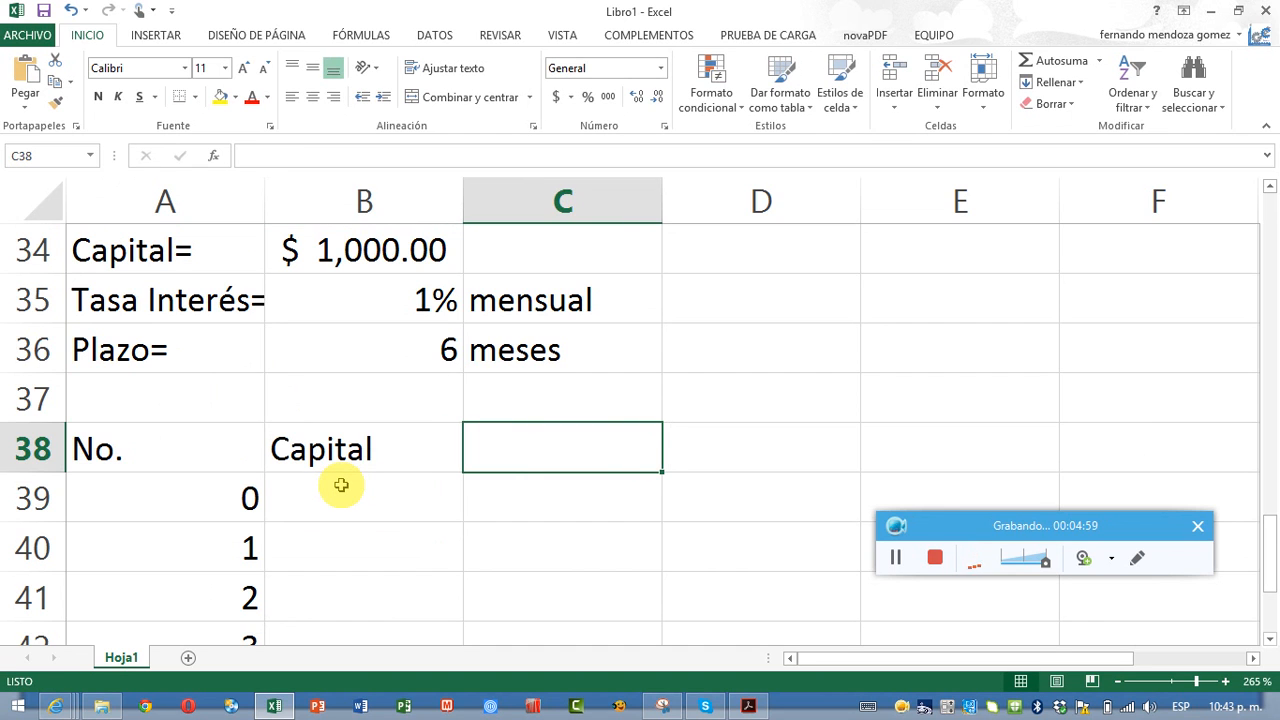
{"action": "key", "text": "Down"}
{"action": "left_click", "coordinate": [341, 485]}
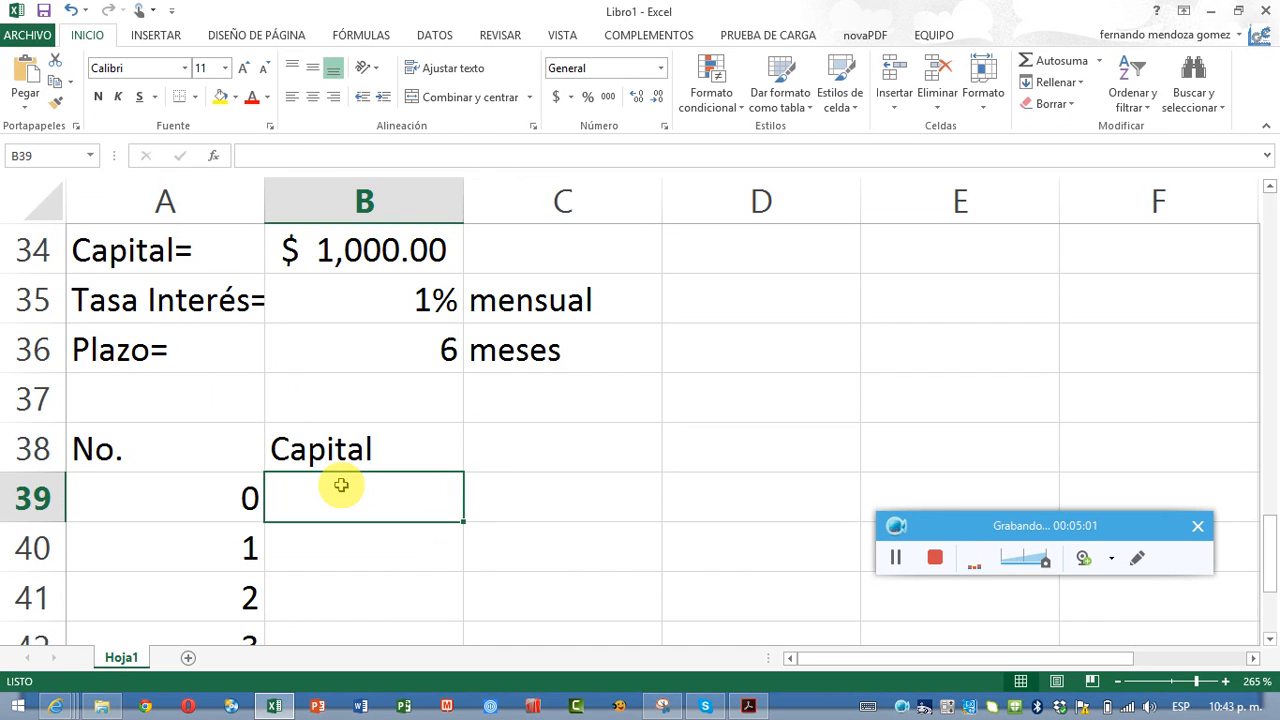
{"action": "type", "text": "="}
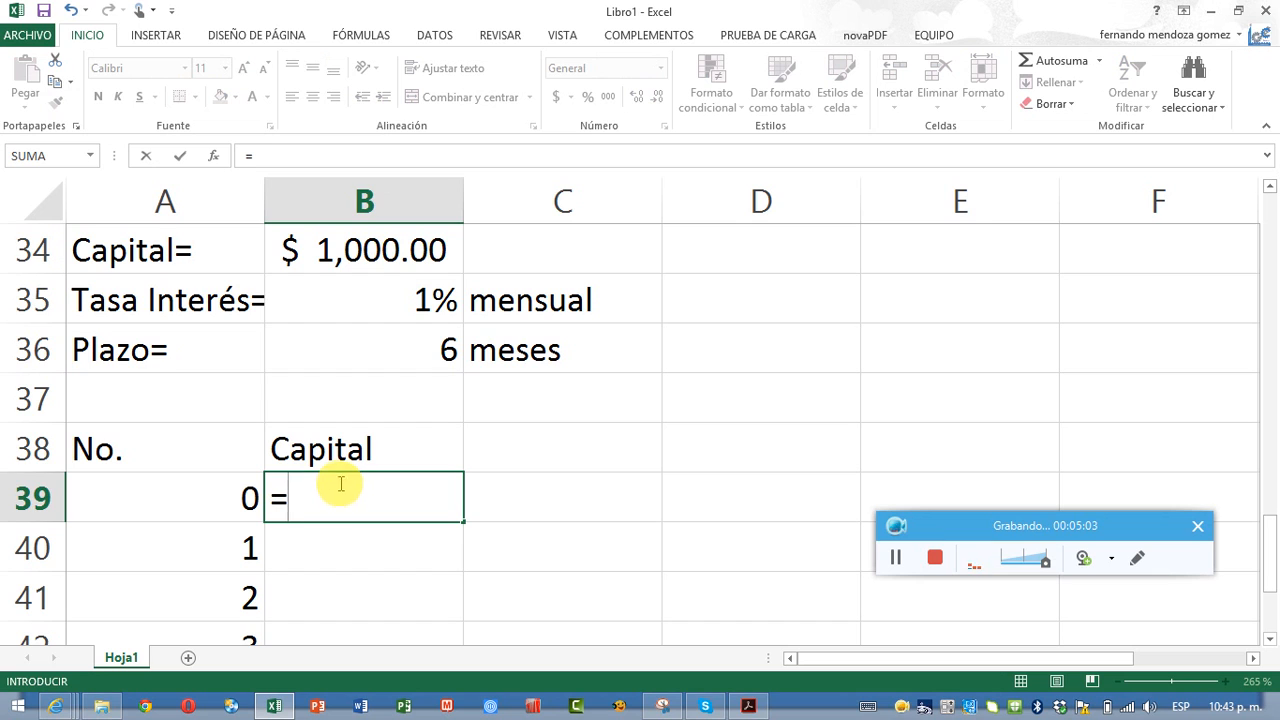
{"action": "left_click", "coordinate": [303, 255]}
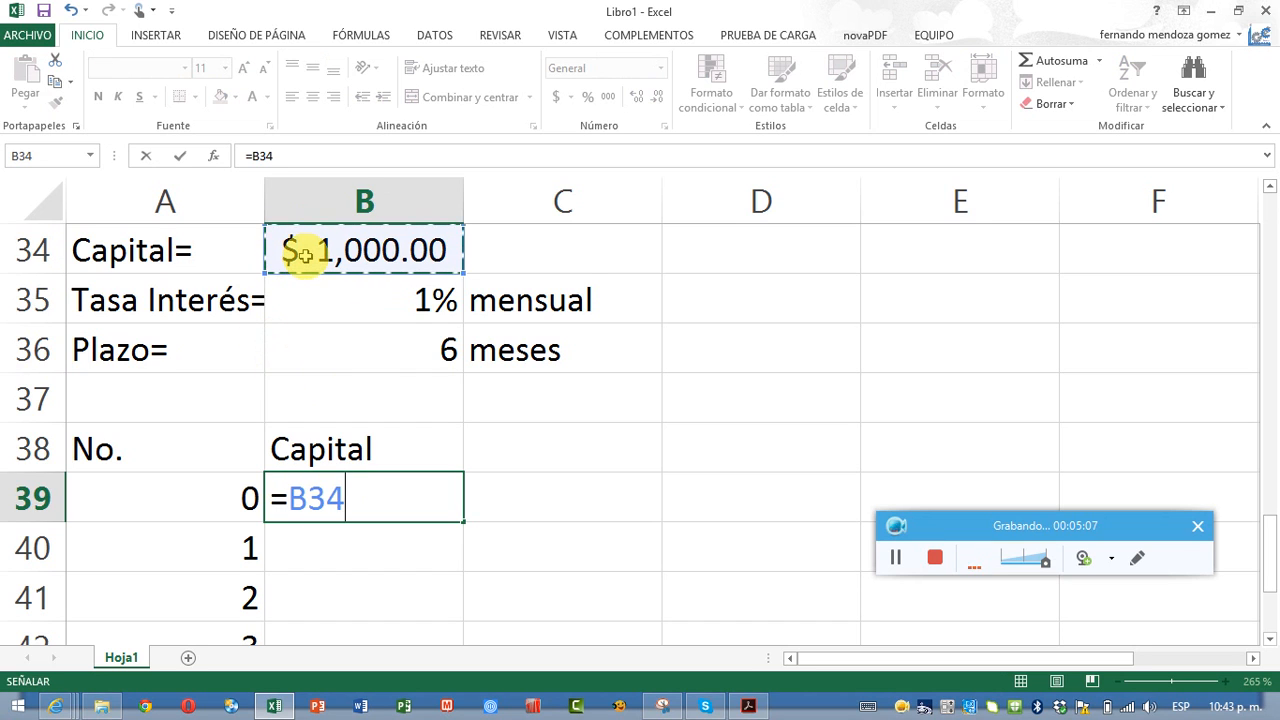
{"action": "key", "text": "Tab"}
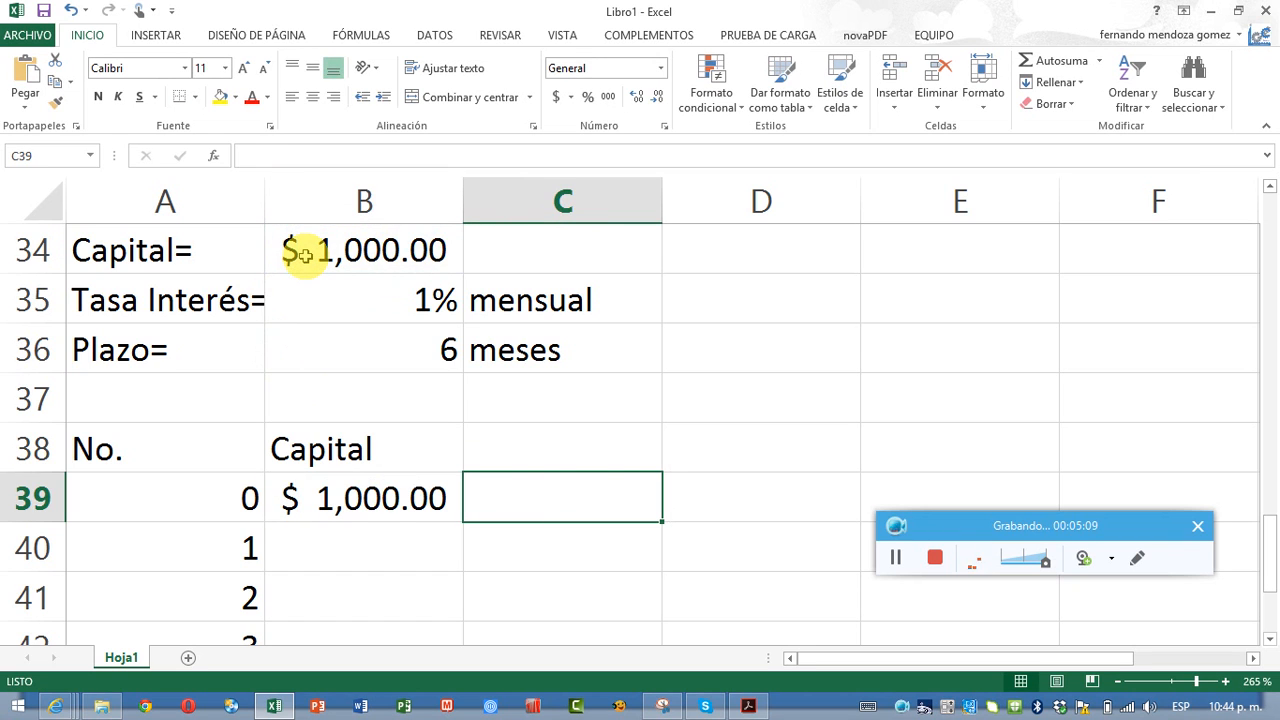
- Add the header "Interés" in C38 and enter 0 as the interest for period 0 in C39
{"action": "key", "text": "Up"}
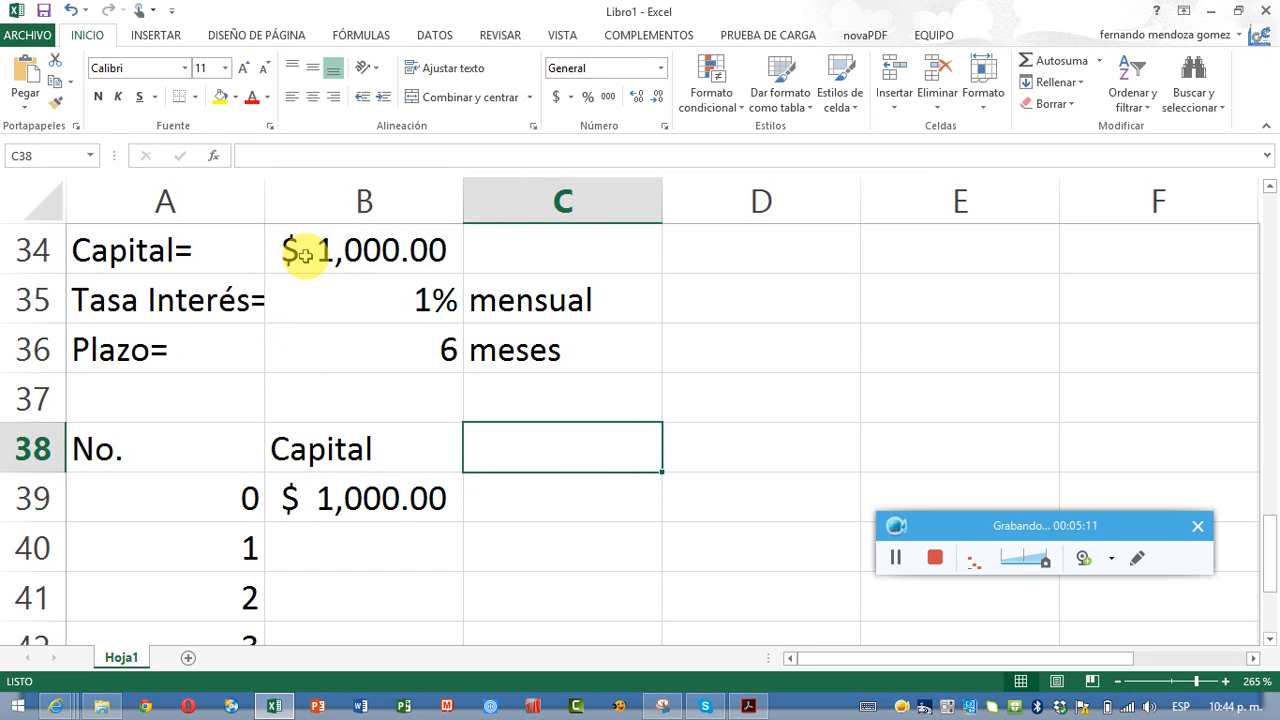
{"action": "type", "text": "I"}
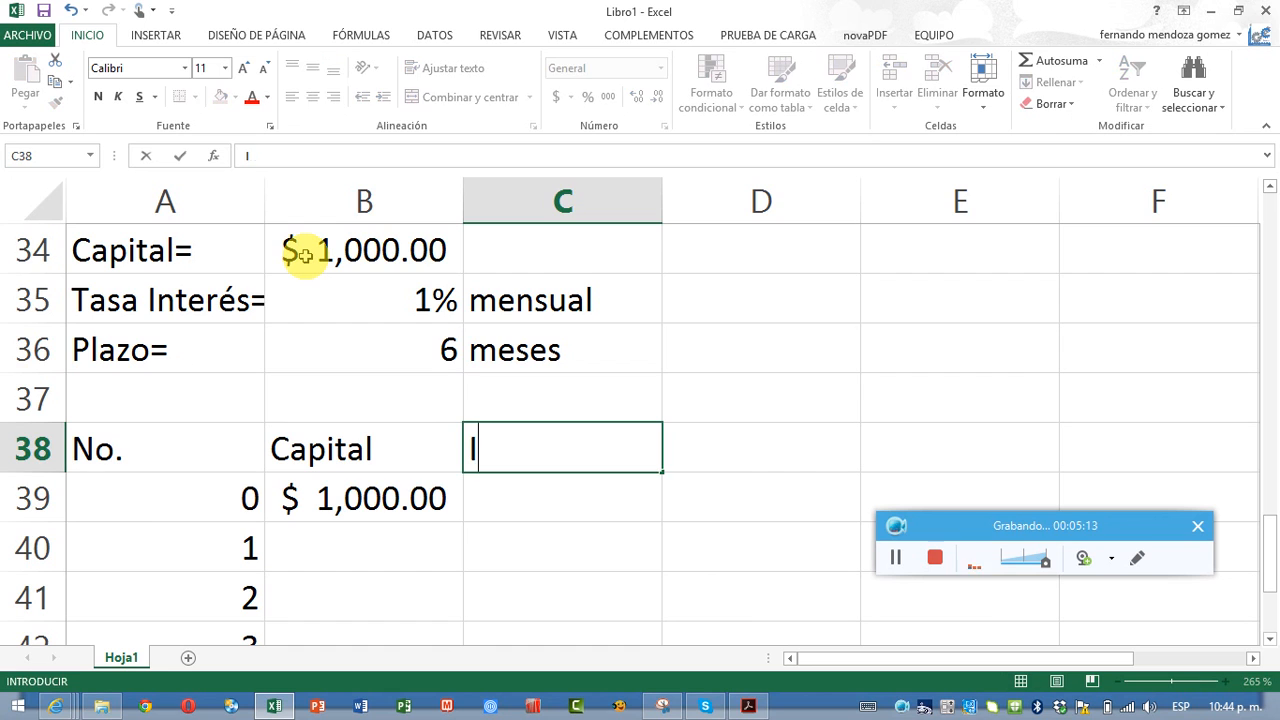
{"action": "type", "text": "nterés"}
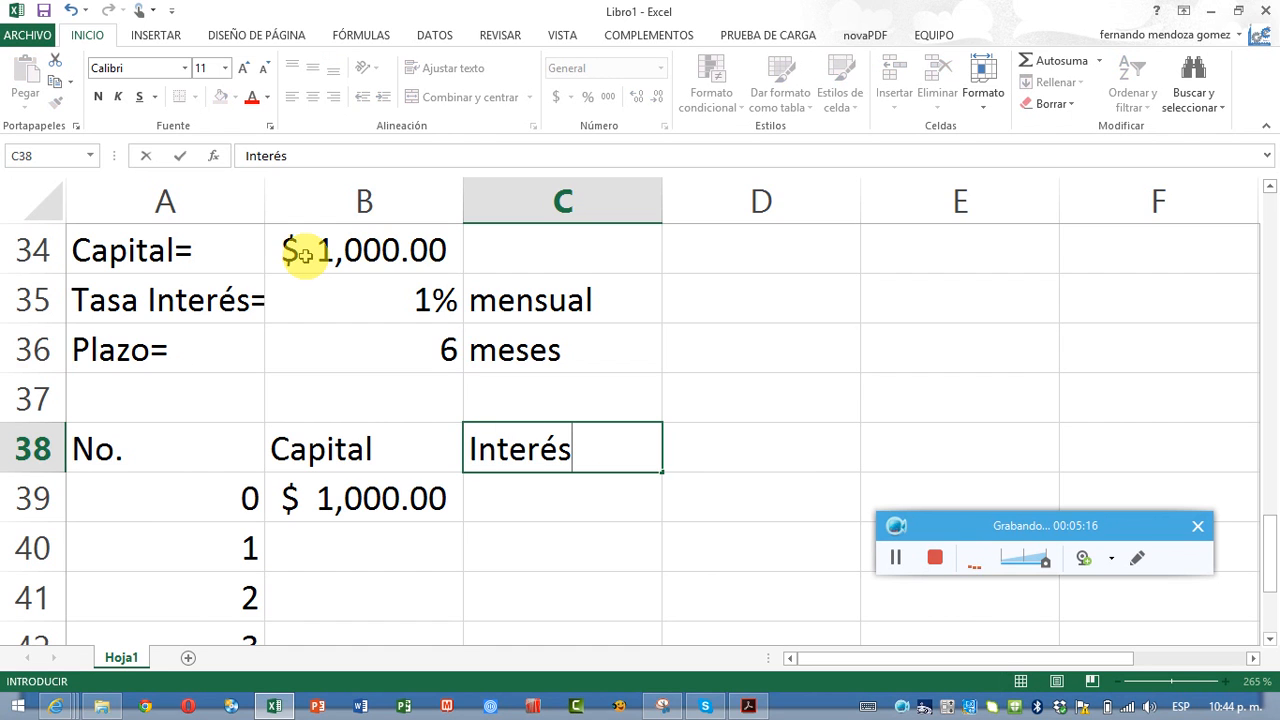
{"action": "key", "text": "Return"}
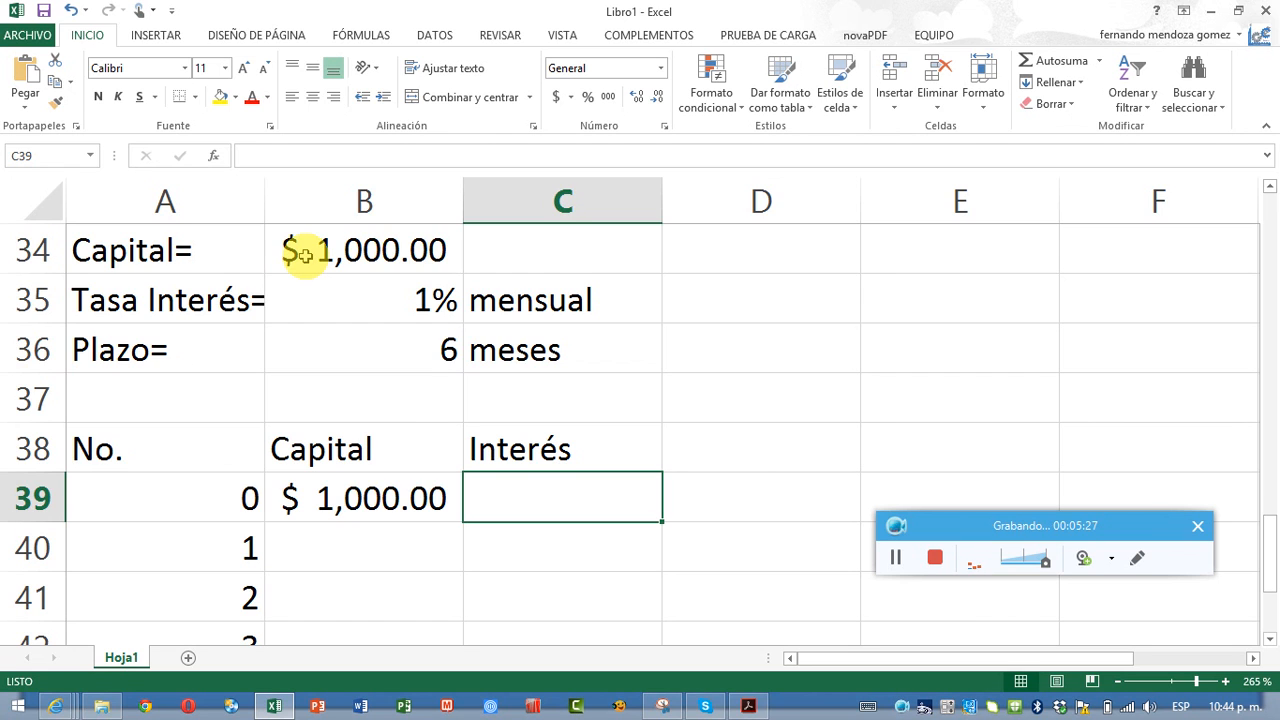
{"action": "type", "text": "0"}
{"action": "key", "text": "Tab"}
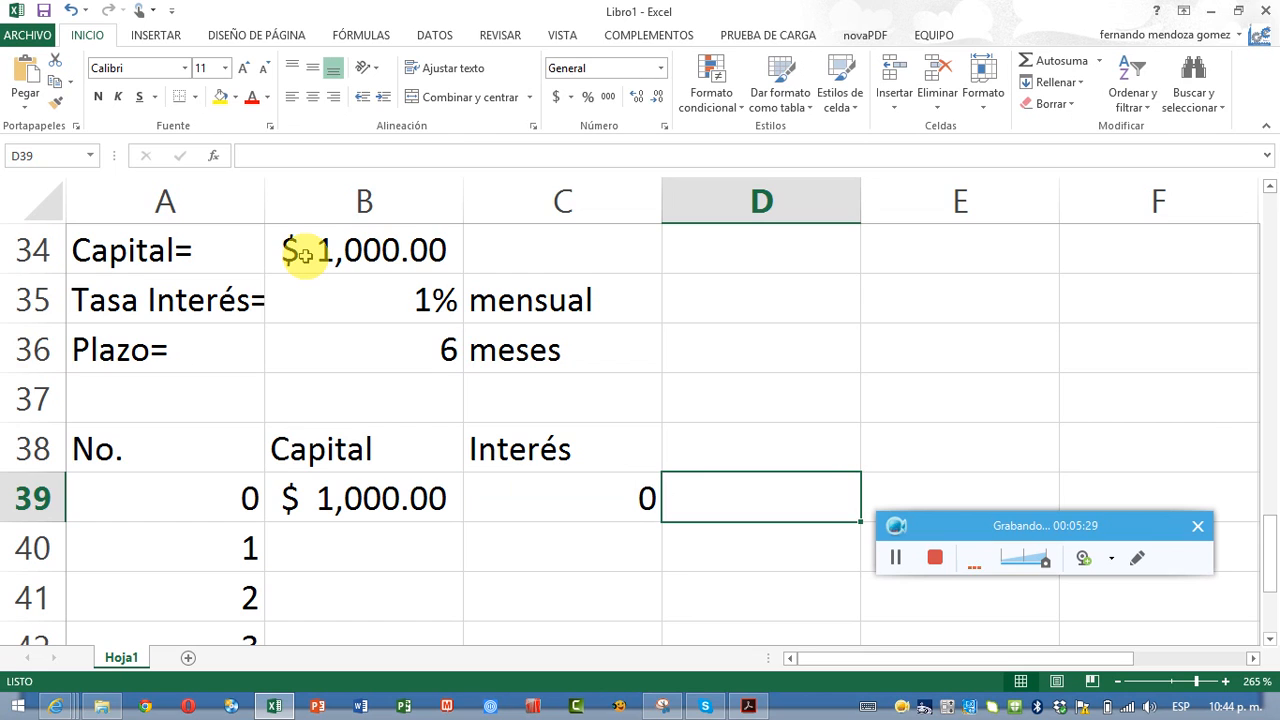
- Add the header "Monto" in D38 and compute capital plus interest in D39 with =B39+C39
{"action": "key", "text": "Up"}
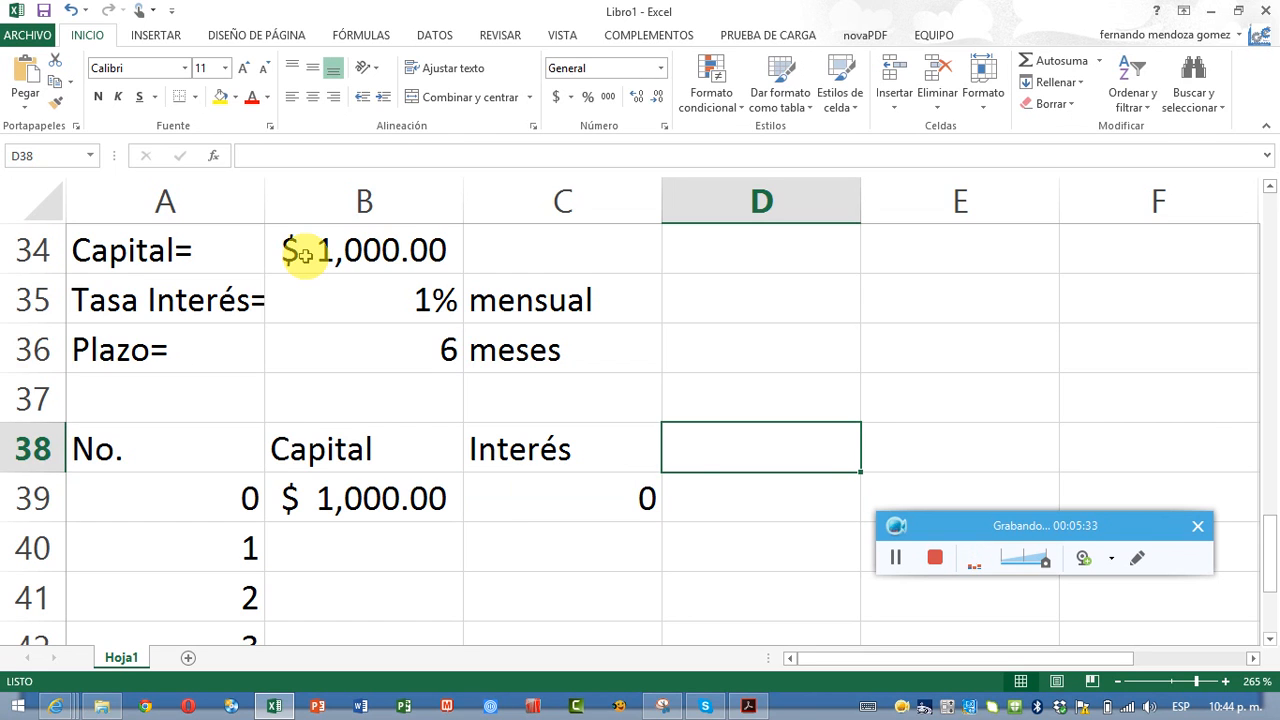
{"action": "type", "text": "Monto"}
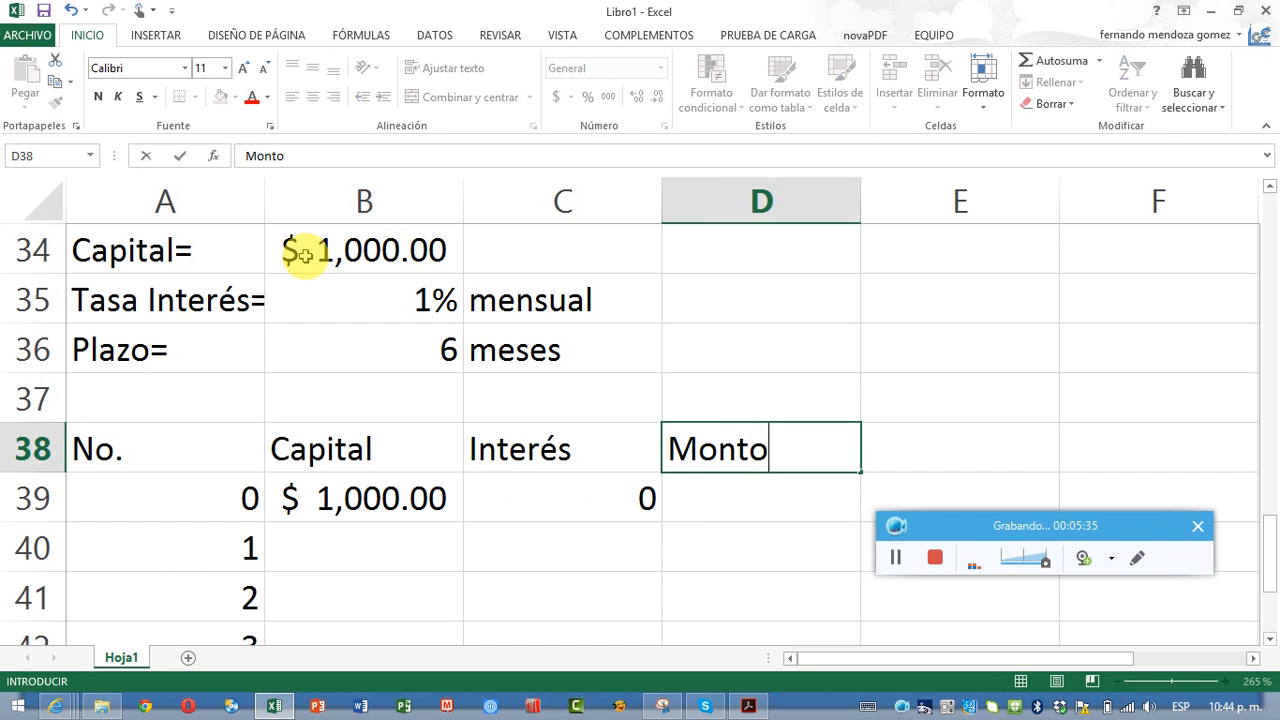
{"action": "key", "text": "Return"}
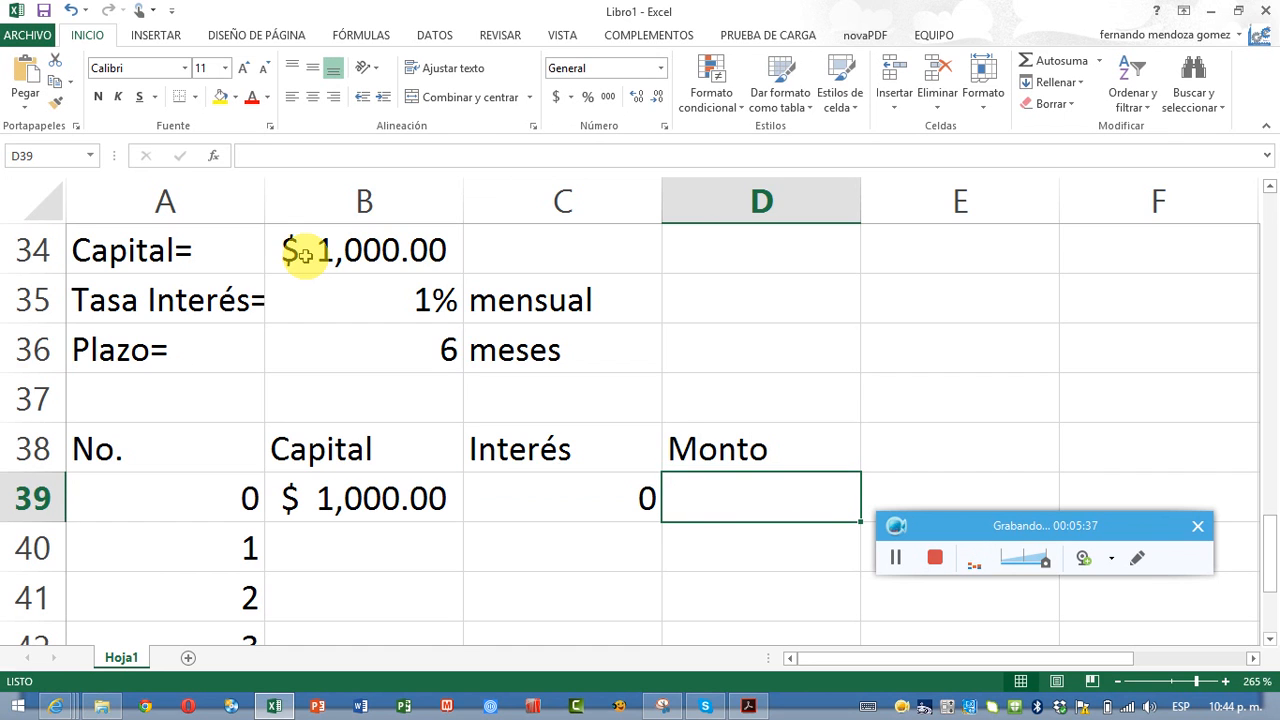
{"action": "type", "text": "="}
{"action": "key", "text": "Left"}
{"action": "key", "text": "Left"}
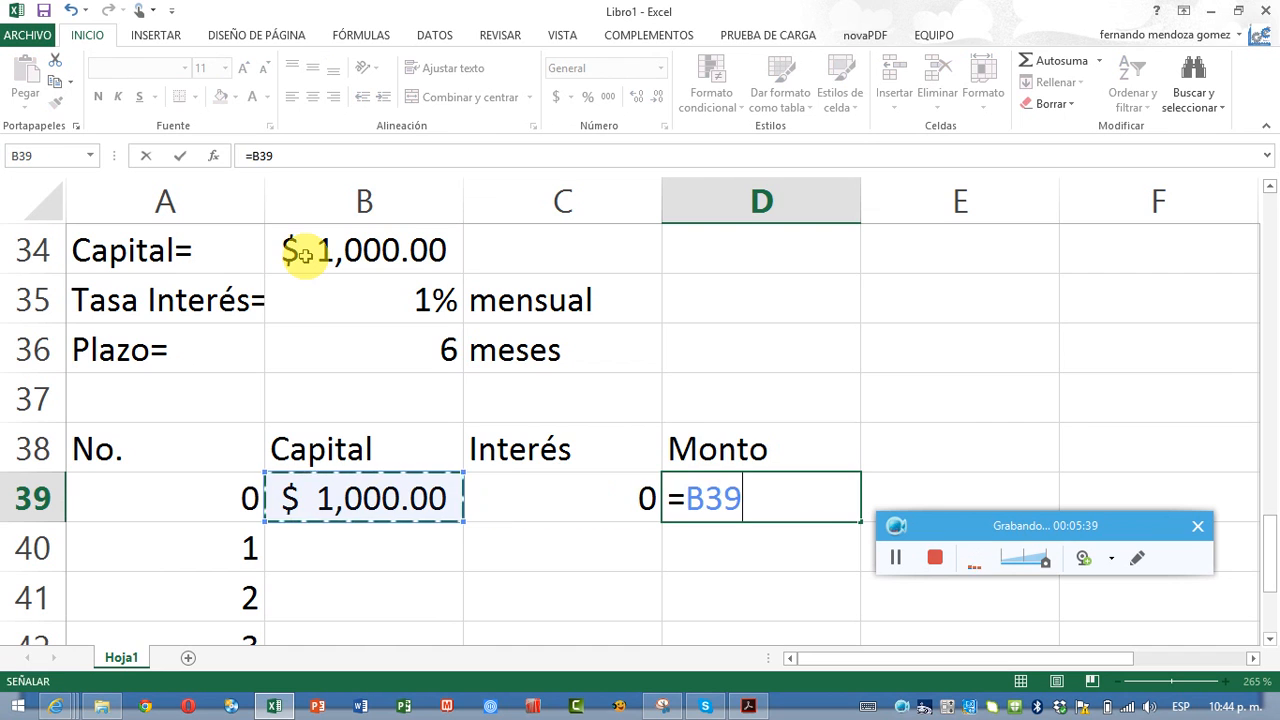
{"action": "type", "text": "+"}
{"action": "key", "text": "Left"}
{"action": "key", "text": "Return"}
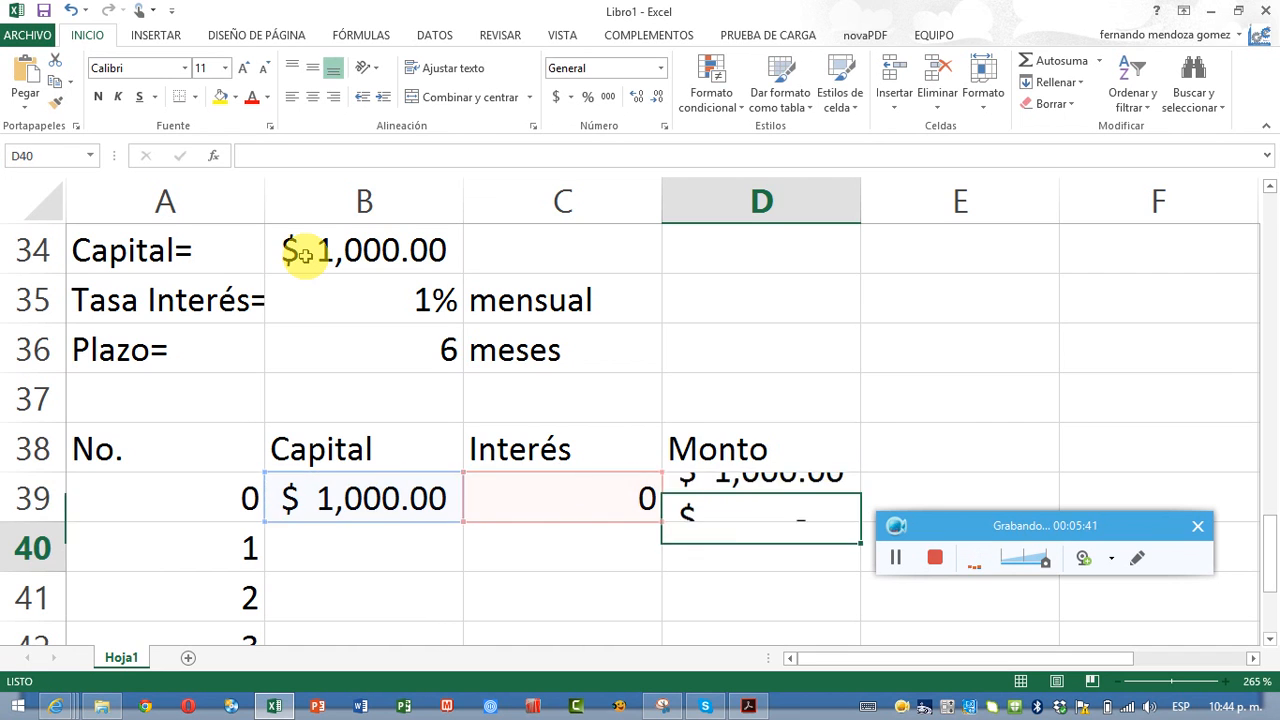
- Carry the previous period's amount into the capital of period 1 by entering =D39 in B40
{"action": "key", "text": "Left"}
{"action": "key", "text": "Left"}
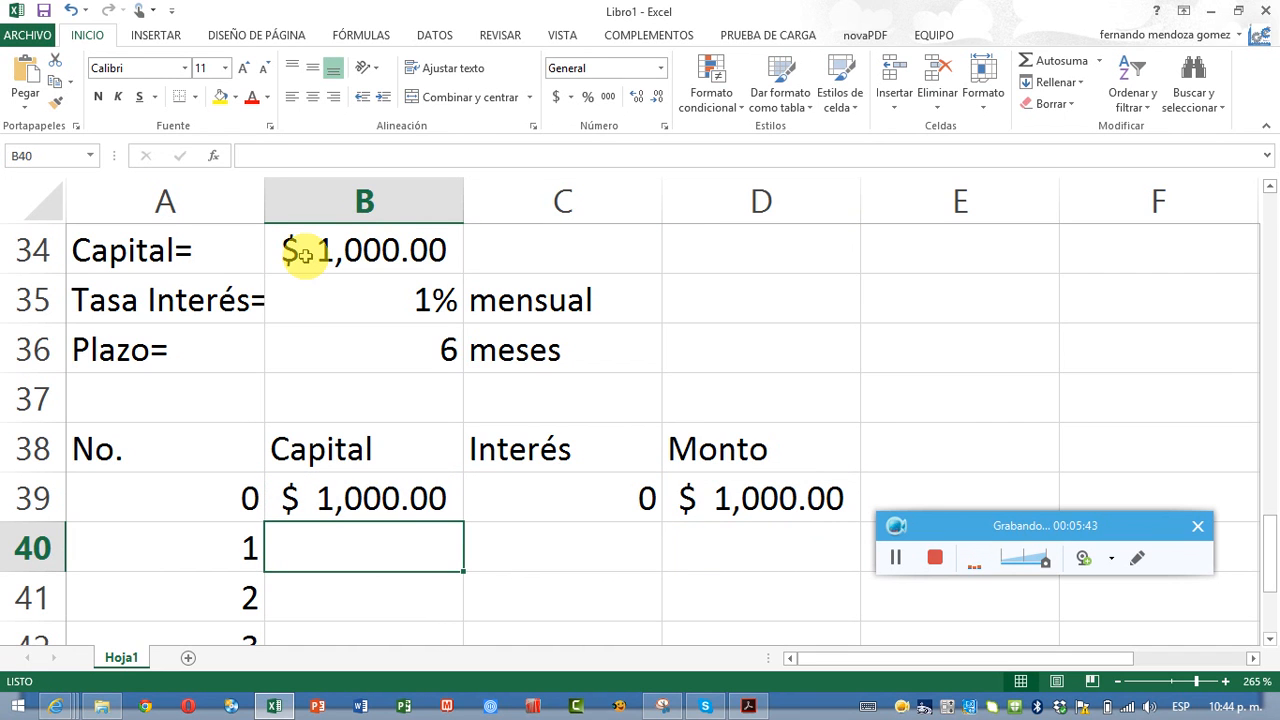
{"action": "type", "text": "="}
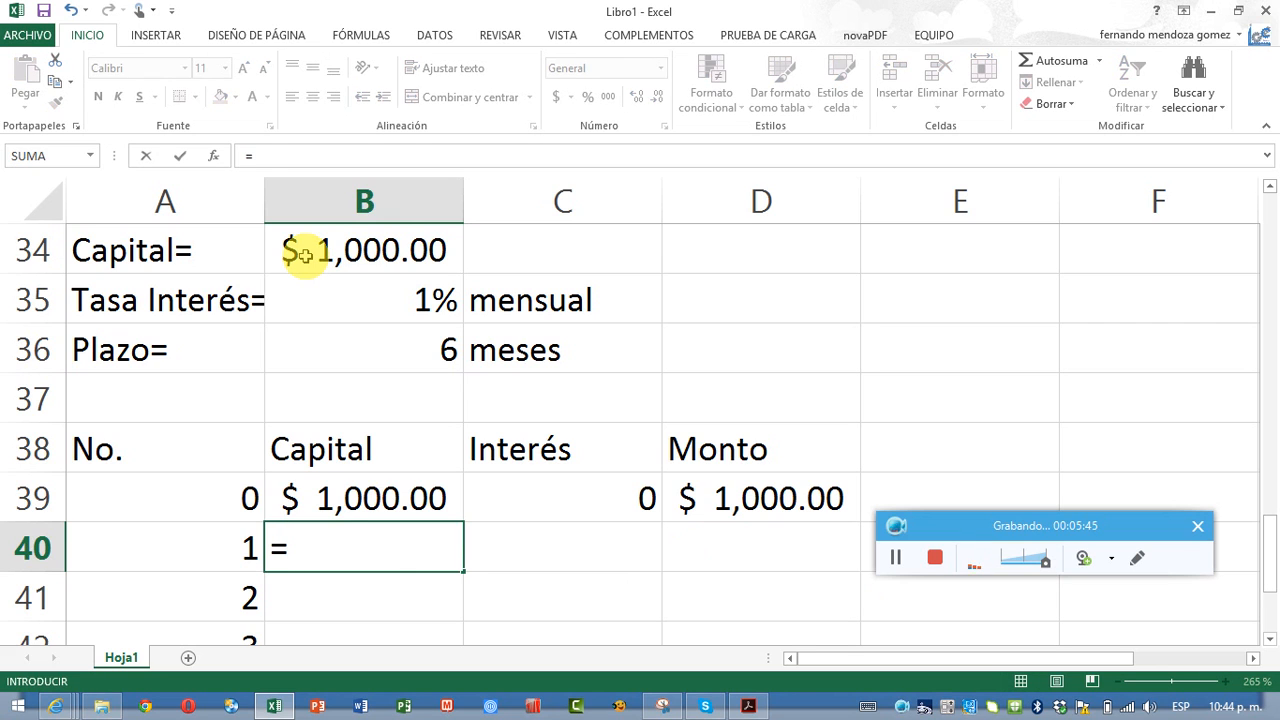
{"action": "key", "text": "Up"}
{"action": "key", "text": "Right"}
{"action": "key", "text": "Right"}
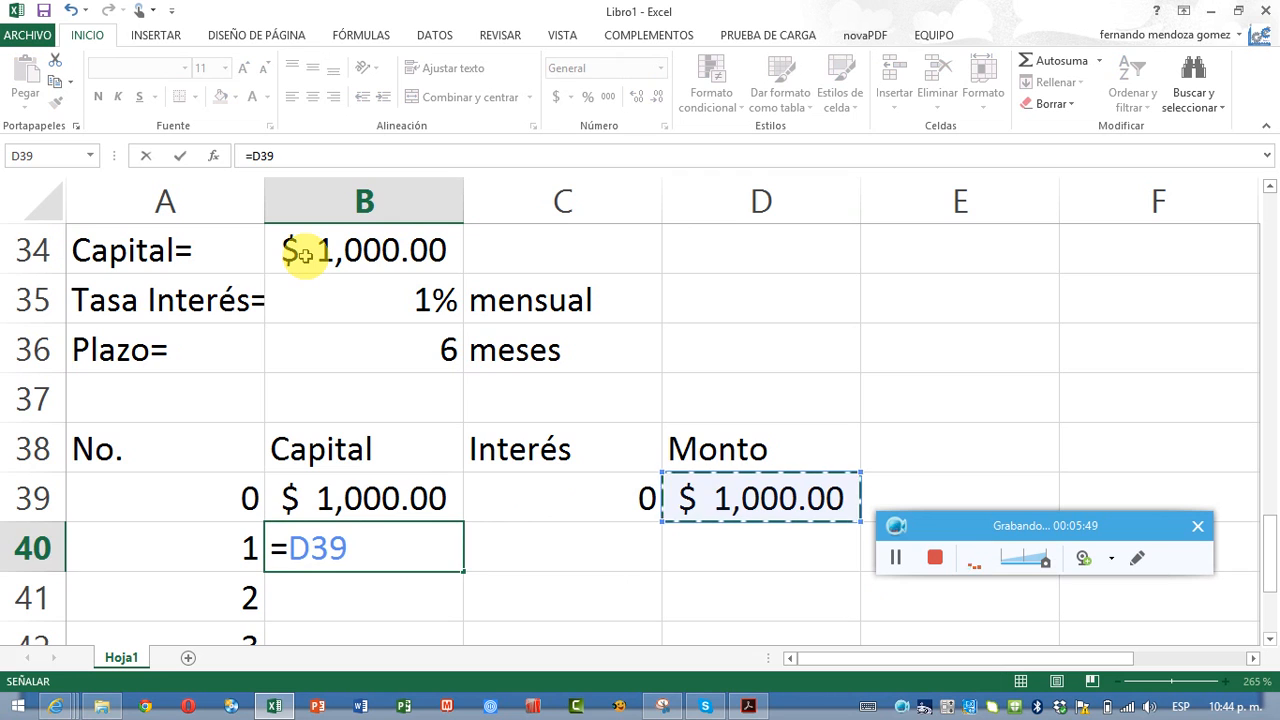
{"action": "key", "text": "Return"}
{"action": "key", "text": "Up"}
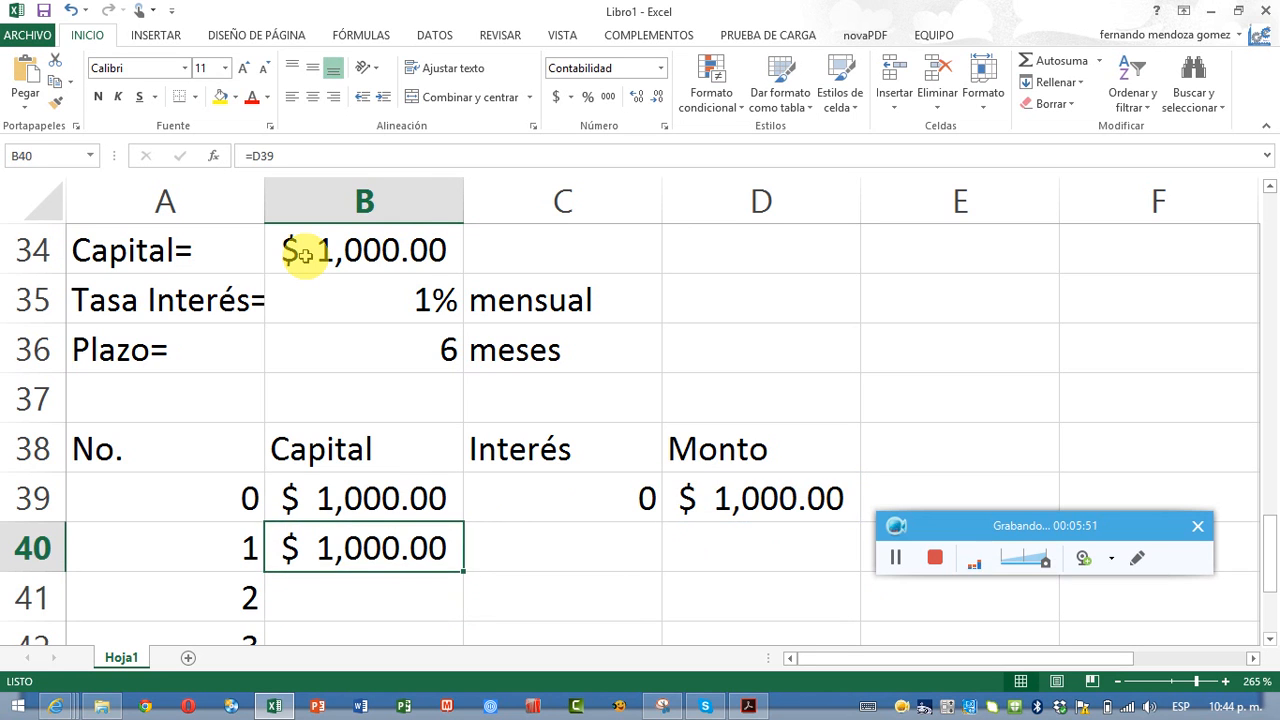
- Calculate the interest of period 1 in C40 with =B40*$B$35, using an absolute reference to the rate
{"action": "key", "text": "Right"}
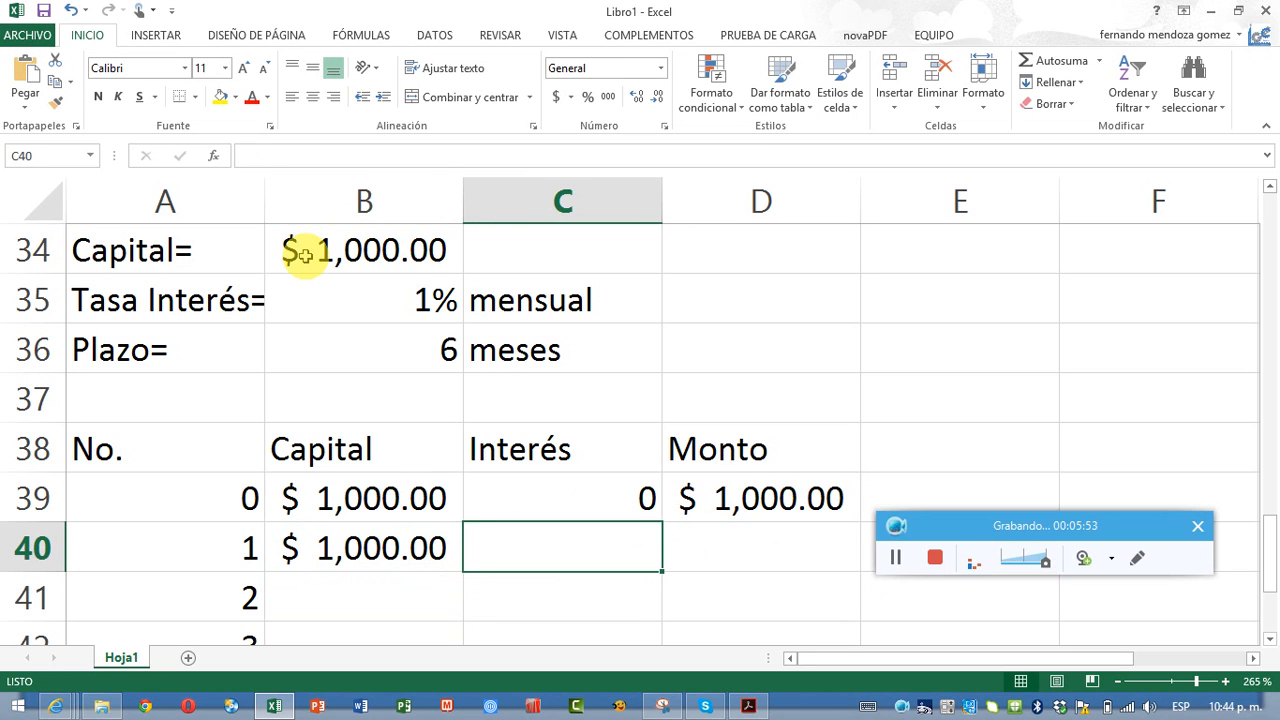
{"action": "type", "text": "="}
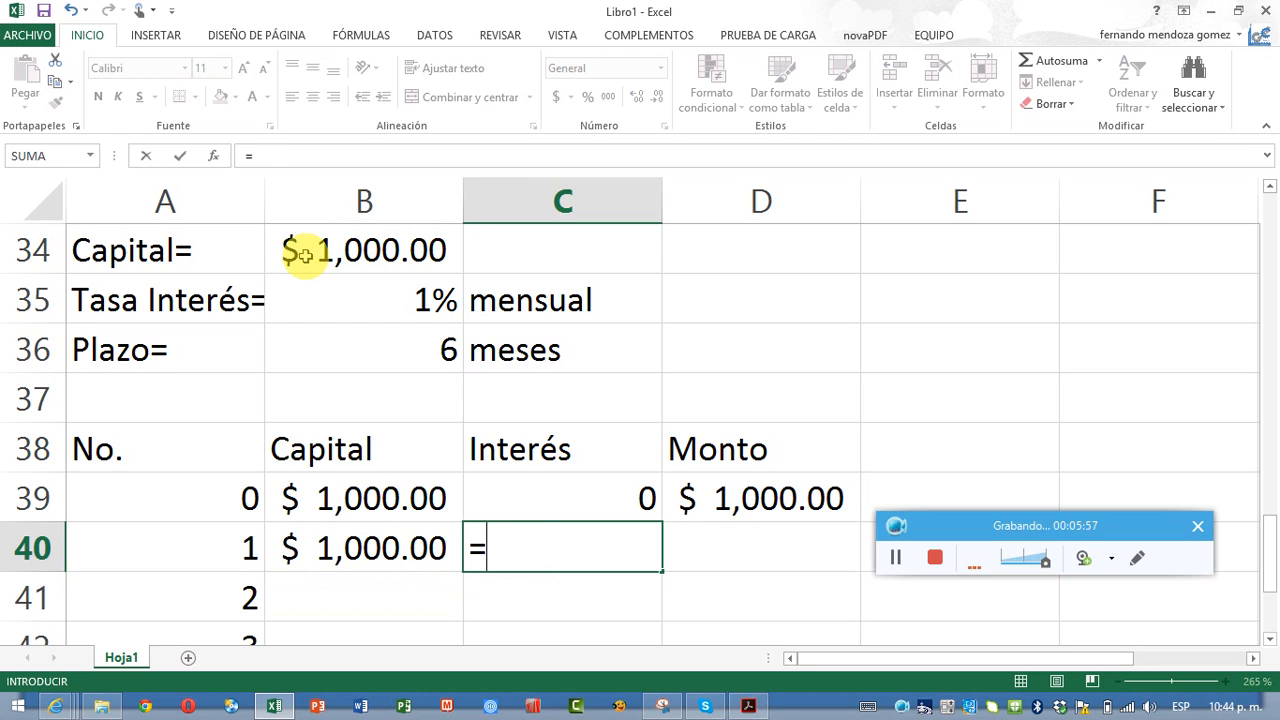
{"action": "key", "text": "Left"}
{"action": "type", "text": "*"}
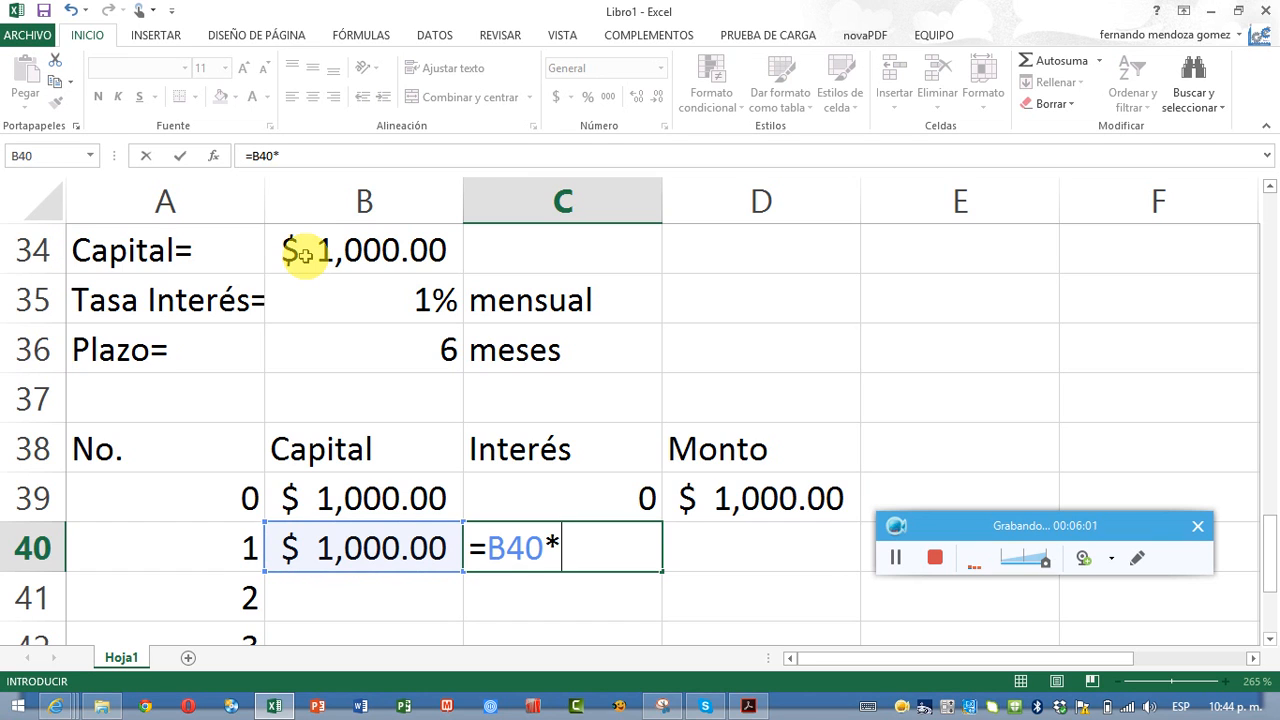
{"action": "left_click", "coordinate": [326, 300]}
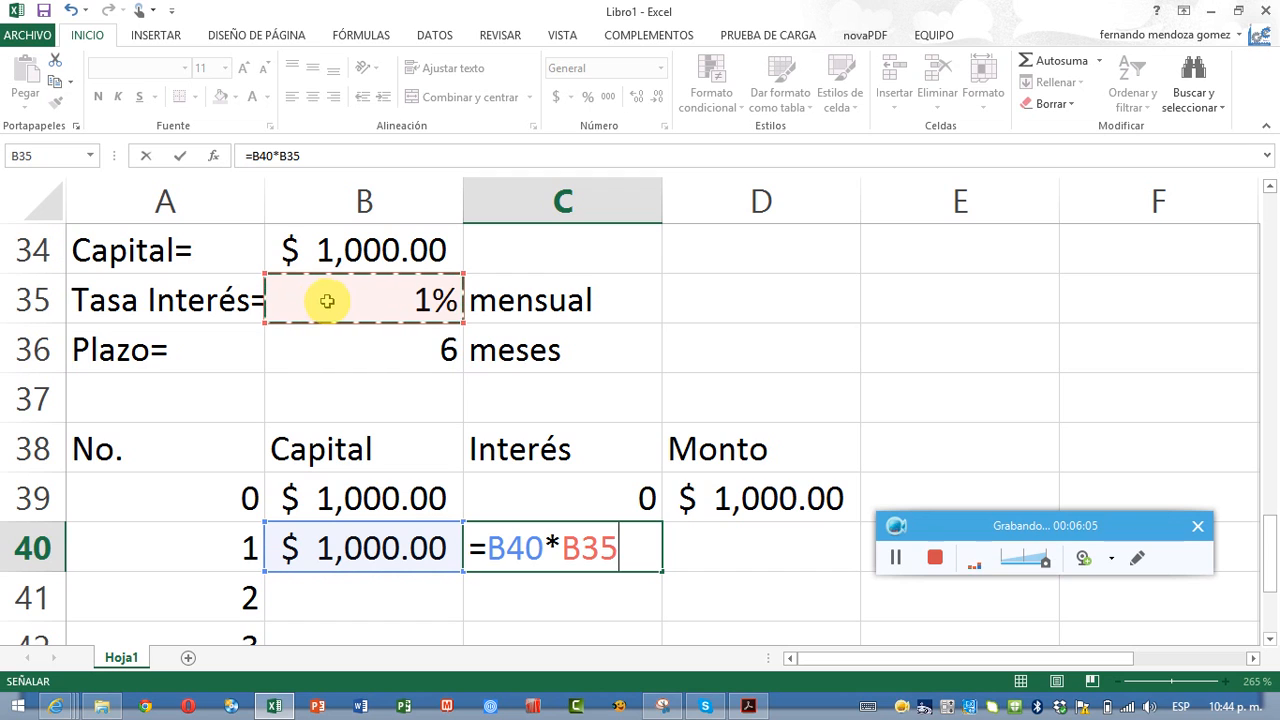
{"action": "key", "text": "F4"}
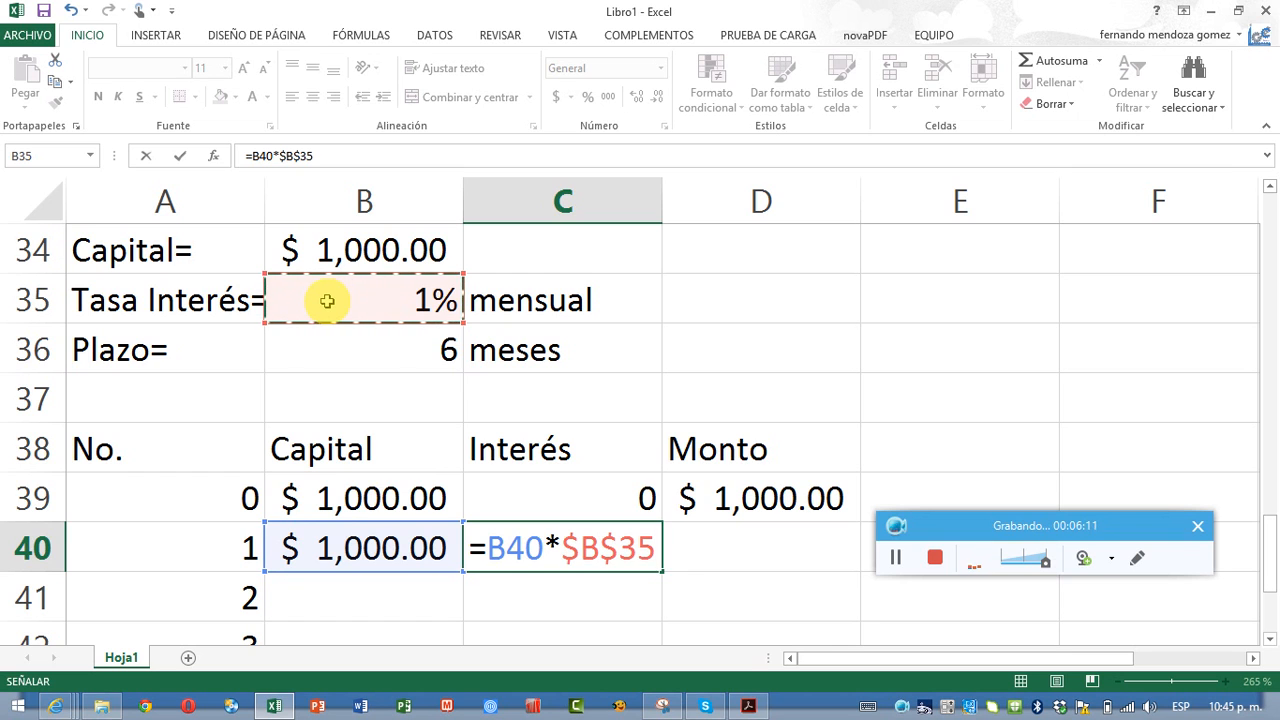
{"action": "key", "text": "Tab"}
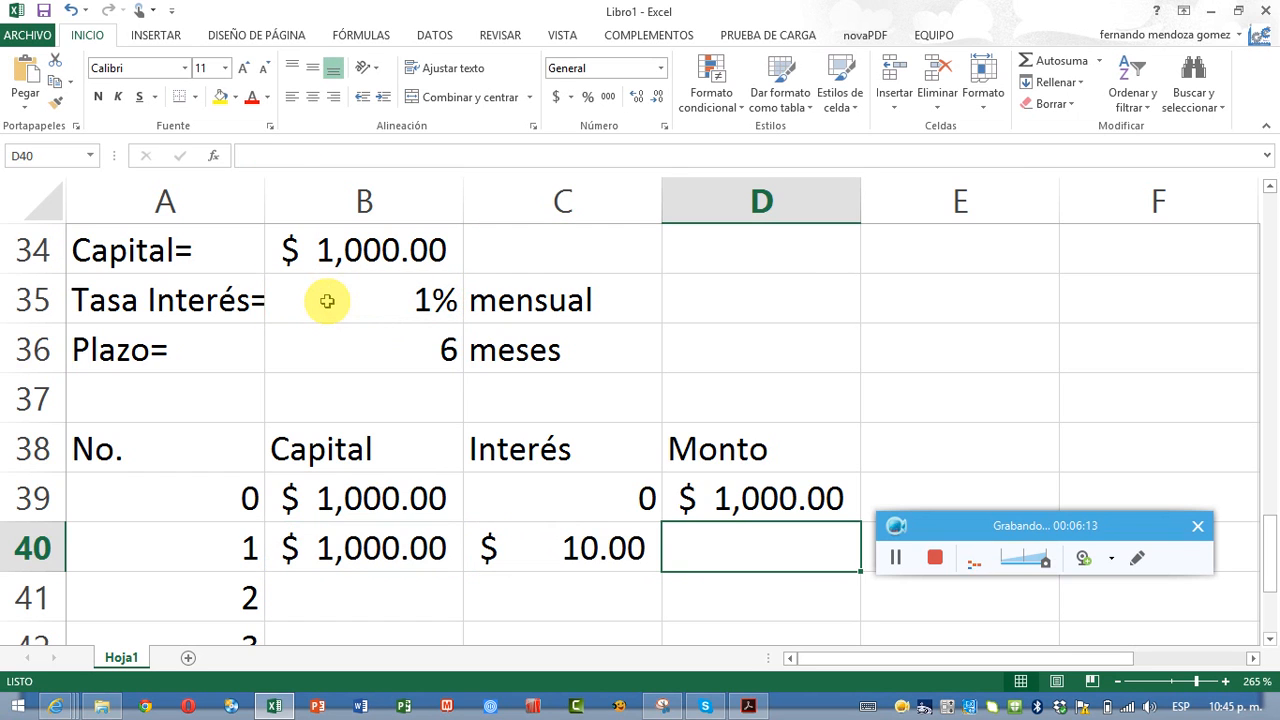
- Copy the Monto formula from D39 into D40, and fill the formulas of B40:D40 down through period 6 in row 45
{"action": "key", "text": "Up"}
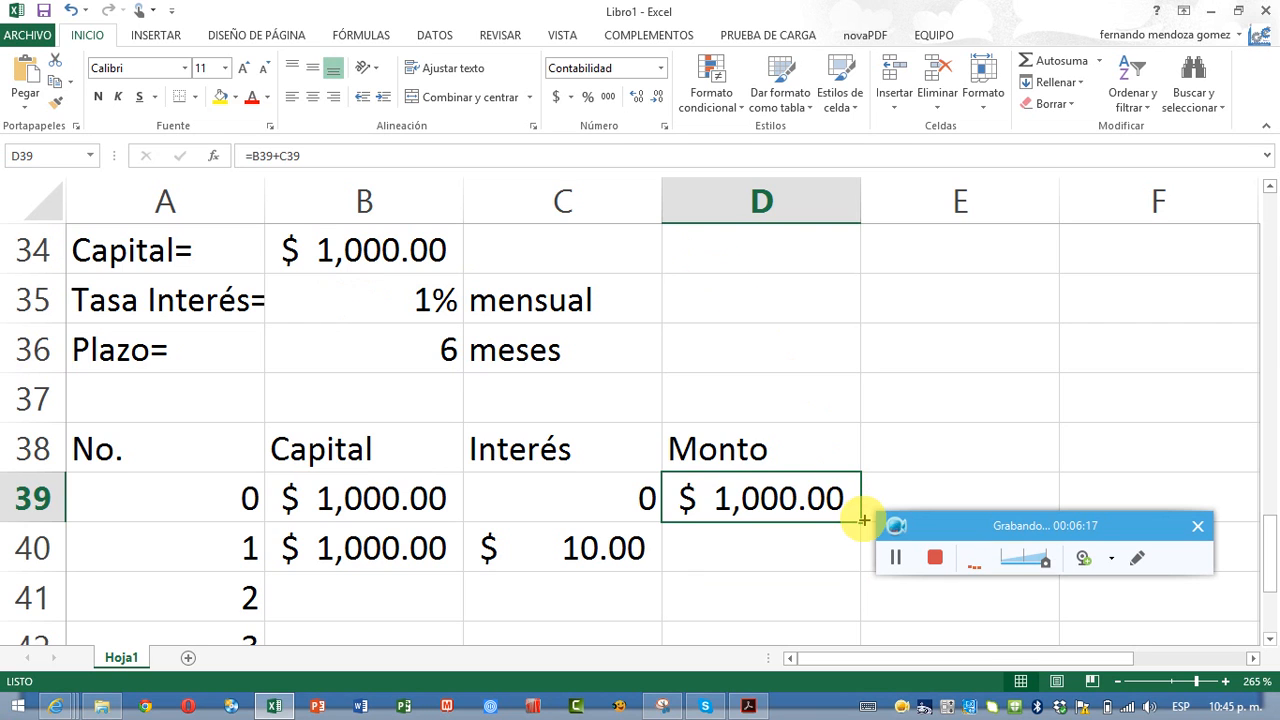
{"action": "left_click_drag", "start_coordinate": [860, 534], "coordinate": [856, 556]}
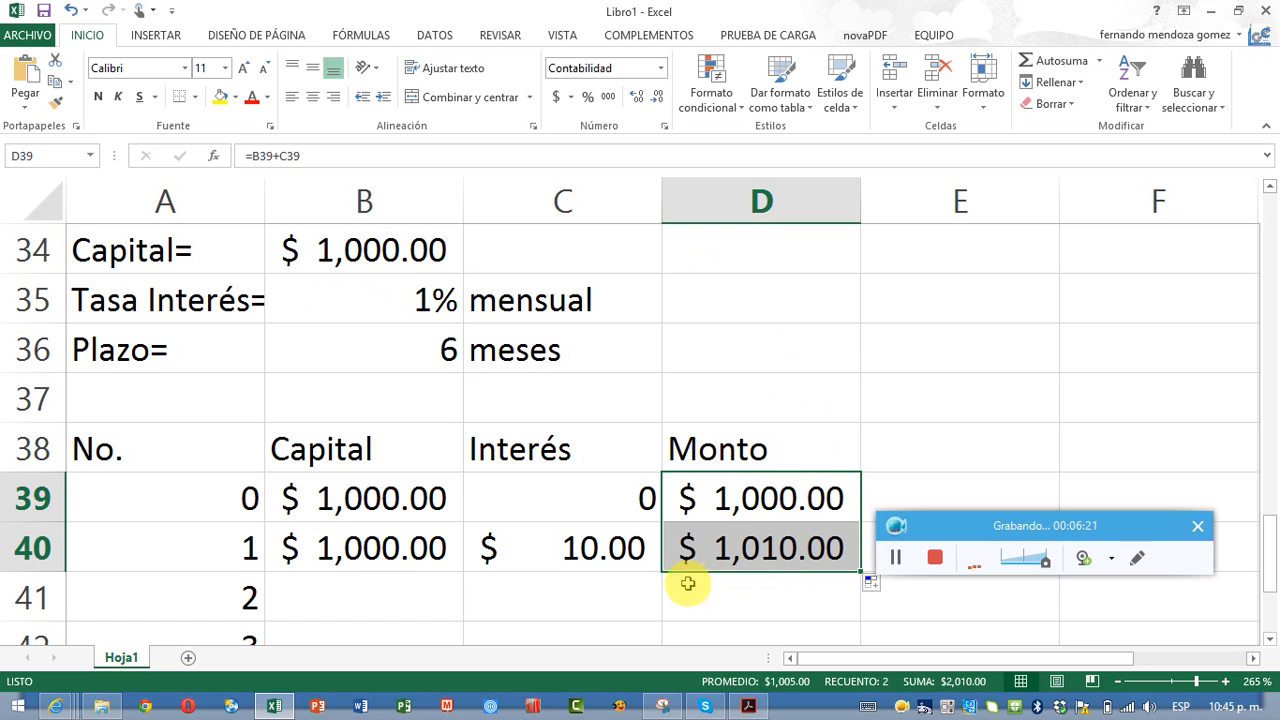
{"action": "left_click", "coordinate": [420, 546]}
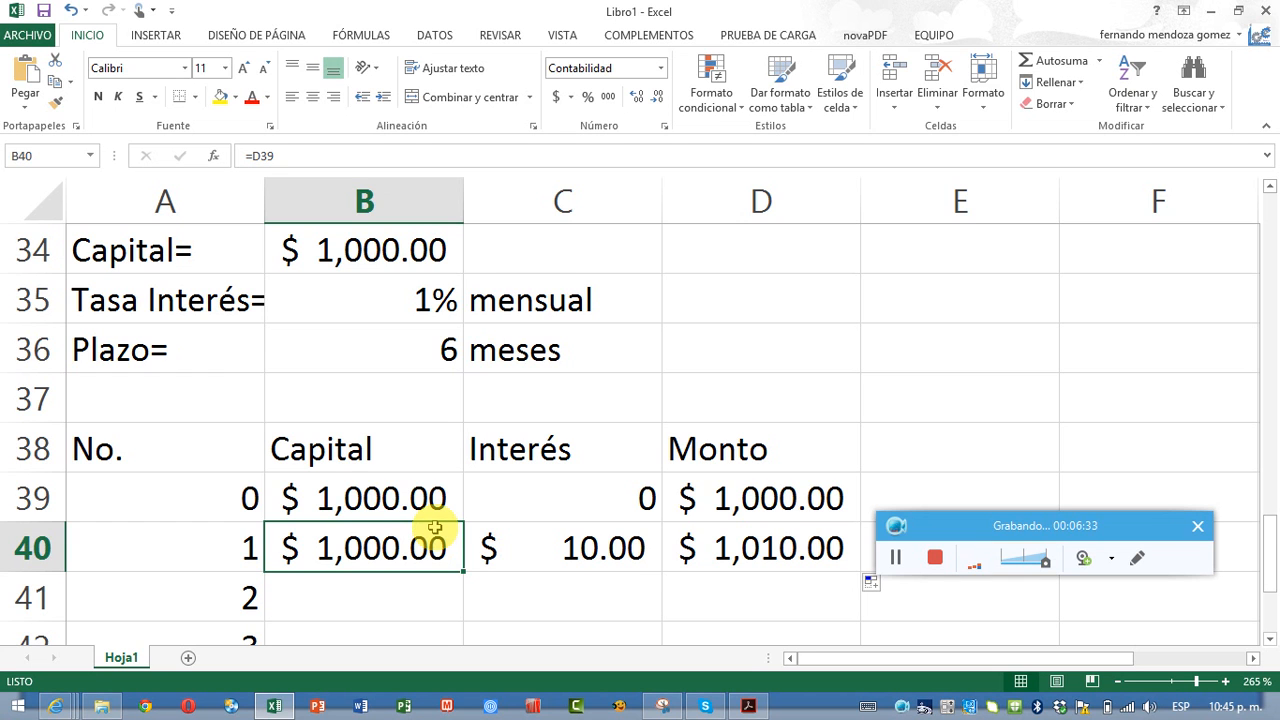
{"action": "scroll", "coordinate": [435, 527], "scroll_direction": "down", "scroll_amount": 1}
{"action": "scroll", "coordinate": [435, 527], "scroll_direction": "down", "scroll_amount": 1}
{"action": "scroll", "coordinate": [435, 527], "scroll_direction": "up", "scroll_amount": 1}
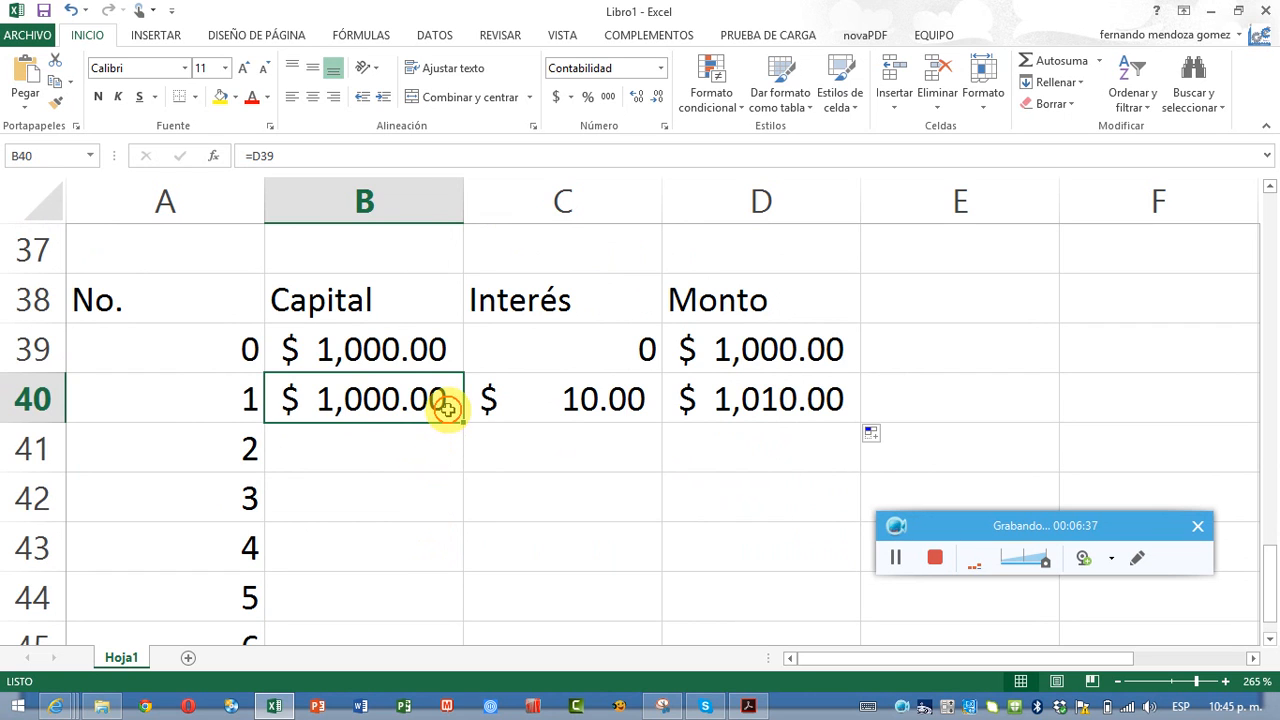
{"action": "left_click_drag", "start_coordinate": [446, 409], "coordinate": [855, 425]}
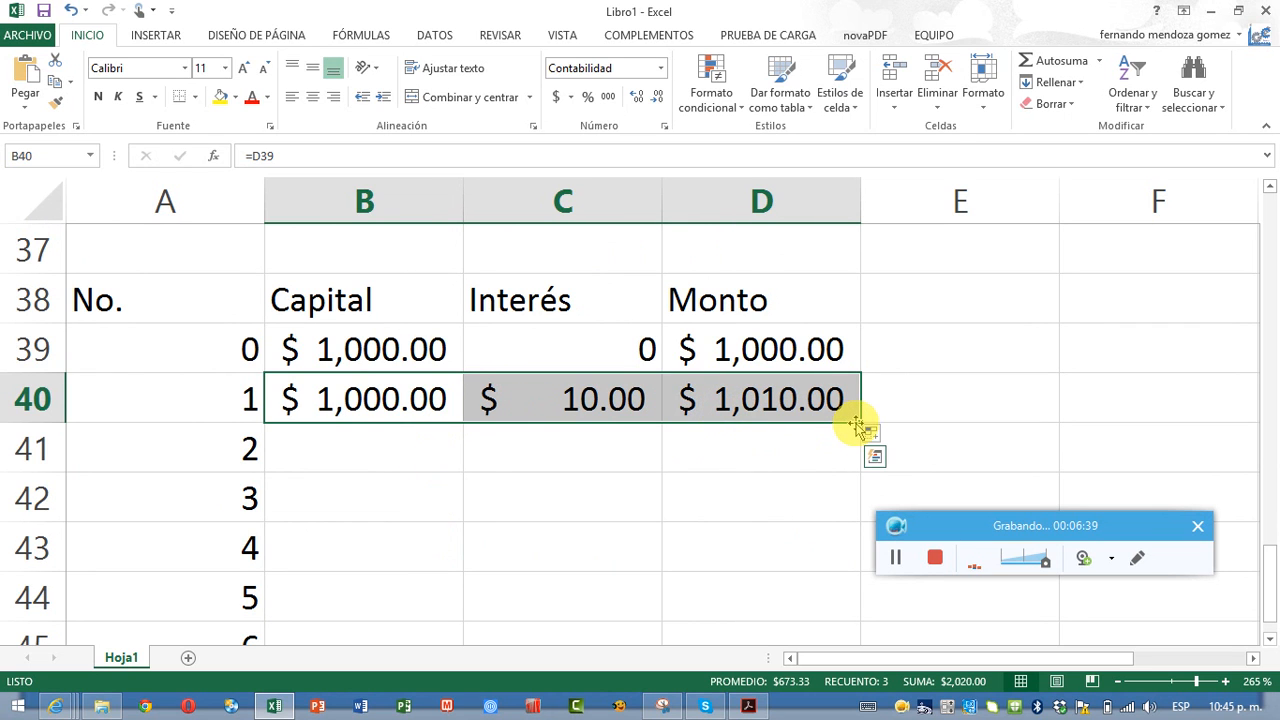
{"action": "double_click", "coordinate": [856, 425]}
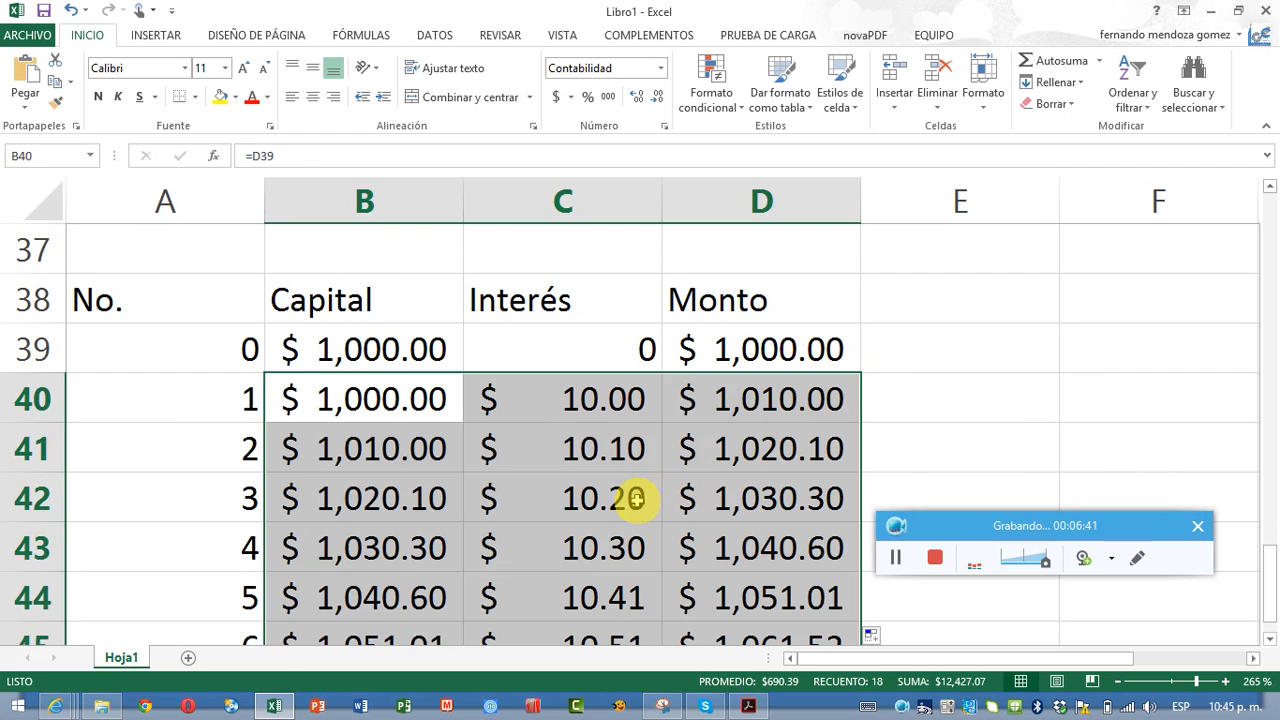
- Review the filled table from period 0 to 6, checking the interest formula in C42 and the final amount in D45
{"action": "left_click", "coordinate": [636, 498]}
{"action": "scroll", "coordinate": [636, 498], "scroll_direction": "down", "scroll_amount": 1}
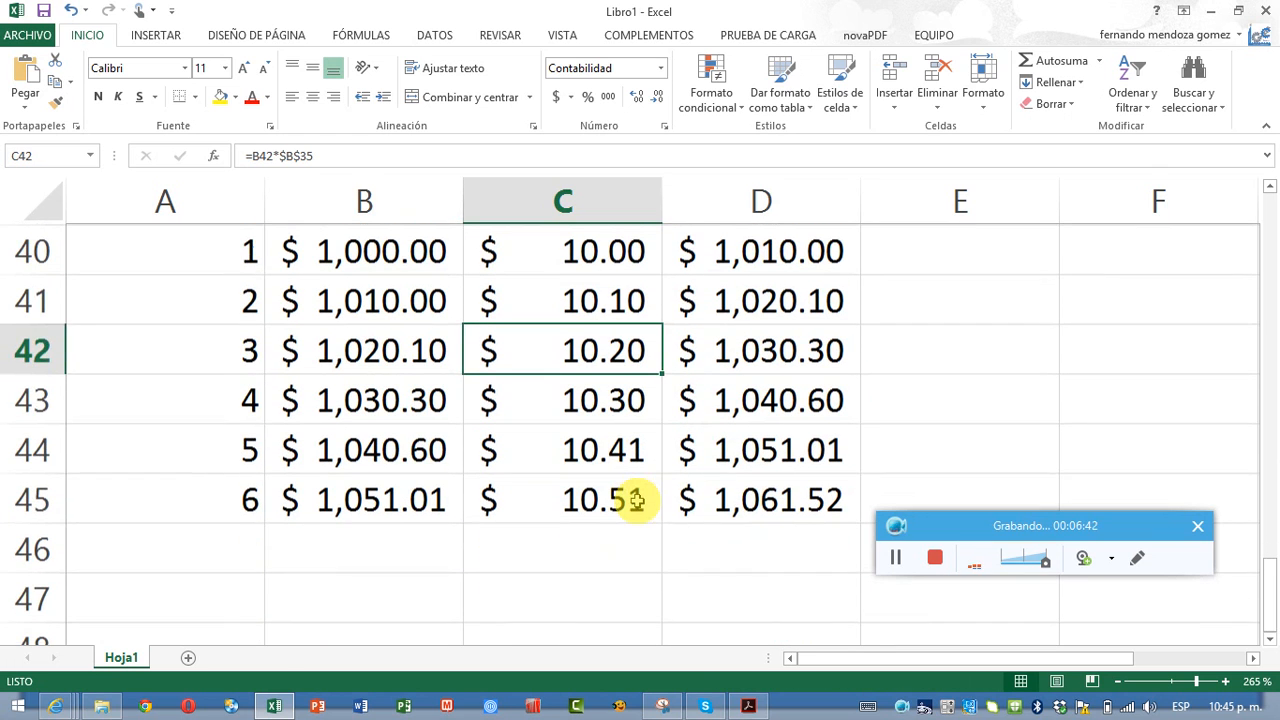
{"action": "left_click", "coordinate": [727, 508]}
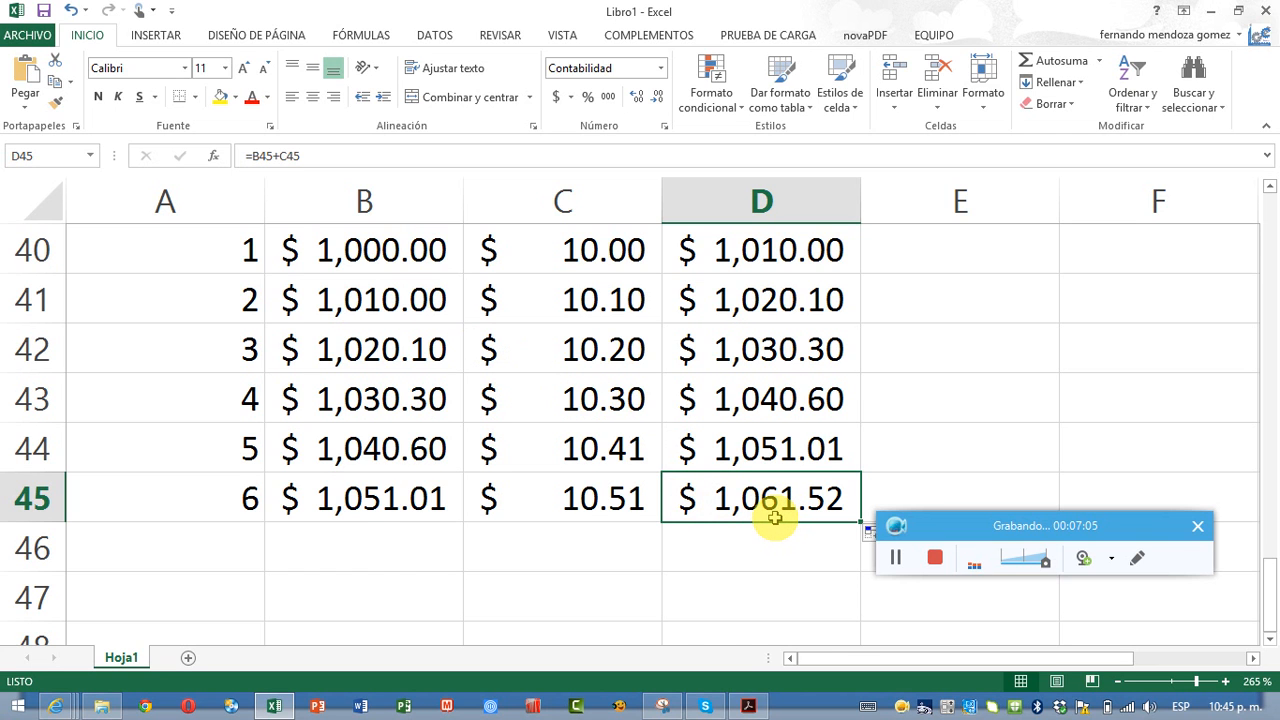
{"action": "scroll", "coordinate": [775, 517], "scroll_direction": "up", "scroll_amount": 2}
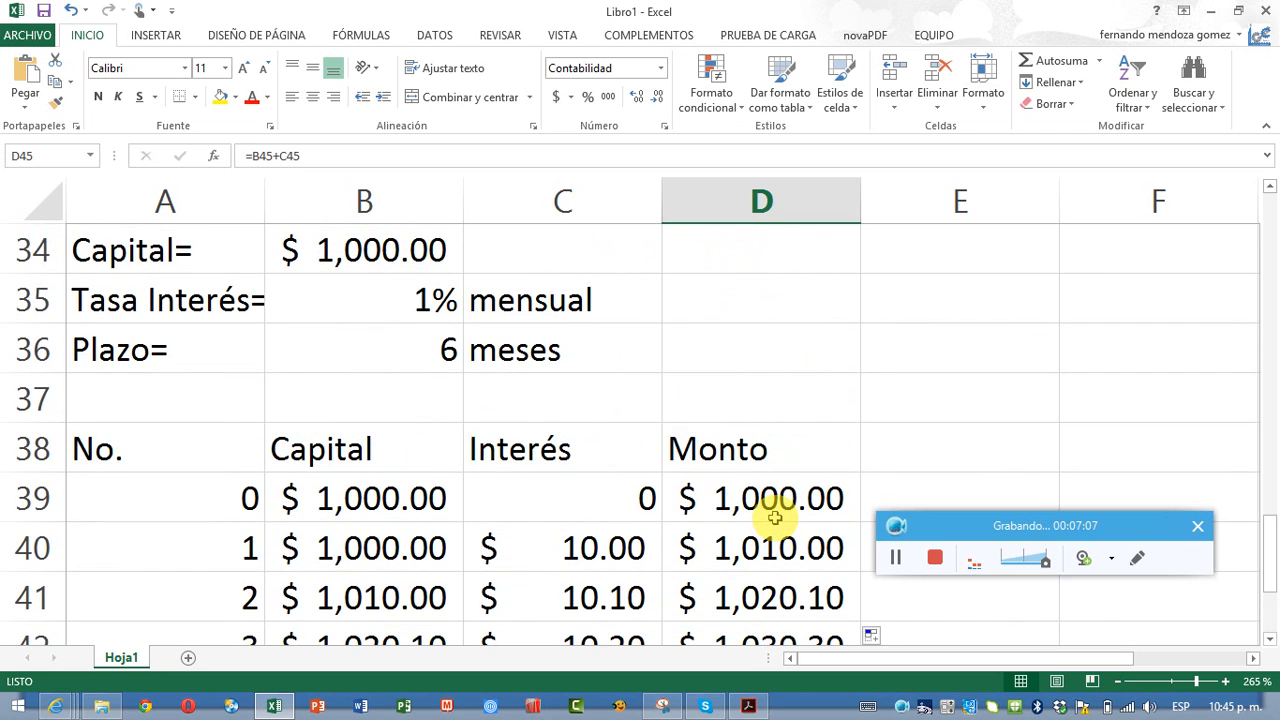
{"action": "scroll", "coordinate": [775, 517], "scroll_direction": "down", "scroll_amount": 1}
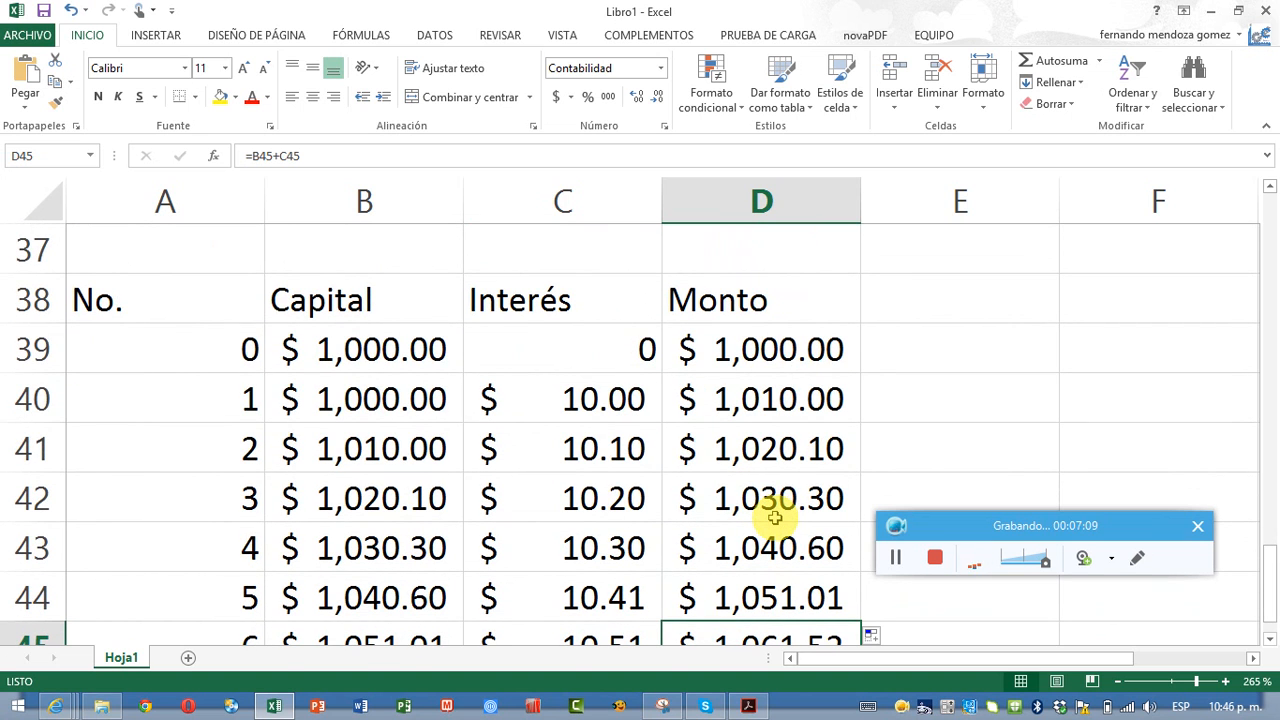
{"action": "scroll", "coordinate": [704, 503], "scroll_direction": "down", "scroll_amount": 1}
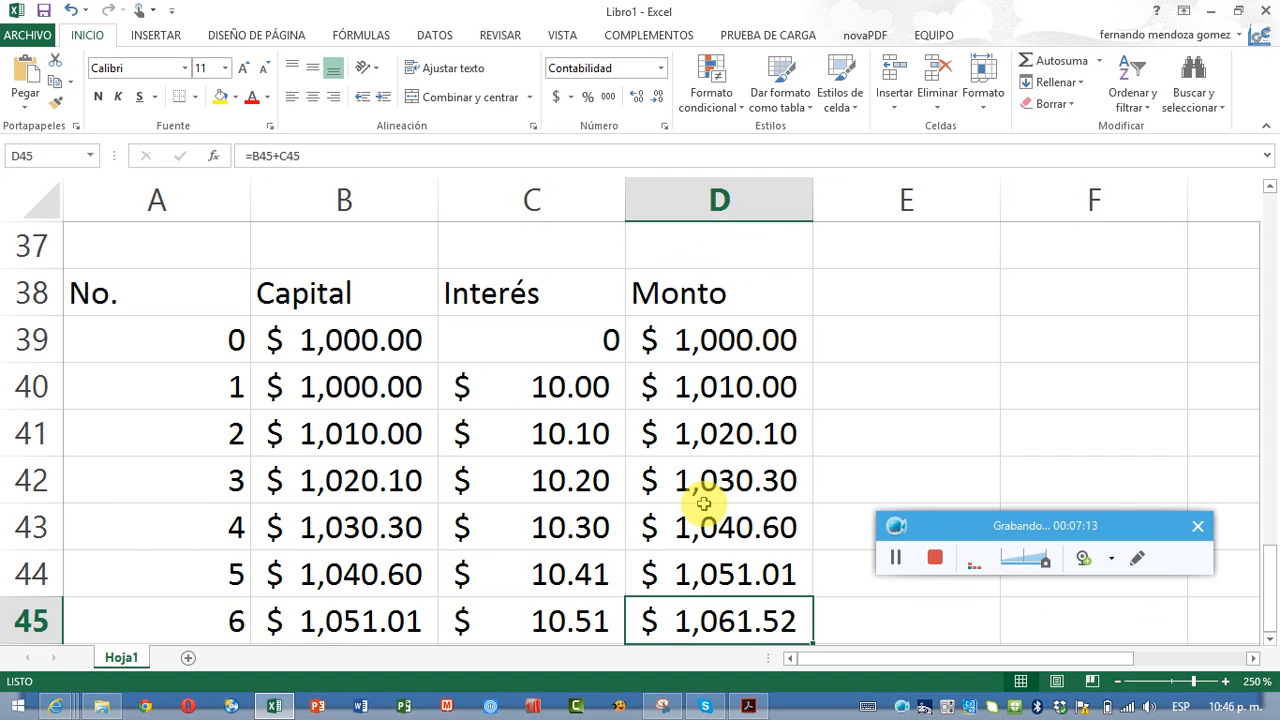
{"action": "scroll", "coordinate": [704, 503], "scroll_direction": "down", "scroll_amount": 1}
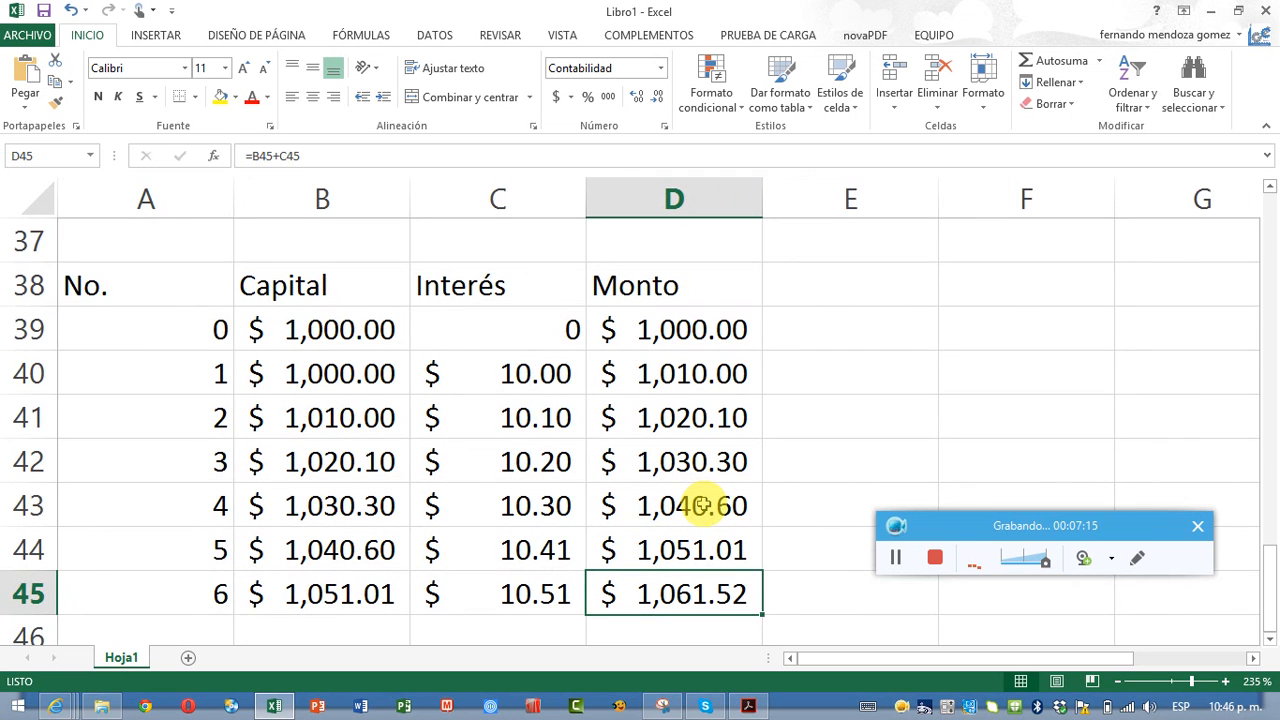
{"action": "scroll", "coordinate": [702, 504], "scroll_direction": "down", "scroll_amount": 1}
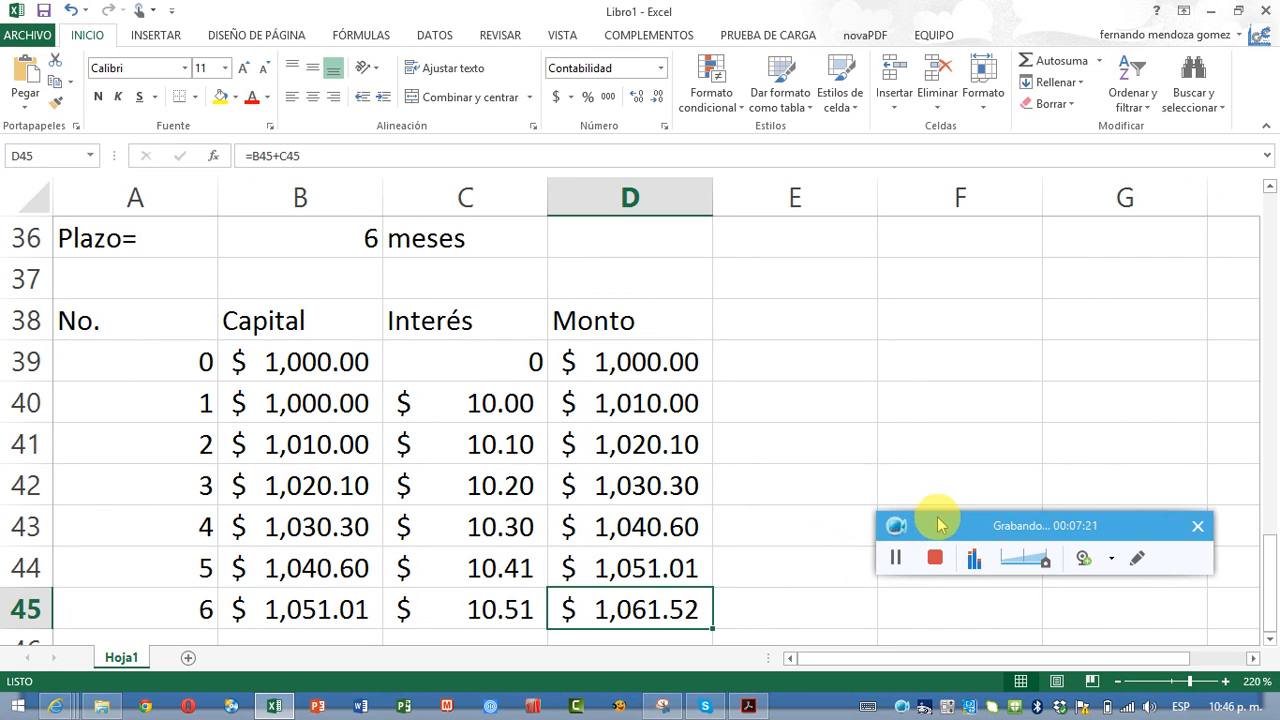
{"action": "left_click_drag", "start_coordinate": [929, 525], "coordinate": [979, 582]}
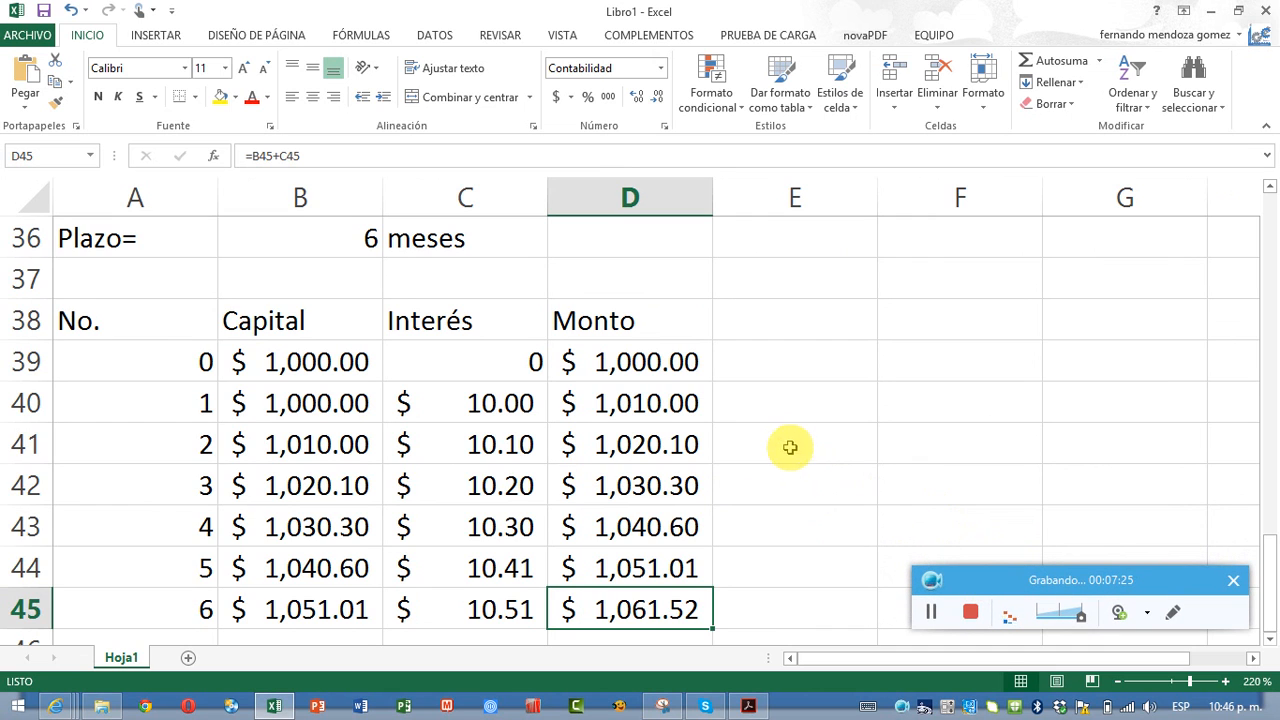
- Calculate the compound amount directly in E38 from capital, rate and term with =B34*POTENCIA(1+B35,B36)
{"action": "left_click", "coordinate": [788, 325]}
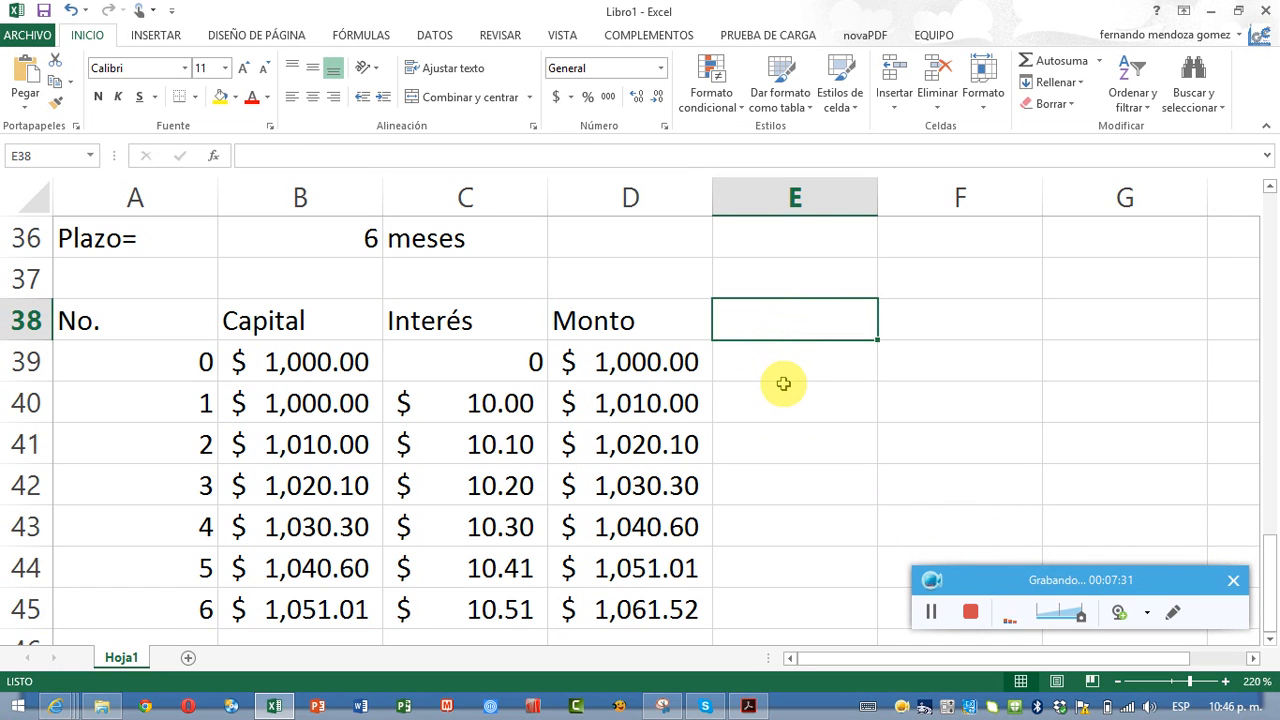
{"action": "scroll", "coordinate": [799, 404], "scroll_direction": "up", "scroll_amount": 2}
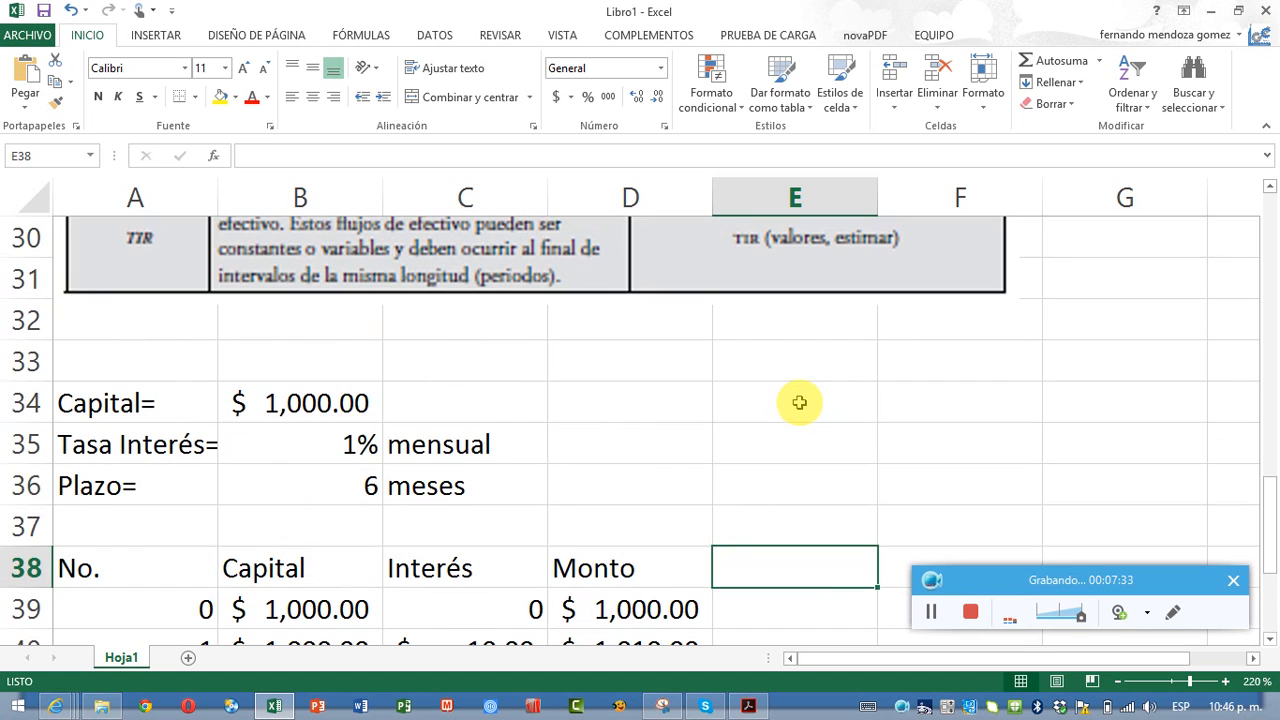
{"action": "scroll", "coordinate": [799, 404], "scroll_direction": "down", "scroll_amount": 1}
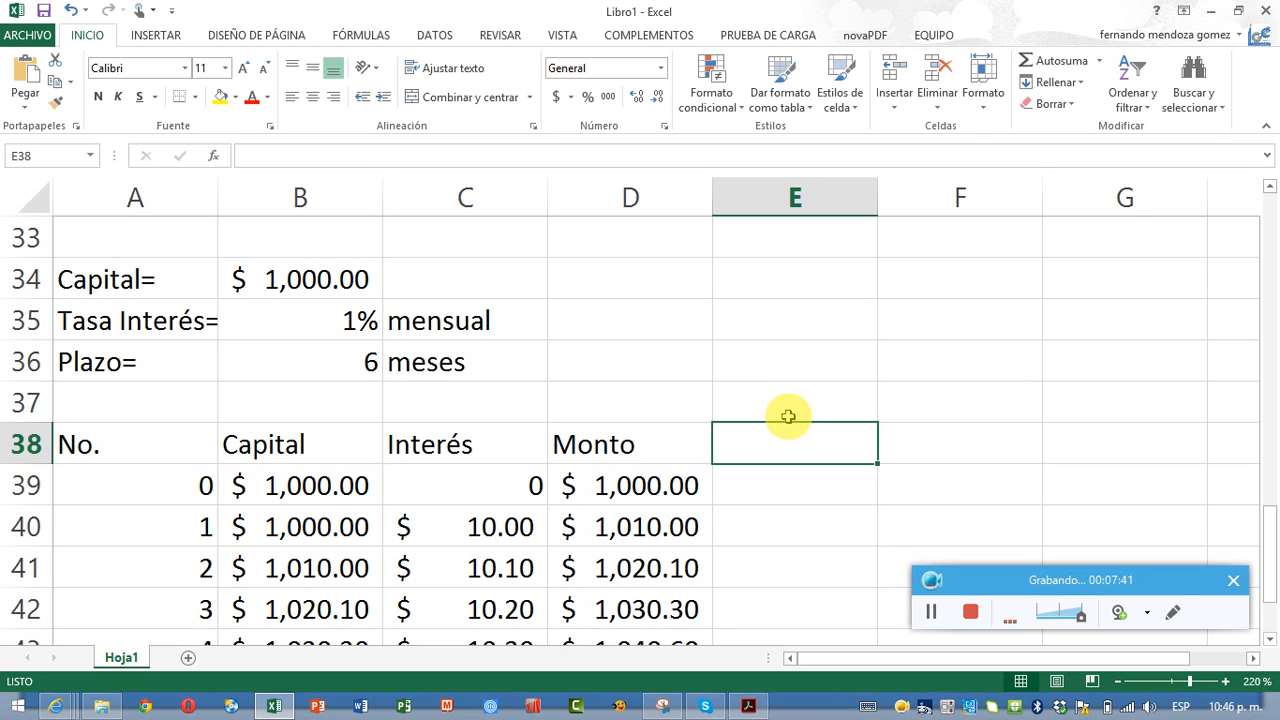
{"action": "type", "text": "="}
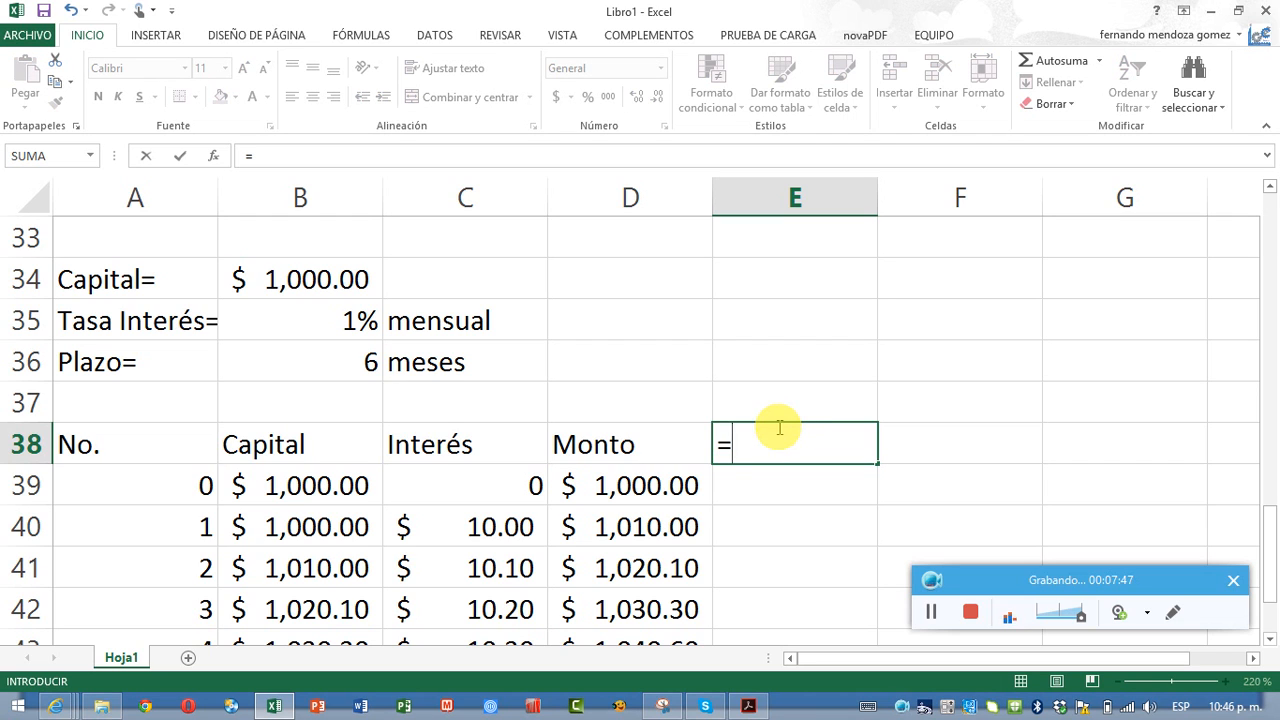
{"action": "left_click", "coordinate": [262, 283]}
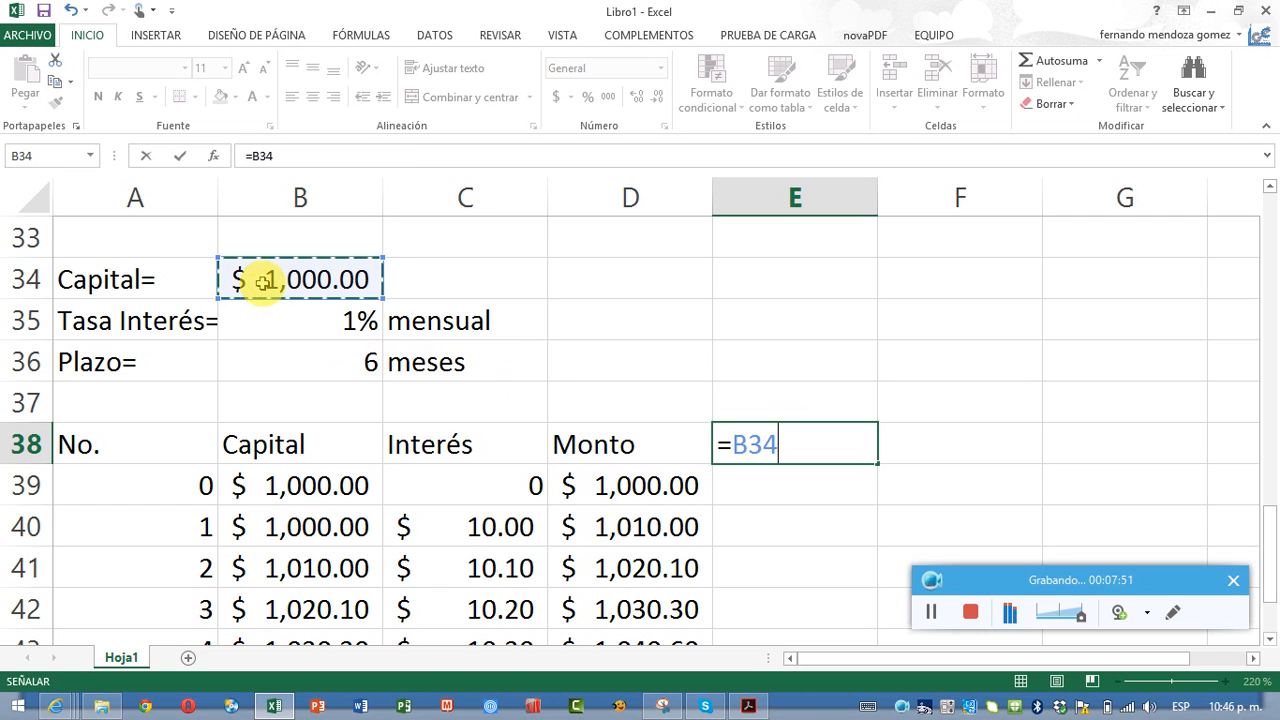
{"action": "type", "text": "*pot"}
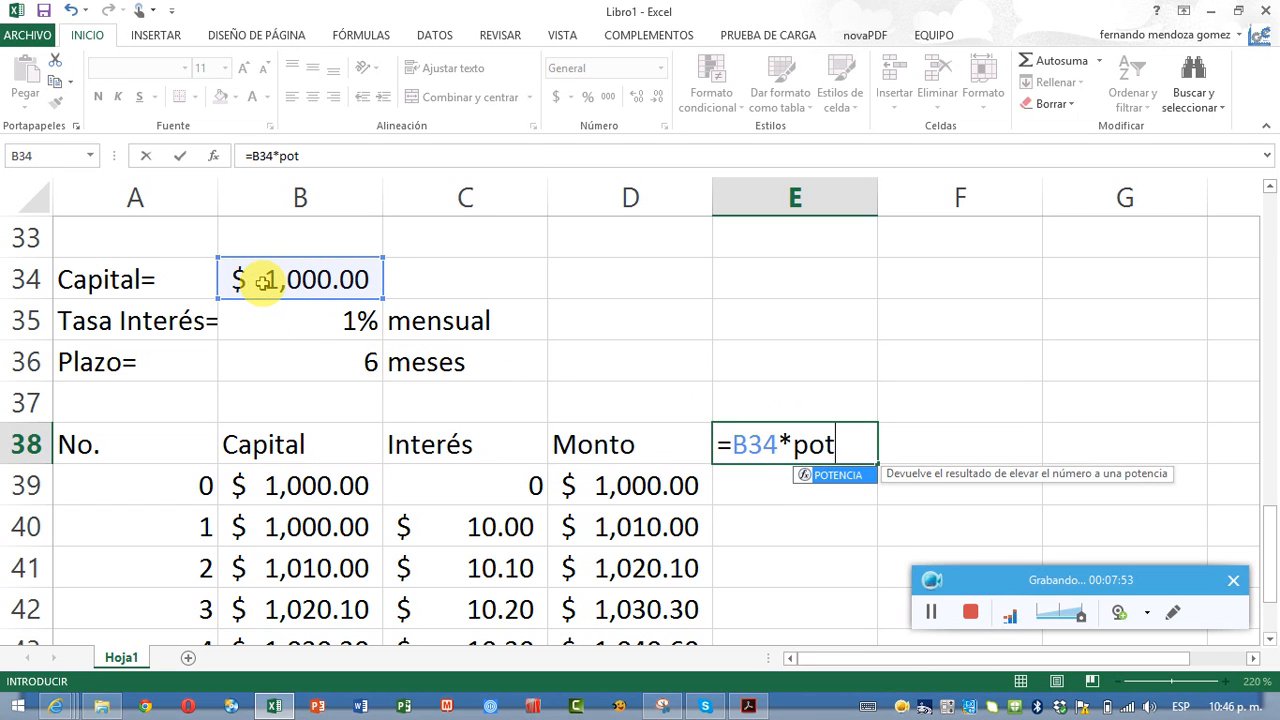
{"action": "type", "text": "en"}
{"action": "key", "text": "Tab"}
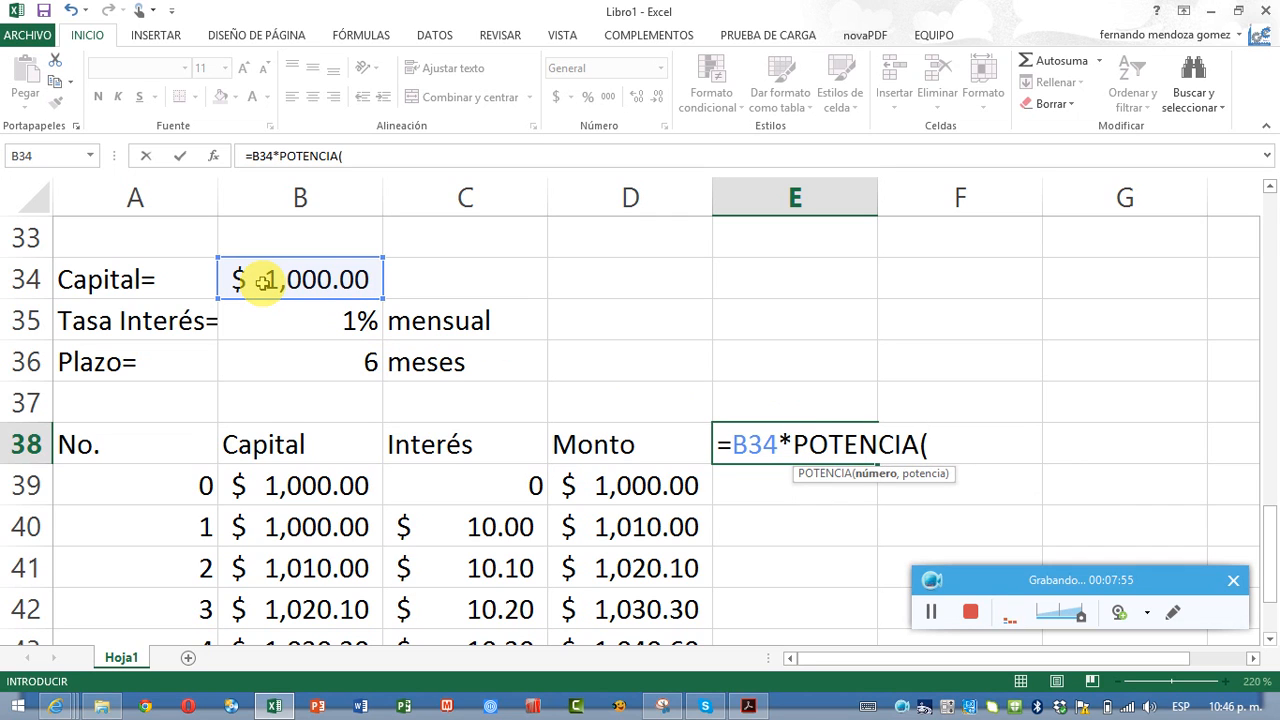
{"action": "type", "text": "1+"}
{"action": "left_click", "coordinate": [268, 328]}
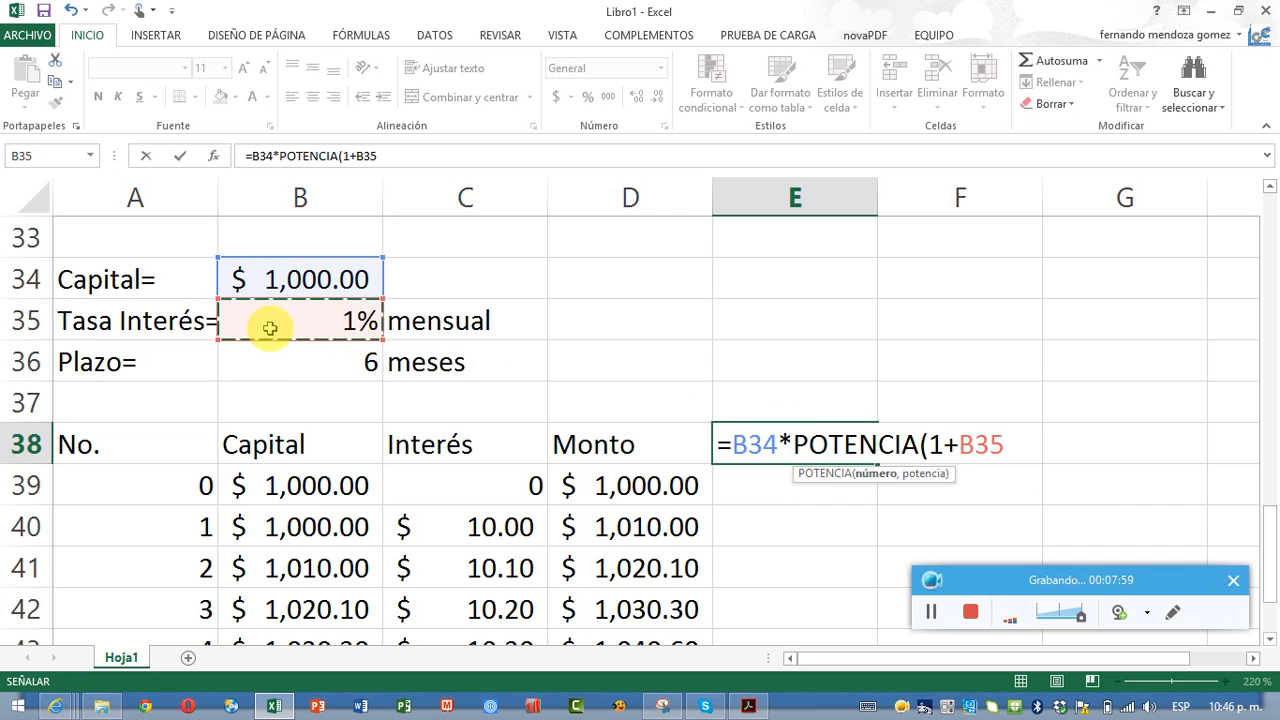
{"action": "type", "text": ","}
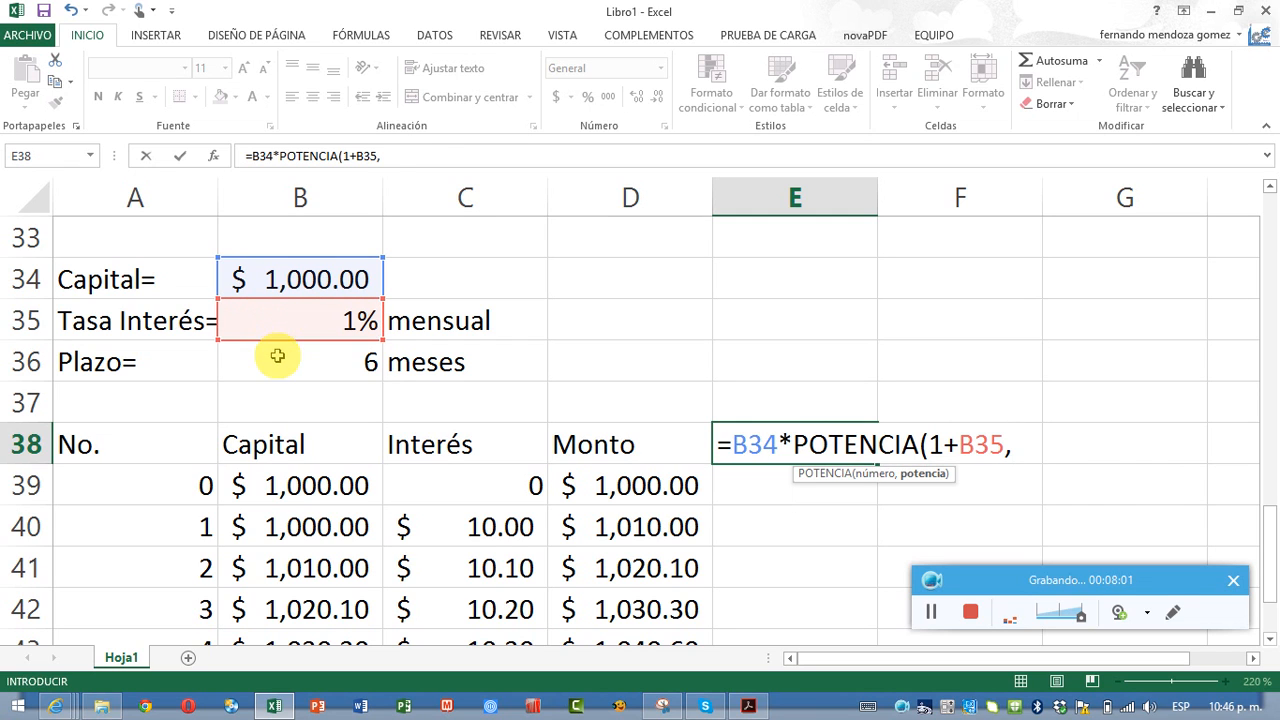
{"action": "left_click", "coordinate": [276, 356]}
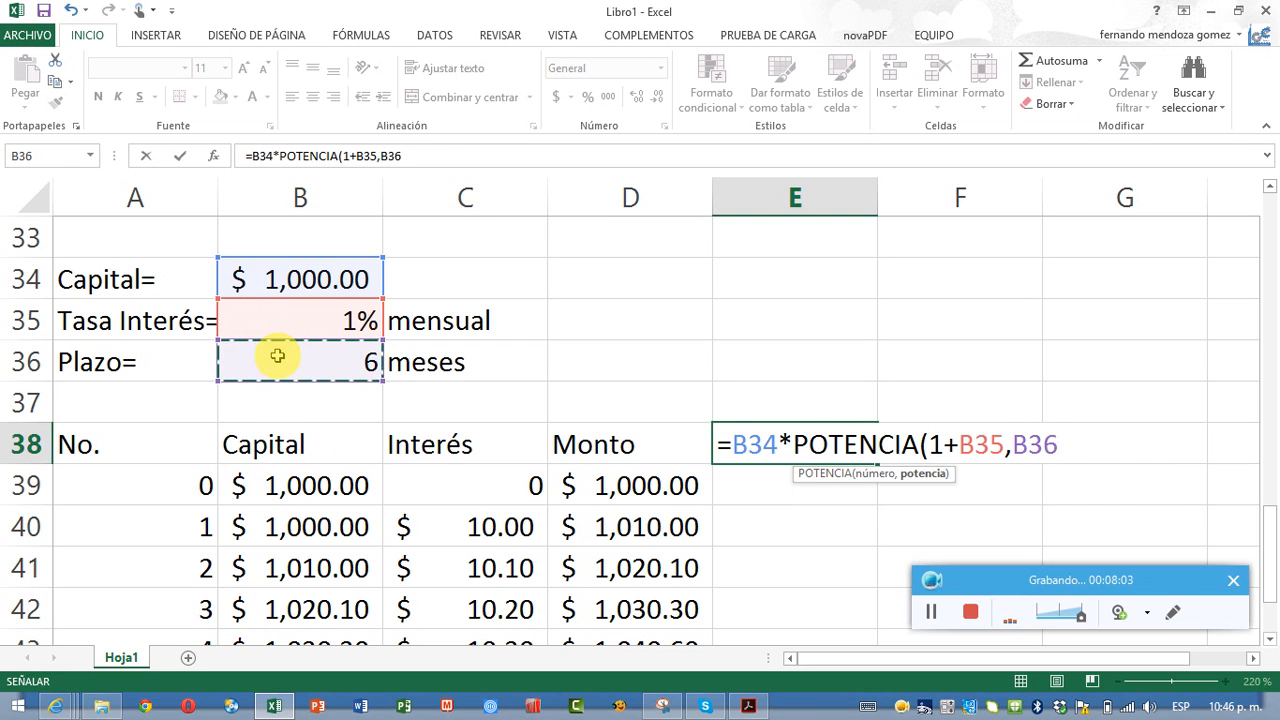
{"action": "type", "text": ")"}
{"action": "key", "text": "Return"}
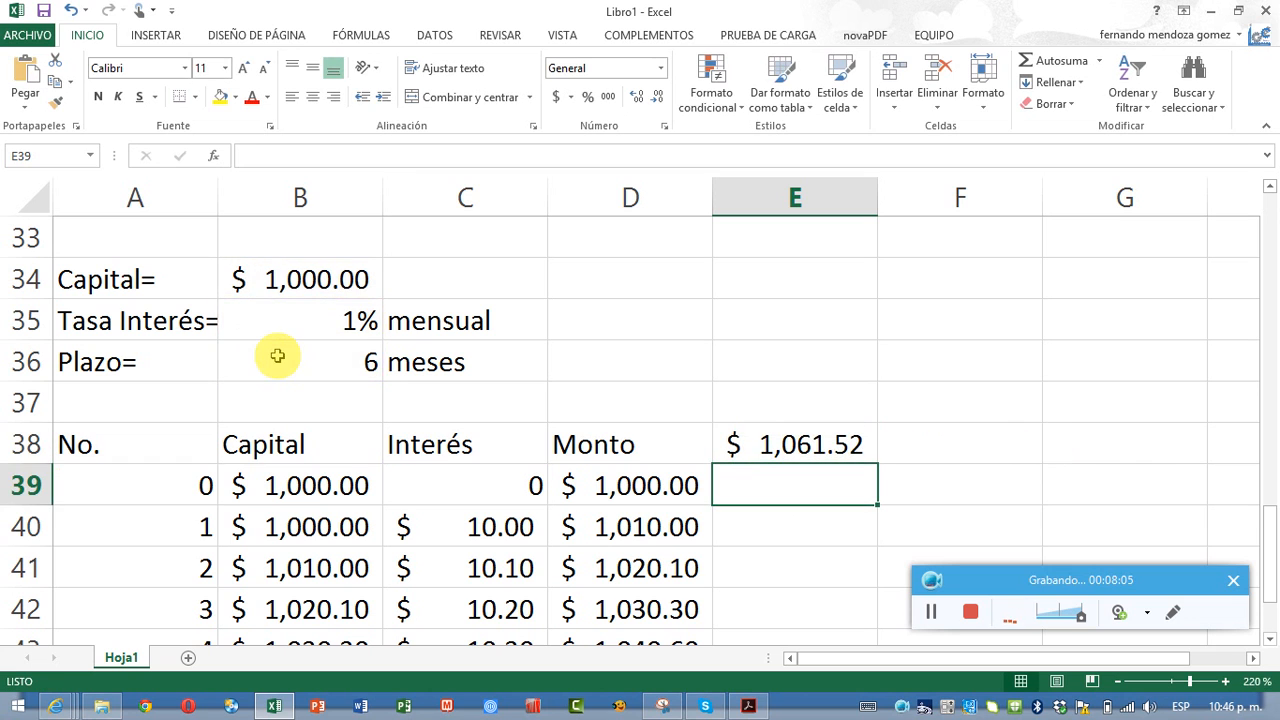
- Calculate the same compound amount in E39 using the exponent operator instead, with =B34*(1+B35)^B36
{"action": "scroll", "coordinate": [510, 474], "scroll_direction": "down", "scroll_amount": 1}
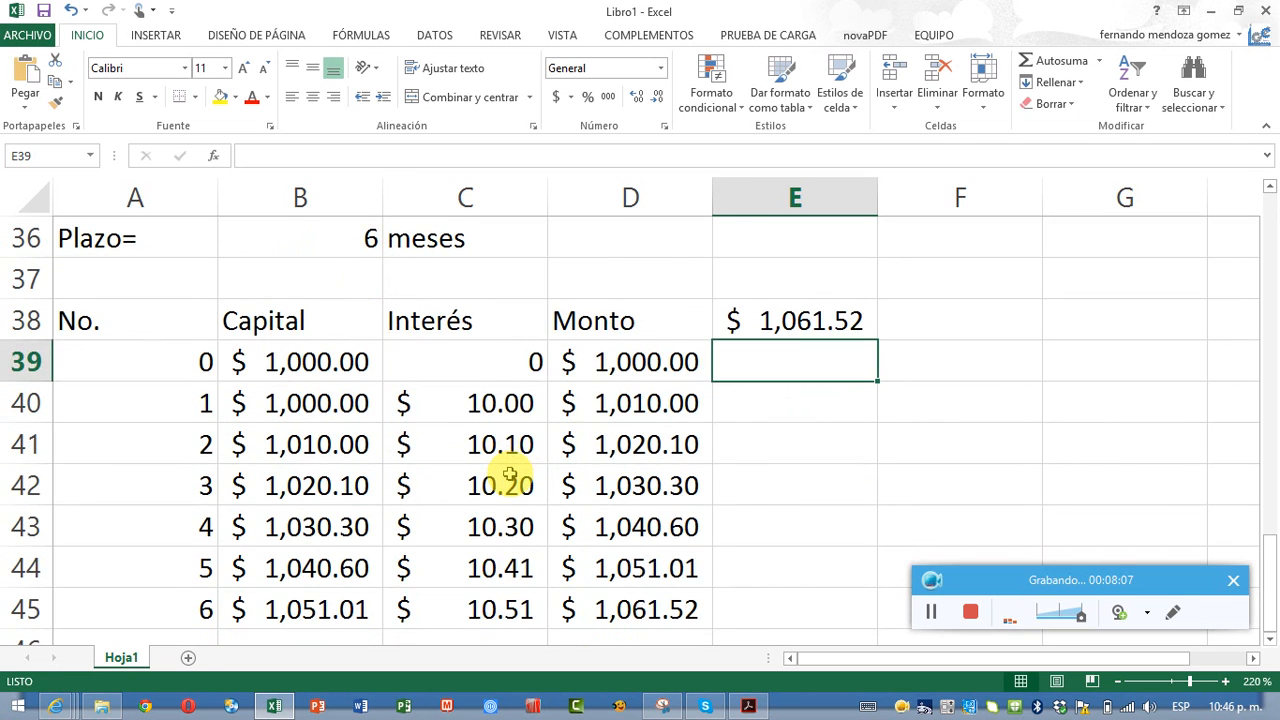
{"action": "scroll", "coordinate": [510, 474], "scroll_direction": "down", "scroll_amount": 1}
{"action": "scroll", "coordinate": [605, 490], "scroll_direction": "up", "scroll_amount": 1}
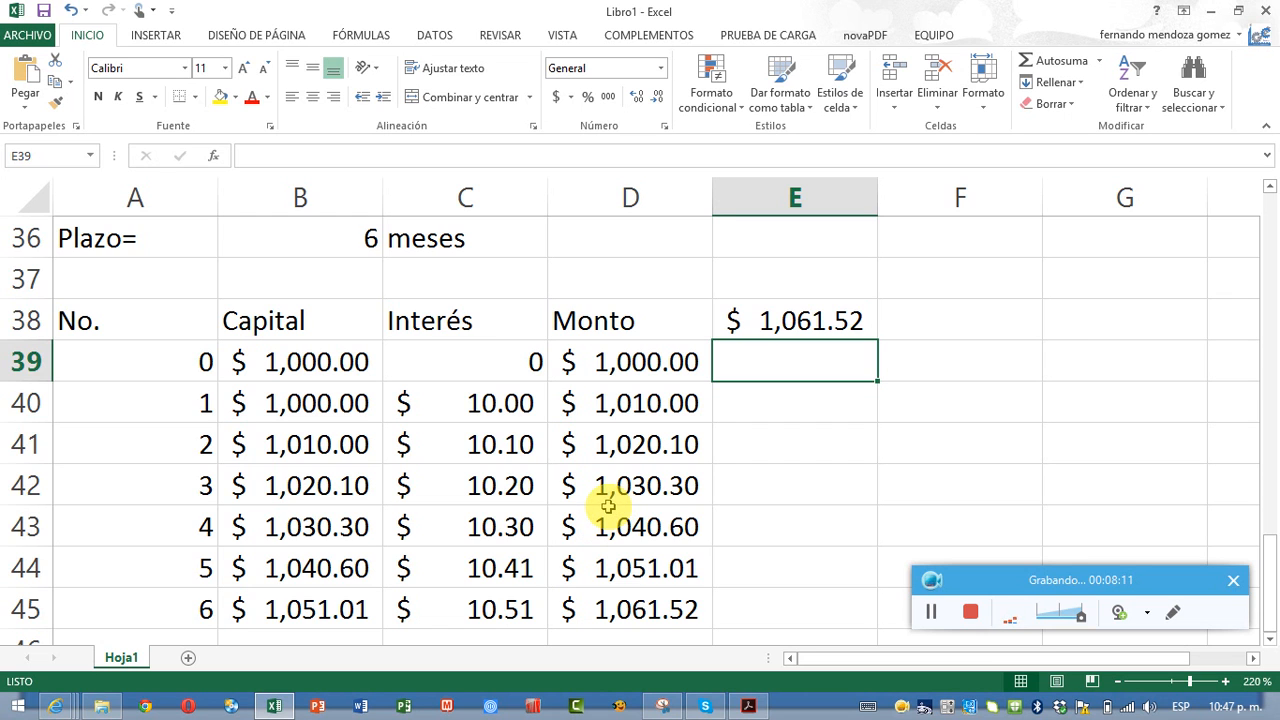
{"action": "scroll", "coordinate": [714, 480], "scroll_direction": "up", "scroll_amount": 1}
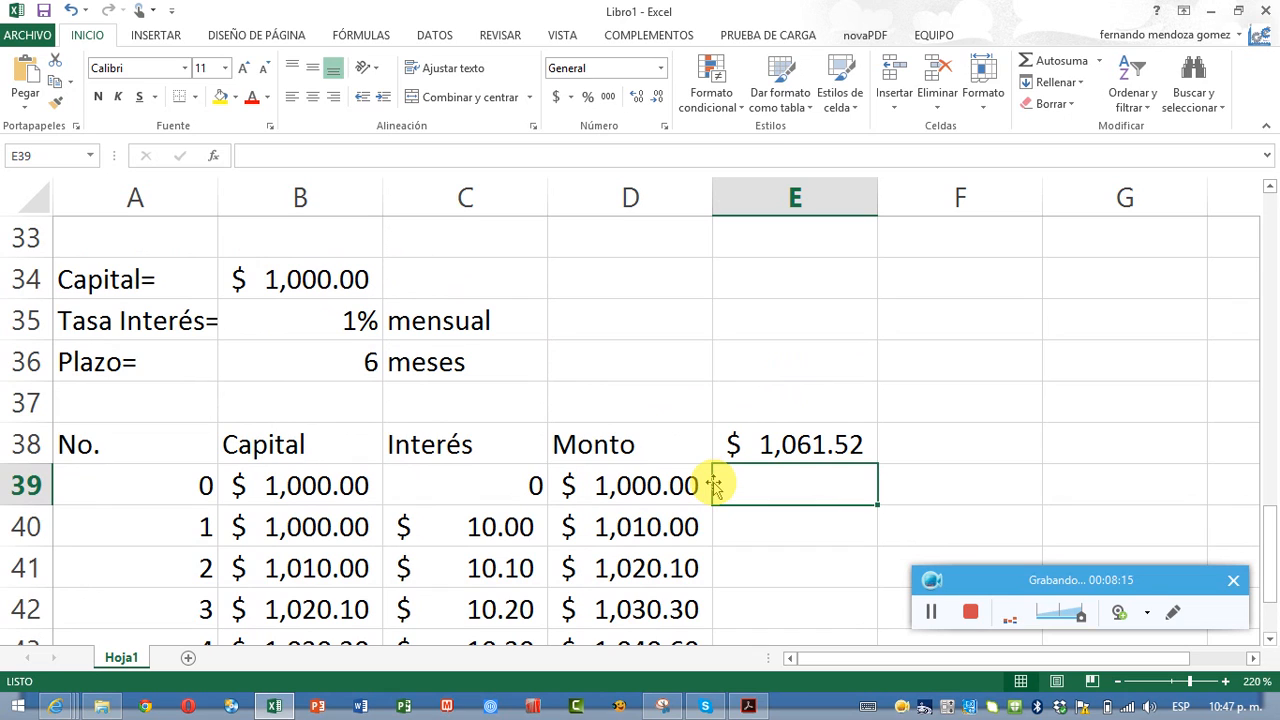
{"action": "type", "text": "="}
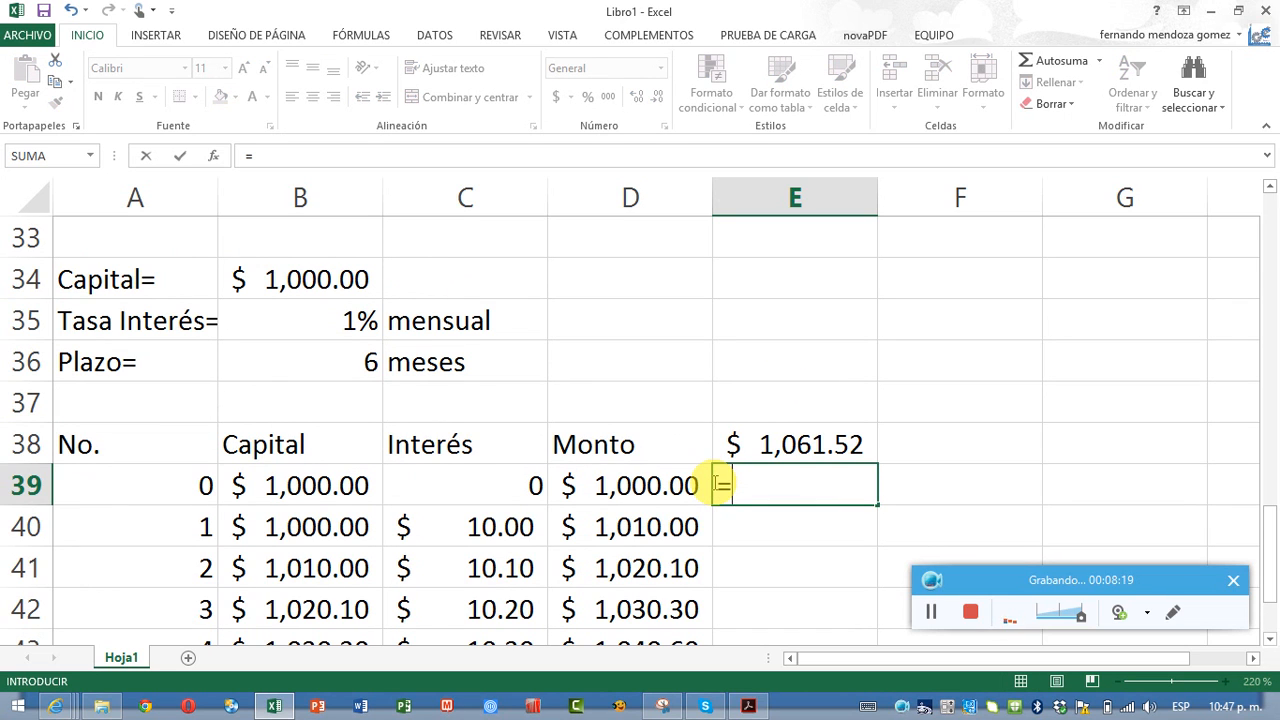
{"action": "left_click", "coordinate": [266, 280]}
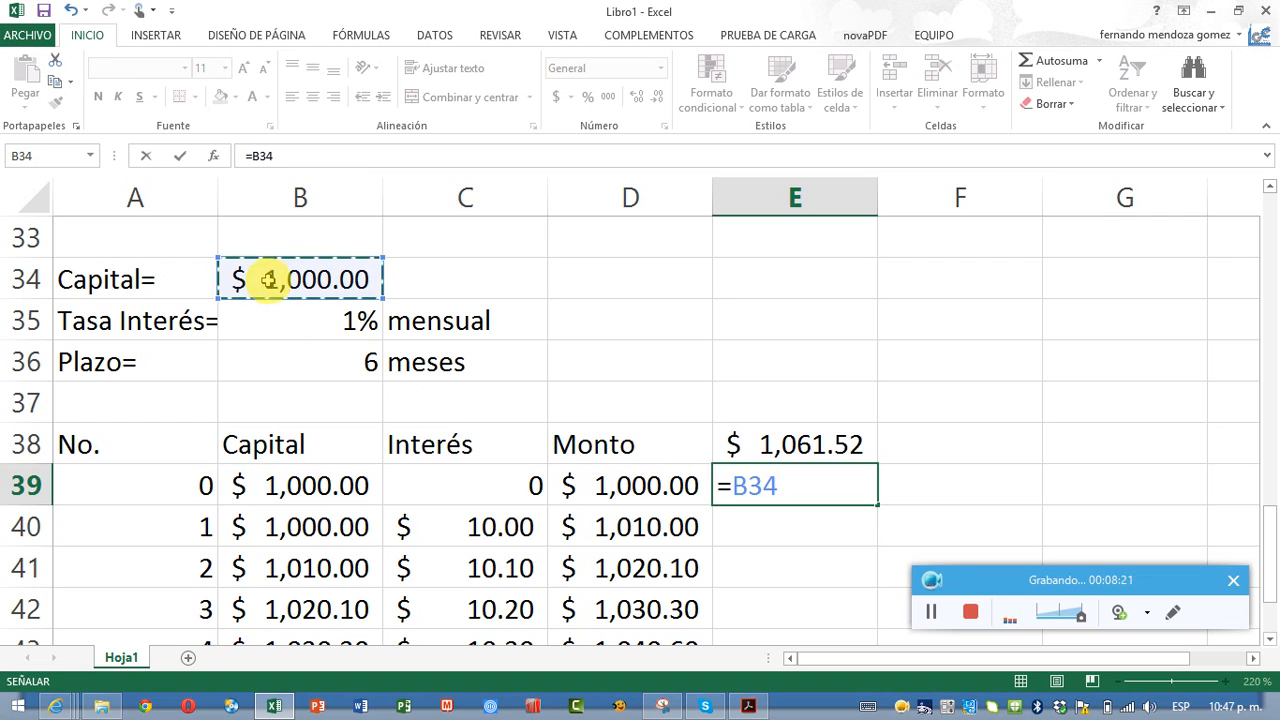
{"action": "type", "text": "*("}
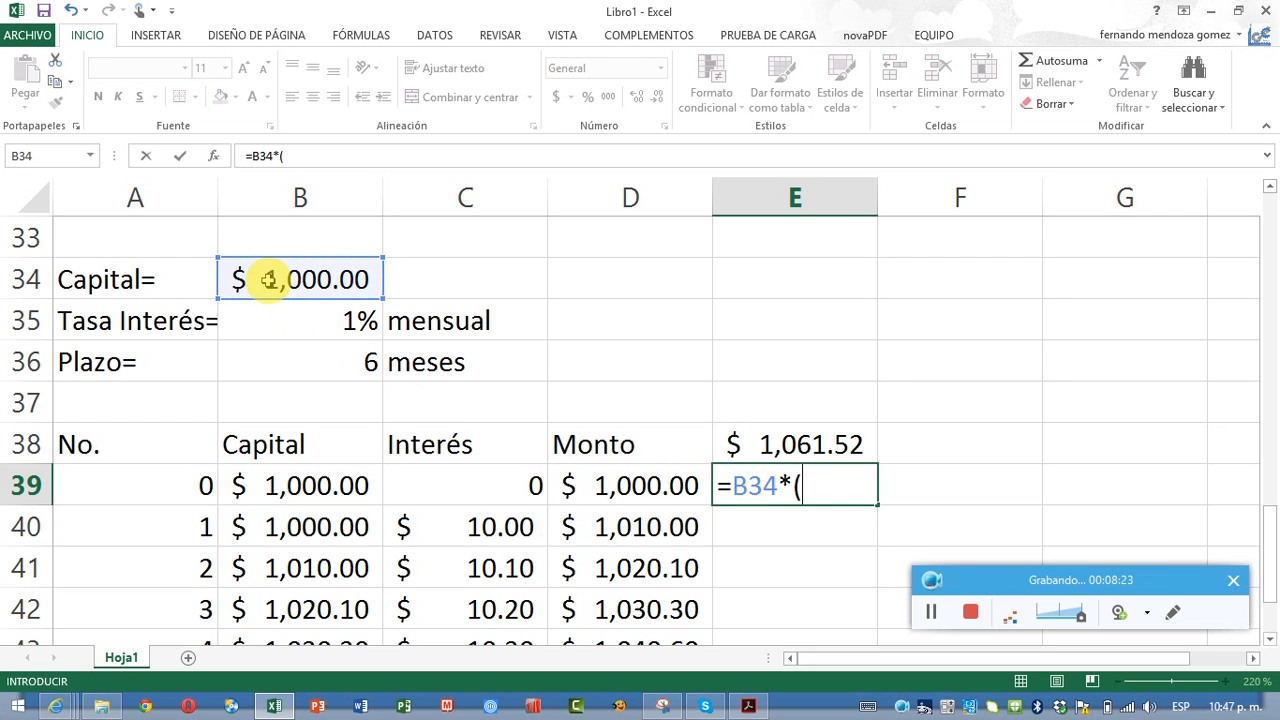
{"action": "type", "text": "1+"}
{"action": "left_click", "coordinate": [274, 316]}
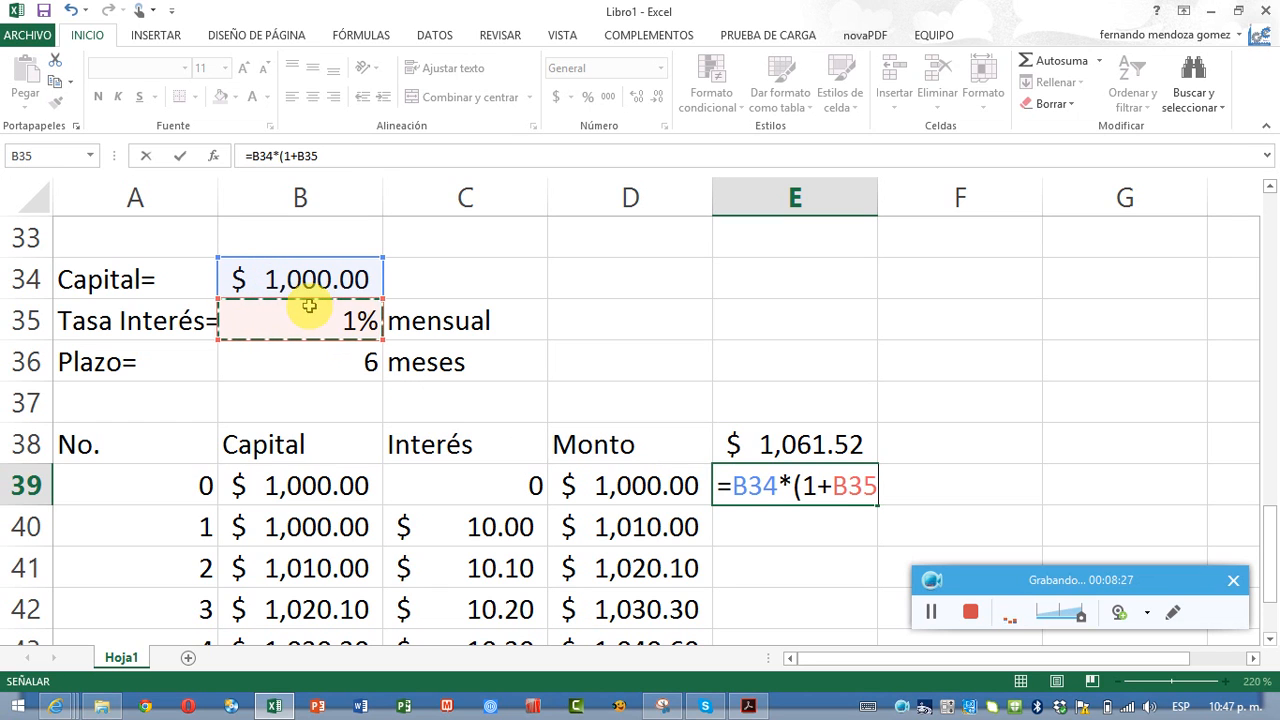
{"action": "type", "text": ")"}
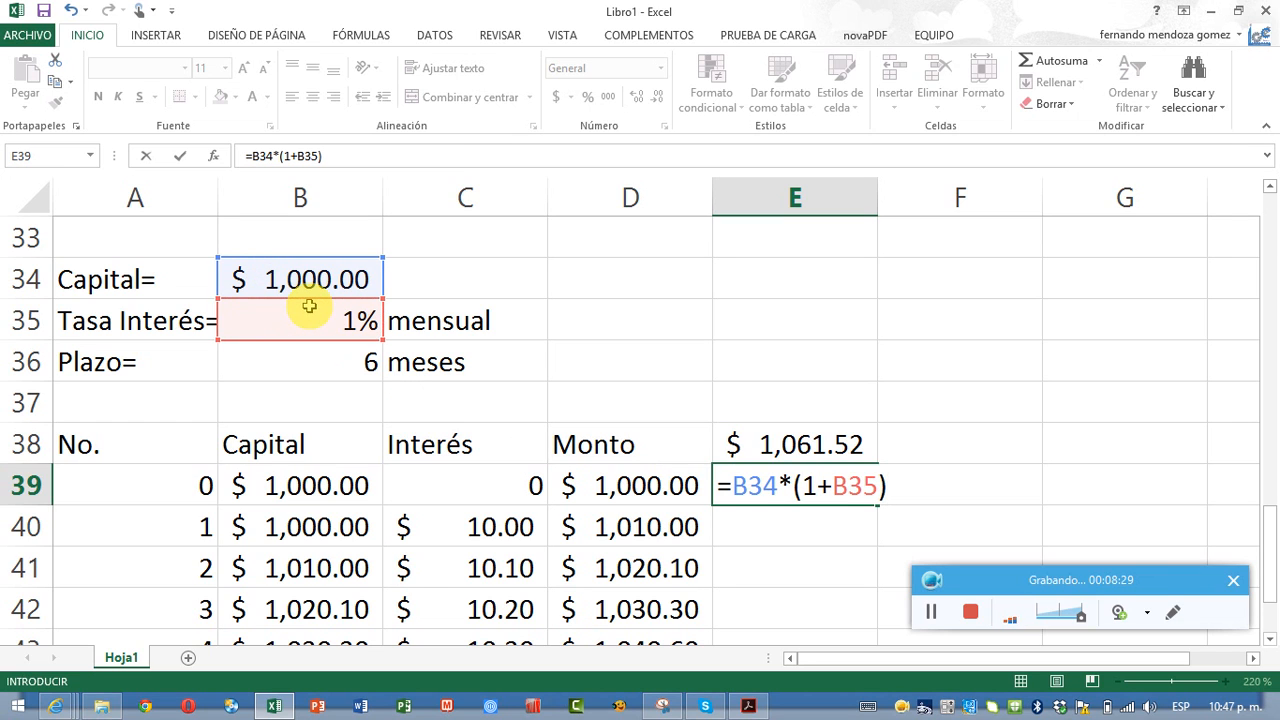
{"action": "type", "text": "^^"}
{"action": "key", "text": "BackSpace"}
{"action": "left_click", "coordinate": [324, 361]}
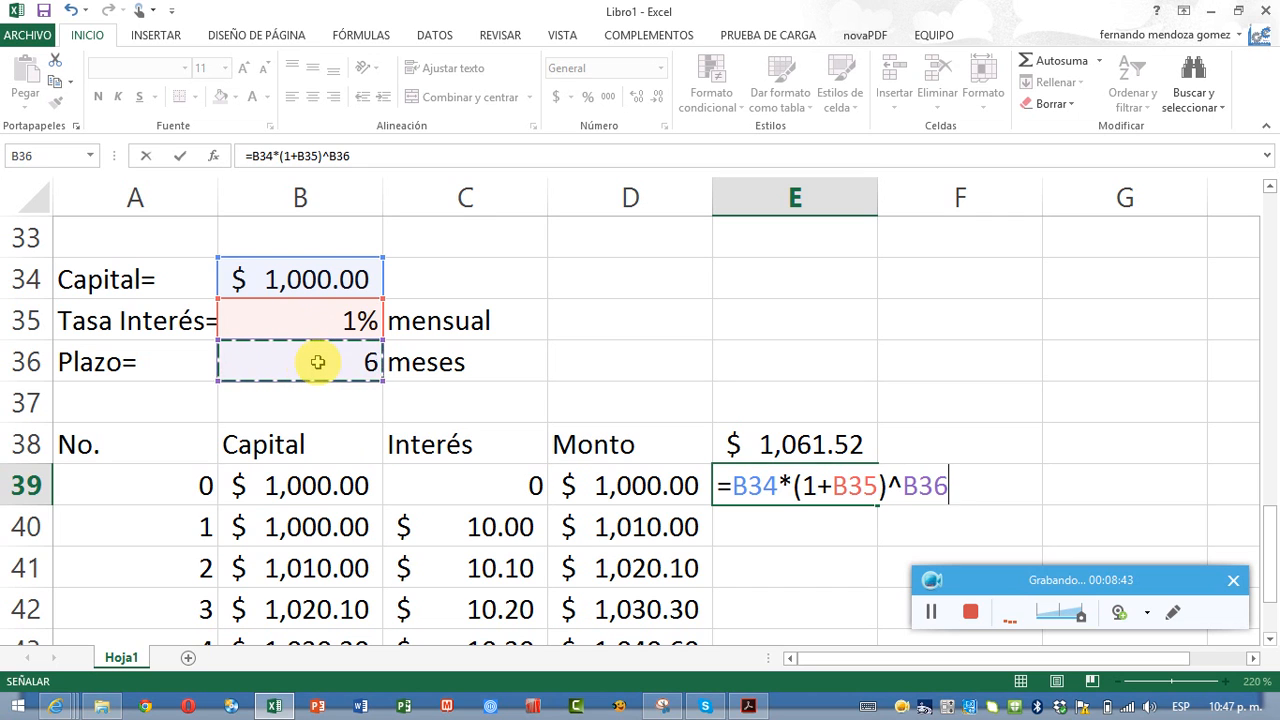
{"action": "key", "text": "Return"}
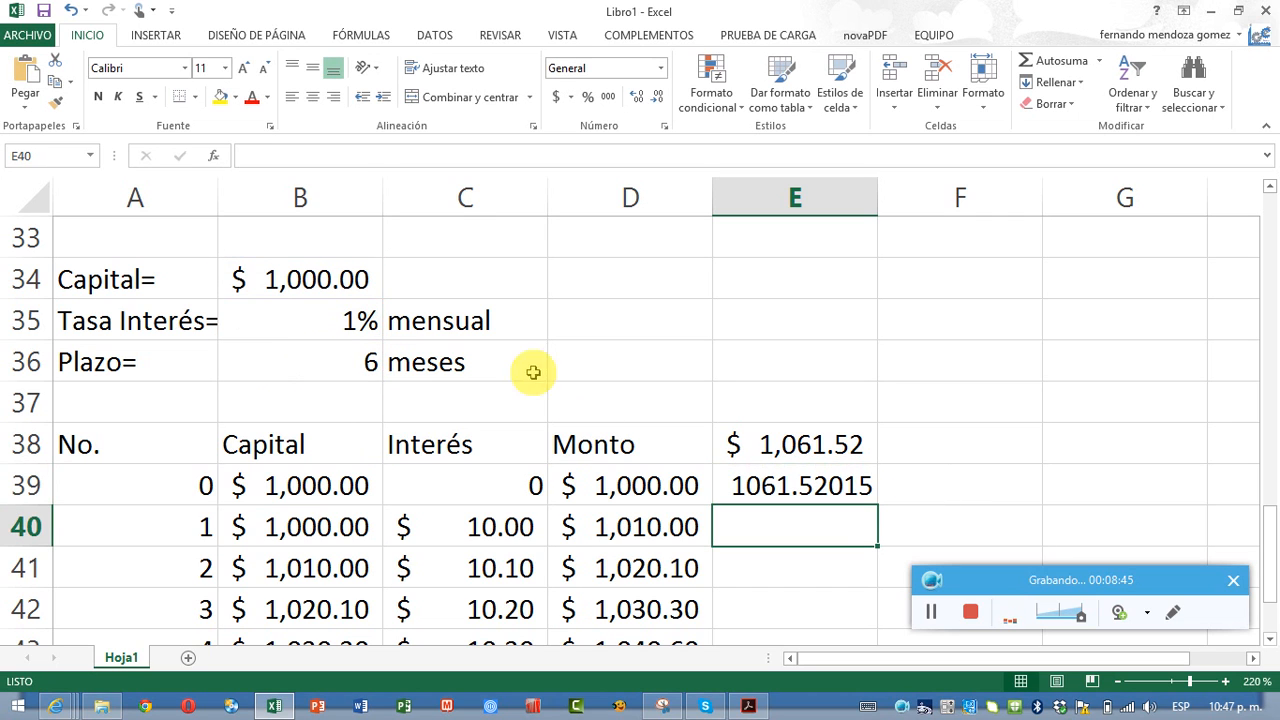
- Apply the accounting currency format to the compound amount in E39 and compare it with the table's final amount
{"action": "left_click", "coordinate": [745, 485]}
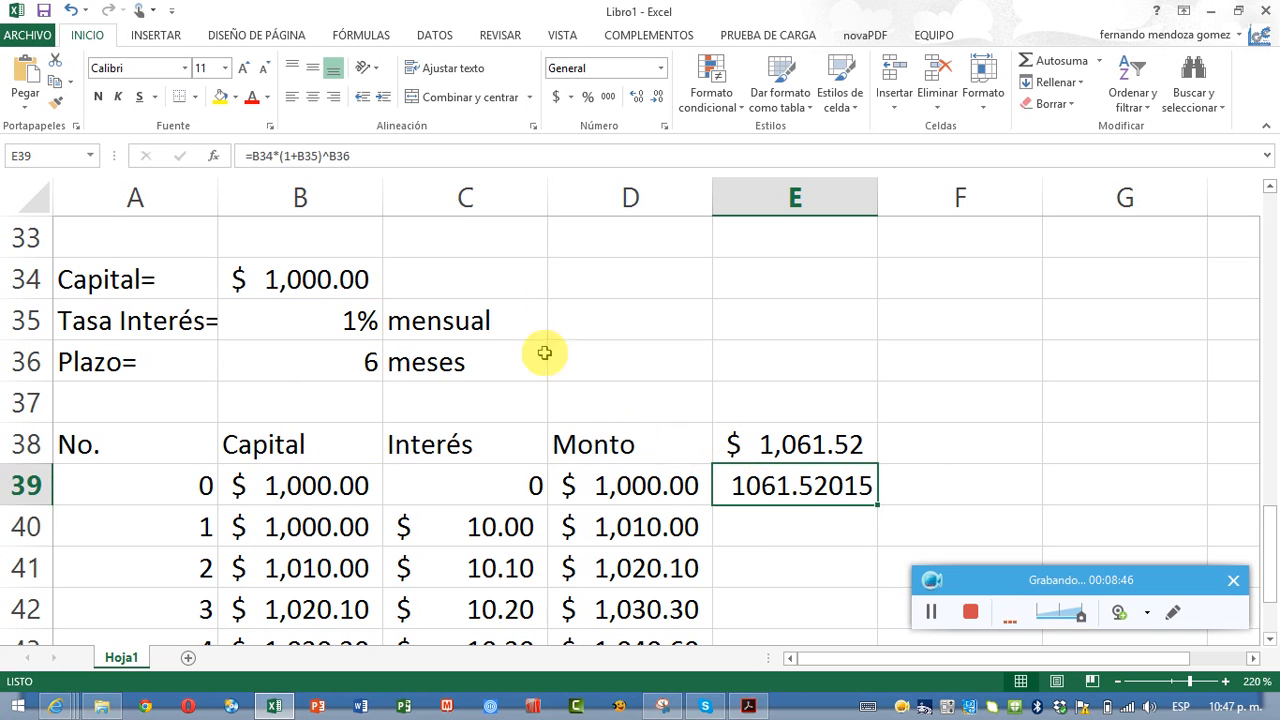
{"action": "left_click", "coordinate": [553, 96]}
{"action": "scroll", "coordinate": [561, 400], "scroll_direction": "down", "scroll_amount": 1}
{"action": "scroll", "coordinate": [561, 400], "scroll_direction": "down", "scroll_amount": 1}
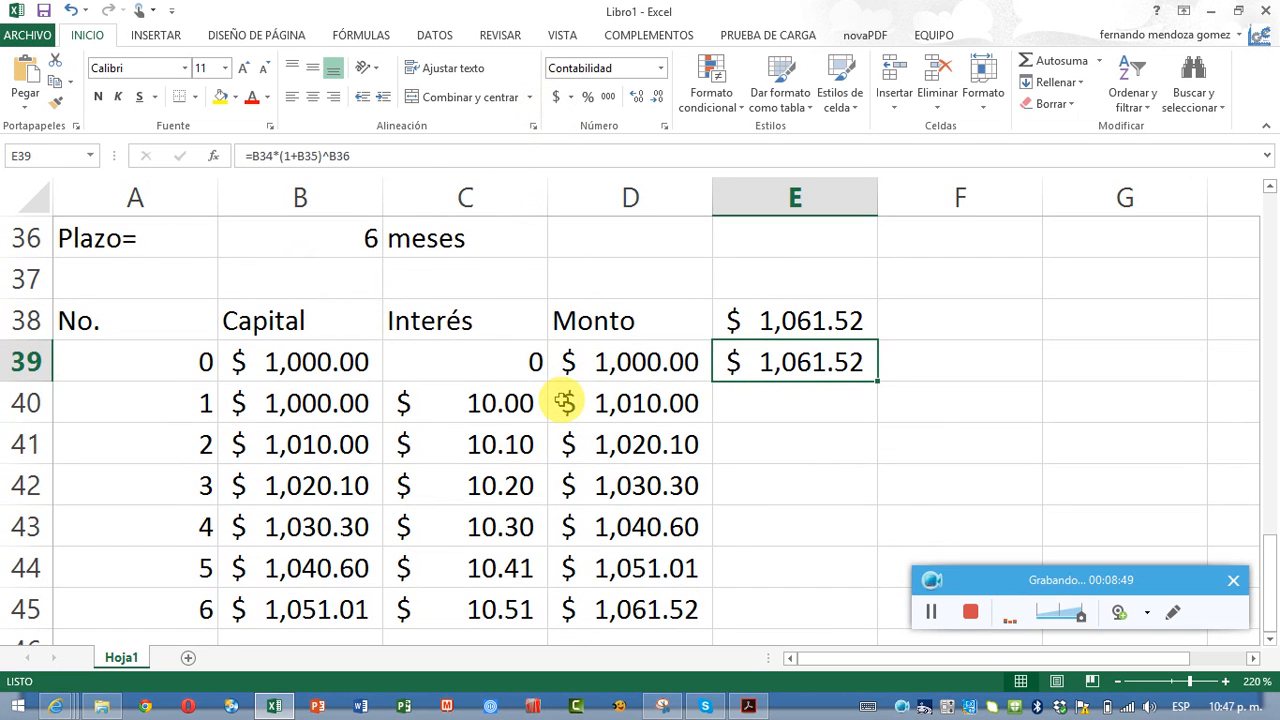
{"action": "scroll", "coordinate": [562, 401], "scroll_direction": "up", "scroll_amount": 1}
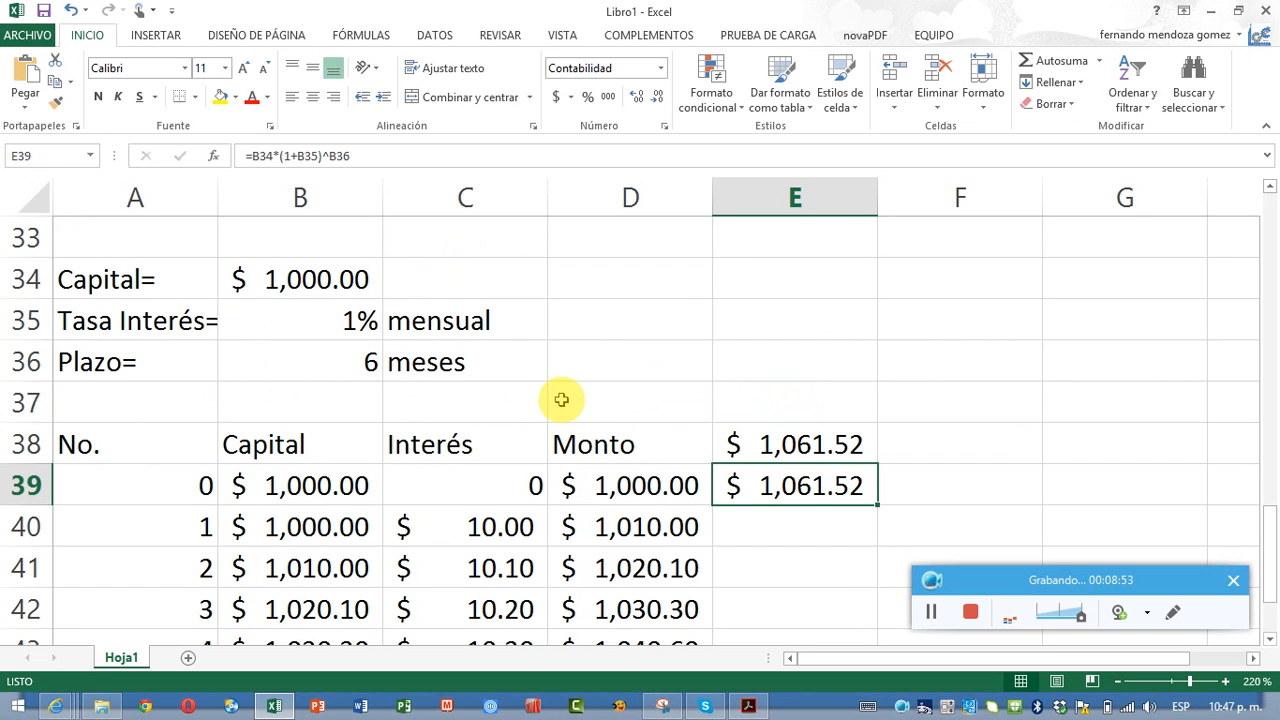
- Calculate the future value in E40 from rate, term and capital with =VF(B35,B36,,B34,0), leaving the payment argument empty
{"action": "key", "text": "Down"}
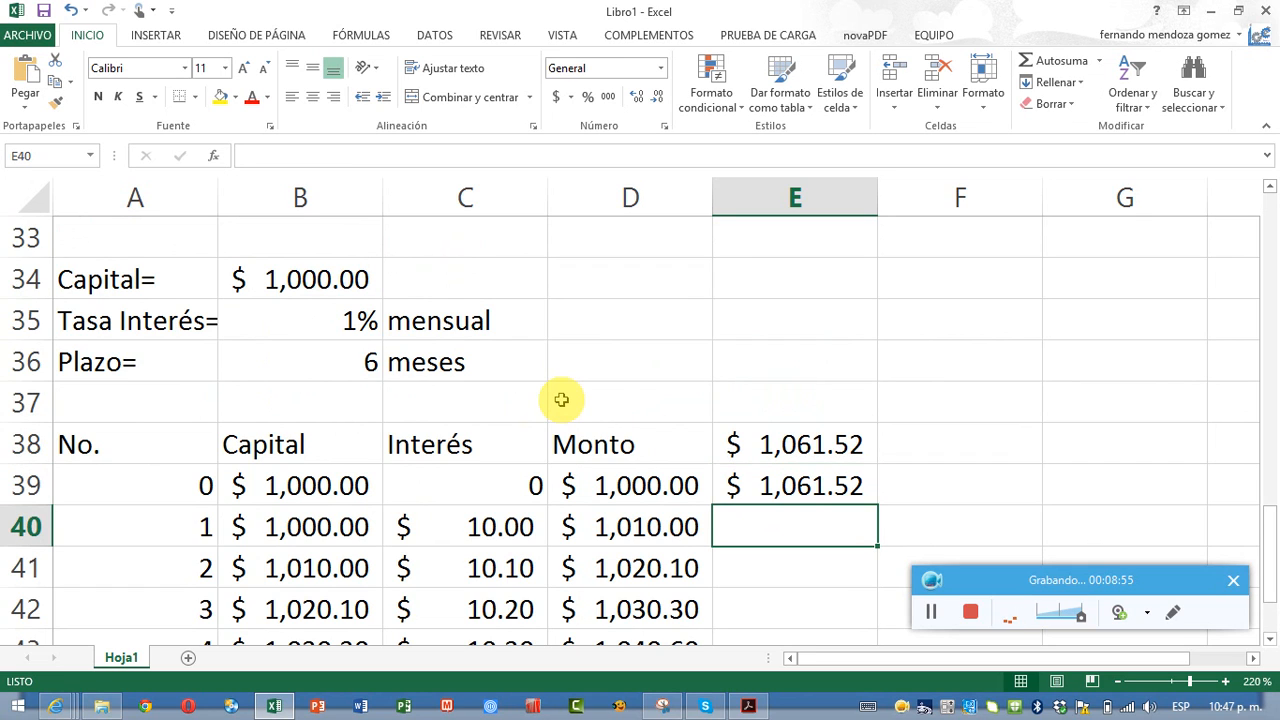
{"action": "type", "text": "="}
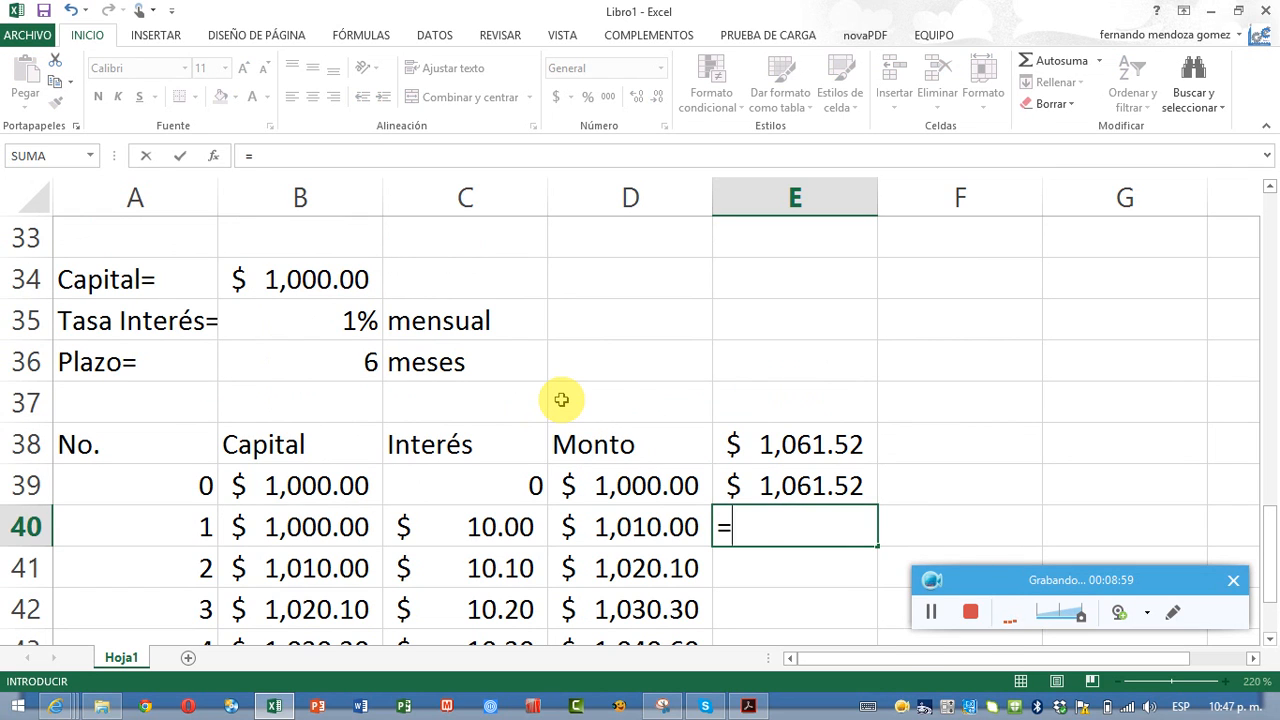
{"action": "type", "text": "vf"}
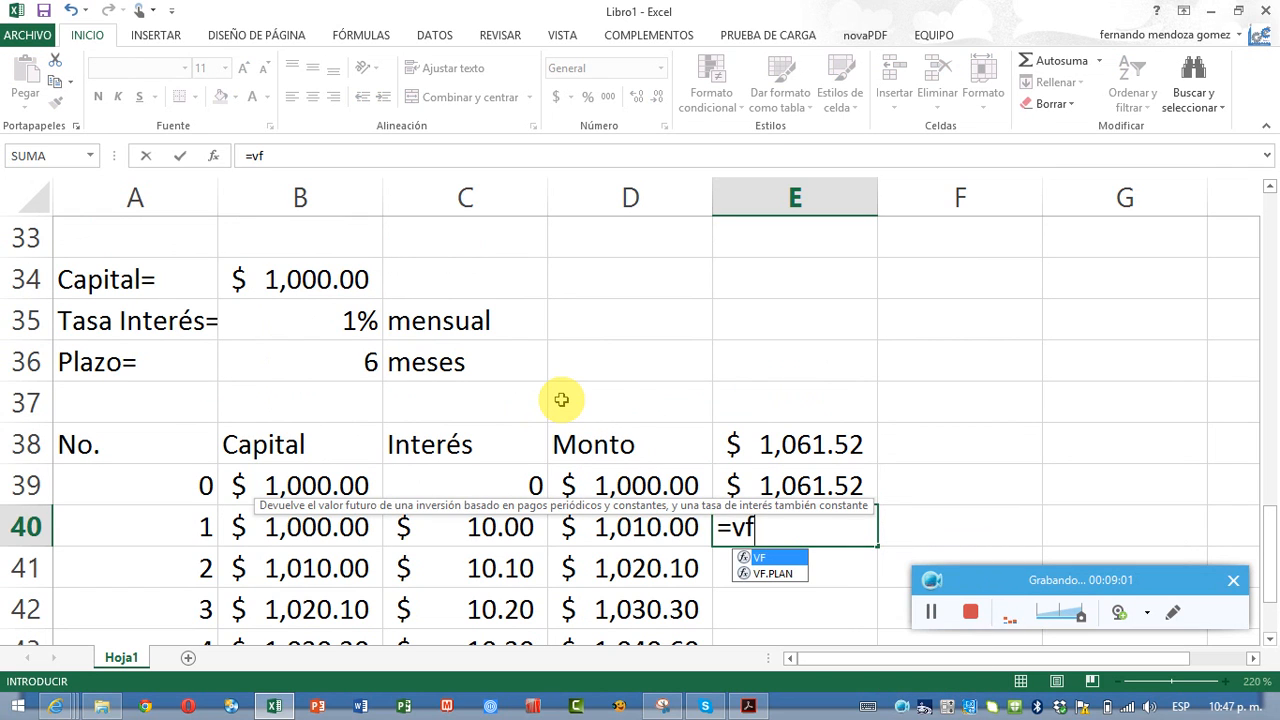
{"action": "type", "text": "("}
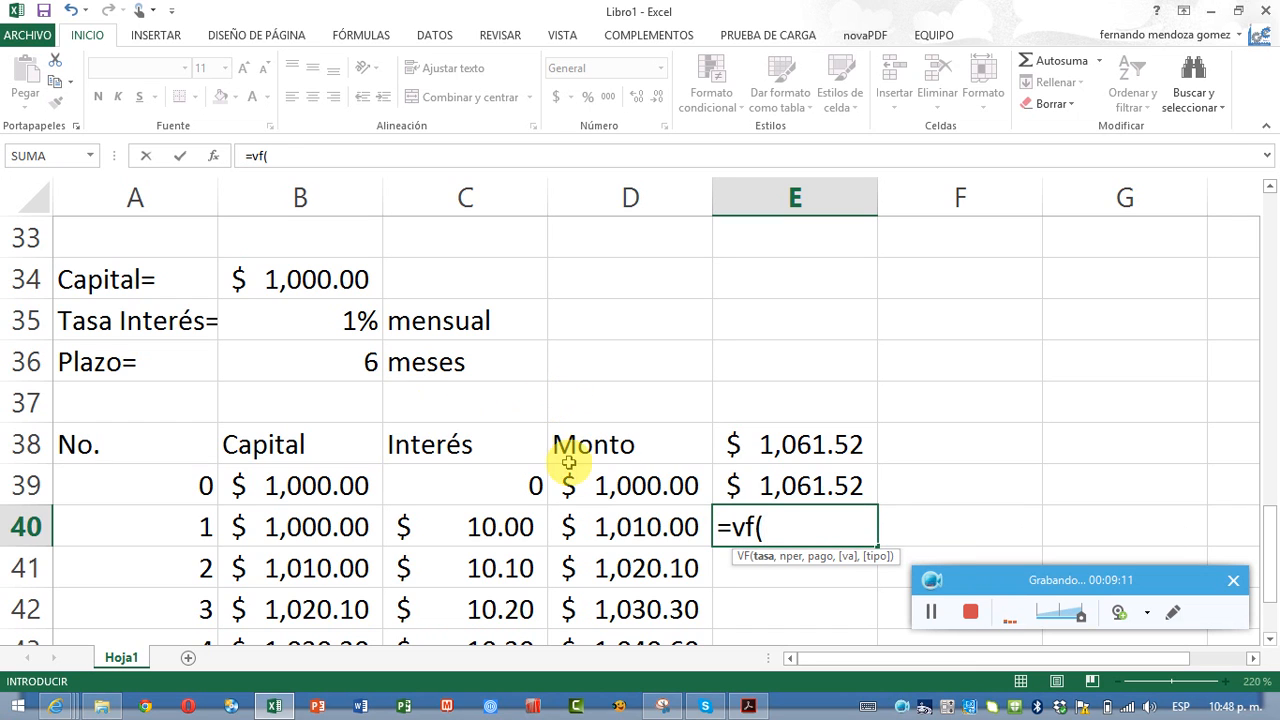
{"action": "left_click", "coordinate": [292, 318]}
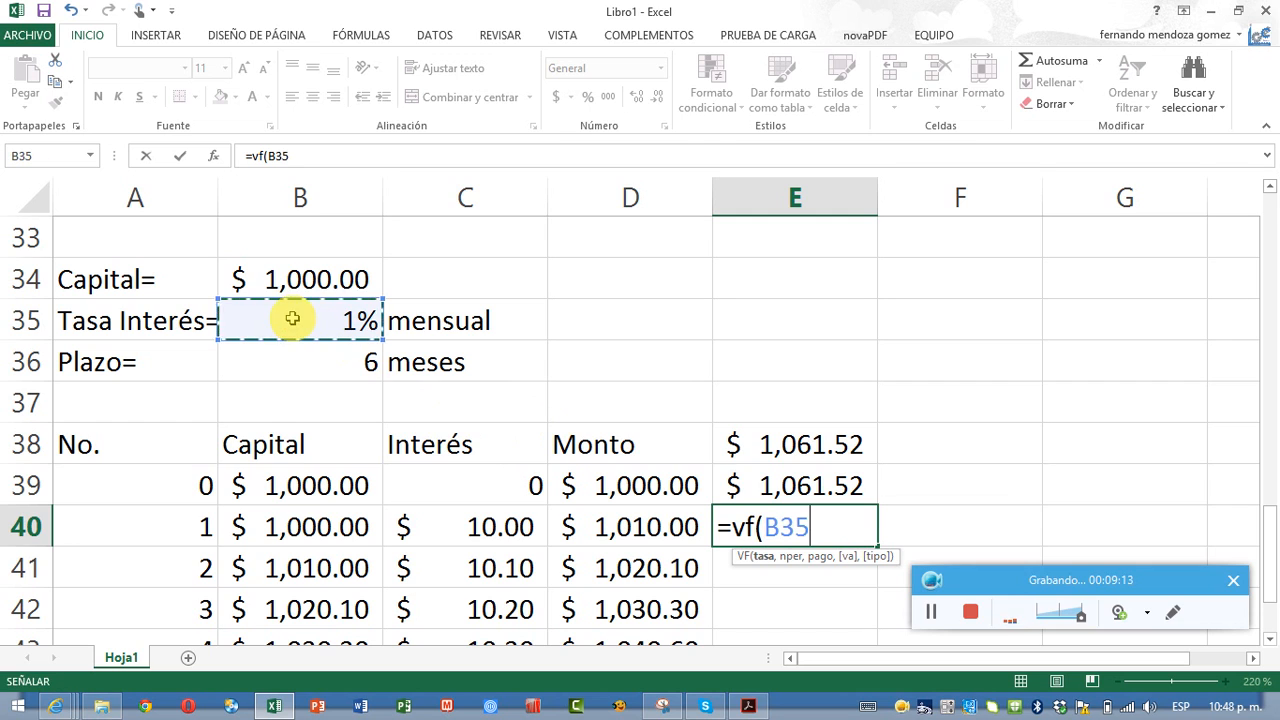
{"action": "type", "text": ","}
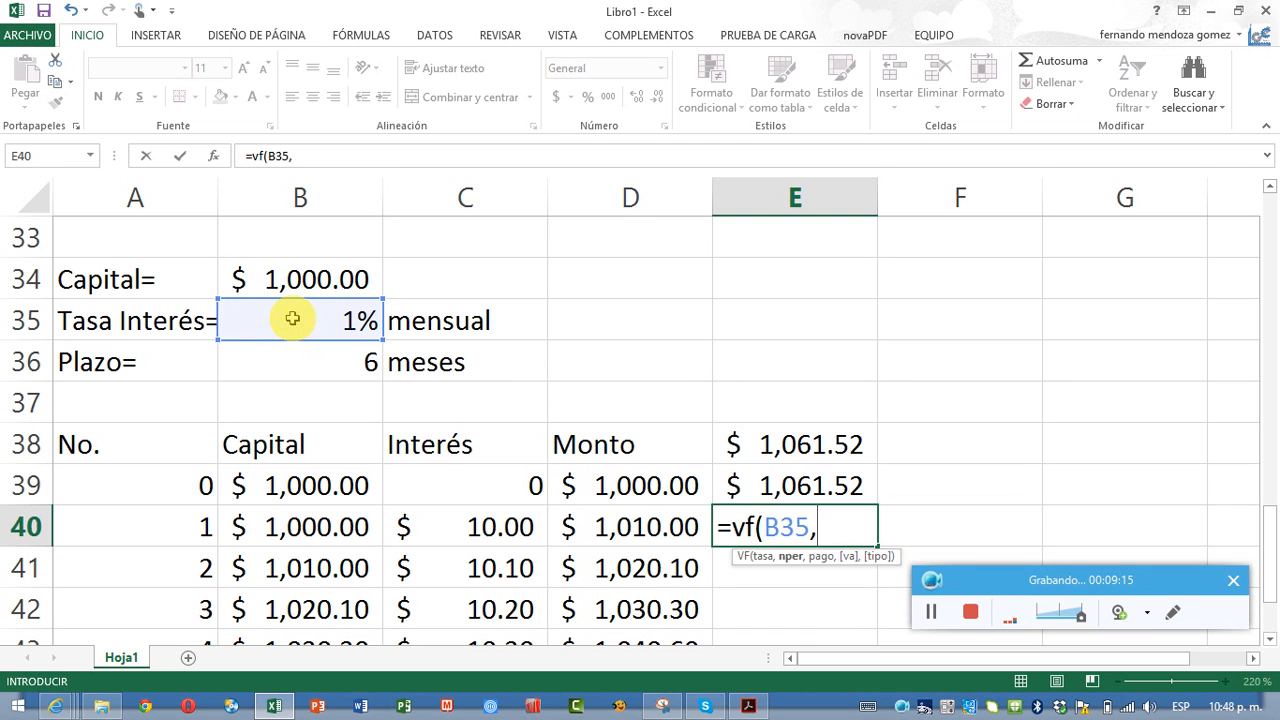
{"action": "left_click", "coordinate": [292, 366]}
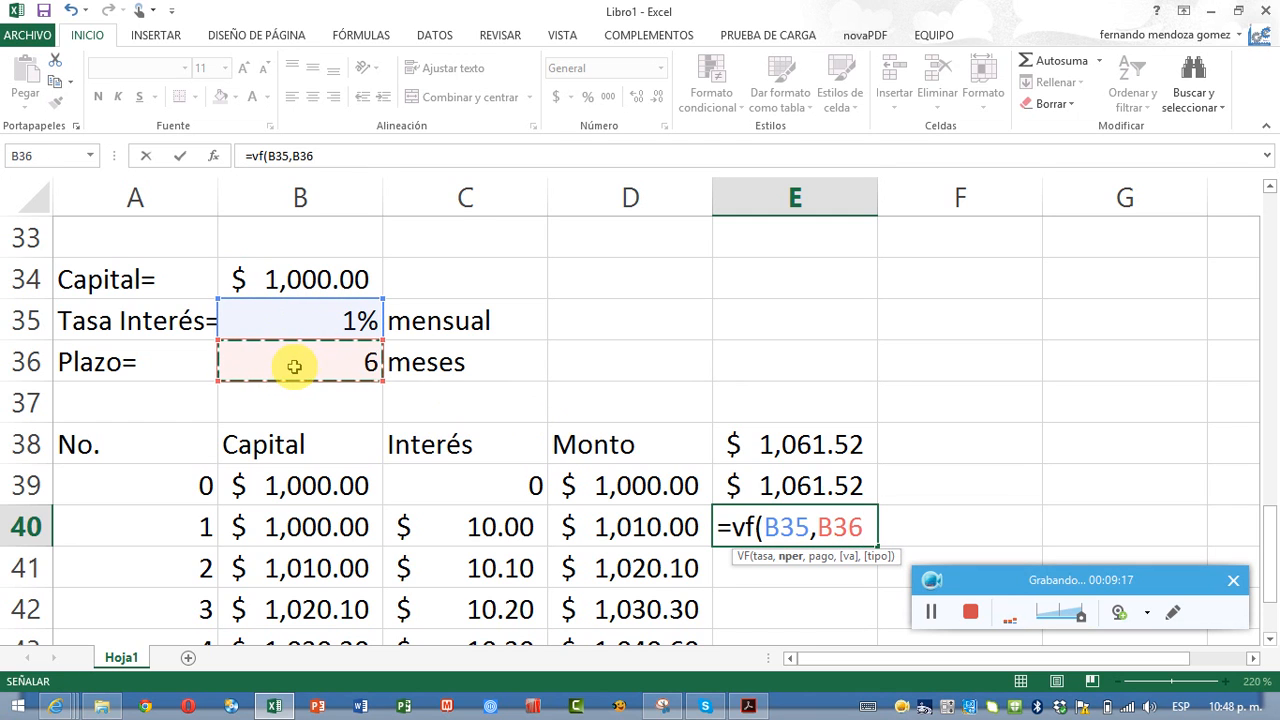
{"action": "type", "text": ","}
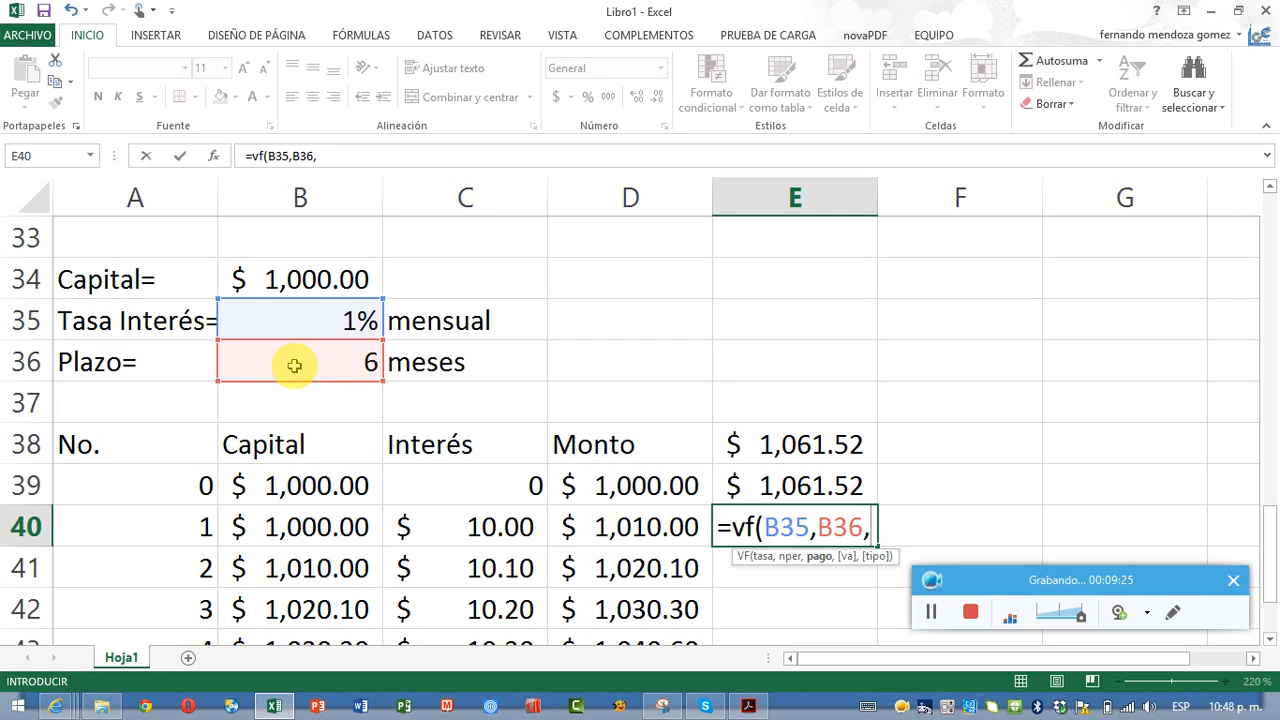
{"action": "type", "text": ","}
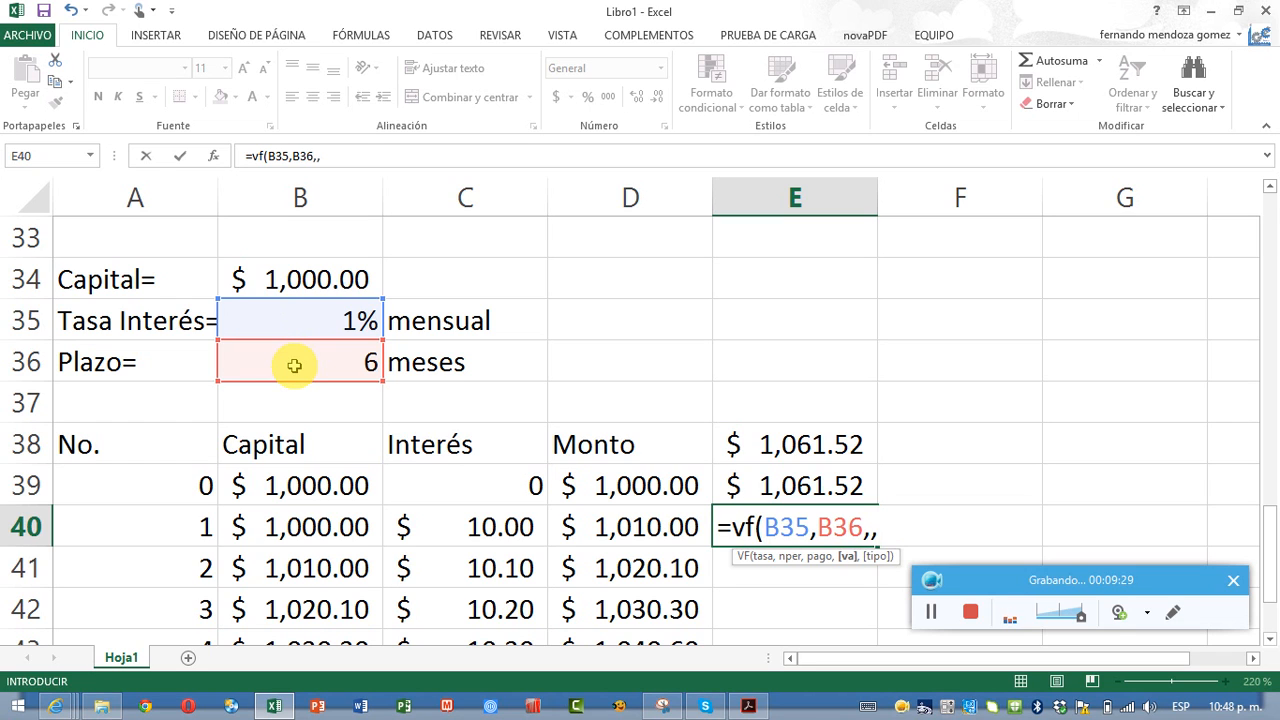
{"action": "left_click", "coordinate": [245, 280]}
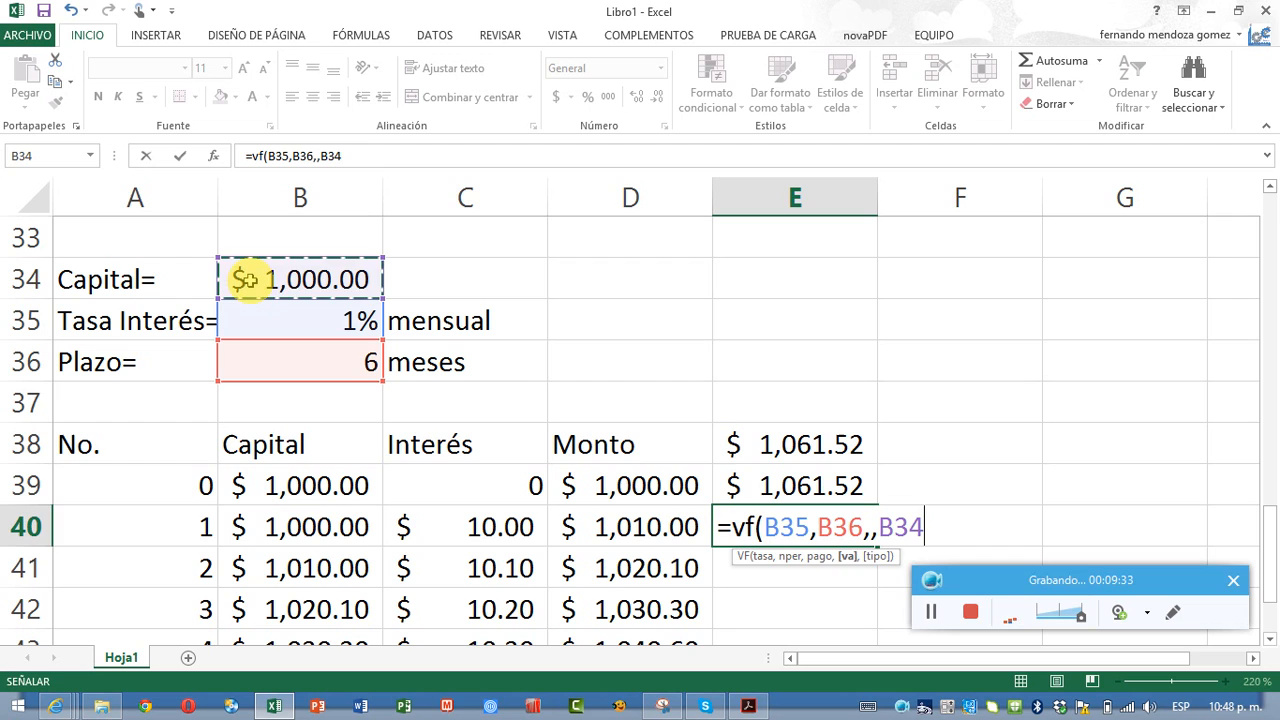
{"action": "type", "text": ","}
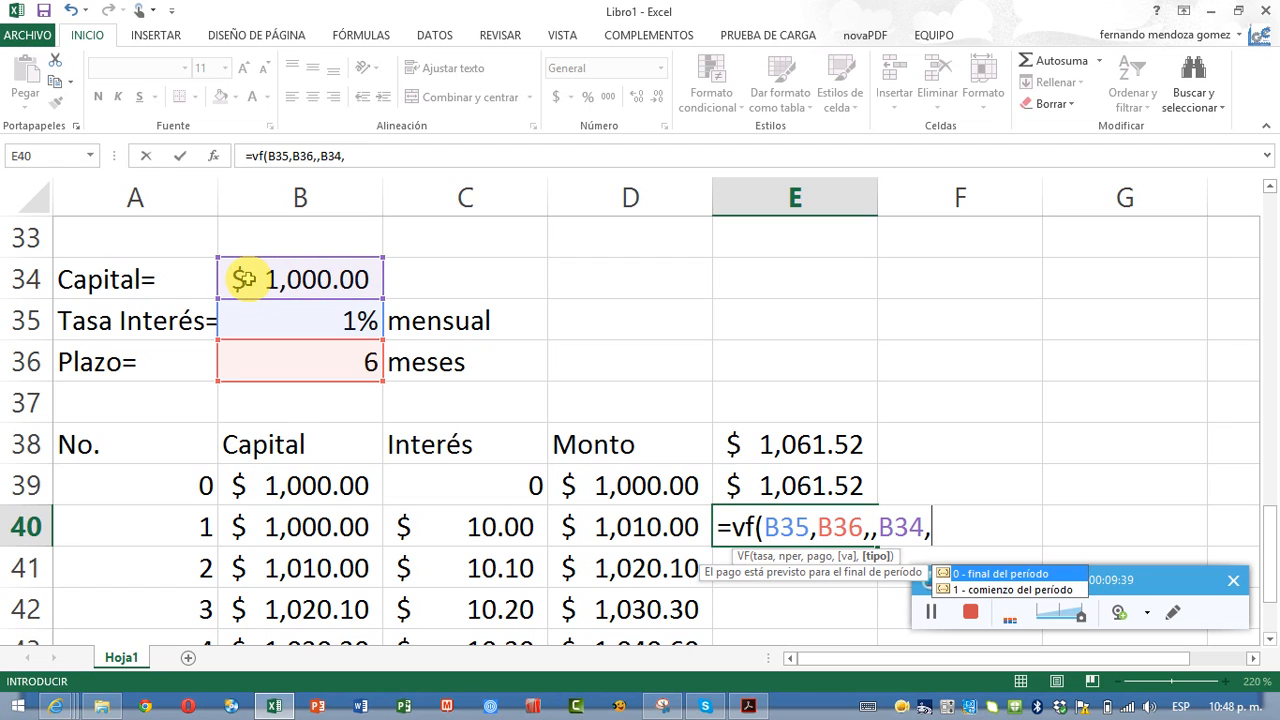
{"action": "type", "text": "0)"}
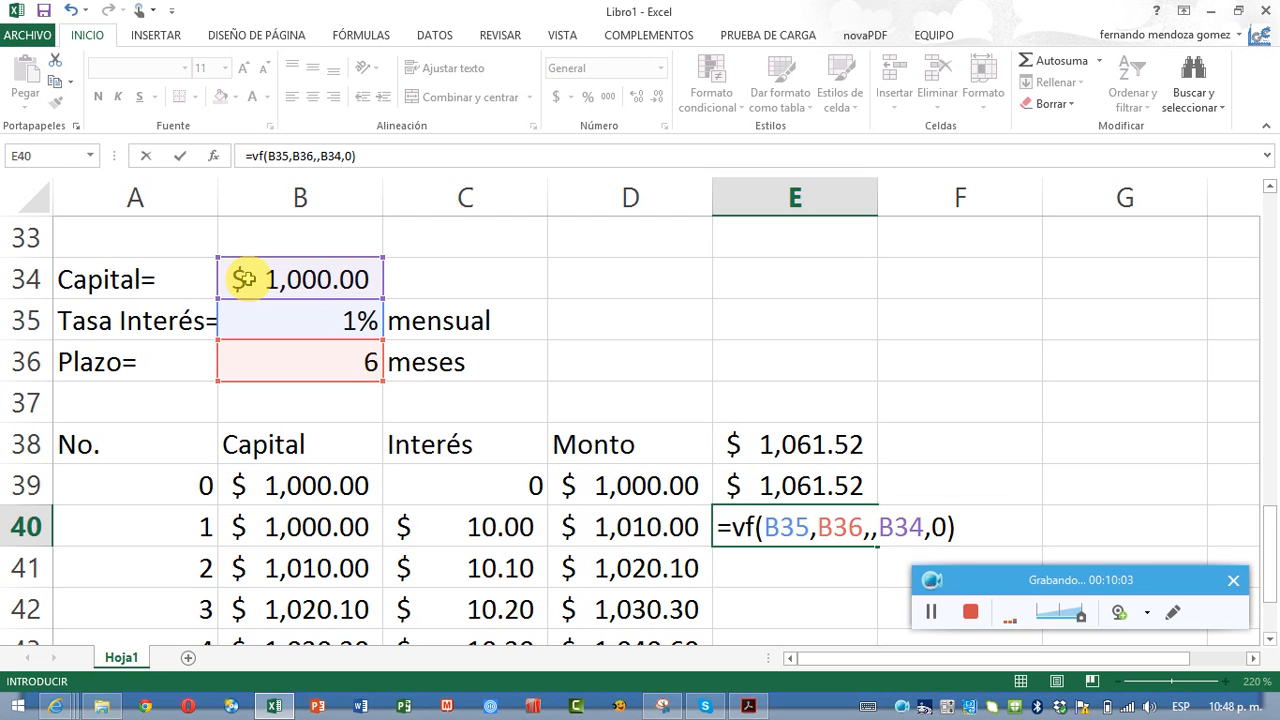
{"action": "key", "text": "Return"}
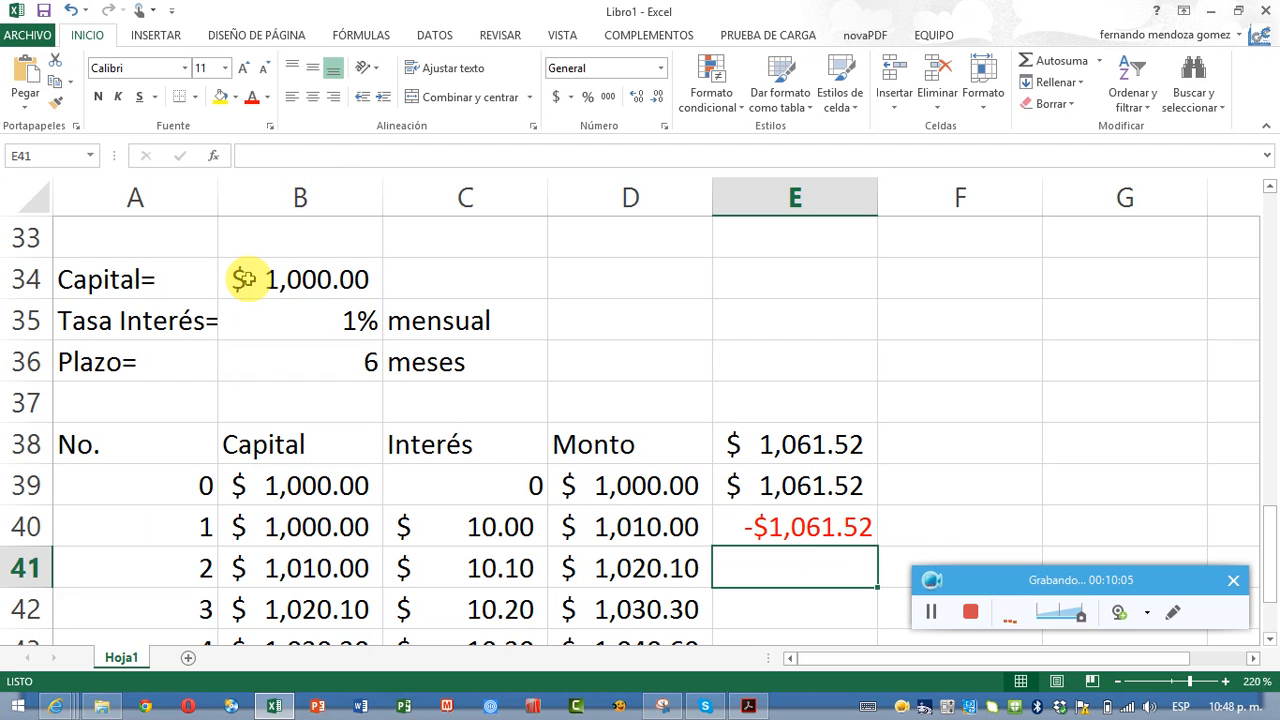
- Make the capital argument negative in the E40 future-value formula so it reads =VF(B35,B36,,-B34,0), and check the formula
{"action": "key", "text": "Up"}
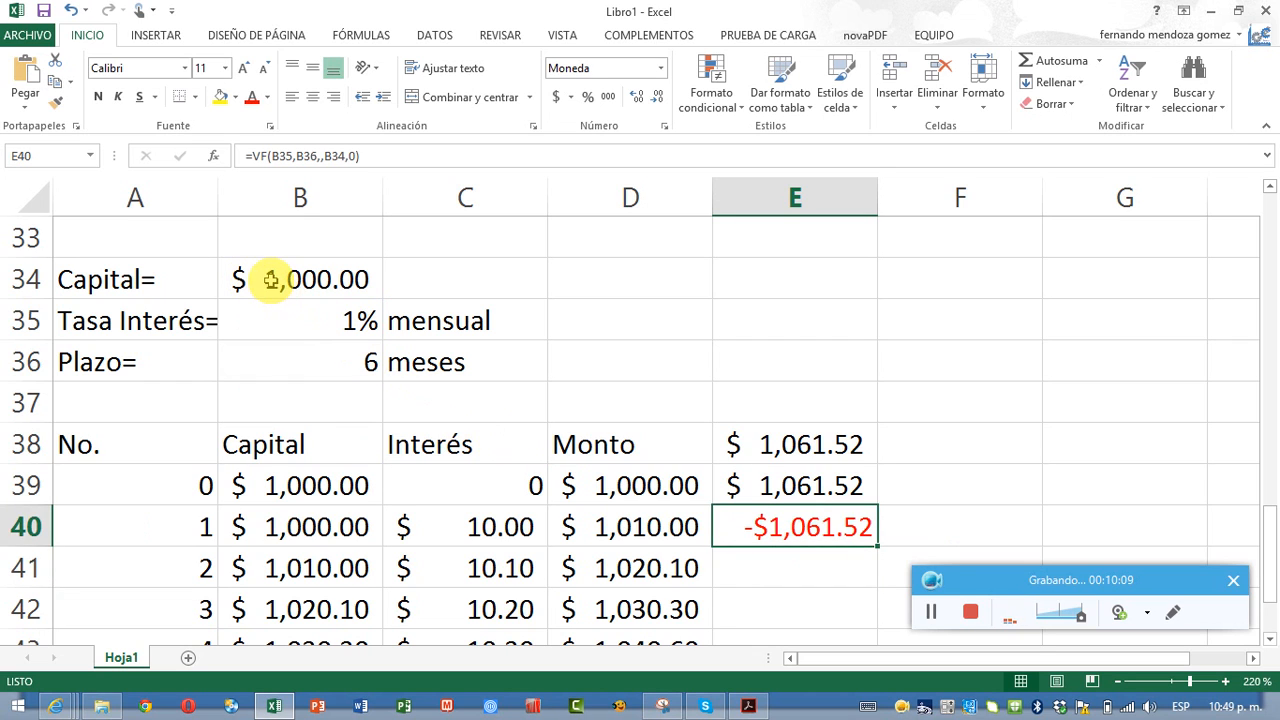
{"action": "left_click", "coordinate": [271, 281]}
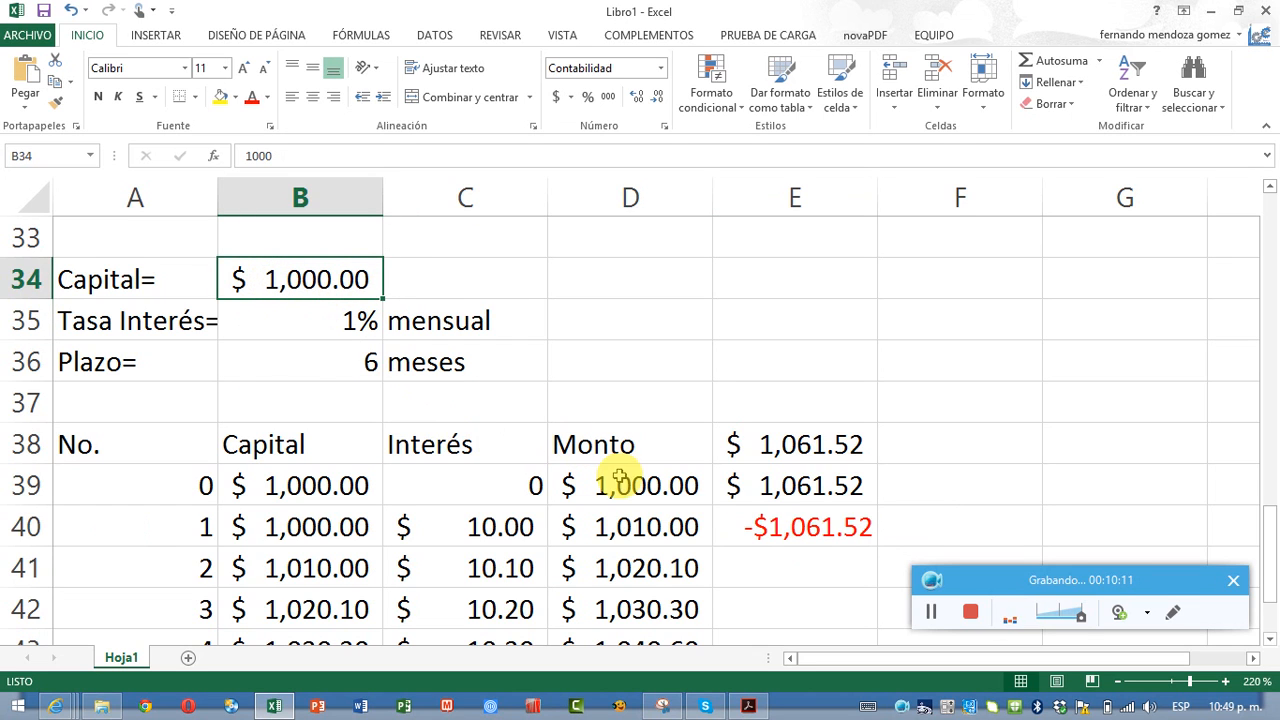
{"action": "double_click", "coordinate": [737, 526]}
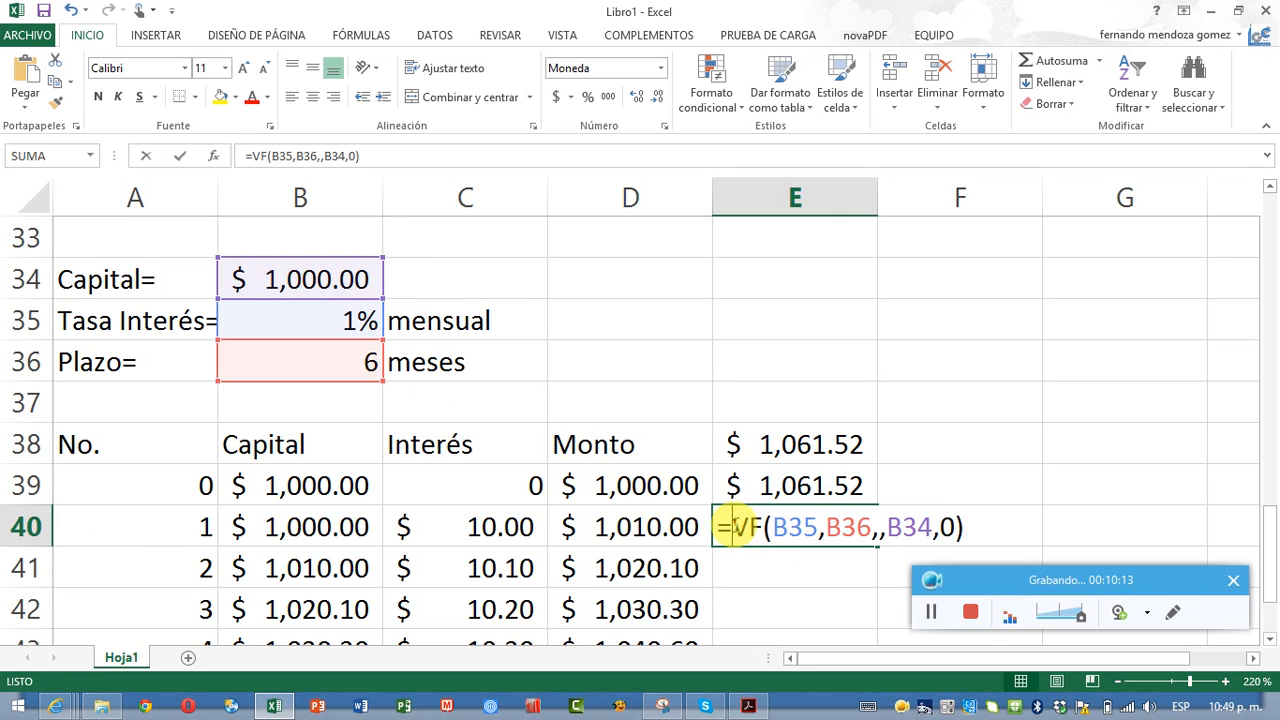
{"action": "left_click", "coordinate": [825, 527]}
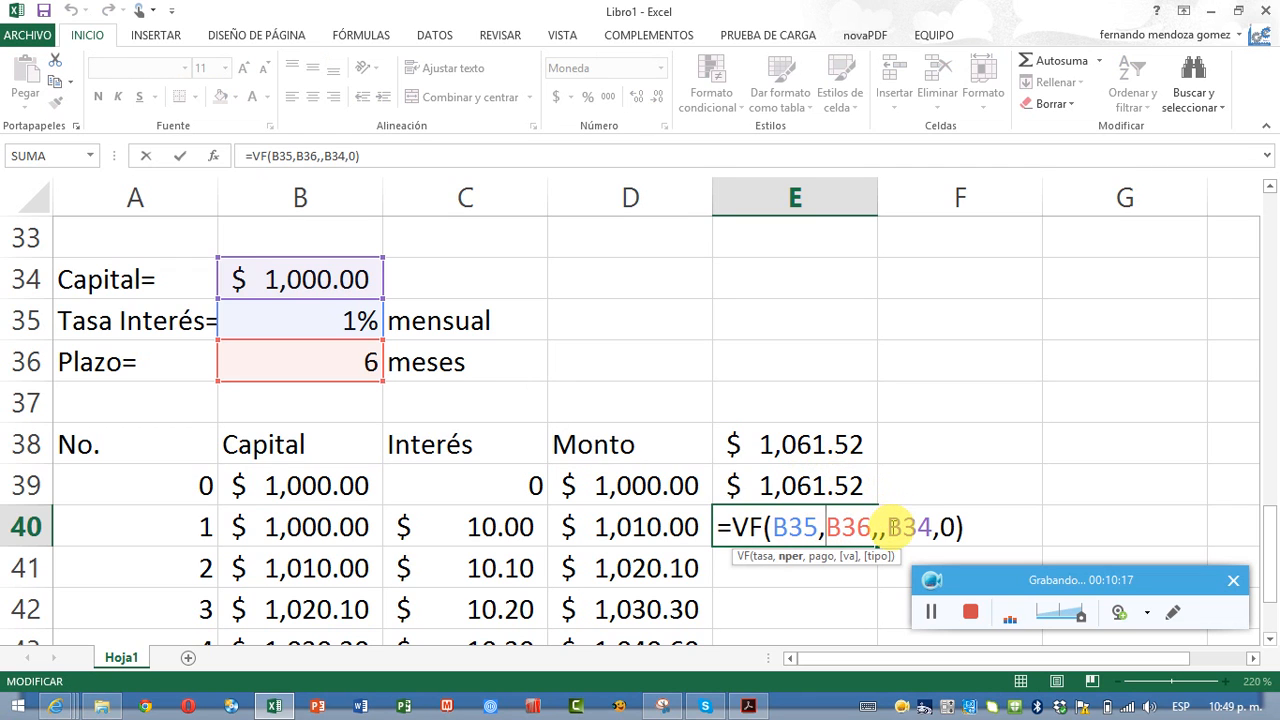
{"action": "left_click", "coordinate": [880, 527]}
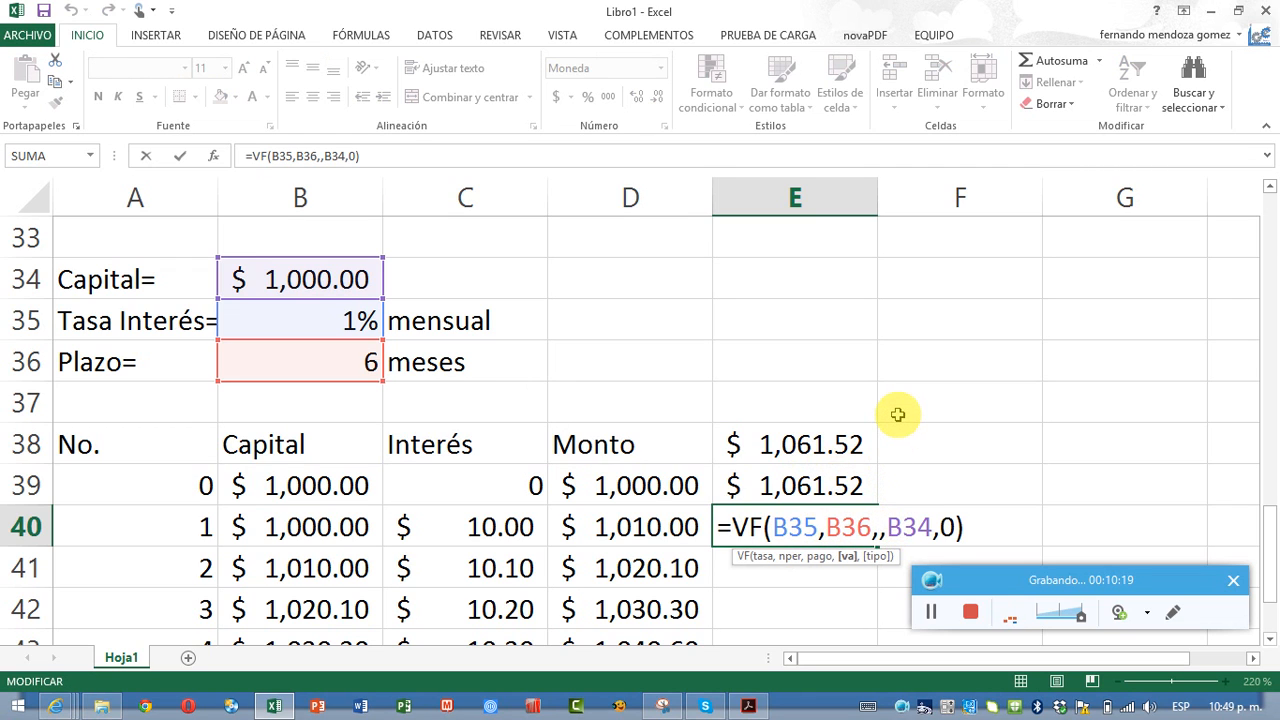
{"action": "type", "text": "-"}
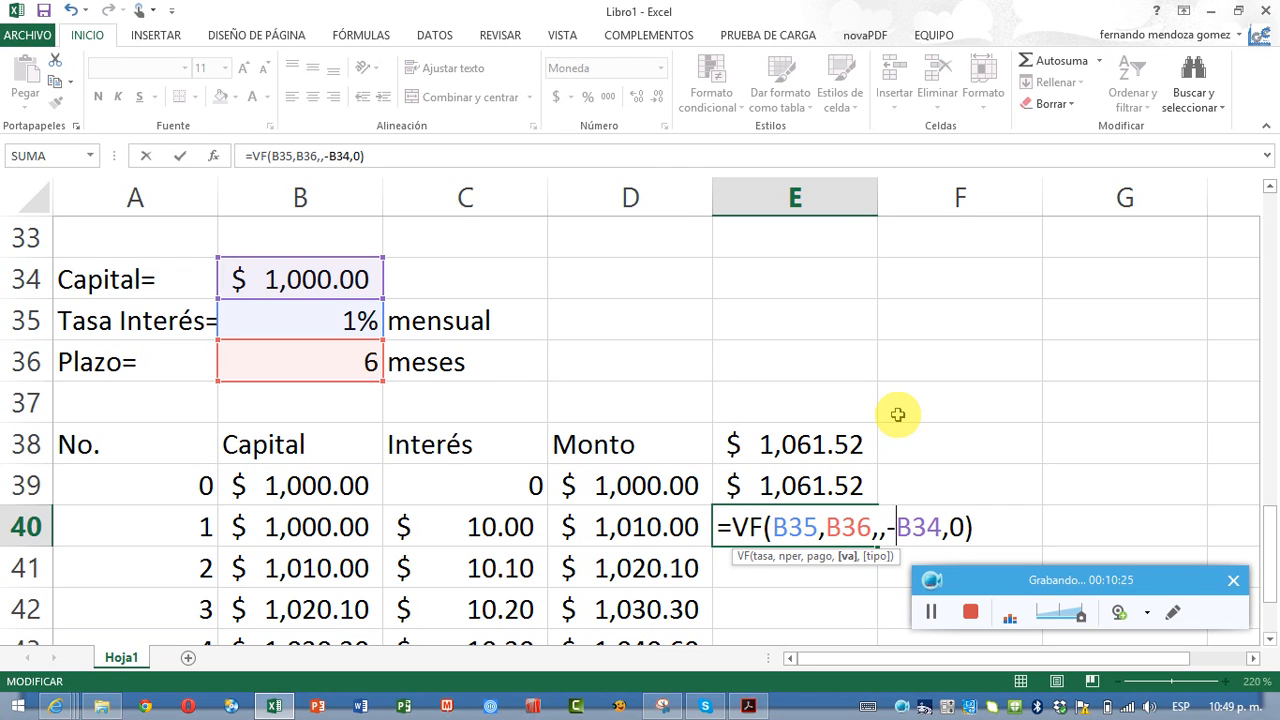
{"action": "key", "text": "Return"}
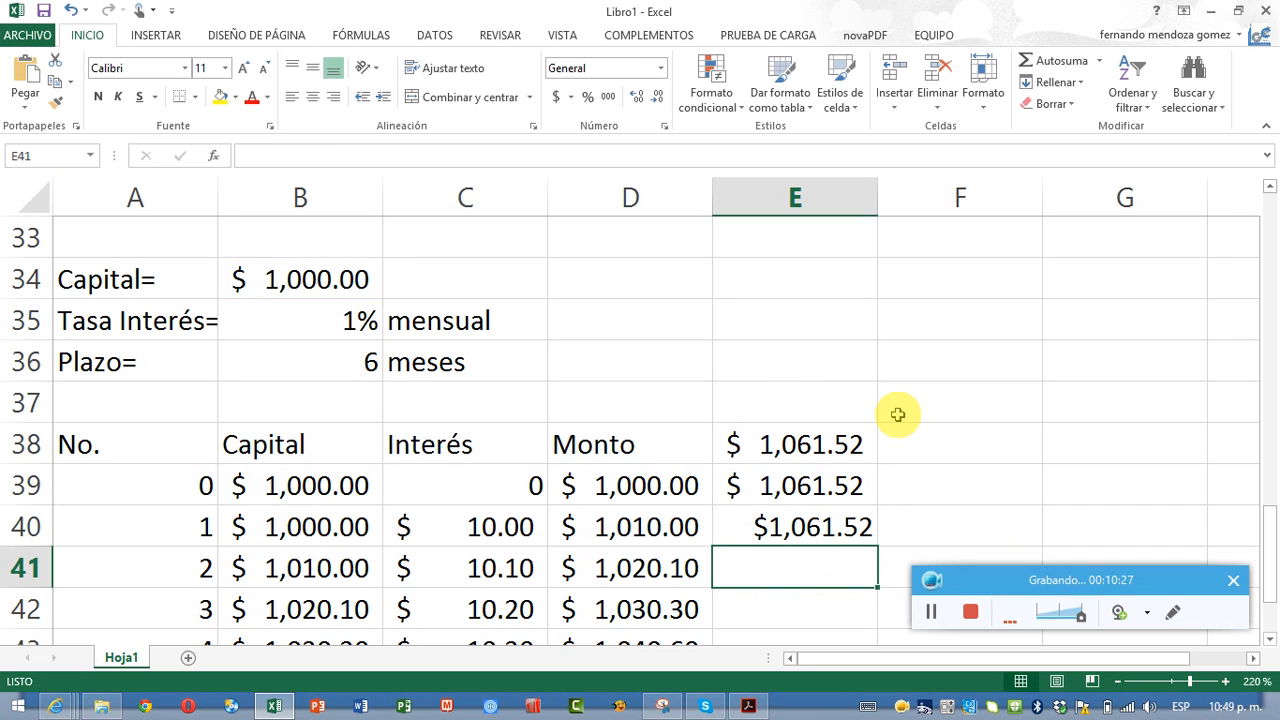
{"action": "key", "text": "Up"}
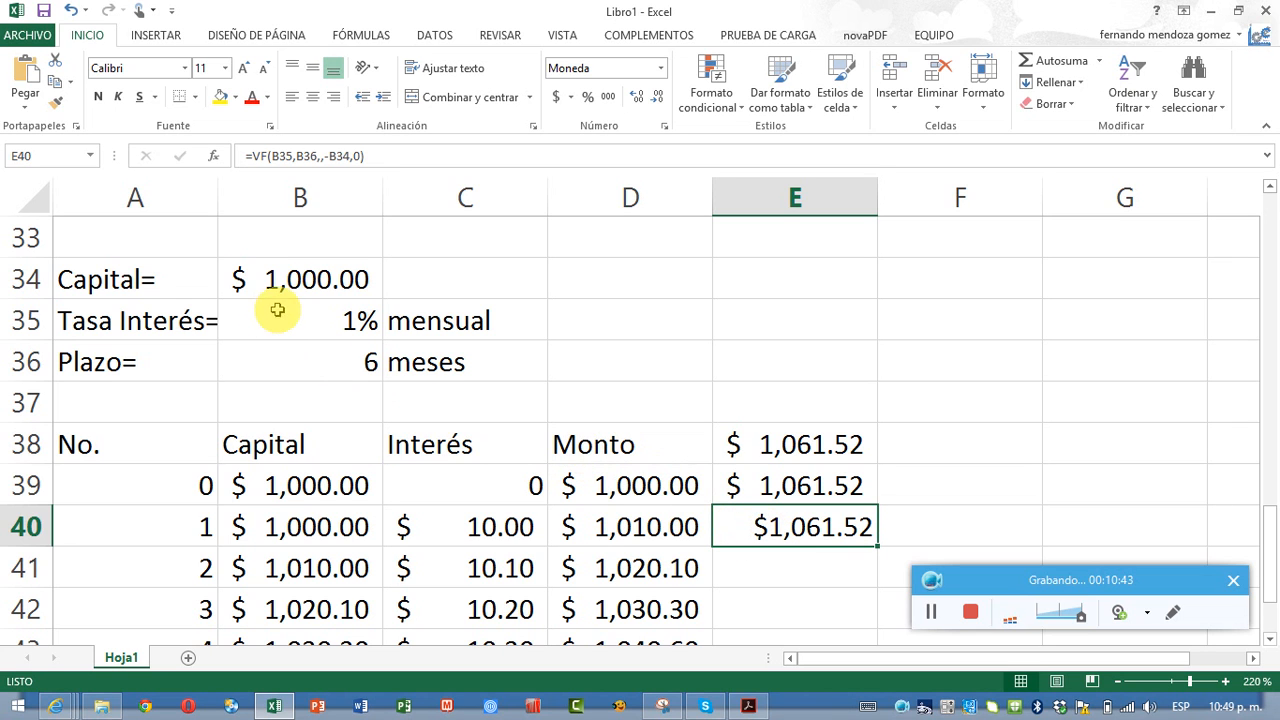
{"action": "scroll", "coordinate": [417, 395], "scroll_direction": "down", "scroll_amount": 1}
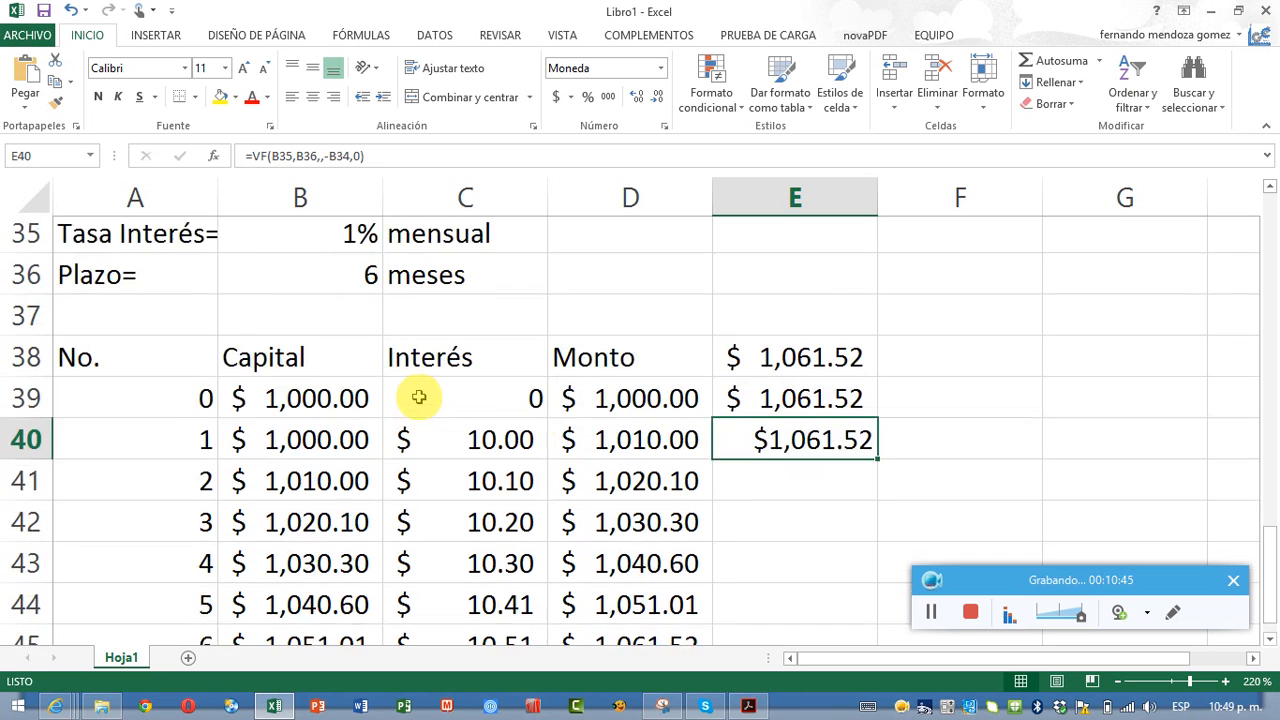
{"action": "scroll", "coordinate": [417, 397], "scroll_direction": "up", "scroll_amount": 1}
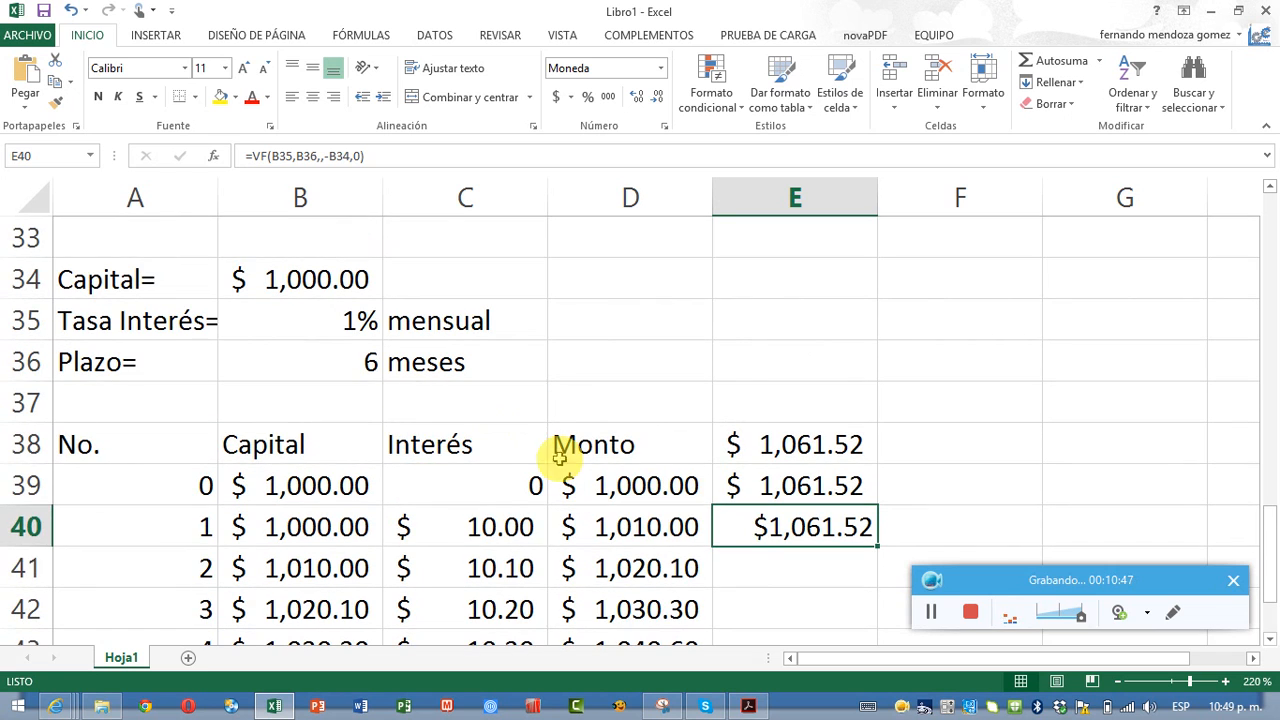
- Calculate the present value in E41 with =VA(B35,B36,,E40,0), leaving the payment argument empty and using E40 as the future value
{"action": "left_click", "coordinate": [762, 570]}
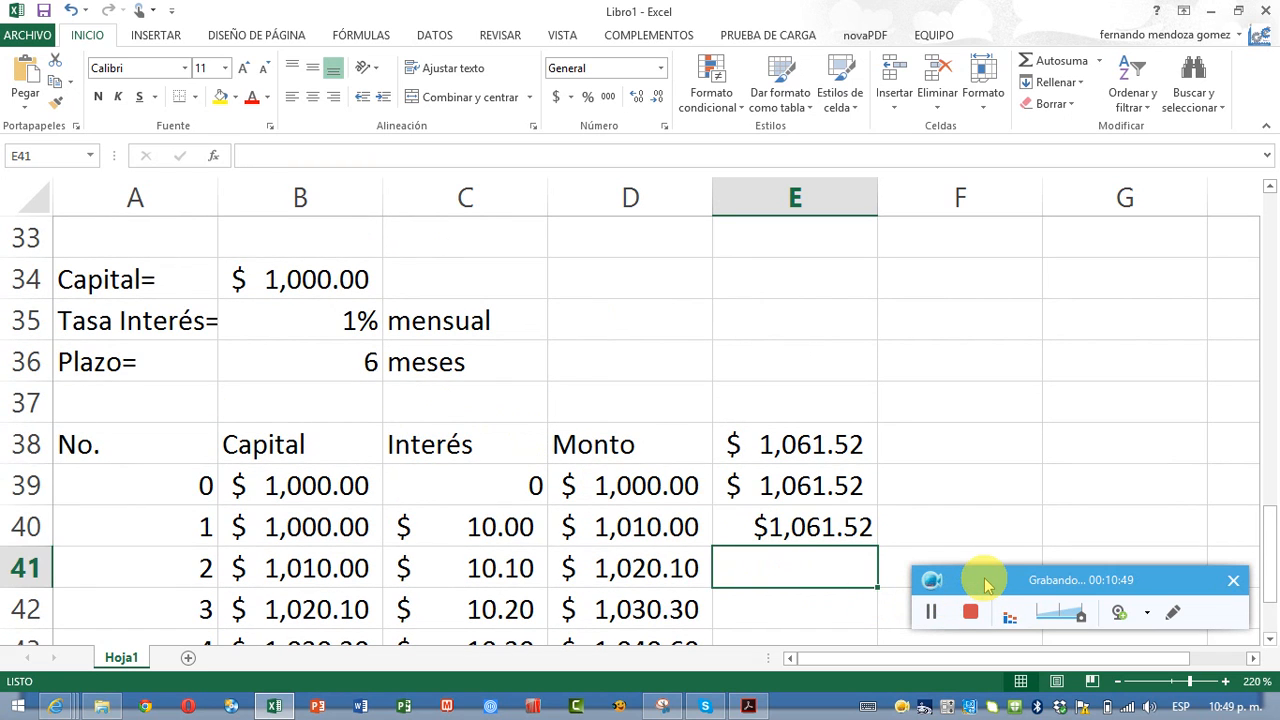
{"action": "left_click_drag", "start_coordinate": [985, 584], "coordinate": [969, 369]}
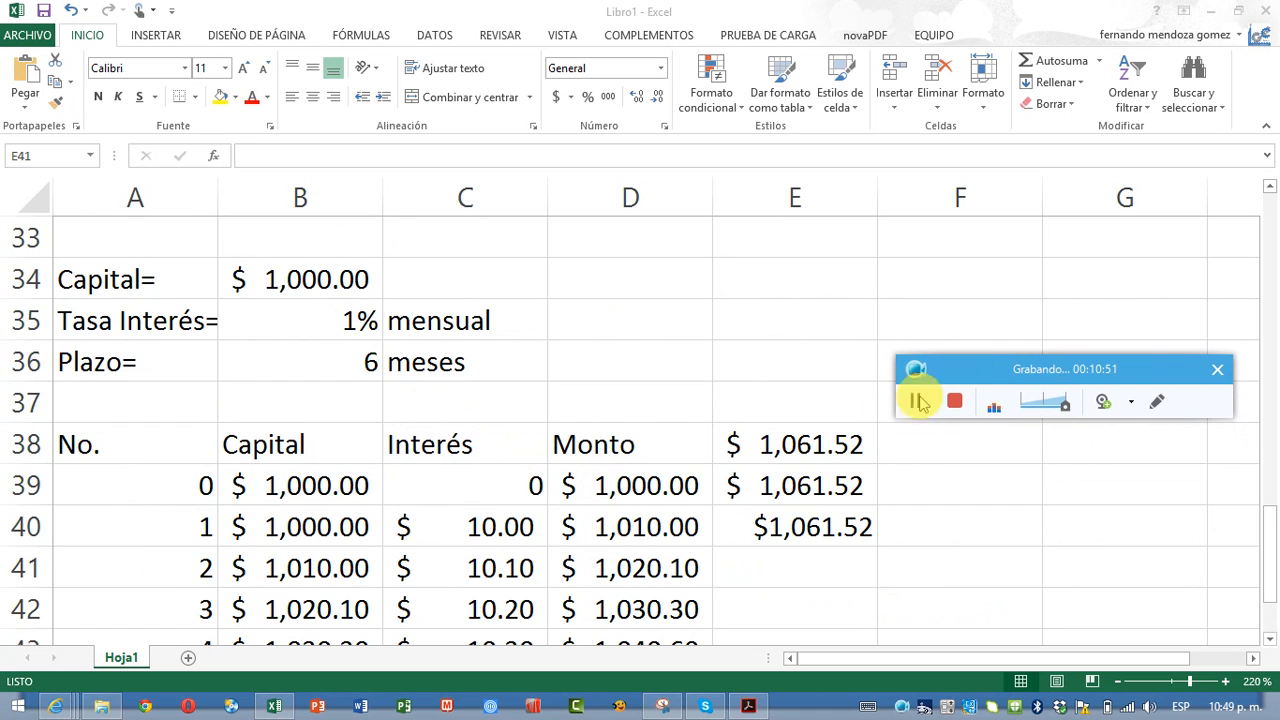
{"action": "left_click", "coordinate": [773, 560]}
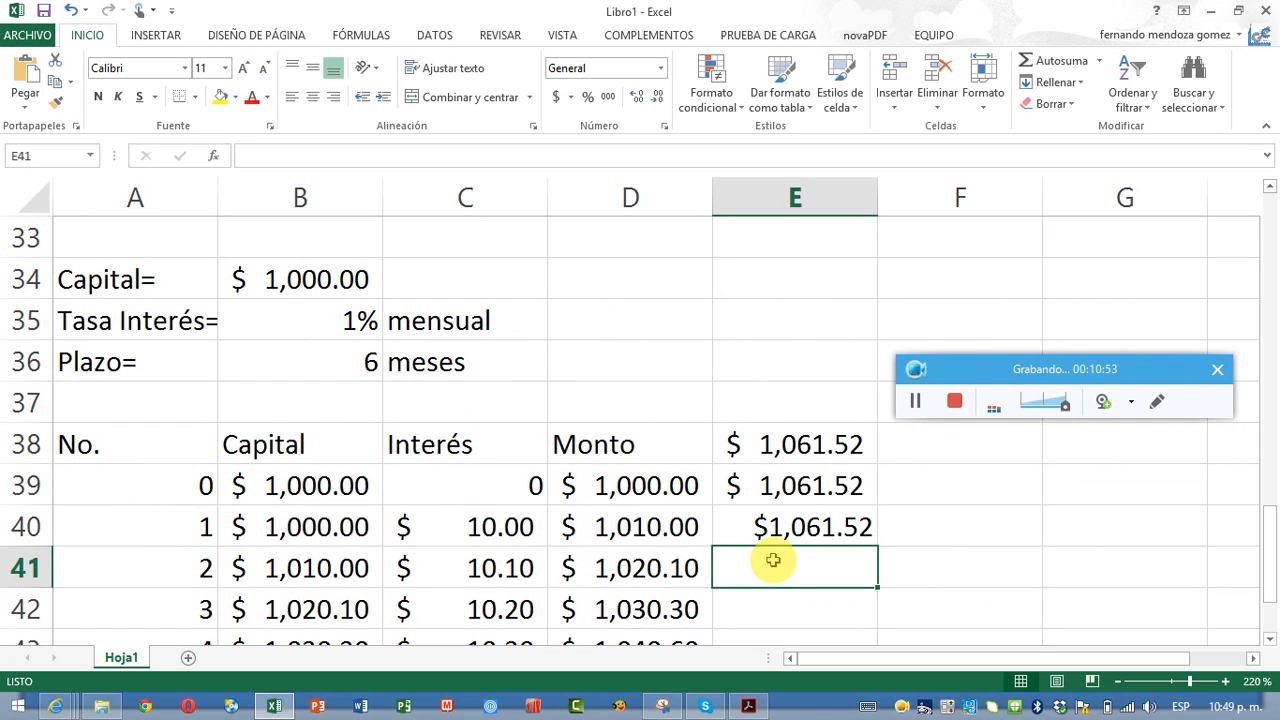
{"action": "type", "text": "=va"}
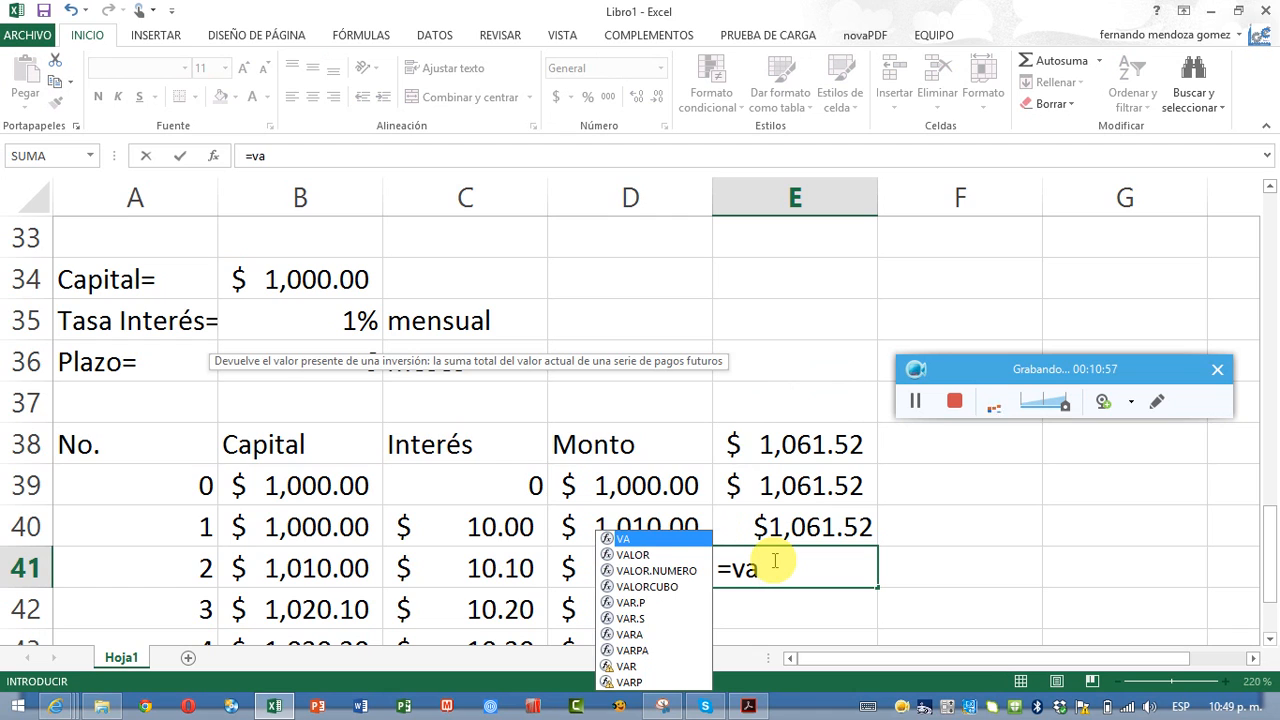
{"action": "type", "text": "("}
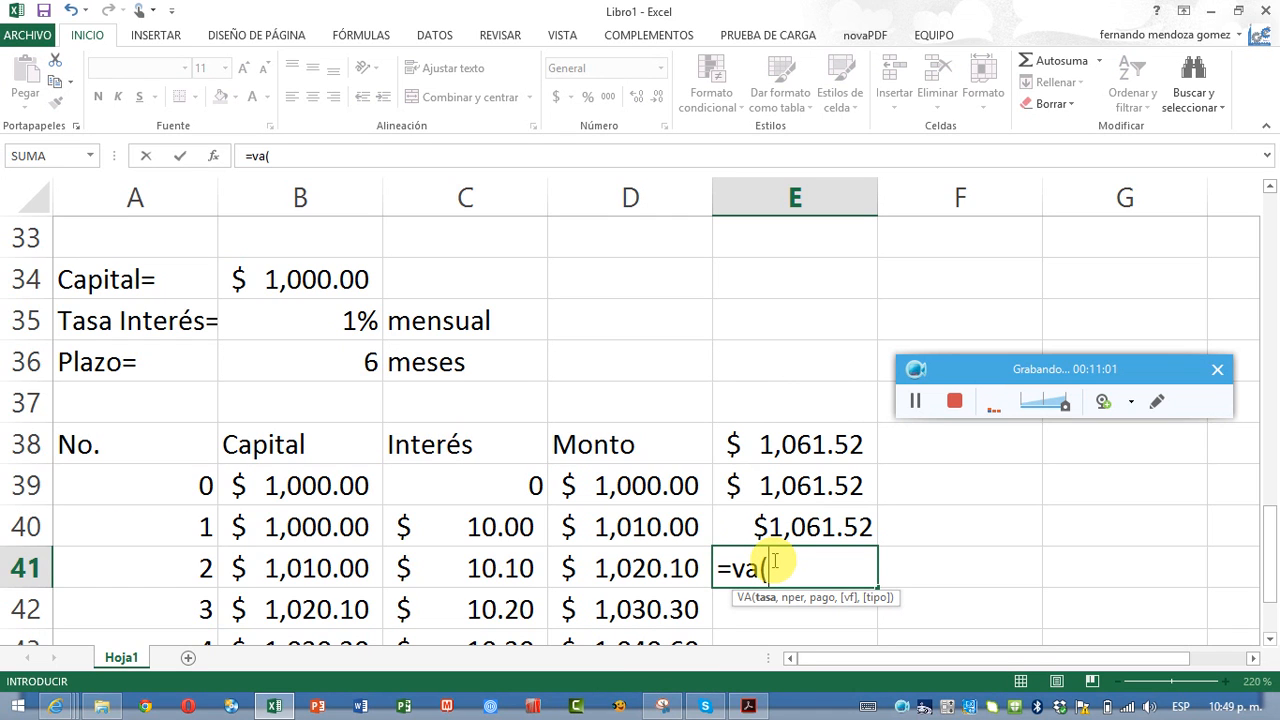
{"action": "left_click", "coordinate": [313, 331]}
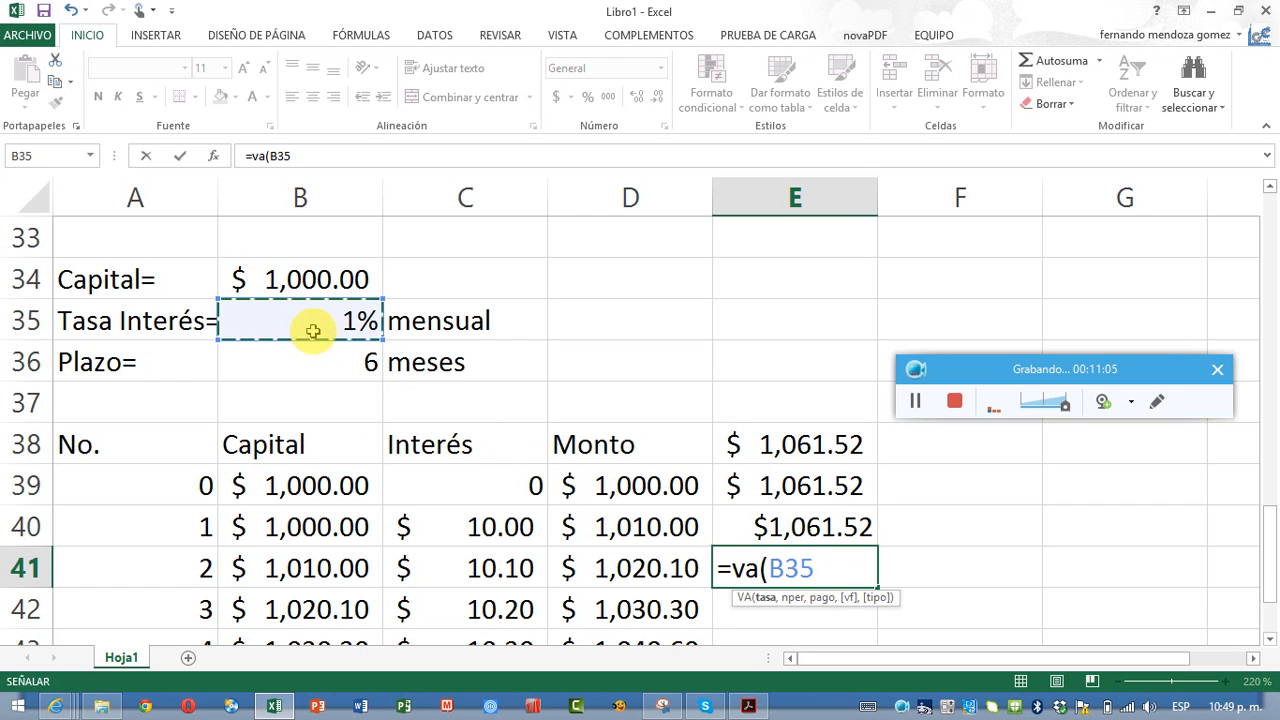
{"action": "type", "text": ","}
{"action": "left_click", "coordinate": [308, 361]}
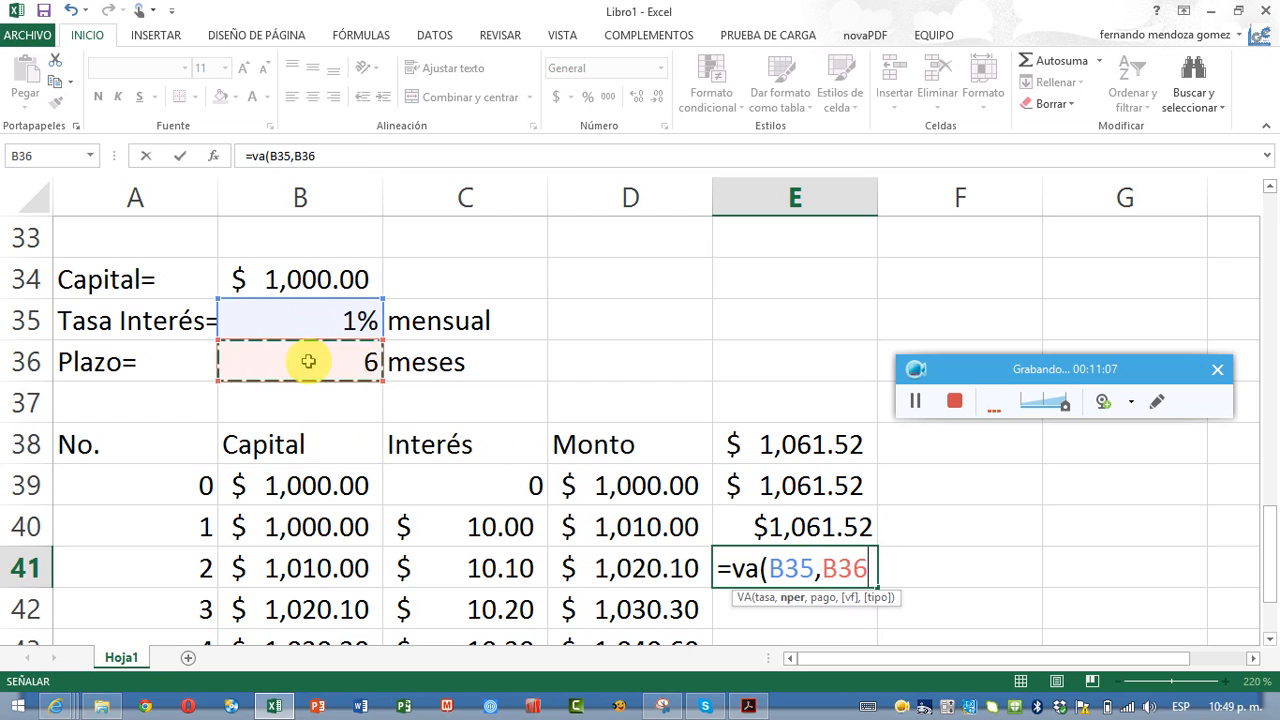
{"action": "type", "text": ","}
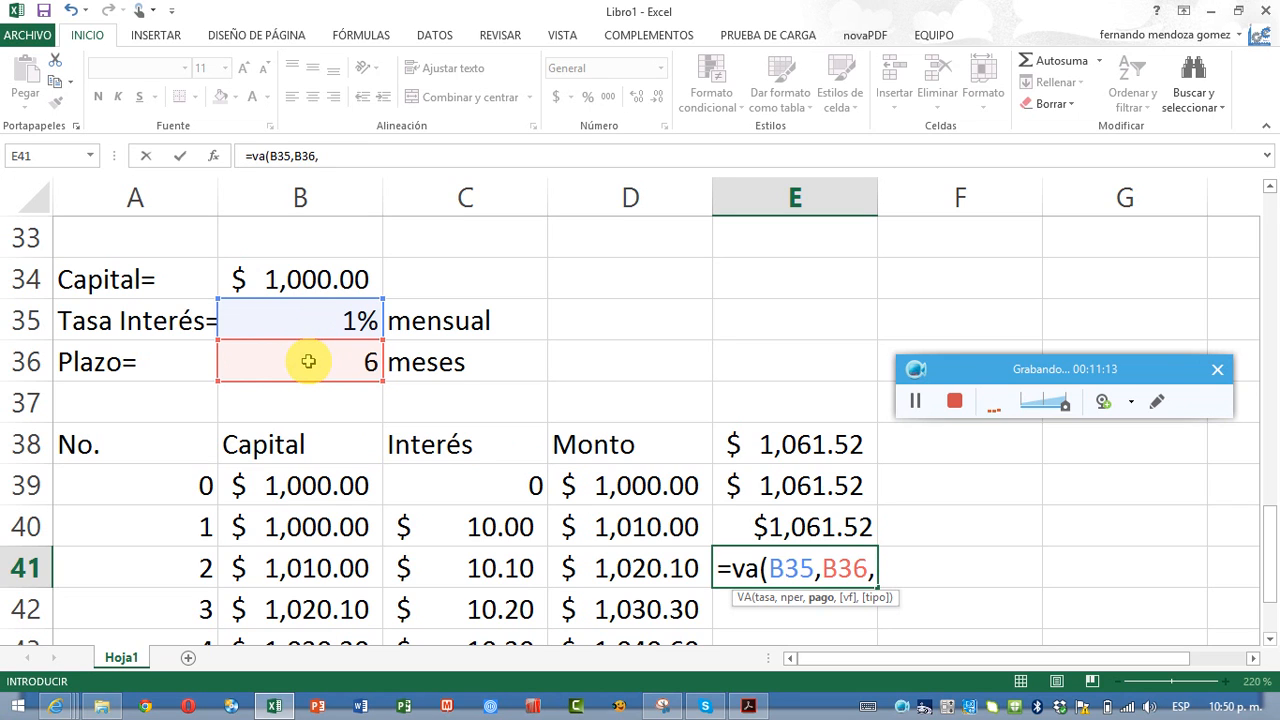
{"action": "type", "text": ","}
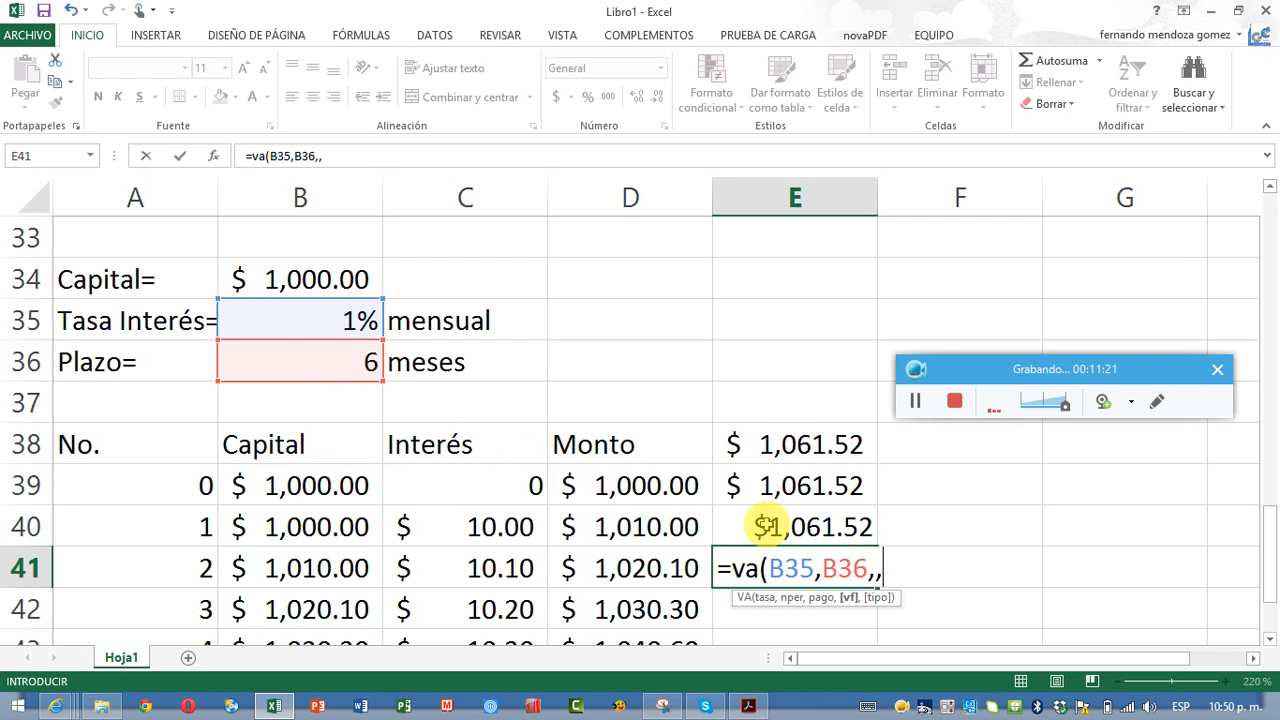
{"action": "left_click", "coordinate": [765, 527]}
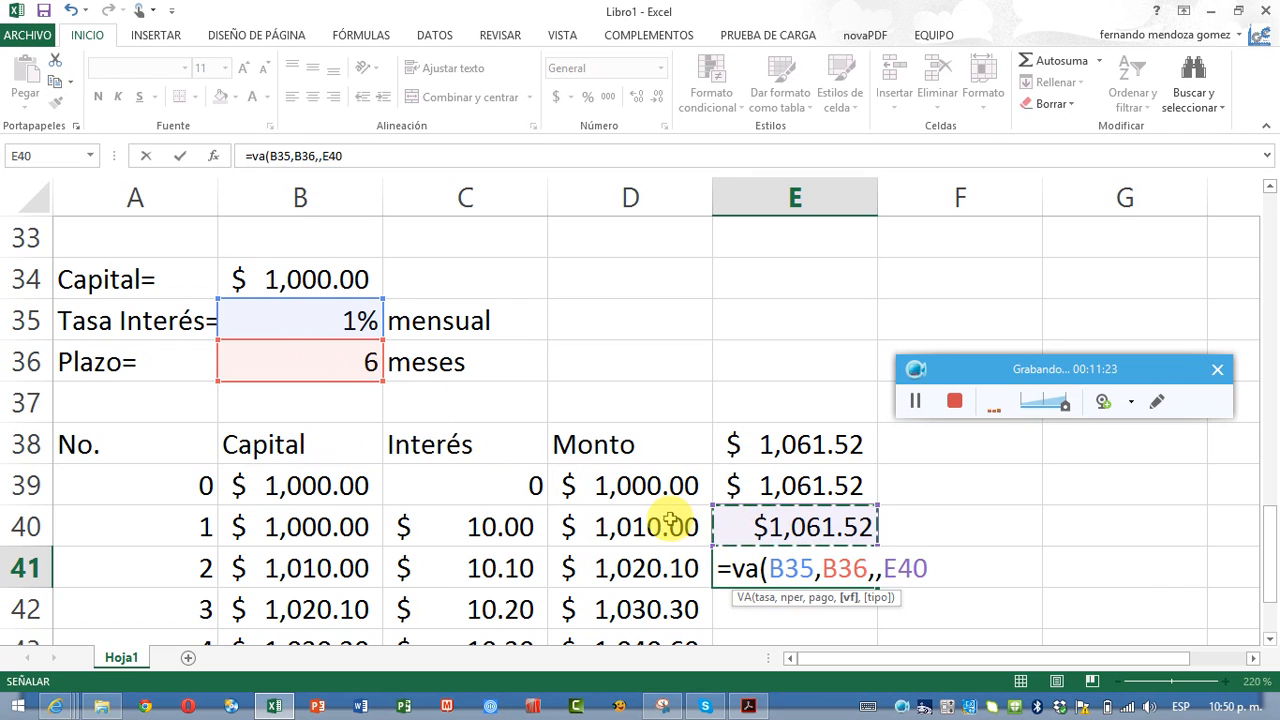
{"action": "type", "text": ","}
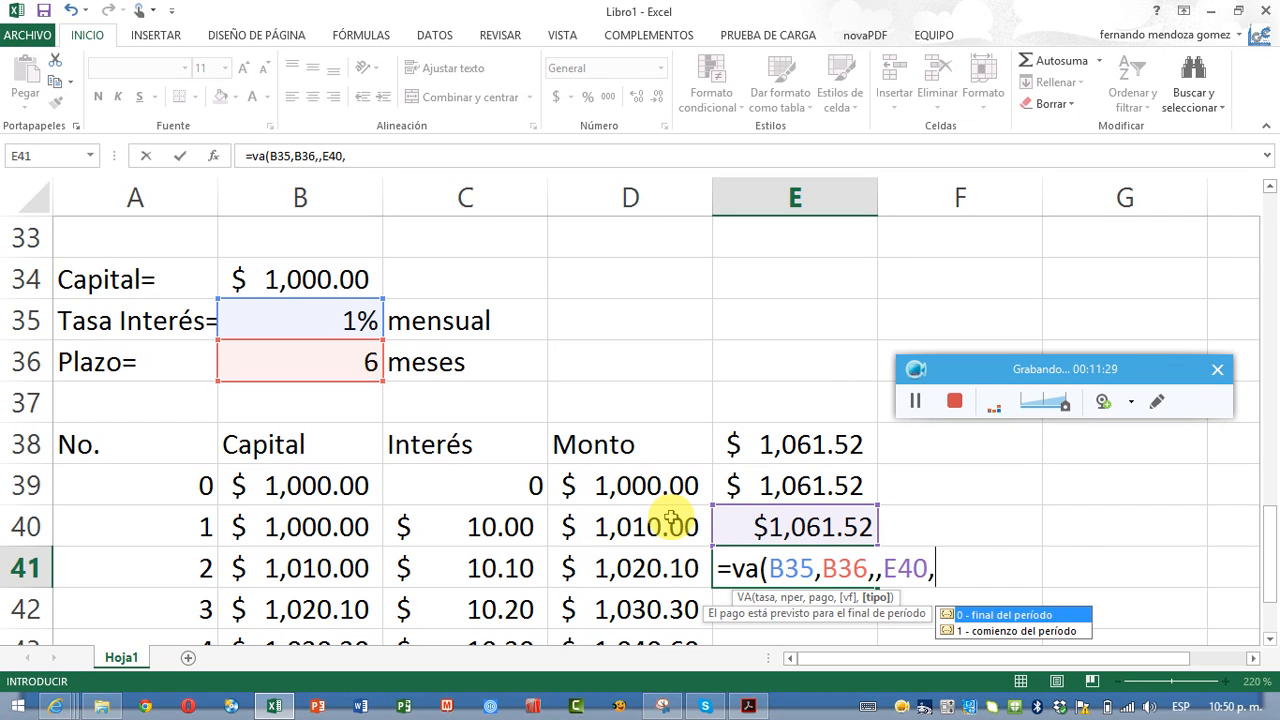
{"action": "type", "text": "0)"}
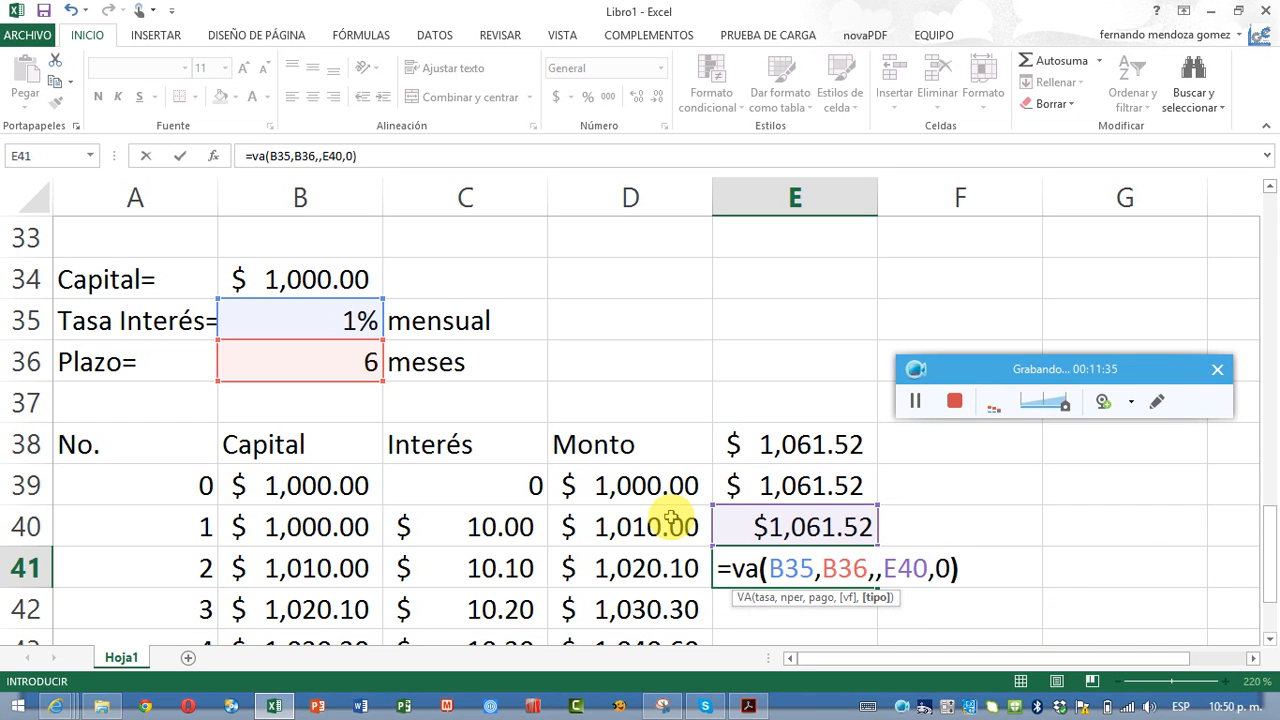
{"action": "key", "text": "Return"}
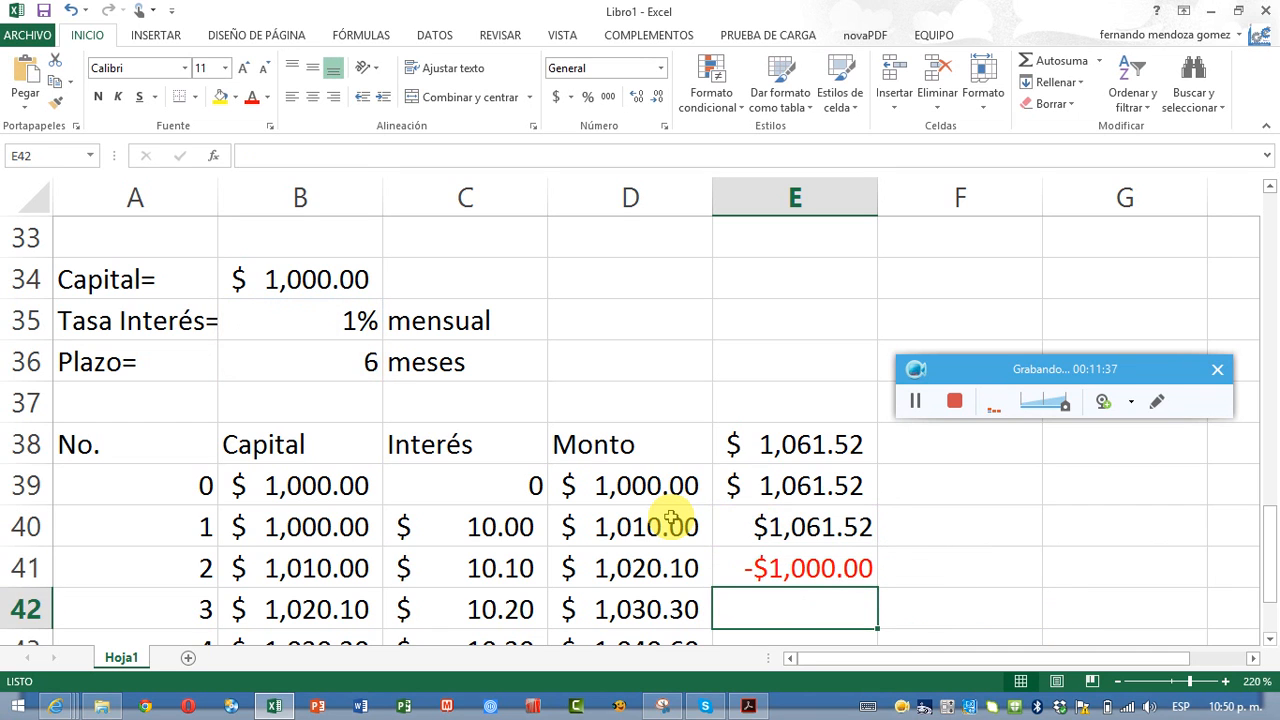
{"action": "key", "text": "Up"}
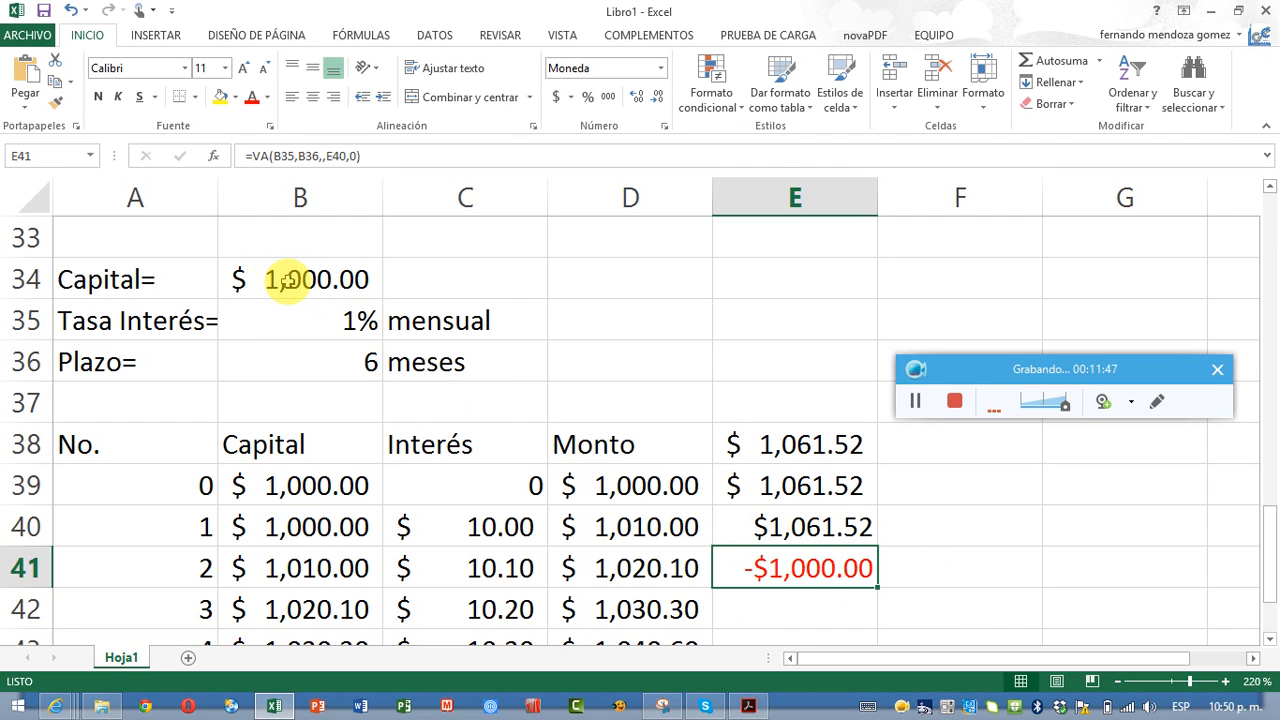
- Set the capital in B34 to 9000 and check how the table and formulas respond
{"action": "left_click", "coordinate": [287, 281]}
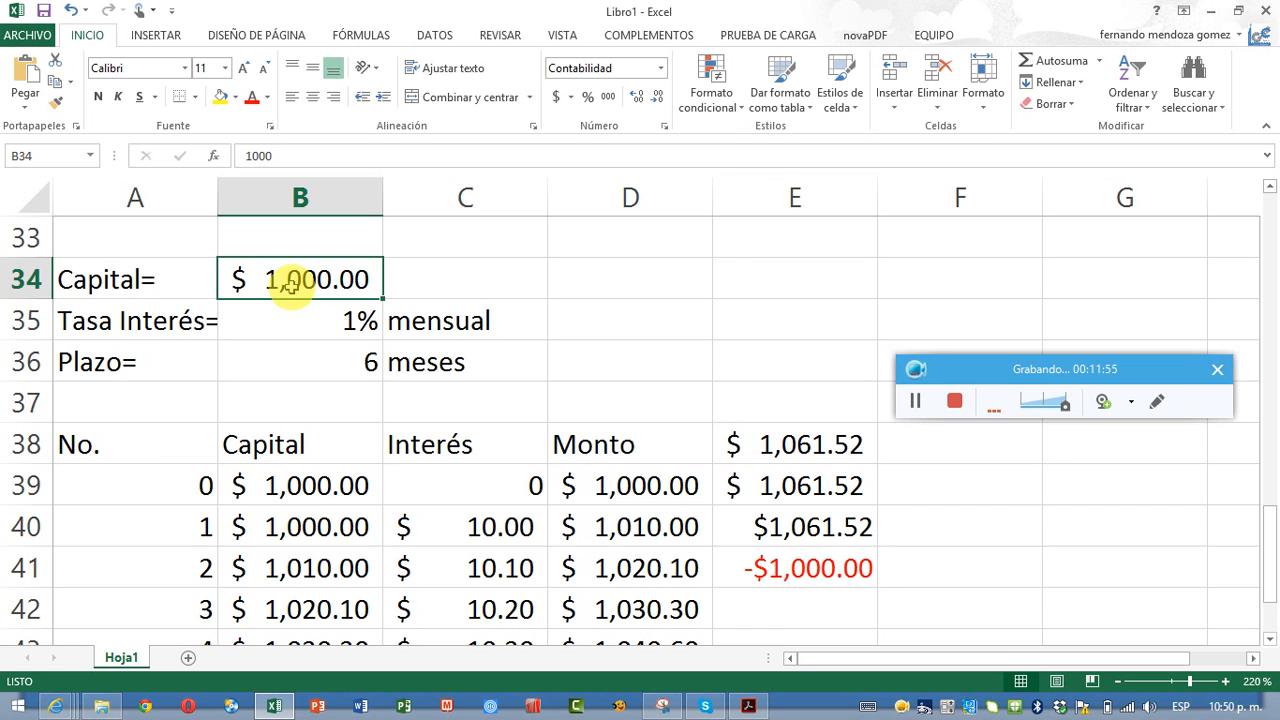
{"action": "type", "text": "9000"}
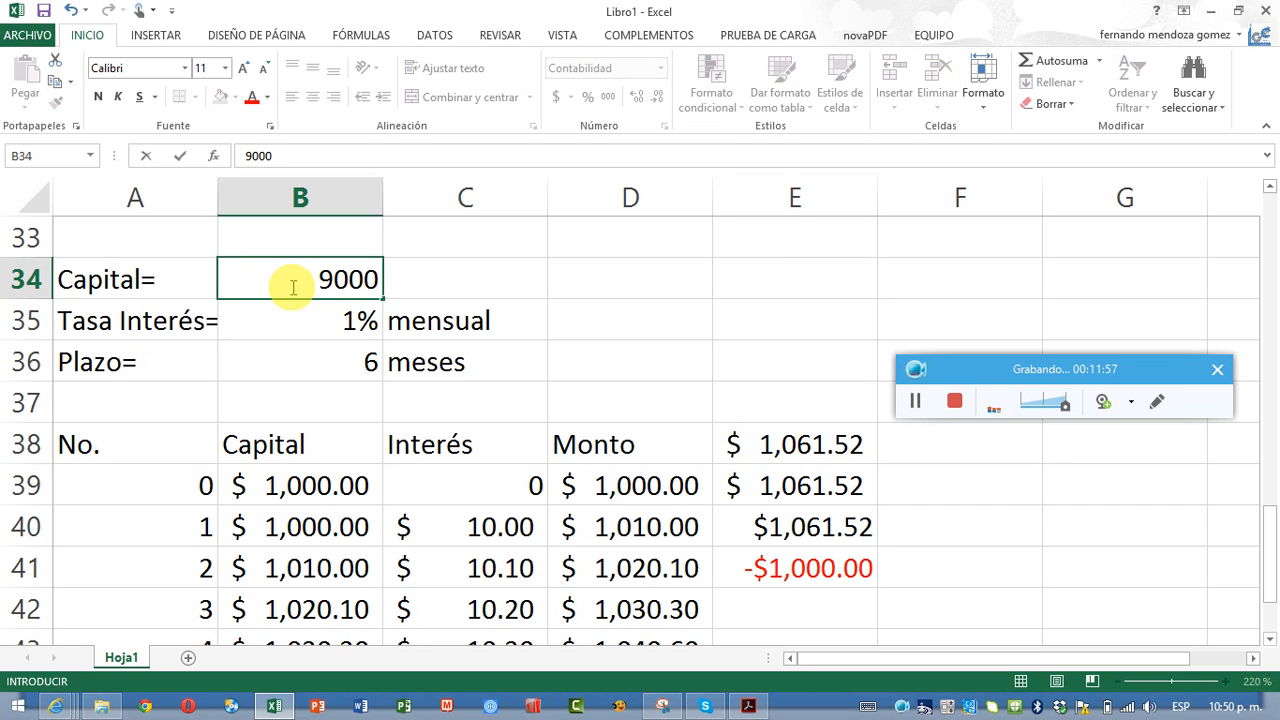
{"action": "key", "text": "Return"}
{"action": "left_click", "coordinate": [289, 285]}
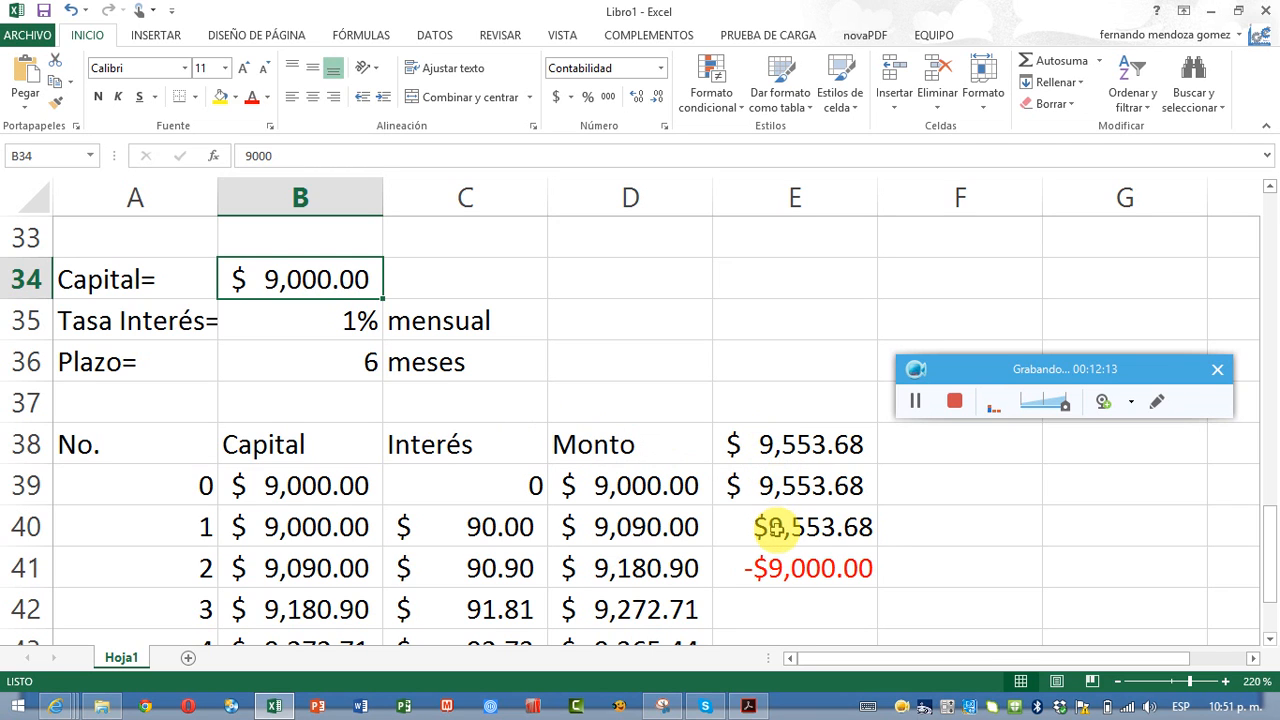
- Change the annual rate in the B35 interest formula to 18 percent, so it reads =0.18/12
{"action": "left_click", "coordinate": [314, 322]}
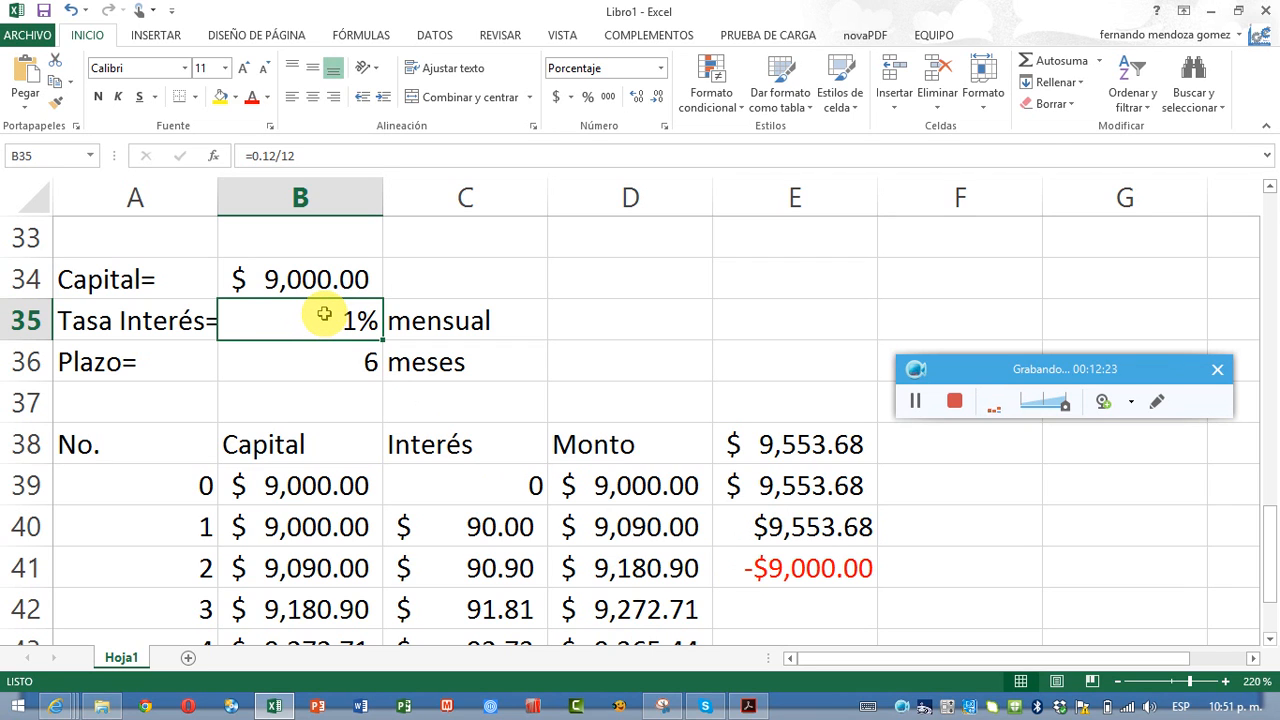
{"action": "double_click", "coordinate": [324, 314]}
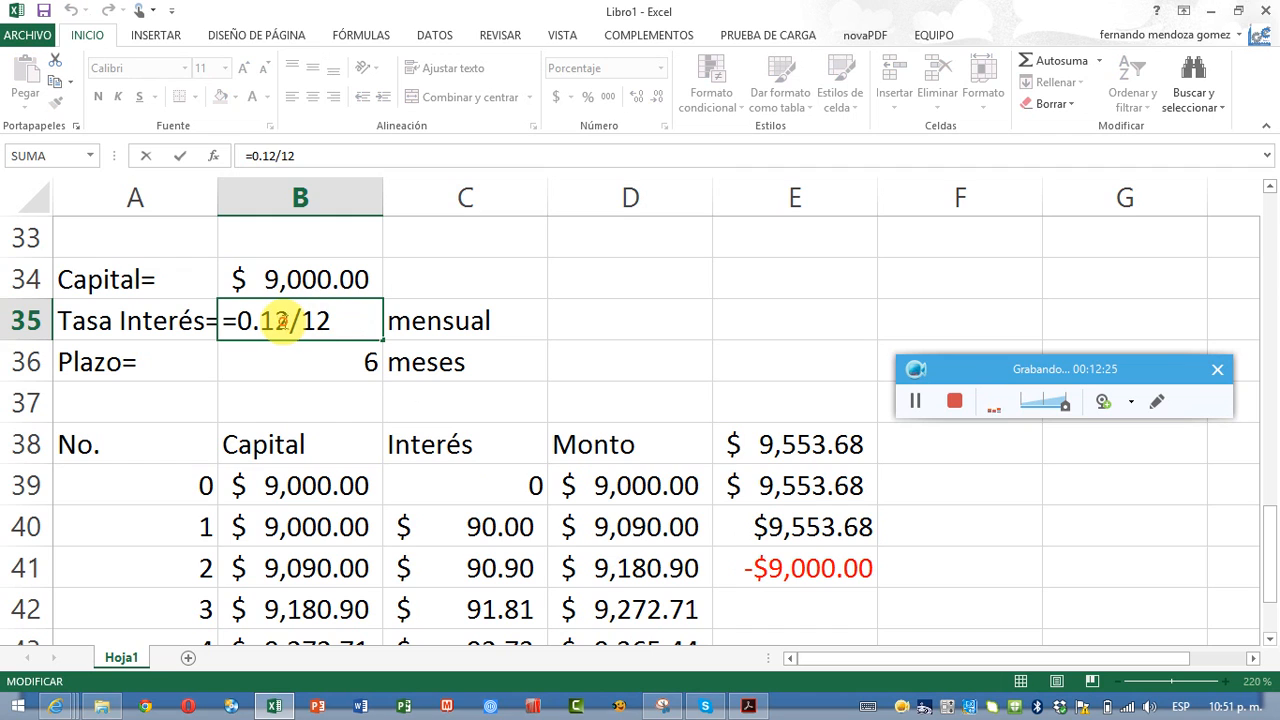
{"action": "left_click_drag", "start_coordinate": [274, 321], "coordinate": [290, 321]}
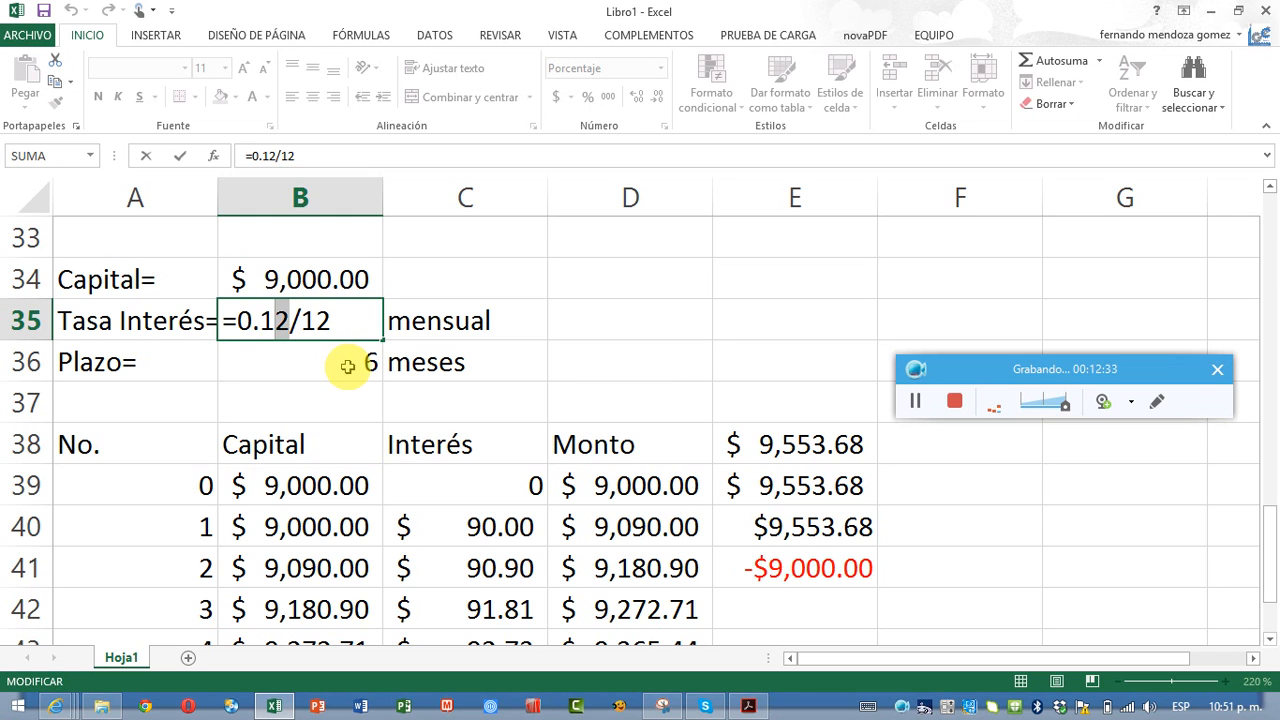
{"action": "type", "text": "8"}
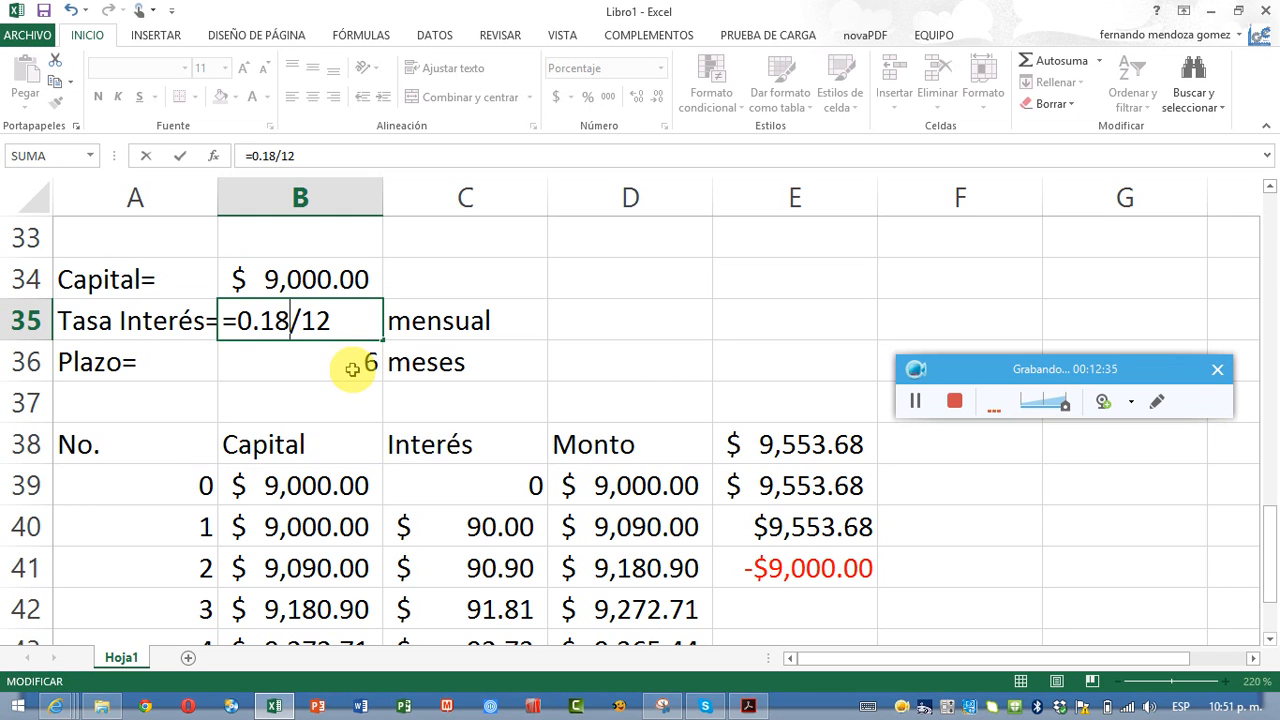
{"action": "key", "text": "Return"}
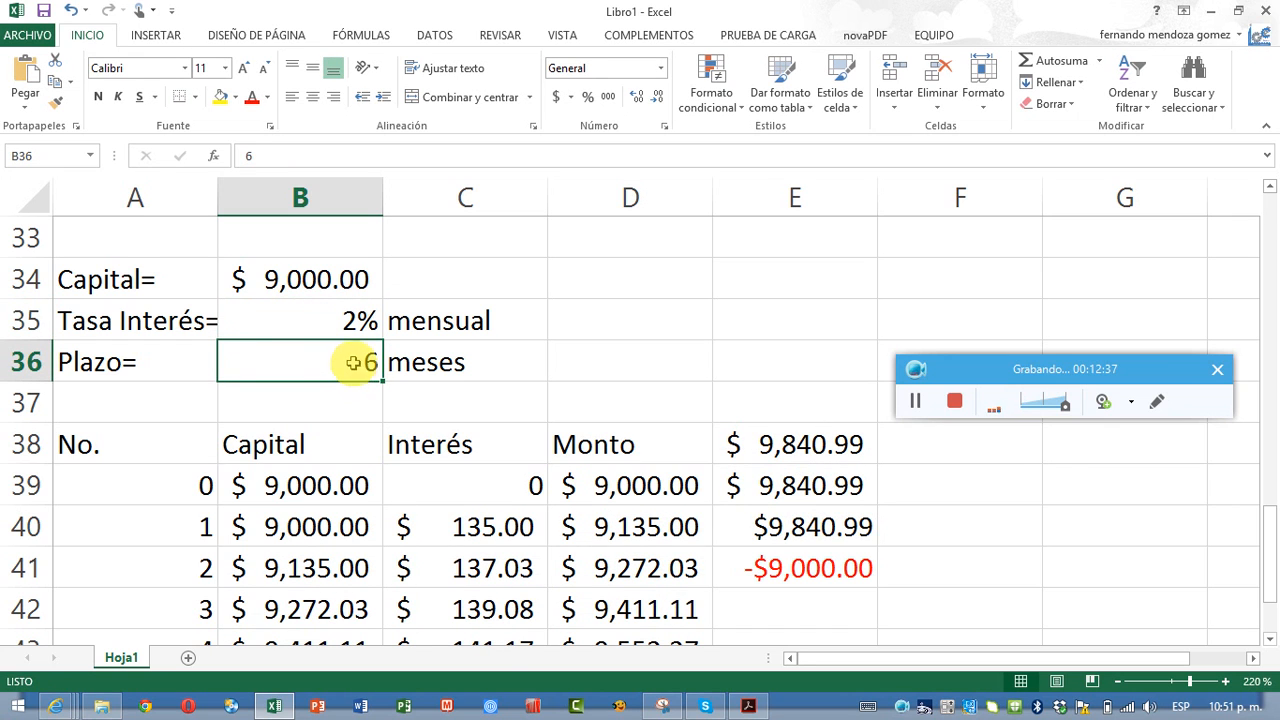
- Display the interest rate in B35 with two decimal places and review the recalculated future and present values in E38:E41
{"action": "left_click", "coordinate": [355, 332]}
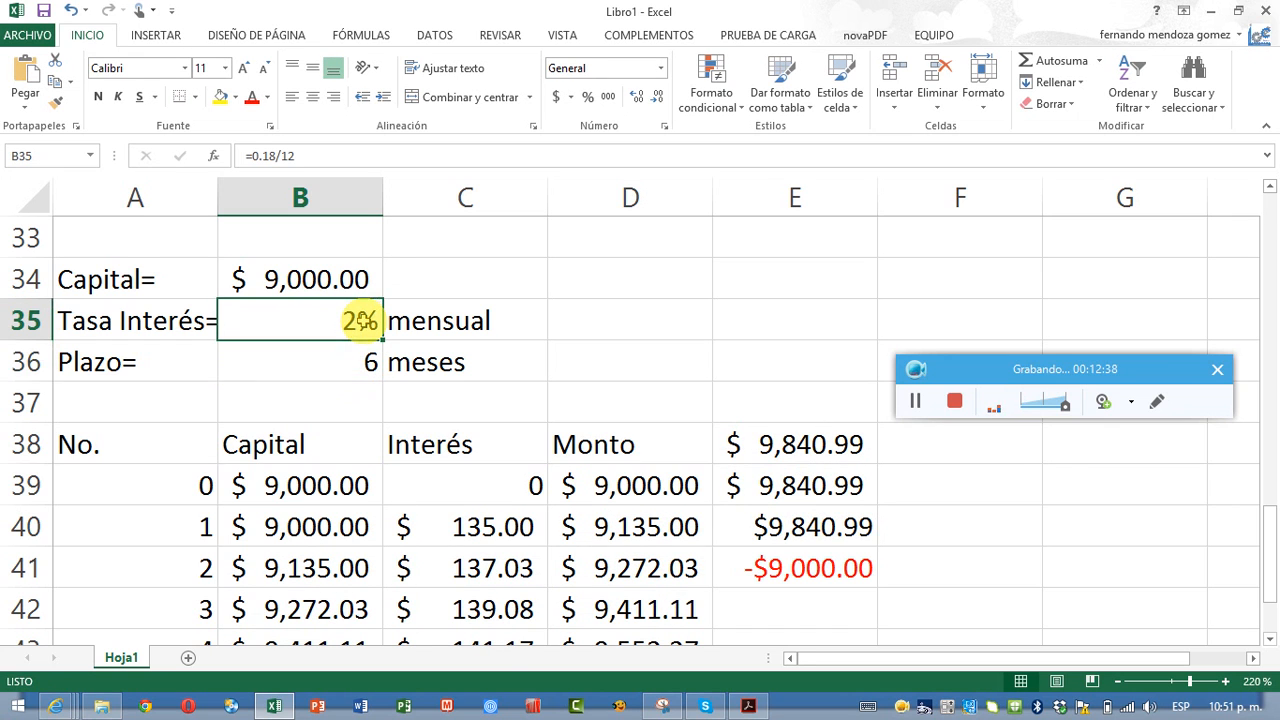
{"action": "left_click", "coordinate": [641, 100]}
{"action": "left_click", "coordinate": [643, 100]}
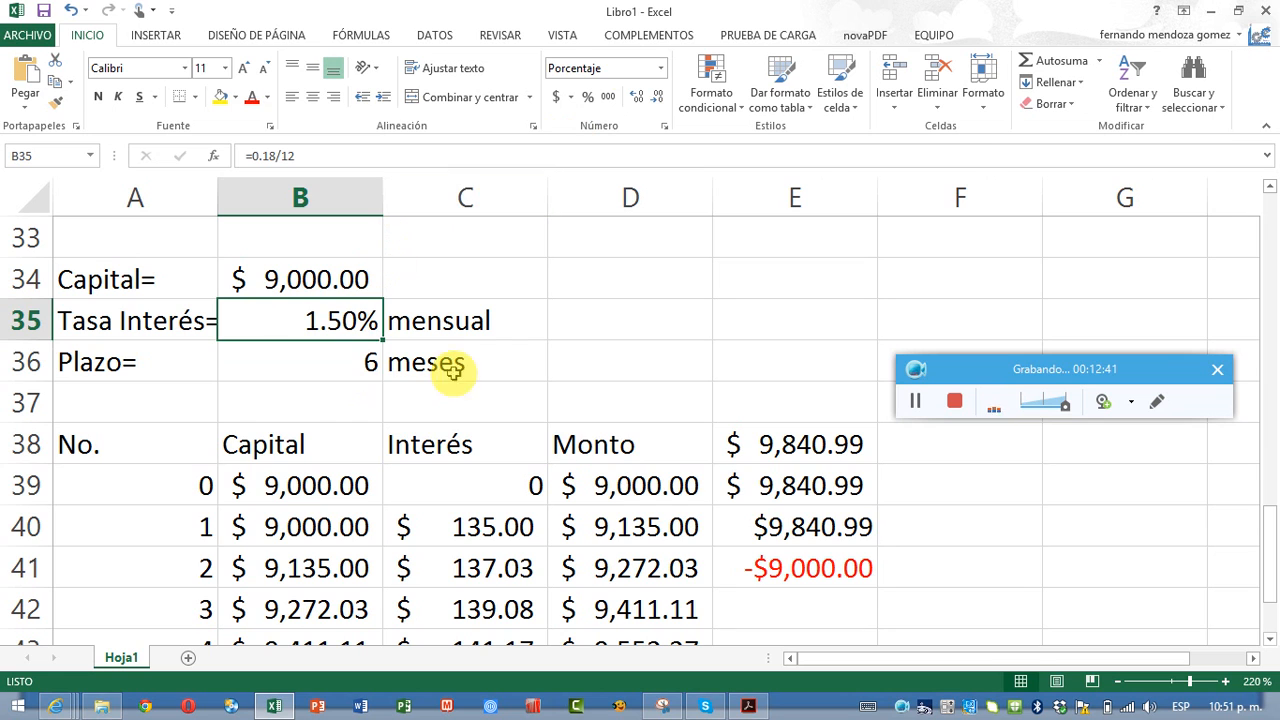
{"action": "left_click", "coordinate": [757, 452]}
{"action": "left_click_drag", "start_coordinate": [757, 465], "coordinate": [749, 523]}
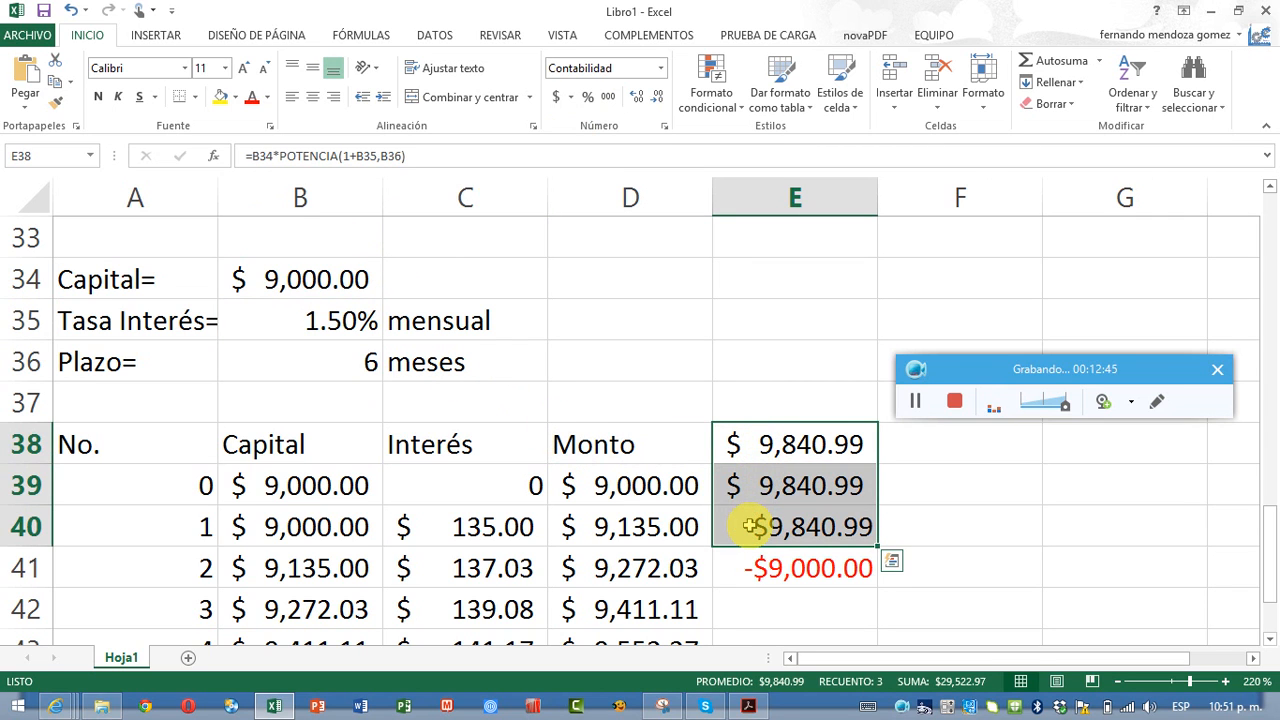
{"action": "left_click", "coordinate": [739, 569]}
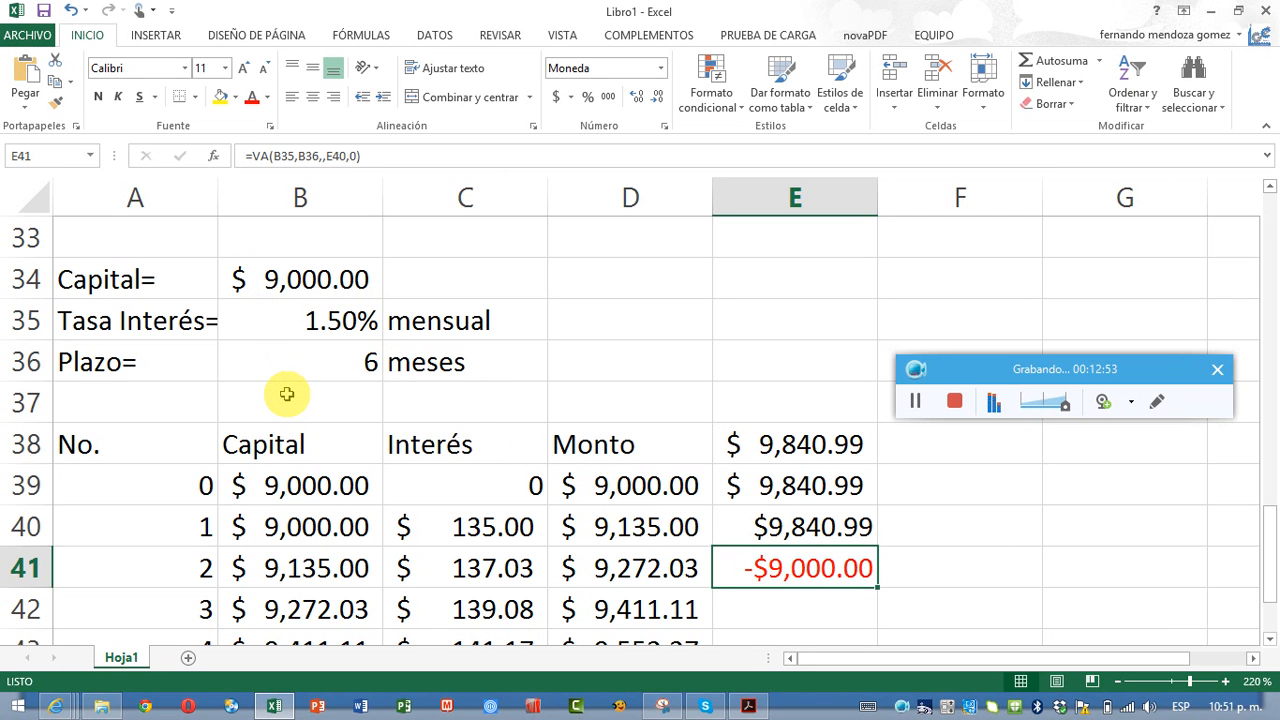
- Start a new table in the empty area below the existing one with the heading Mes in A51
{"action": "scroll", "coordinate": [287, 394], "scroll_direction": "down", "scroll_amount": 3}
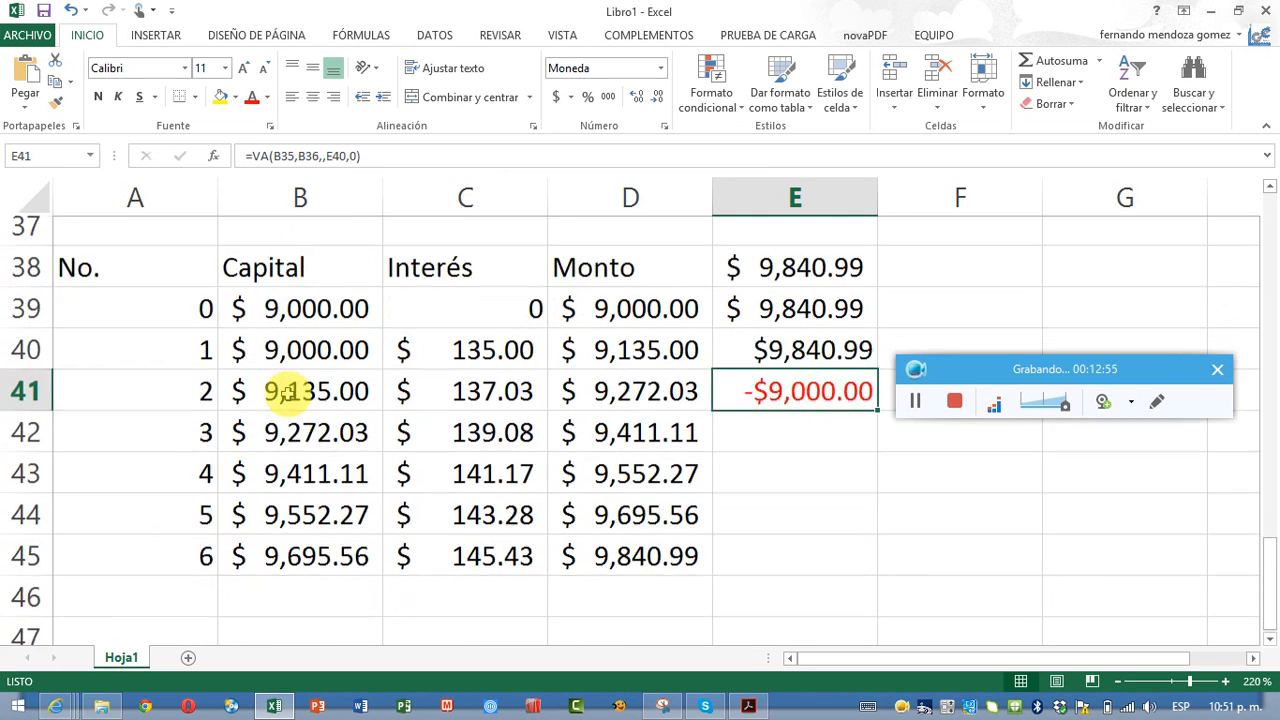
{"action": "scroll", "coordinate": [287, 394], "scroll_direction": "down", "scroll_amount": 1}
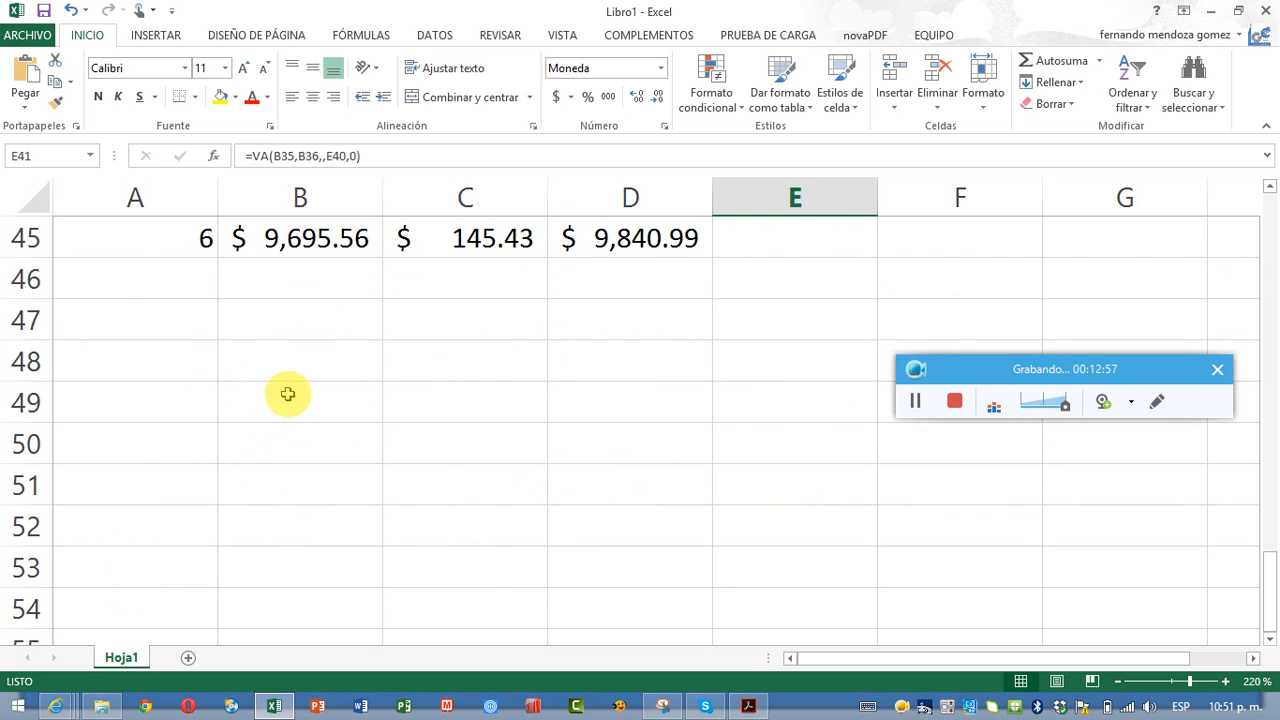
{"action": "scroll", "coordinate": [283, 395], "scroll_direction": "down", "scroll_amount": 1}
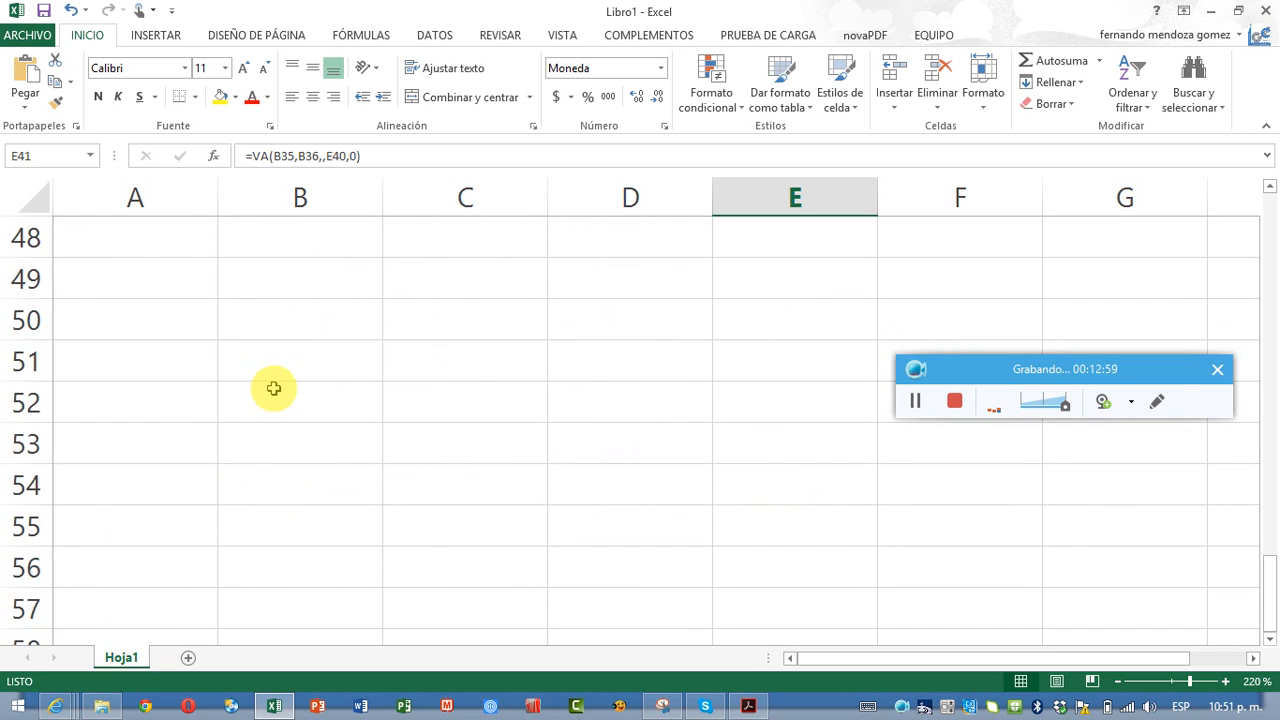
{"action": "left_click", "coordinate": [195, 241]}
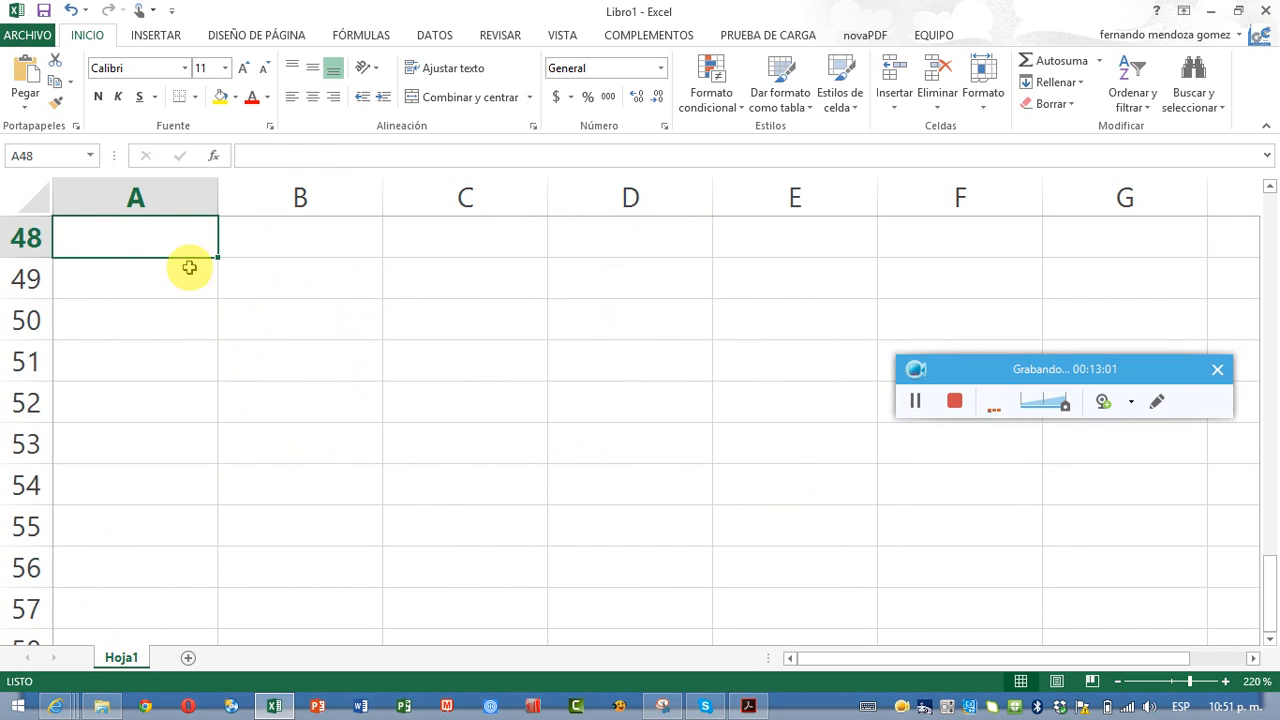
{"action": "left_click", "coordinate": [189, 277]}
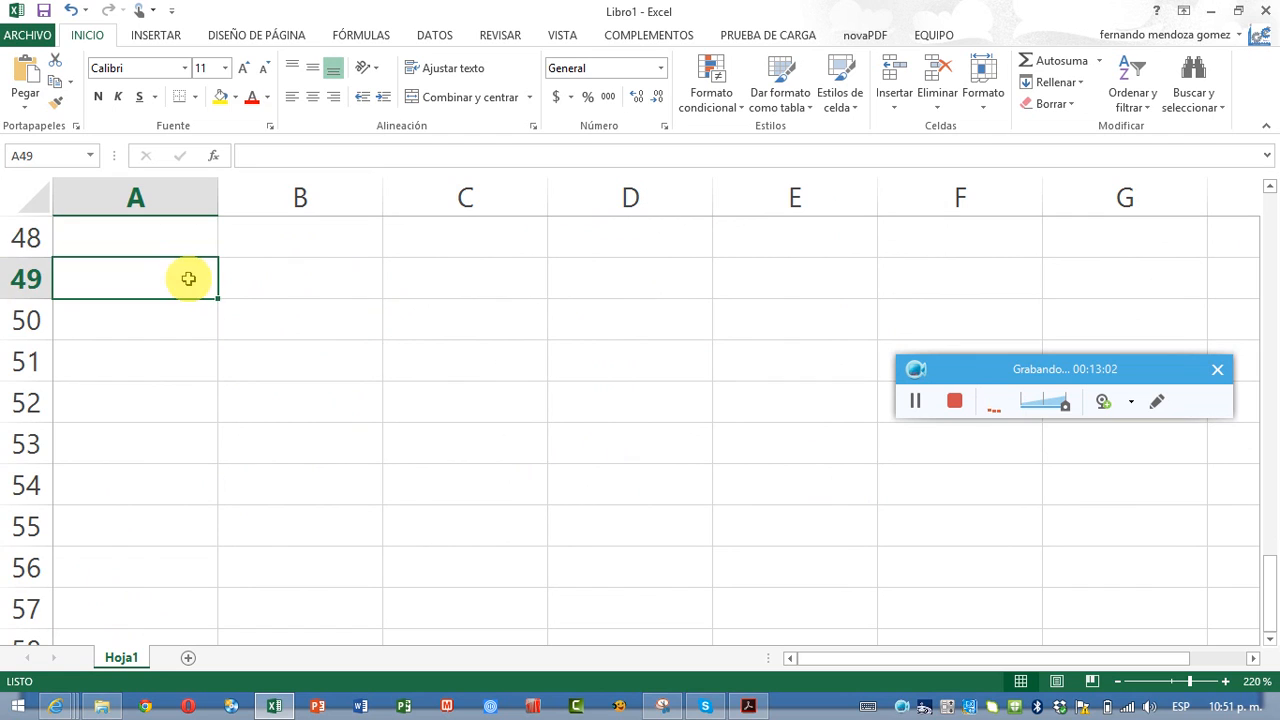
{"action": "left_click", "coordinate": [182, 364]}
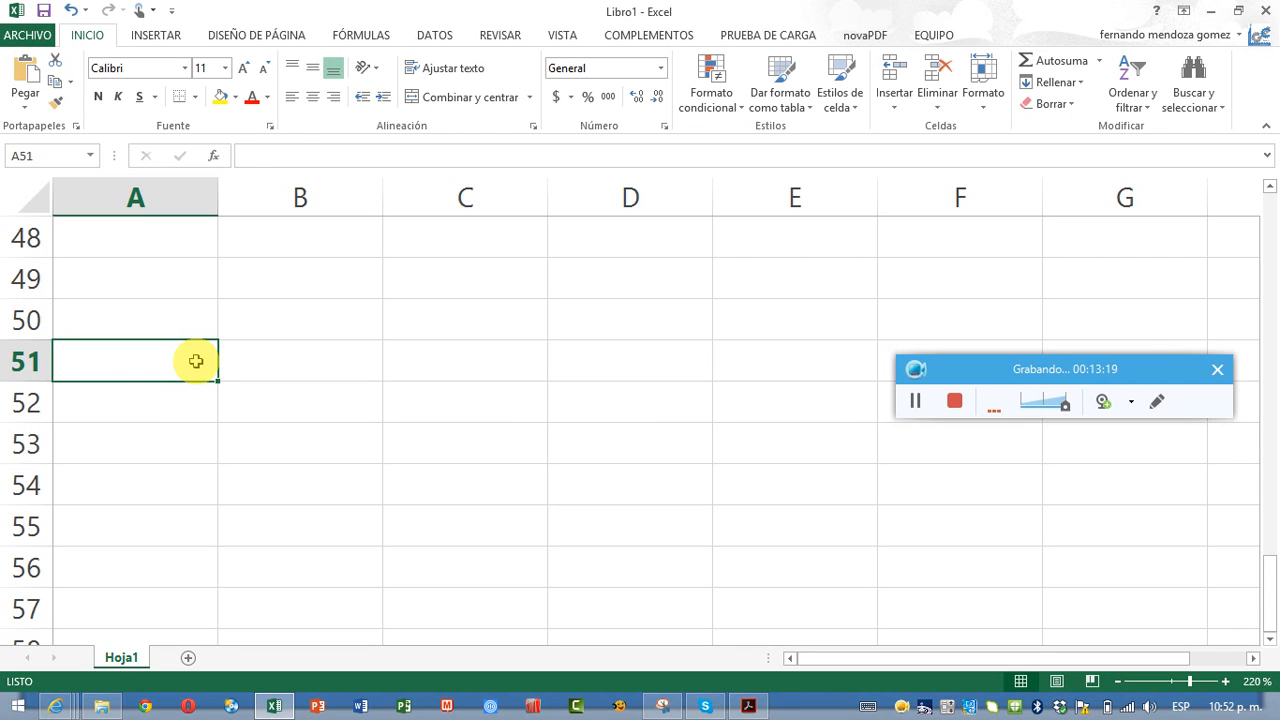
{"action": "type", "text": "Mes"}
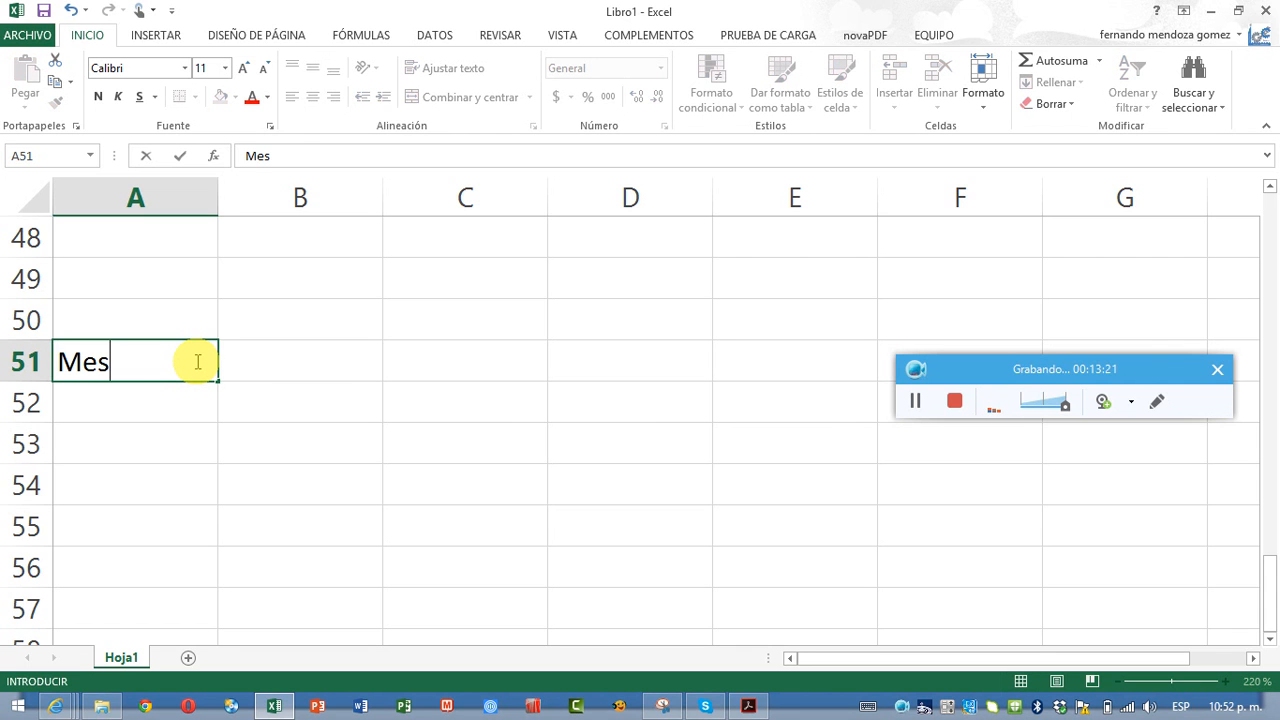
{"action": "key", "text": "Return"}
- Enter 0 and 1 below the Mes heading and extend the series to 6, covering A52:A58
{"action": "type", "text": "0"}
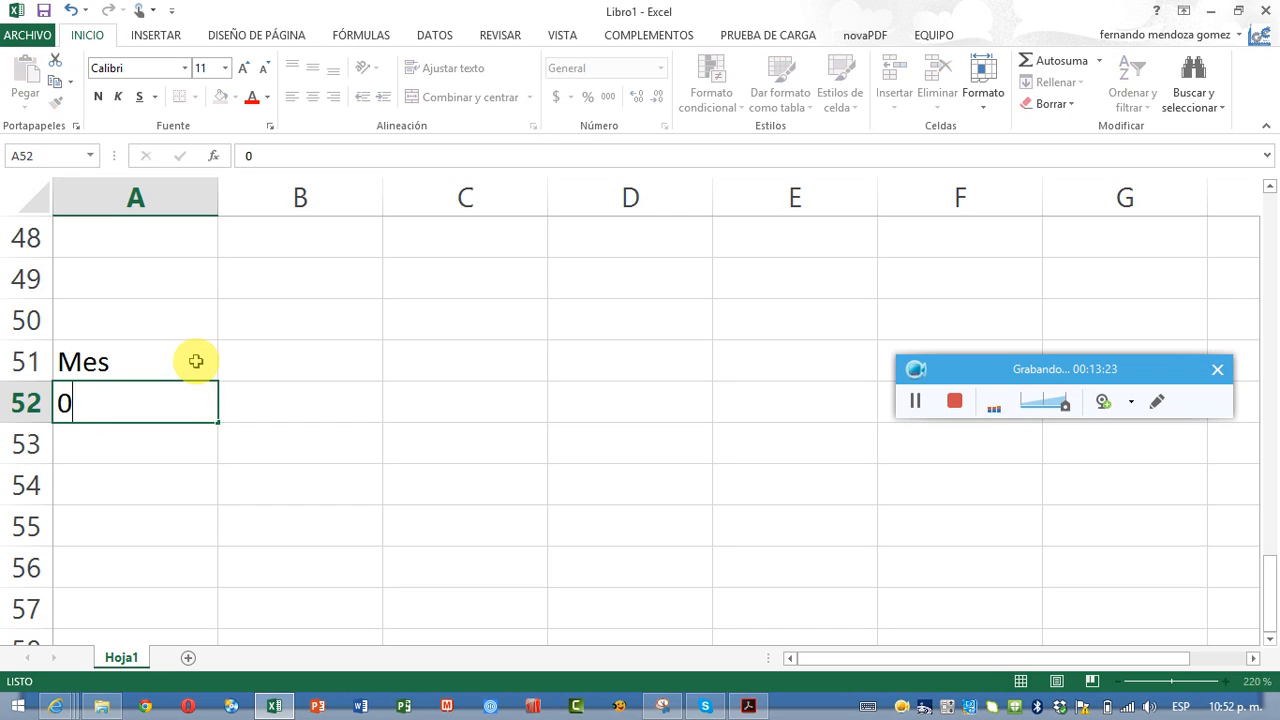
{"action": "key", "text": "Return"}
{"action": "type", "text": "1"}
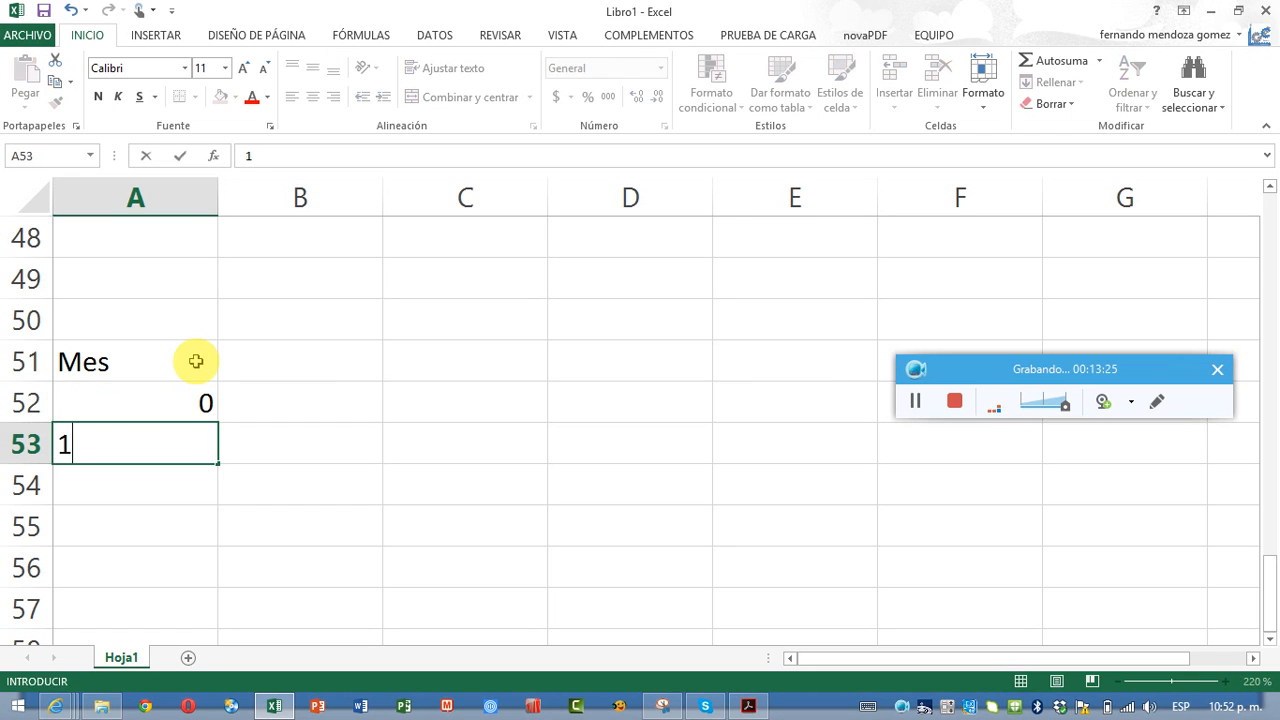
{"action": "key", "text": "Return"}
{"action": "key", "text": "Up"}
{"action": "key", "text": "Up"}
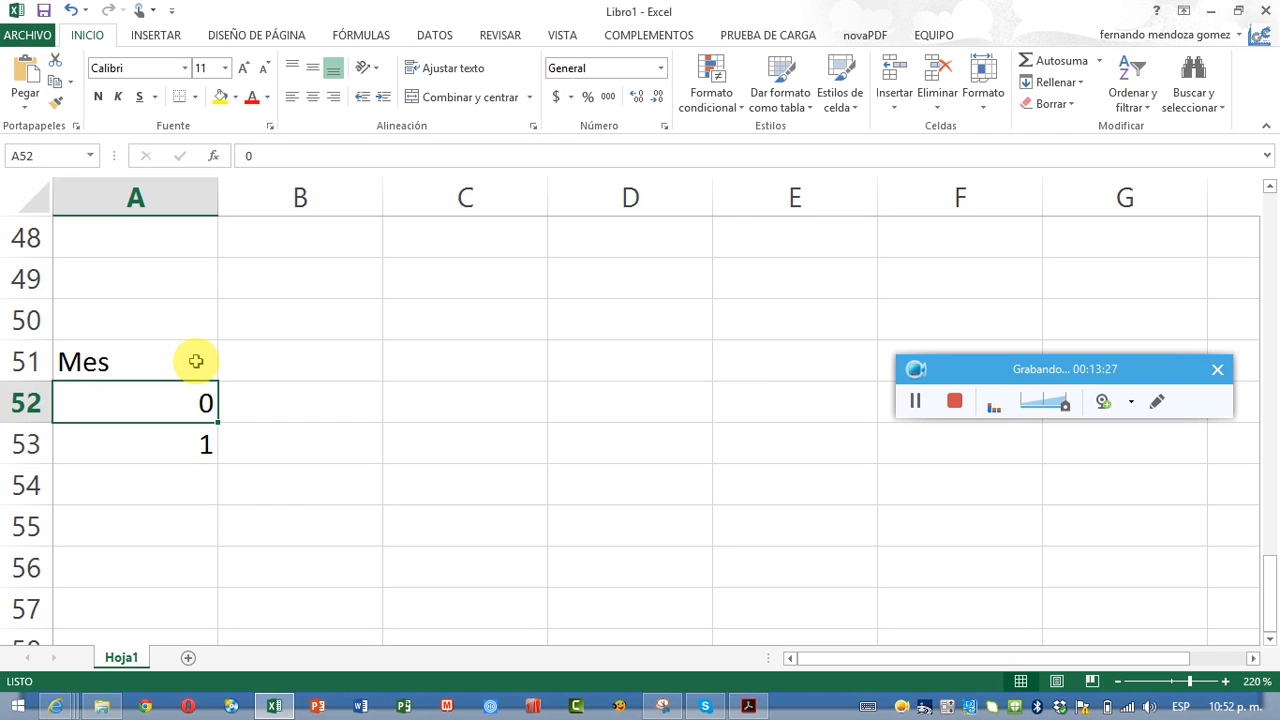
{"action": "key", "text": "shift+Down"}
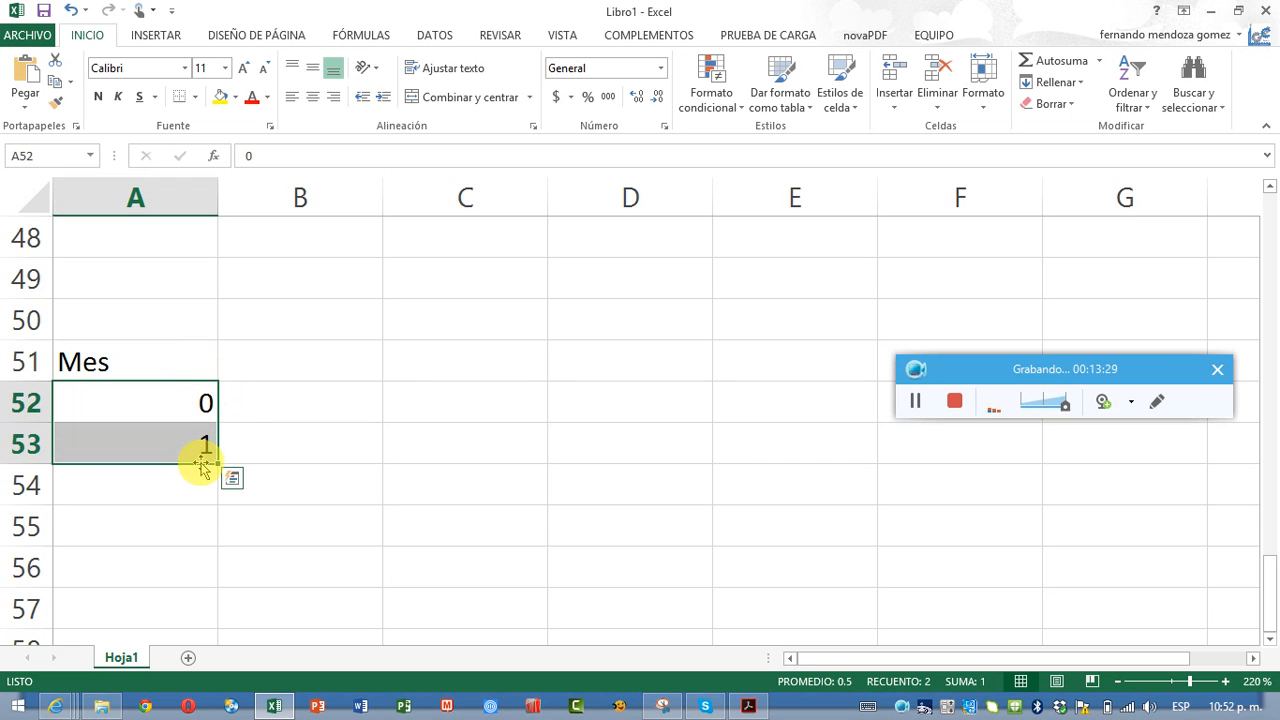
{"action": "left_click_drag", "start_coordinate": [213, 473], "coordinate": [170, 492]}
{"action": "scroll", "coordinate": [170, 492], "scroll_direction": "up", "scroll_amount": 2}
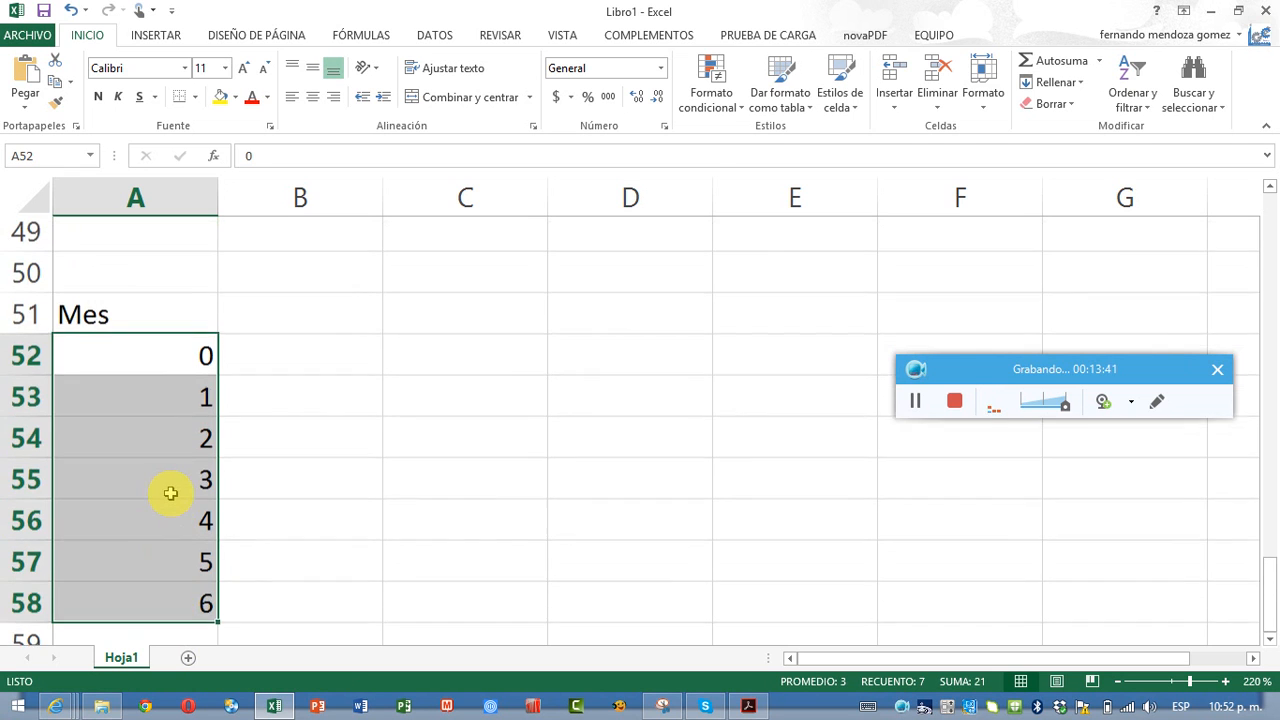
{"action": "scroll", "coordinate": [170, 492], "scroll_direction": "down", "scroll_amount": 1}
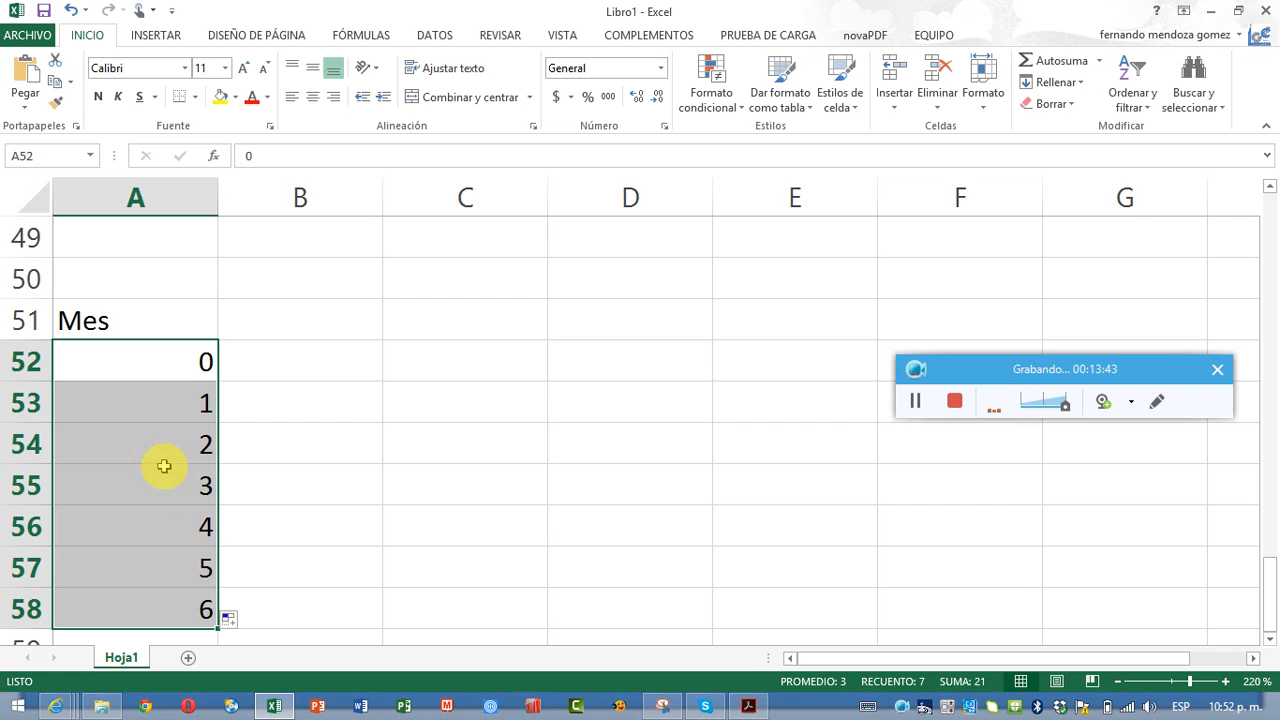
- Label A49 as Tasa Interés and enter 0.01 in B49, formatted as a percentage
{"action": "left_click", "coordinate": [128, 242]}
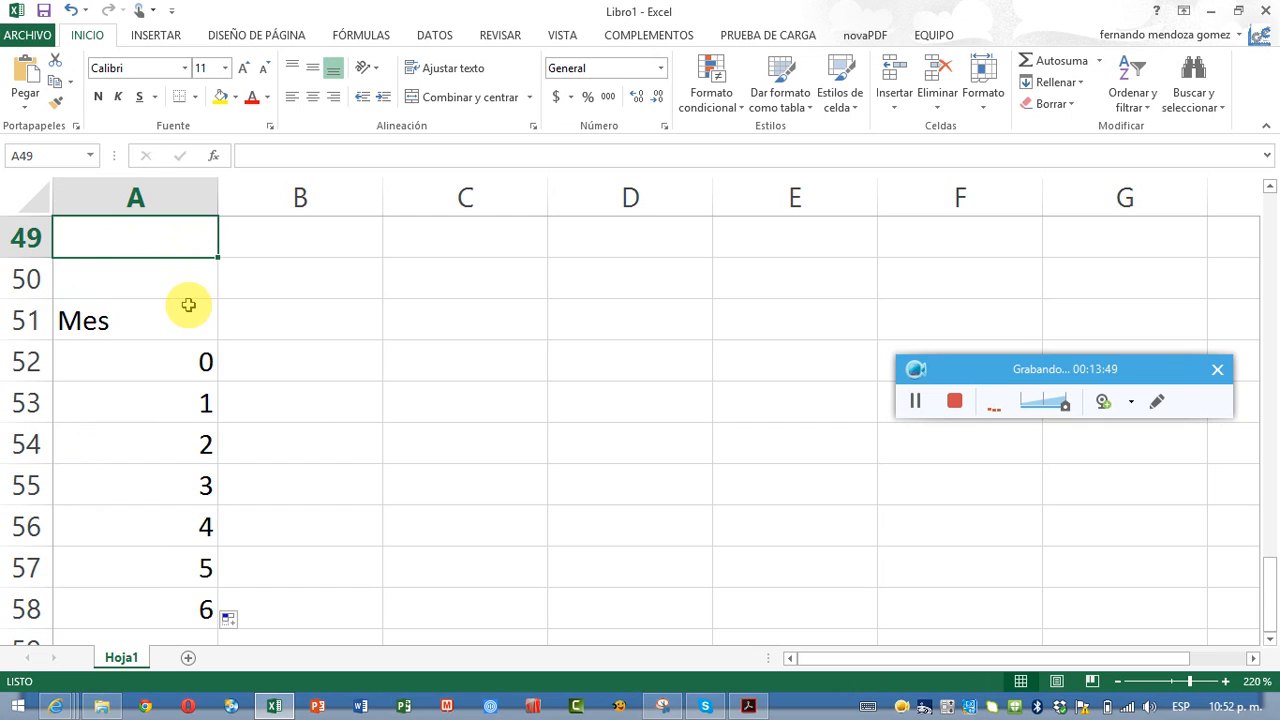
{"action": "type", "text": "Tas"}
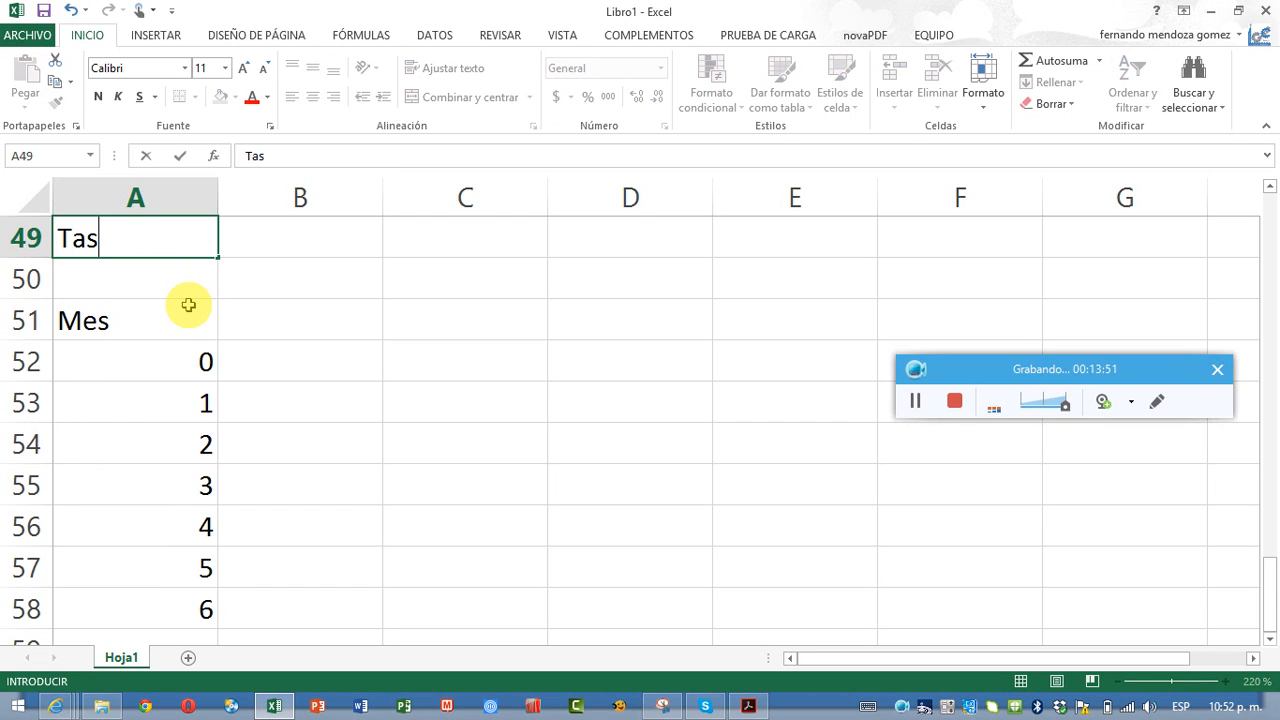
{"action": "type", "text": "a Interés"}
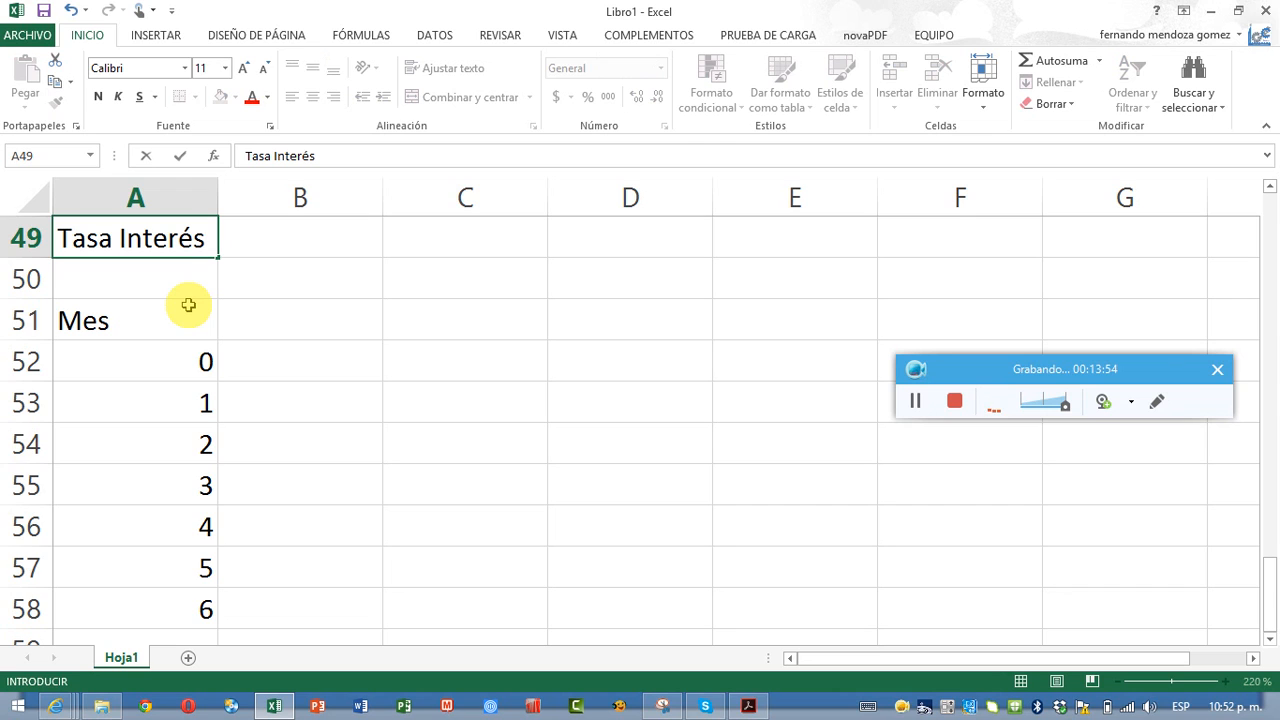
{"action": "key", "text": "Tab"}
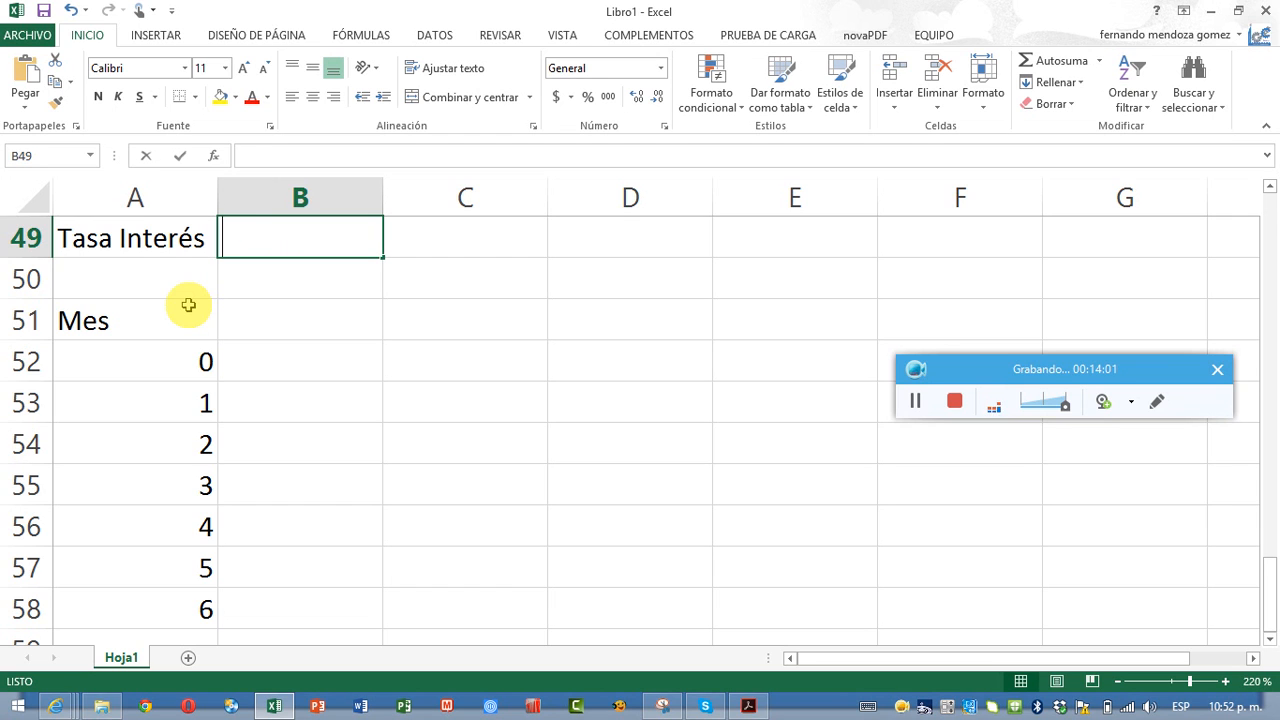
{"action": "type", "text": "0.0"}
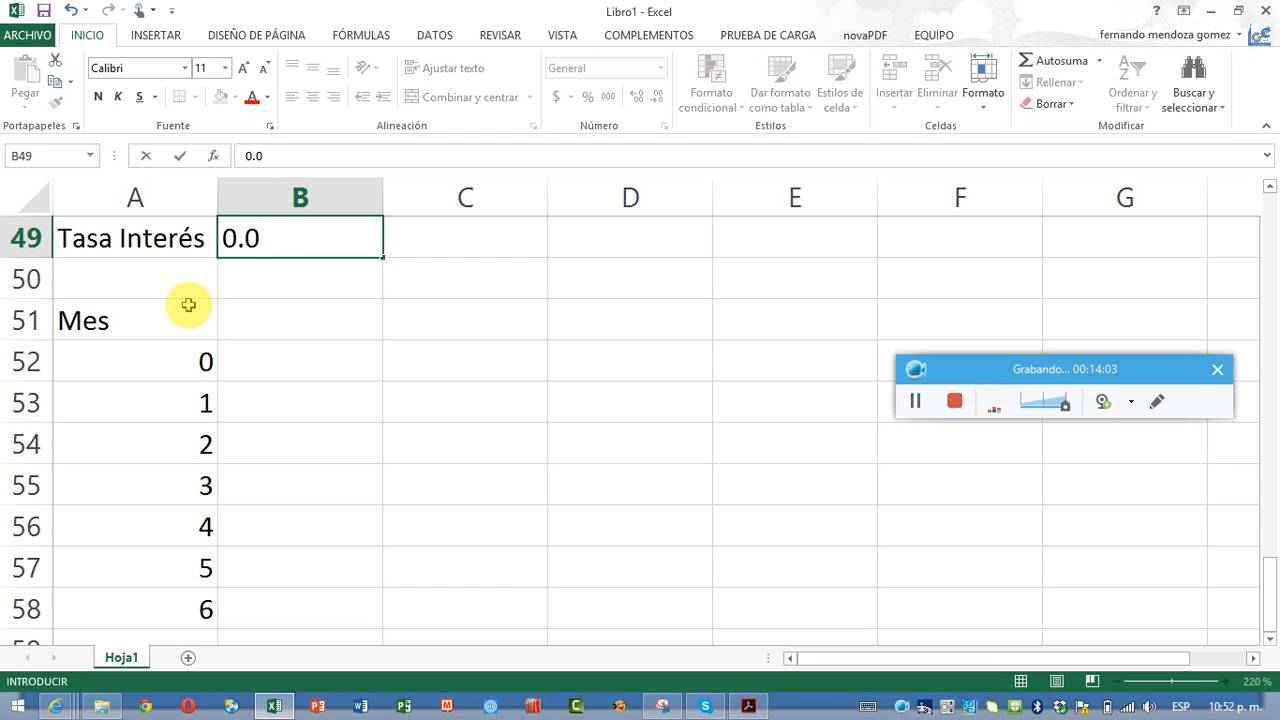
{"action": "type", "text": "1"}
{"action": "key", "text": "Tab"}
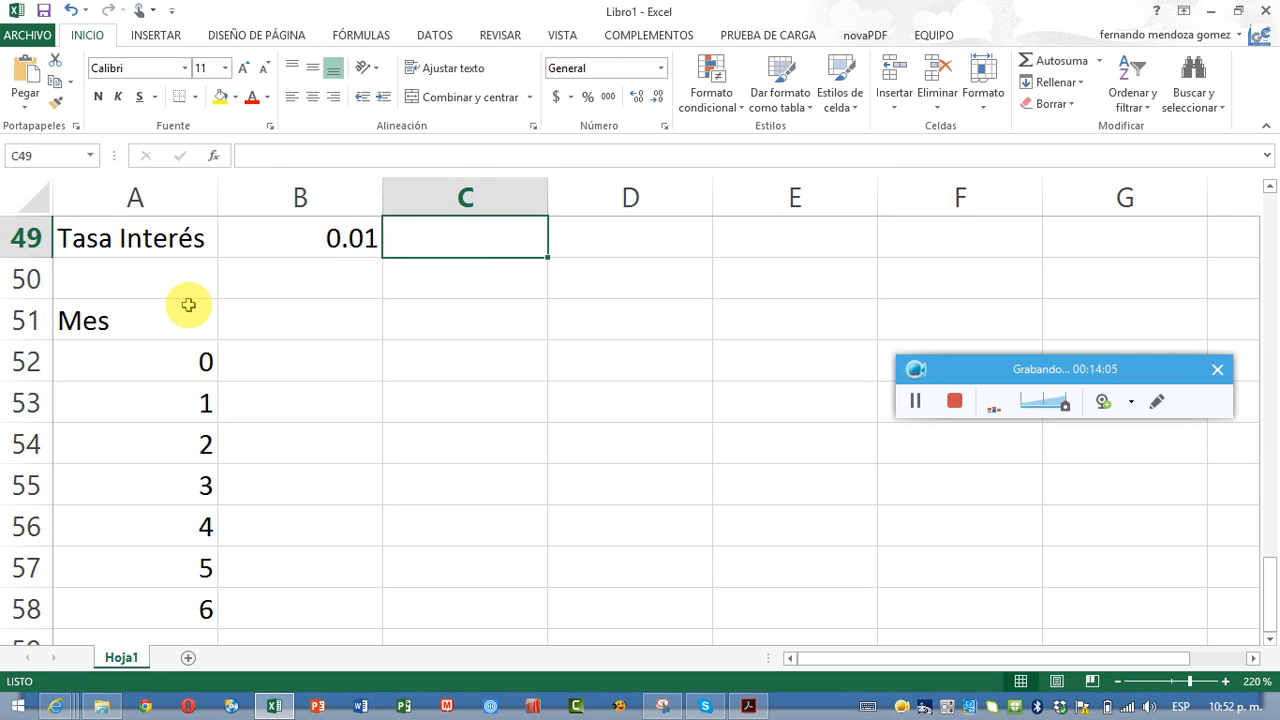
{"action": "key", "text": "Left"}
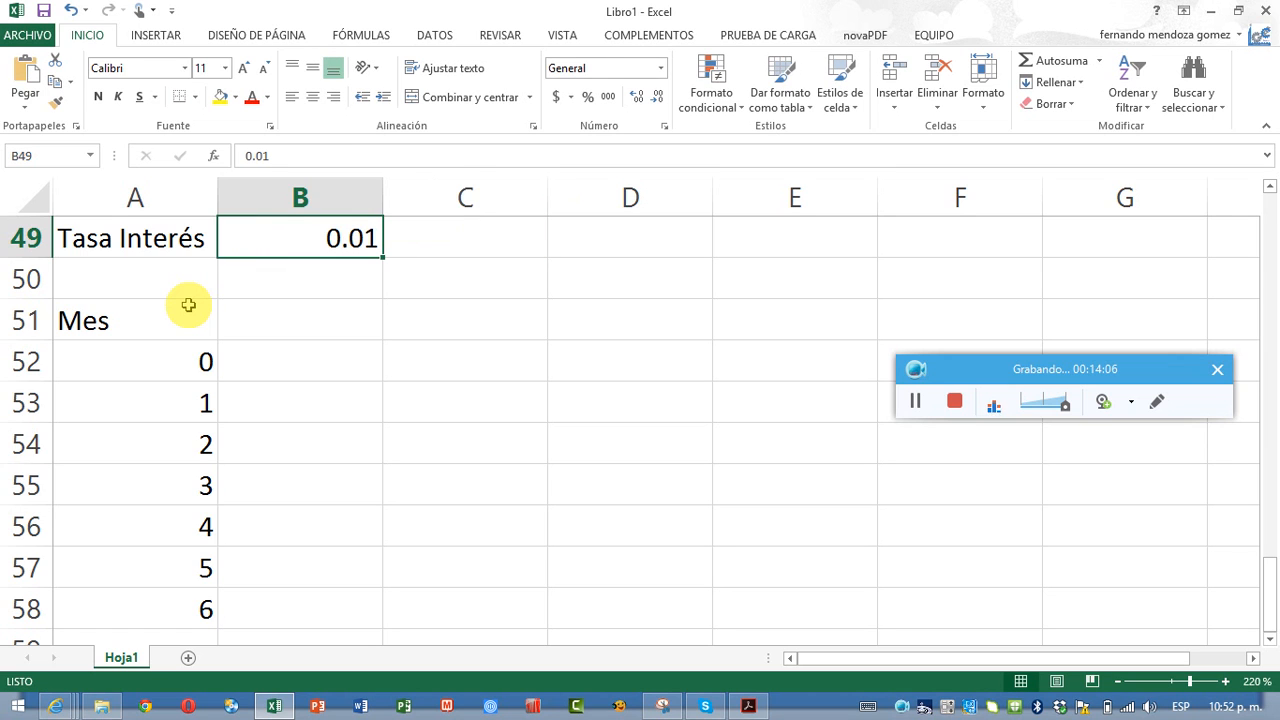
{"action": "left_click", "coordinate": [588, 97]}
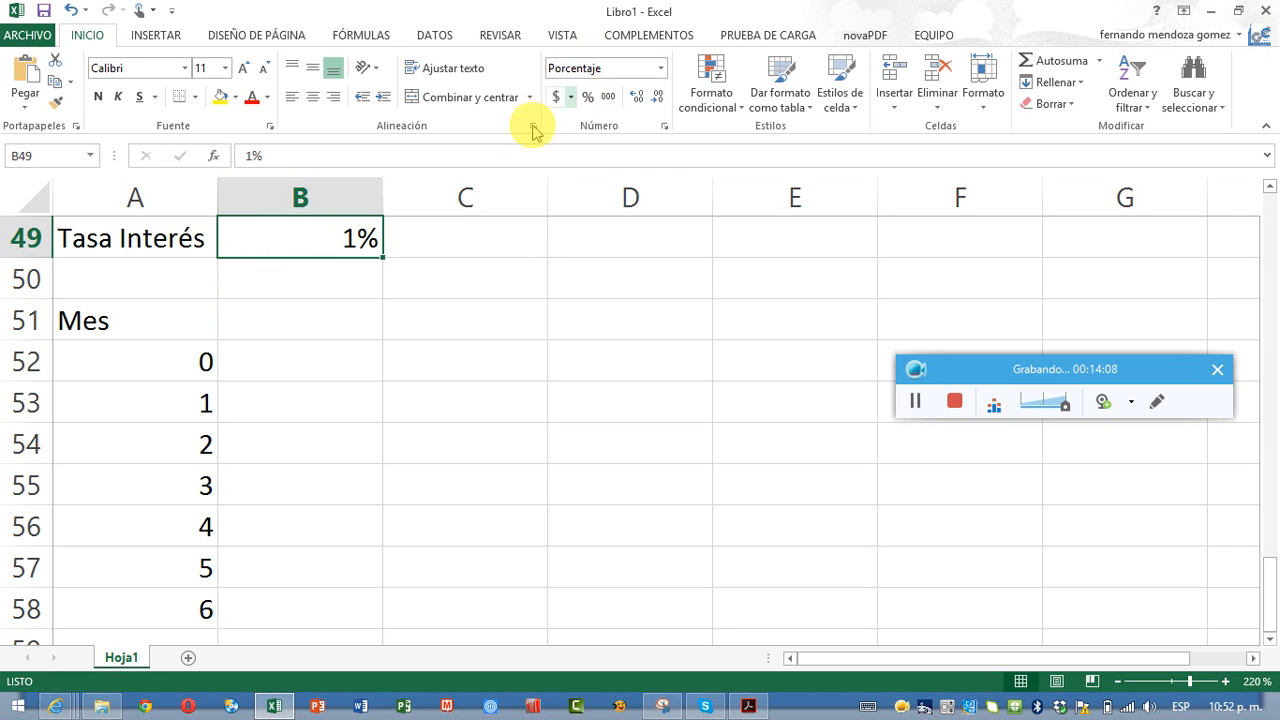
- Label A50 as Mensualidad and enter 1000 in B50, using the accounting number format
{"action": "left_click", "coordinate": [165, 280]}
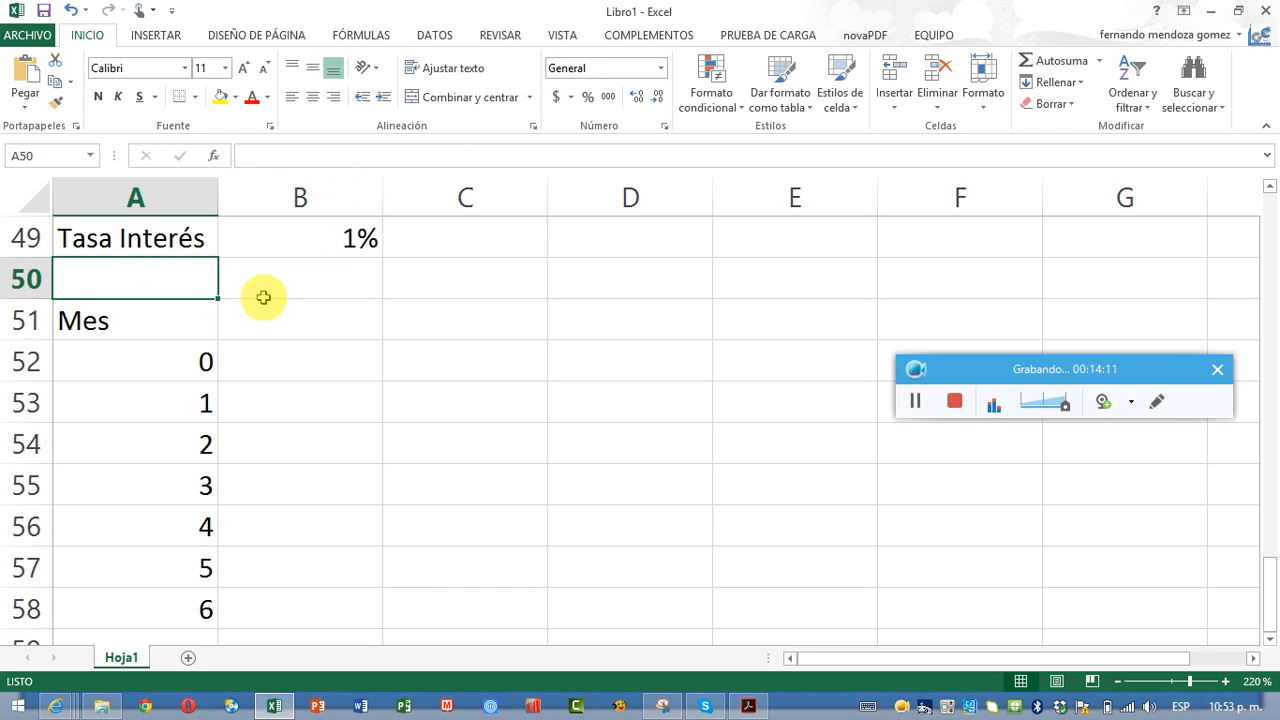
{"action": "type", "text": "Men"}
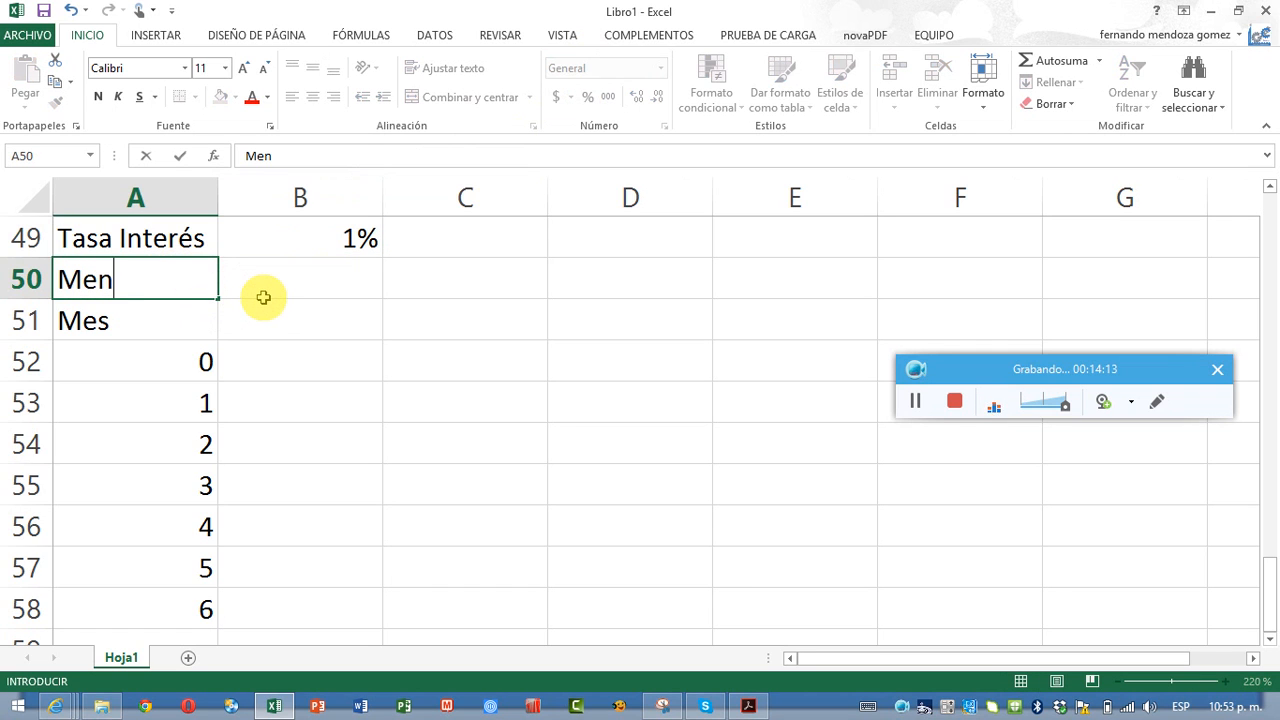
{"action": "type", "text": "sualidad"}
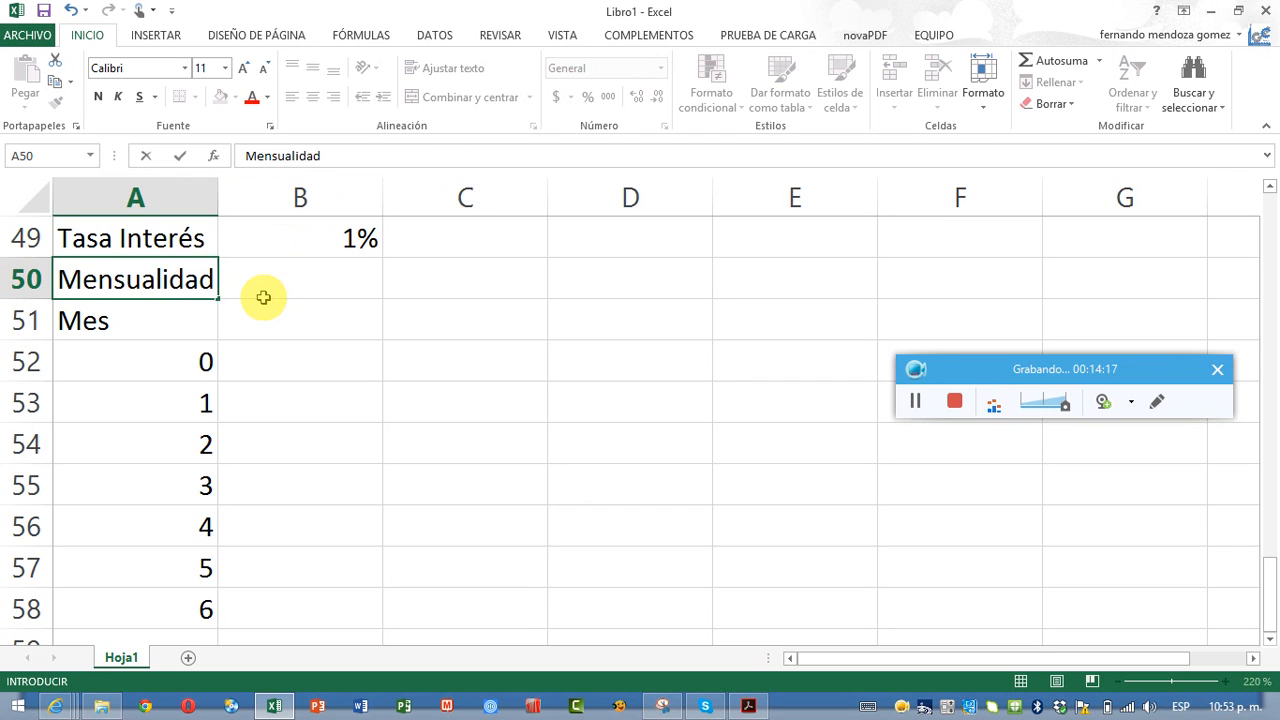
{"action": "left_click", "coordinate": [263, 297]}
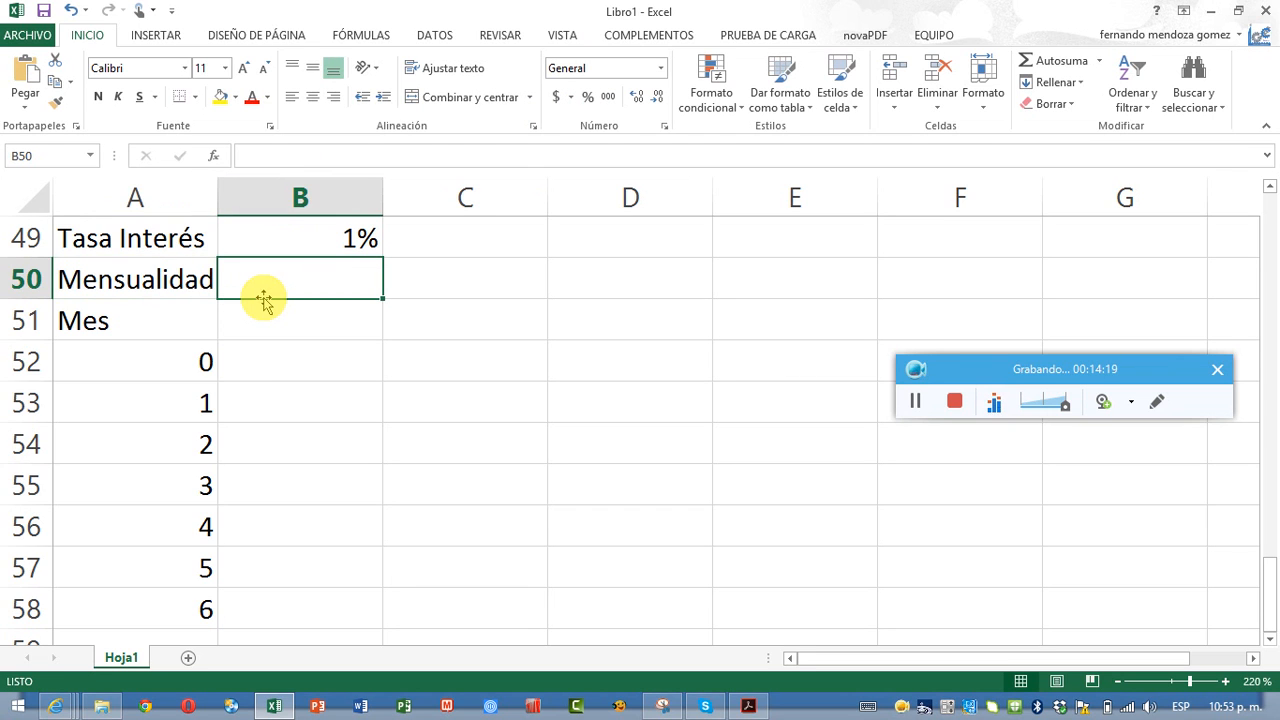
{"action": "type", "text": "1000"}
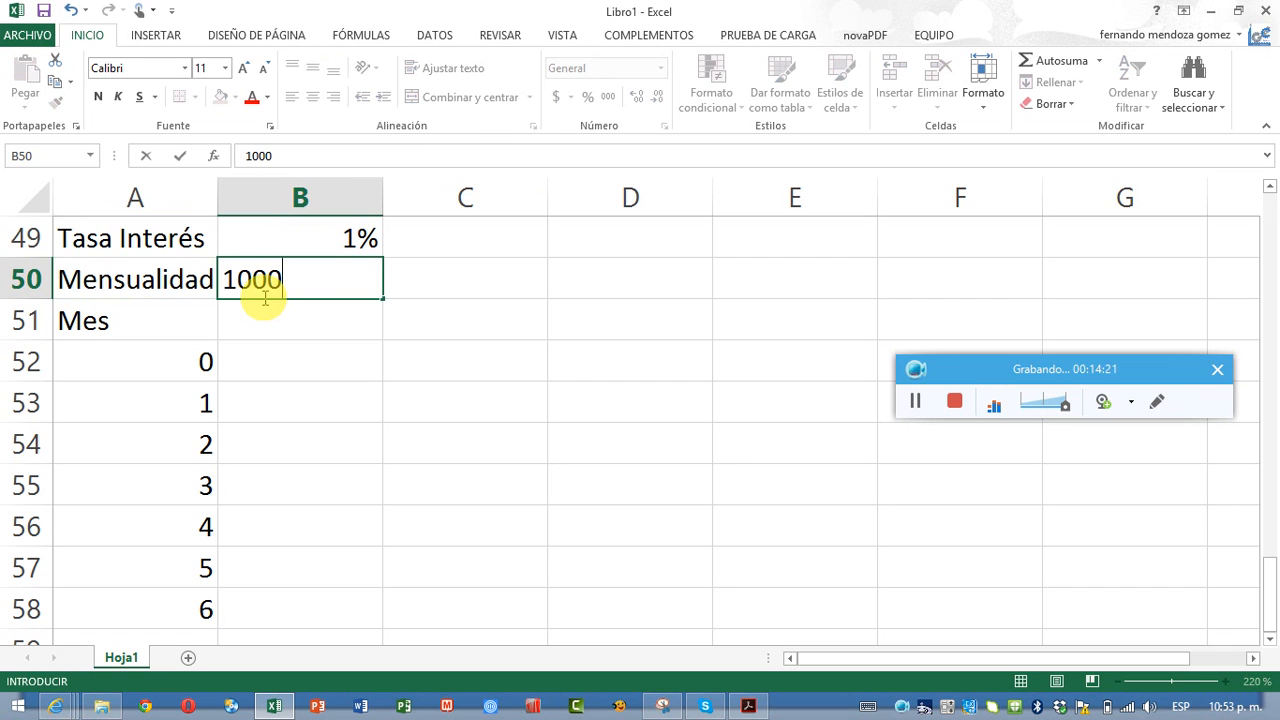
{"action": "key", "text": "Return"}
{"action": "left_click", "coordinate": [263, 297]}
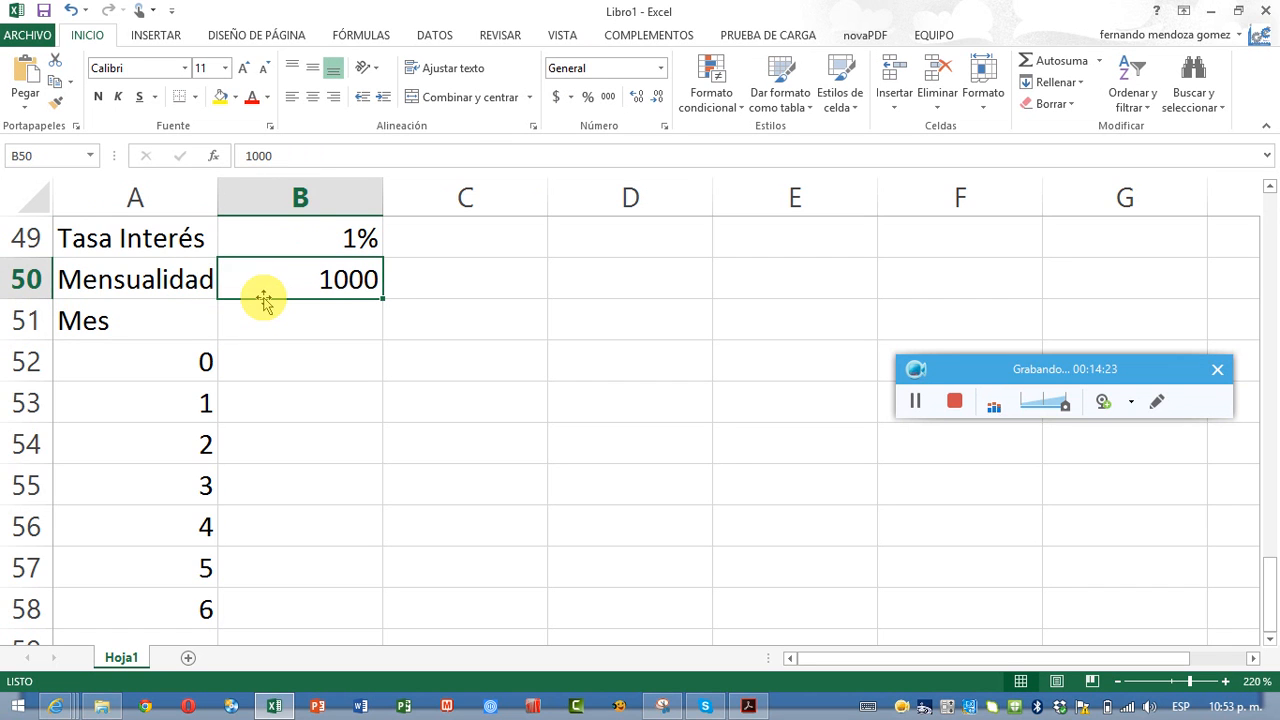
{"action": "left_click", "coordinate": [556, 97]}
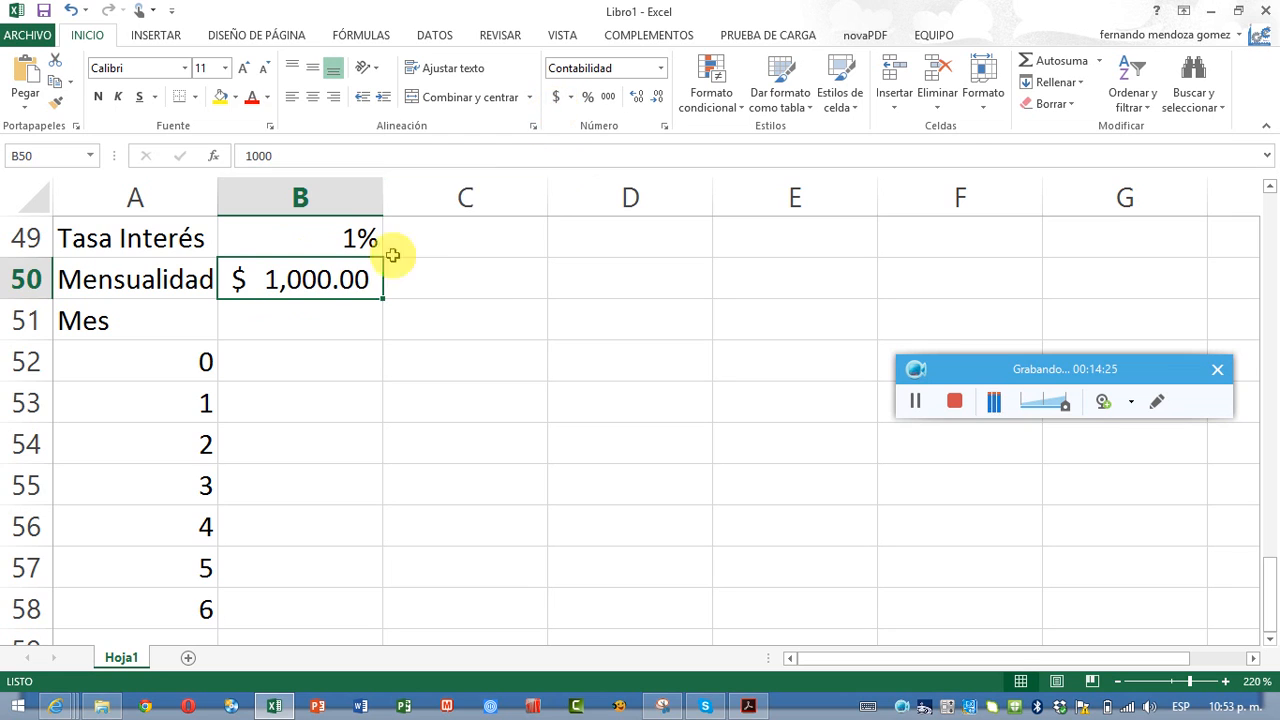
- Add the heading Capital in B51 and enter 0 as the capital for month 0 in B52
{"action": "left_click", "coordinate": [291, 360]}
{"action": "left_click", "coordinate": [297, 321]}
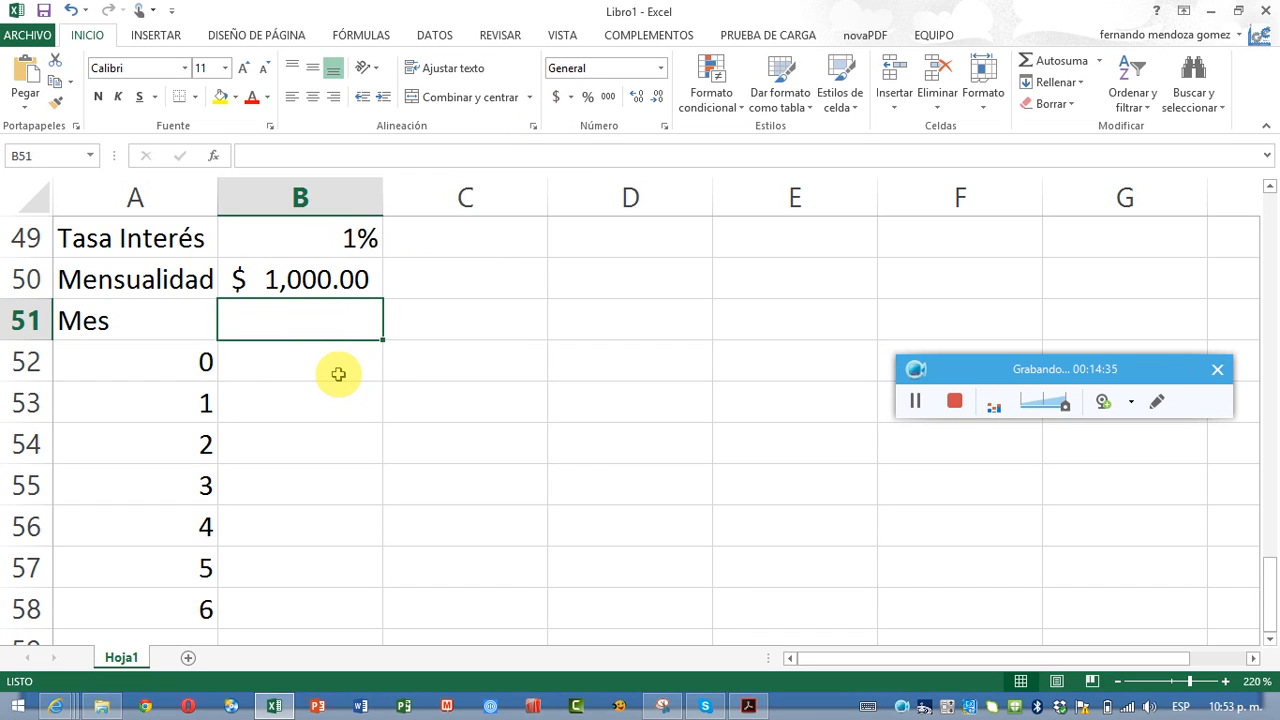
{"action": "type", "text": "Capit"}
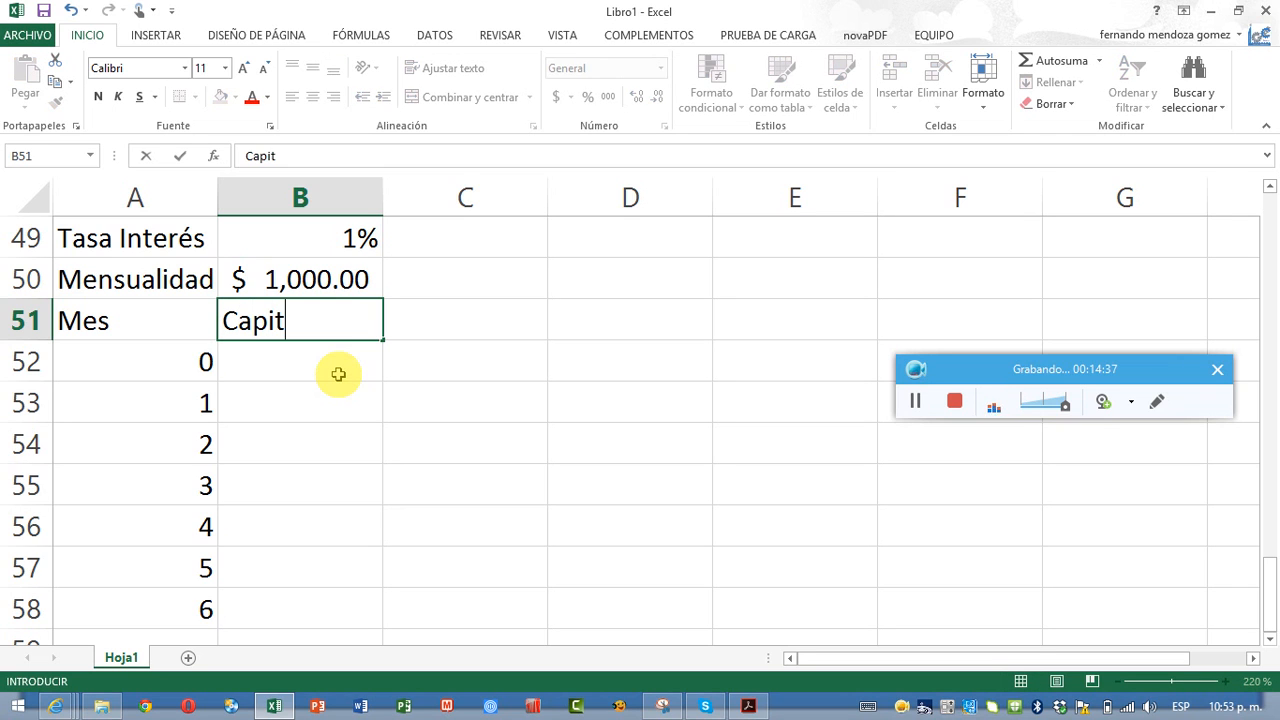
{"action": "type", "text": "al"}
{"action": "key", "text": "Tab"}
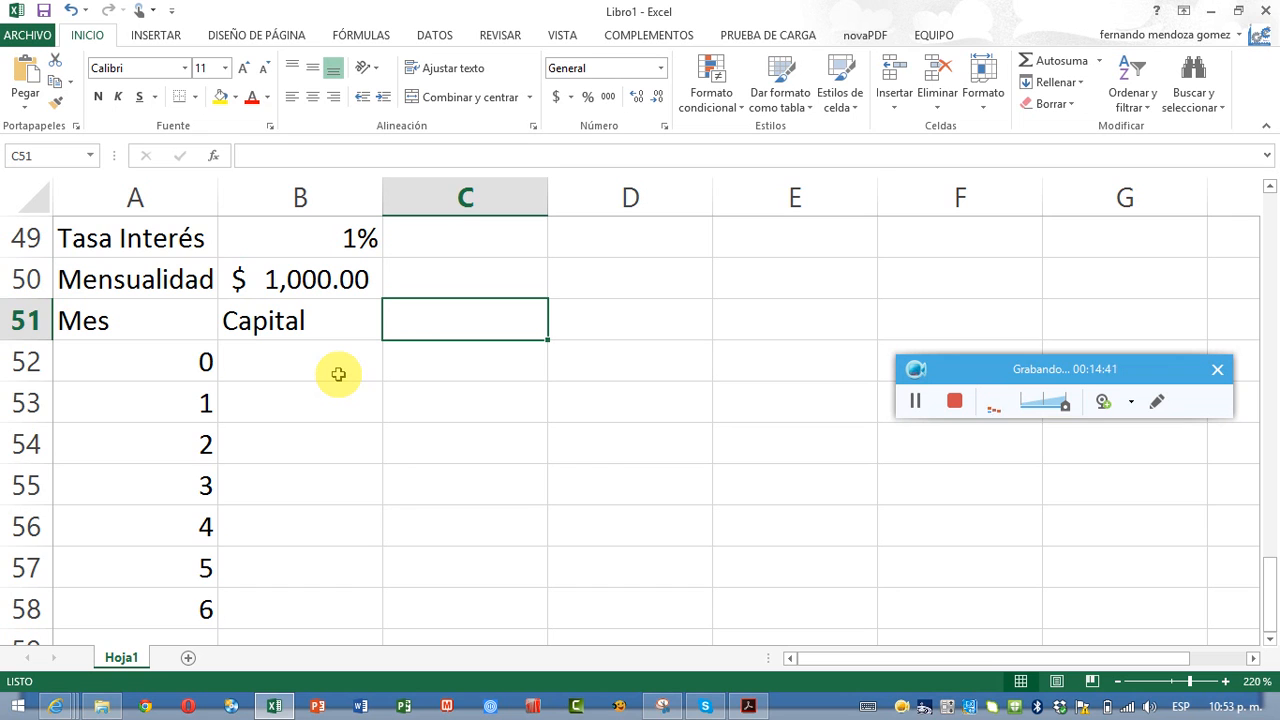
{"action": "key", "text": "Down"}
{"action": "left_click", "coordinate": [338, 374]}
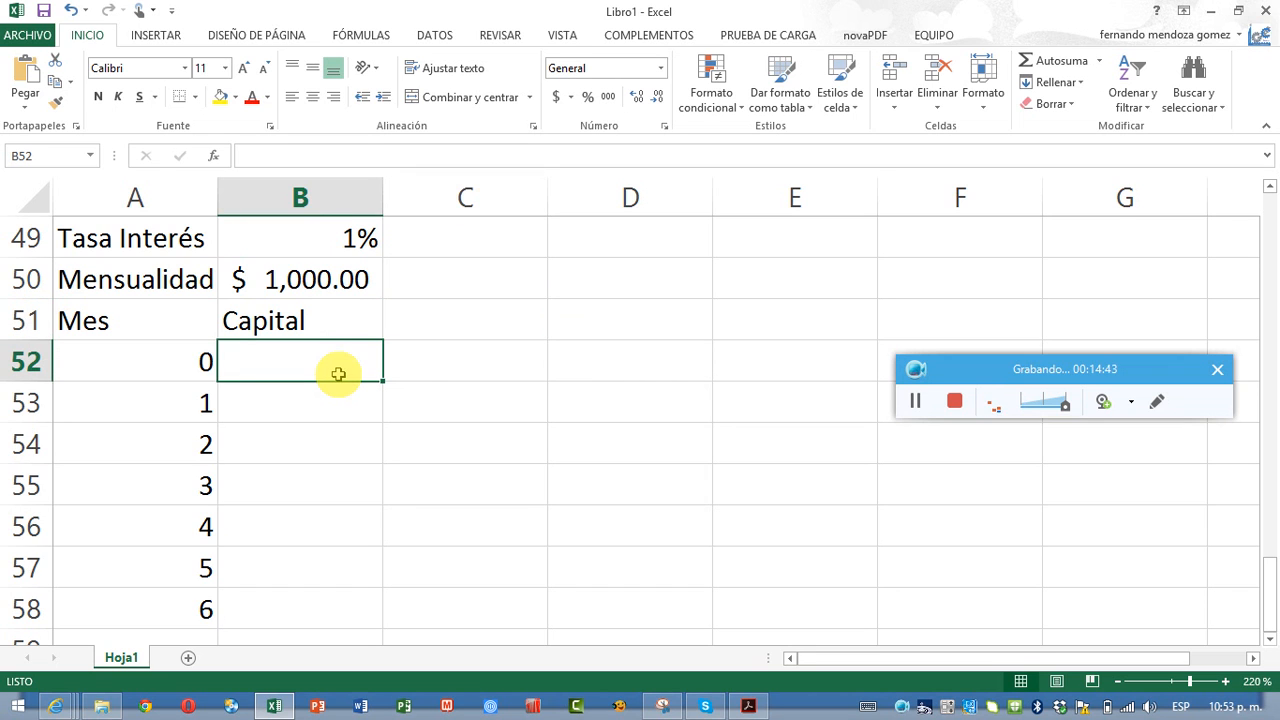
{"action": "type", "text": "0"}
{"action": "key", "text": "Tab"}
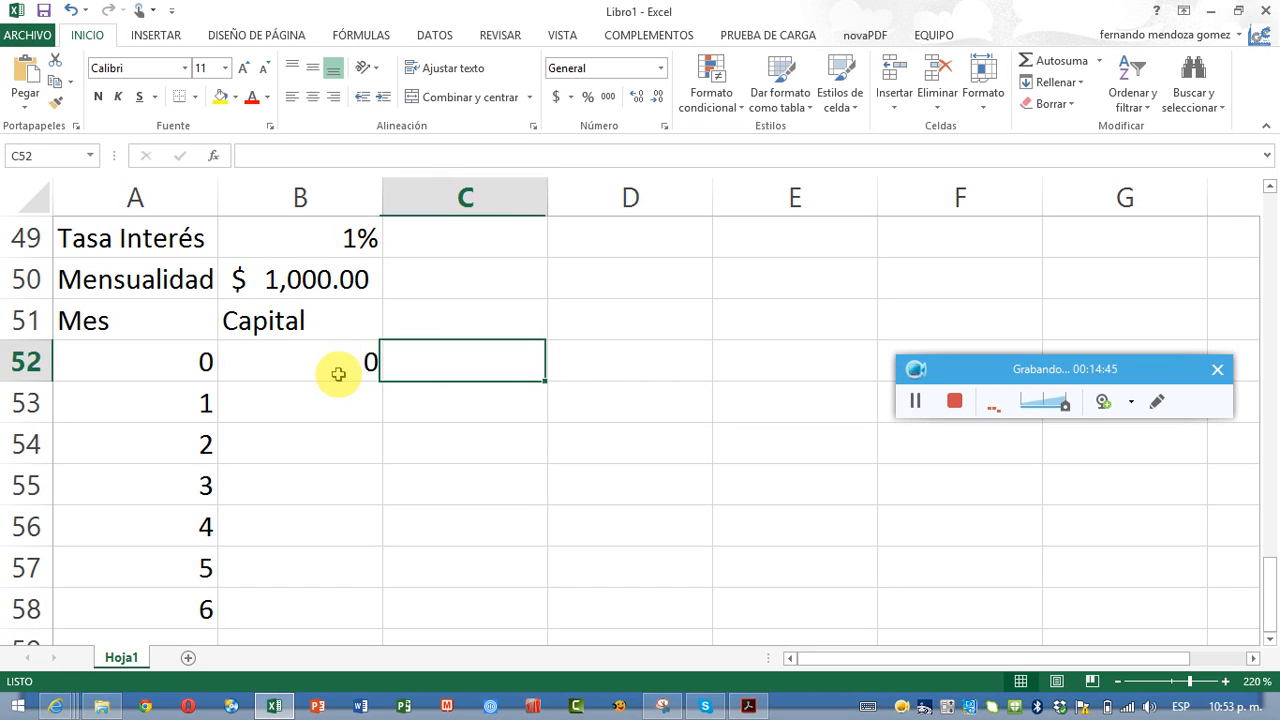
- Add the heading Mensualidad in C51 and enter 0 as the payment for month 0 in C52
{"action": "key", "text": "Up"}
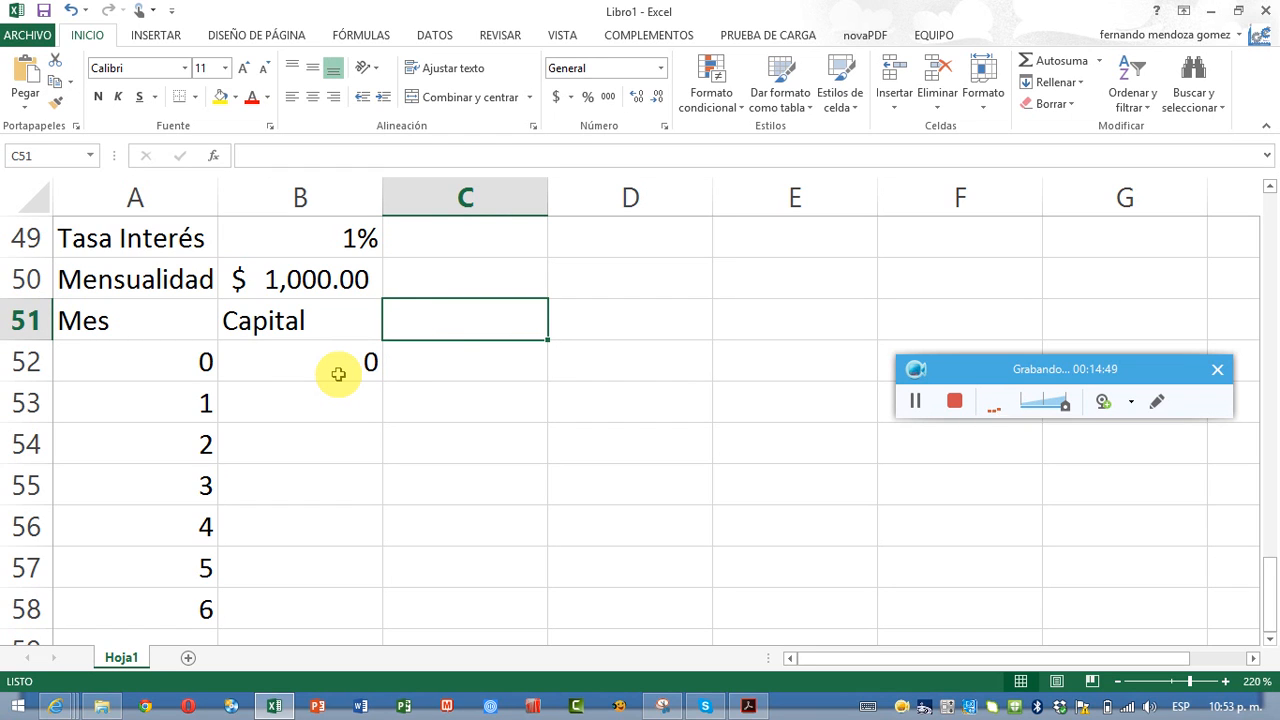
{"action": "type", "text": "Me"}
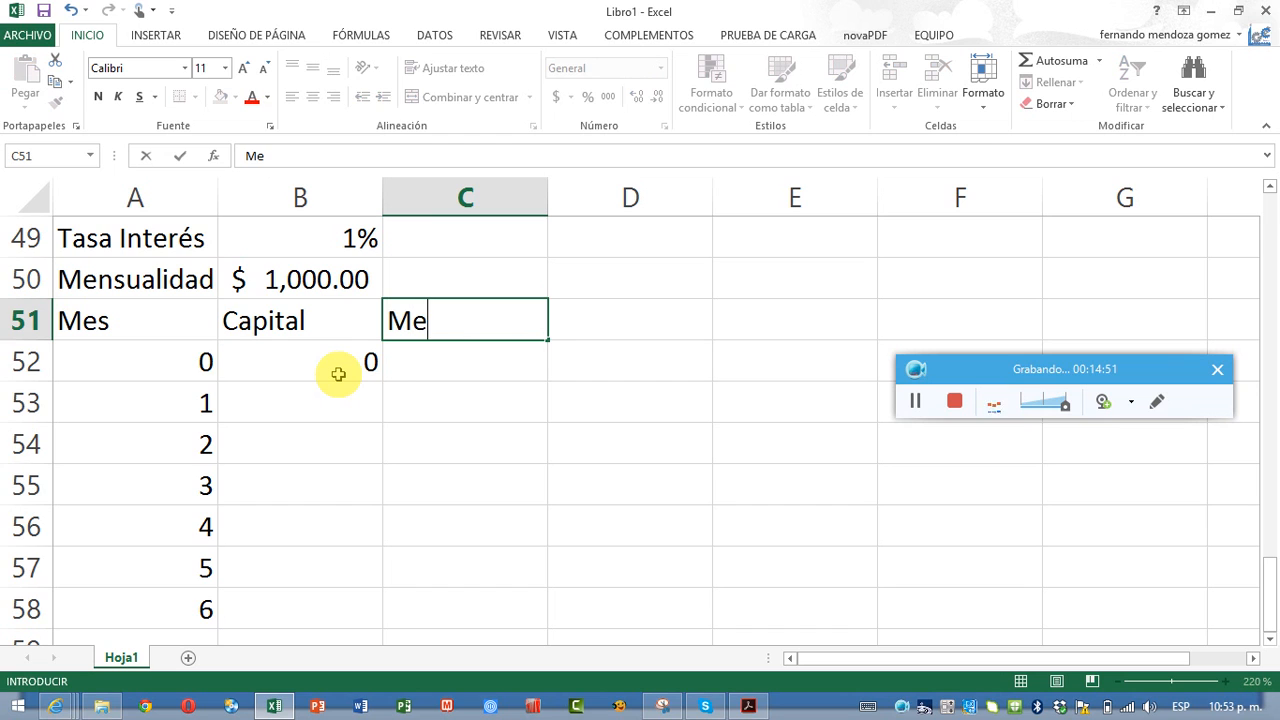
{"action": "type", "text": "nsualidad"}
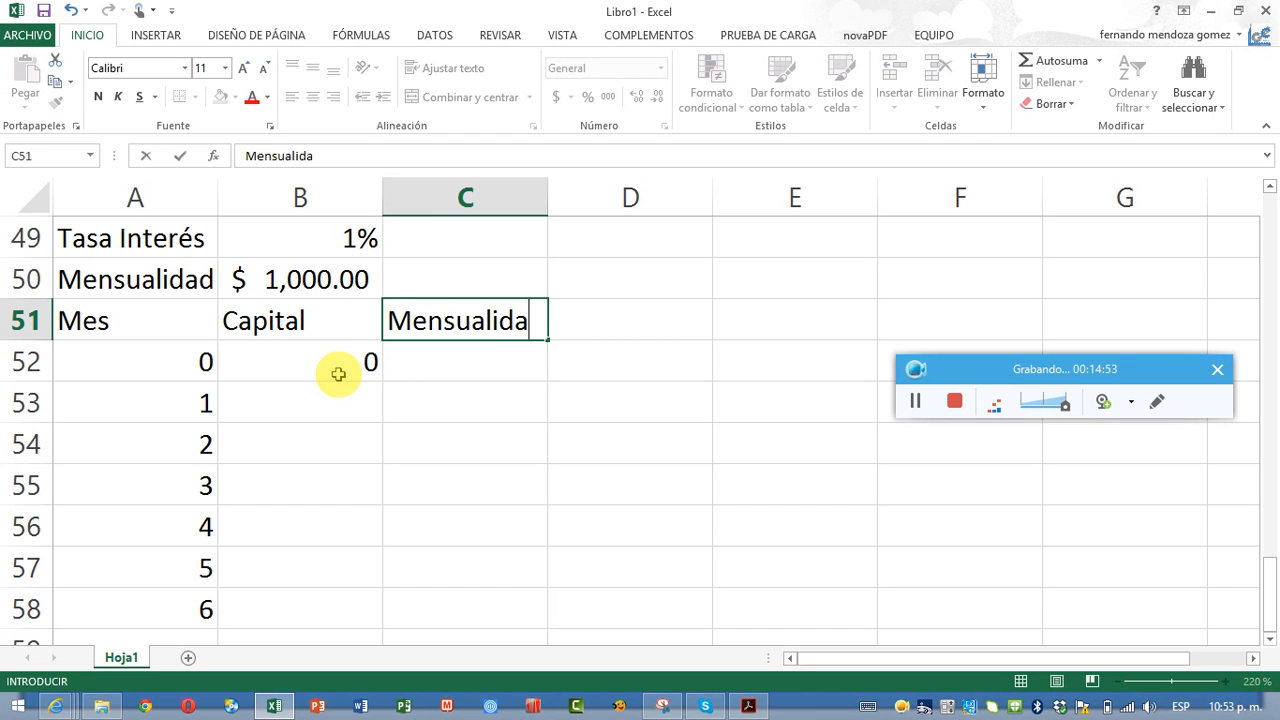
{"action": "key", "text": "Return"}
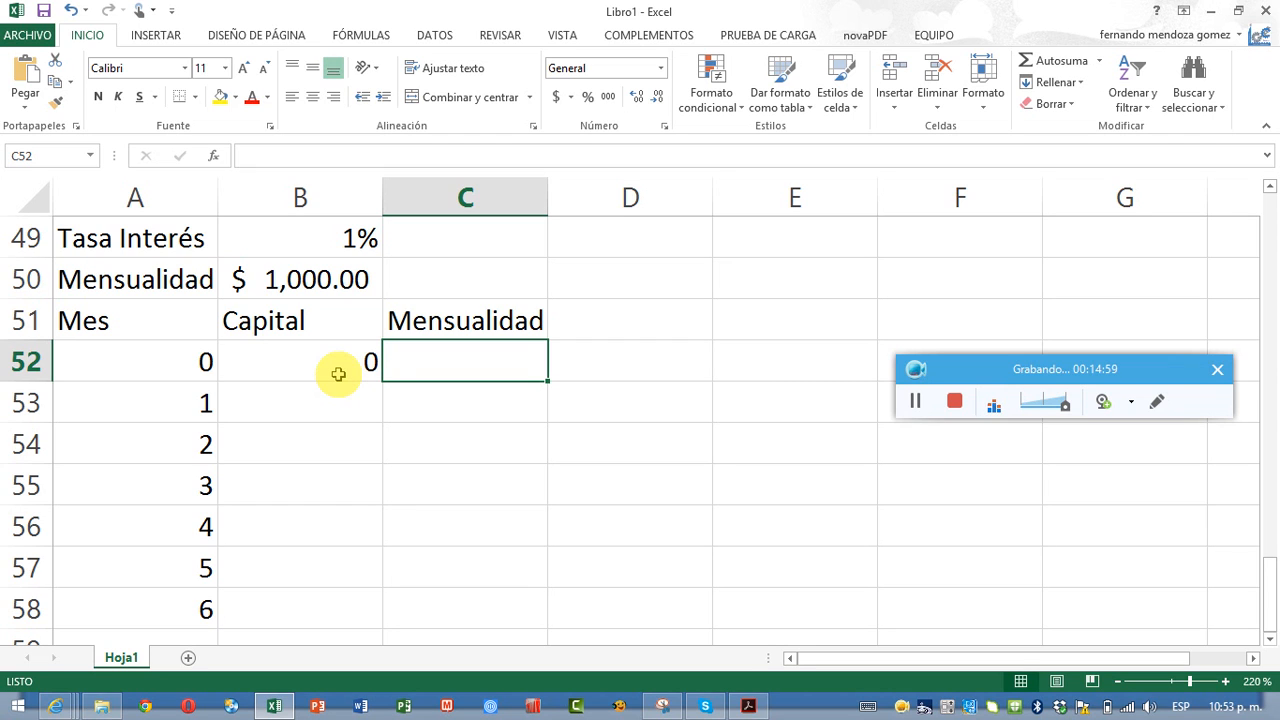
{"action": "type", "text": "0"}
{"action": "key", "text": "Tab"}
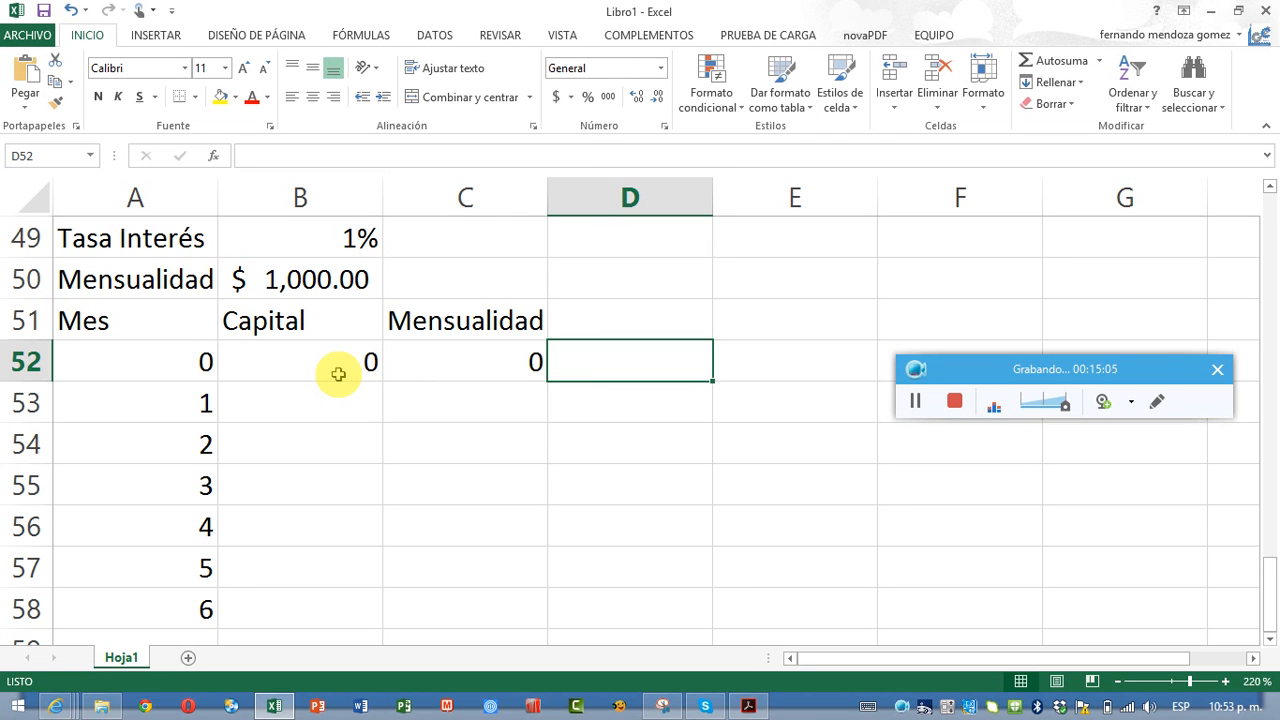
- Add the heading Interés in D51 and enter 0 as the interest for month 0 in D52
{"action": "key", "text": "Up"}
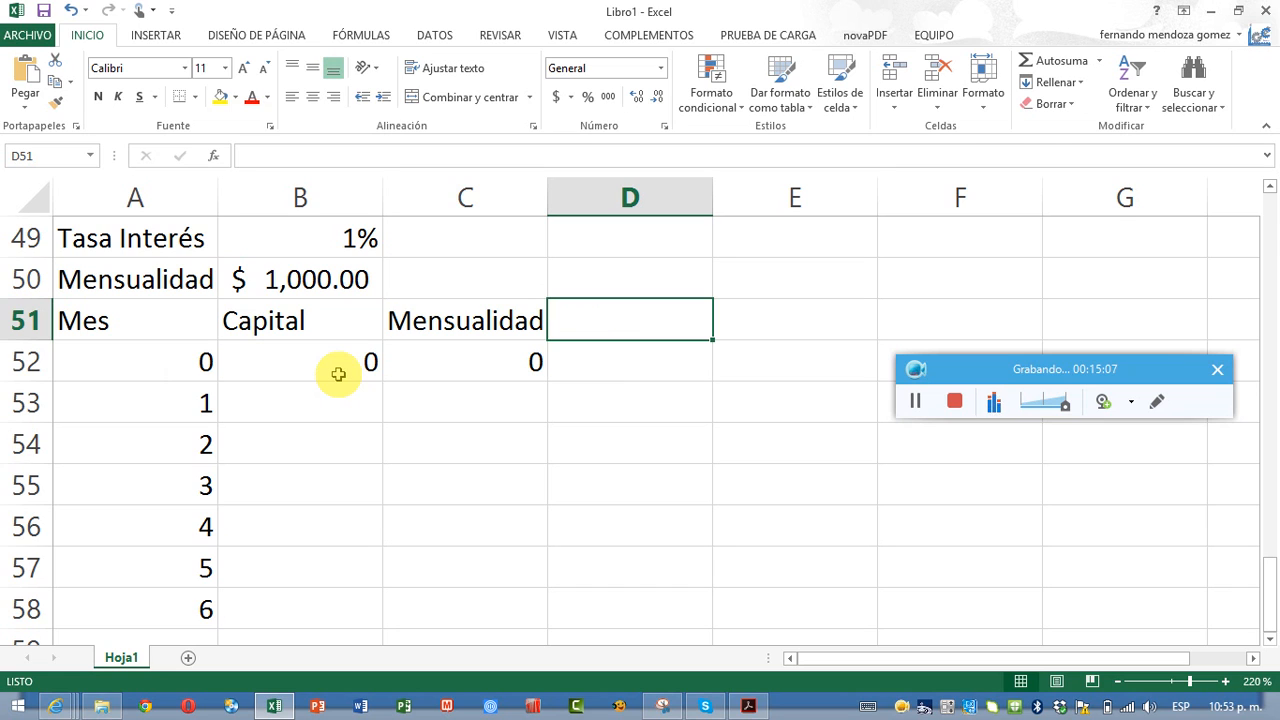
{"action": "type", "text": "In"}
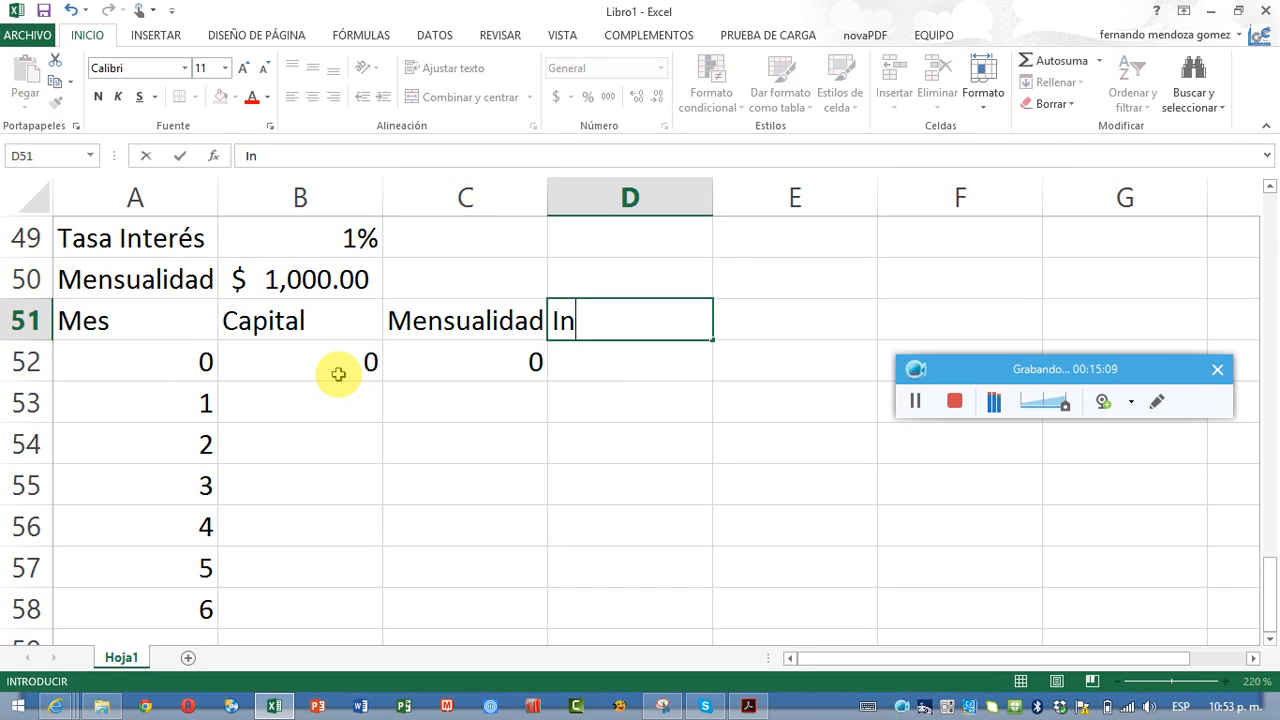
{"action": "type", "text": "terés"}
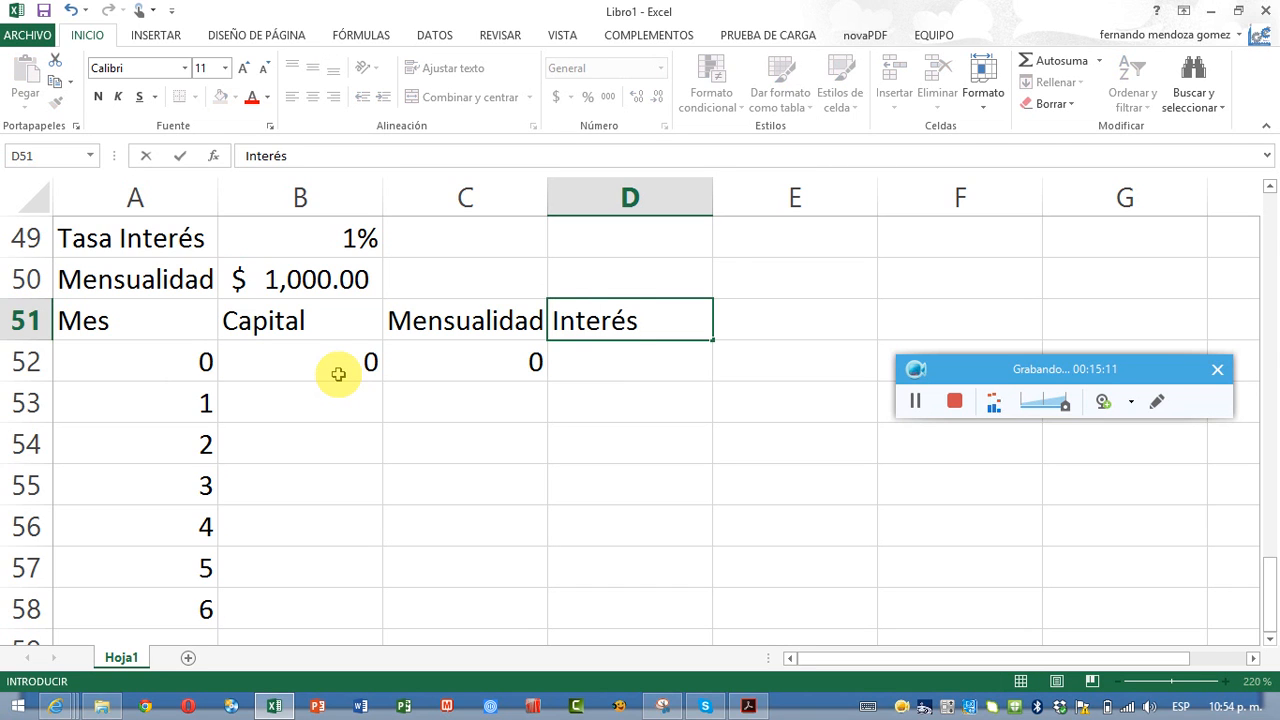
{"action": "key", "text": "Return"}
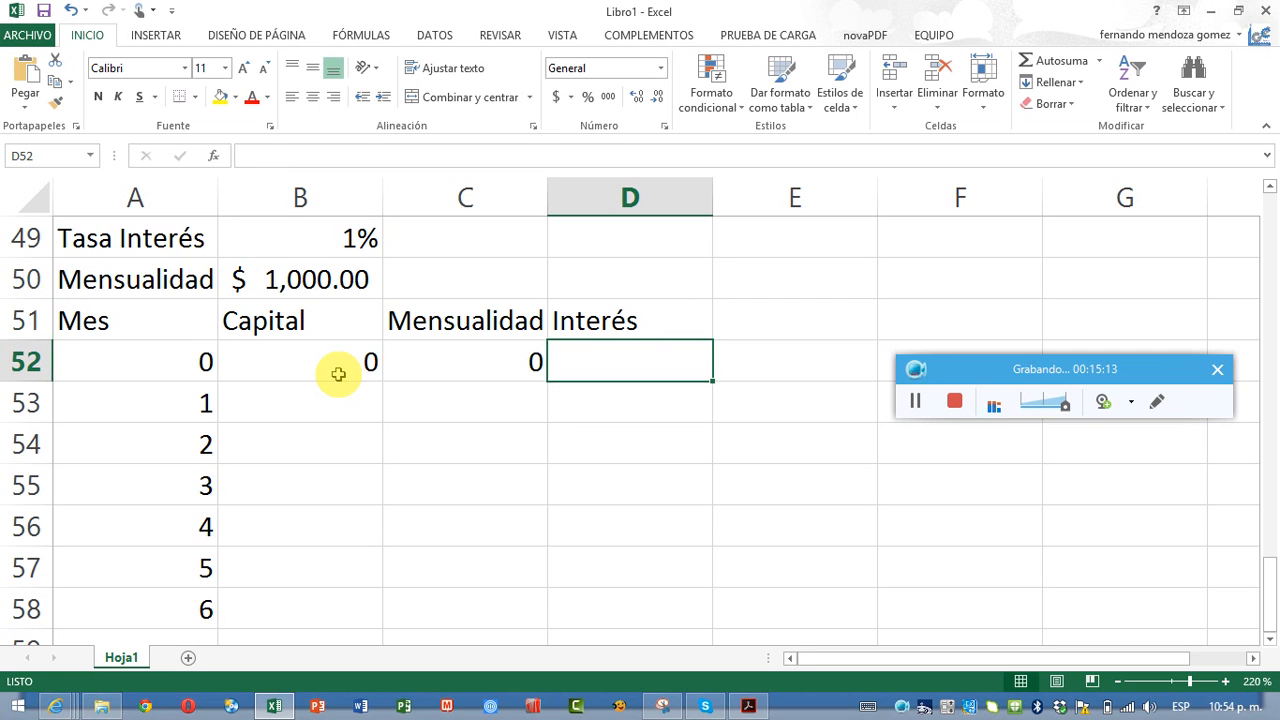
{"action": "type", "text": "0"}
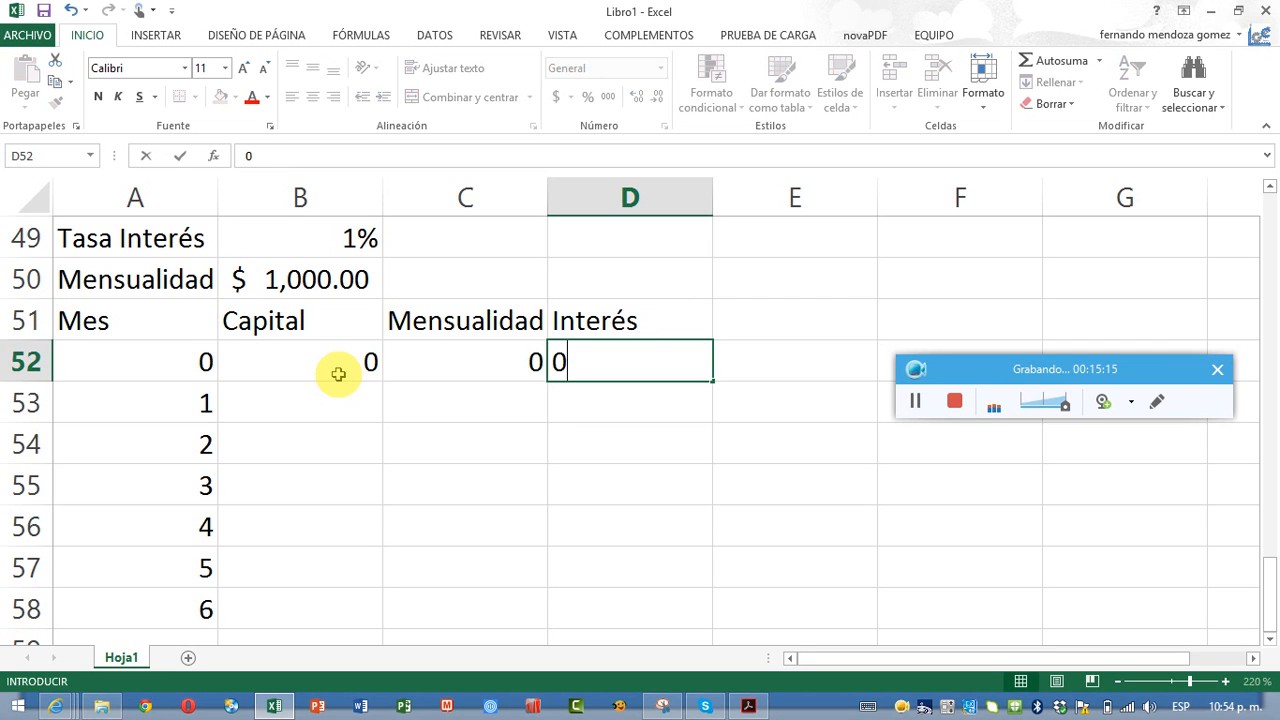
{"action": "key", "text": "Tab"}
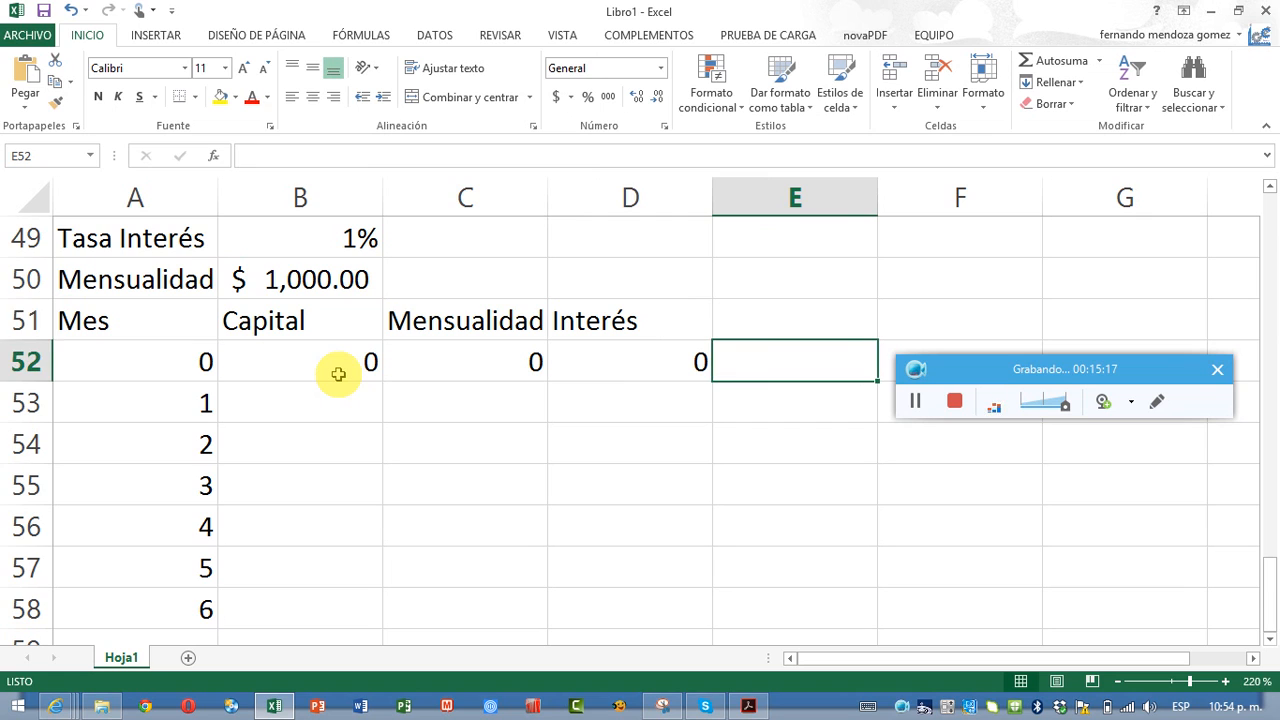
- Add the heading Monto in E51
{"action": "key", "text": "Up"}
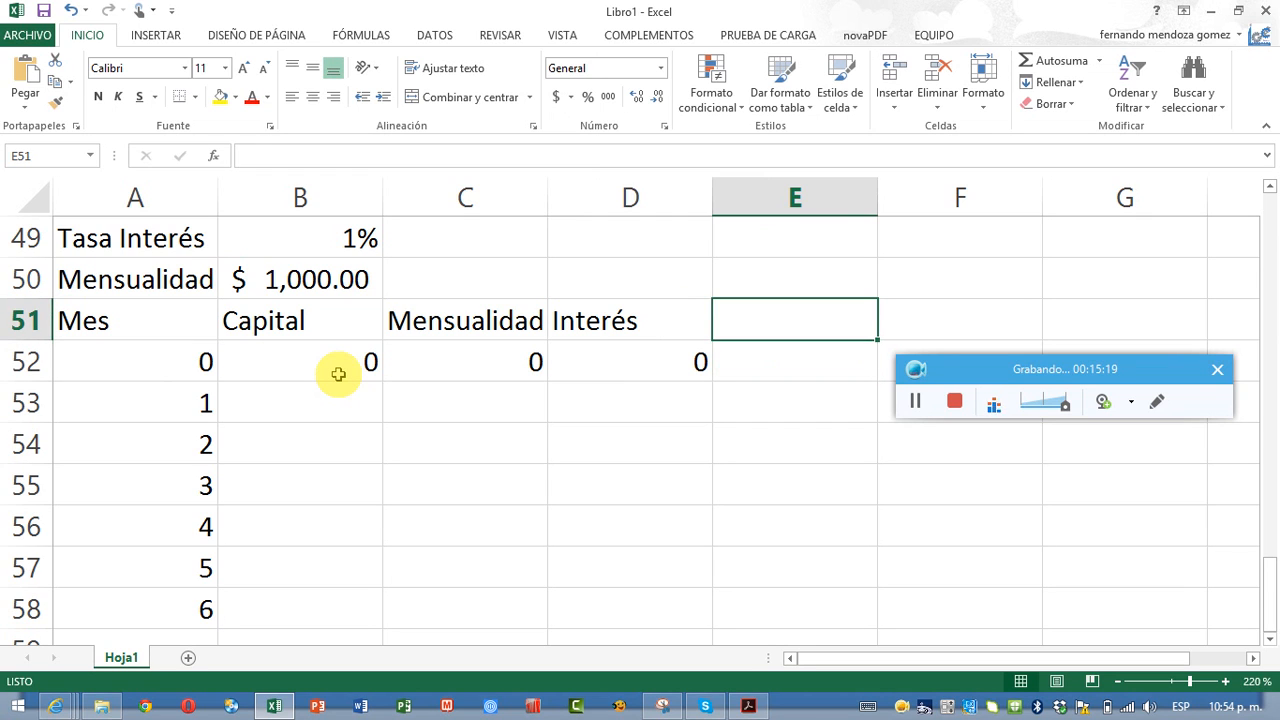
{"action": "type", "text": "Monto"}
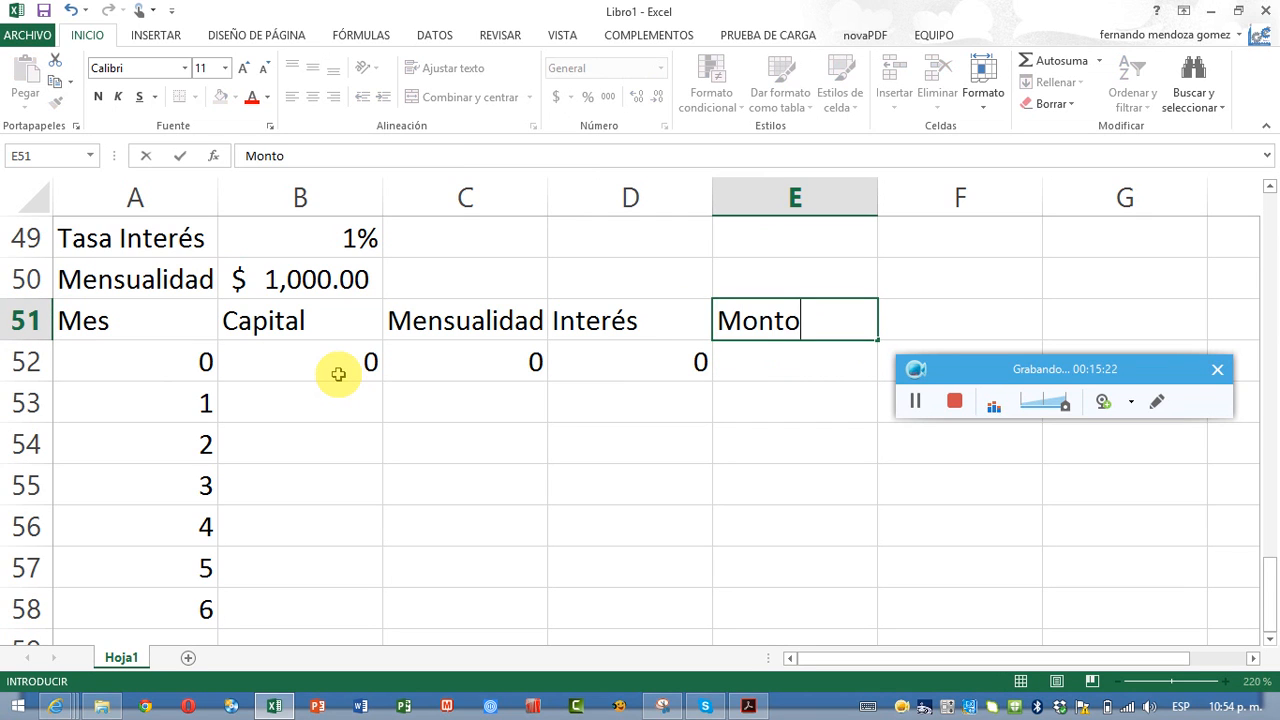
{"action": "key", "text": "Return"}
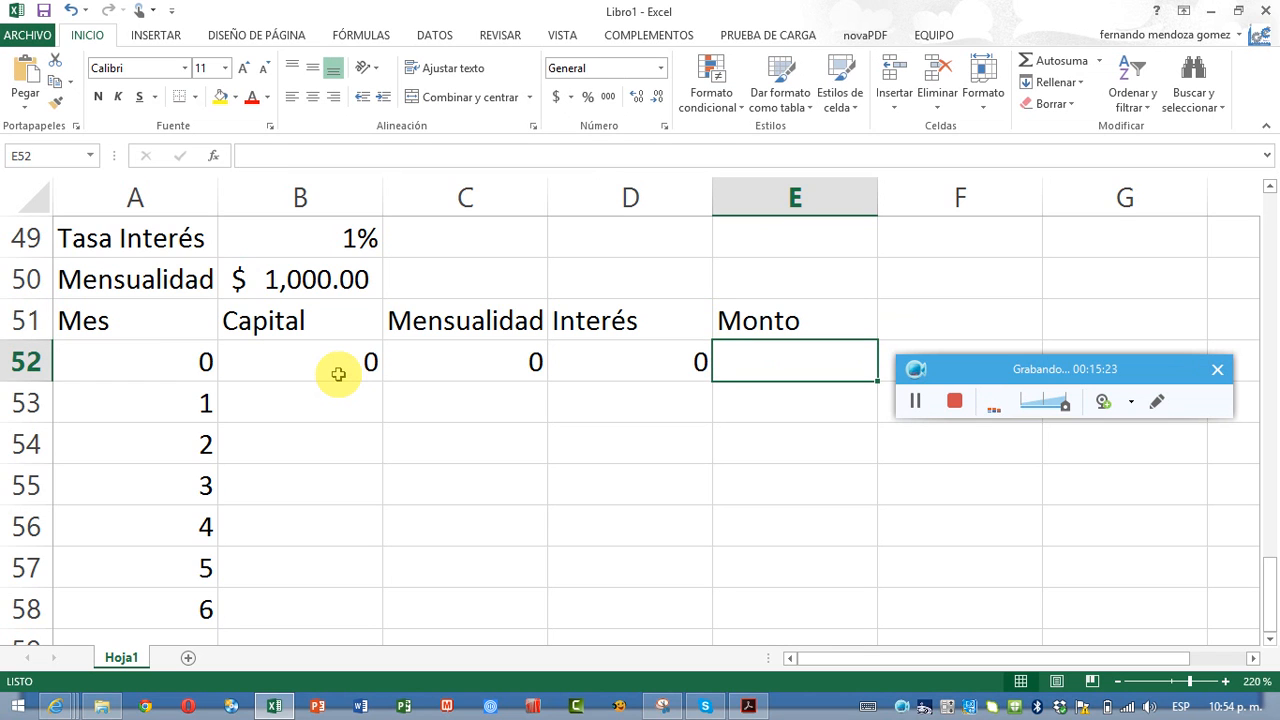
- Calculate the month 0 Monto in E52 as capital plus payment plus interest with =B52+C52+D52
{"action": "type", "text": "="}
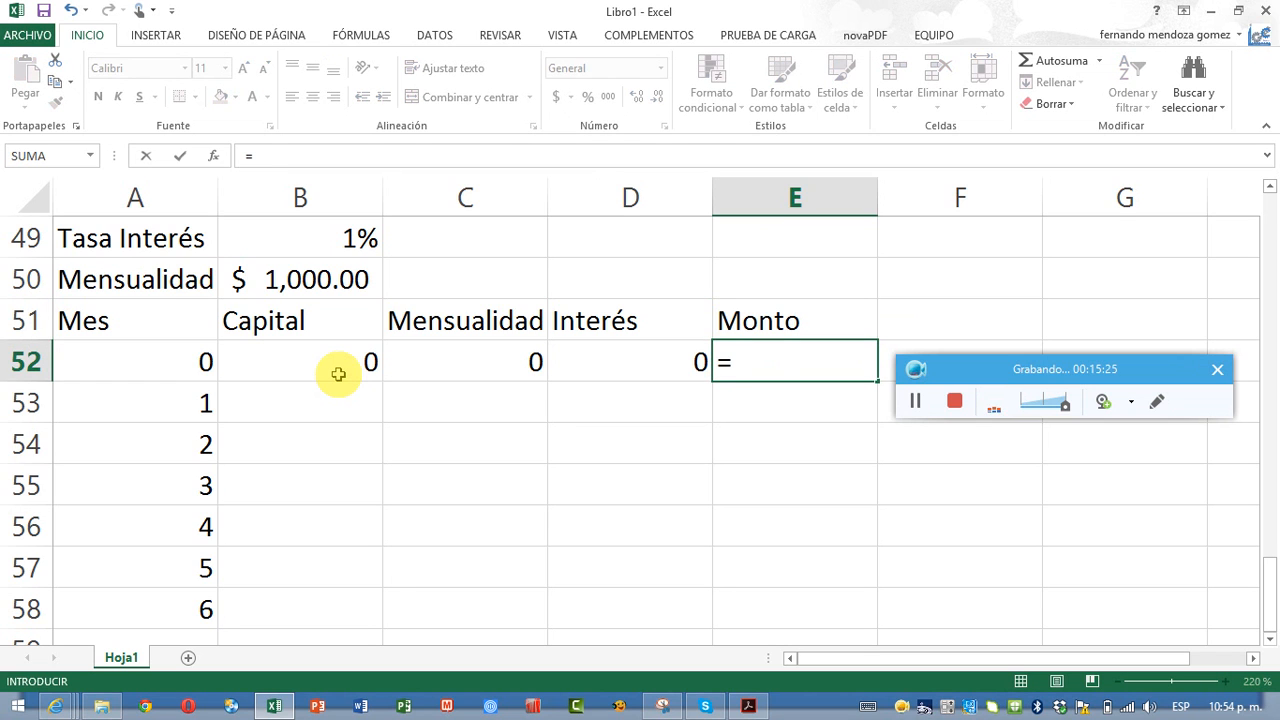
{"action": "key", "text": "Left"}
{"action": "key", "text": "Left"}
{"action": "key", "text": "Left"}
{"action": "type", "text": "+"}
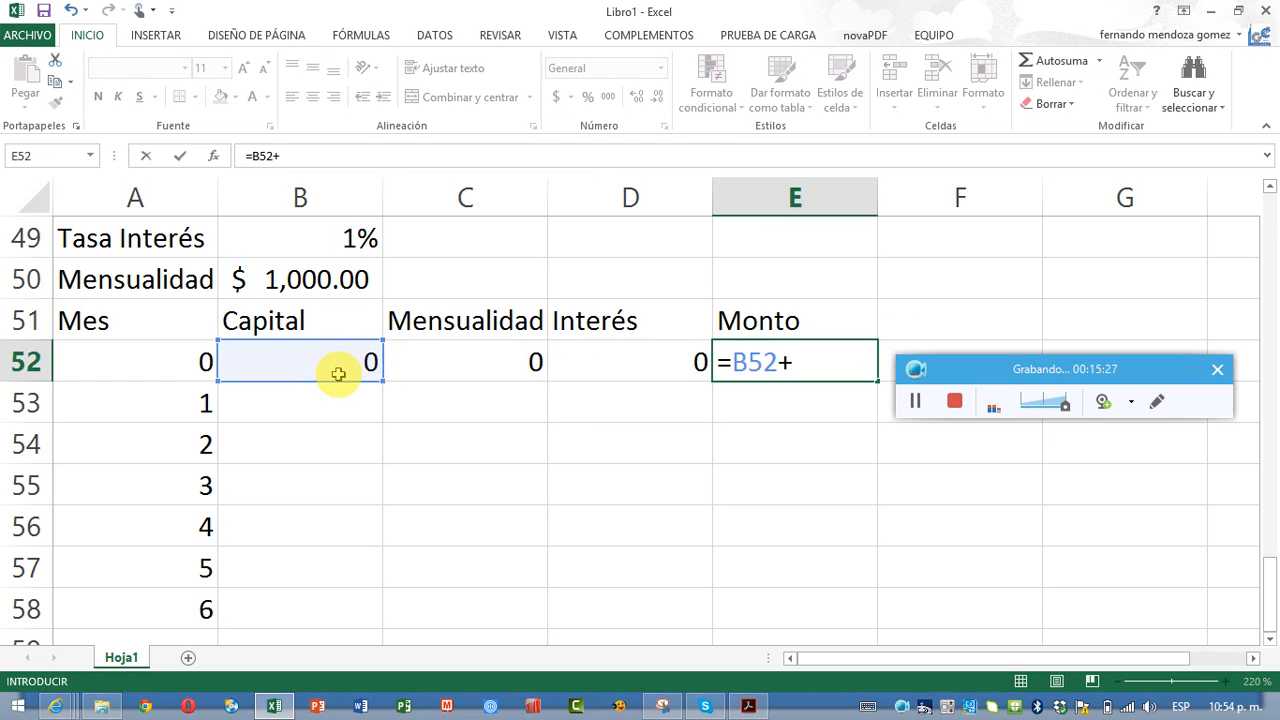
{"action": "key", "text": "Left"}
{"action": "key", "text": "Left"}
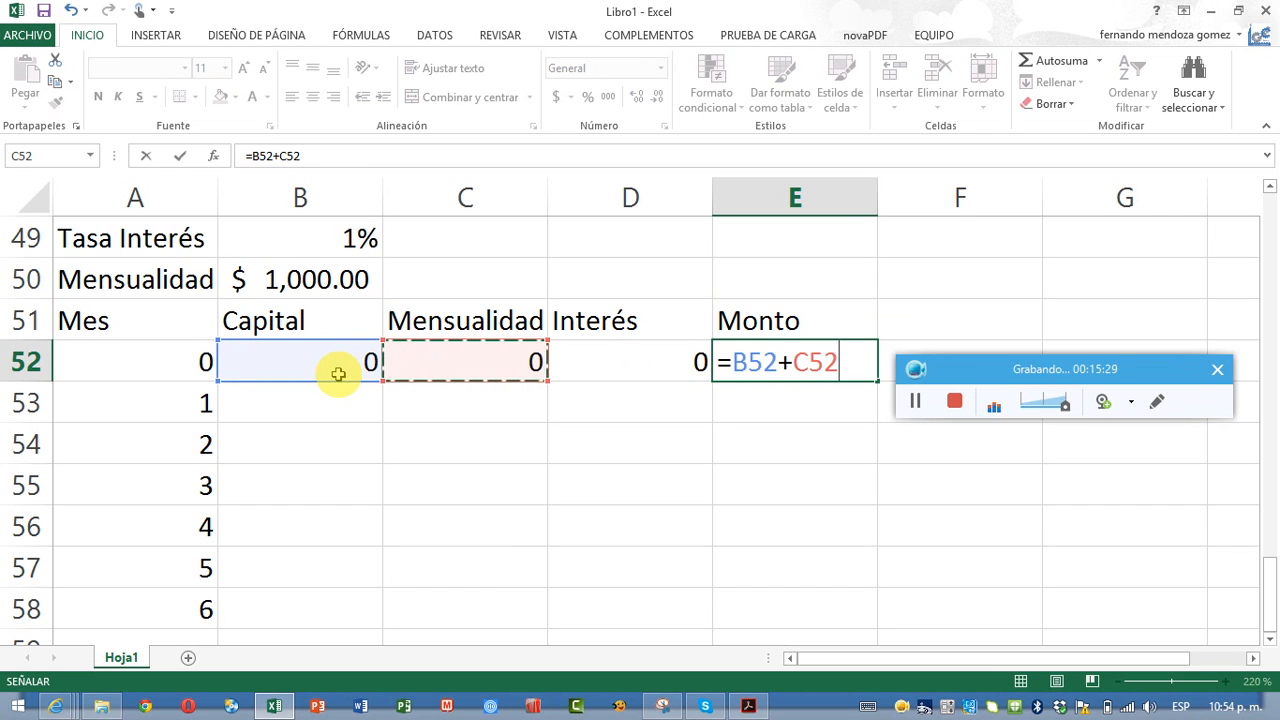
{"action": "type", "text": "+"}
{"action": "key", "text": "Left"}
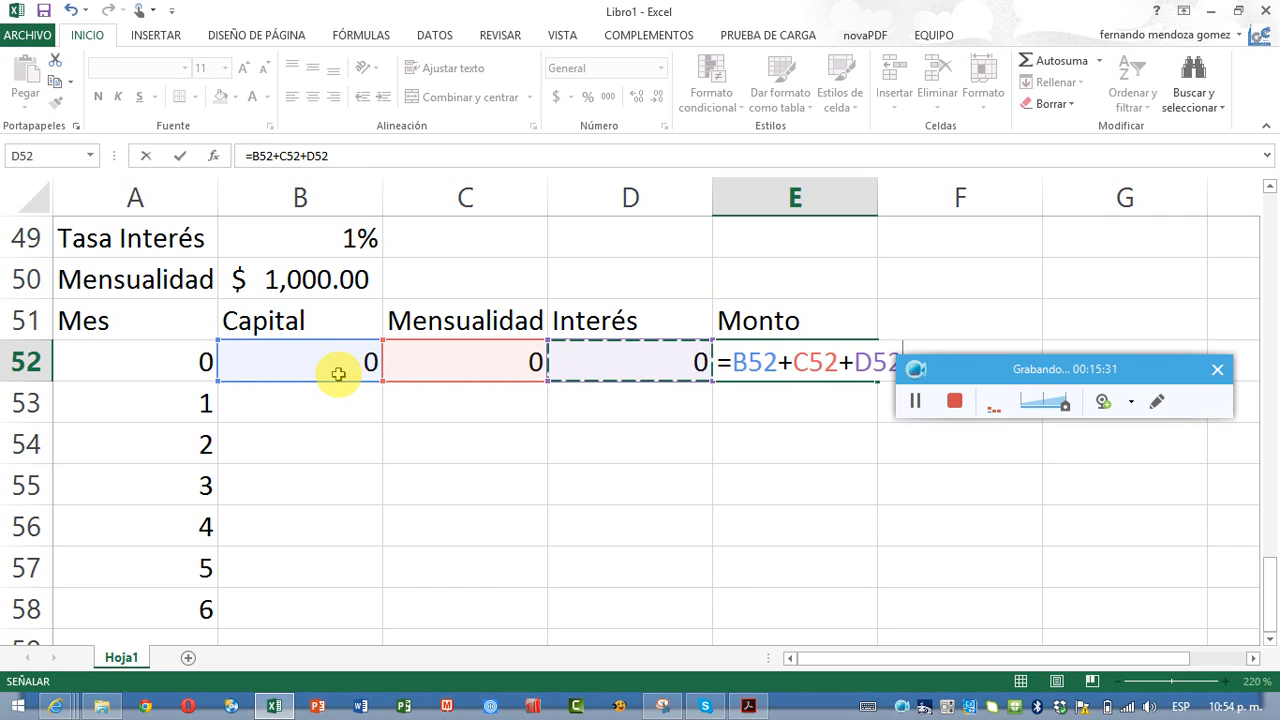
{"action": "key", "text": "Return"}
- Set the month 1 capital in B53 to the previous month's Monto with =E52
{"action": "key", "text": "Left"}
{"action": "key", "text": "Left"}
{"action": "key", "text": "Left"}
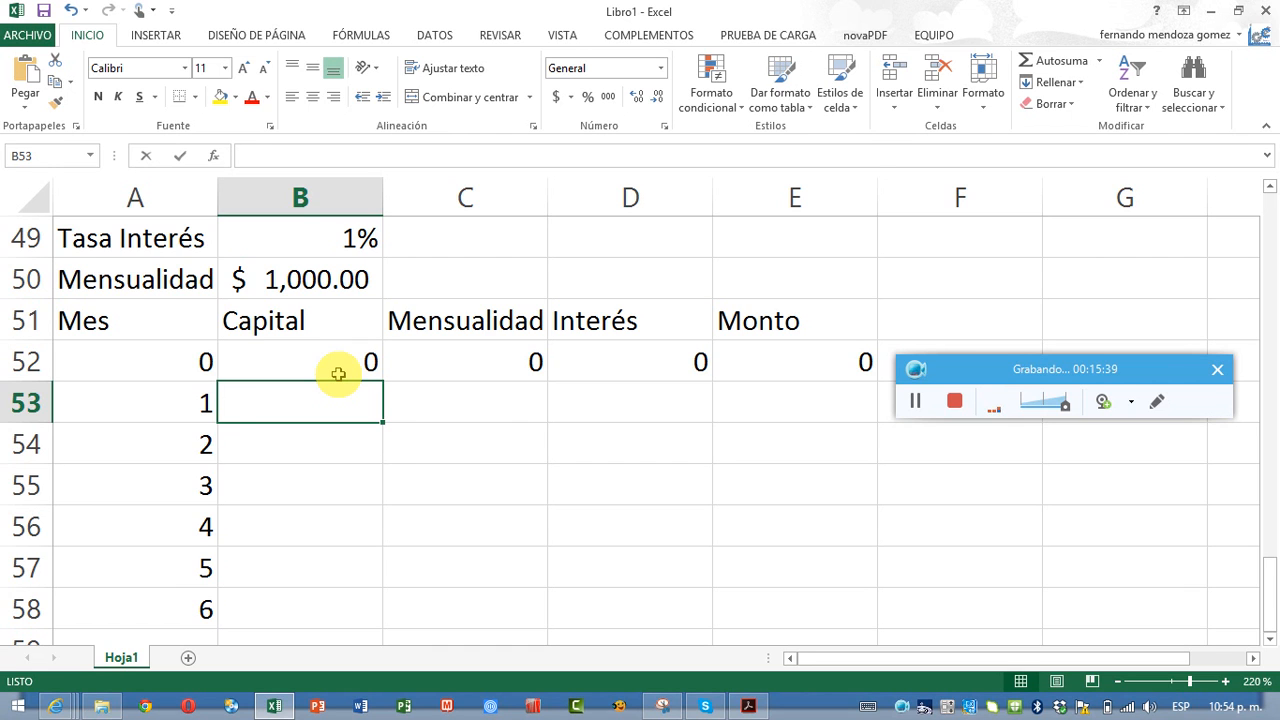
{"action": "type", "text": "="}
{"action": "key", "text": "Up"}
{"action": "key", "text": "Right"}
{"action": "key", "text": "Right"}
{"action": "key", "text": "Right"}
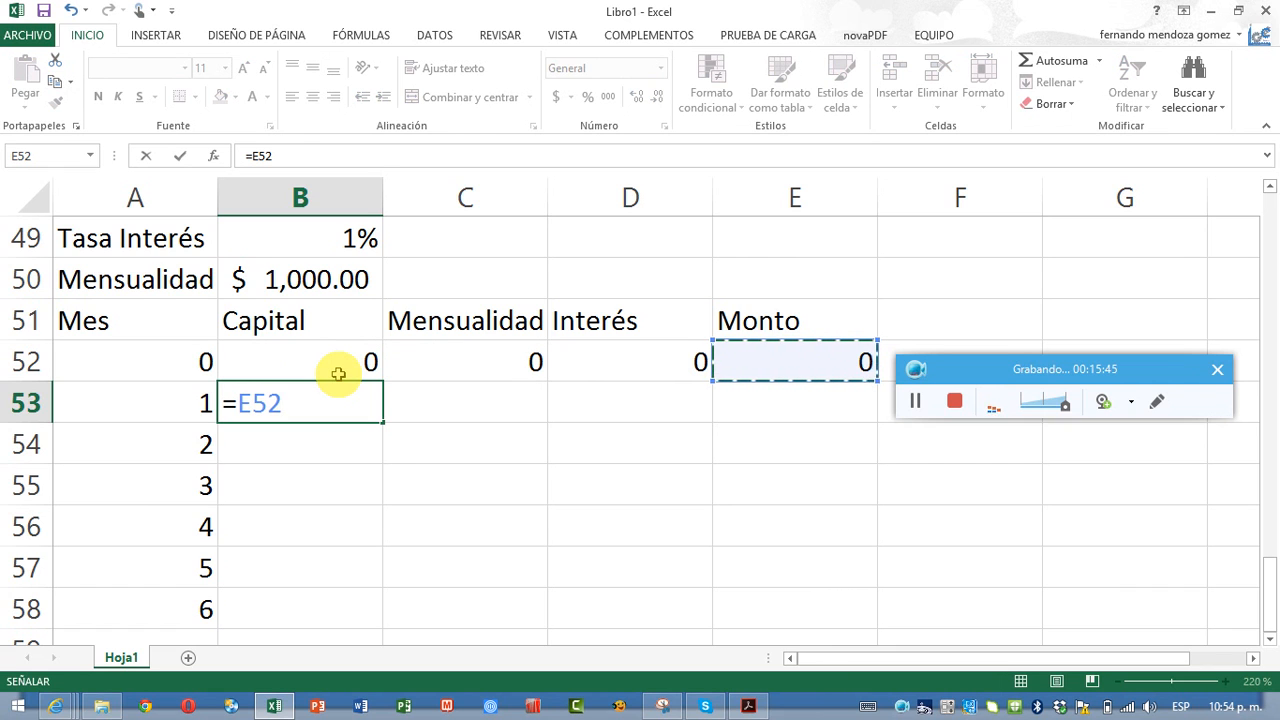
{"action": "key", "text": "Tab"}
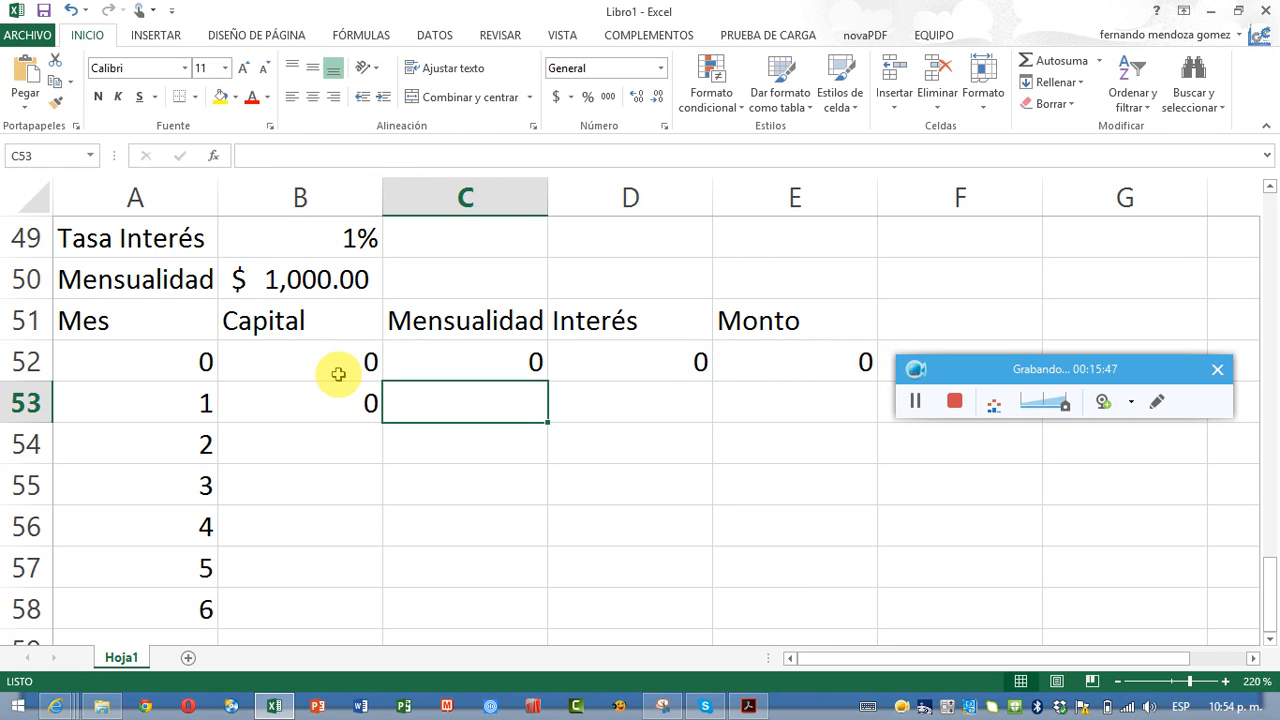
- Link the month 1 payment in C53 to the Mensualidad value with the absolute reference =$B$50
{"action": "type", "text": "="}
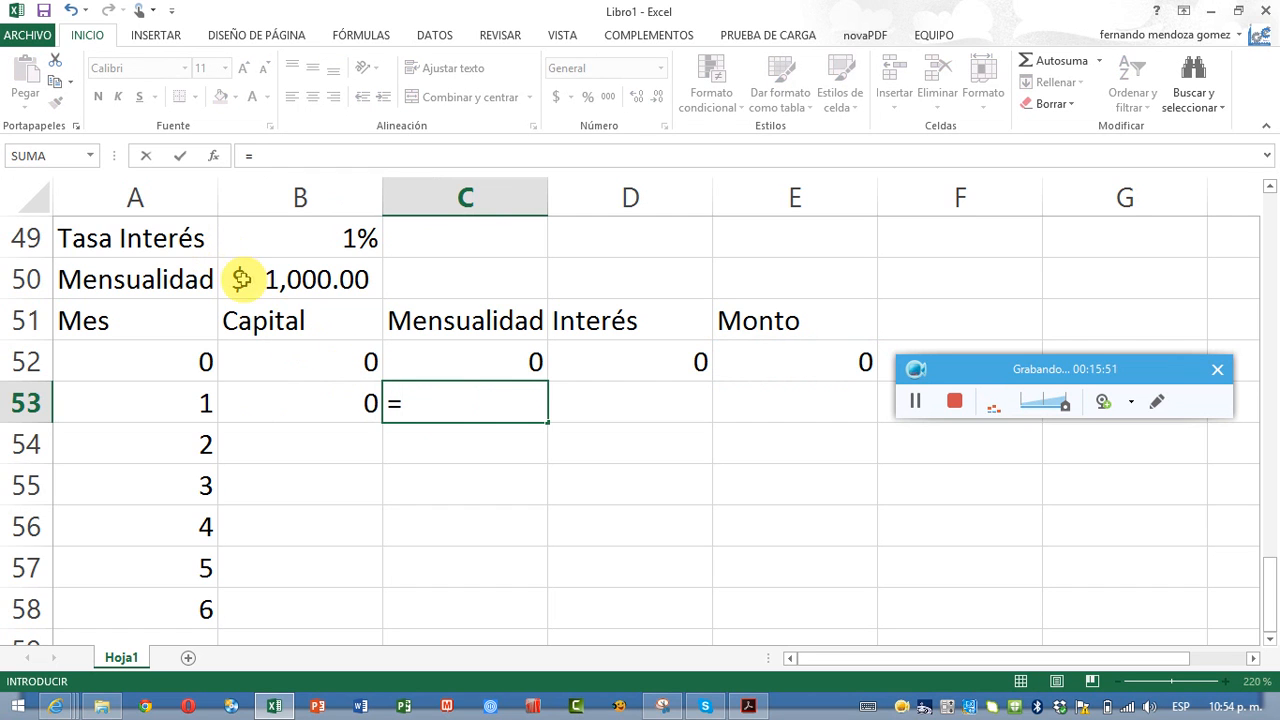
{"action": "left_click", "coordinate": [244, 281]}
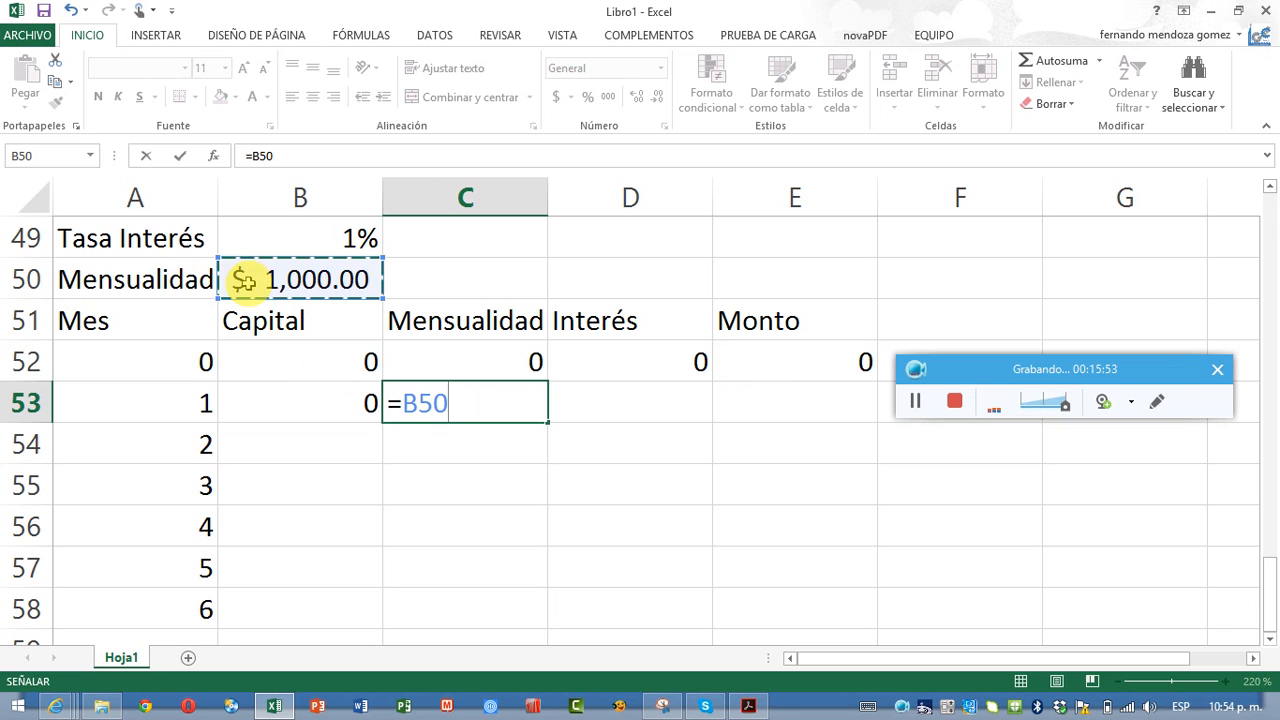
{"action": "key", "text": "F4"}
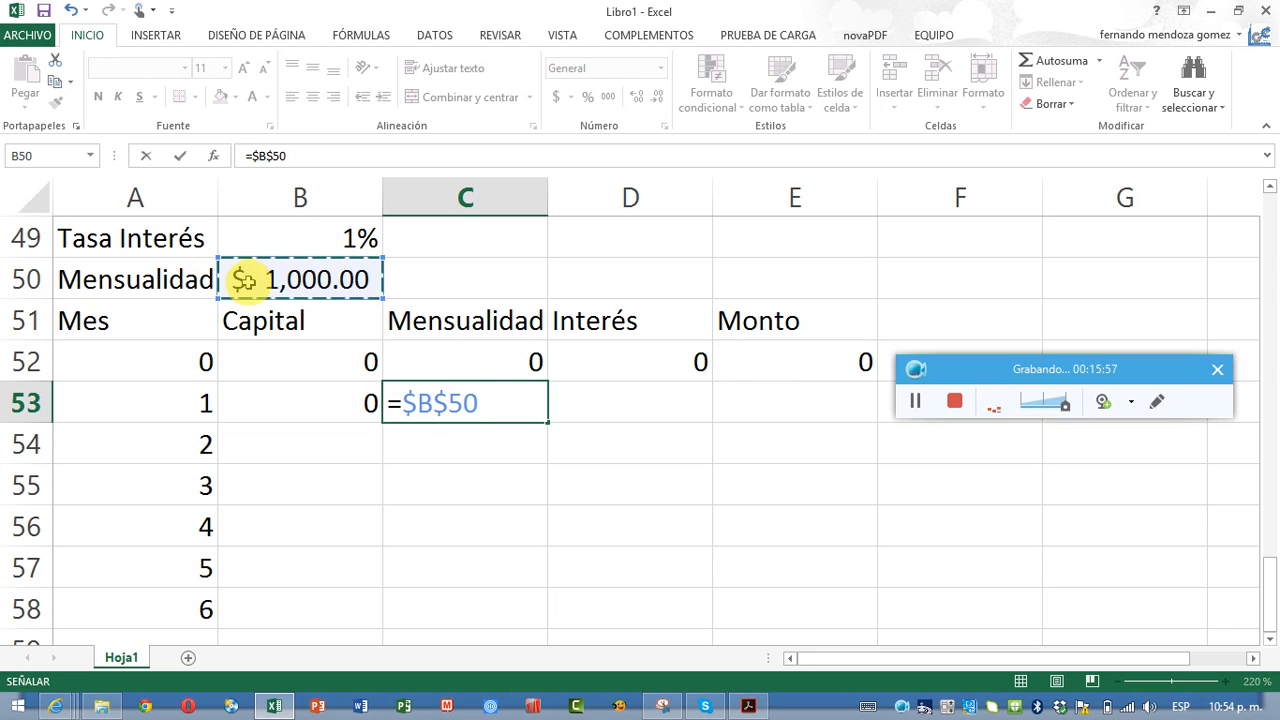
{"action": "key", "text": "Tab"}
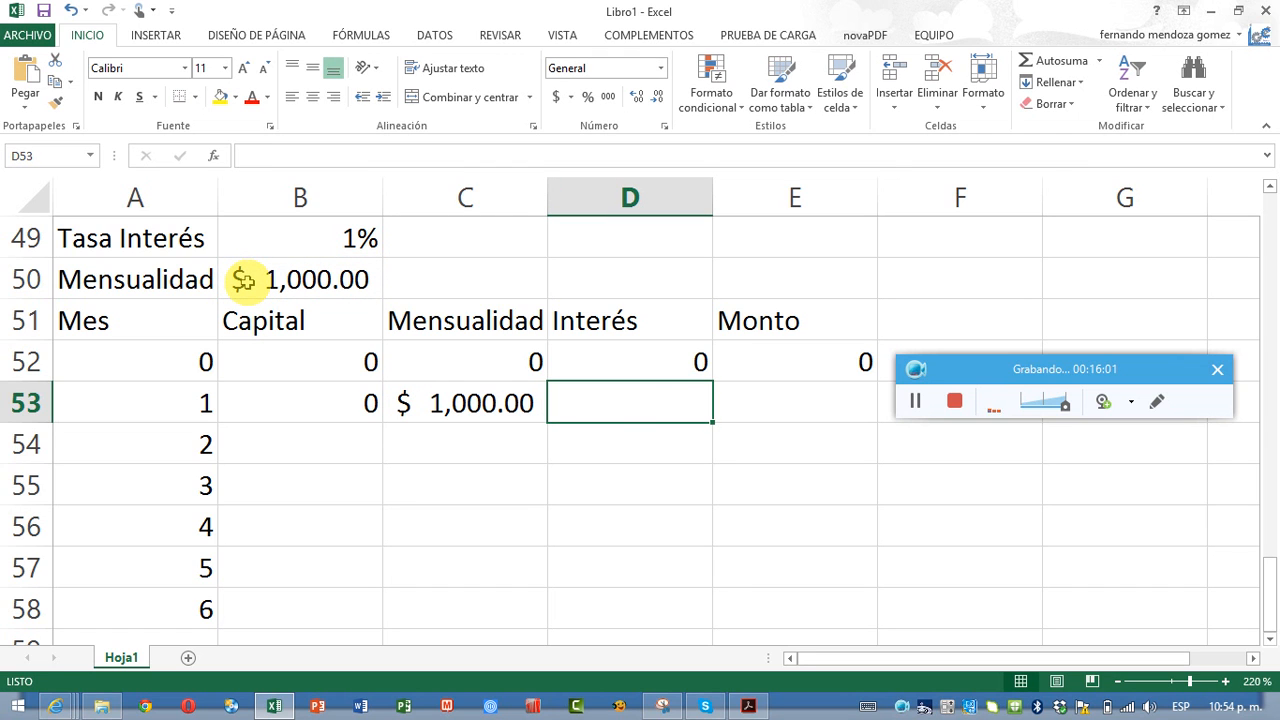
- Calculate the month 1 interest in D53 as capital times the fixed interest rate with =B53*$B$49
{"action": "type", "text": "="}
{"action": "key", "text": "Left"}
{"action": "key", "text": "Left"}
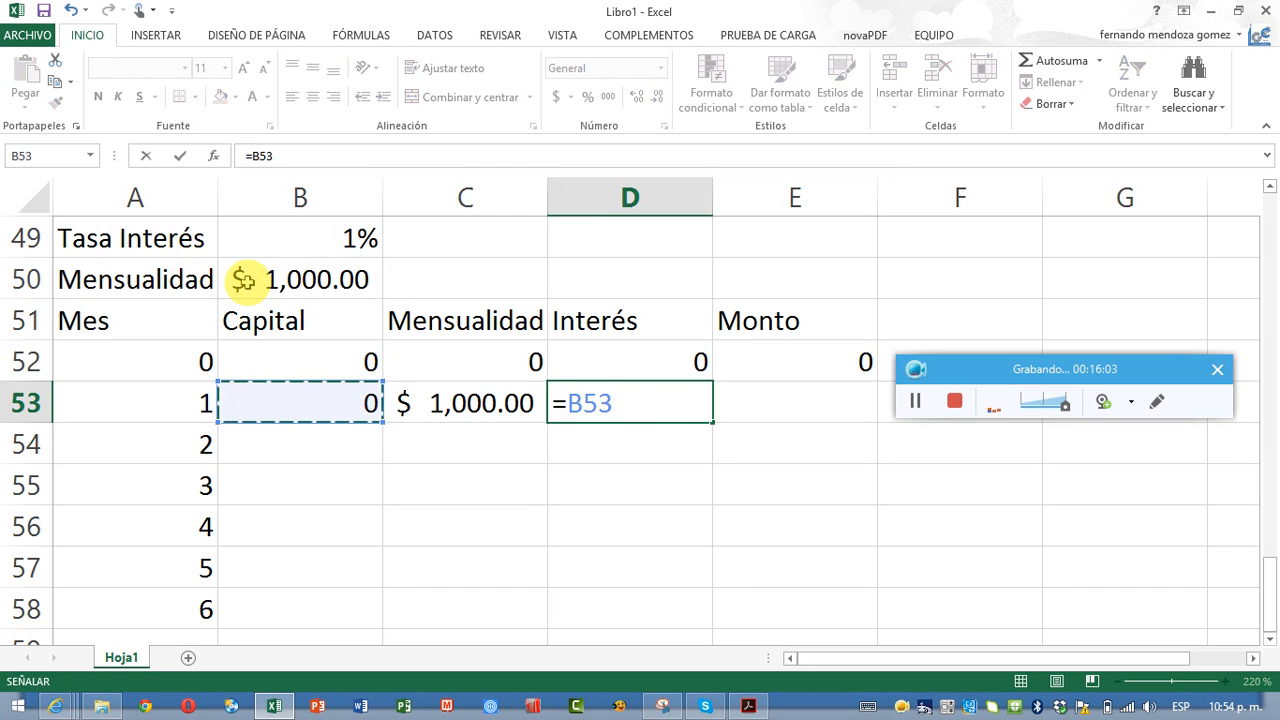
{"action": "type", "text": "*"}
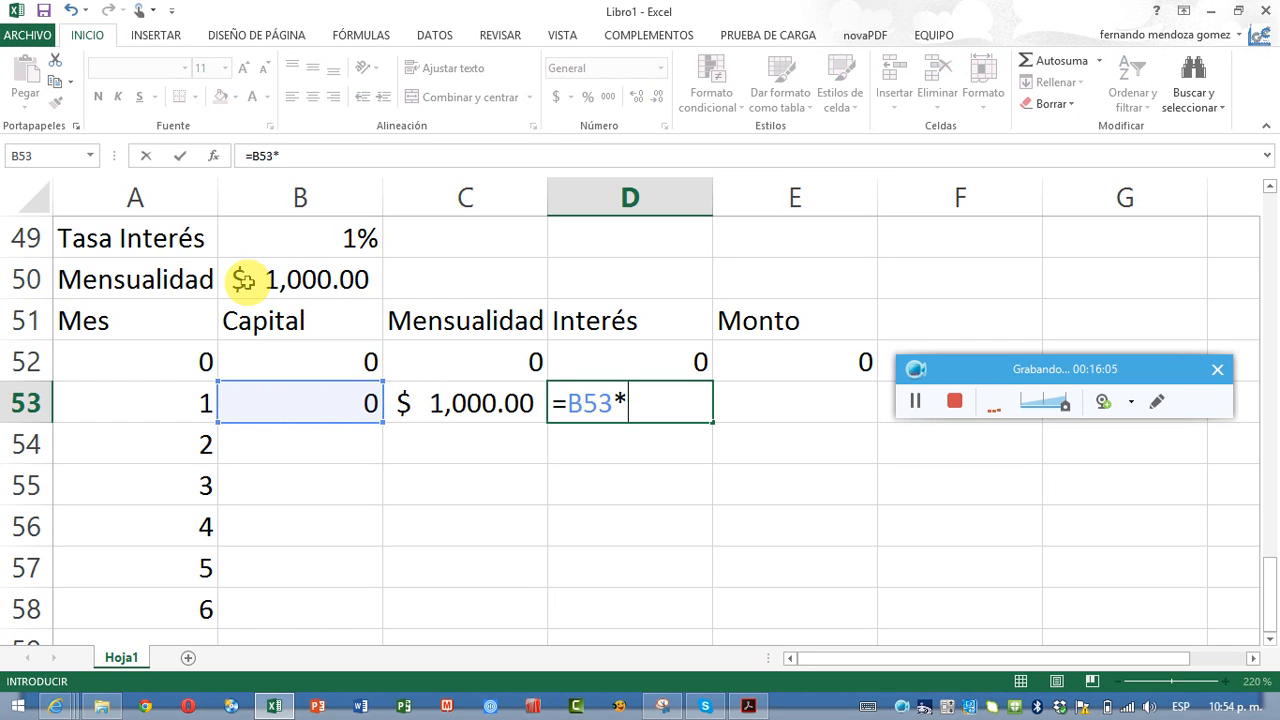
{"action": "left_click", "coordinate": [300, 240]}
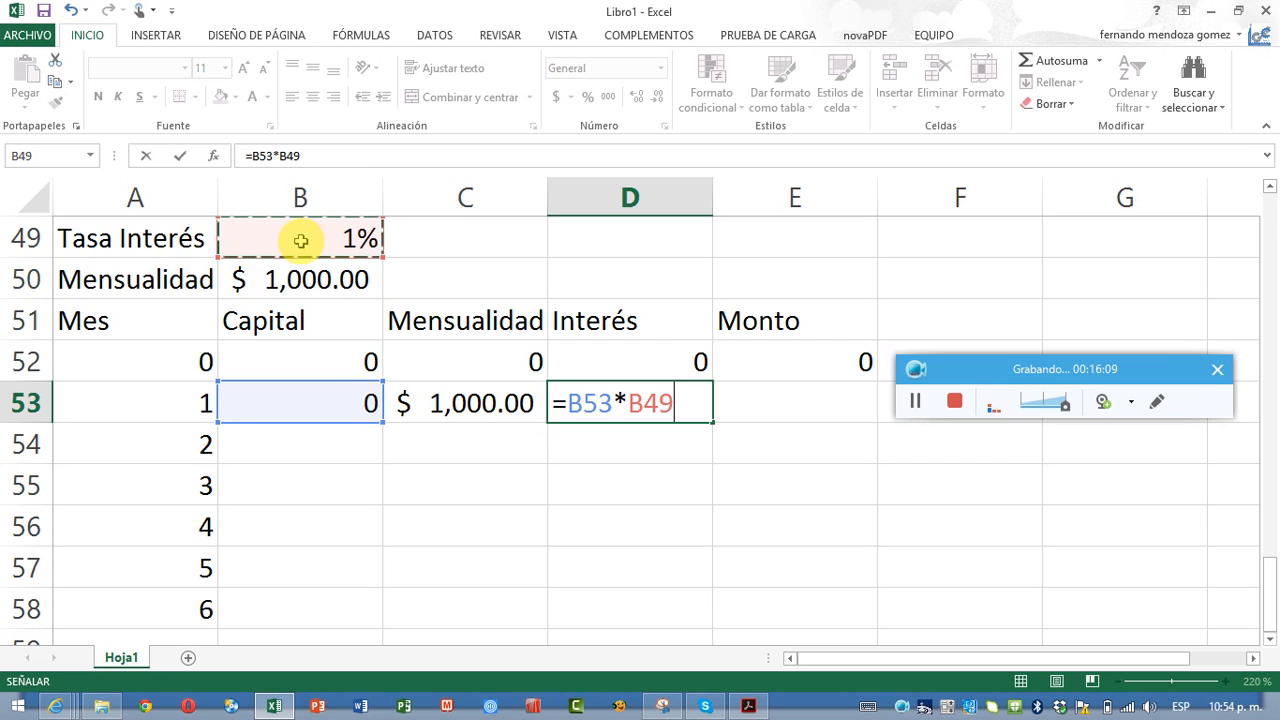
{"action": "key", "text": "F4"}
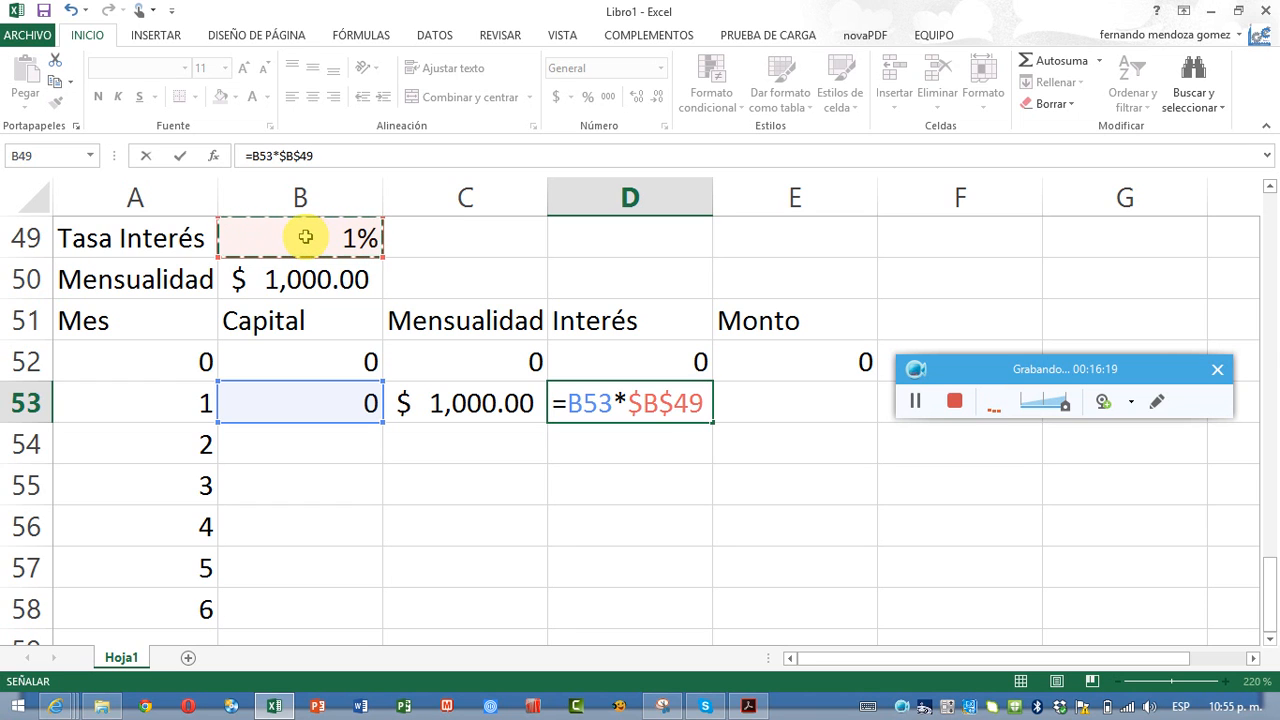
{"action": "key", "text": "Tab"}
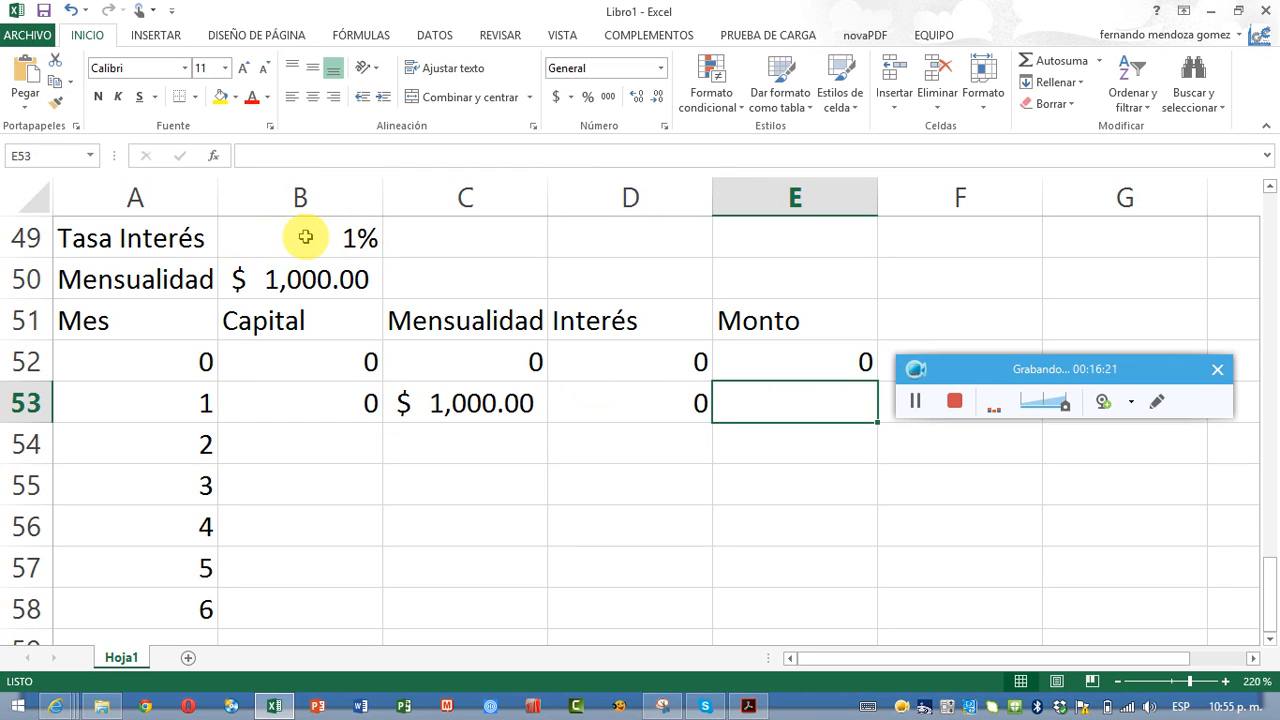
- Copy the Monto formula from E52 down to E53 and apply the accounting number format to B52:E53
{"action": "key", "text": "Up"}
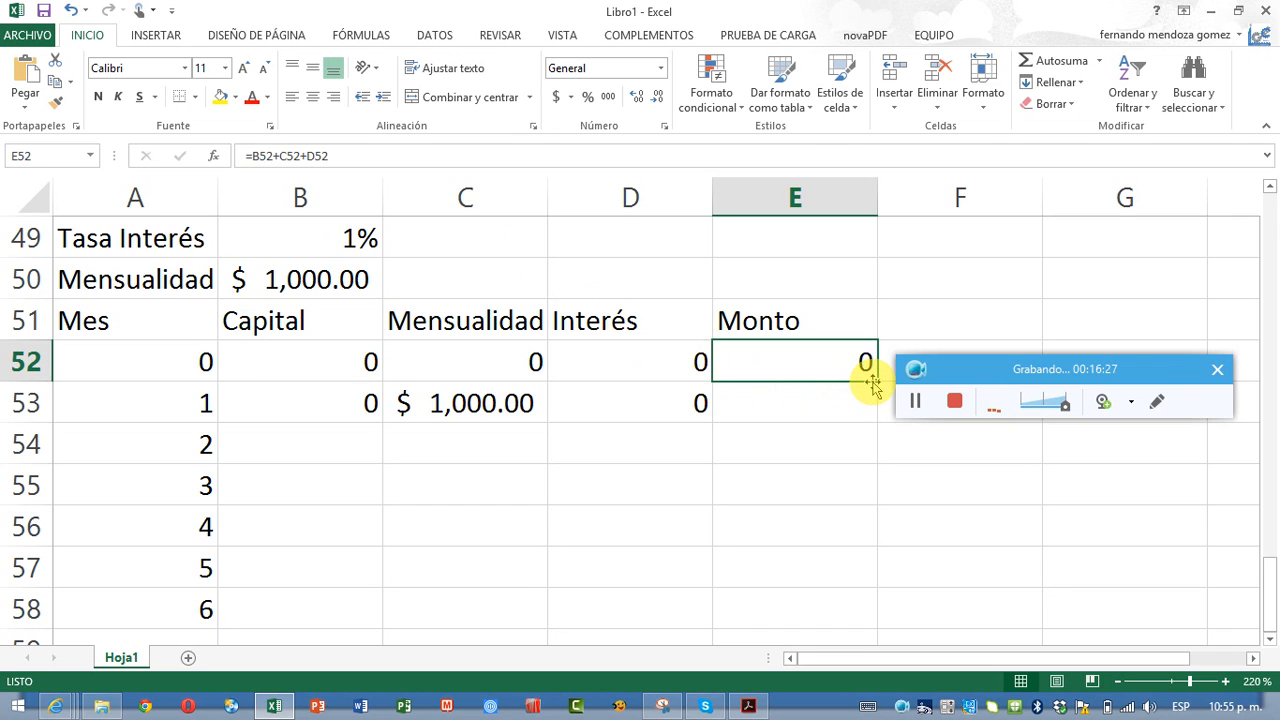
{"action": "left_click_drag", "start_coordinate": [868, 378], "coordinate": [848, 415]}
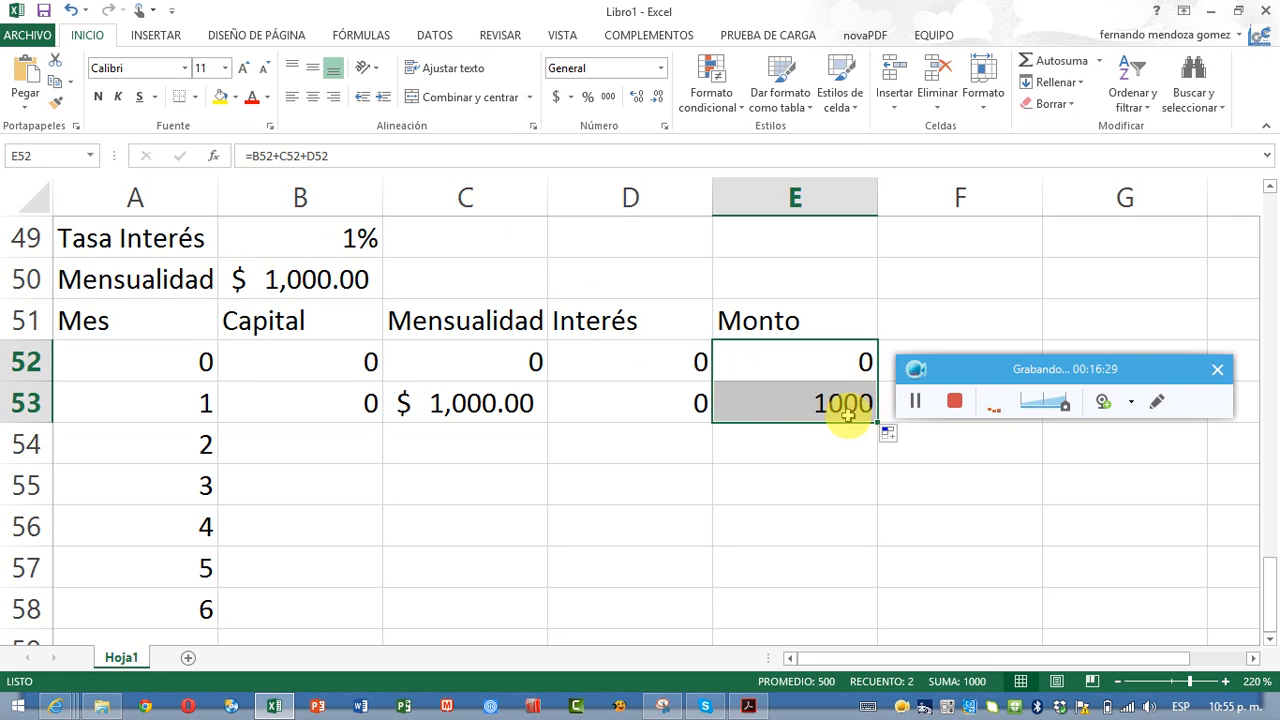
{"action": "left_click", "coordinate": [745, 403]}
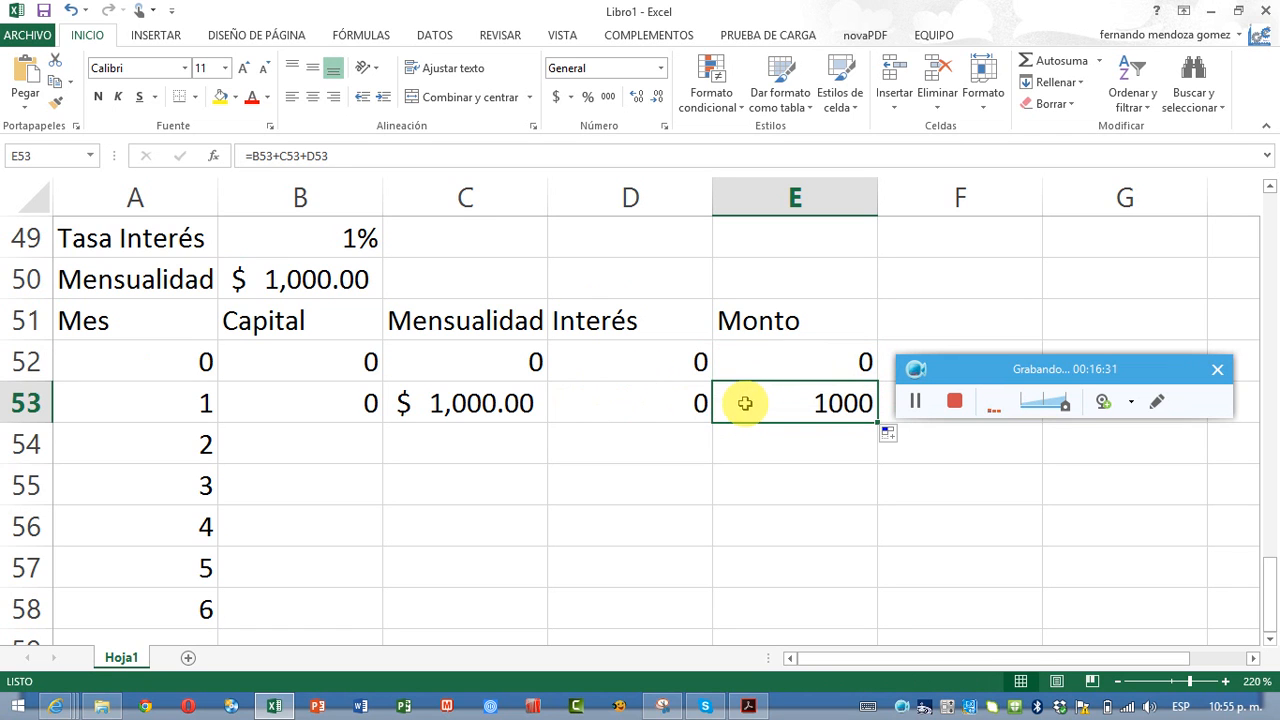
{"action": "left_click_drag", "start_coordinate": [366, 366], "coordinate": [754, 414]}
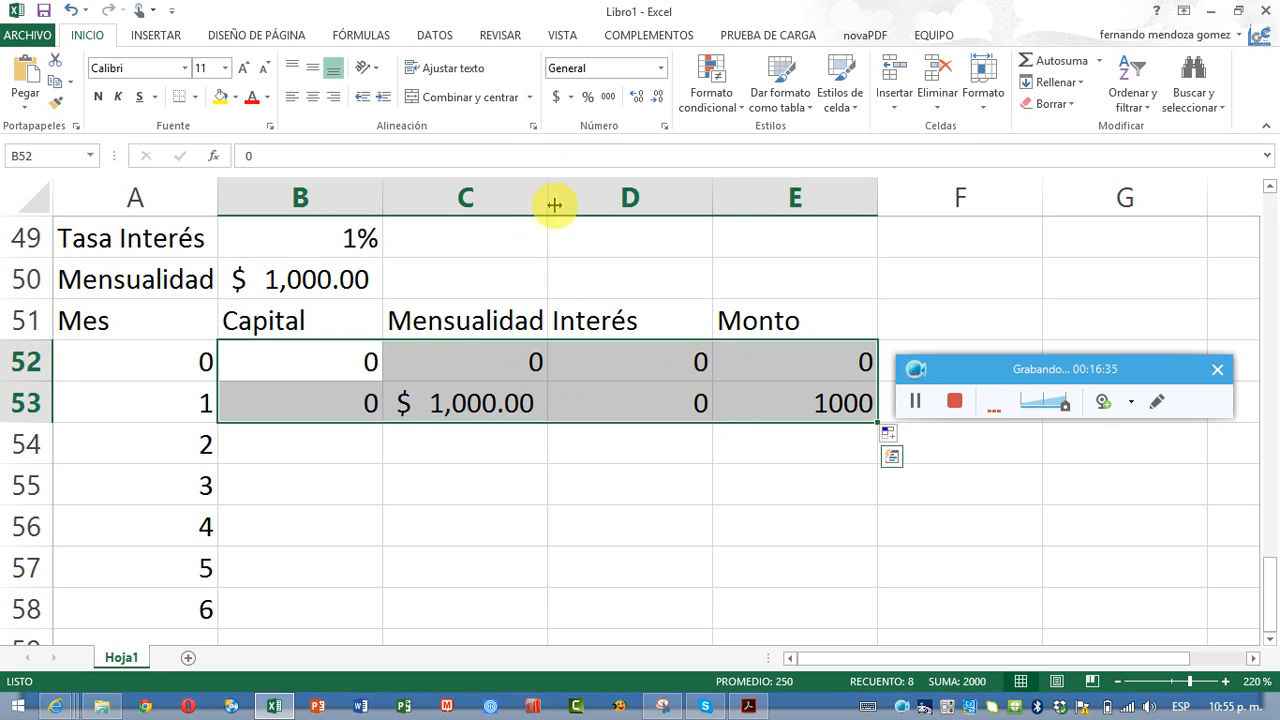
{"action": "left_click", "coordinate": [557, 98]}
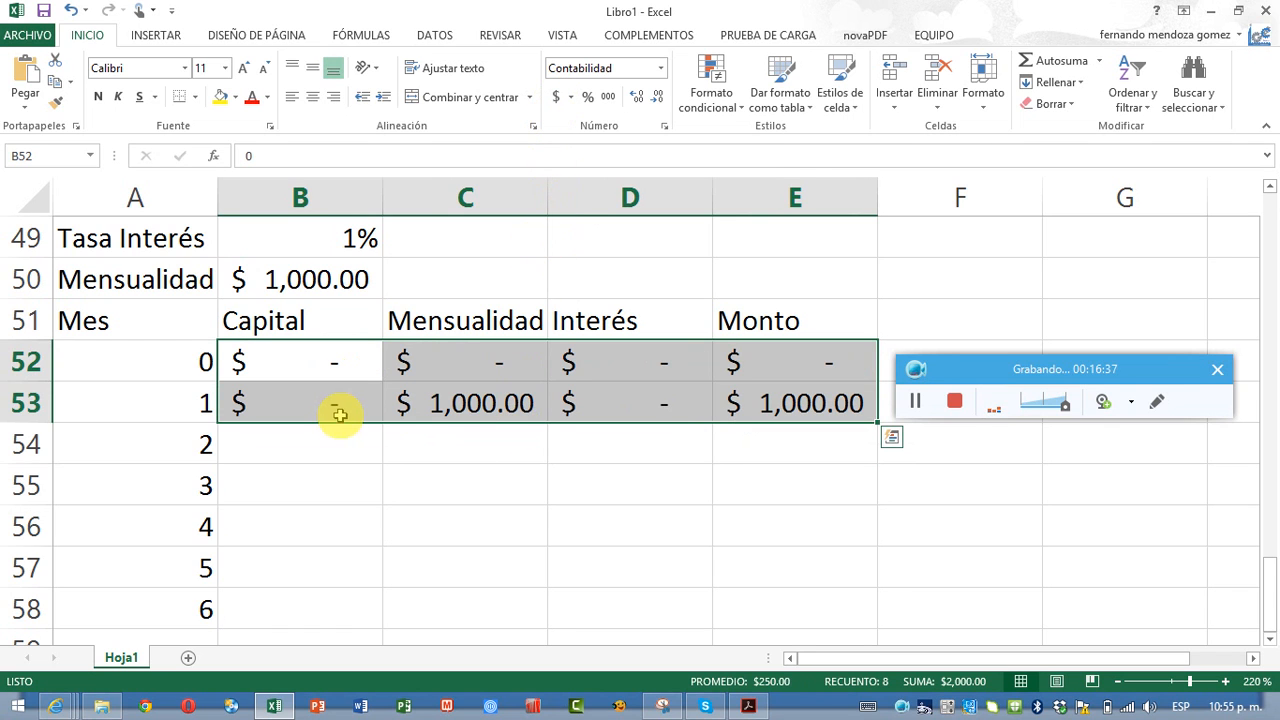
- Fill the month 1 formulas in B53:E53 down through month 6 in row 58
{"action": "left_click_drag", "start_coordinate": [339, 415], "coordinate": [831, 437]}
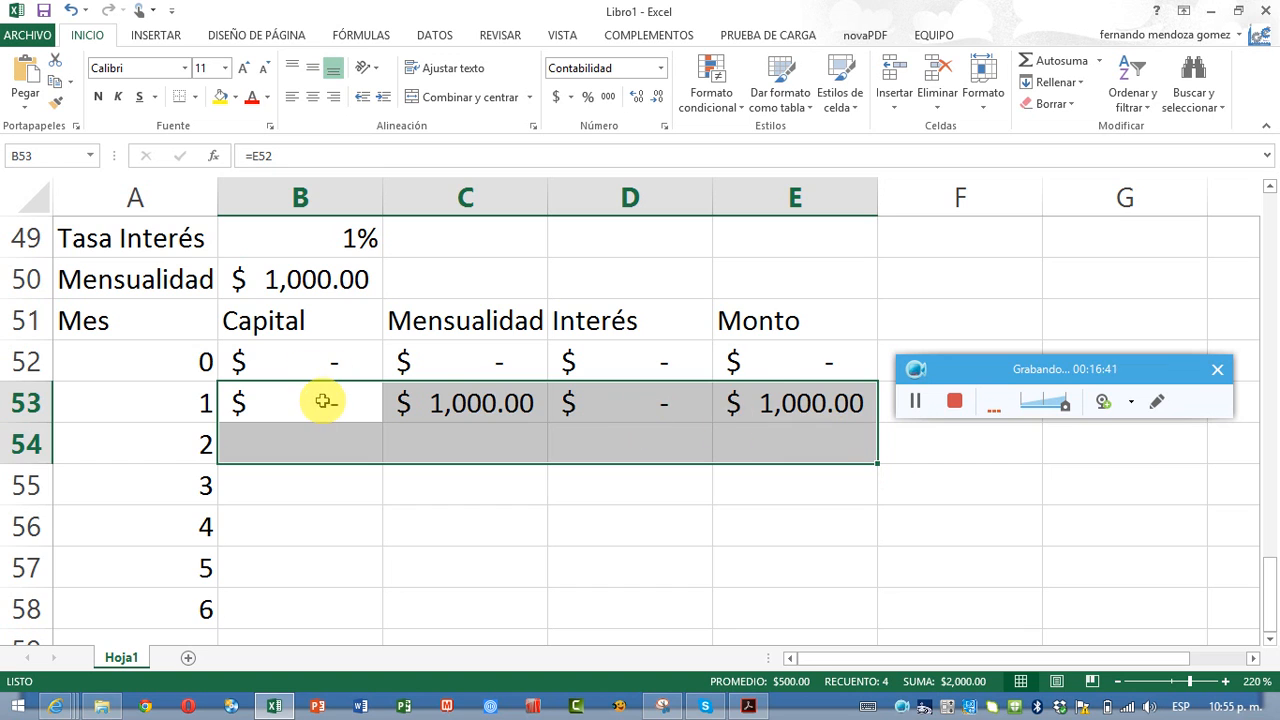
{"action": "left_click_drag", "start_coordinate": [323, 401], "coordinate": [880, 422]}
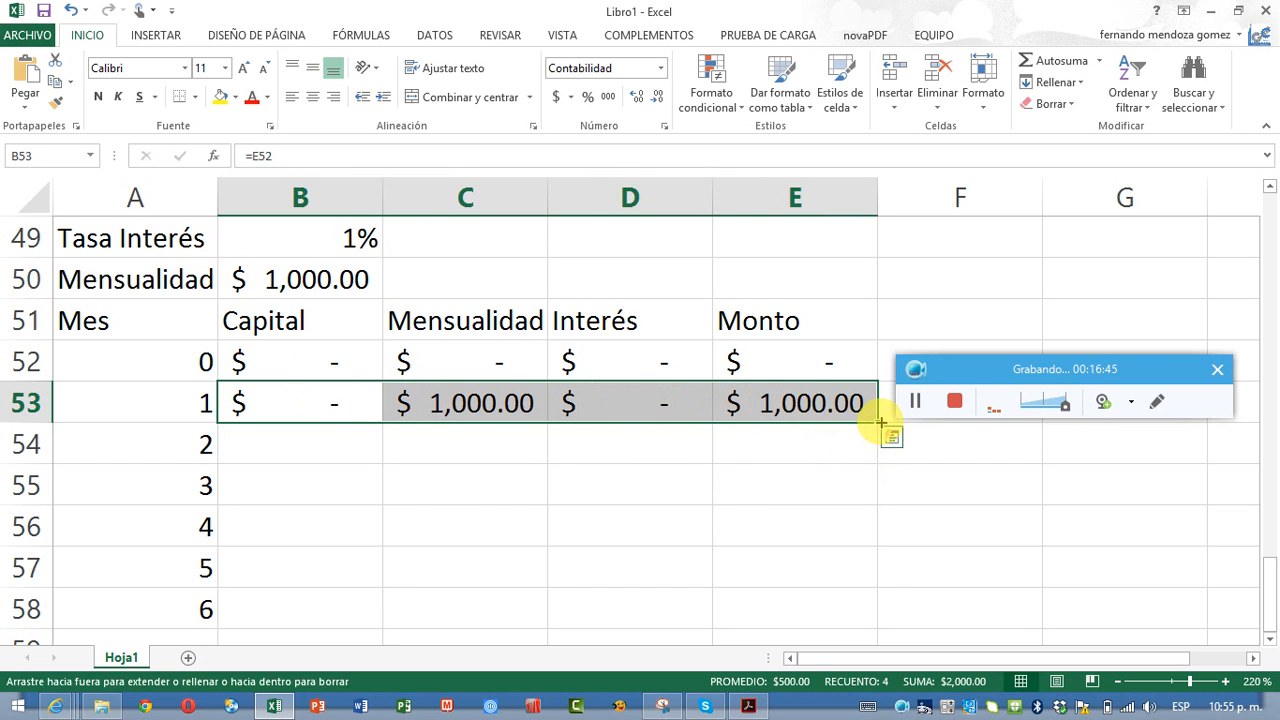
{"action": "double_click", "coordinate": [880, 422]}
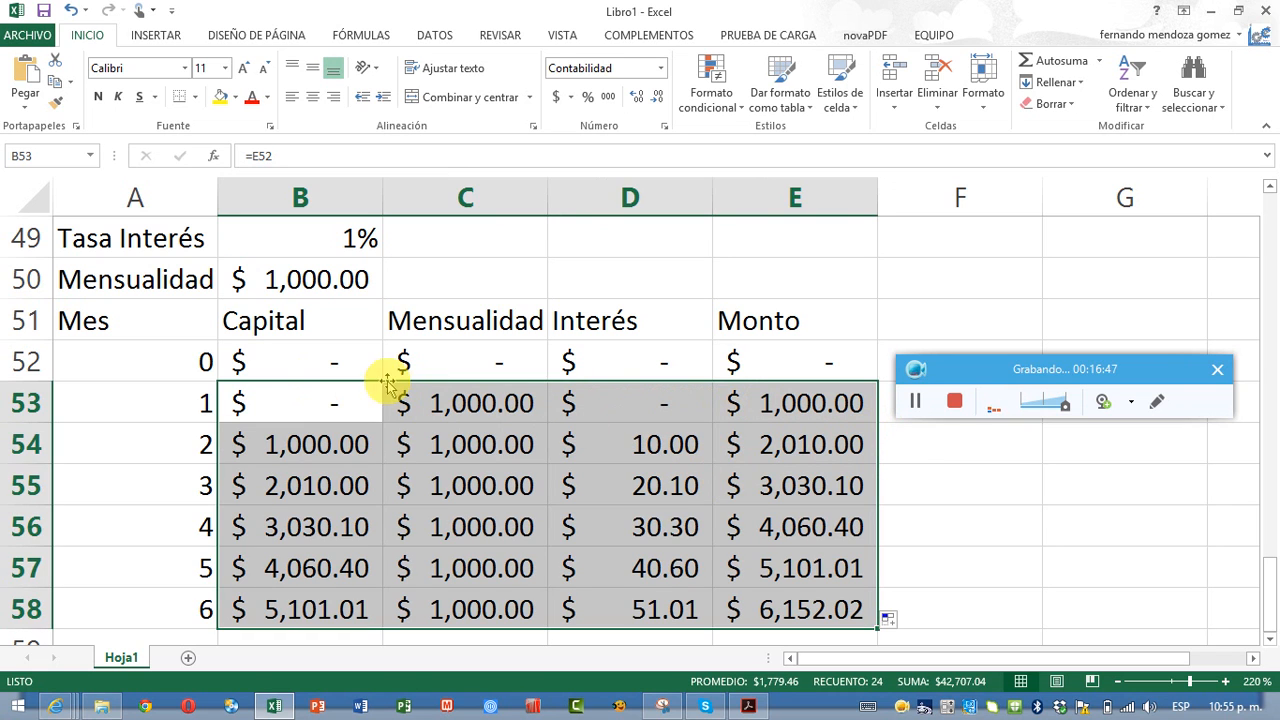
{"action": "left_click", "coordinate": [361, 361]}
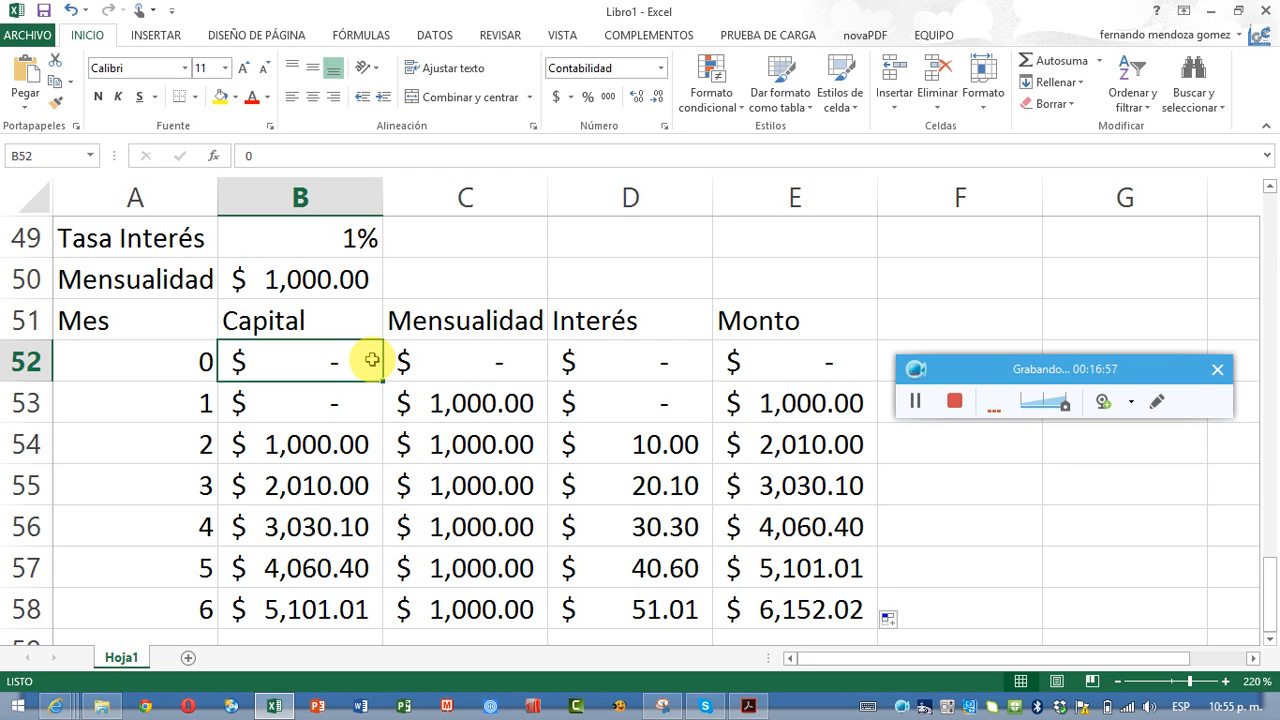
{"action": "left_click", "coordinate": [765, 611]}
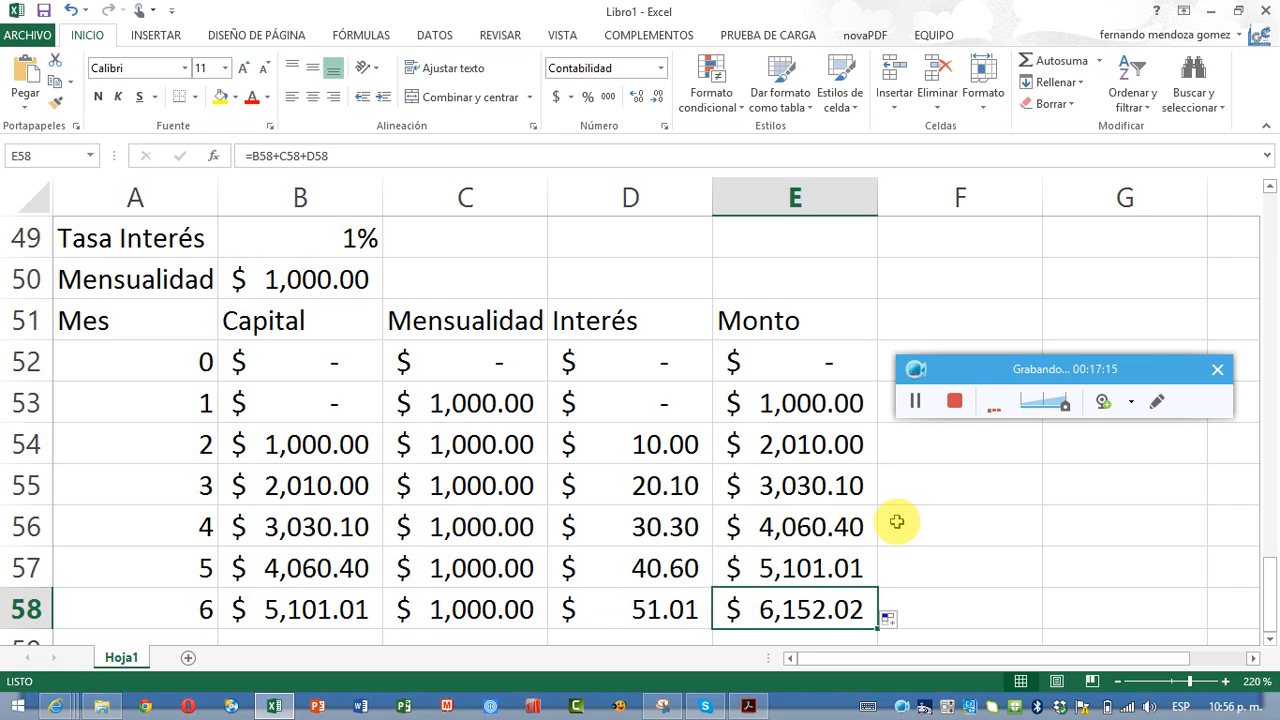
- Calculate the future value of the six monthly payments in F51 with =VF(B49,6,B50,,0), using end-of-period payments
{"action": "left_click_drag", "start_coordinate": [1013, 371], "coordinate": [1005, 582]}
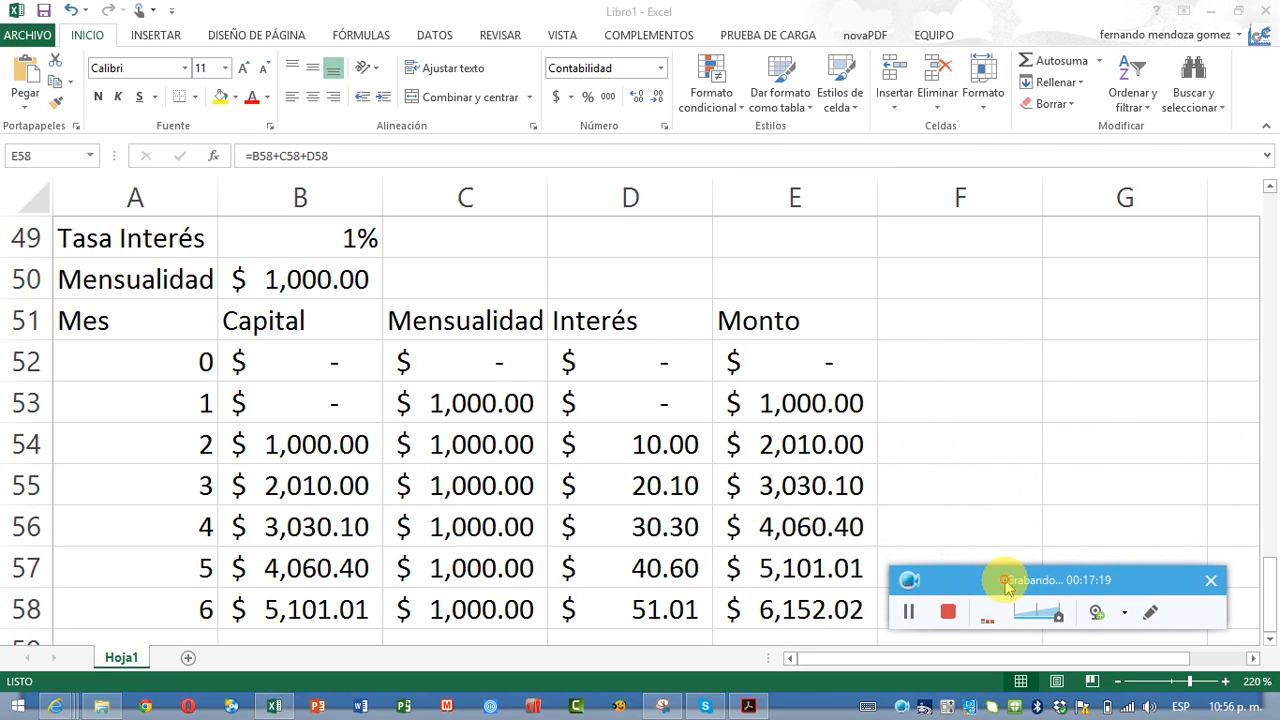
{"action": "left_click", "coordinate": [907, 313]}
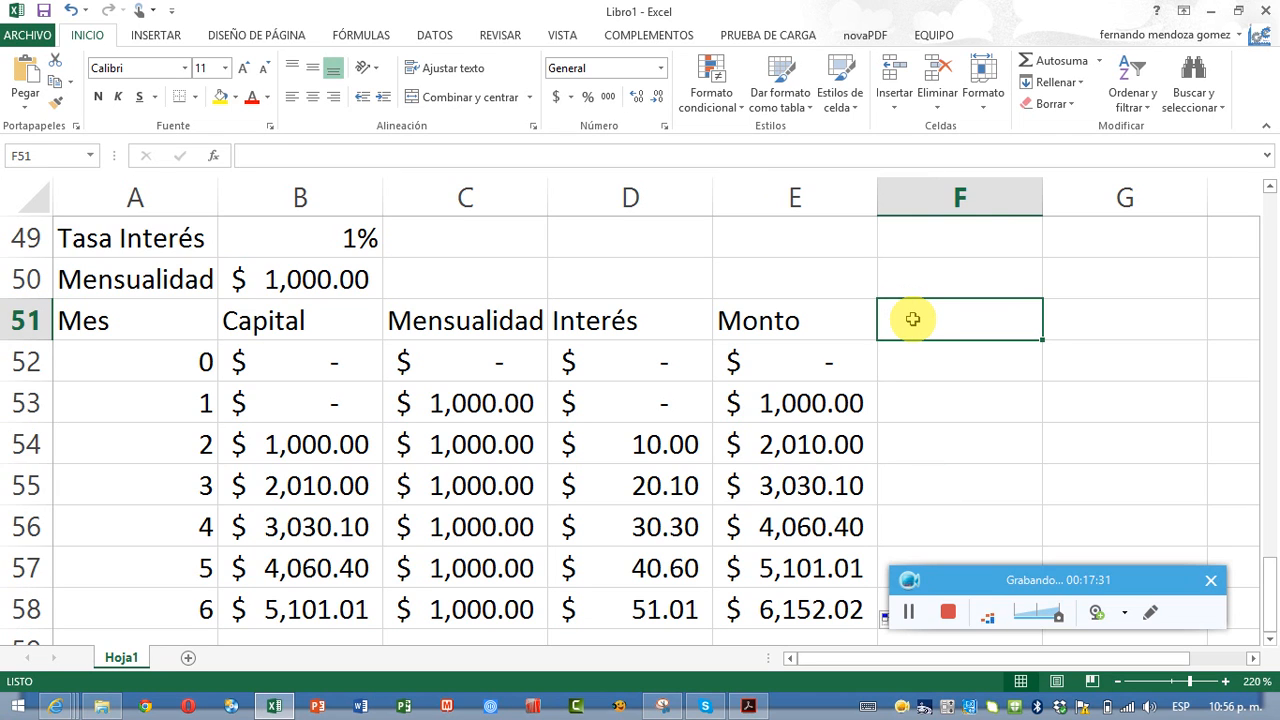
{"action": "type", "text": "=vf("}
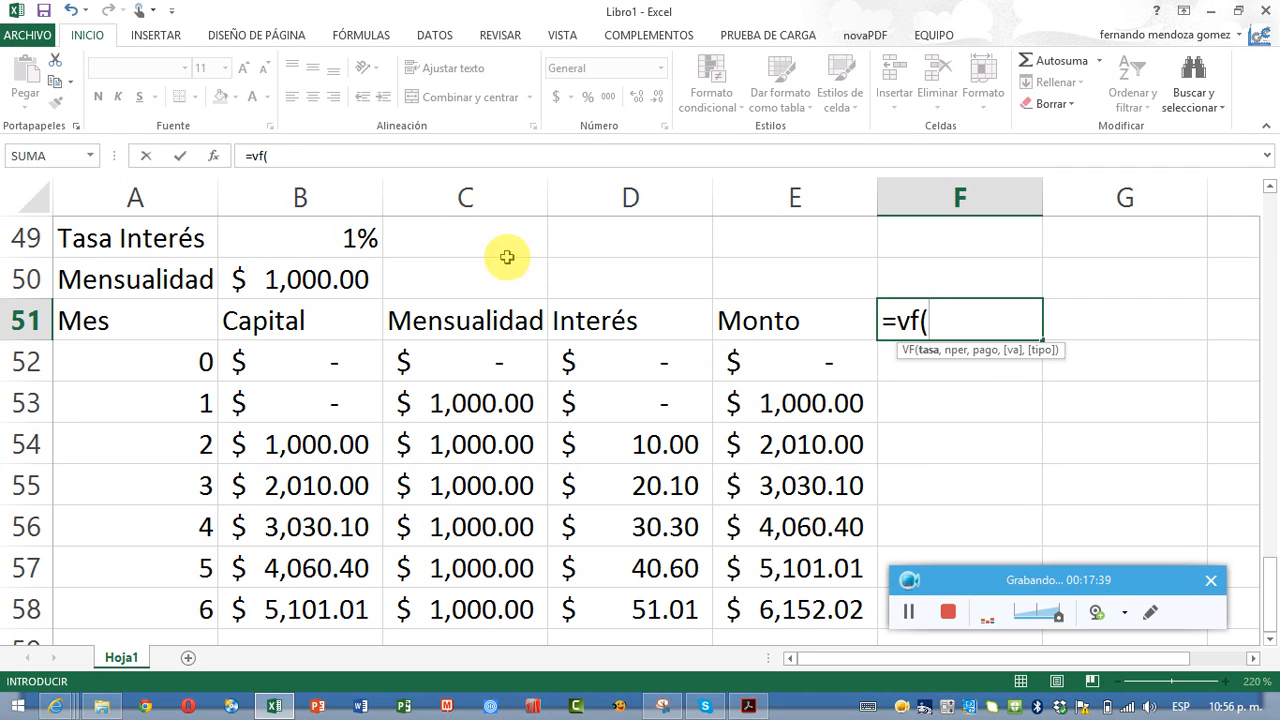
{"action": "left_click", "coordinate": [321, 236]}
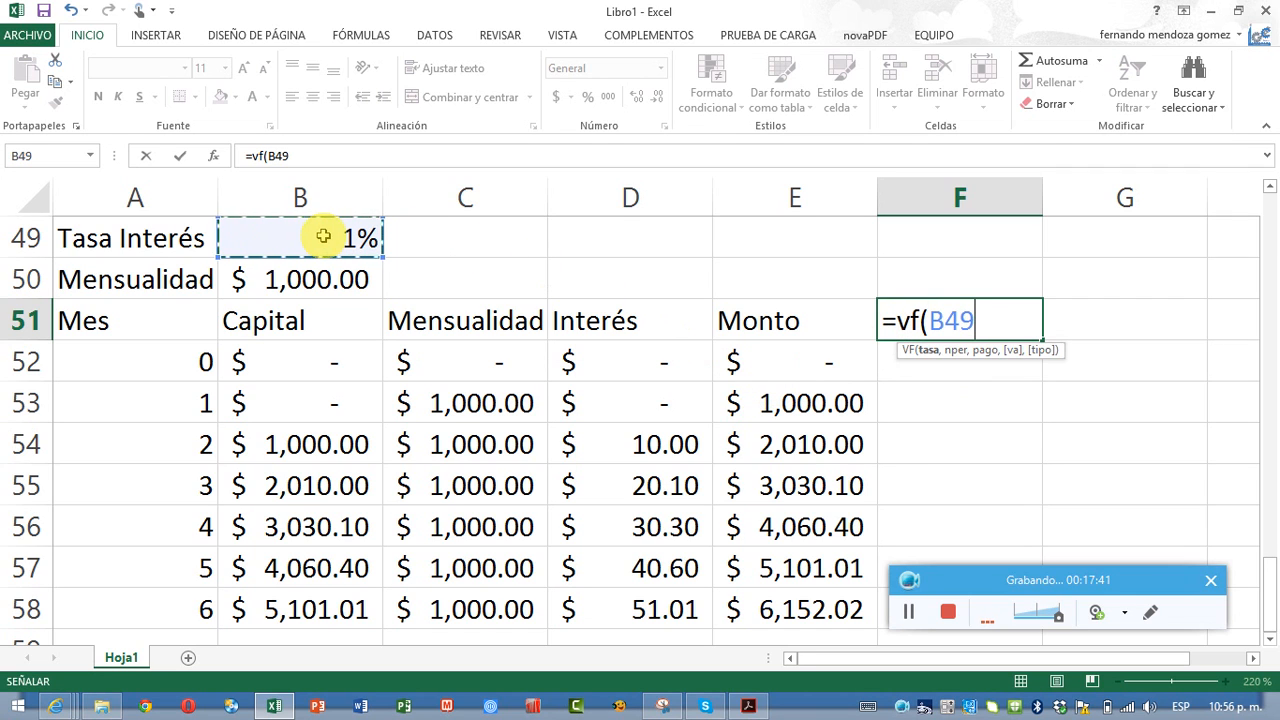
{"action": "type", "text": ","}
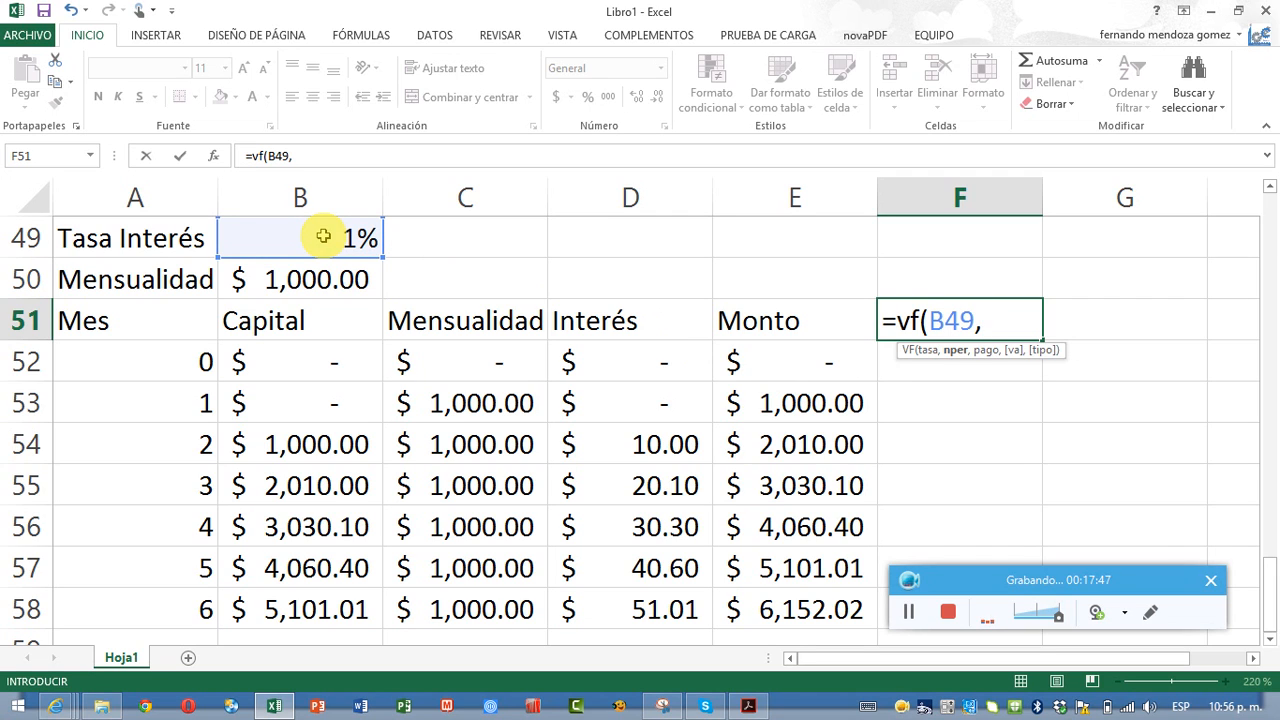
{"action": "type", "text": "6,"}
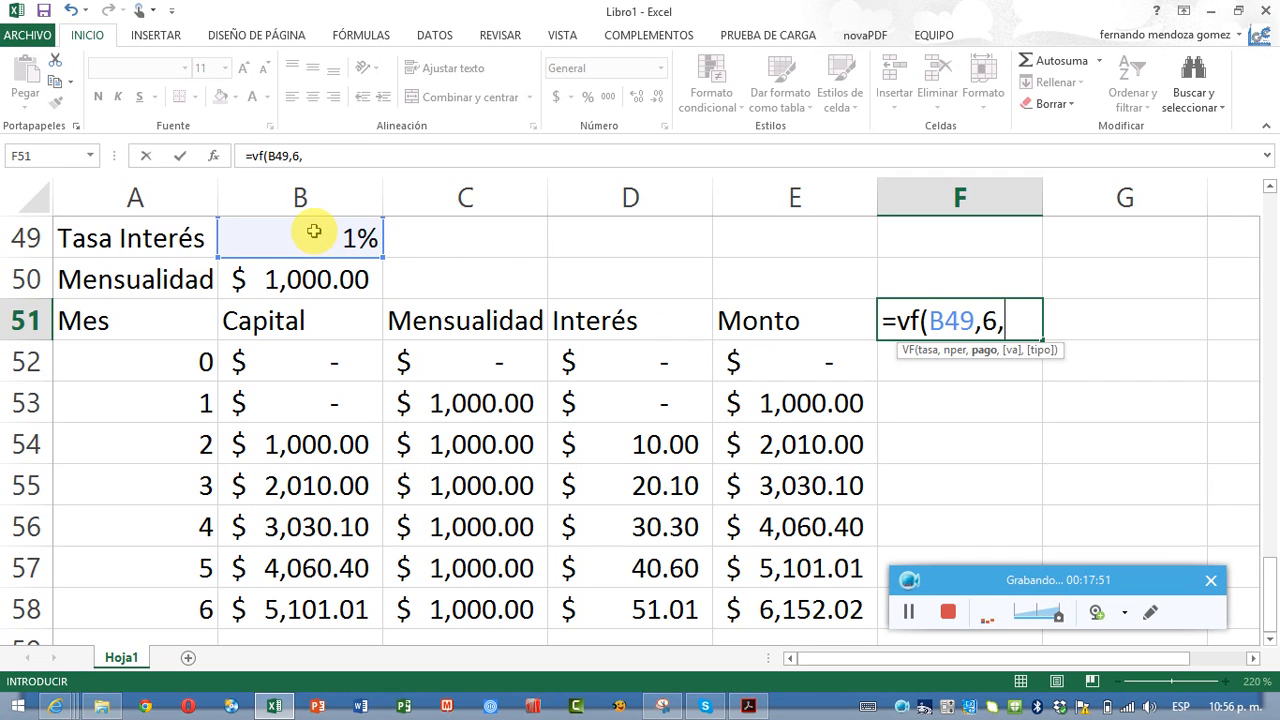
{"action": "left_click", "coordinate": [259, 279]}
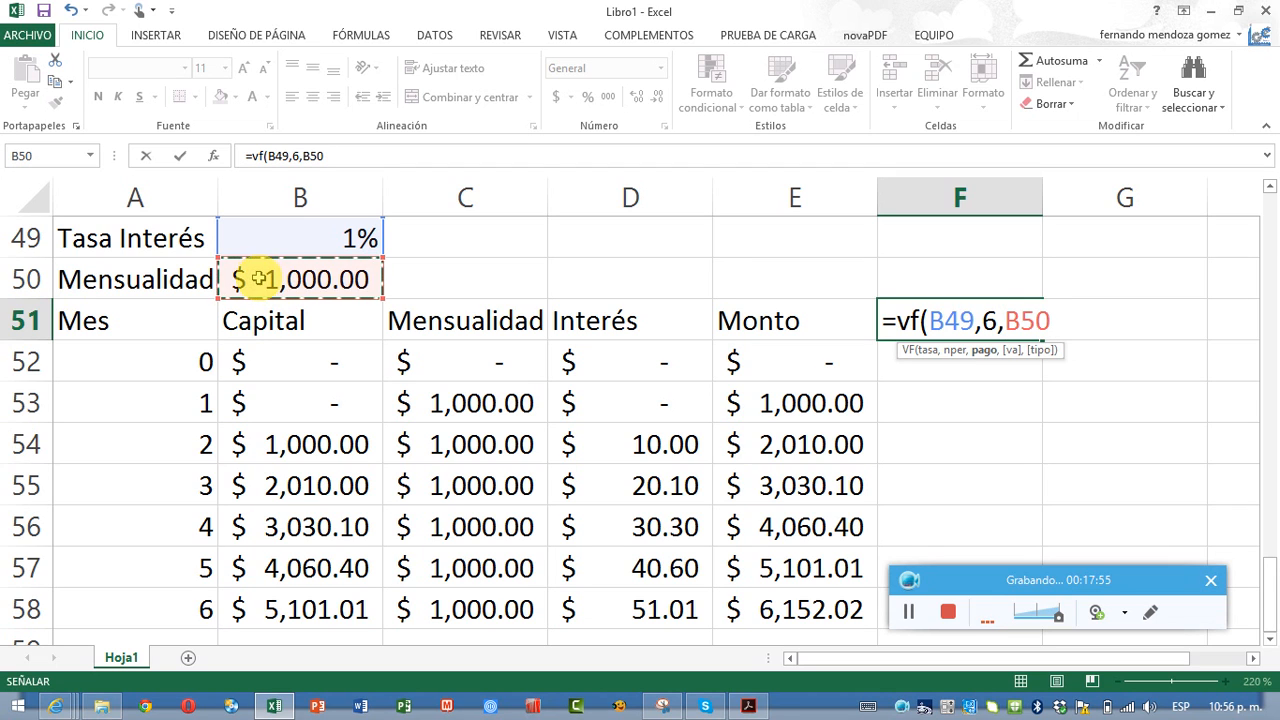
{"action": "type", "text": ","}
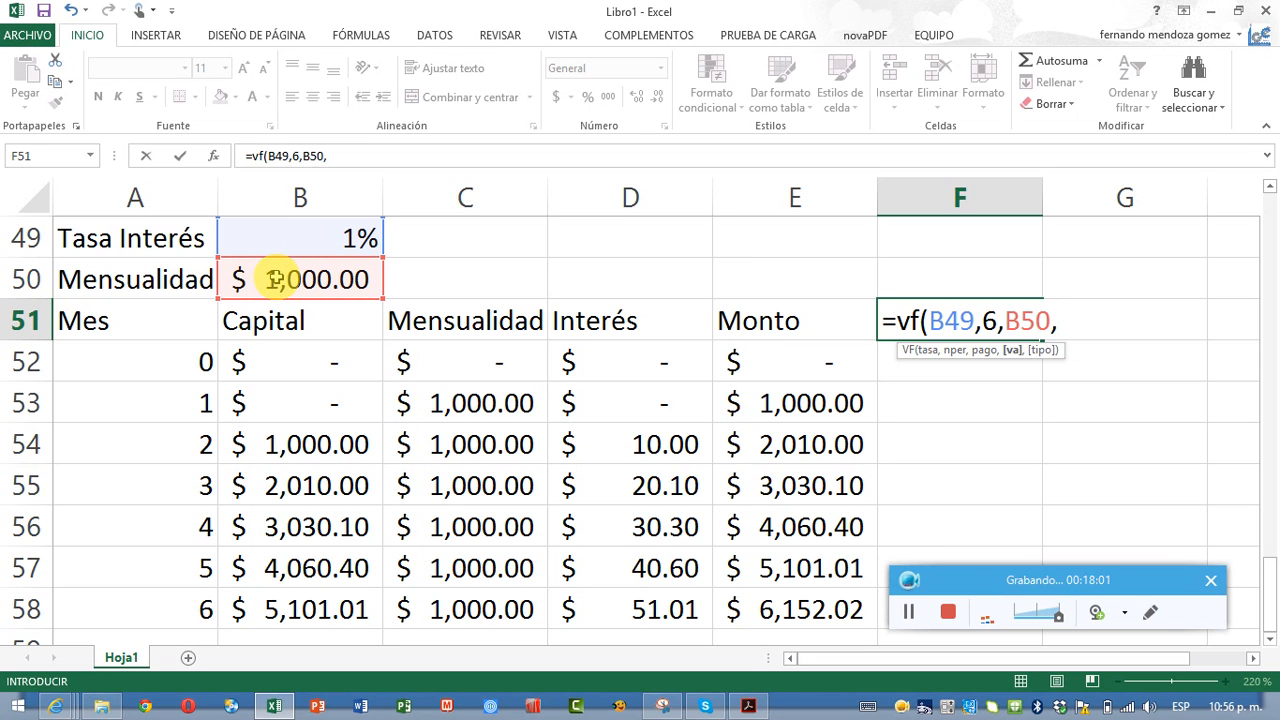
{"action": "type", "text": ","}
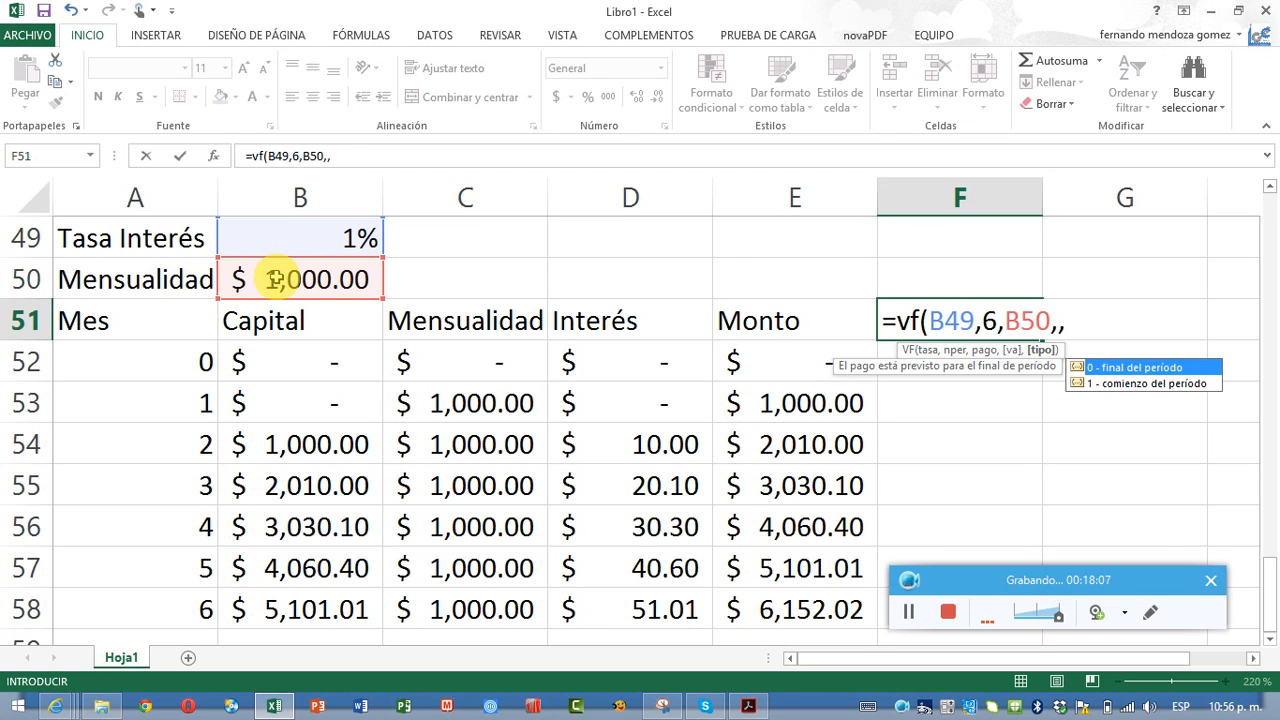
{"action": "type", "text": "0)"}
{"action": "key", "text": "Return"}
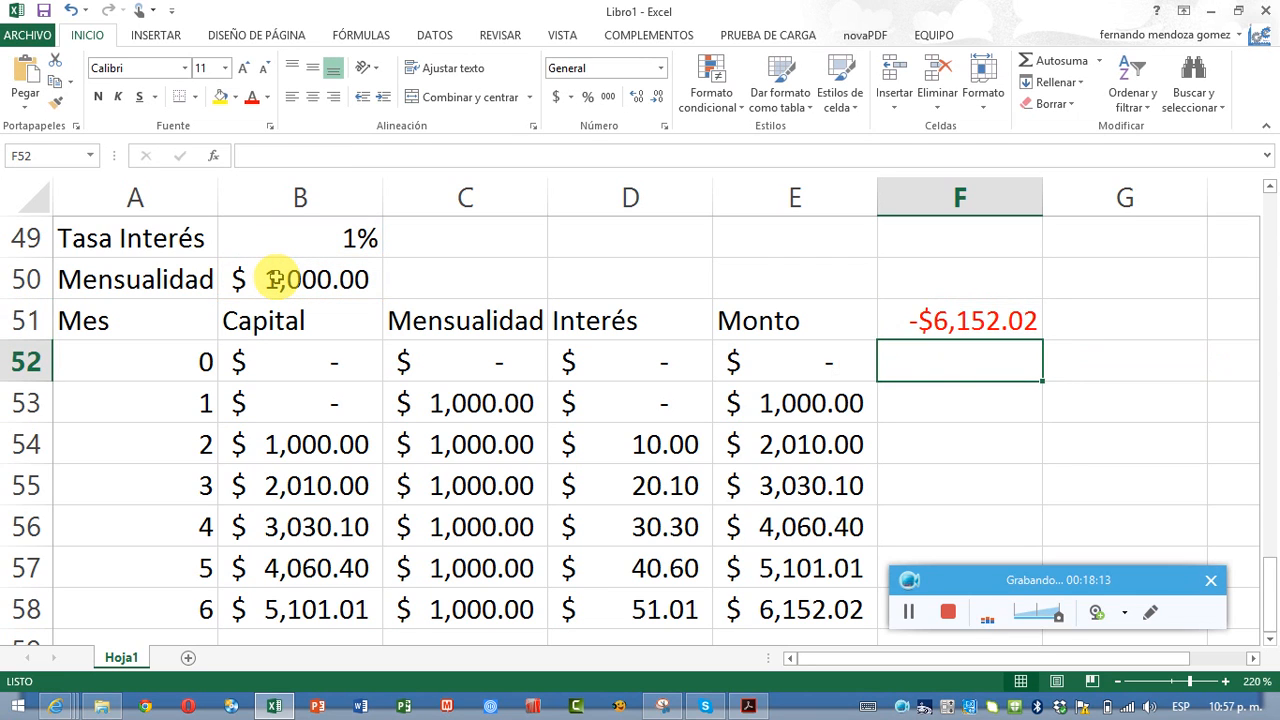
- Reopen the VF formula in F51 to examine its payment argument and exit the cell without editing it
{"action": "key", "text": "Up"}
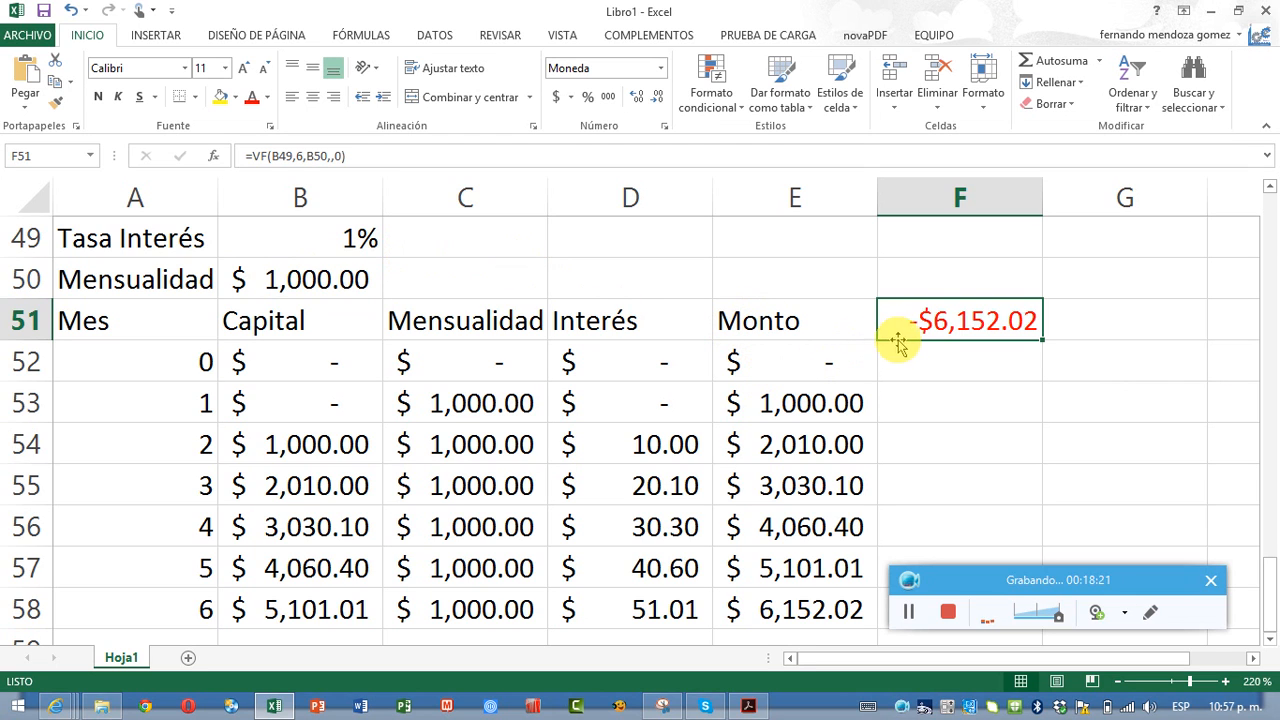
{"action": "double_click", "coordinate": [921, 323]}
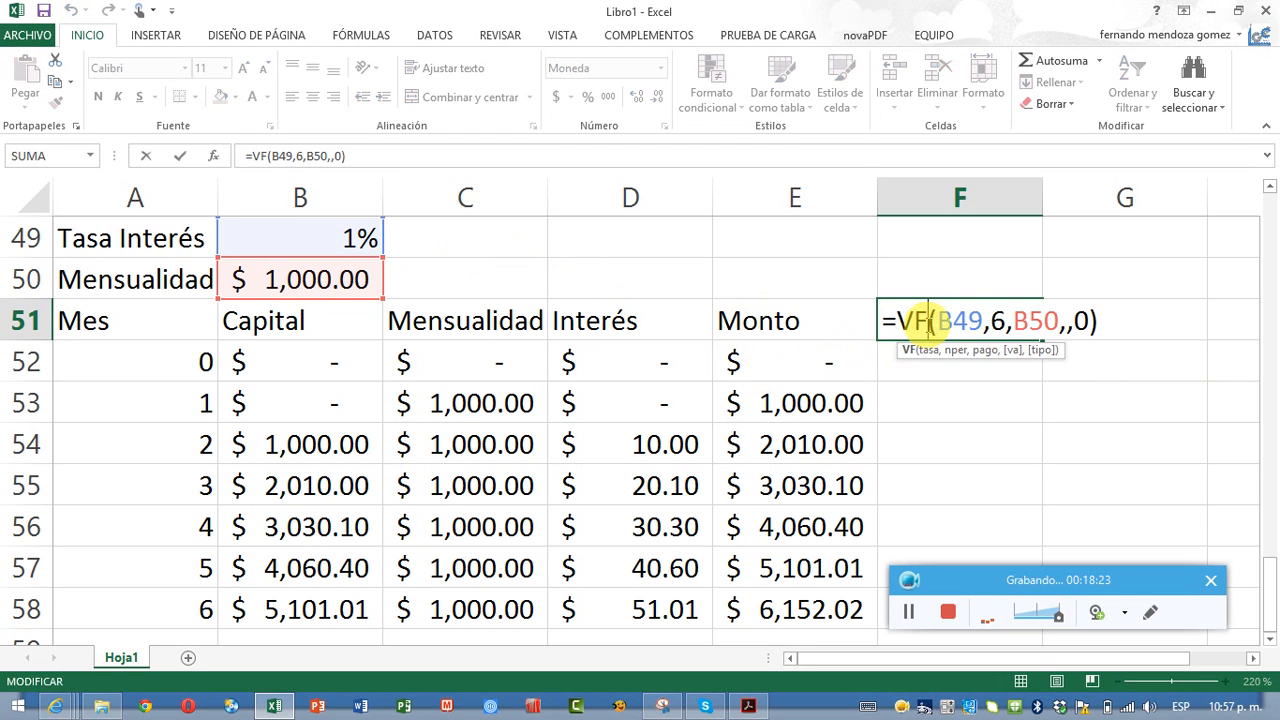
{"action": "left_click", "coordinate": [1013, 322]}
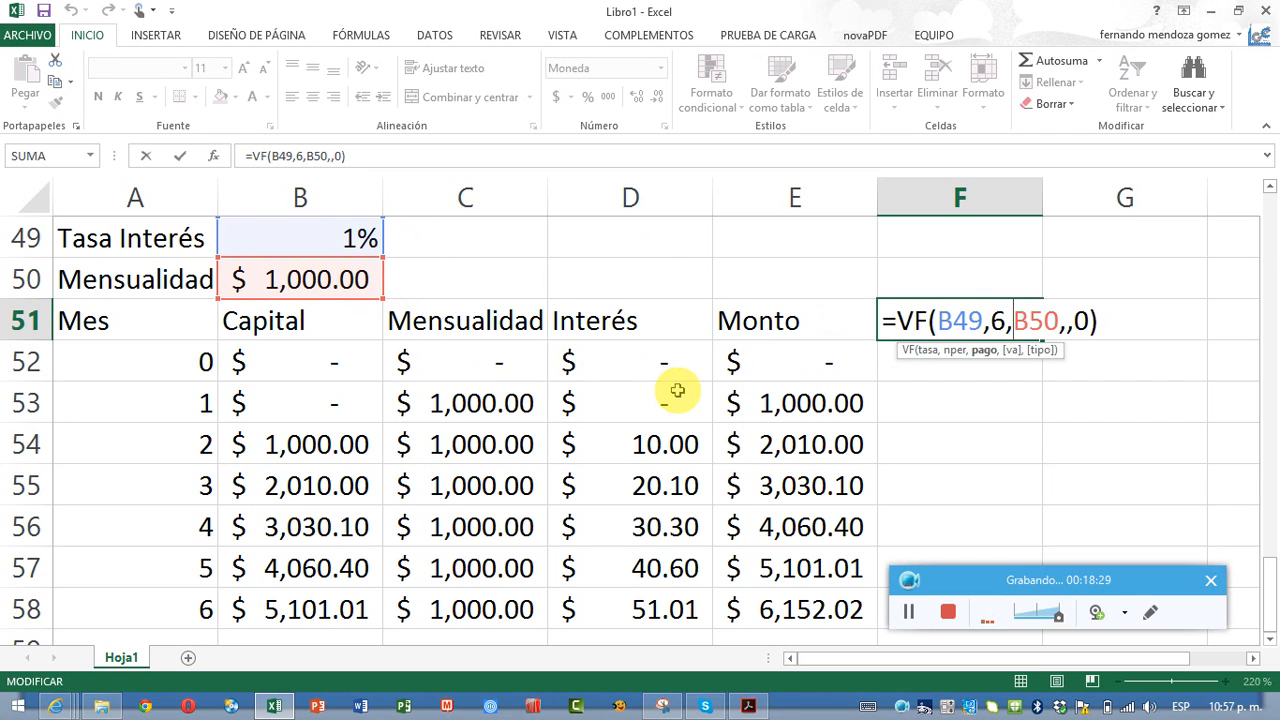
{"action": "key", "text": "Return"}
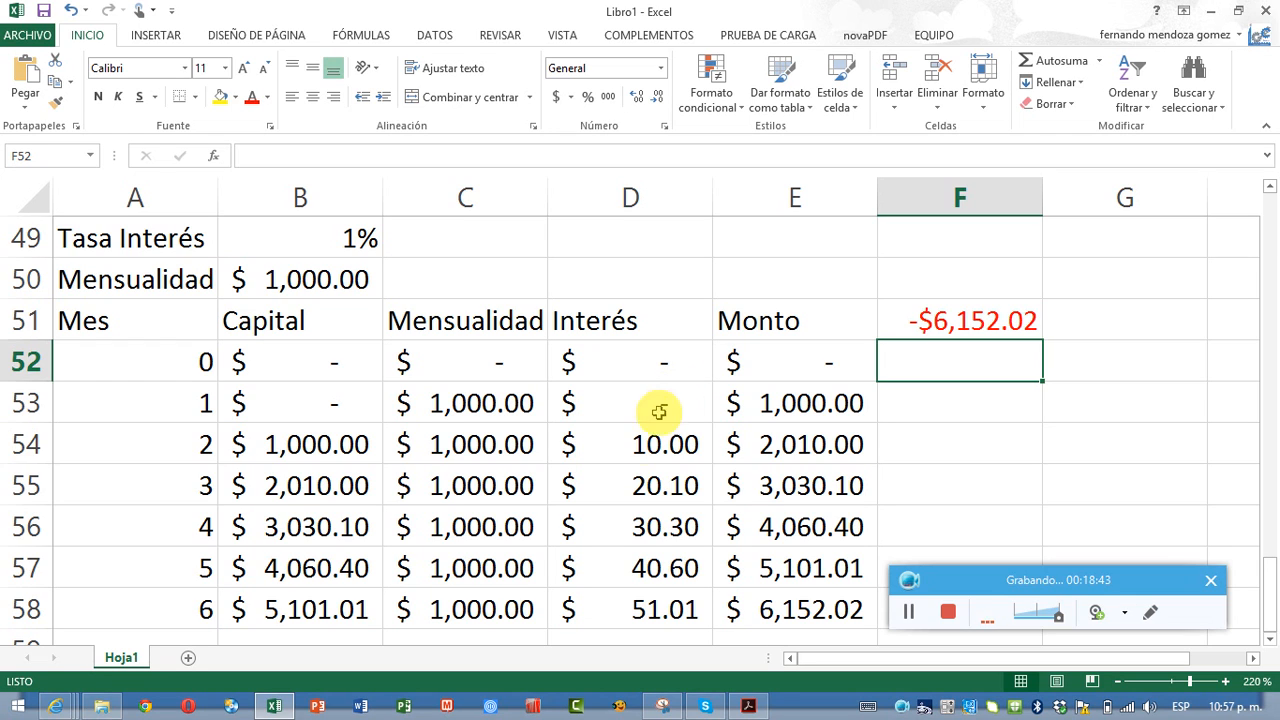
{"action": "left_click", "coordinate": [85, 240]}
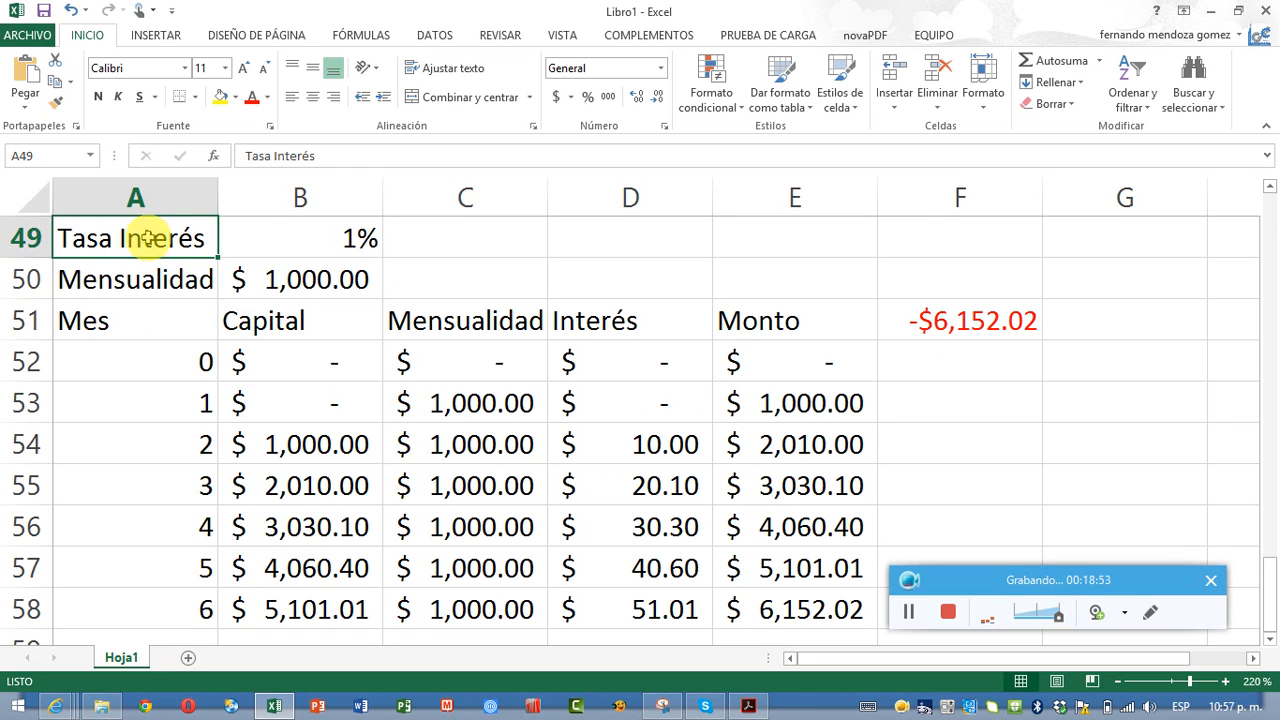
- Set the interest rate in B49 to 1.5% and display it with two decimal places
{"action": "left_click", "coordinate": [280, 236]}
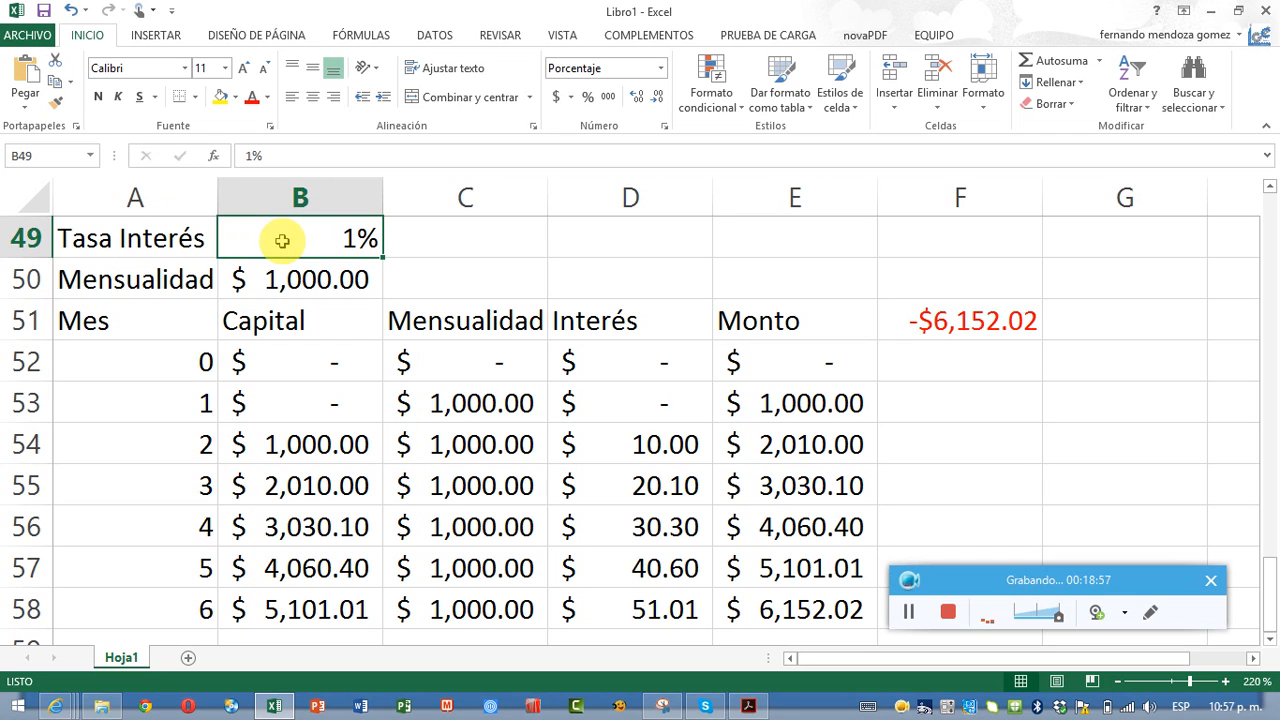
{"action": "double_click", "coordinate": [282, 240]}
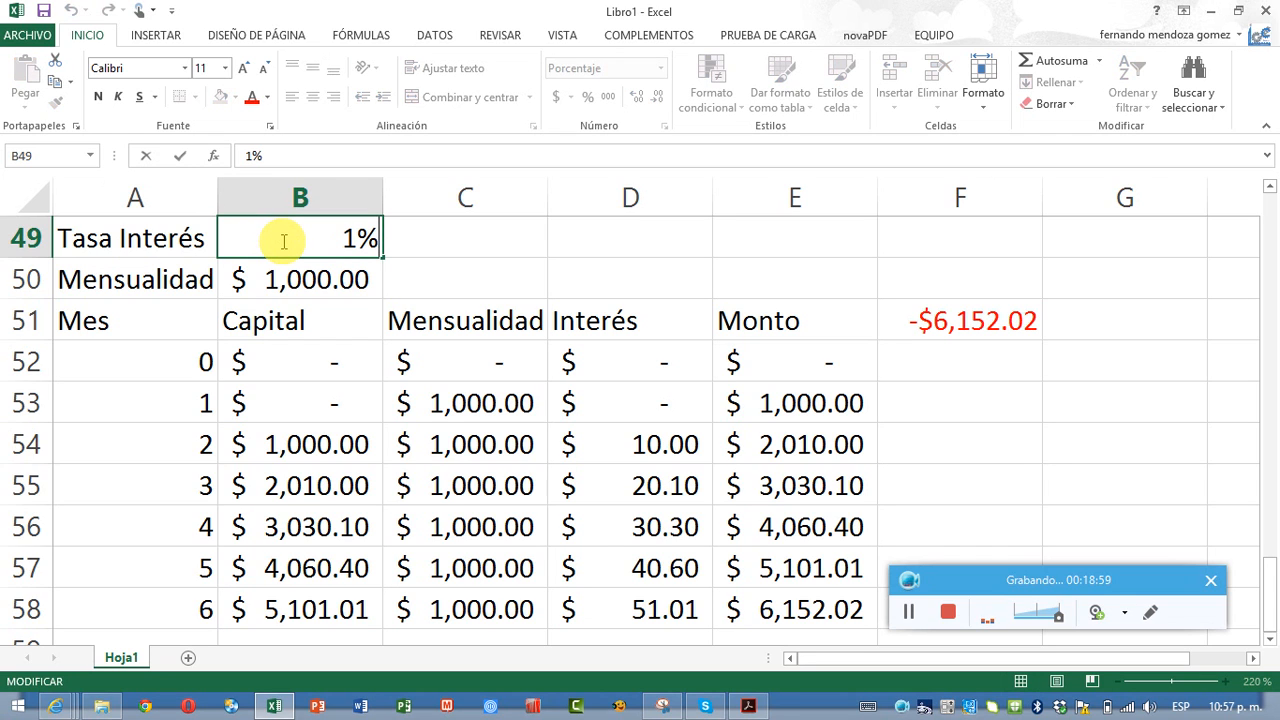
{"action": "key", "text": "Left"}
{"action": "type", "text": ".5"}
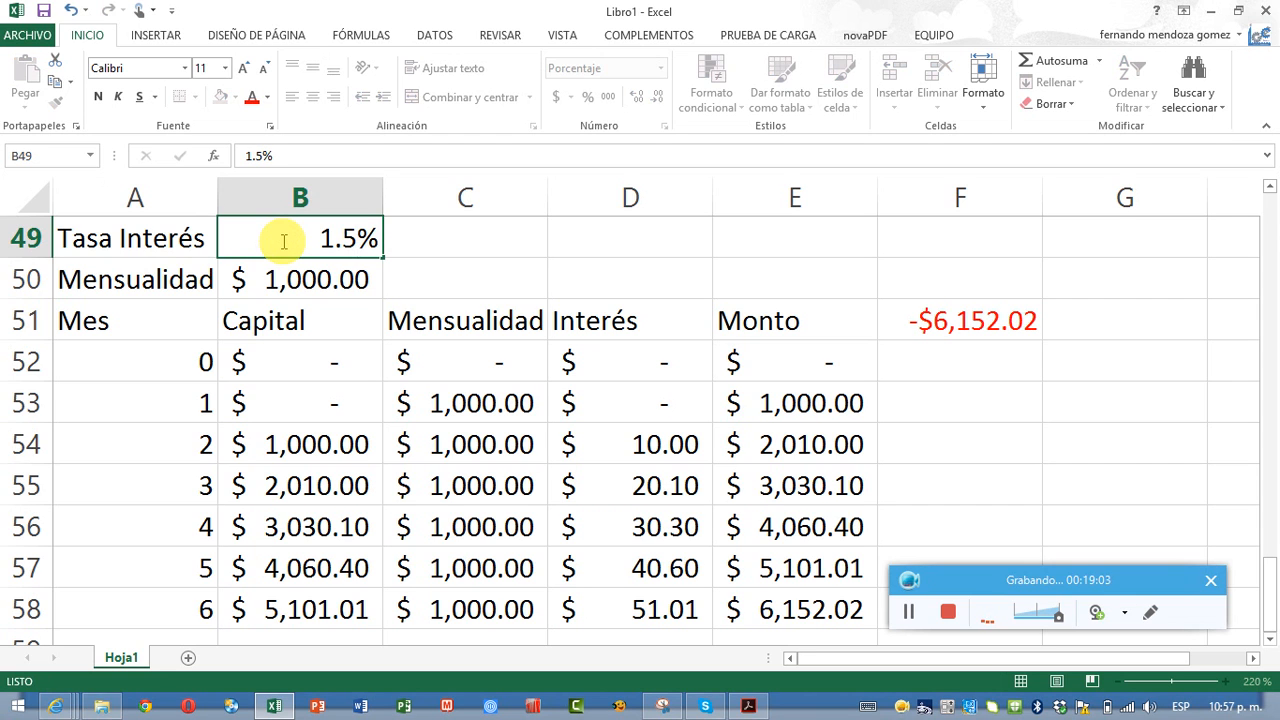
{"action": "key", "text": "Return"}
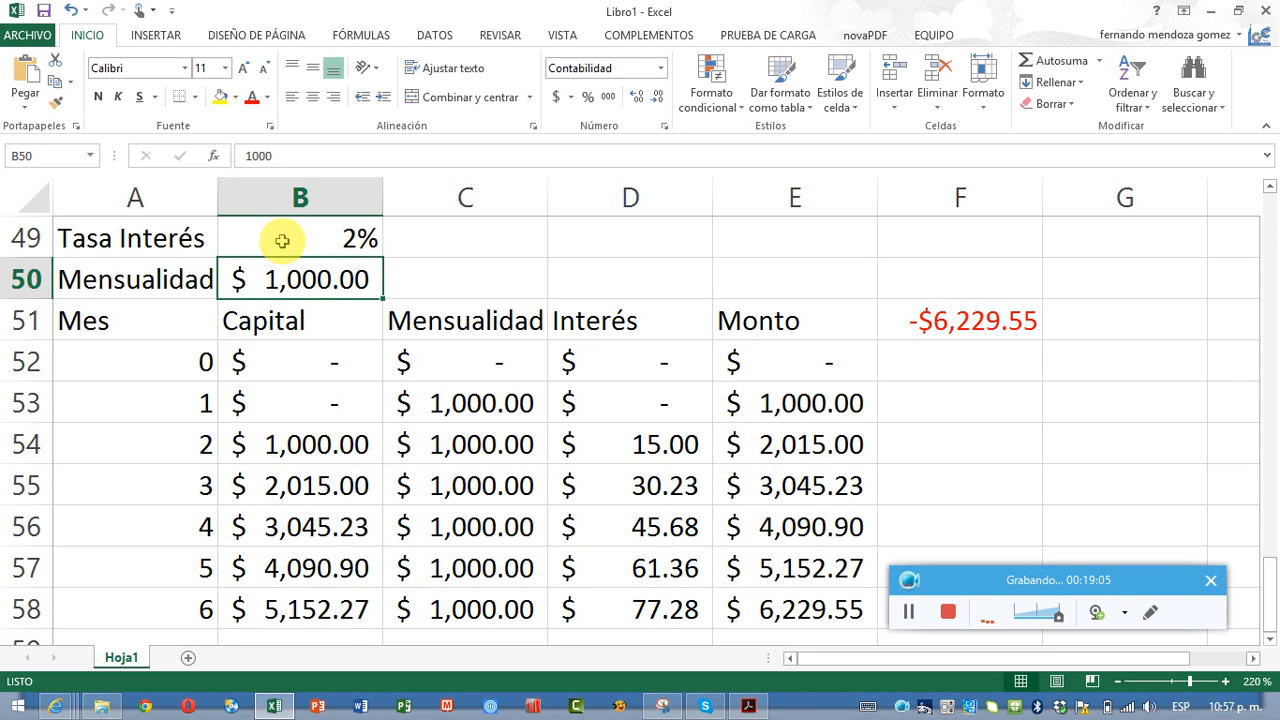
{"action": "left_click", "coordinate": [282, 240]}
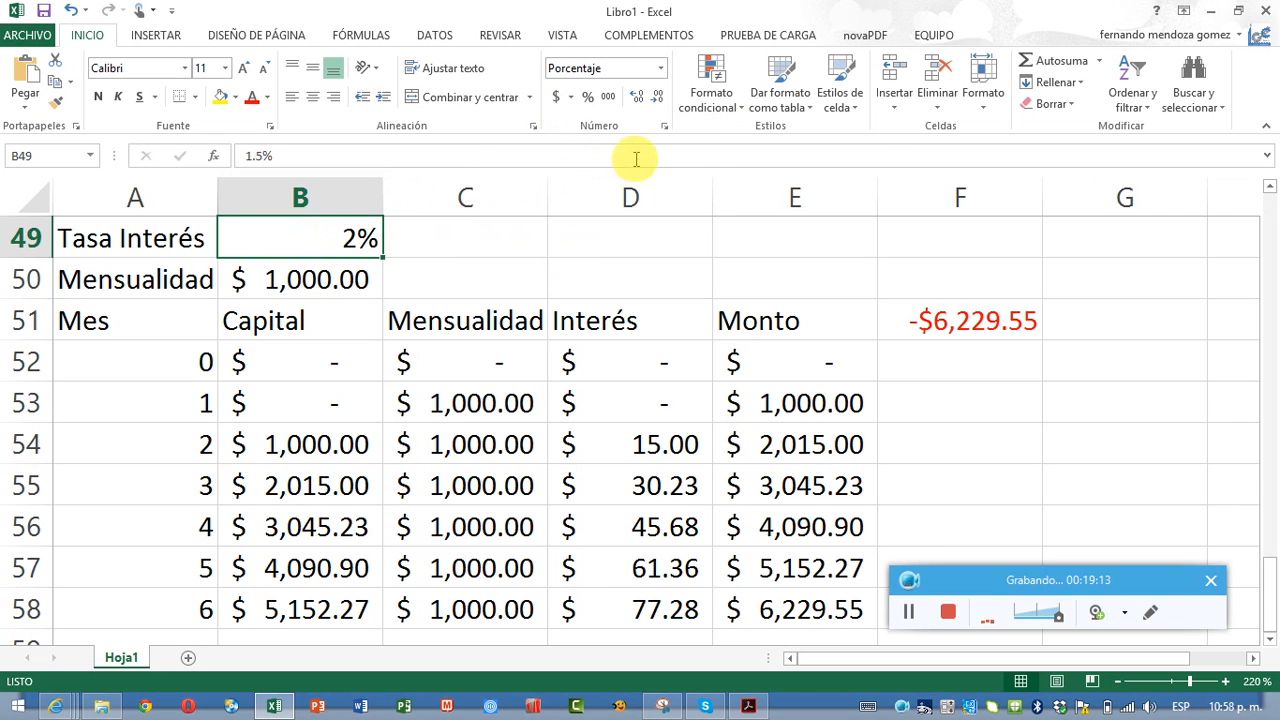
{"action": "left_click", "coordinate": [638, 102]}
{"action": "left_click", "coordinate": [639, 104]}
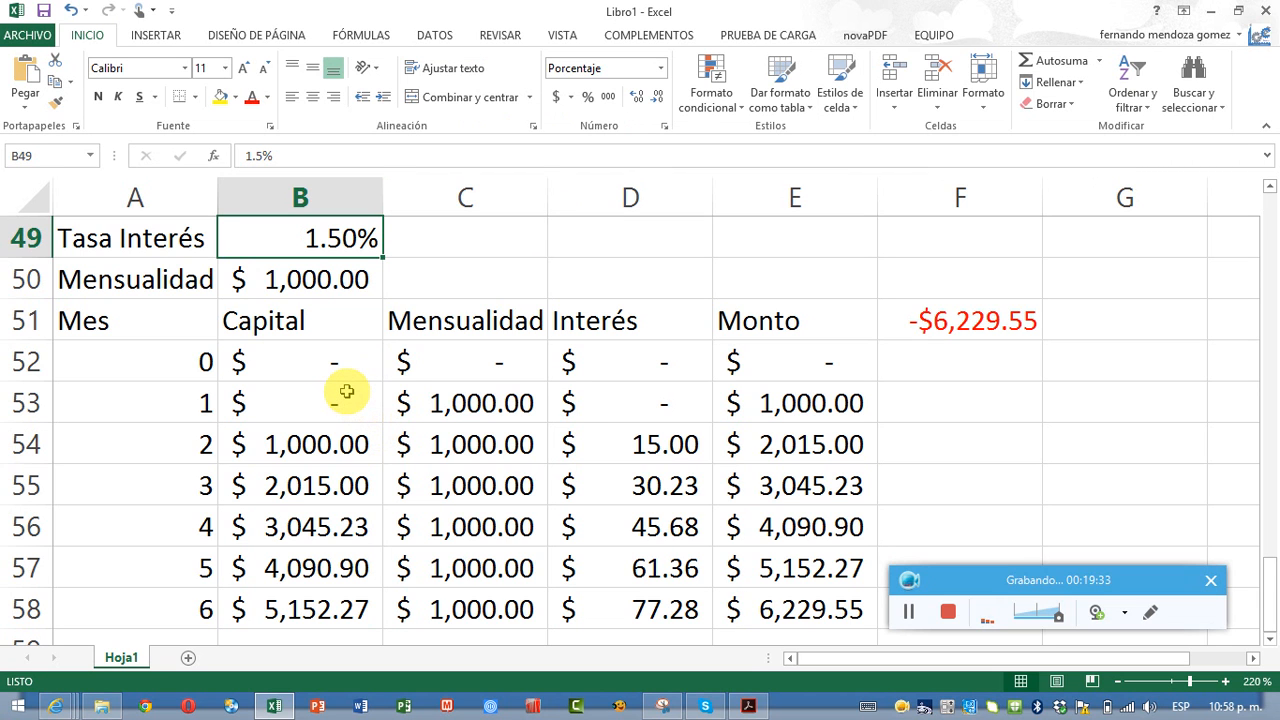
- Enter the title "Tabla de Amortización" in A62, below the existing savings table
{"action": "scroll", "coordinate": [346, 386], "scroll_direction": "down", "scroll_amount": 3}
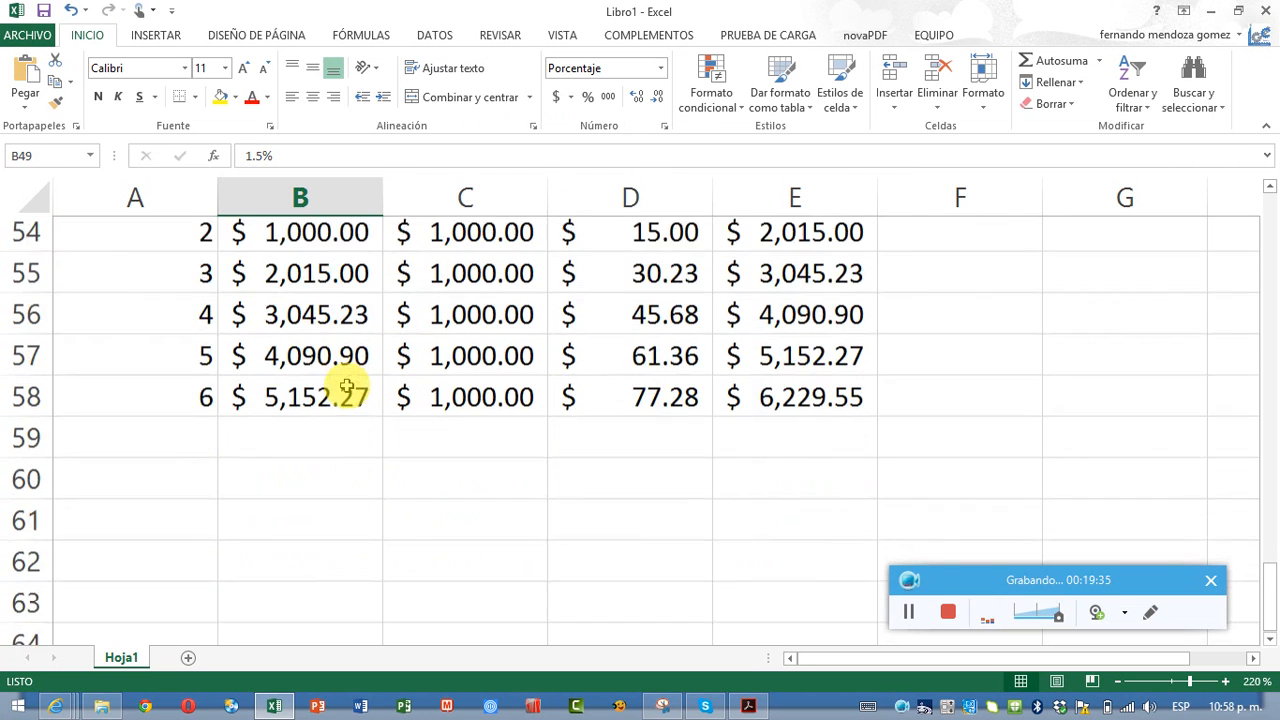
{"action": "scroll", "coordinate": [346, 386], "scroll_direction": "down", "scroll_amount": 1}
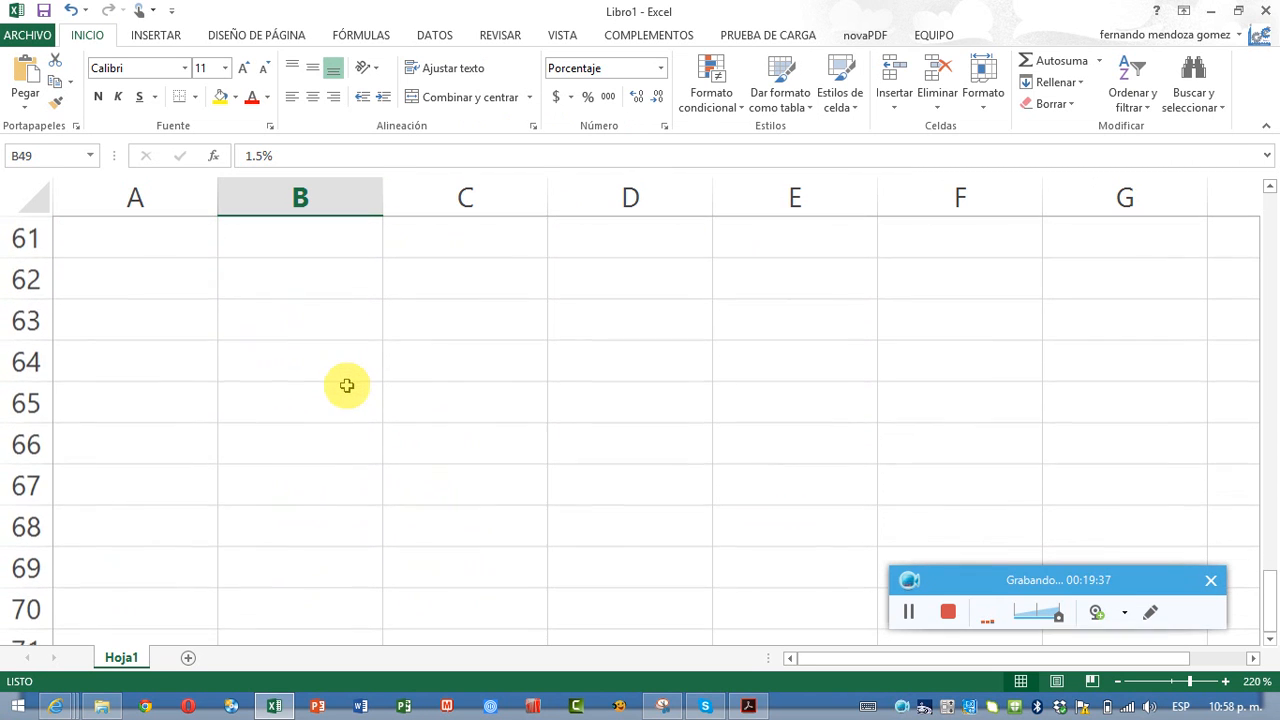
{"action": "left_click", "coordinate": [155, 272]}
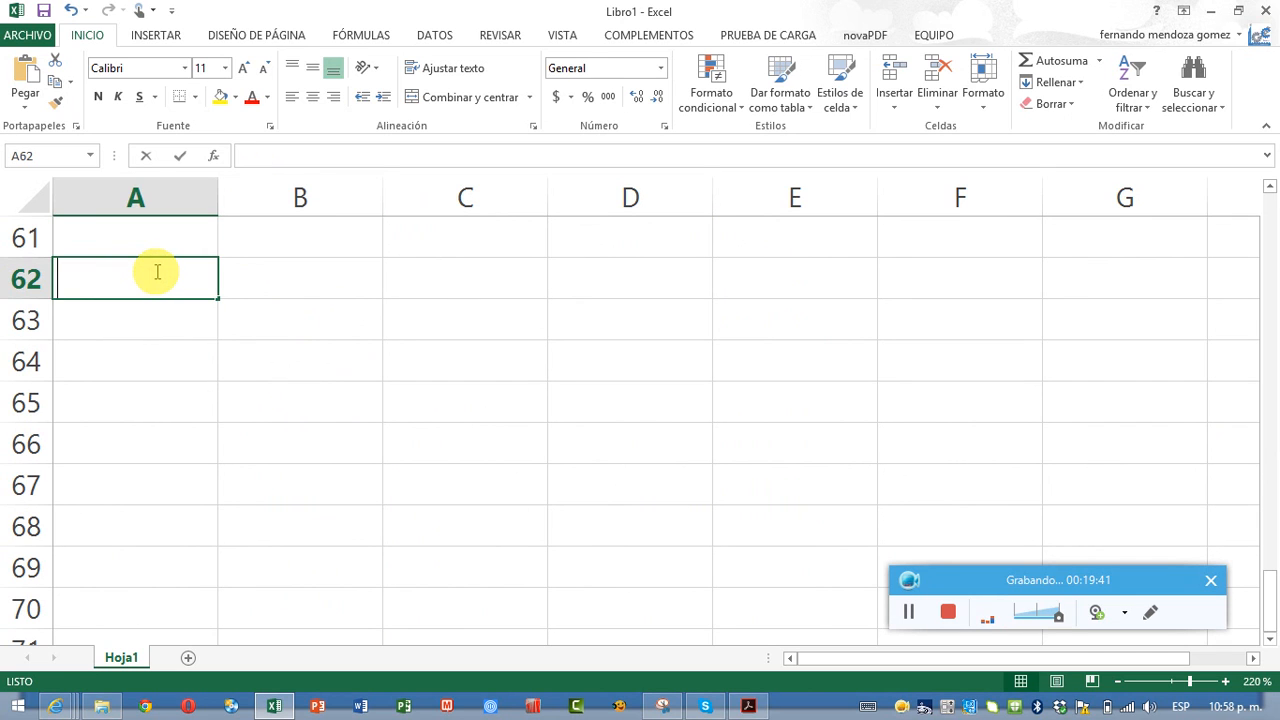
{"action": "type", "text": "Tabla de"}
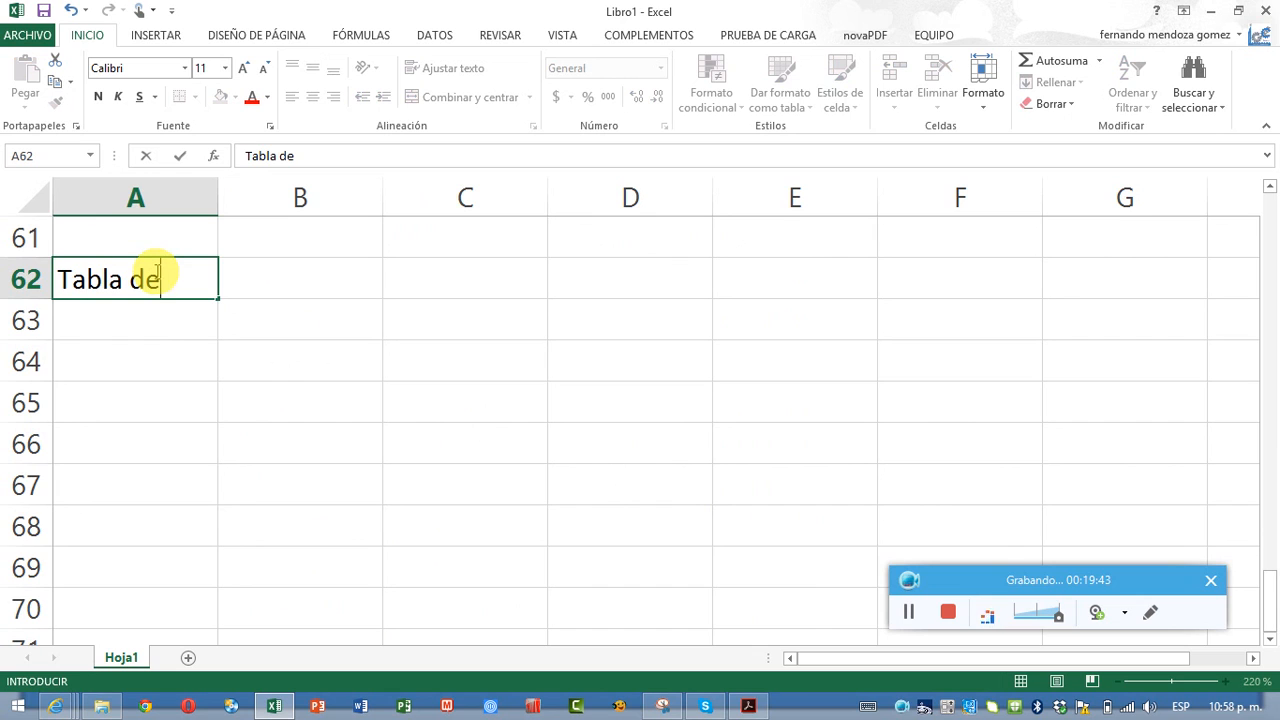
{"action": "key", "text": "Caps_Lock"}
{"action": "key", "text": "Caps_Lock"}
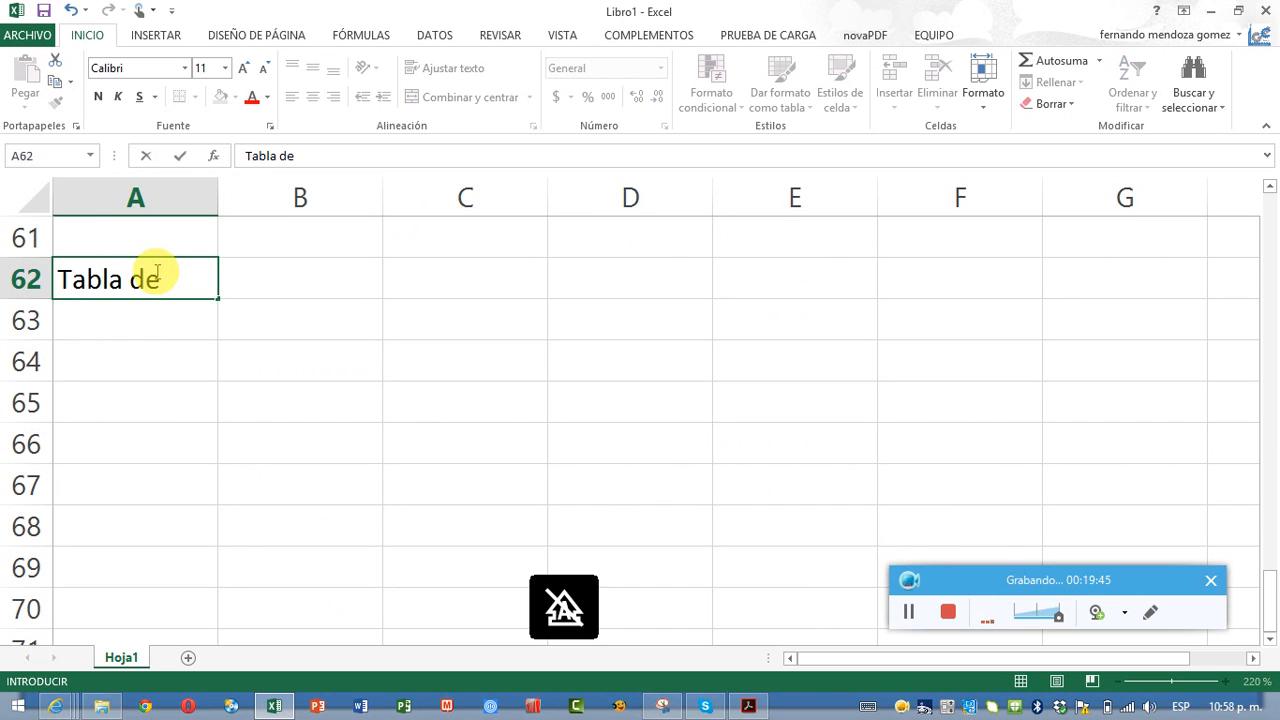
{"action": "type", "text": "Amortización"}
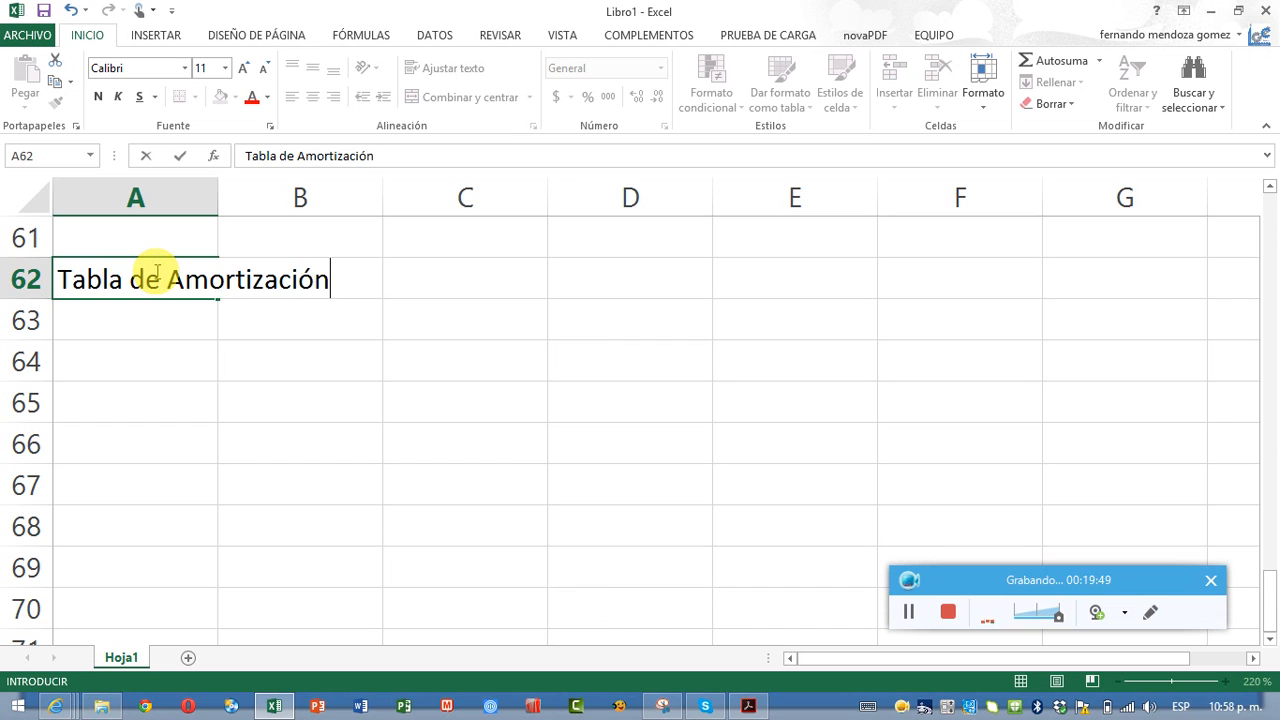
{"action": "key", "text": "Return"}
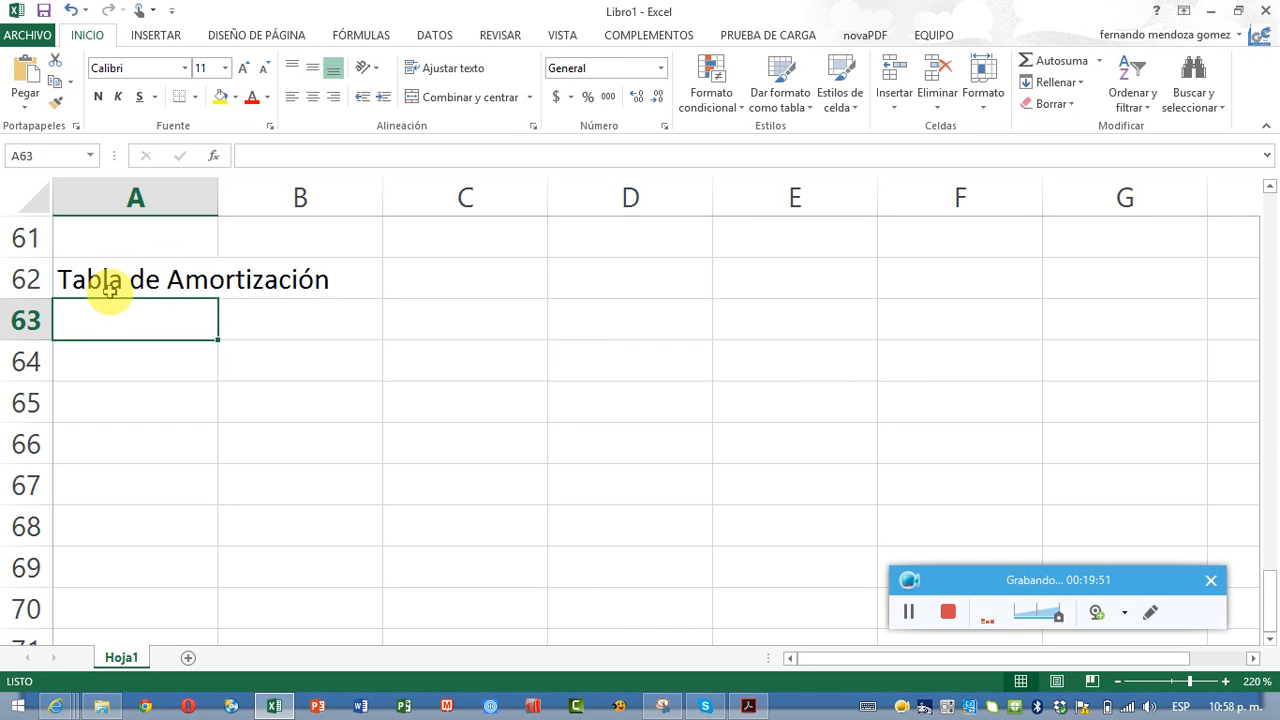
- Label A63 "Capital=" and enter 8000 beside it in B63
{"action": "scroll", "coordinate": [134, 290], "scroll_direction": "down", "scroll_amount": 1}
{"action": "scroll", "coordinate": [134, 291], "scroll_direction": "up", "scroll_amount": 1}
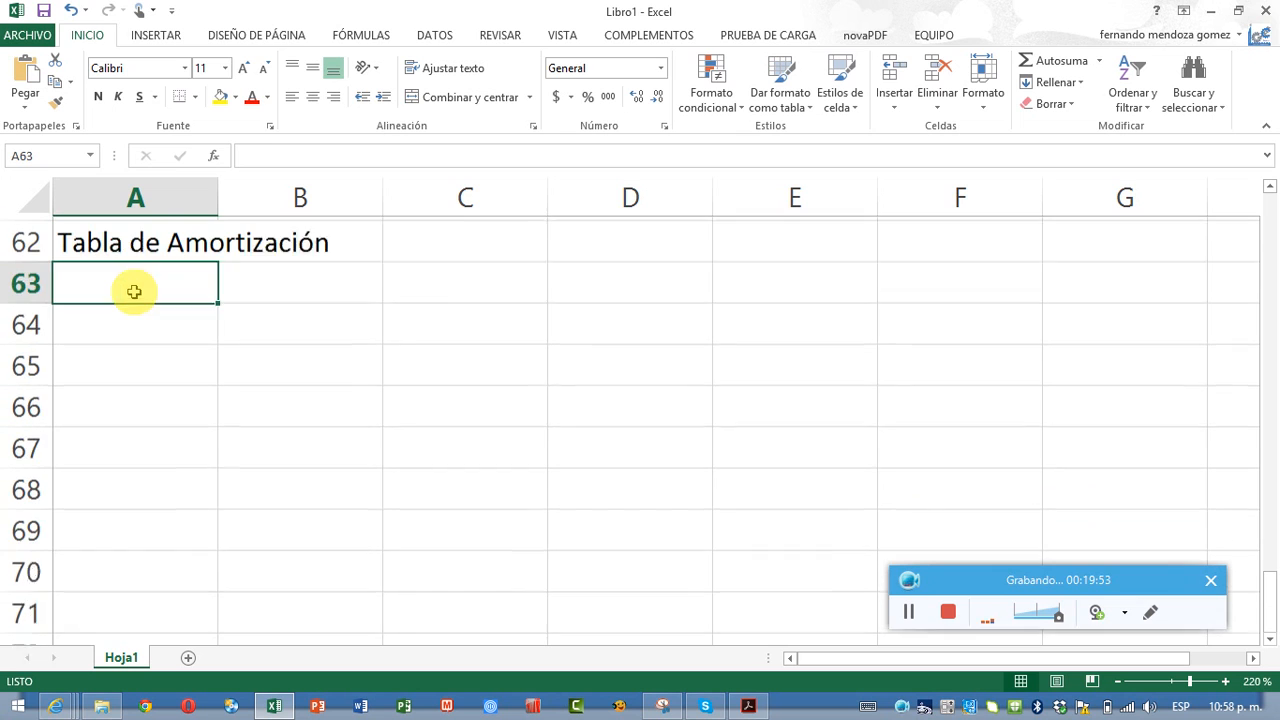
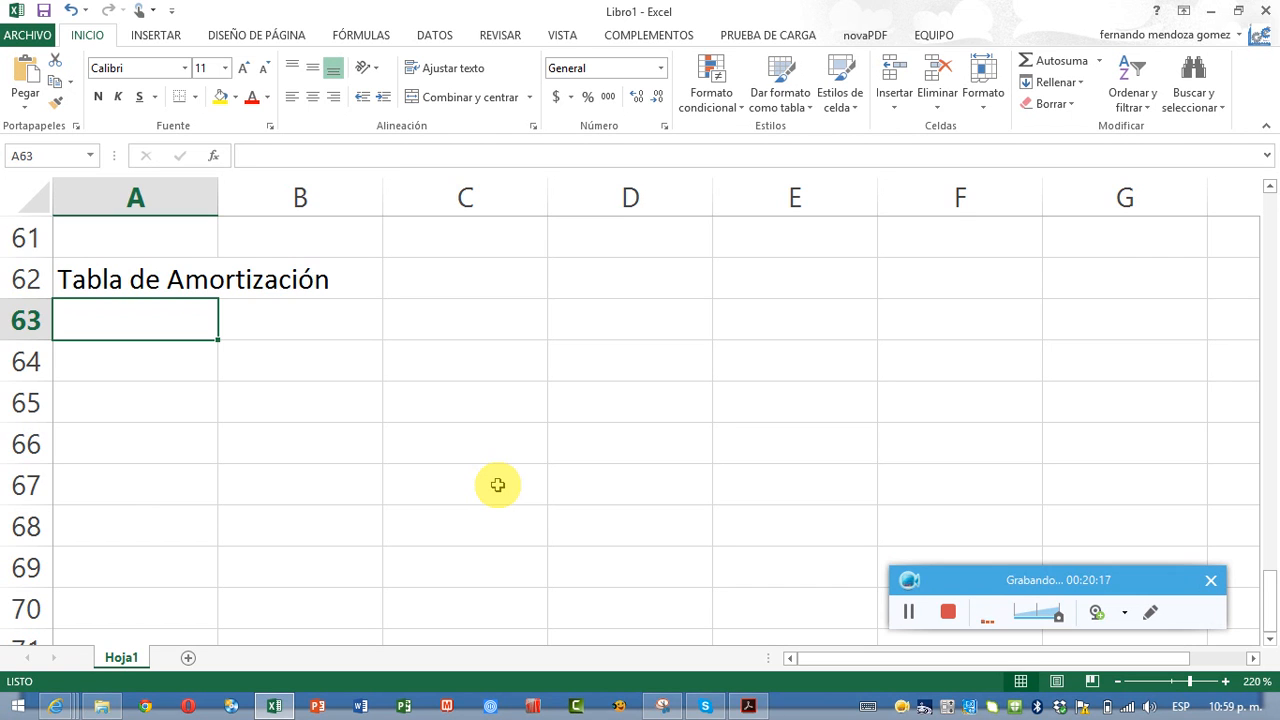
{"action": "type", "text": "Cap"}
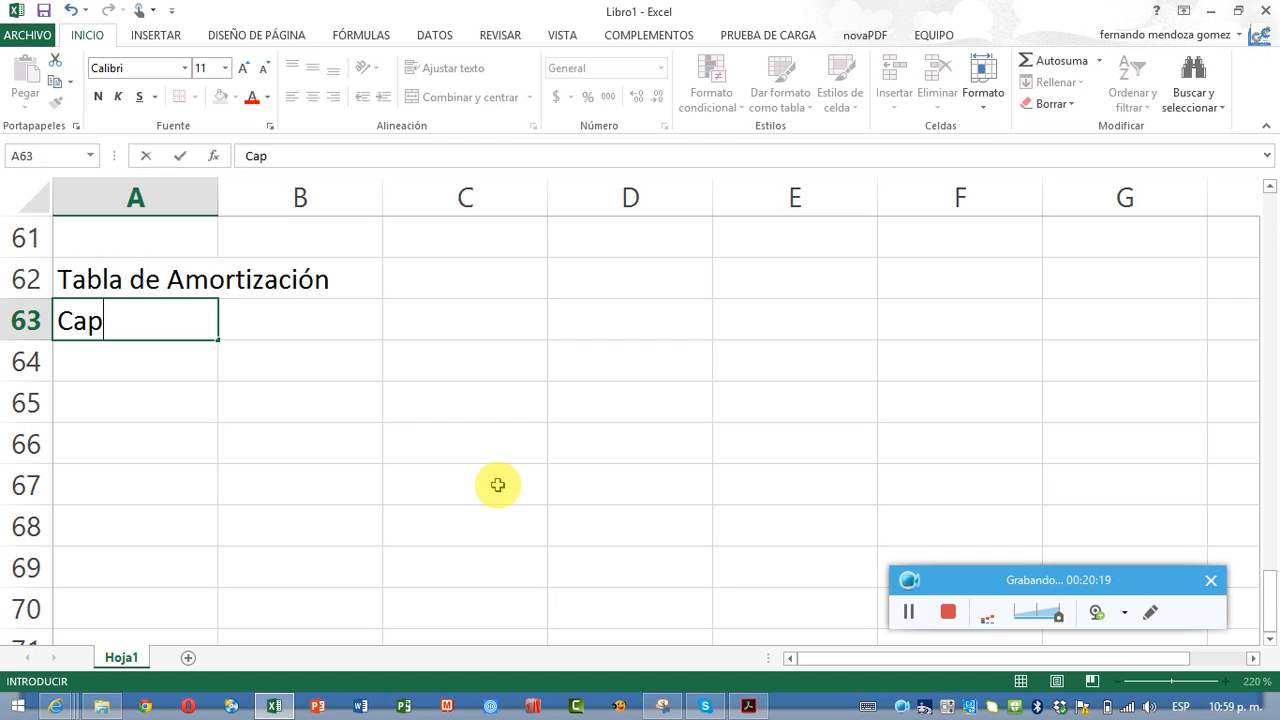
{"action": "type", "text": "ita"}
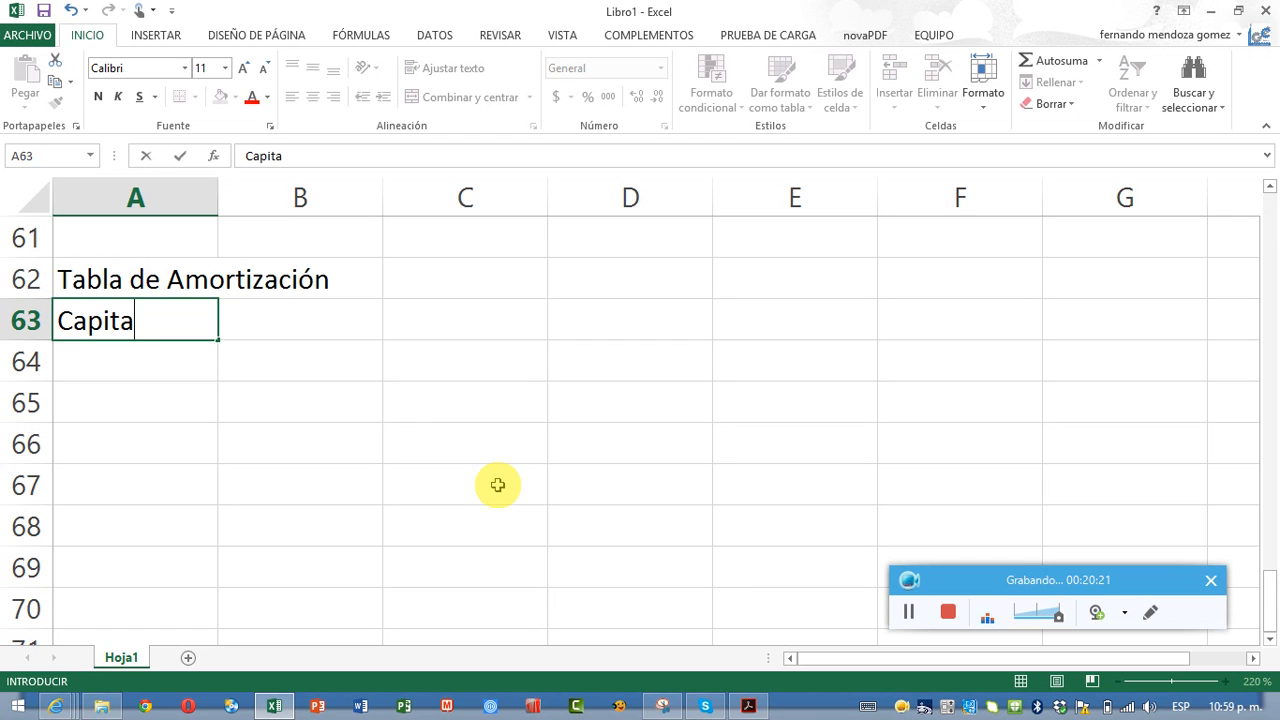
{"action": "type", "text": "l="}
{"action": "key", "text": "Tab"}
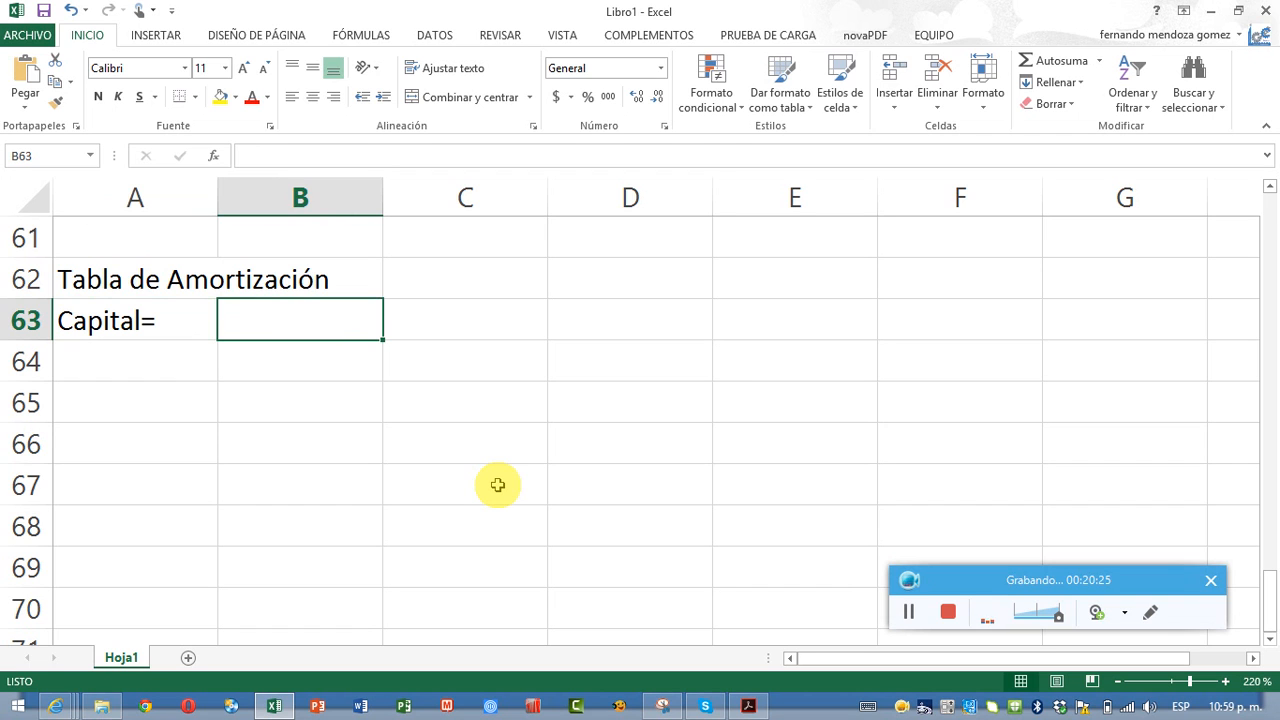
{"action": "type", "text": "8000"}
{"action": "key", "text": "Return"}
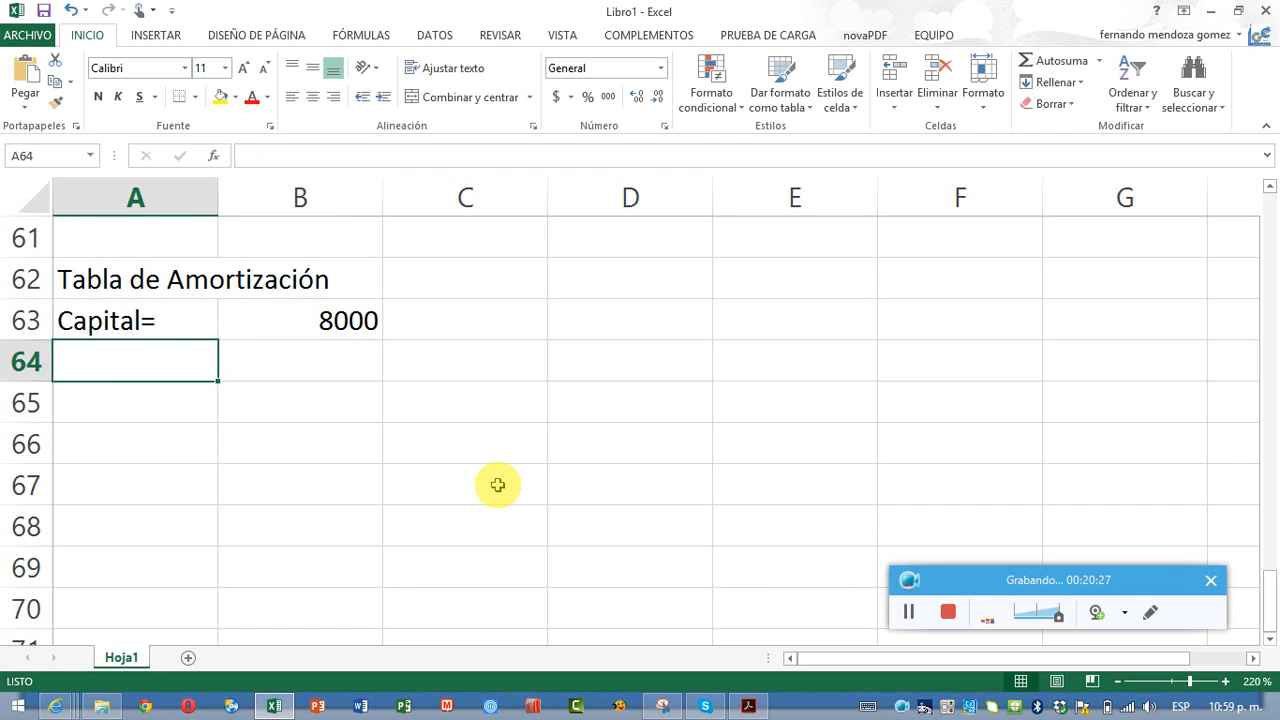
- Format the capital amount in B63 as accounting currency in dollars
{"action": "key", "text": "Up"}
{"action": "key", "text": "Right"}
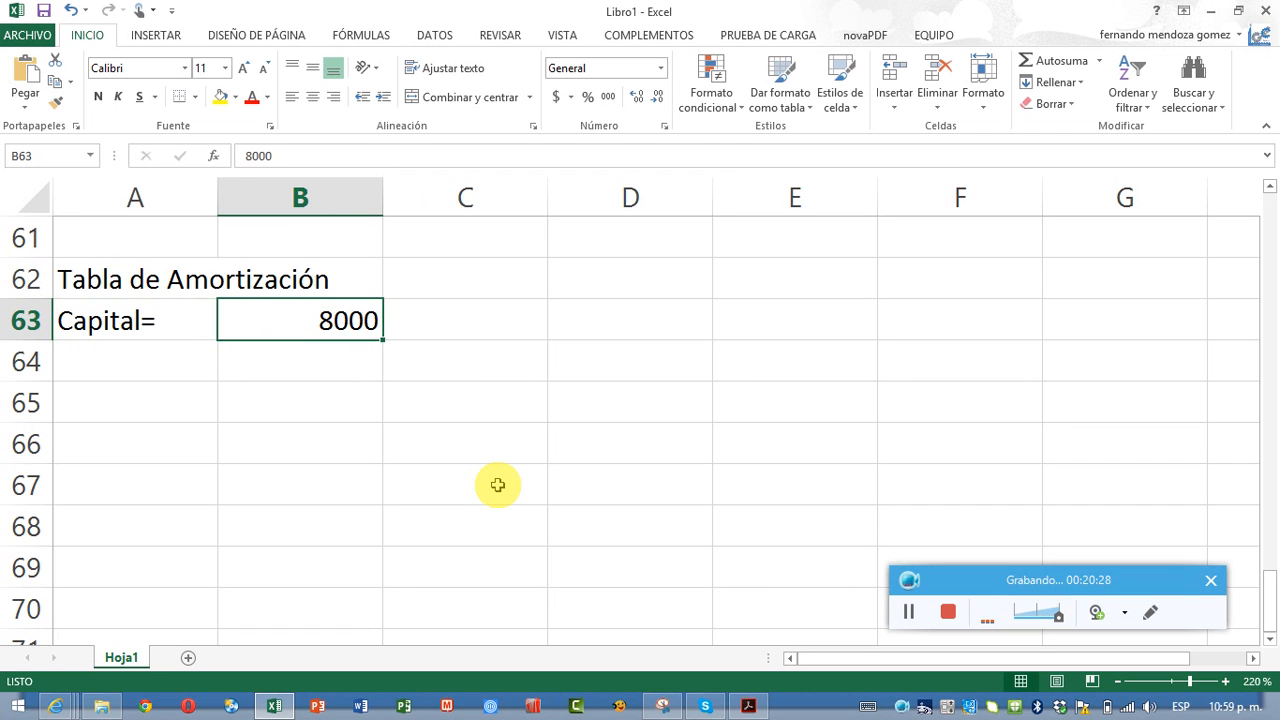
{"action": "left_click", "coordinate": [556, 97]}
- Fill row 64 with the label "Tasa Interés" in A, the formula =0.18/12 in B and "mensual" in C
{"action": "left_click", "coordinate": [127, 378]}
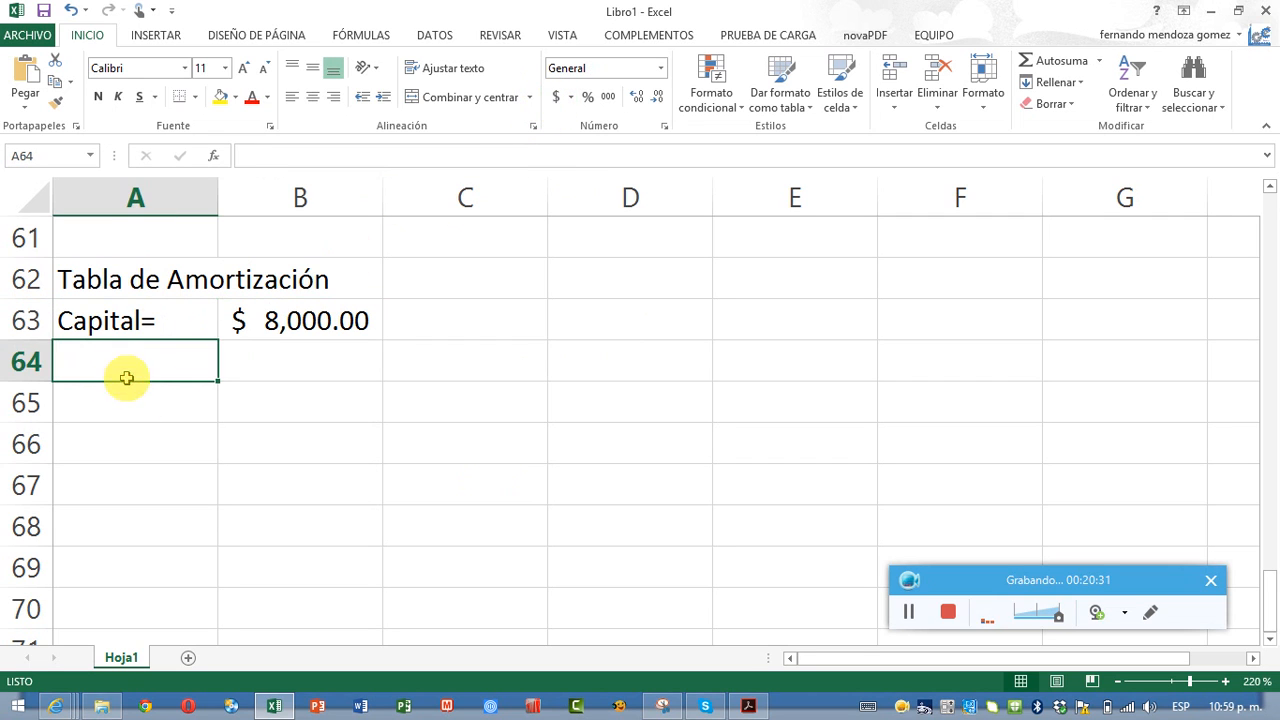
{"action": "type", "text": "T"}
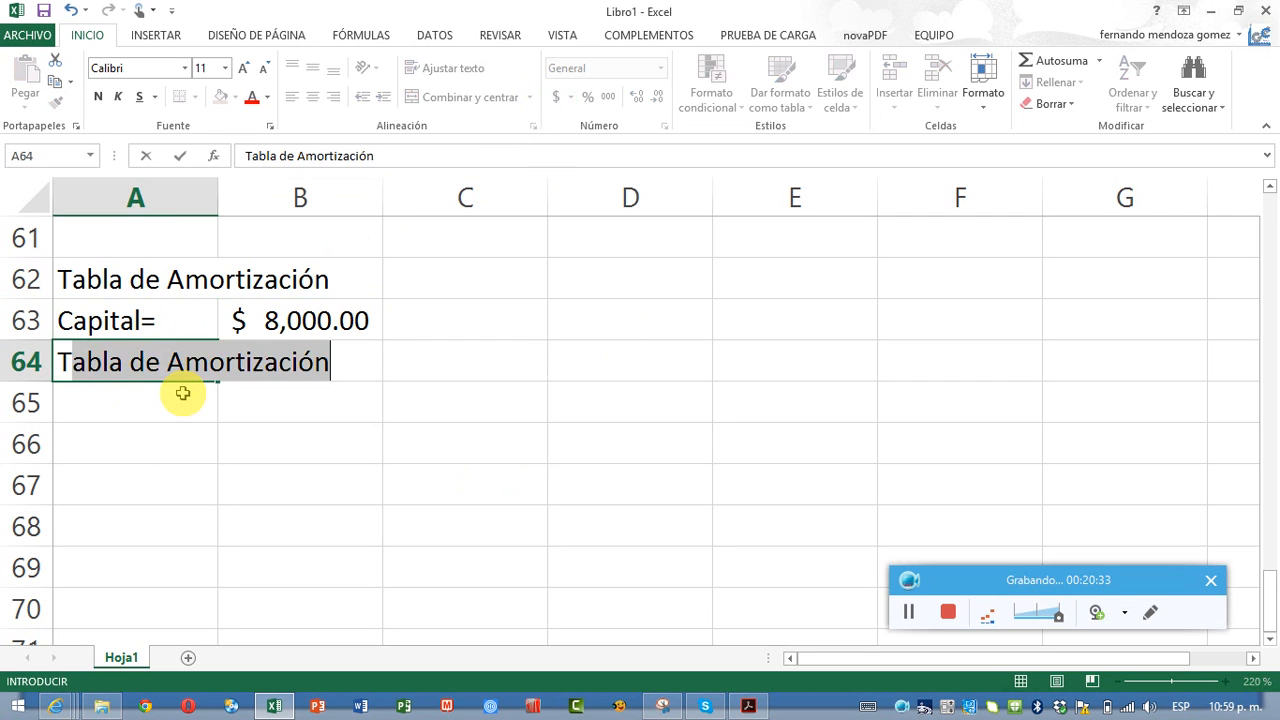
{"action": "type", "text": "asa Interés"}
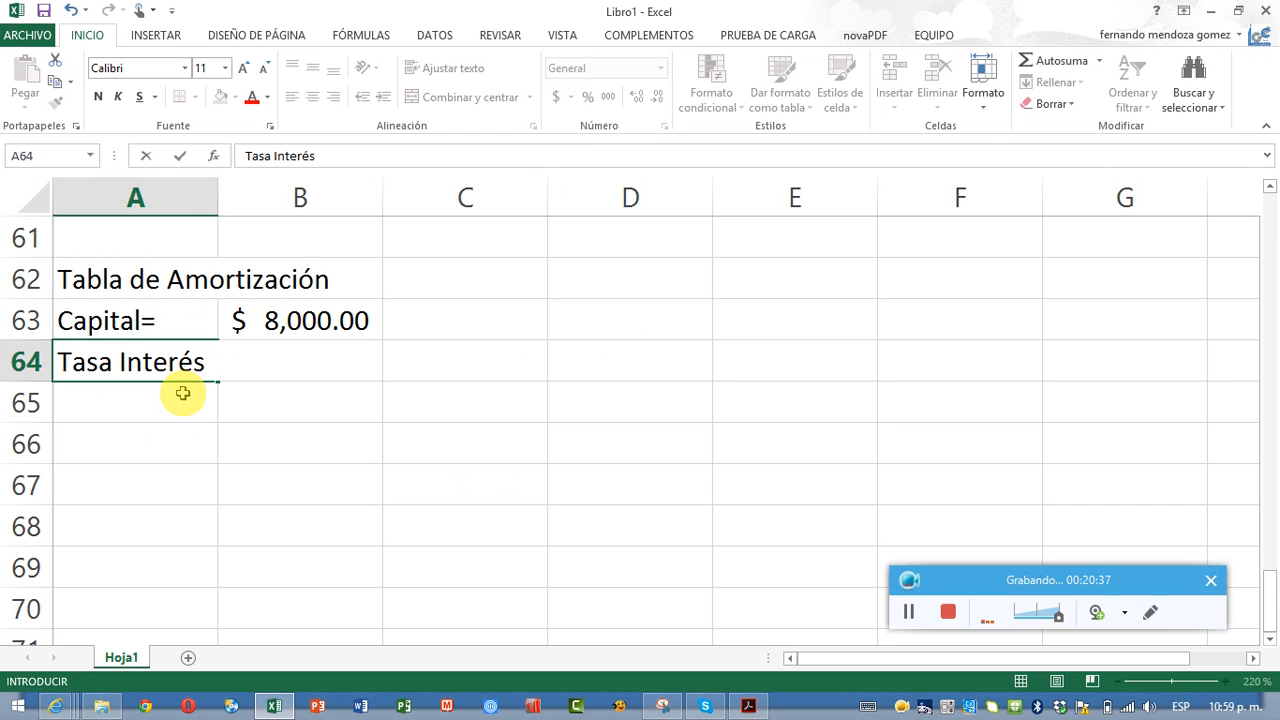
{"action": "key", "text": "Tab"}
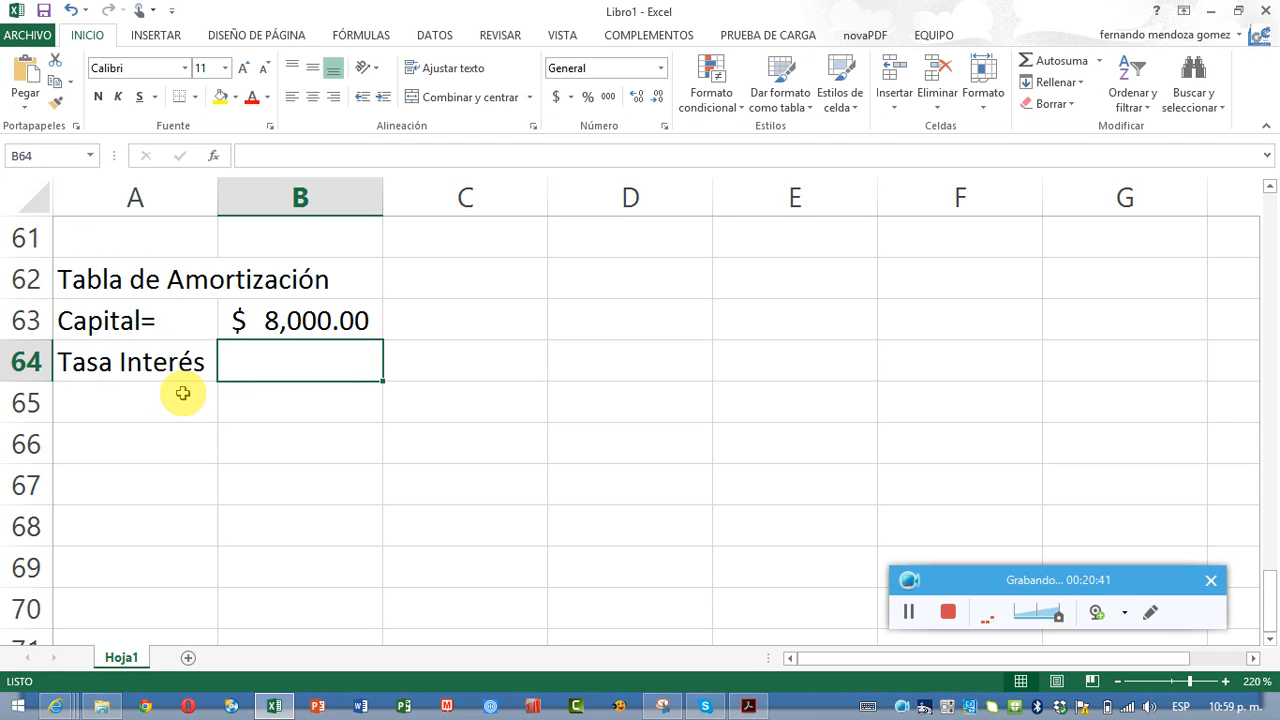
{"action": "type", "text": "=0."}
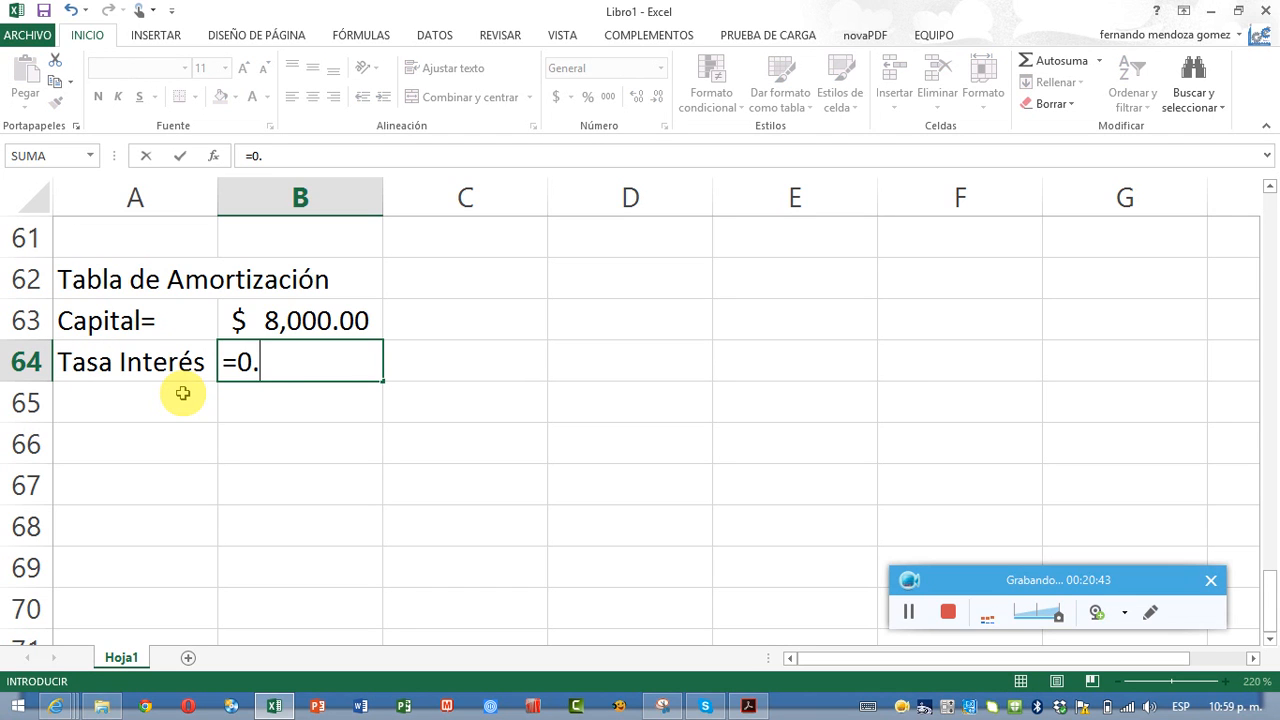
{"action": "type", "text": "18"}
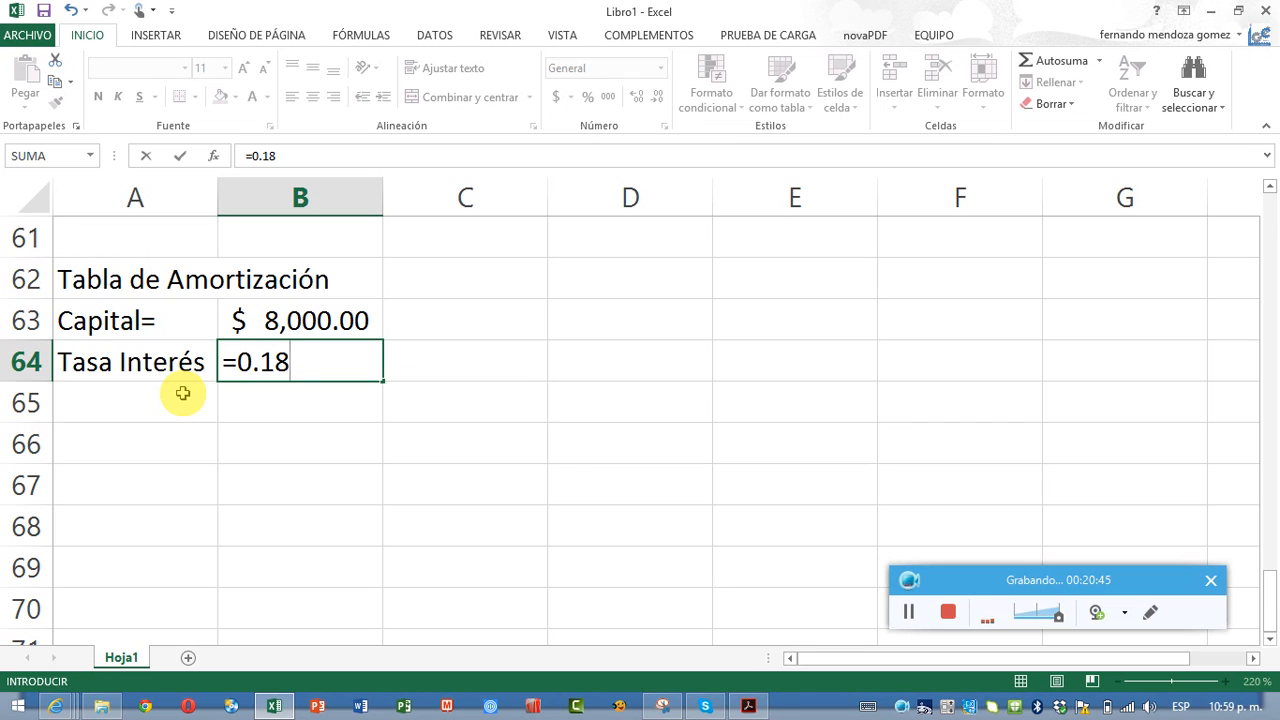
{"action": "type", "text": "/12"}
{"action": "key", "text": "ctrl+Return"}
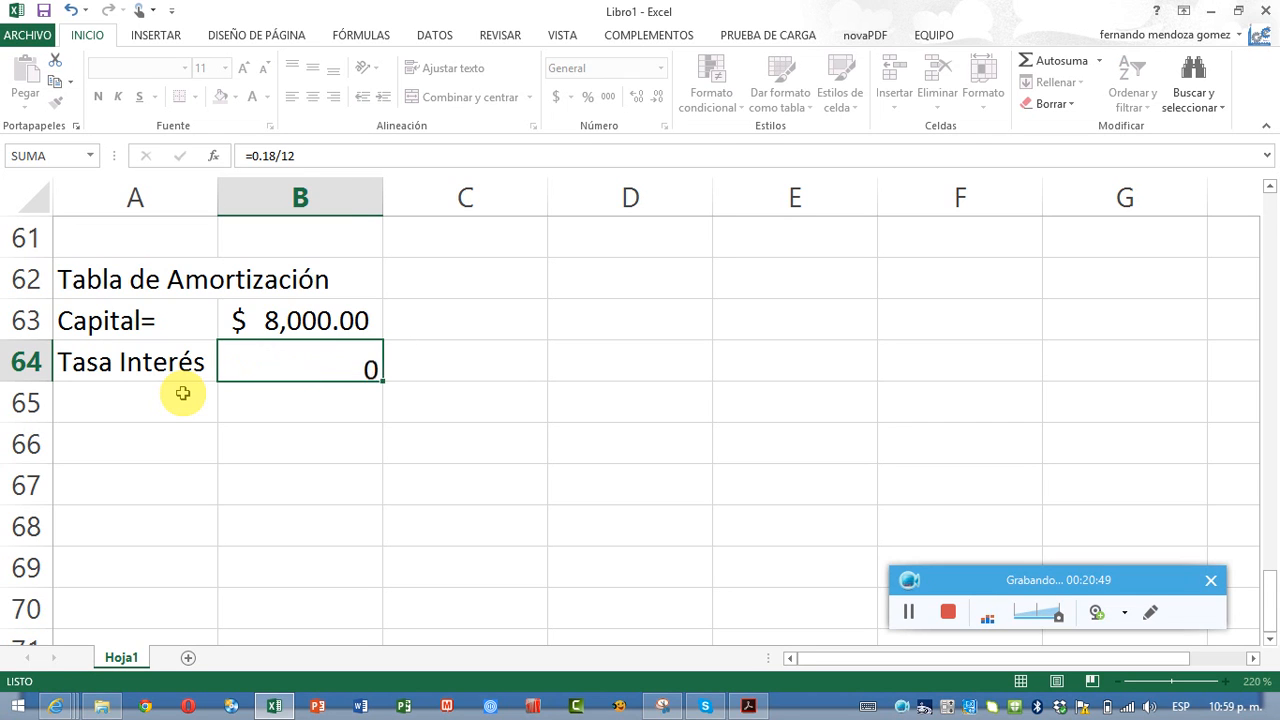
{"action": "key", "text": "Tab"}
{"action": "type", "text": "mensual"}
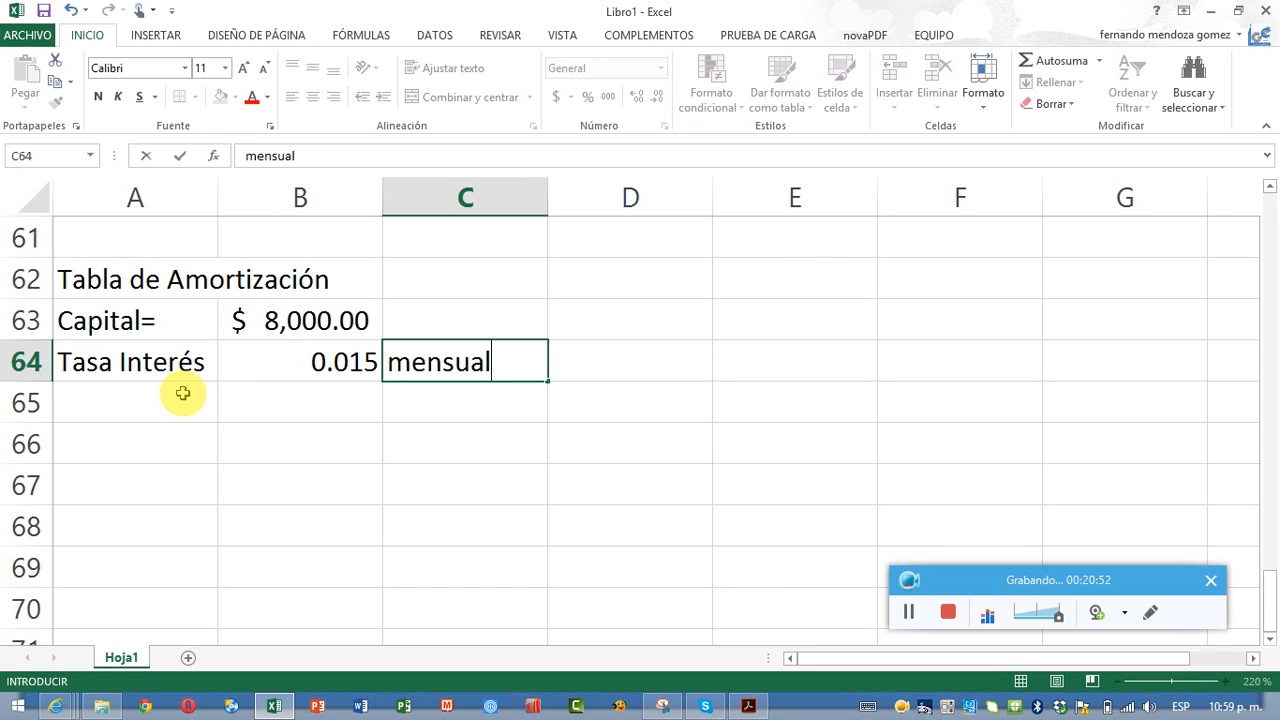
- Format the interest rate in B64 as a percentage with two decimal places
{"action": "left_click", "coordinate": [183, 393]}
{"action": "key", "text": "Up"}
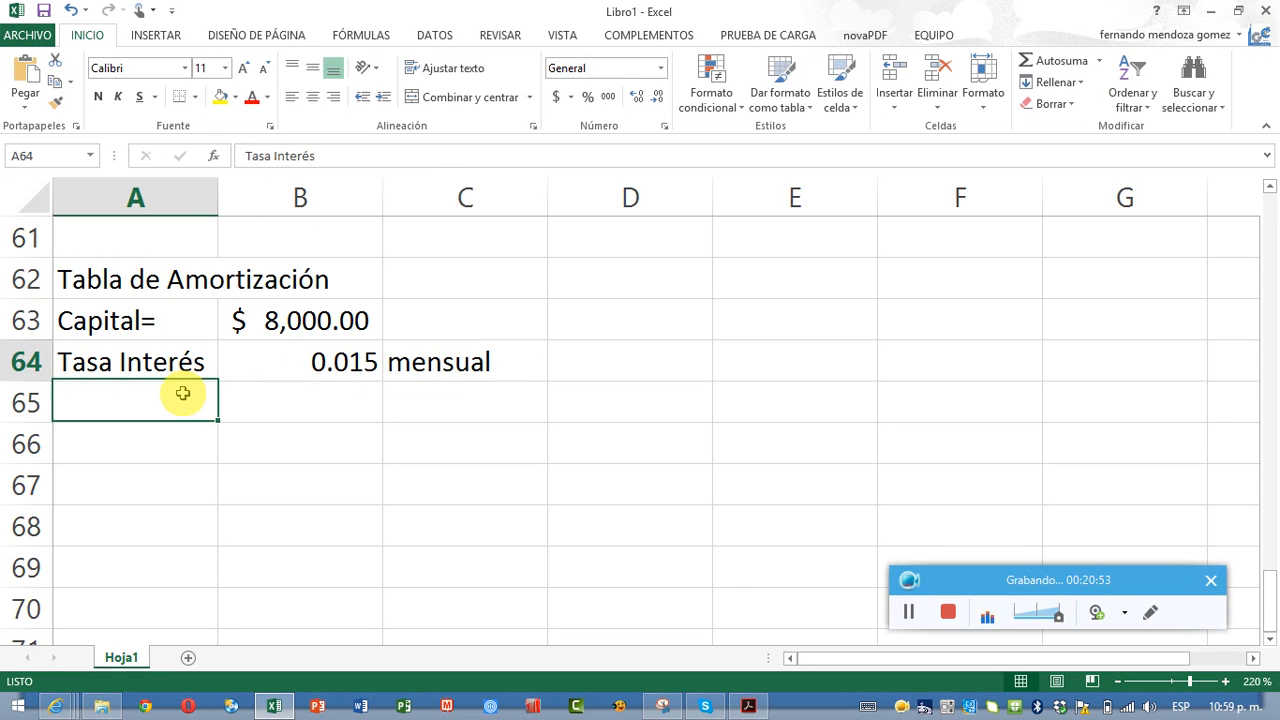
{"action": "key", "text": "Right"}
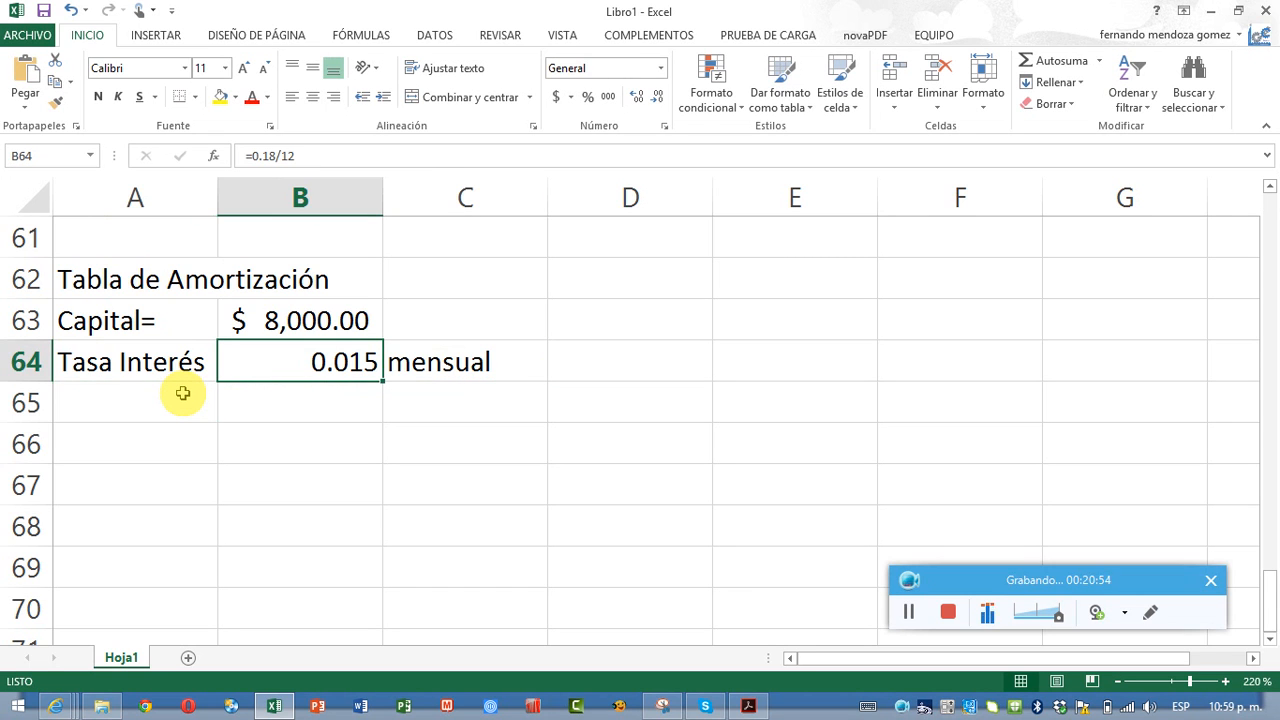
{"action": "left_click", "coordinate": [587, 97]}
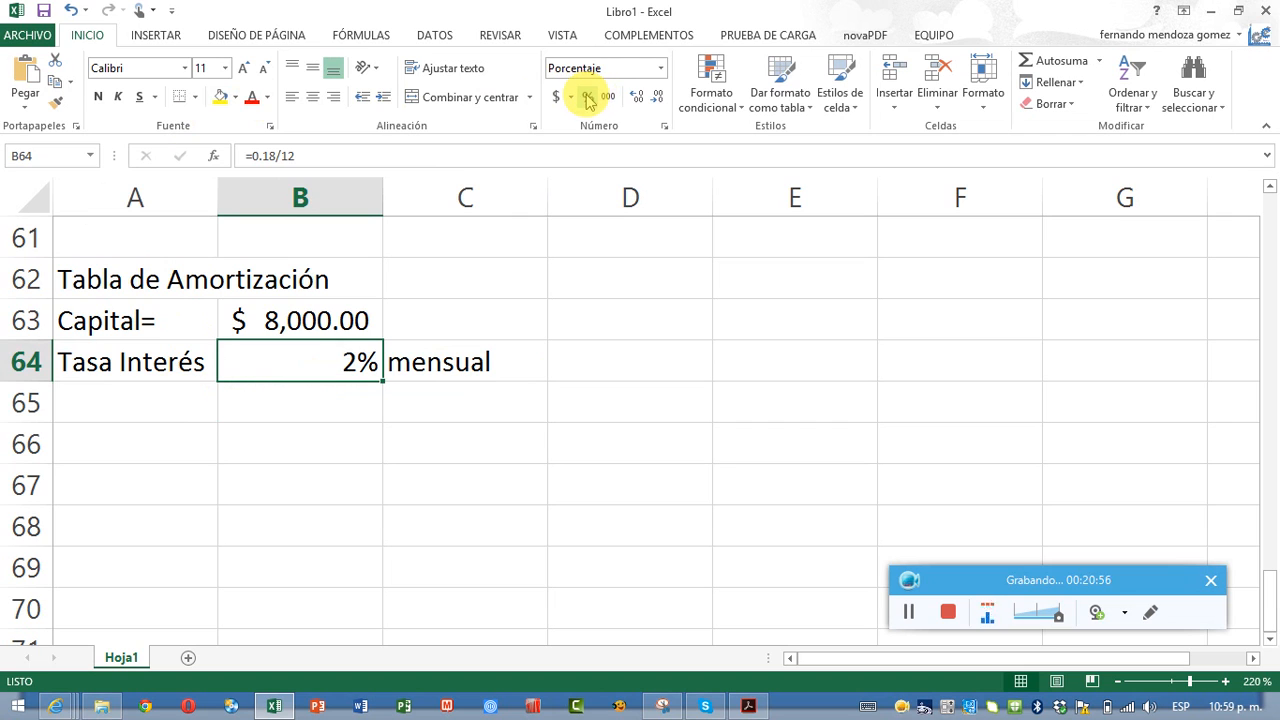
{"action": "left_click", "coordinate": [637, 96]}
{"action": "left_click", "coordinate": [637, 96]}
- Fill row 65 with the label "Plazo=" in A, the value 4 in B and "meses" in C
{"action": "left_click", "coordinate": [155, 407]}
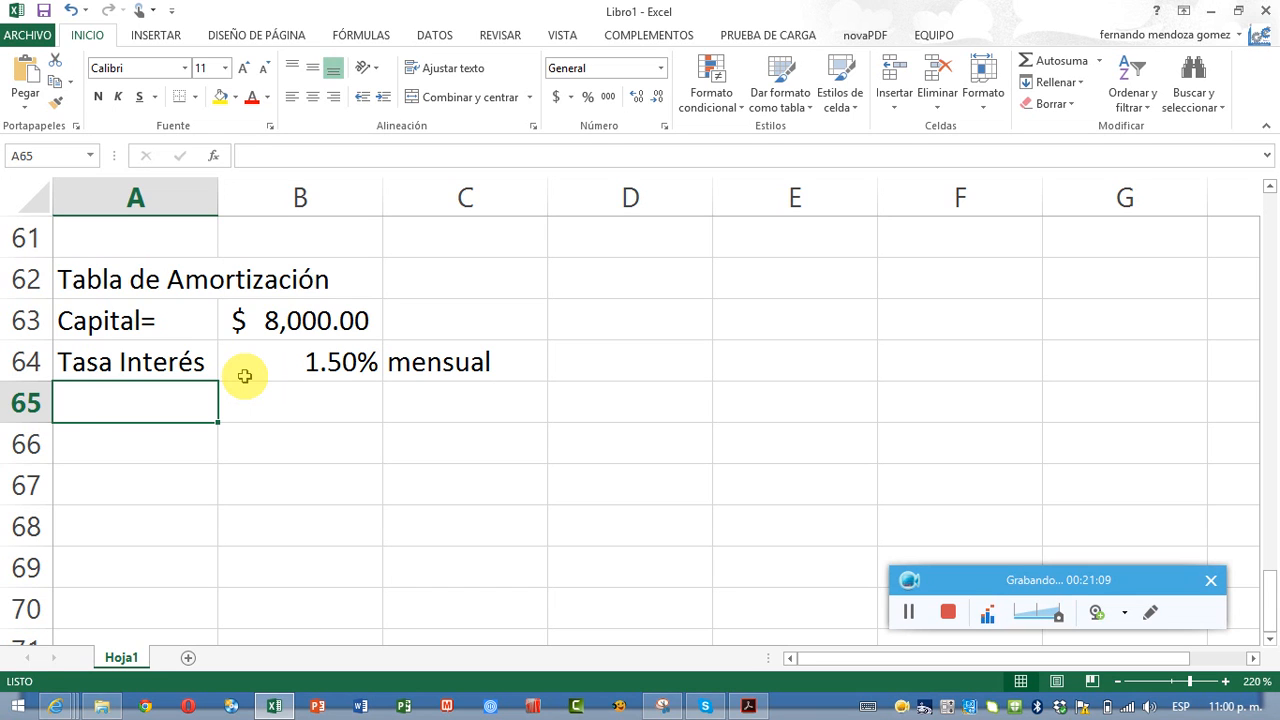
{"action": "type", "text": "Plazo"}
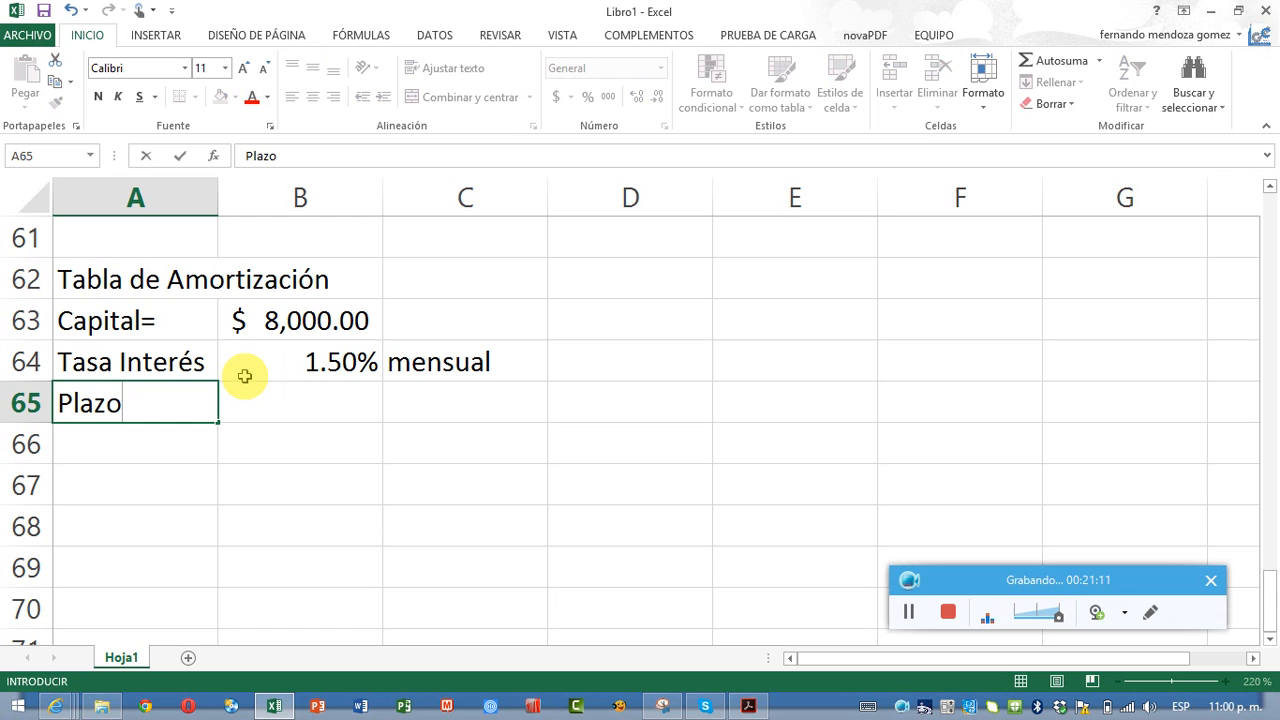
{"action": "type", "text": "="}
{"action": "key", "text": "Tab"}
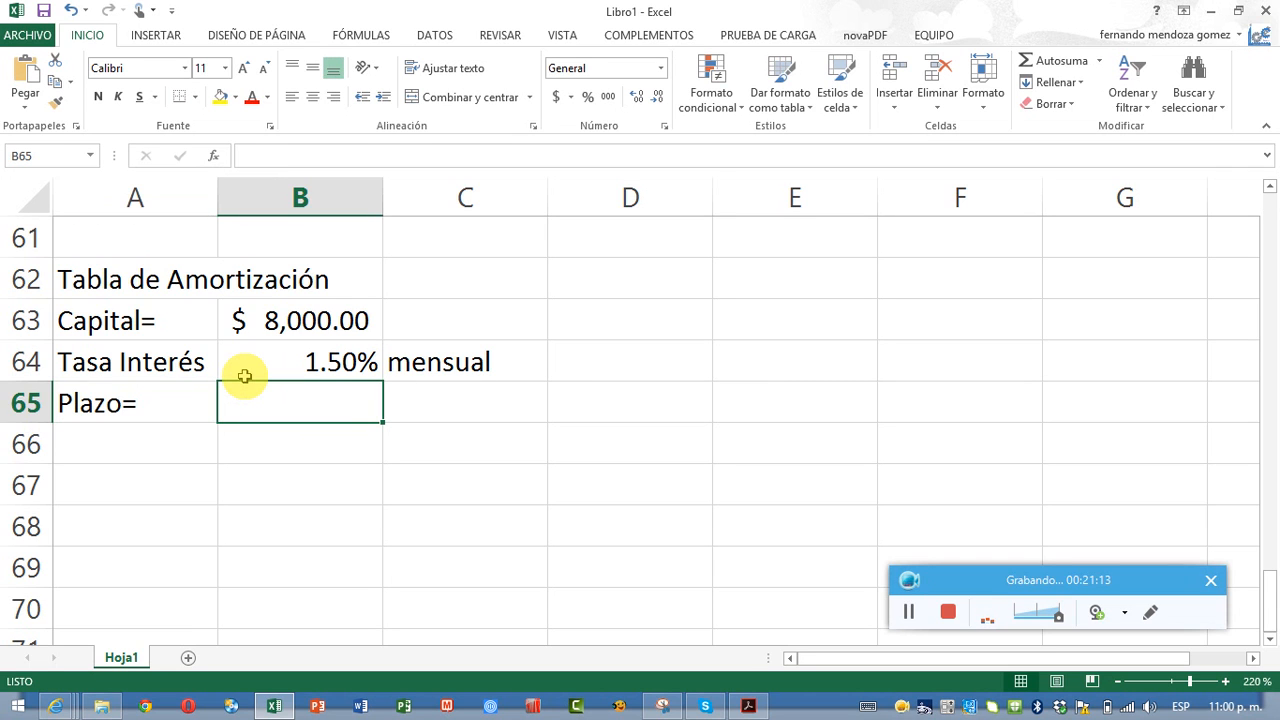
{"action": "type", "text": "4"}
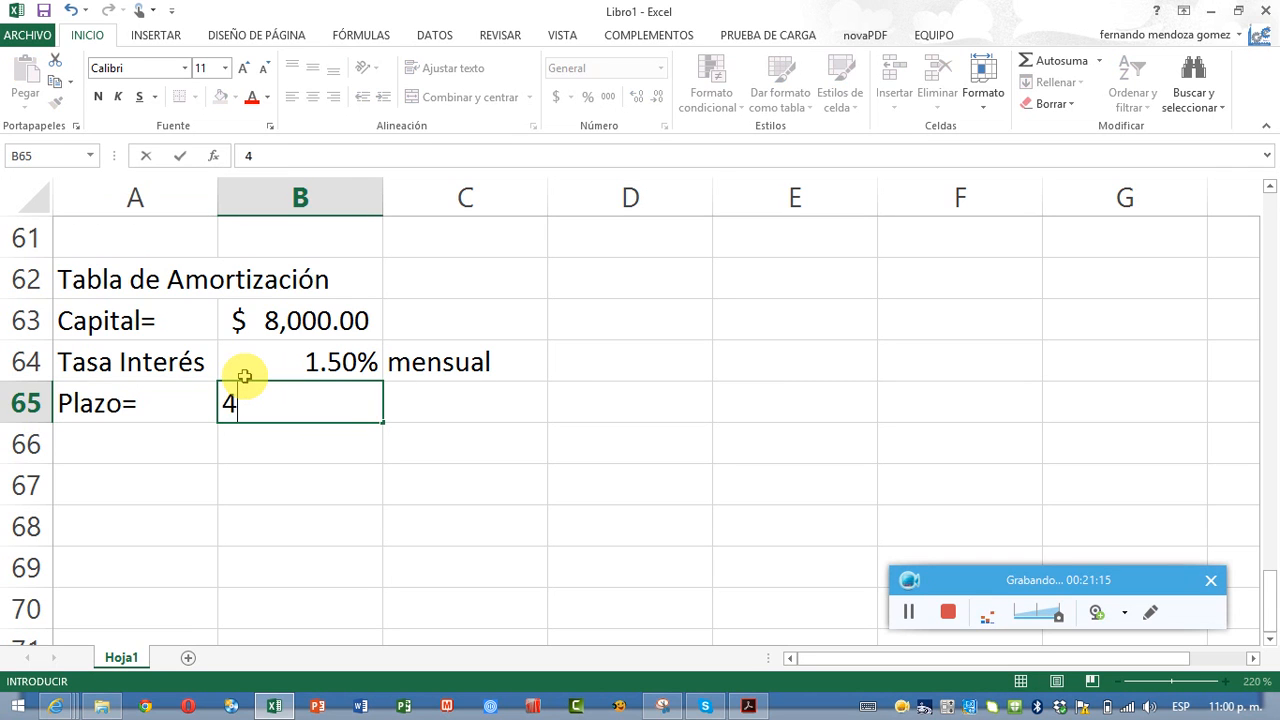
{"action": "key", "text": "Tab"}
{"action": "type", "text": "meses"}
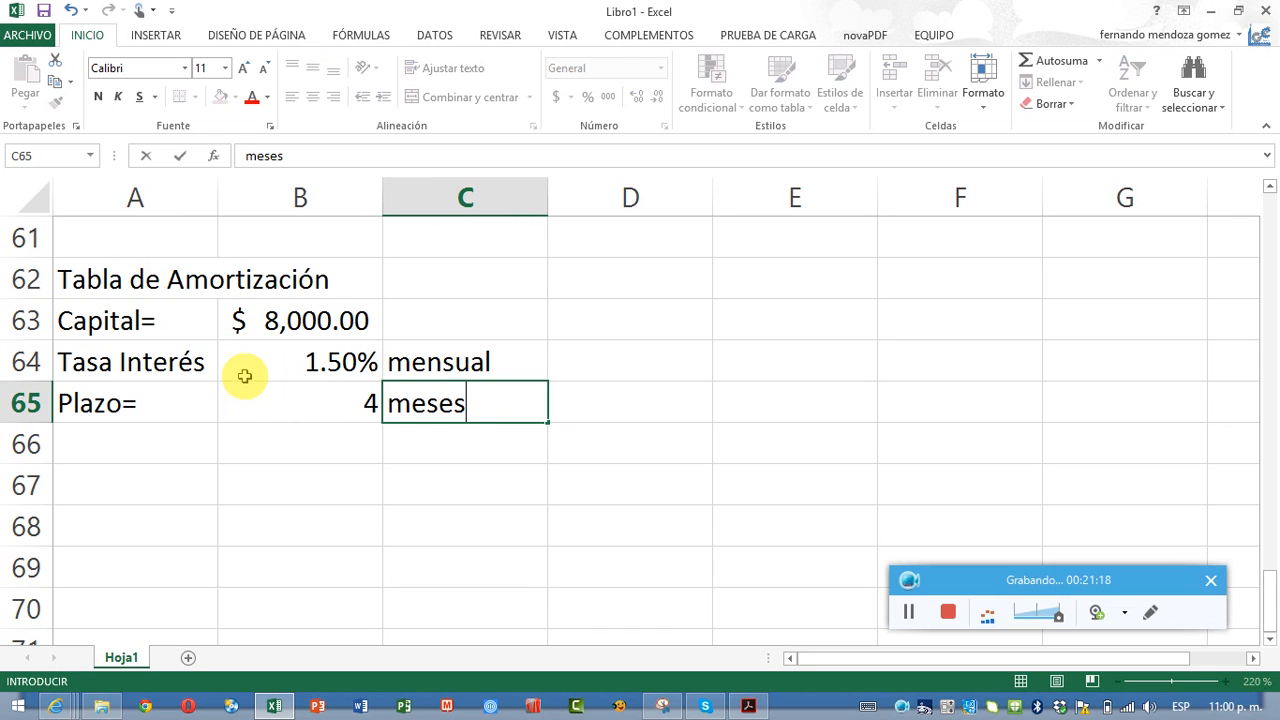
{"action": "key", "text": "Return"}
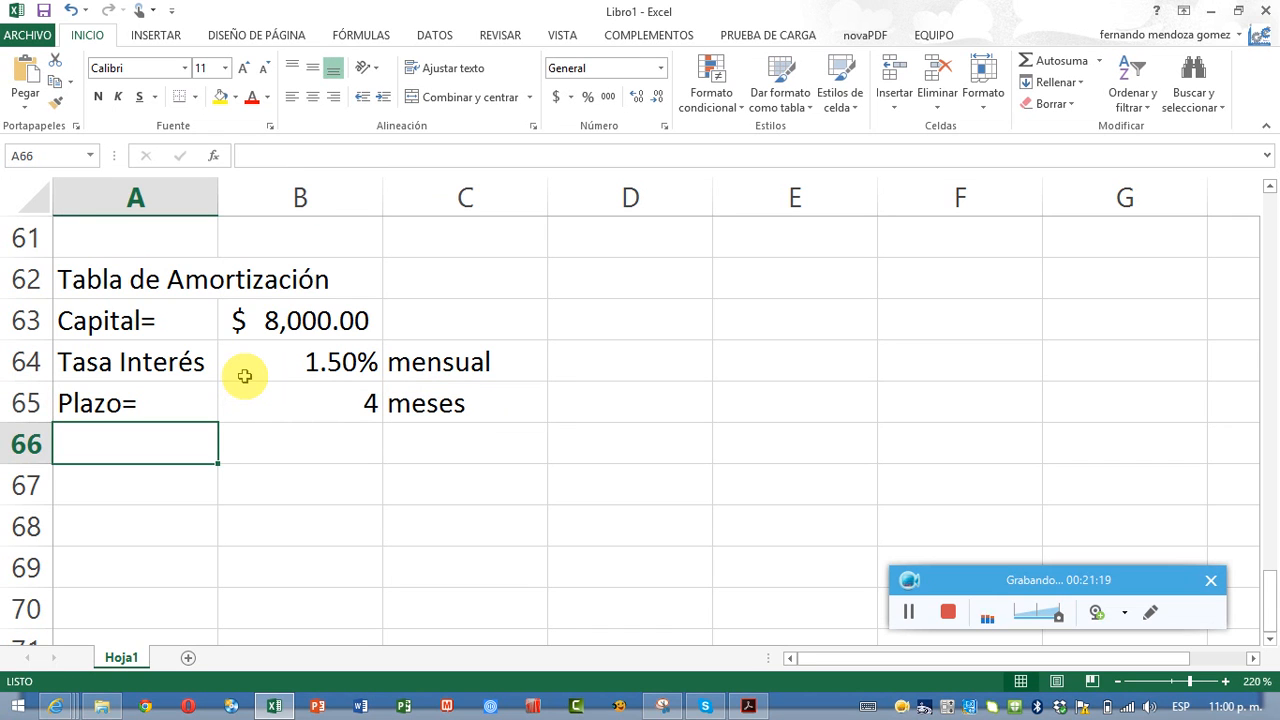
- Label cell A66 "Mensualidad"
{"action": "key", "text": "Return"}
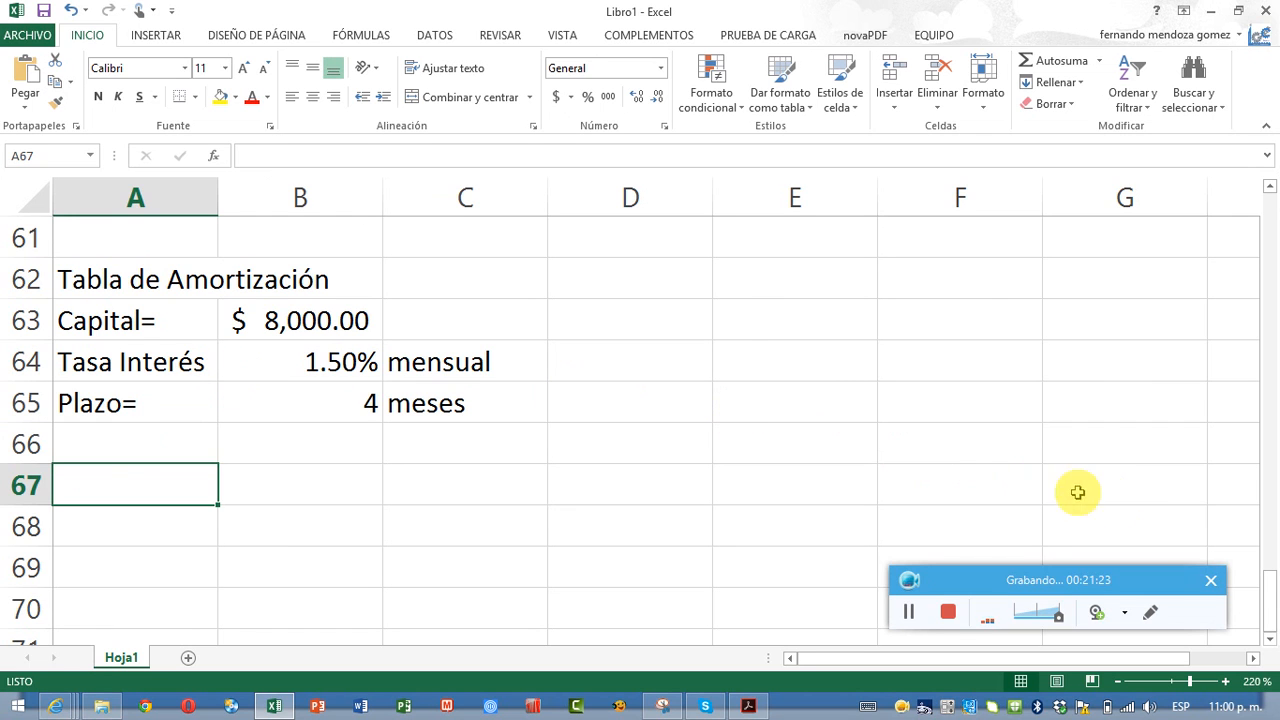
{"action": "left_click", "coordinate": [1270, 640]}
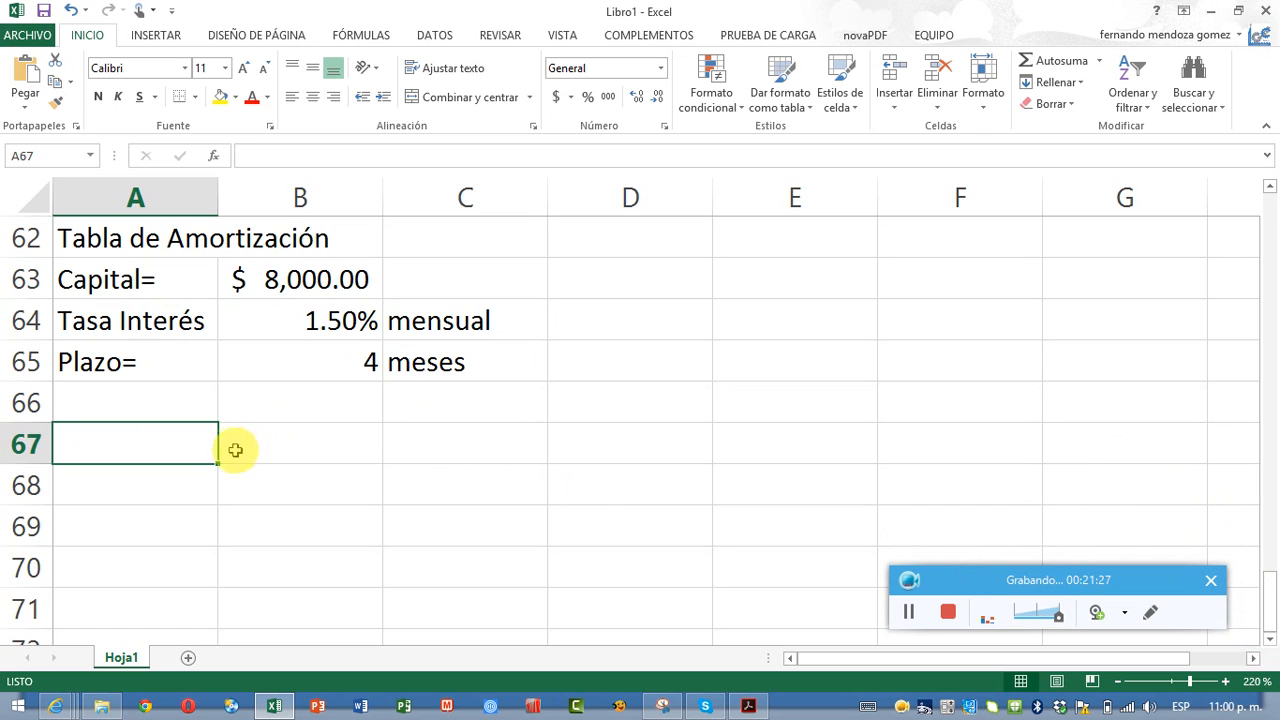
{"action": "left_click", "coordinate": [176, 401]}
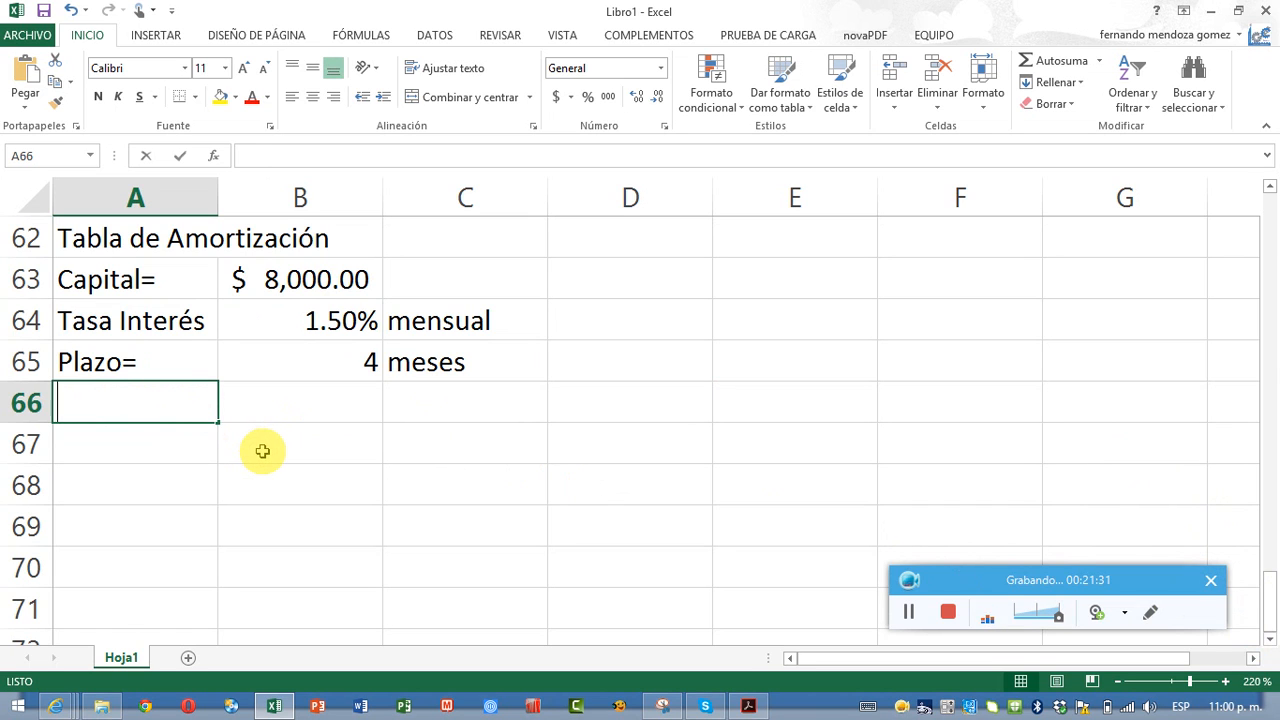
{"action": "type", "text": "Mensualidad"}
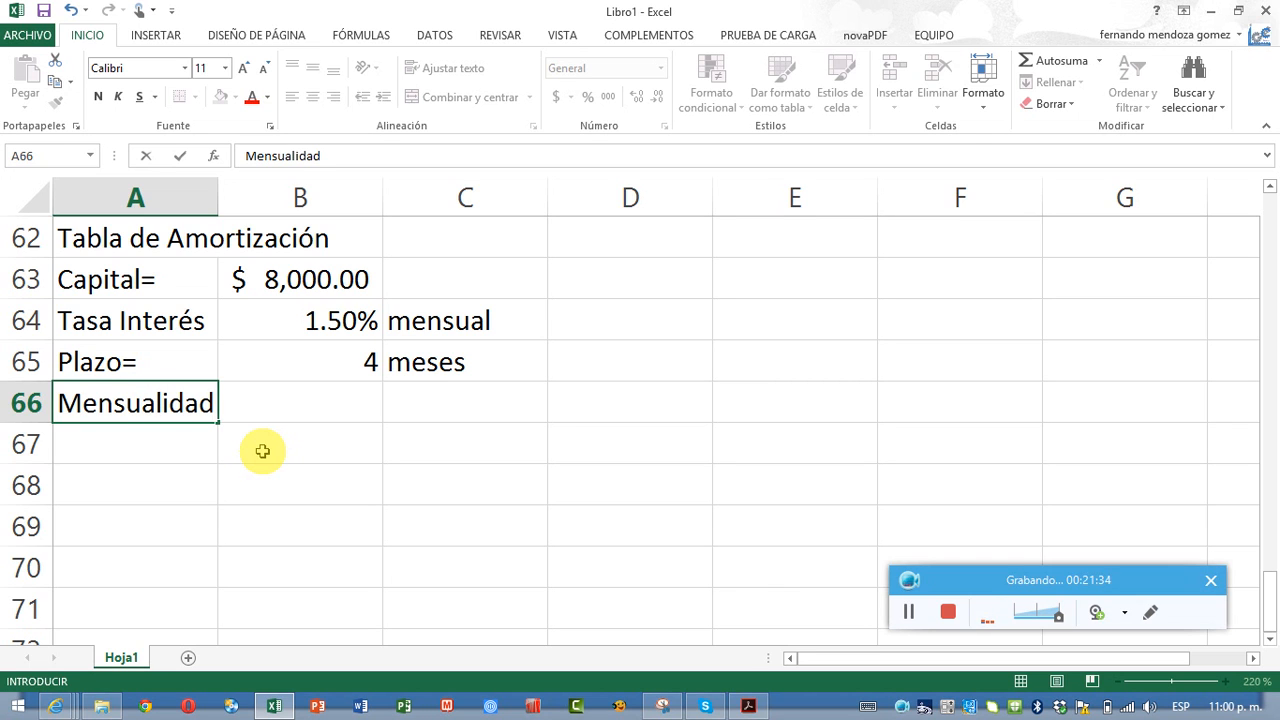
{"action": "key", "text": "Tab"}
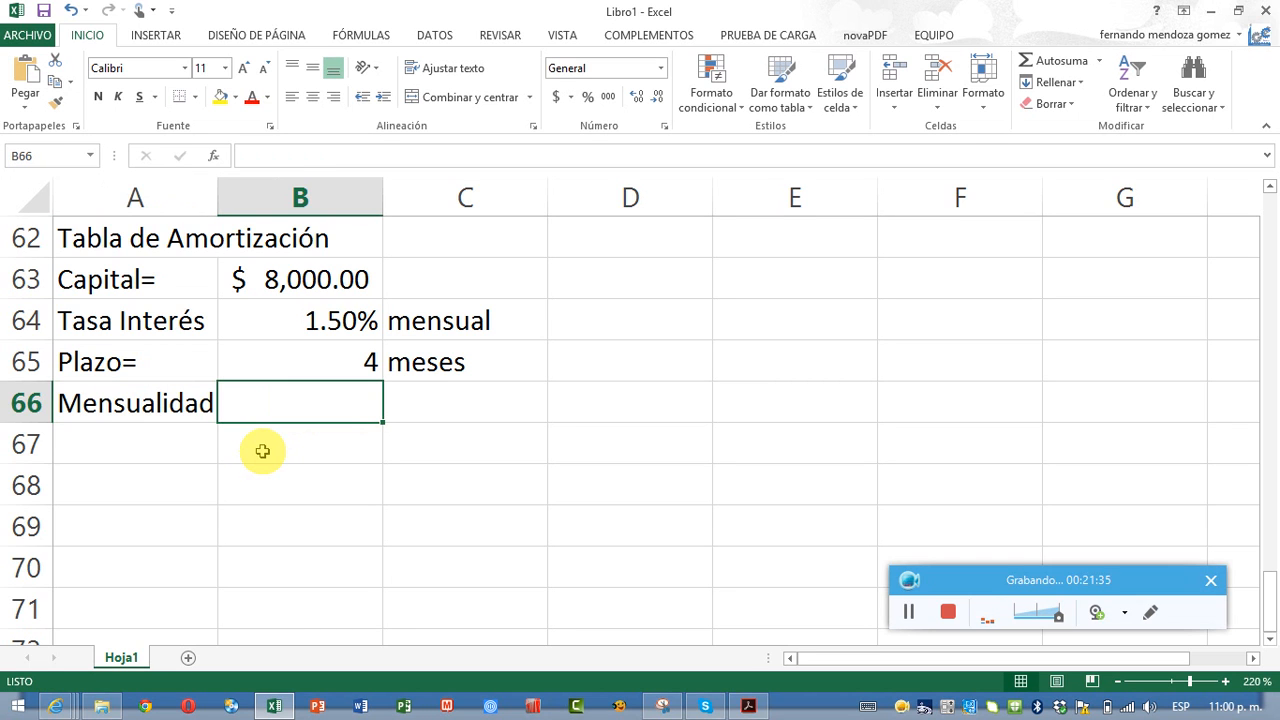
- Calculate the monthly payment in B66 with =pago(B64,B65,B63,,0), using the rate, term and capital cells with end-of-period payments
{"action": "type", "text": "="}
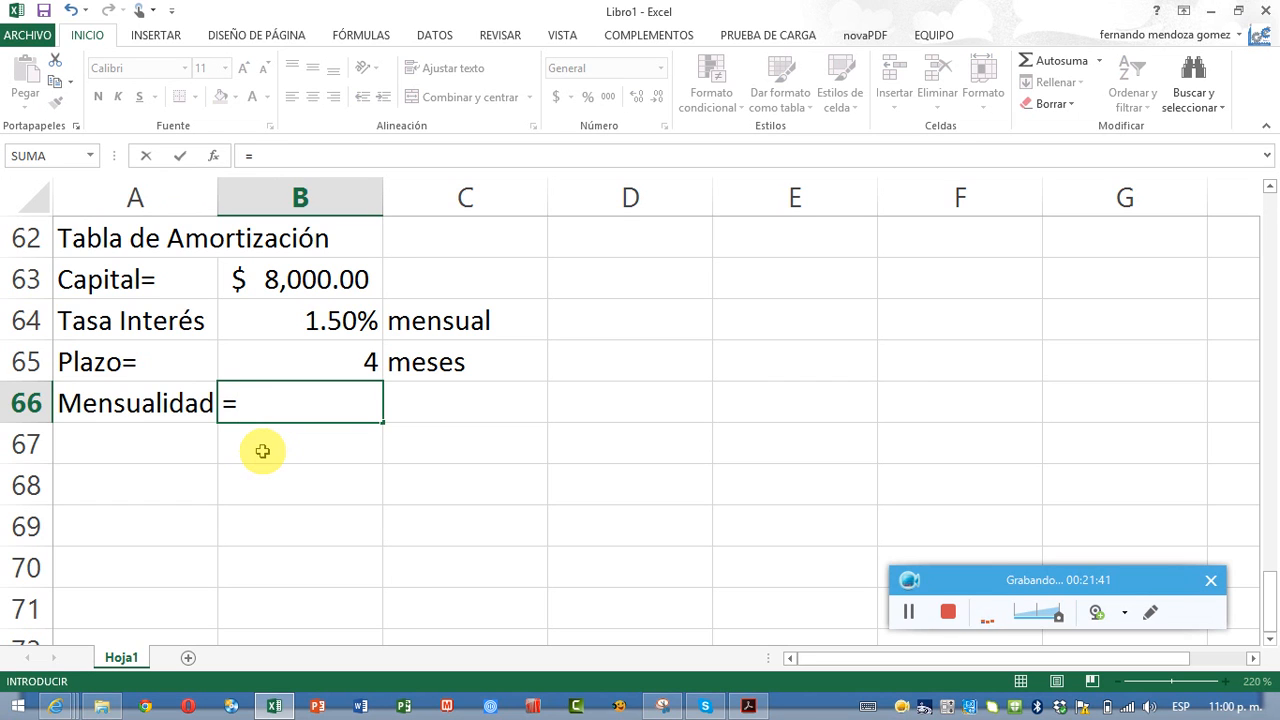
{"action": "type", "text": "pag"}
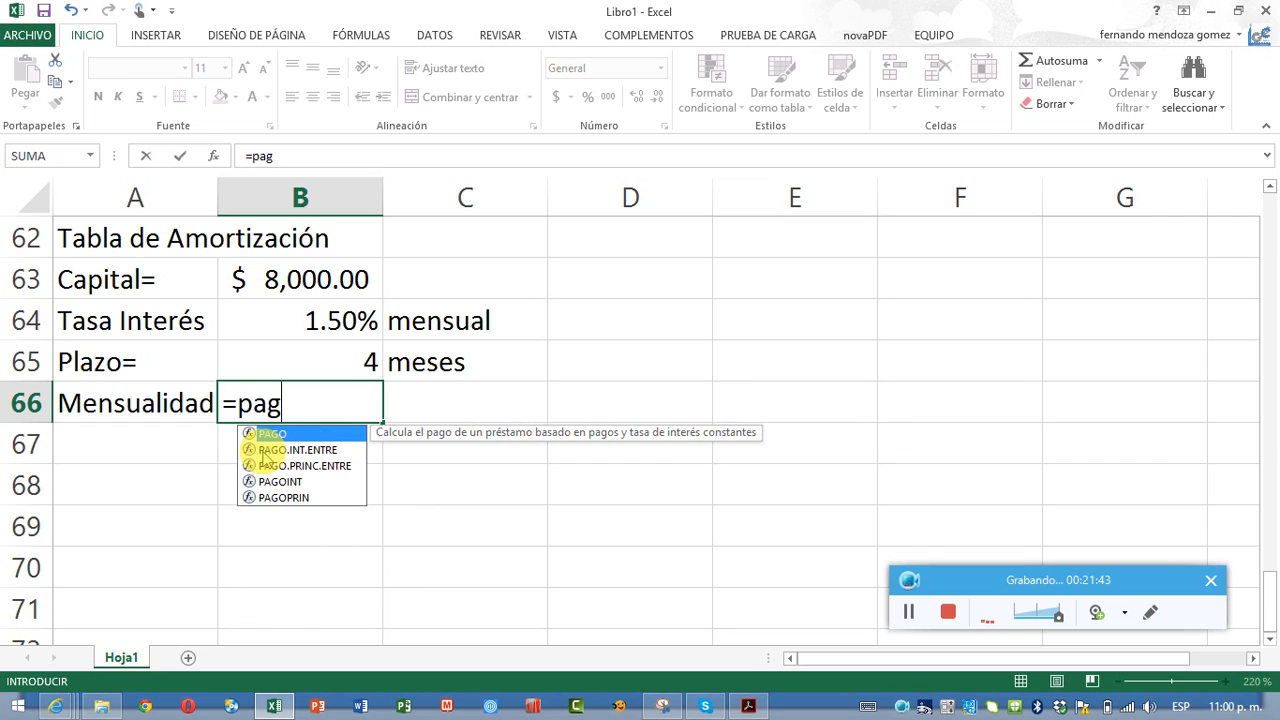
{"action": "type", "text": "o("}
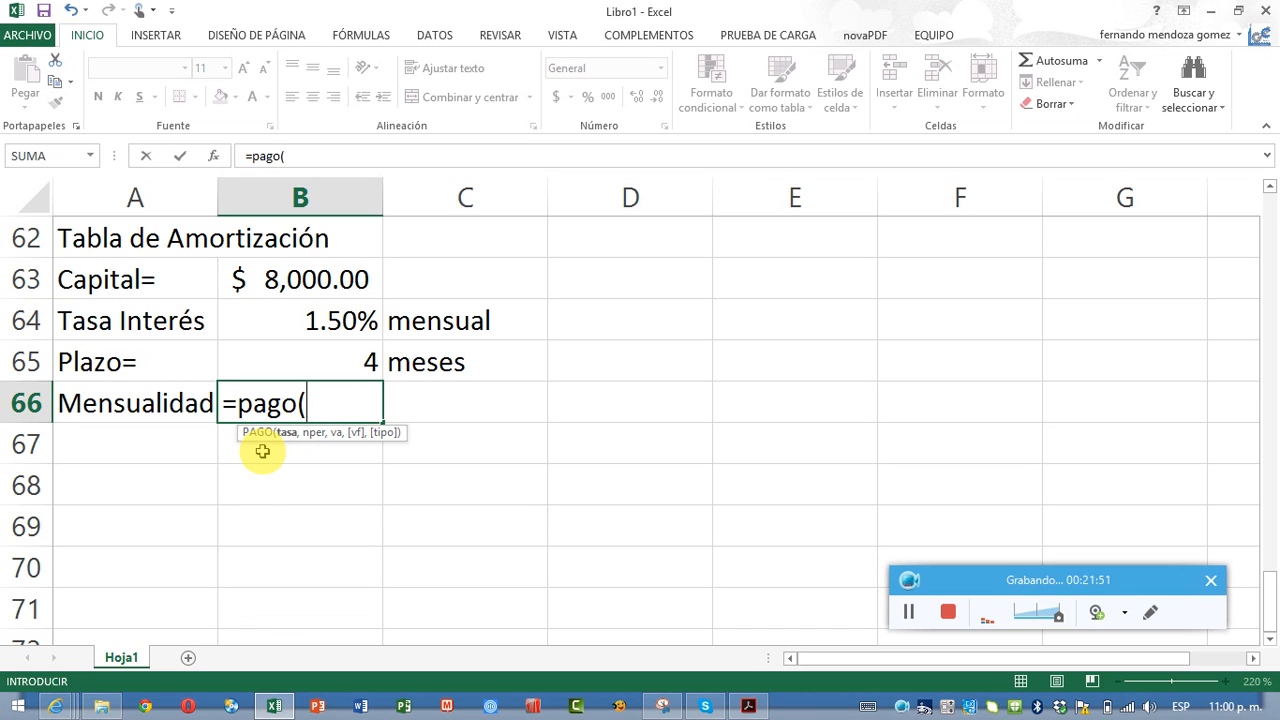
{"action": "left_click", "coordinate": [262, 321]}
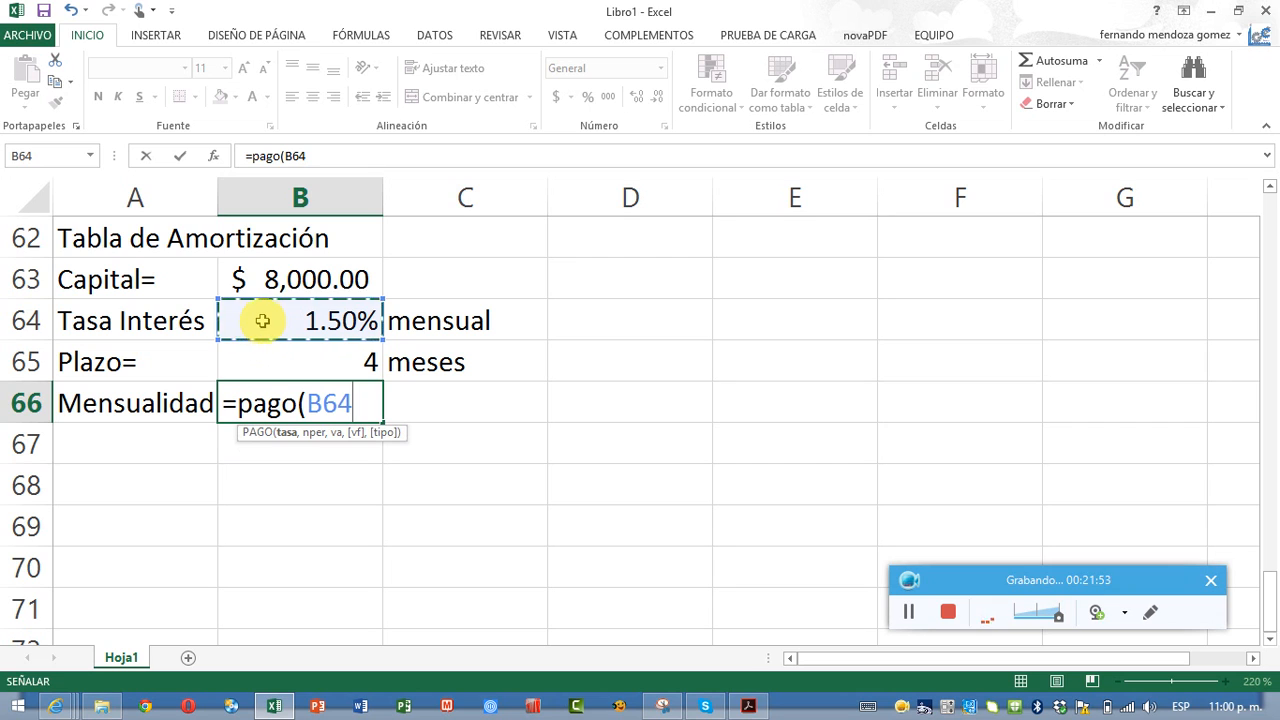
{"action": "type", "text": ","}
{"action": "left_click", "coordinate": [251, 356]}
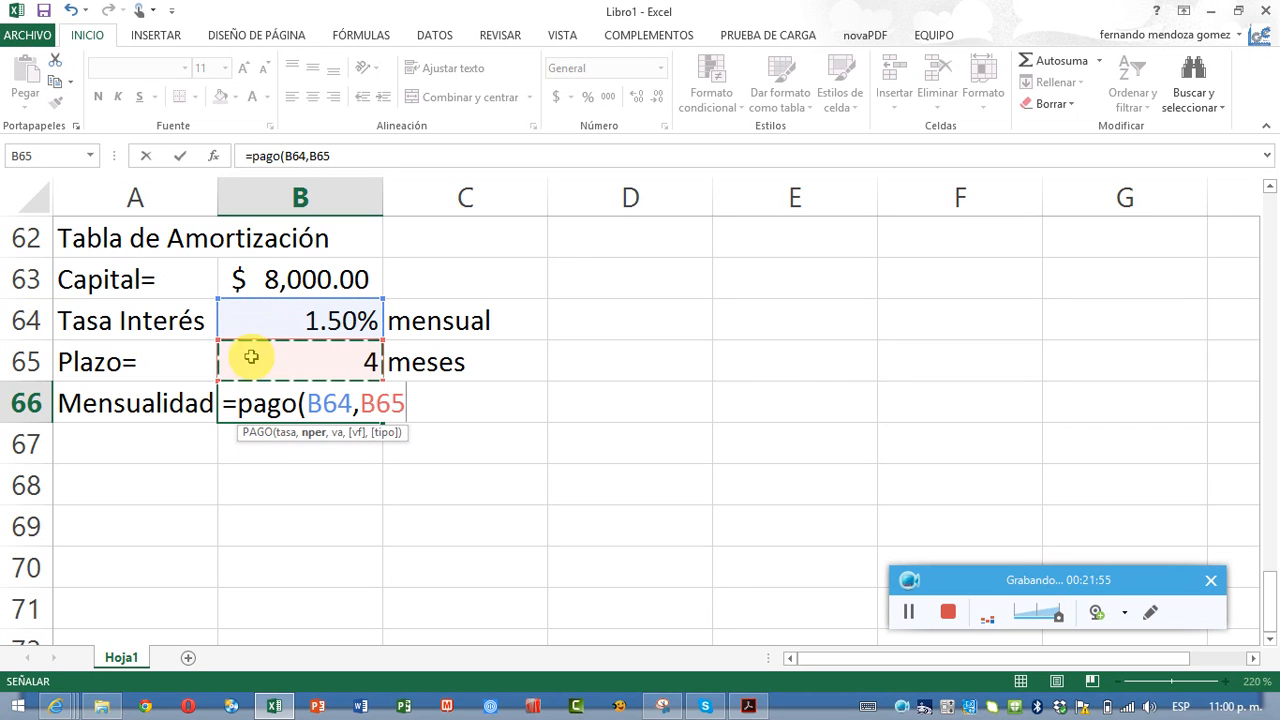
{"action": "type", "text": ","}
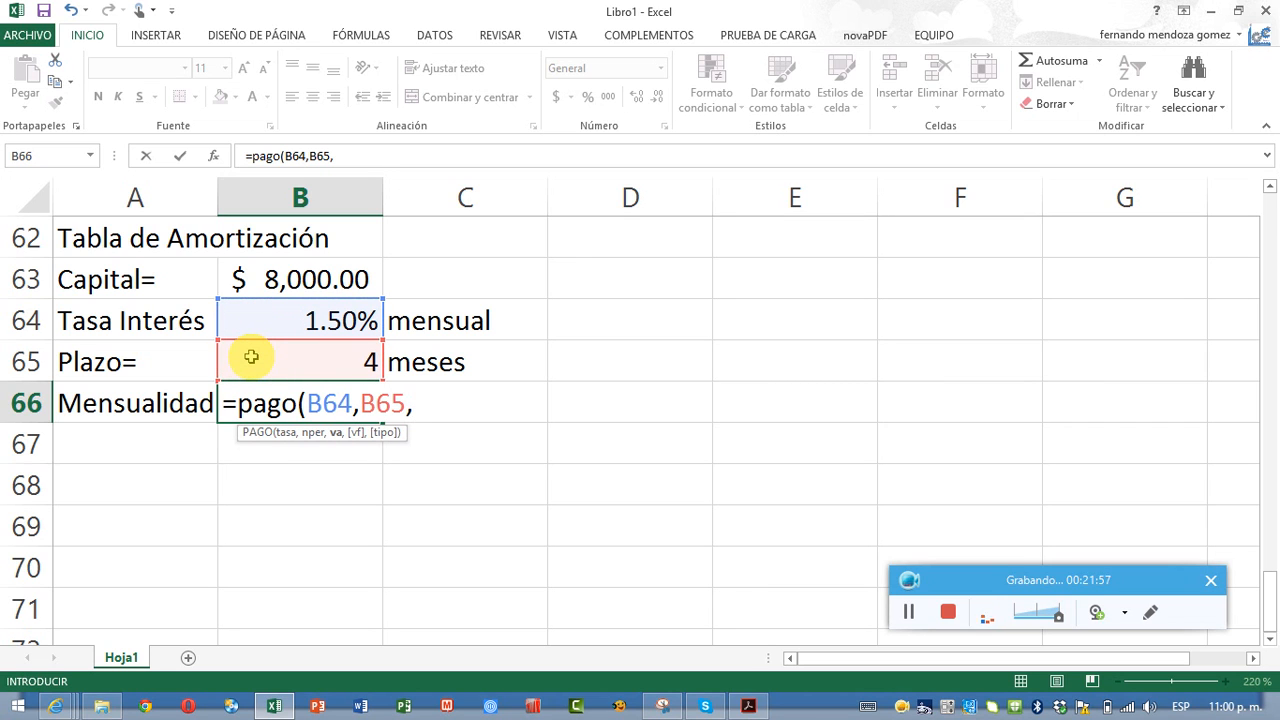
{"action": "left_click", "coordinate": [251, 283]}
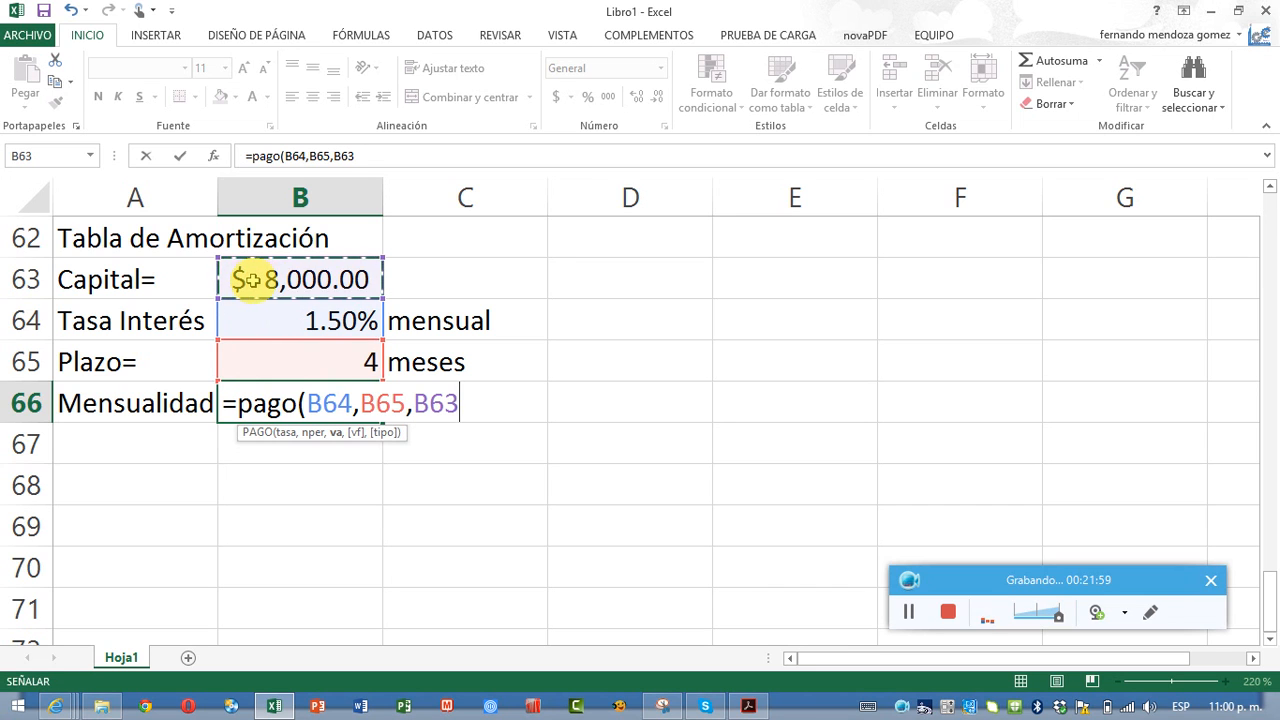
{"action": "type", "text": ","}
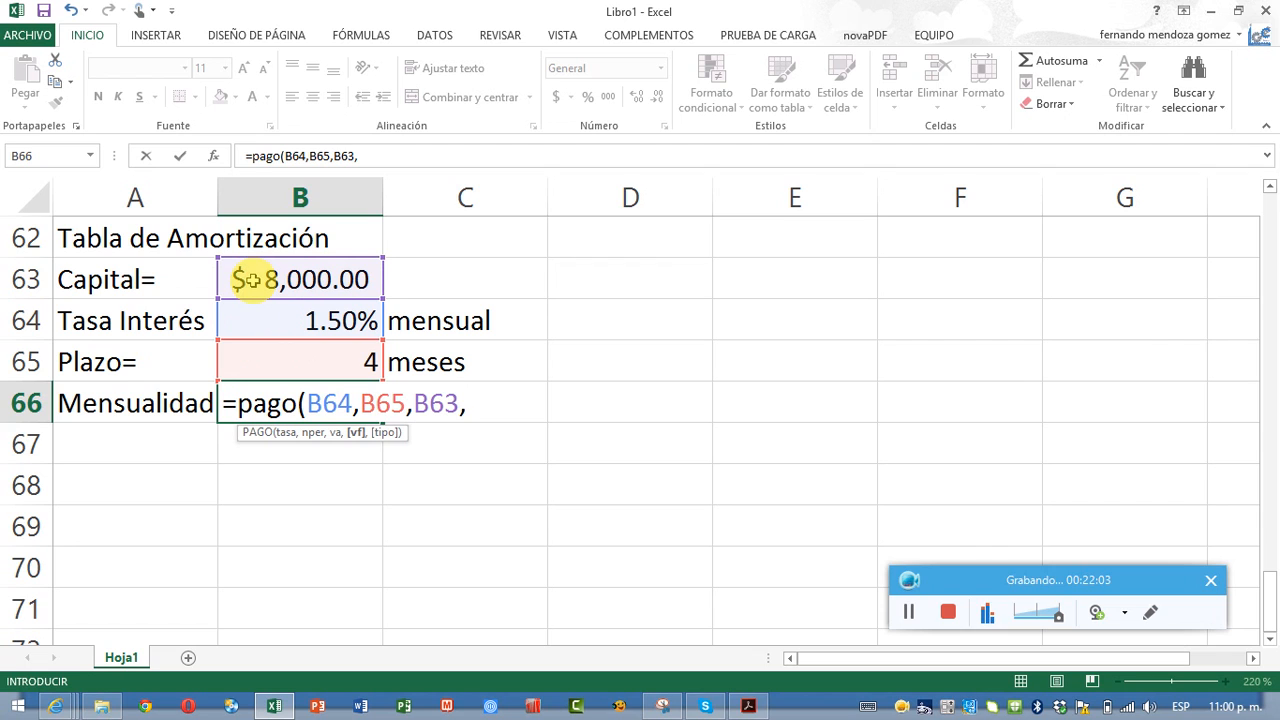
{"action": "type", "text": ","}
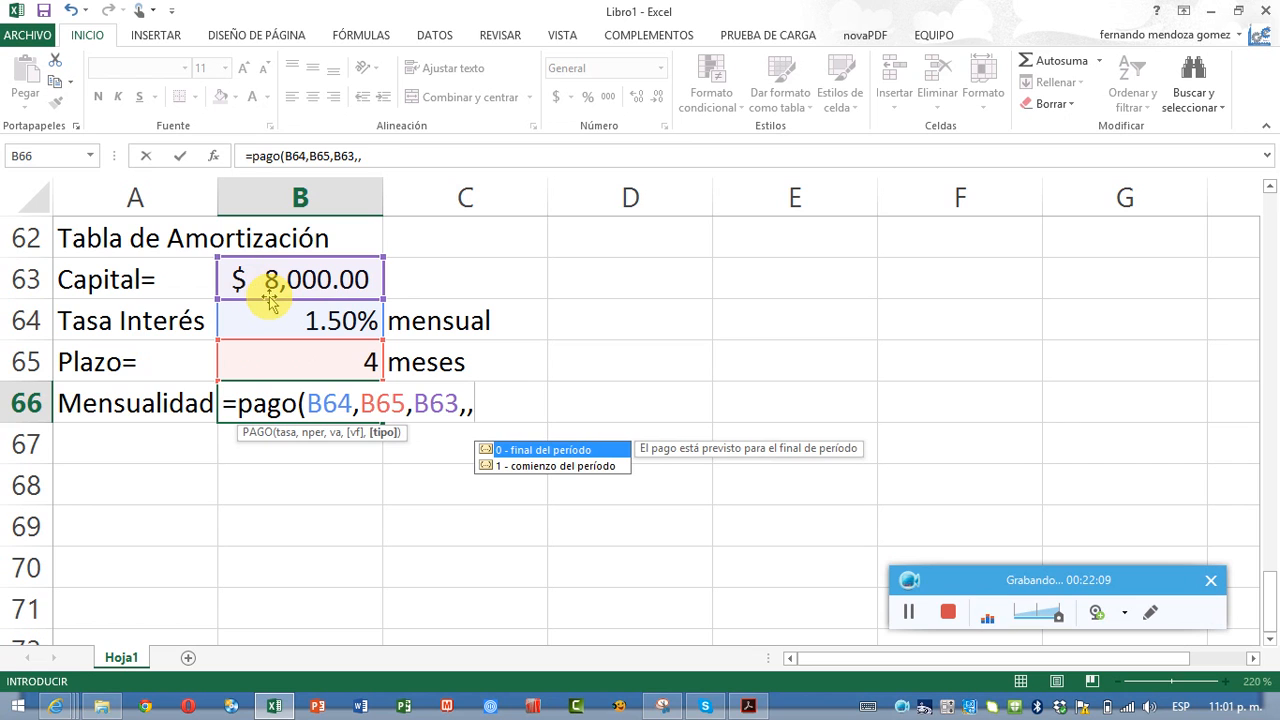
{"action": "type", "text": "0)"}
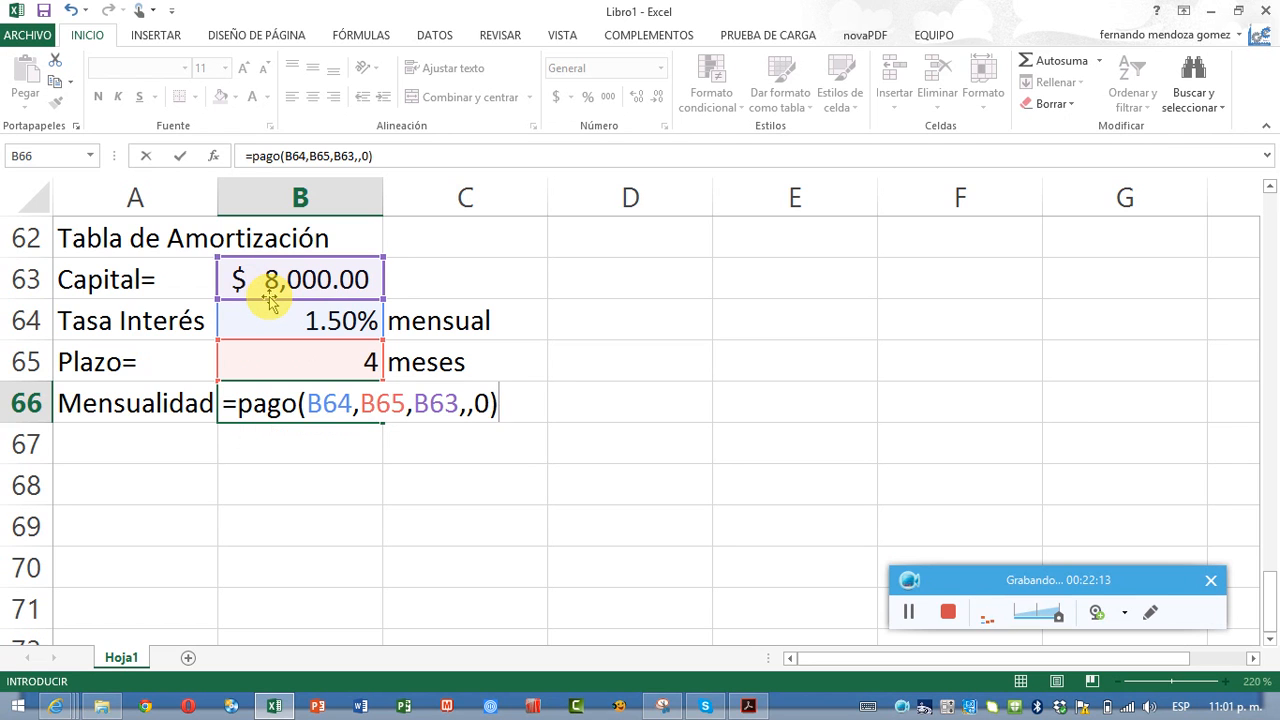
{"action": "key", "text": "Return"}
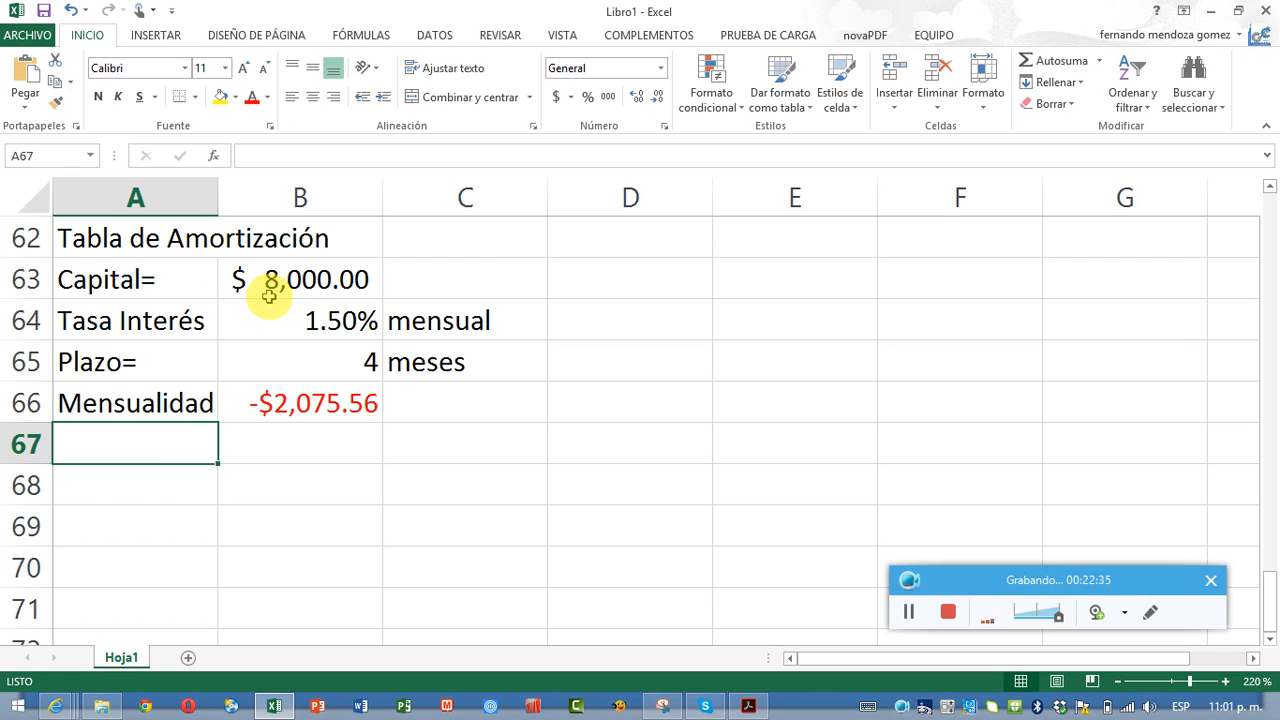
- Start the month column with the heading "Mes" in A68 and the number 1 in A69
{"action": "key", "text": "Down"}
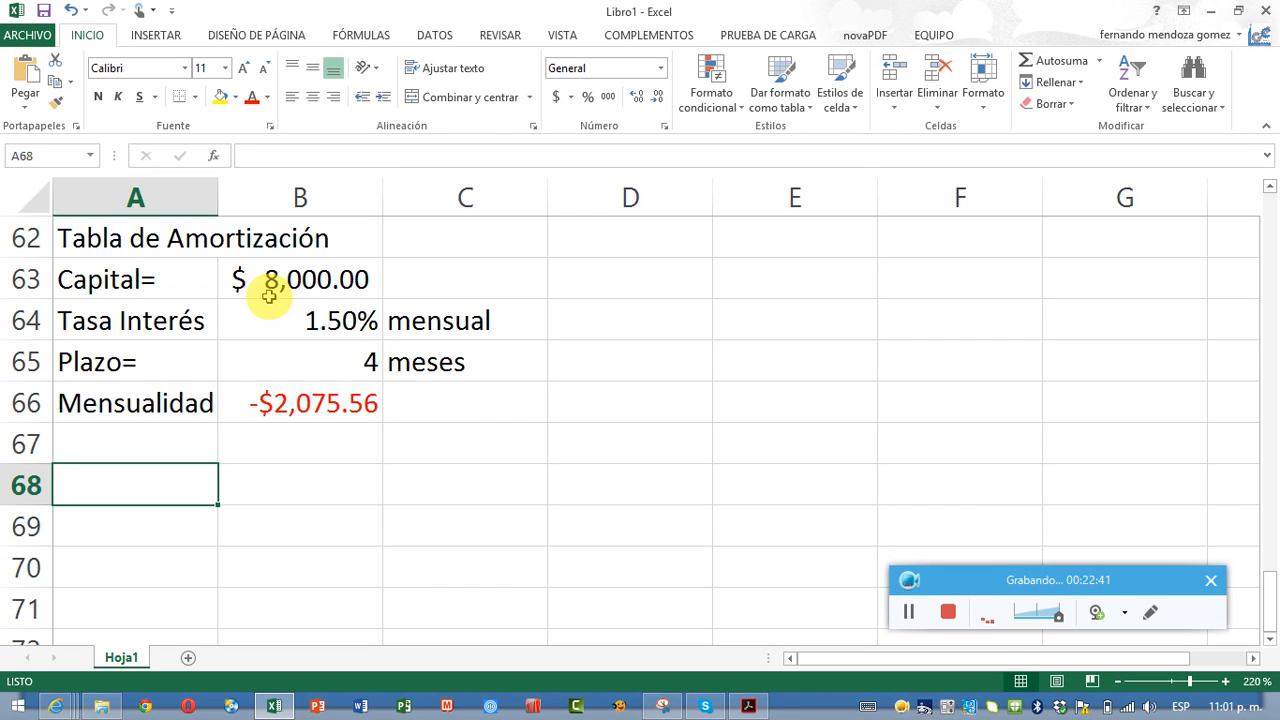
{"action": "type", "text": "Mes"}
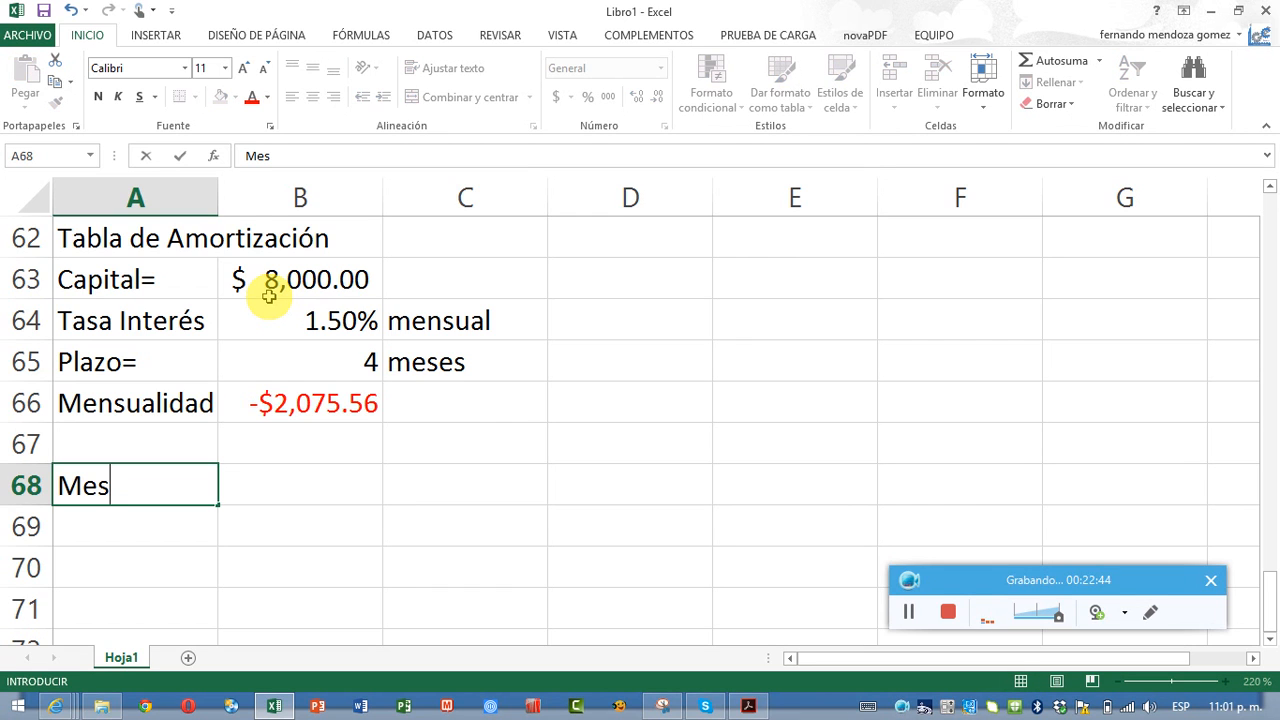
{"action": "key", "text": "Return"}
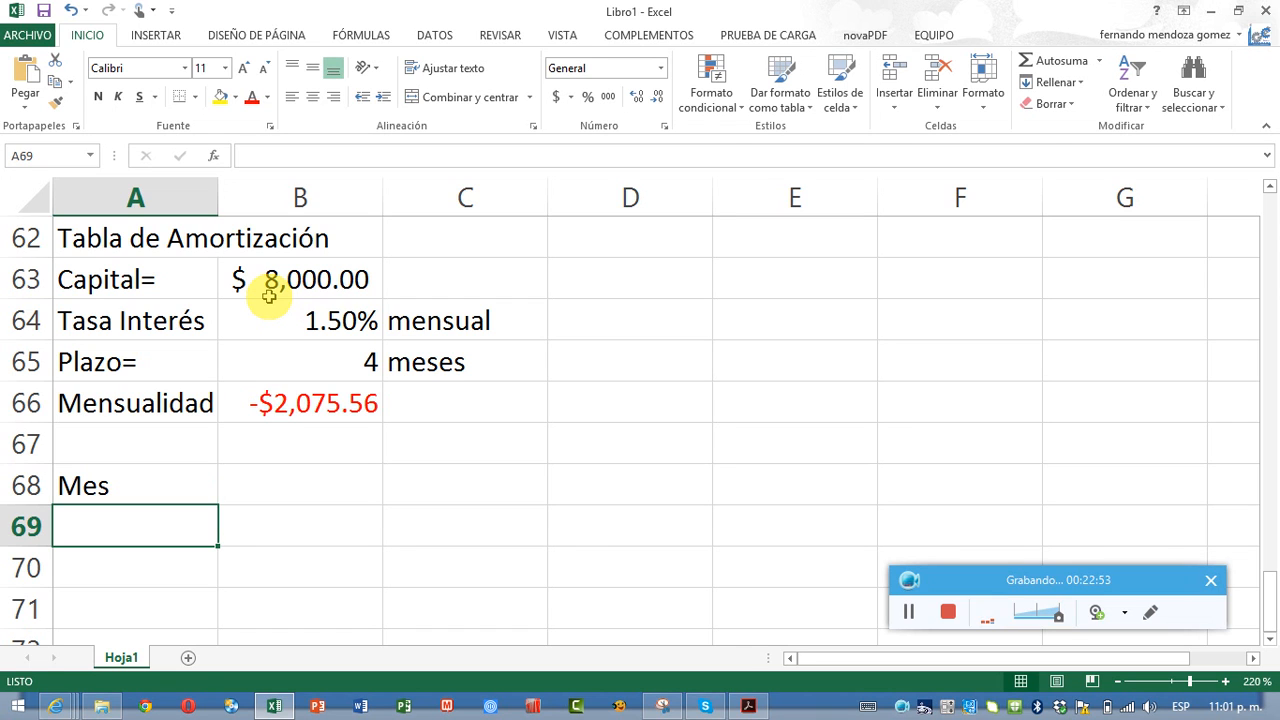
{"action": "type", "text": "1"}
{"action": "key", "text": "Return"}
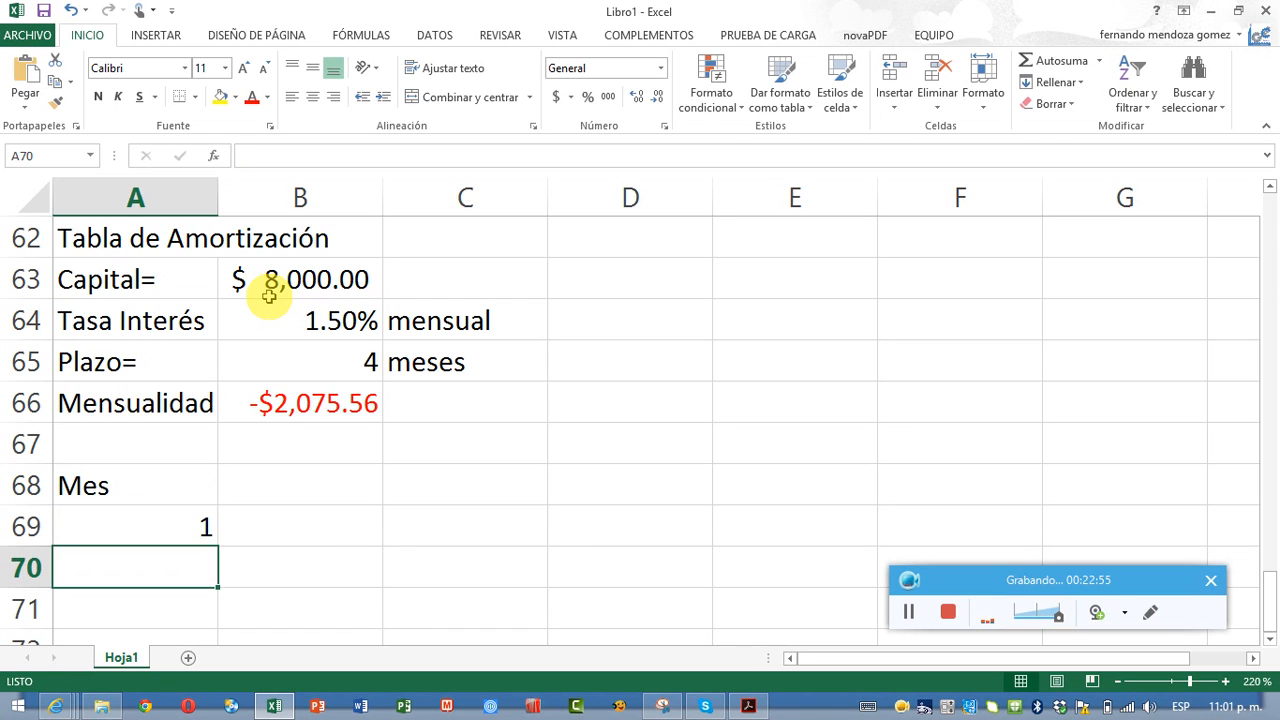
- Enter the formula =A69+1 in A70 for the second month
{"action": "type", "text": "="}
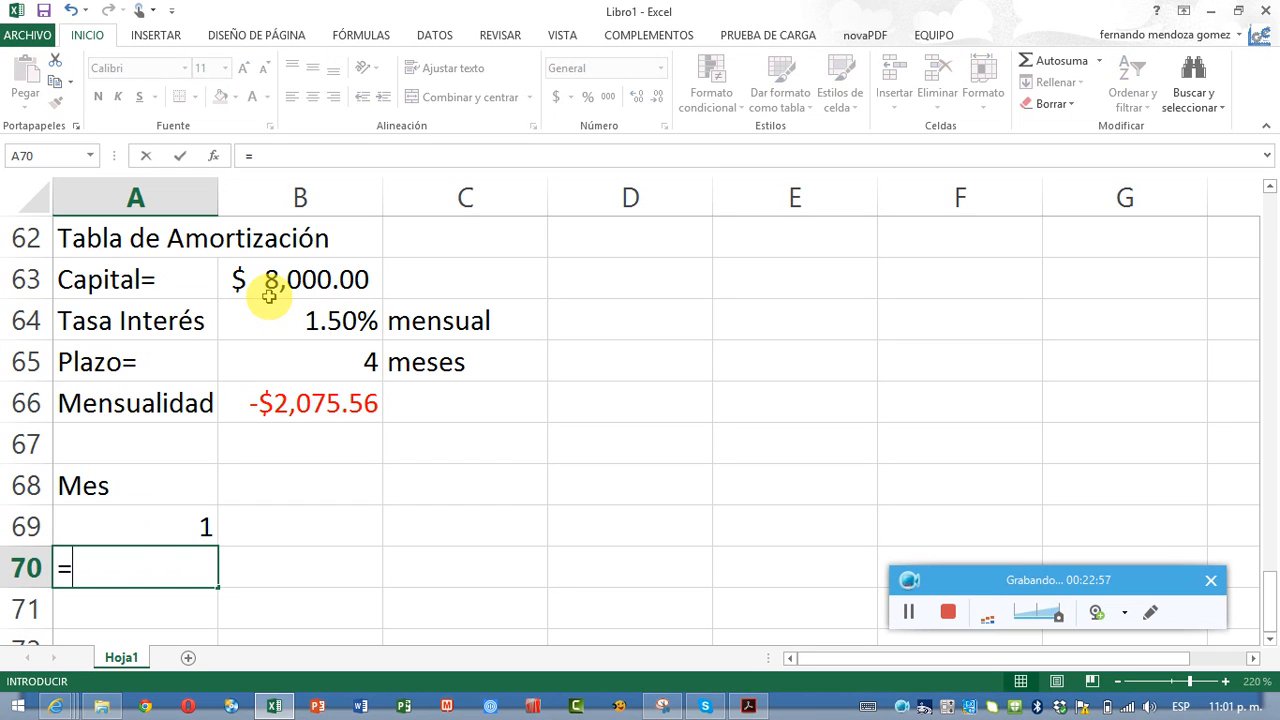
{"action": "key", "text": "Up"}
{"action": "type", "text": "+1"}
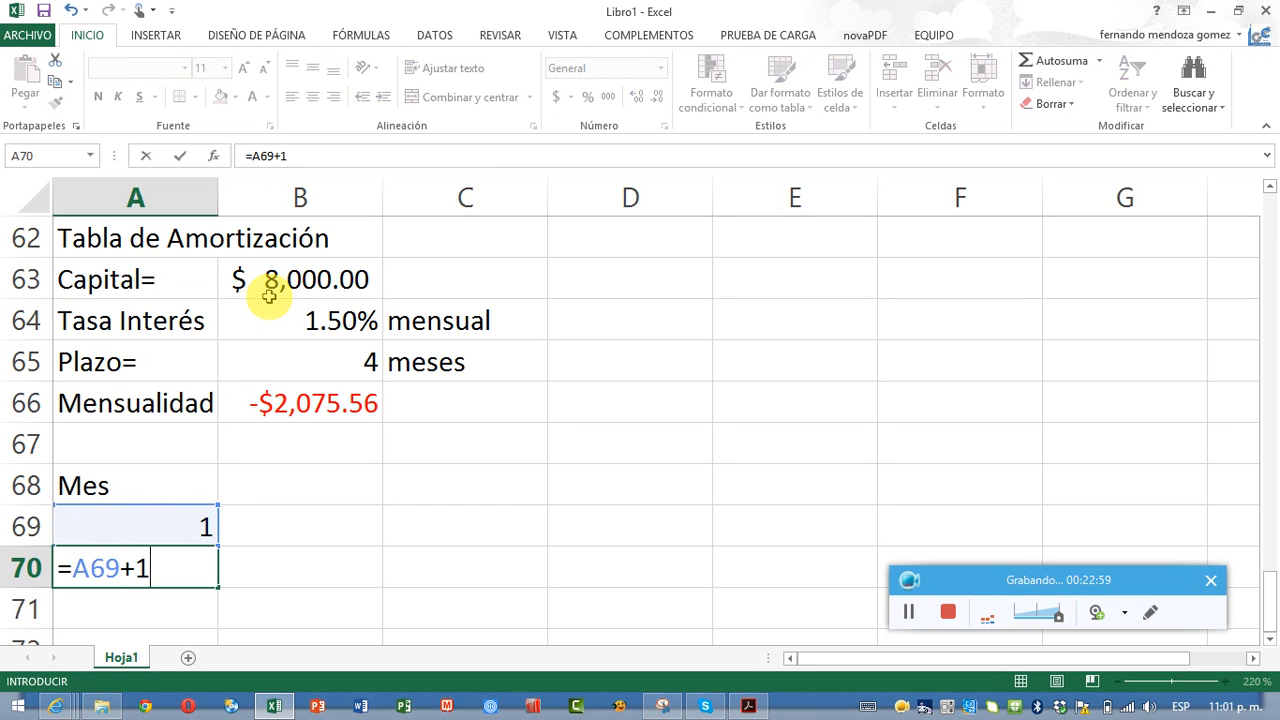
{"action": "key", "text": "Return"}
- Copy the month formula from A70 into A71:A72 to number the remaining months
{"action": "key", "text": "Up"}
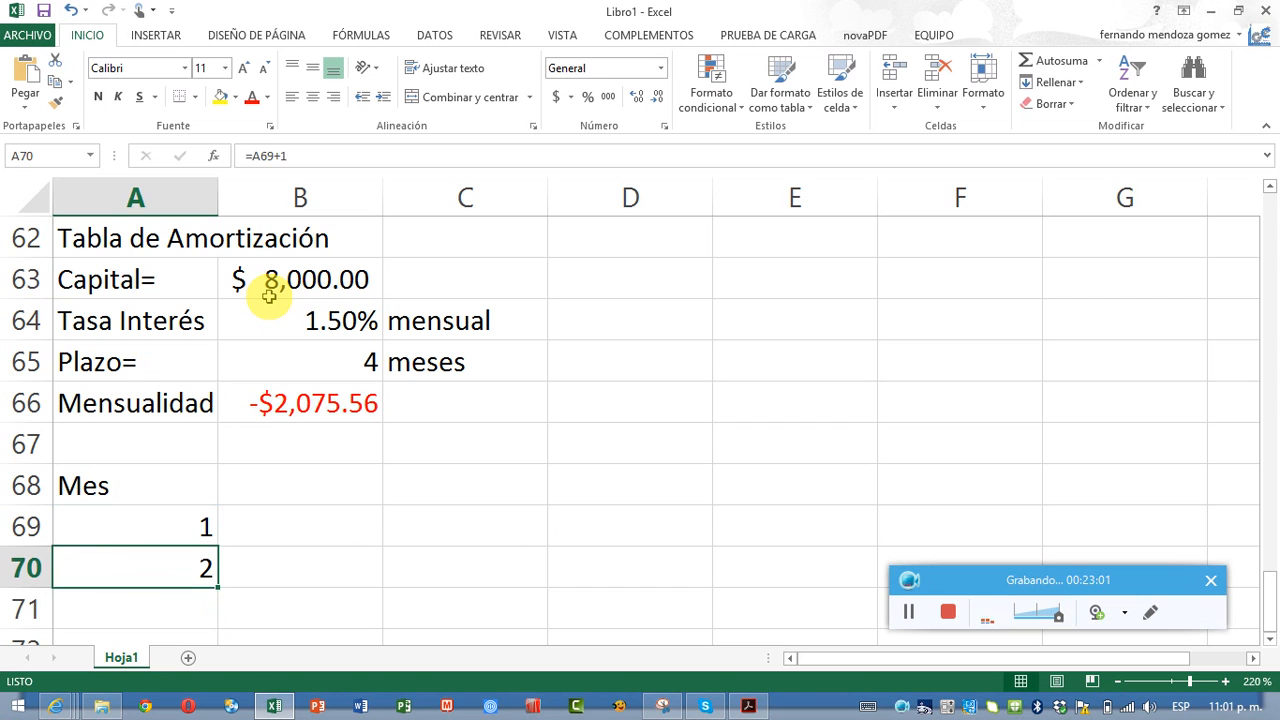
{"action": "key", "text": "ctrl+c"}
{"action": "key", "text": "shift+Down"}
{"action": "key", "text": "shift+Down"}
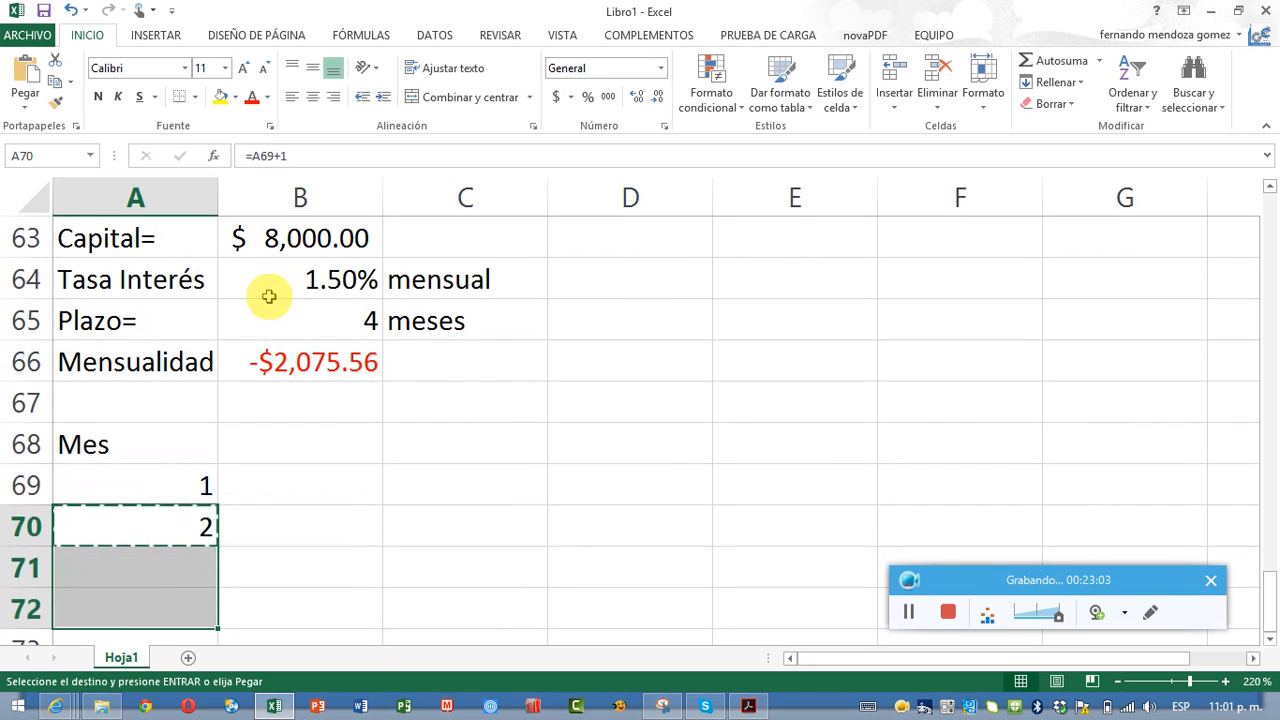
{"action": "key", "text": "shift+Up"}
{"action": "key", "text": "shift+Up"}
{"action": "key", "text": "Down"}
{"action": "key", "text": "shift+Down"}
{"action": "key", "text": "ctrl+v"}
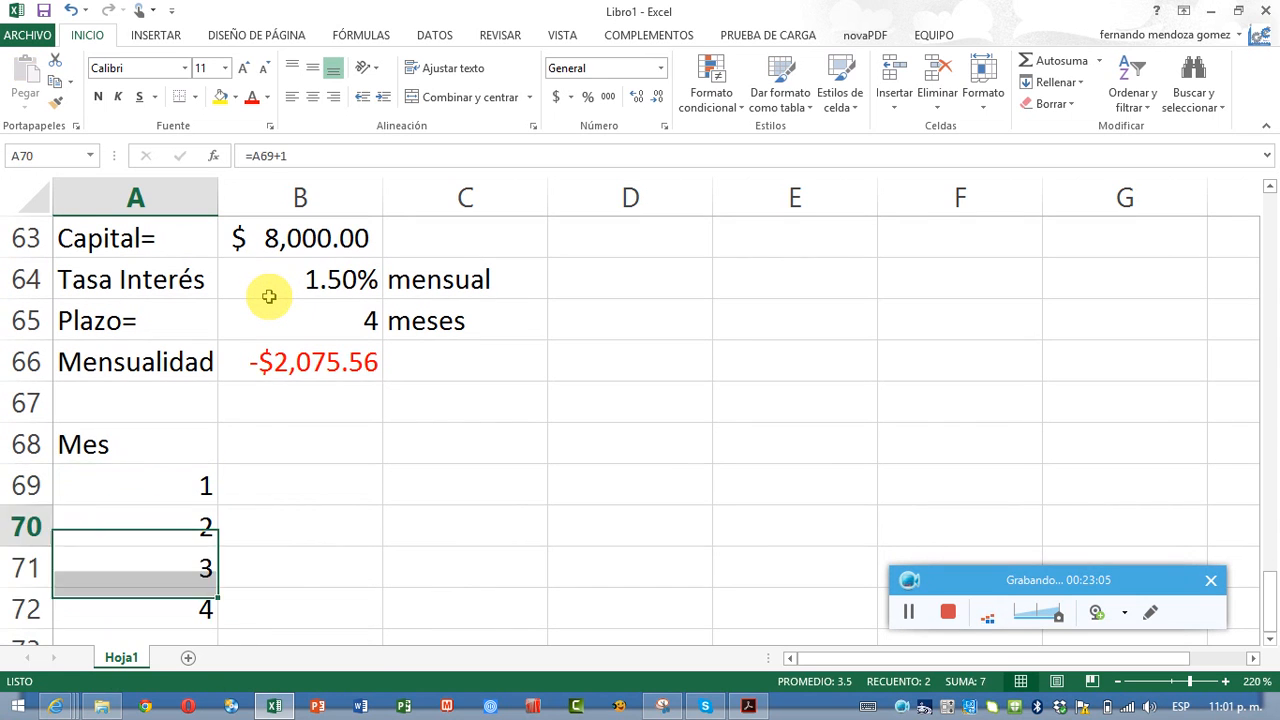
{"action": "key", "text": "Escape"}
- Enter the heading "Saldo Inicial" in B68, beside the "Mes" heading
{"action": "key", "text": "Up"}
{"action": "key", "text": "Up"}
{"action": "key", "text": "Up"}
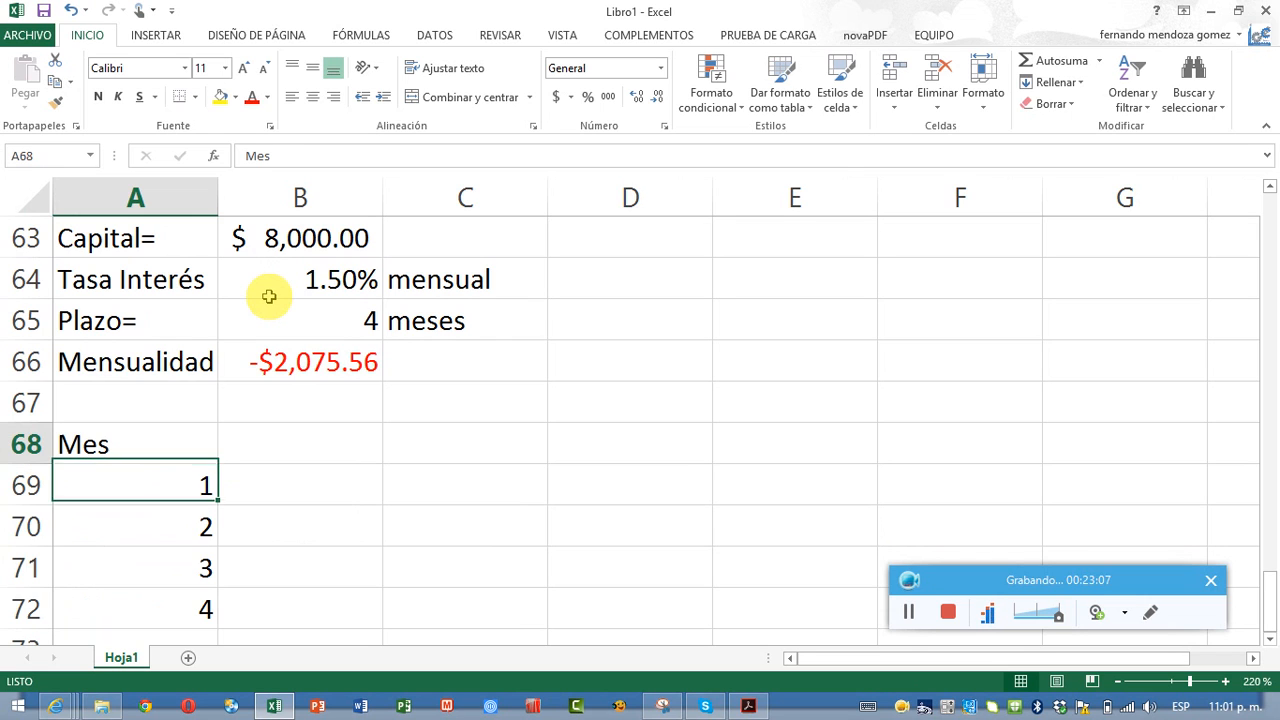
{"action": "key", "text": "Right"}
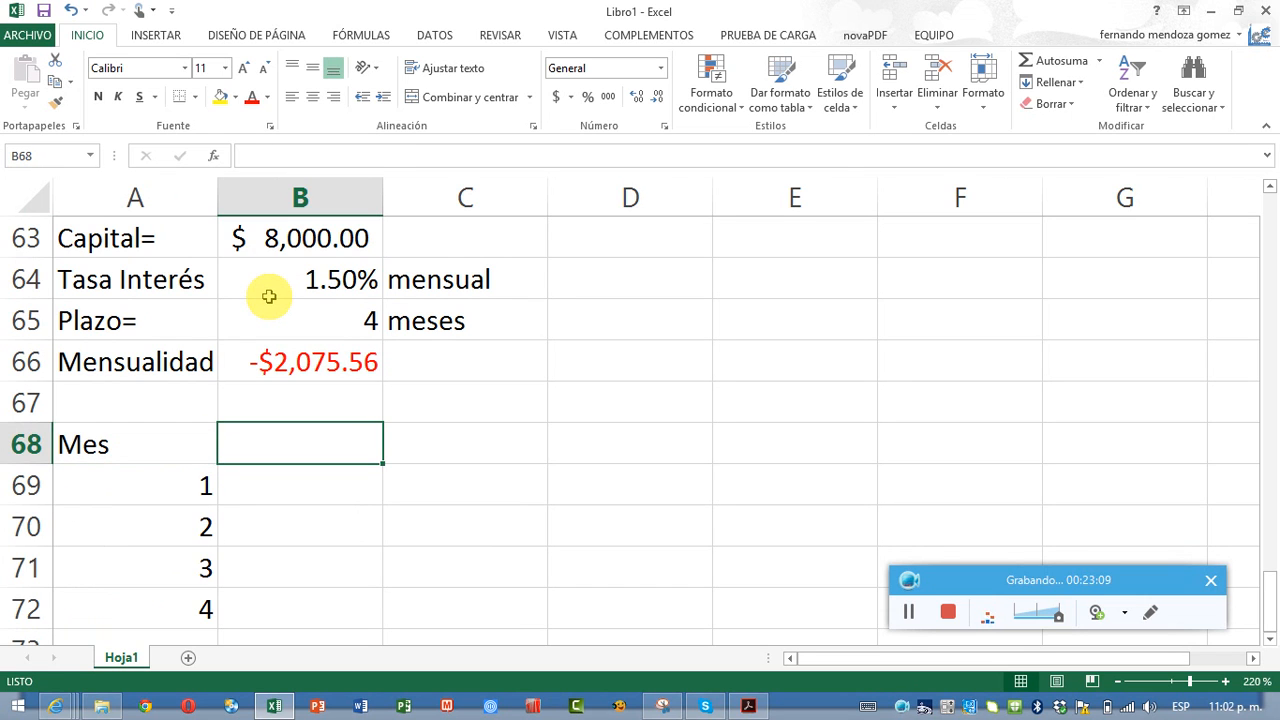
{"action": "type", "text": "Sald"}
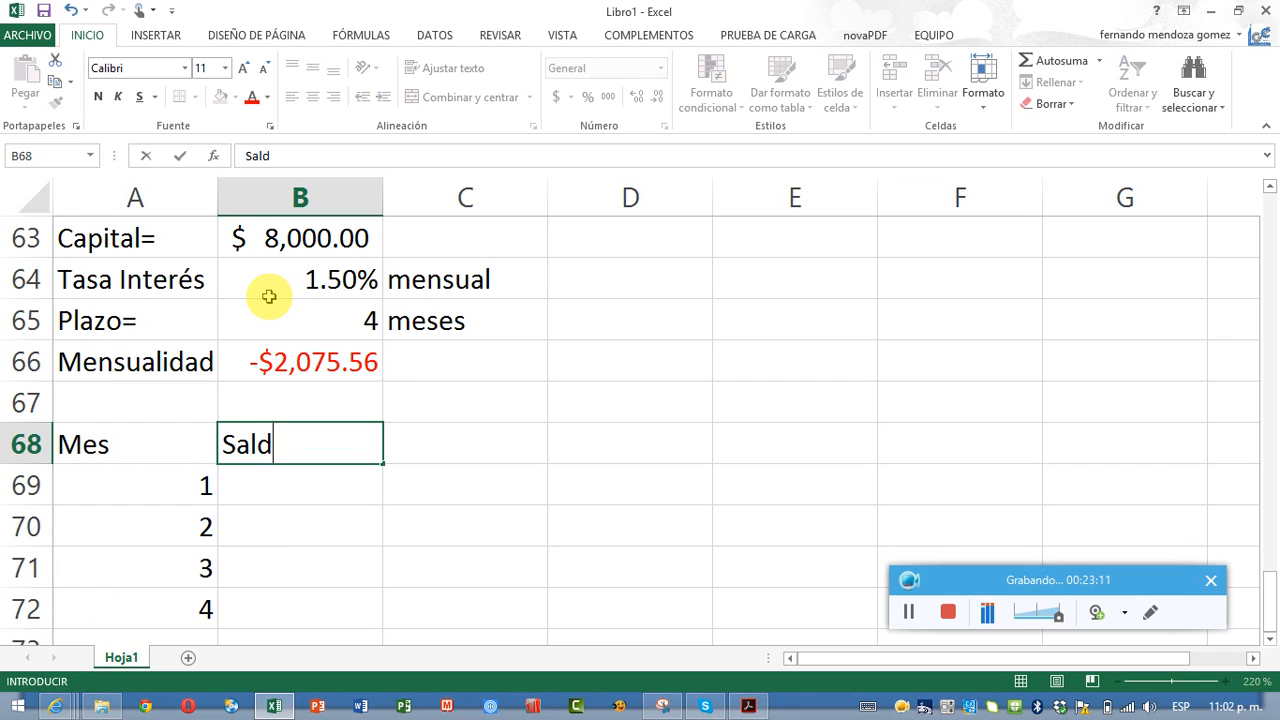
{"action": "type", "text": "o Inic"}
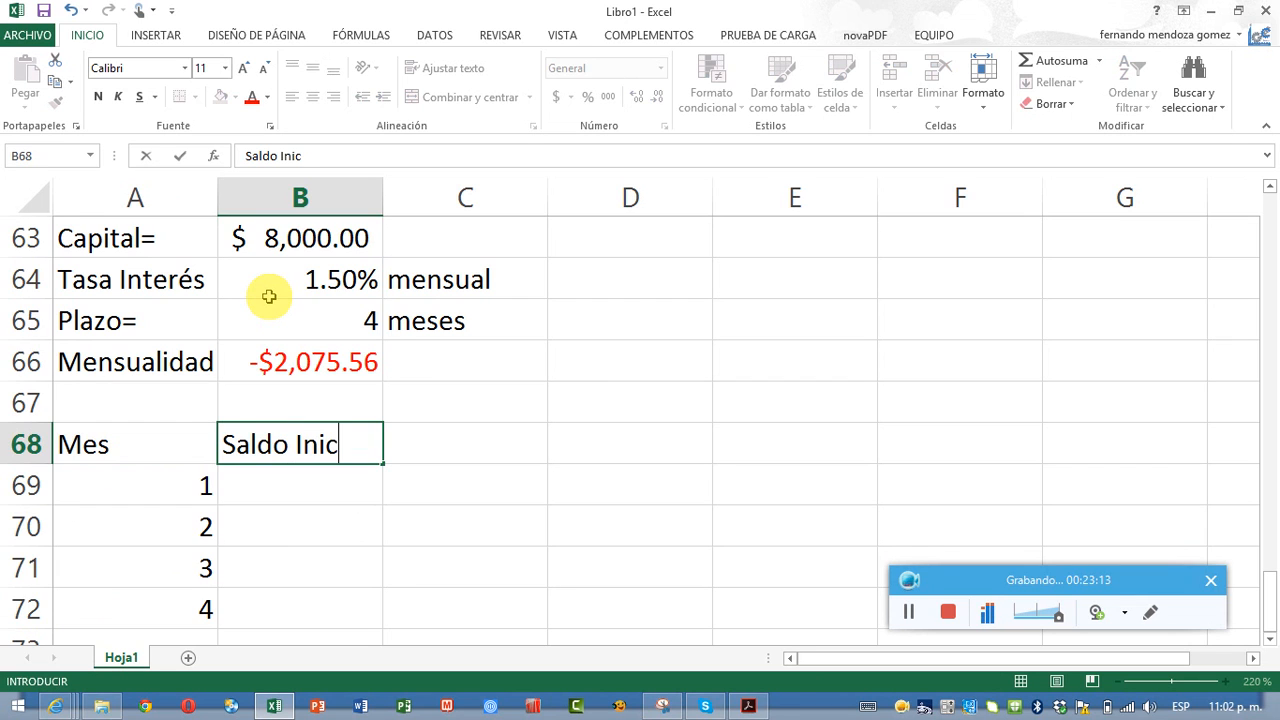
{"action": "type", "text": "ial"}
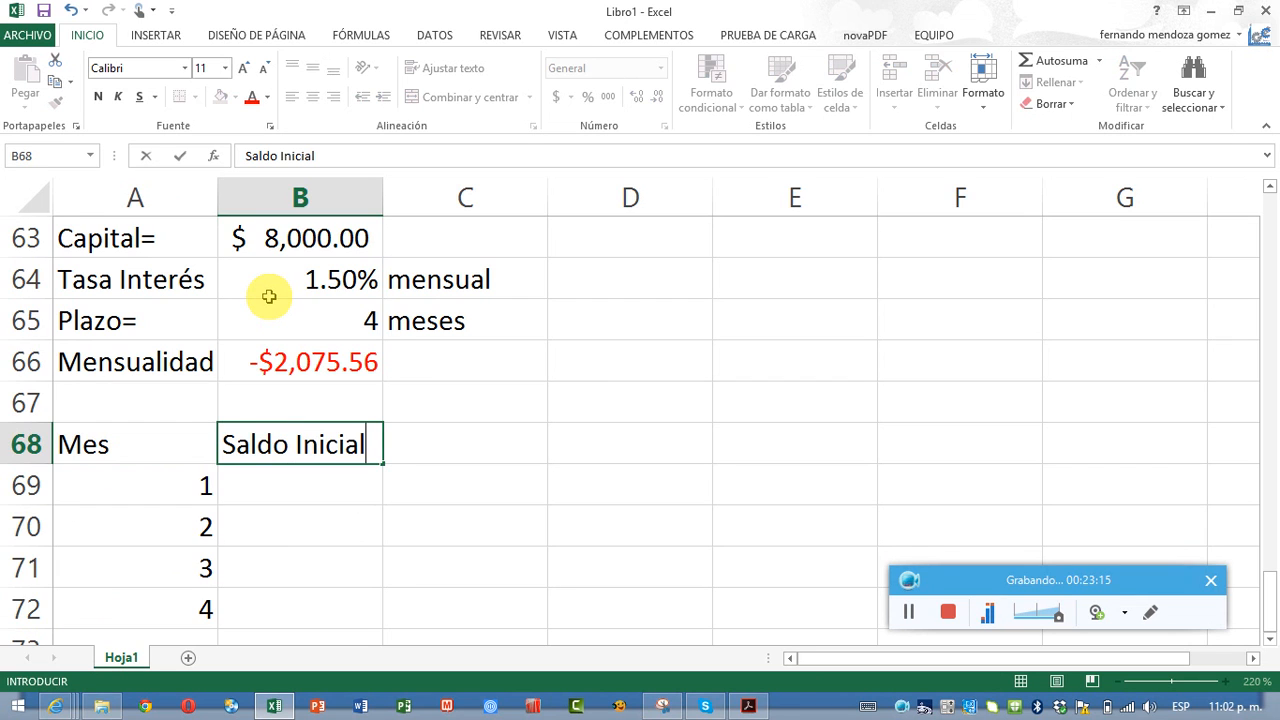
{"action": "key", "text": "Return"}
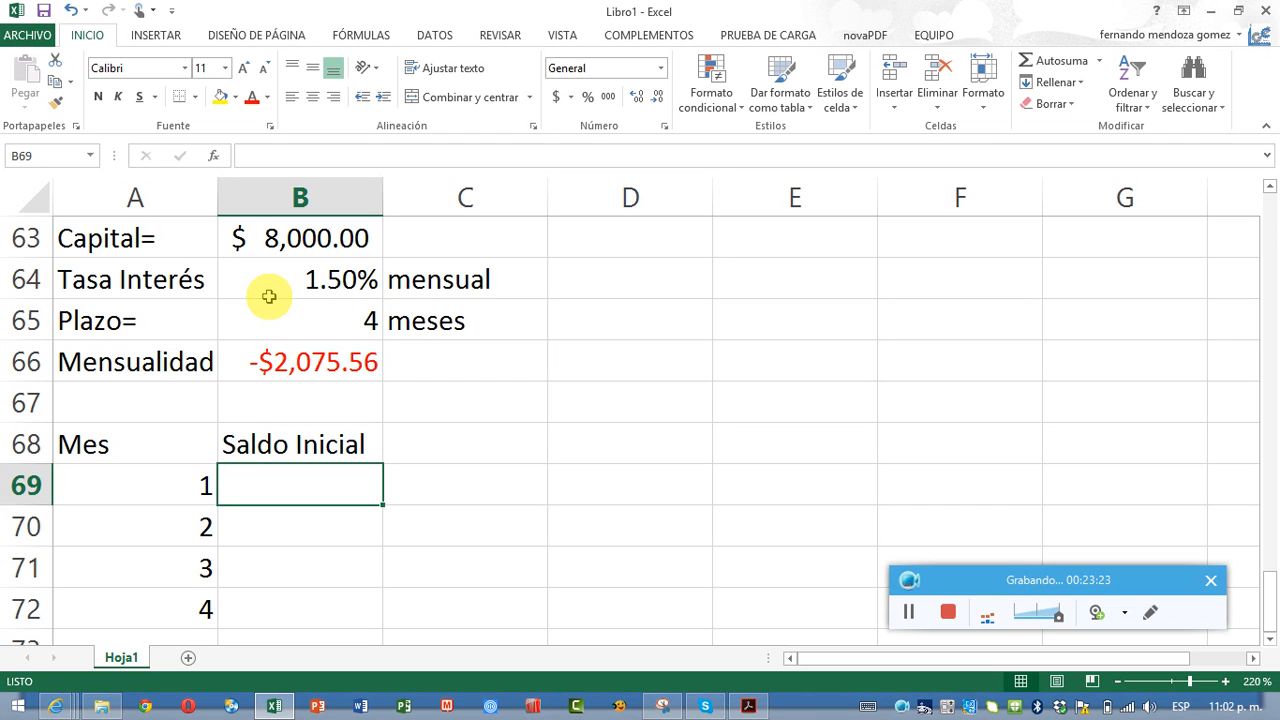
- Enter =B63 in B69 so the first month's opening balance takes the loan capital
{"action": "type", "text": "="}
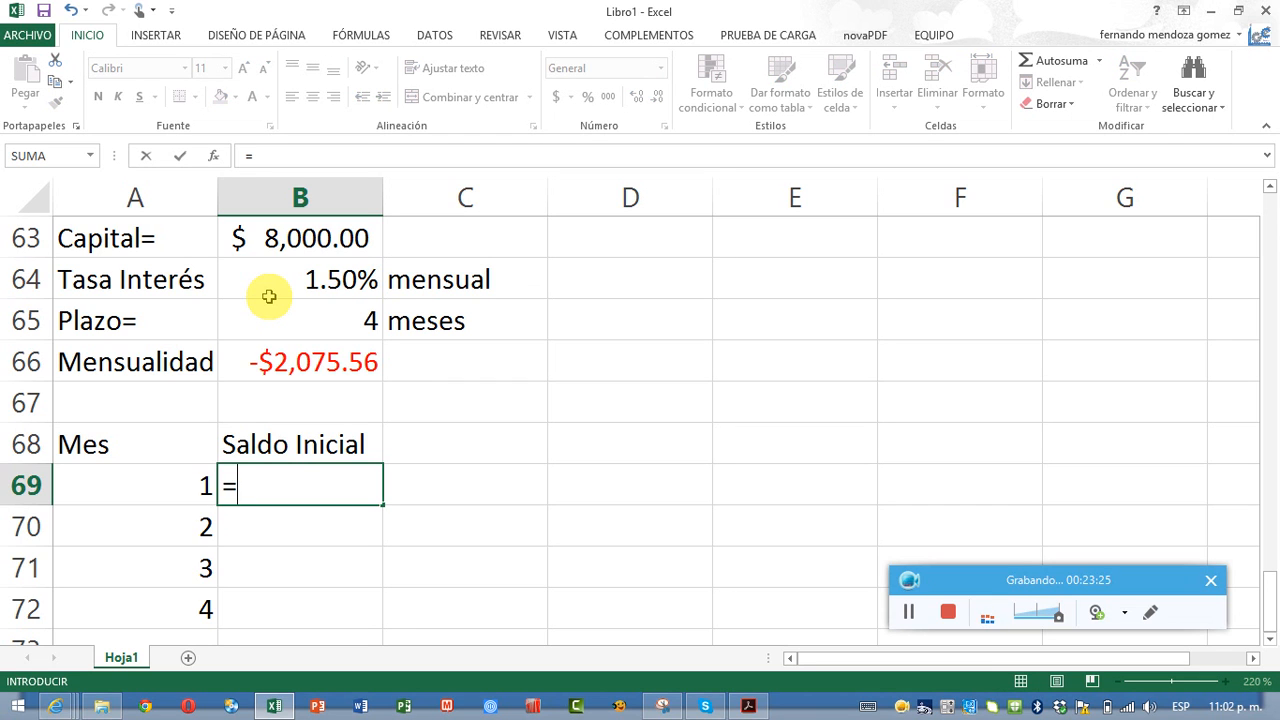
{"action": "left_click", "coordinate": [244, 238]}
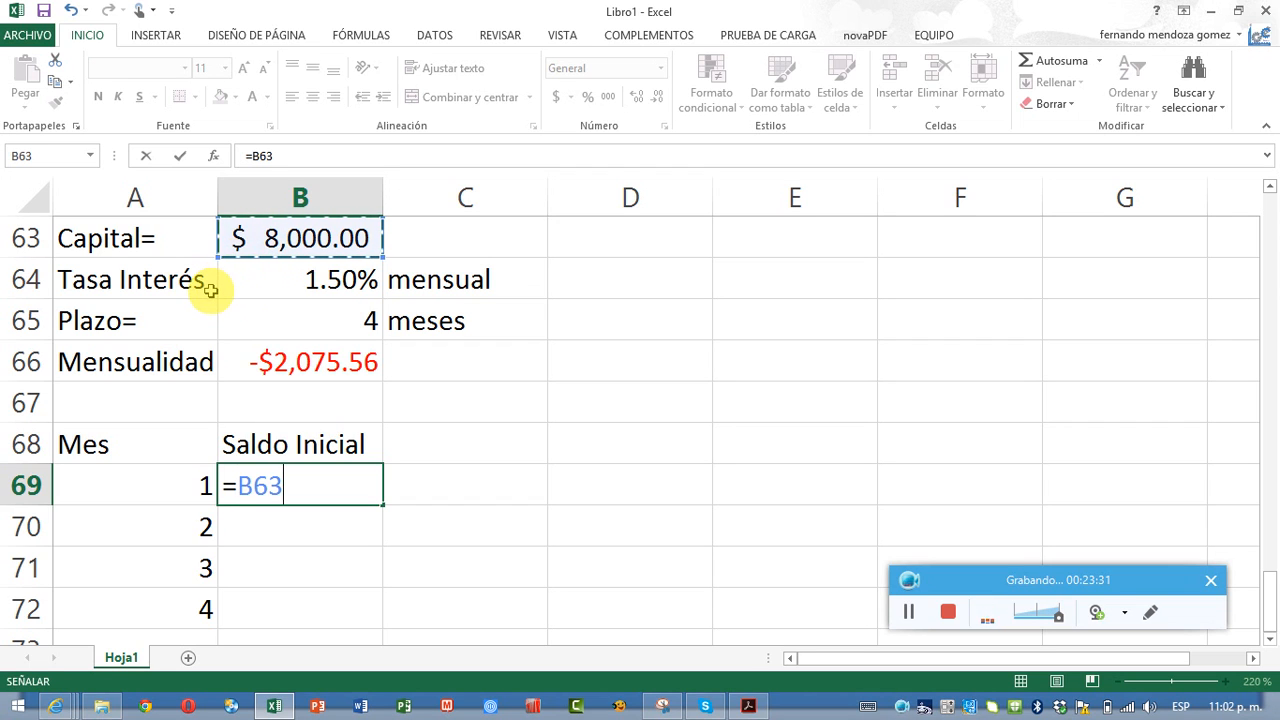
{"action": "key", "text": "Tab"}
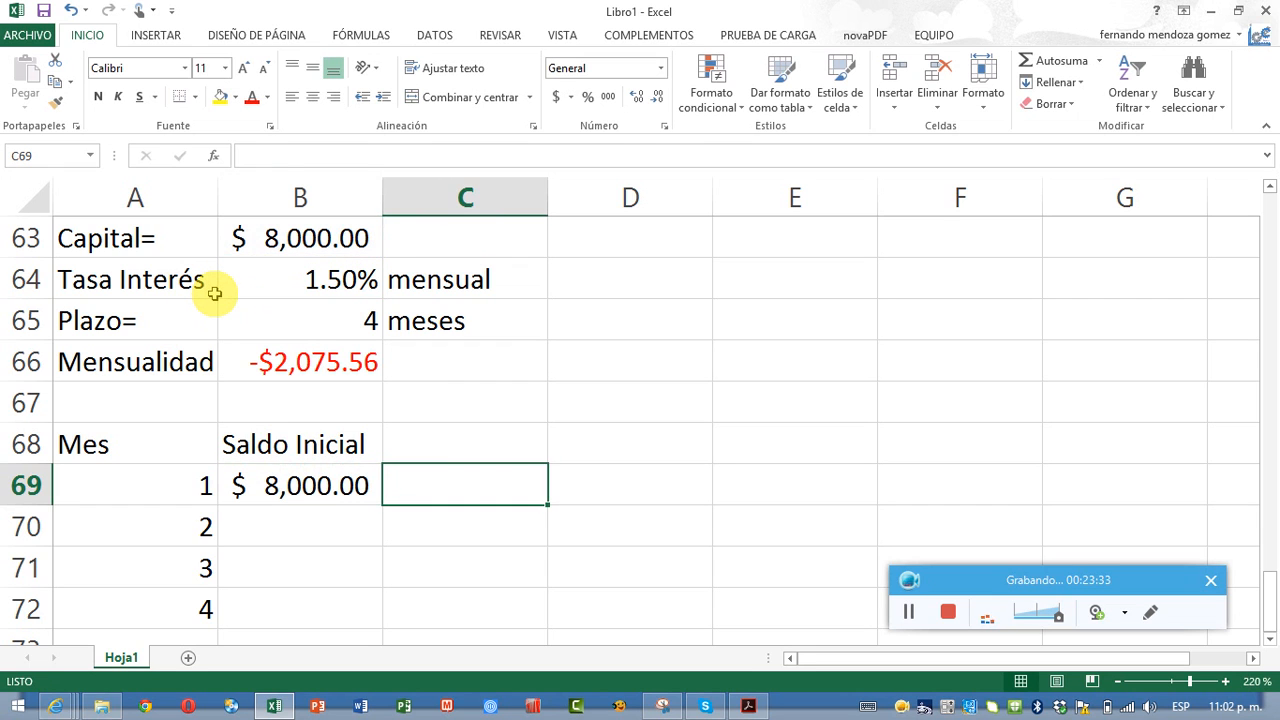
- Enter the heading "Mensualidad" in C68, beside "Saldo Inicial"
{"action": "left_click", "coordinate": [437, 445]}
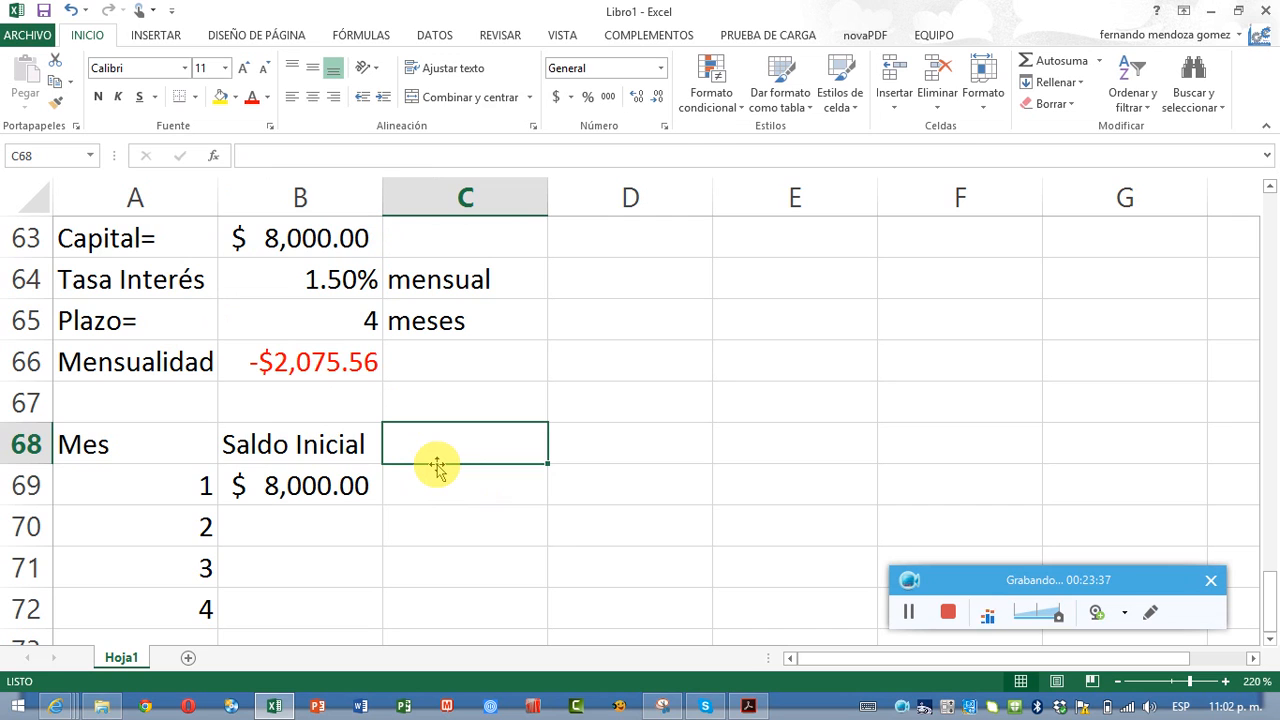
{"action": "type", "text": "Mensua"}
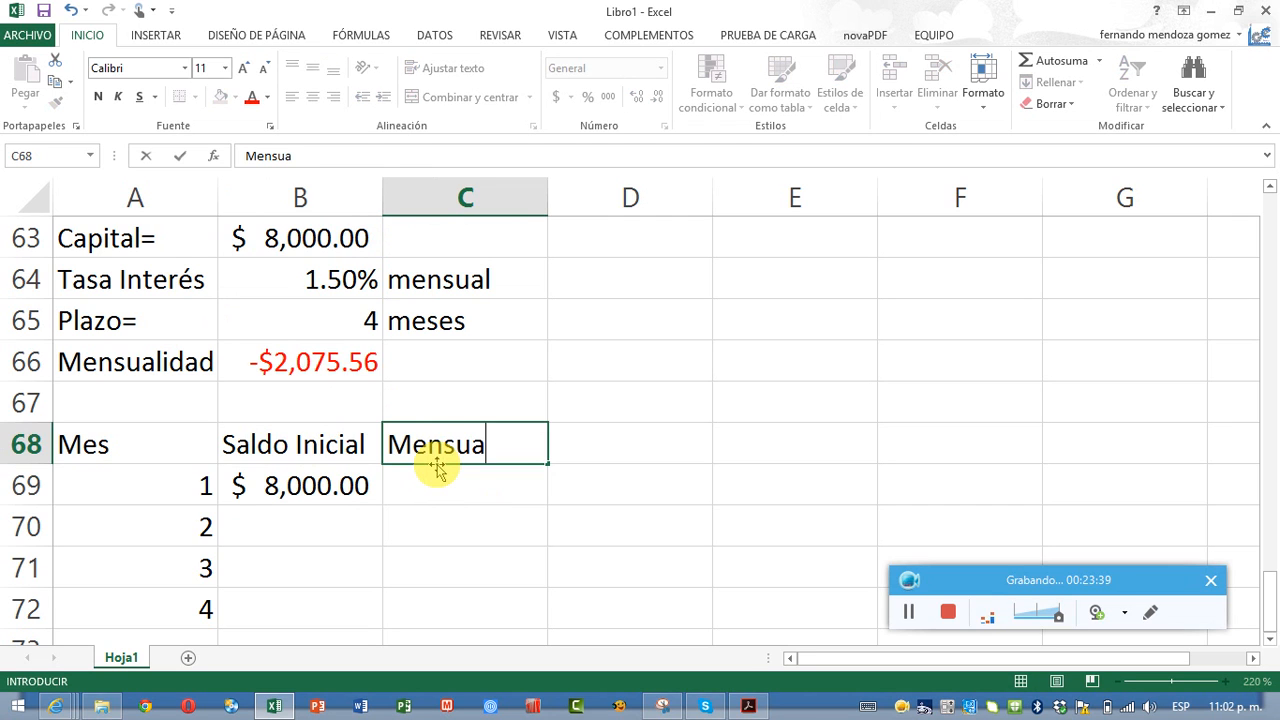
{"action": "type", "text": "lidad"}
{"action": "key", "text": "Return"}
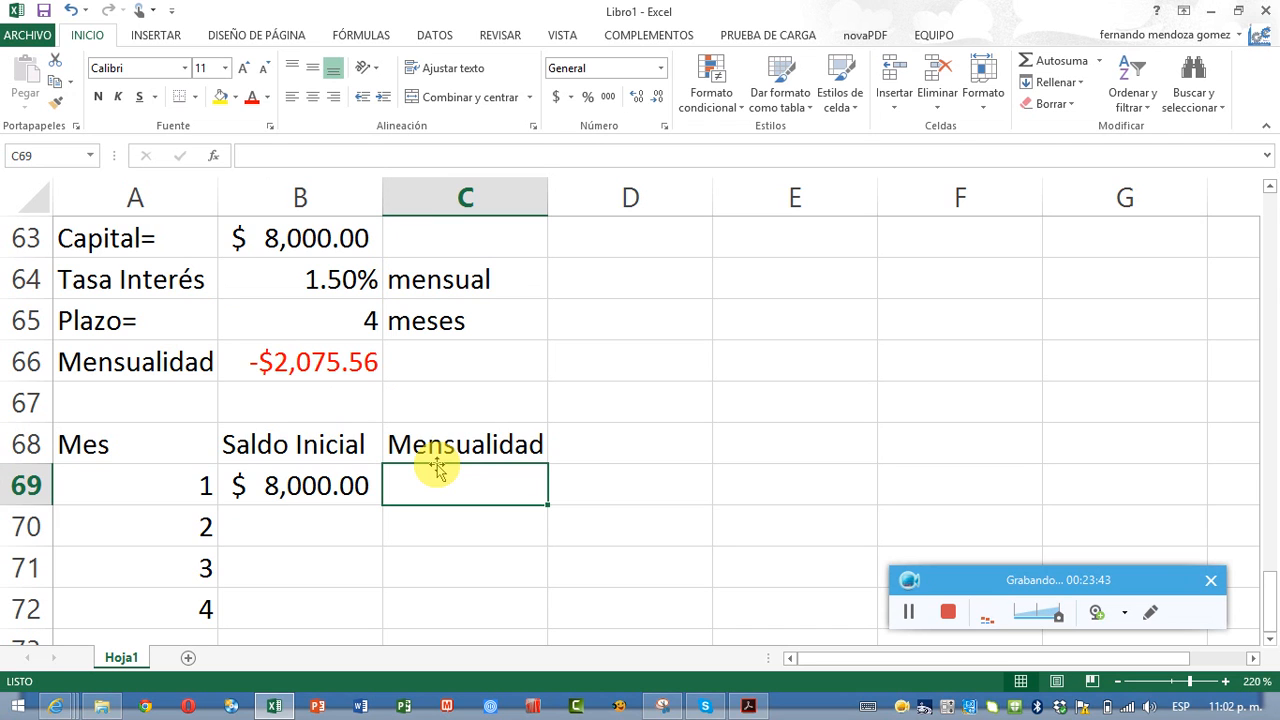
- Enter =-$B$66 in C69 as the first month's payment, with an absolute reference and the sign reversed
{"action": "type", "text": "="}
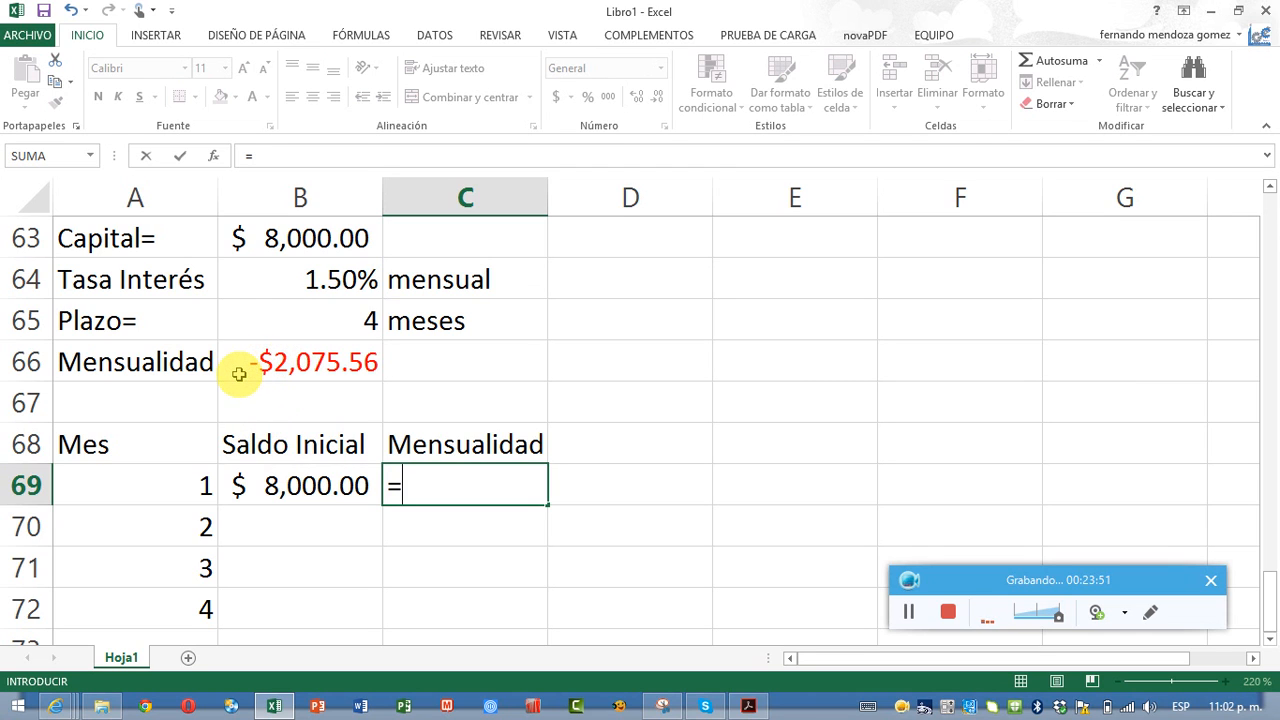
{"action": "type", "text": "-"}
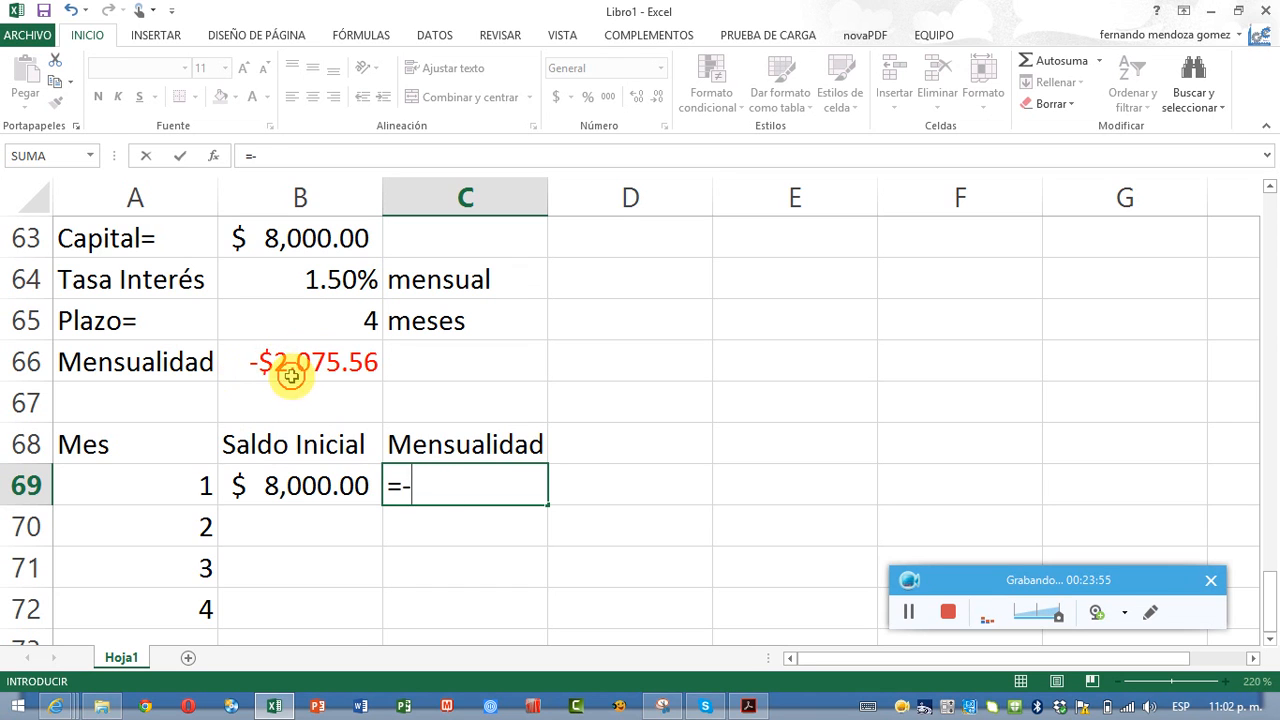
{"action": "left_click", "coordinate": [288, 370]}
{"action": "key", "text": "F4"}
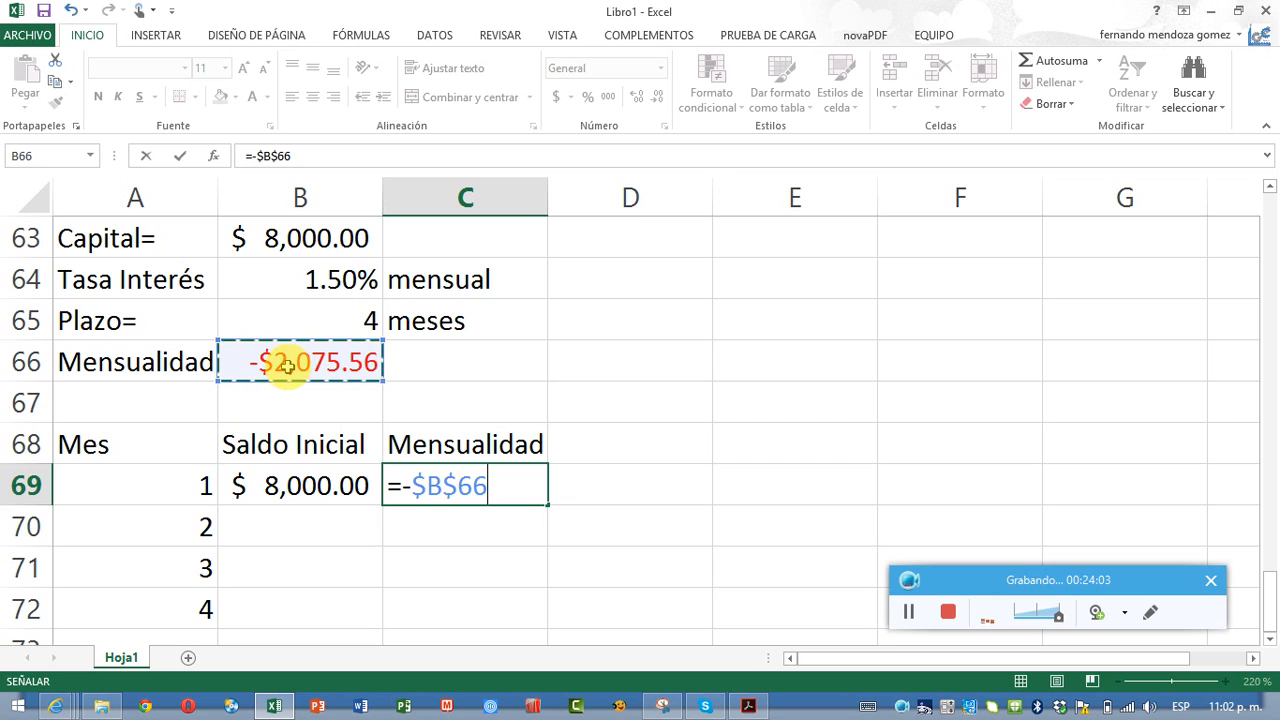
{"action": "key", "text": "Tab"}
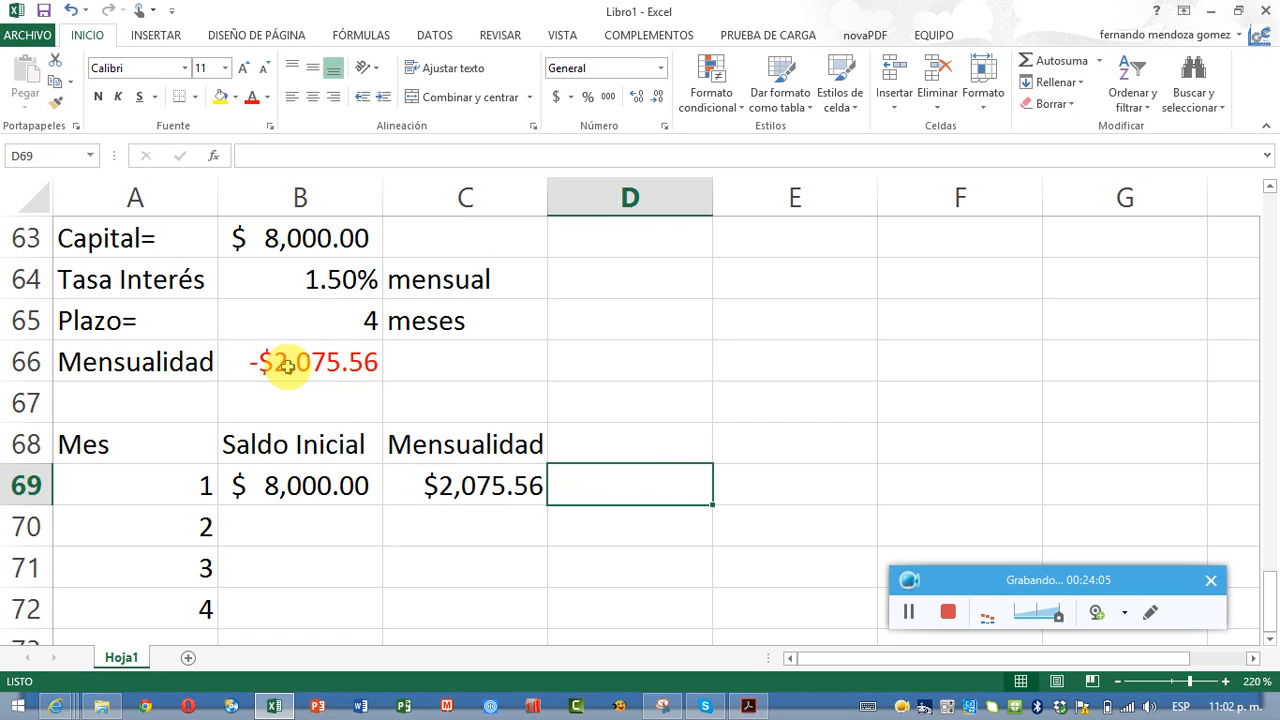
- Enter the heading "Interés" in D68, beside "Mensualidad"
{"action": "key", "text": "Up"}
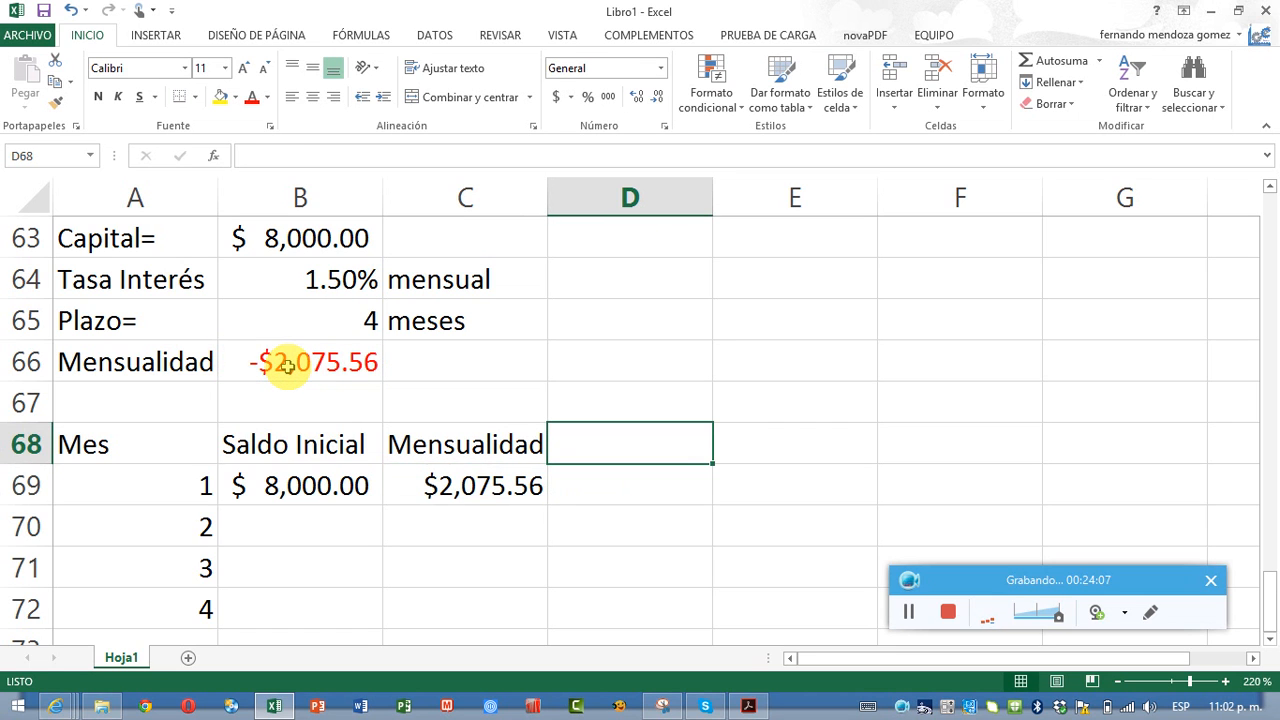
{"action": "type", "text": "Inte"}
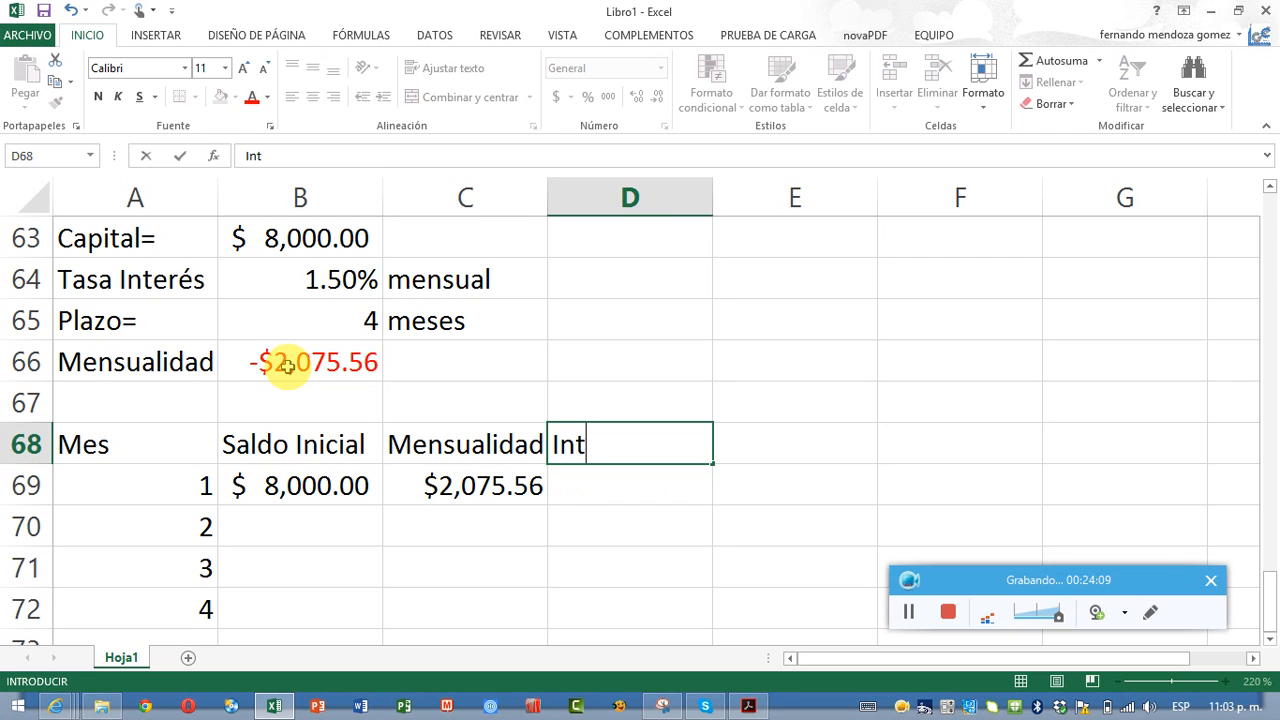
{"action": "key", "text": "BackSpace"}
{"action": "type", "text": "r"}
{"action": "type", "text": "e"}
{"action": "key", "text": "BackSpace"}
{"action": "key", "text": "BackSpace"}
{"action": "type", "text": "erés"}
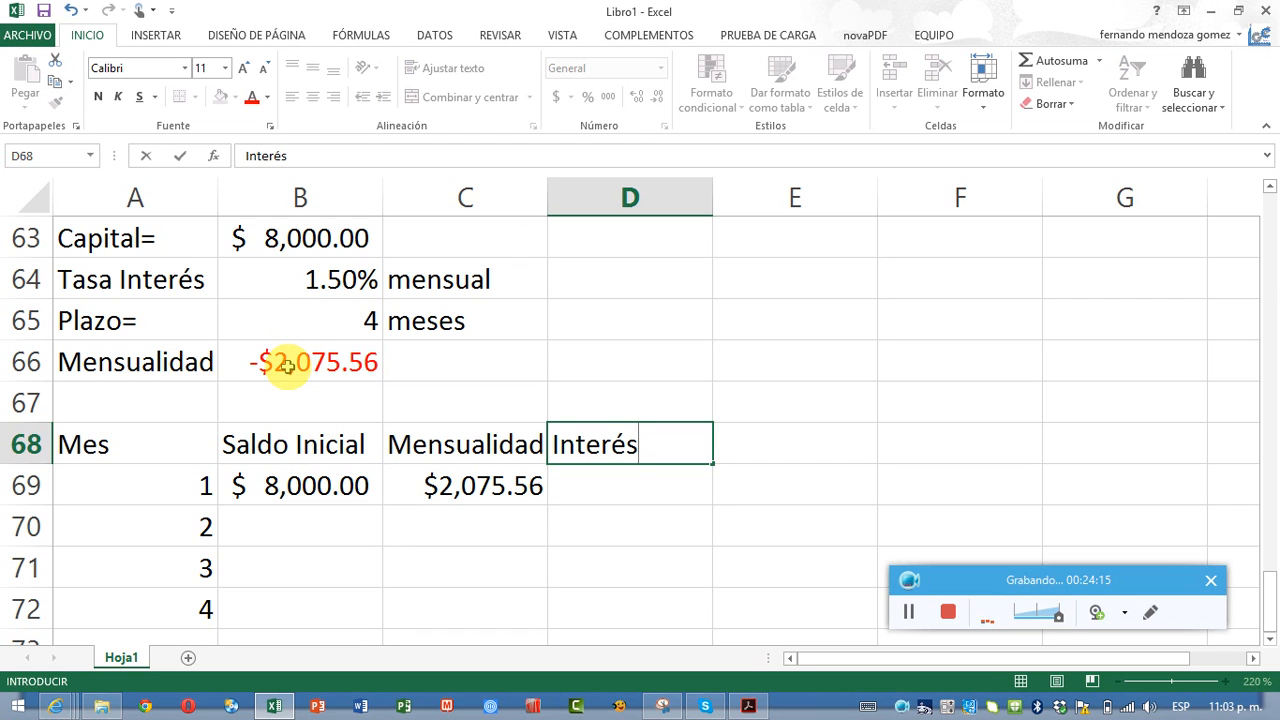
{"action": "key", "text": "Return"}
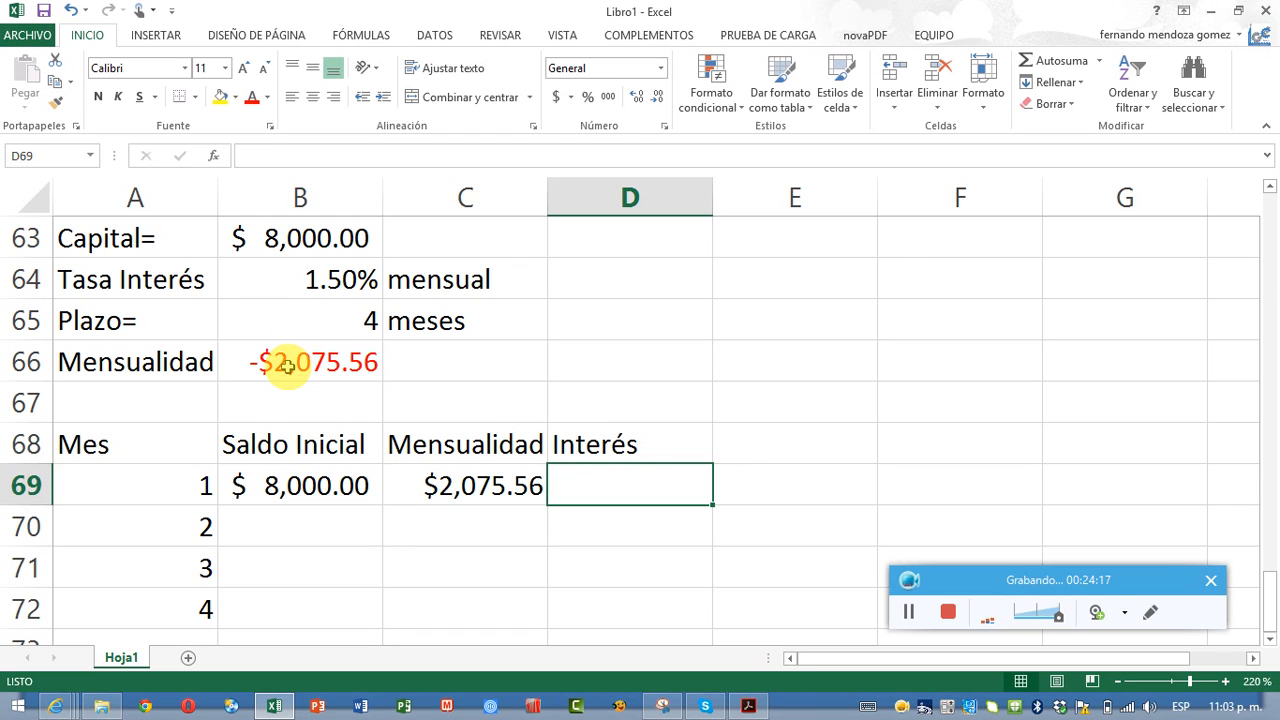
- Calculate the first month's interest in D69 with =B69*$B$64, keeping the interest rate reference absolute
{"action": "type", "text": "="}
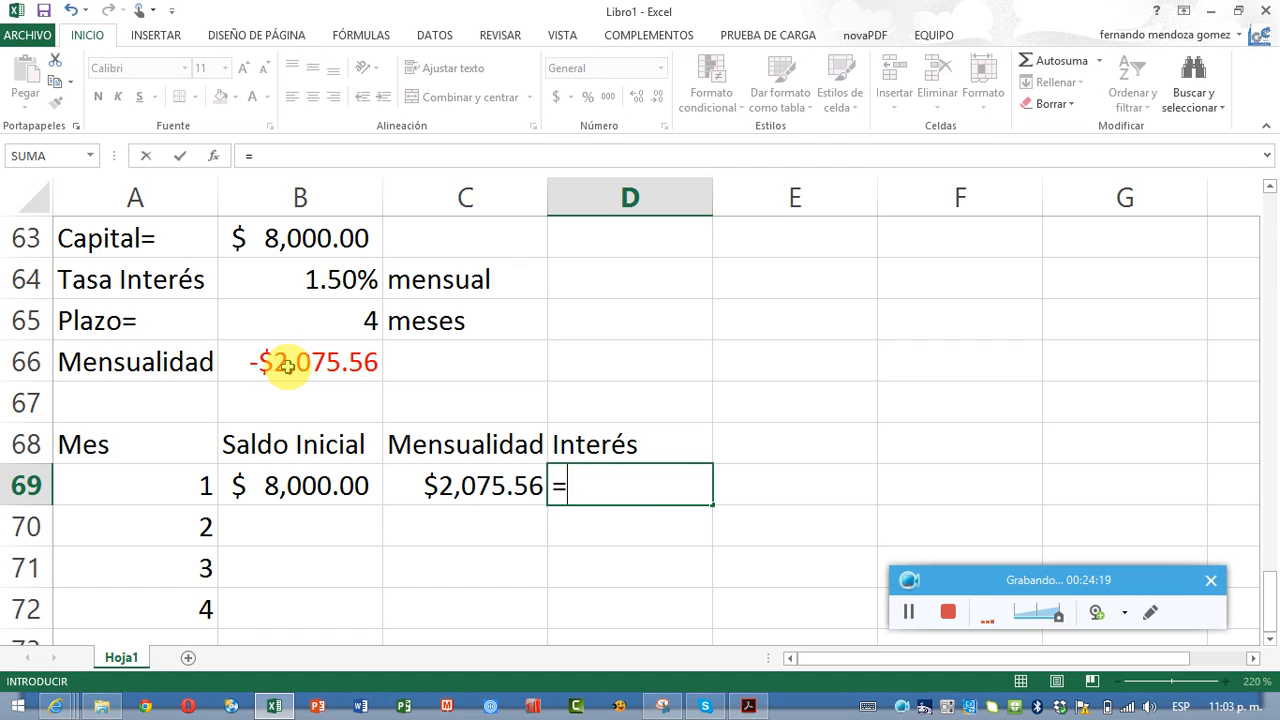
{"action": "left_click", "coordinate": [257, 494]}
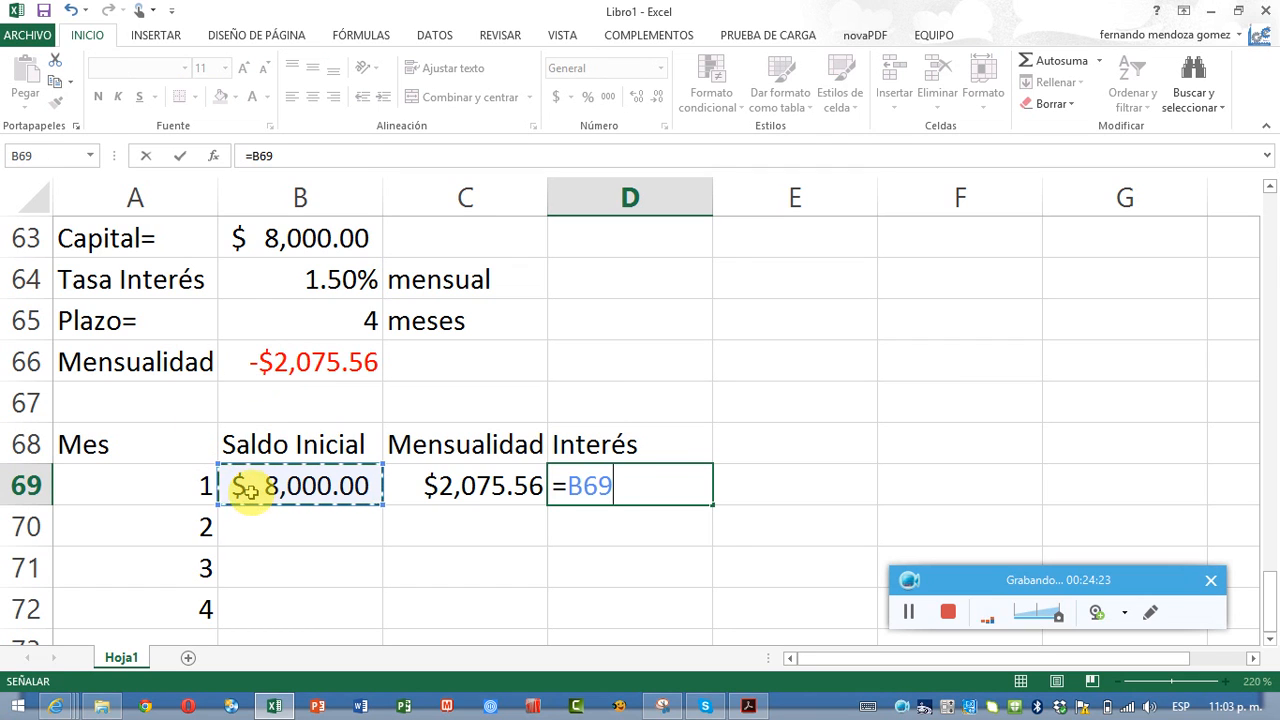
{"action": "type", "text": "*"}
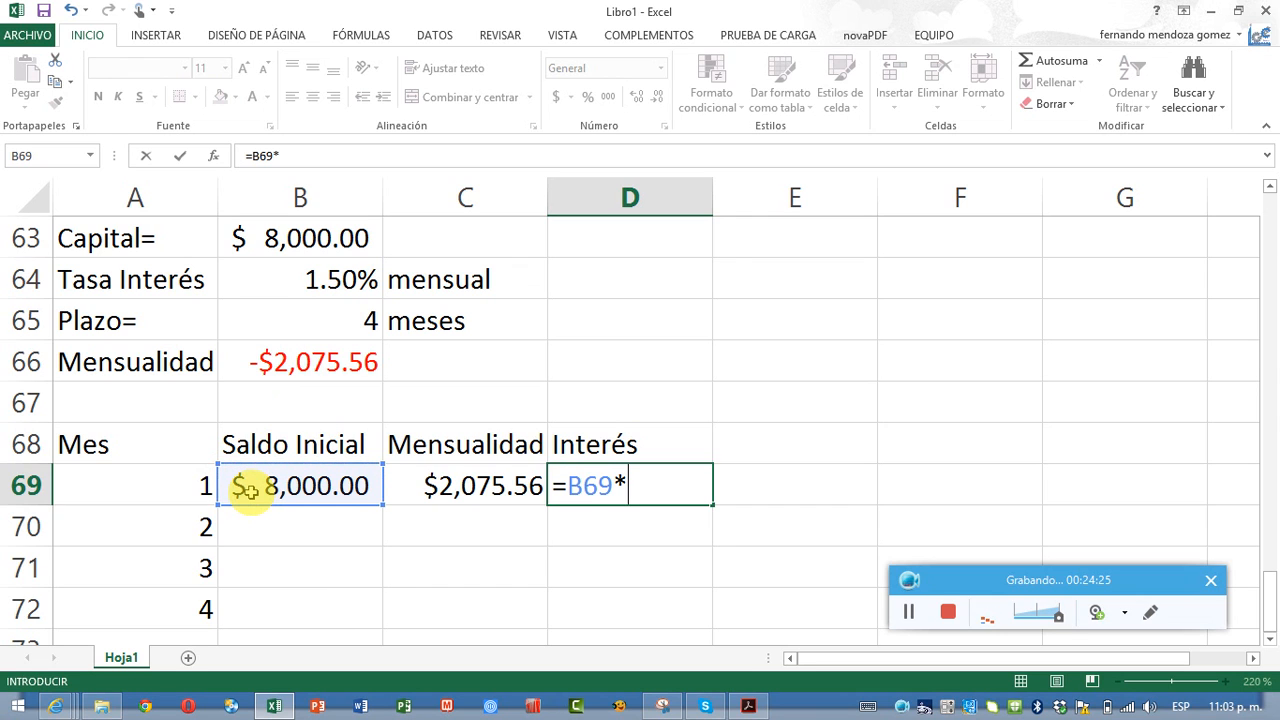
{"action": "left_click", "coordinate": [264, 279]}
{"action": "key", "text": "F4"}
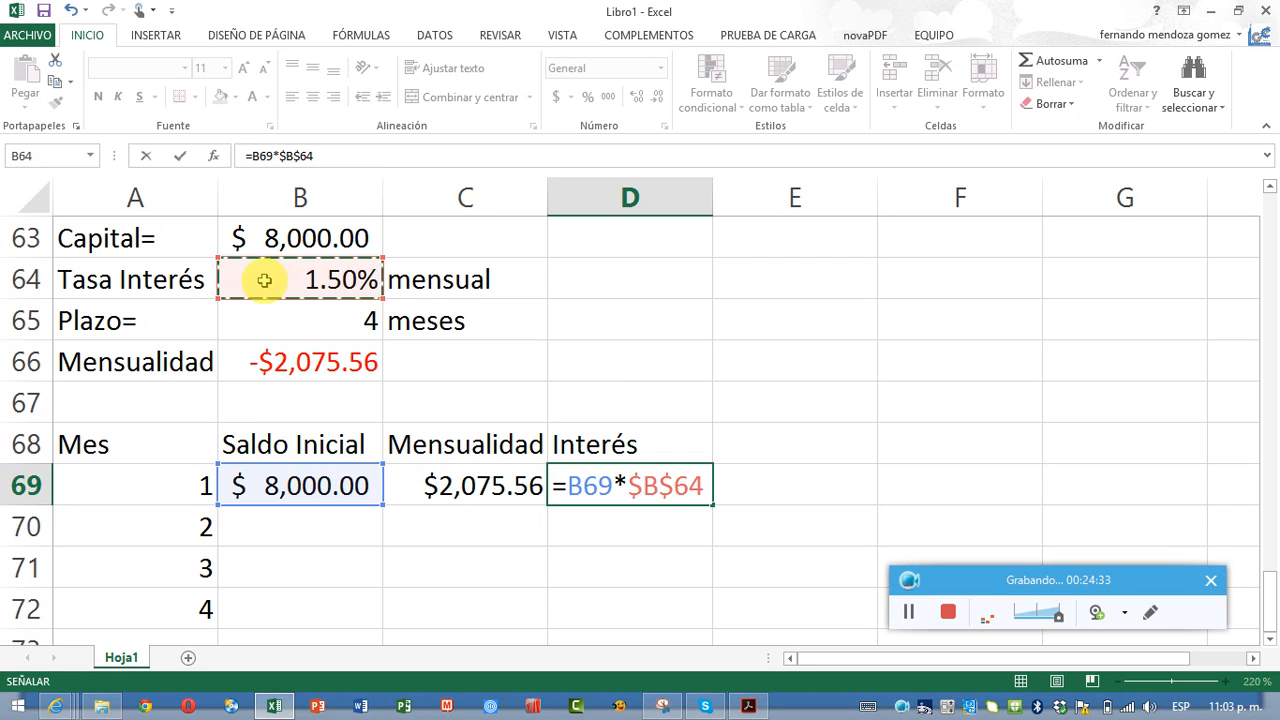
{"action": "key", "text": "Tab"}
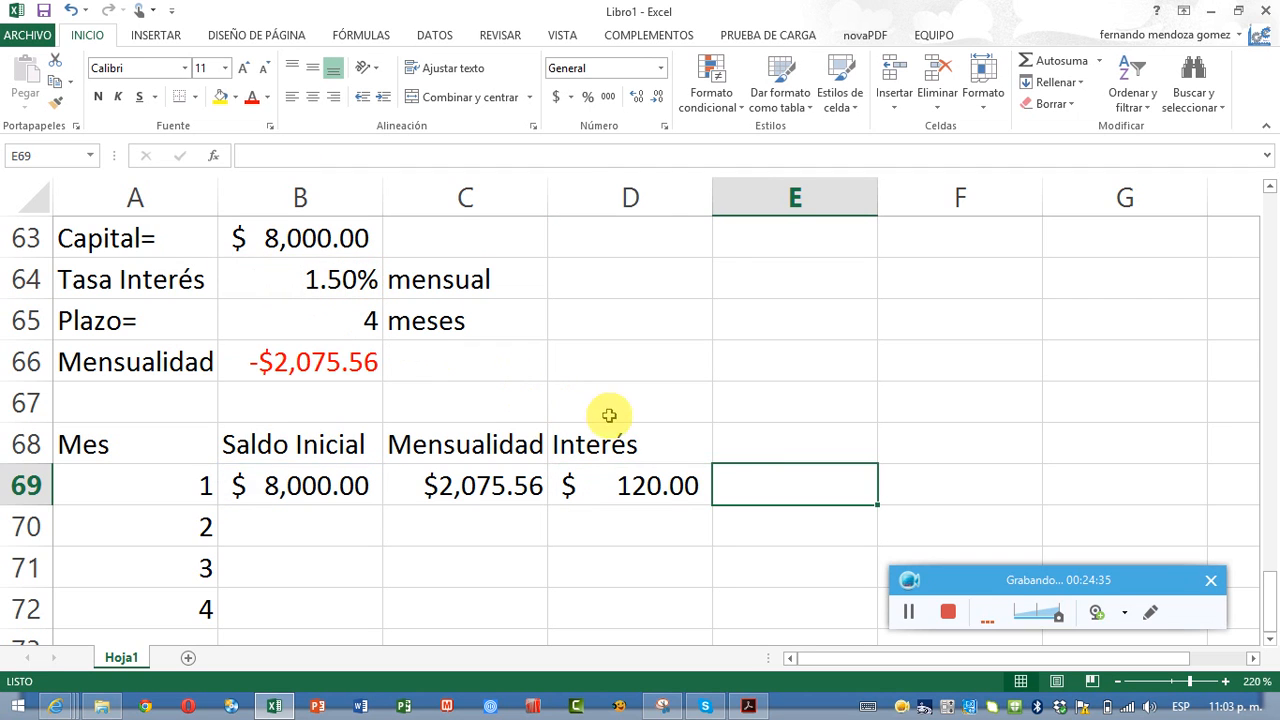
- Enter the heading "Capital" in E68, beside "Interés"
{"action": "left_click", "coordinate": [749, 443]}
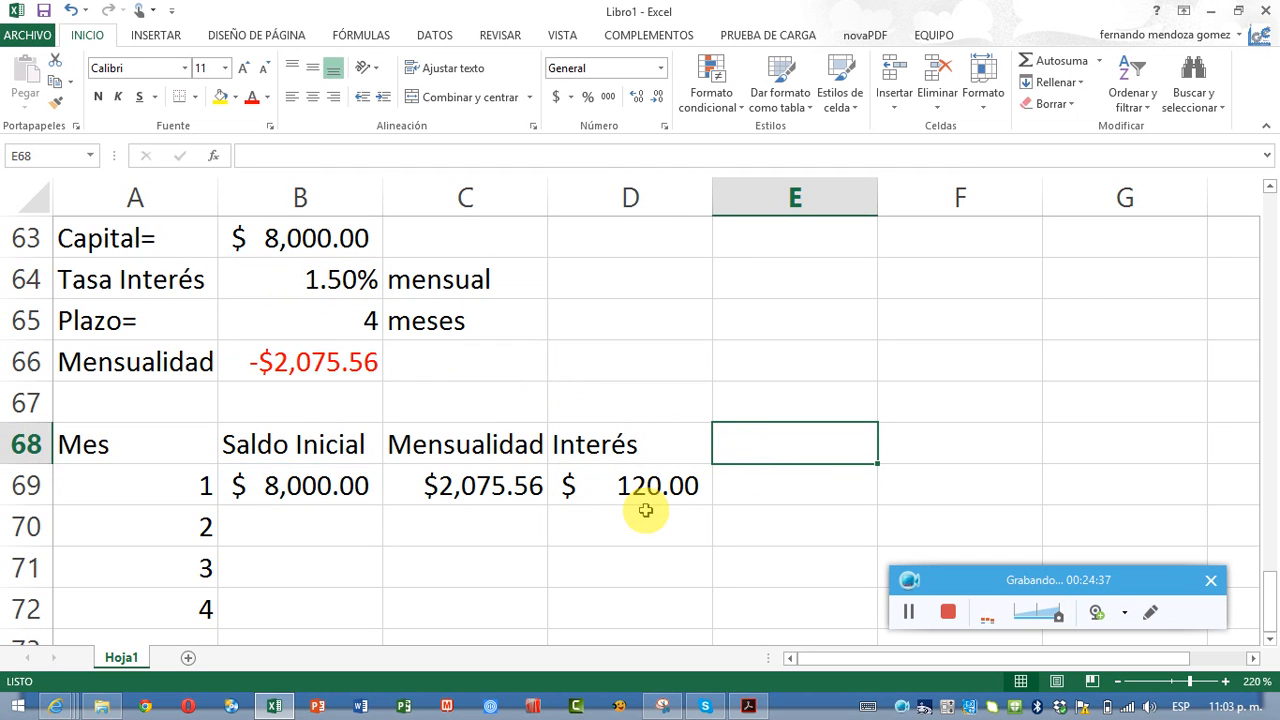
{"action": "type", "text": "Capital"}
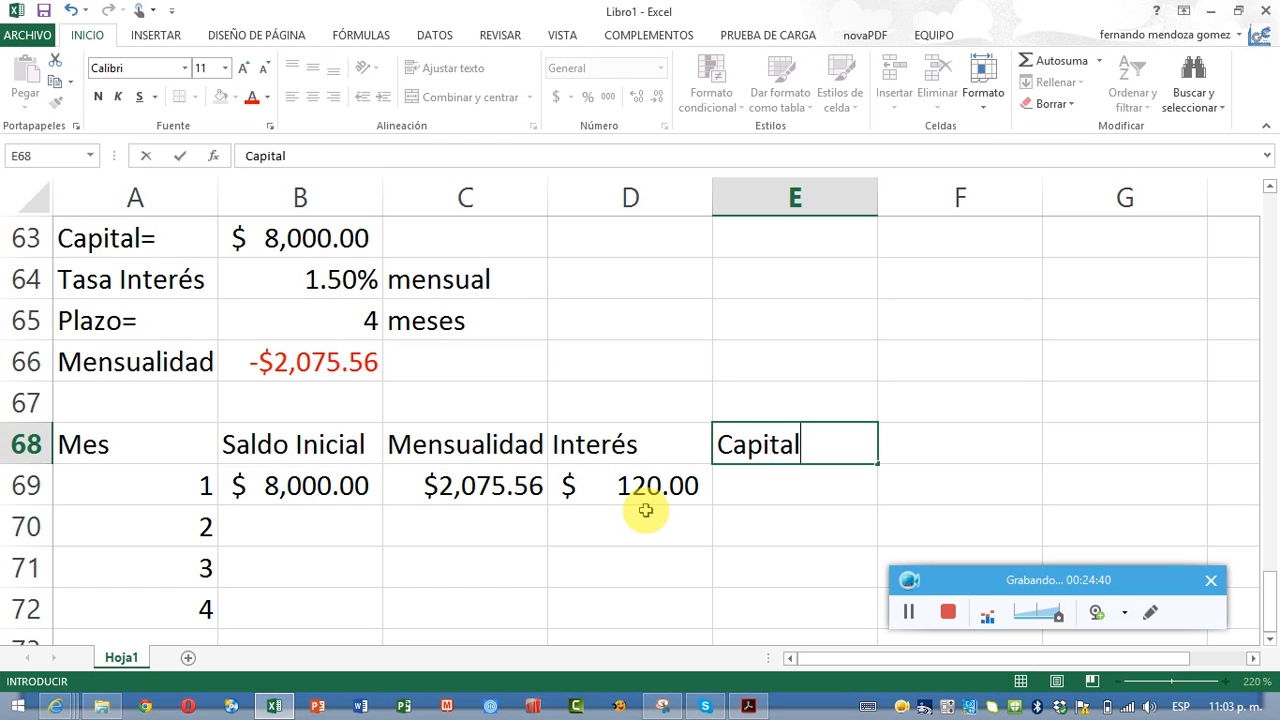
{"action": "key", "text": "Return"}
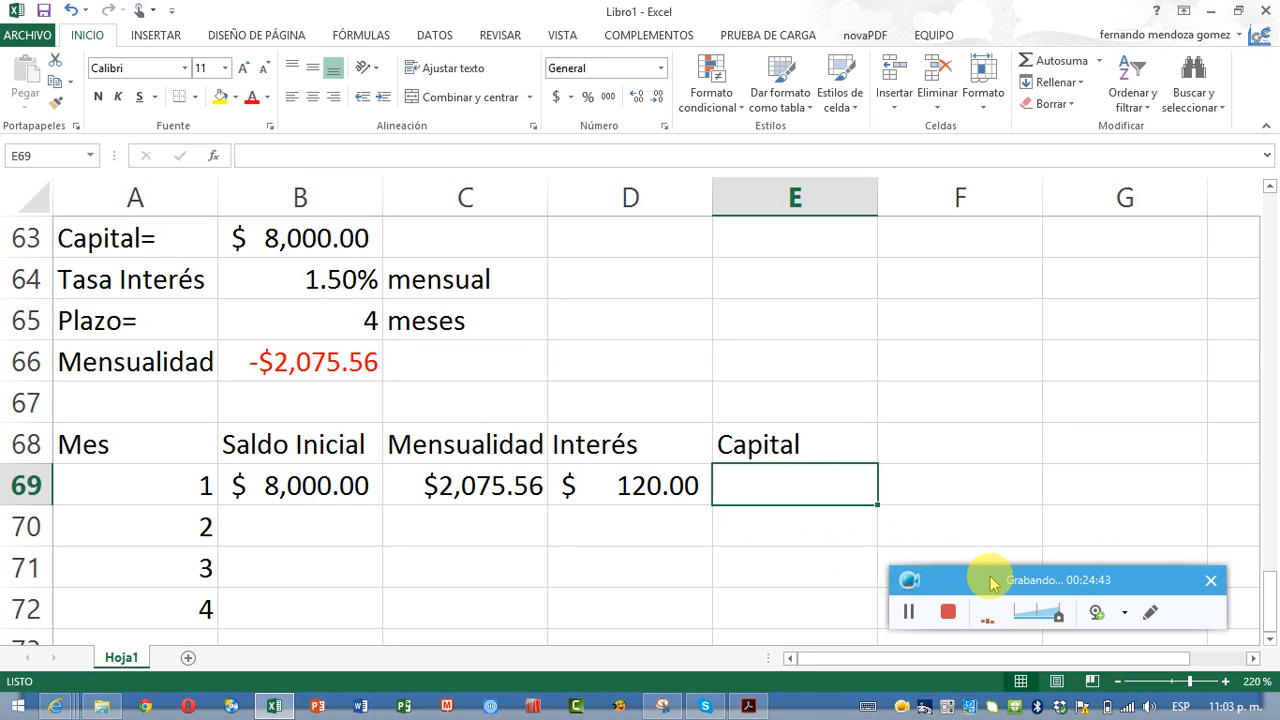
- Calculate the first month's capital repayment in E69 with =C69-D69, subtracting the interest from the monthly payment
{"action": "left_click_drag", "start_coordinate": [989, 570], "coordinate": [962, 283]}
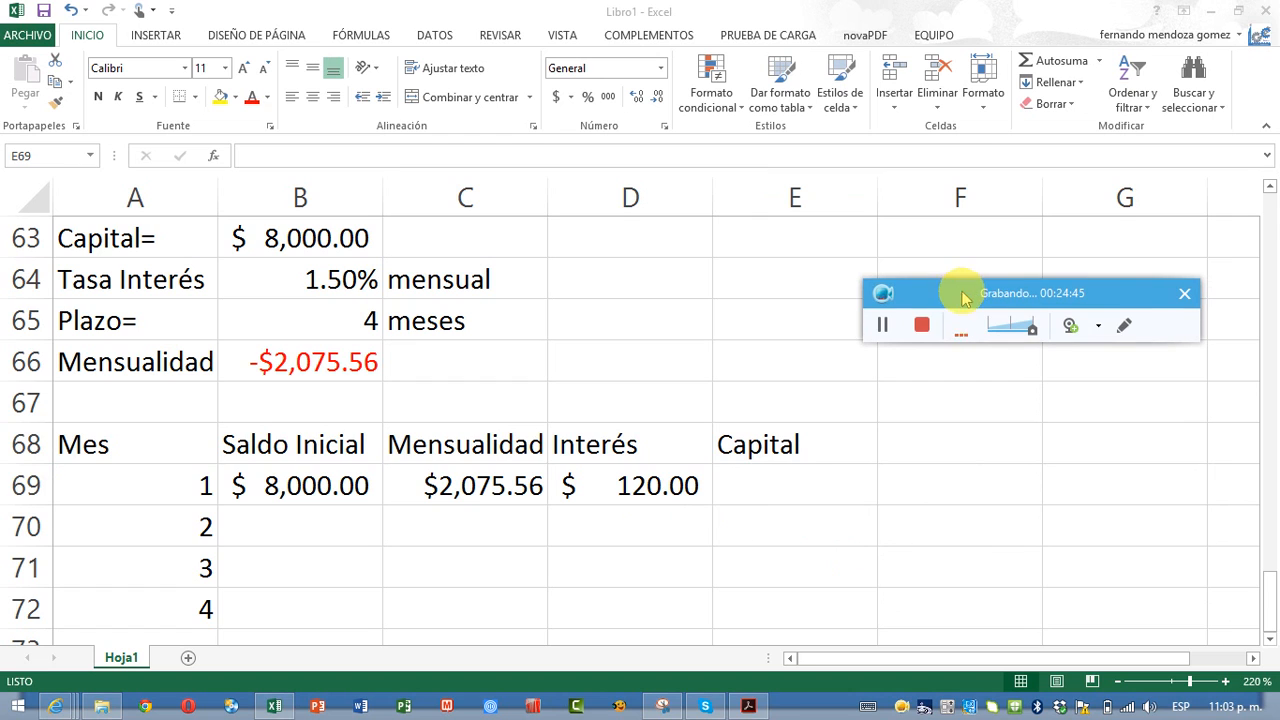
{"action": "left_click", "coordinate": [808, 475]}
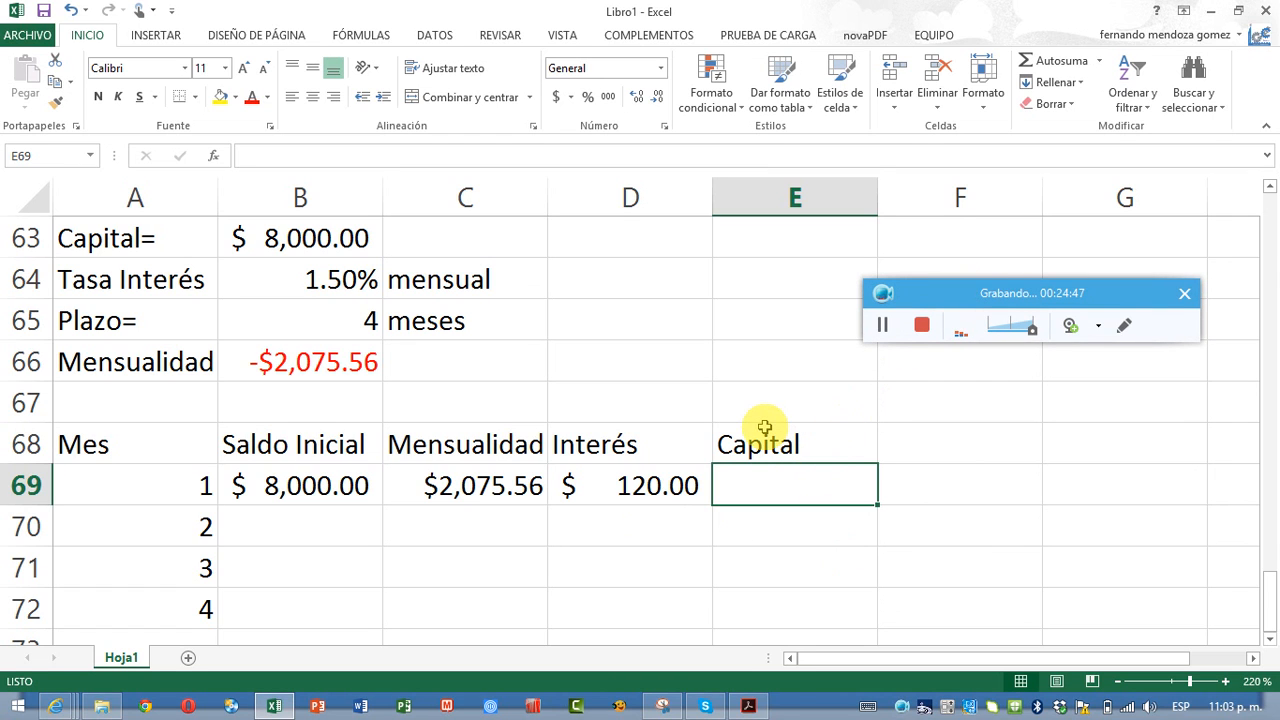
{"action": "type", "text": "="}
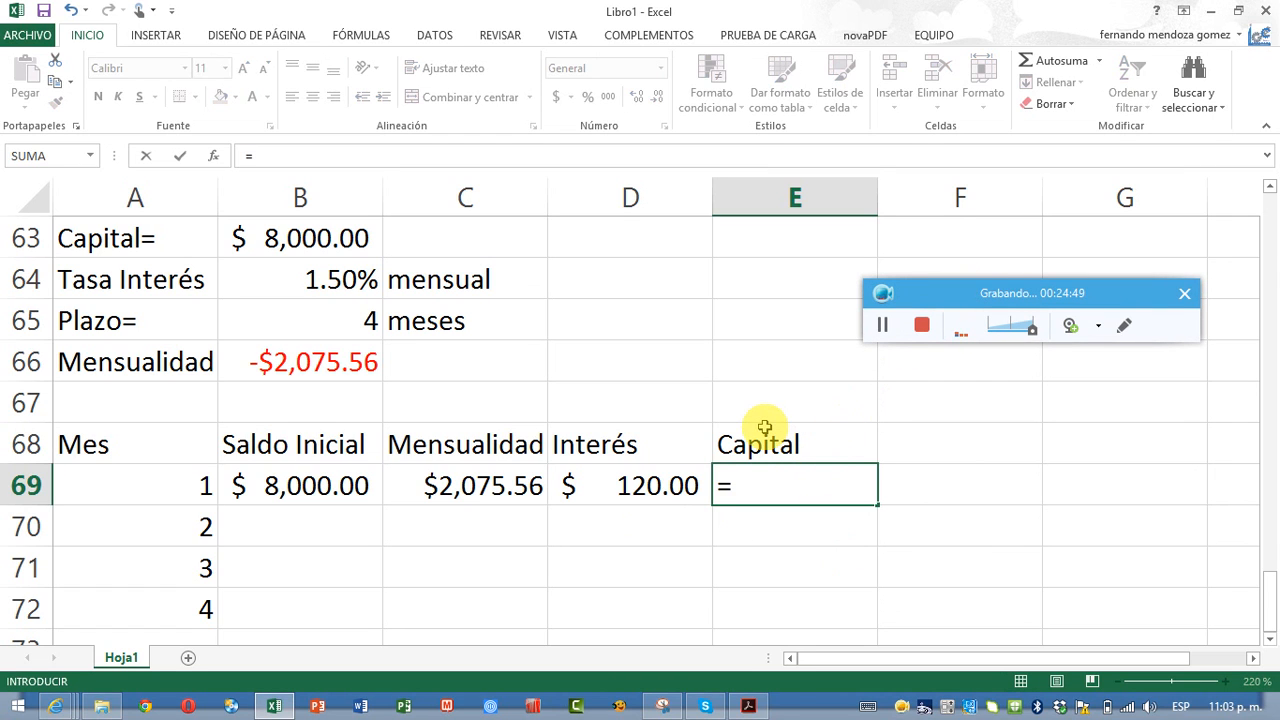
{"action": "key", "text": "Left"}
{"action": "key", "text": "Left"}
{"action": "type", "text": "-"}
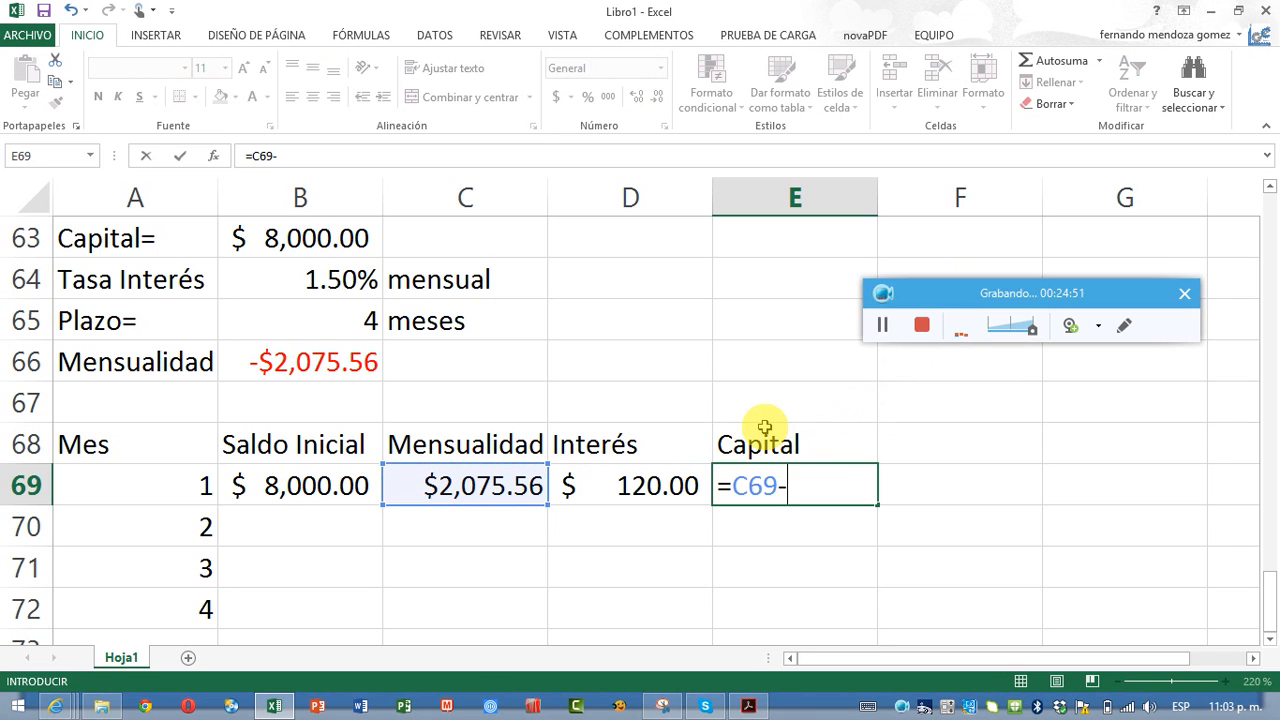
{"action": "key", "text": "Left"}
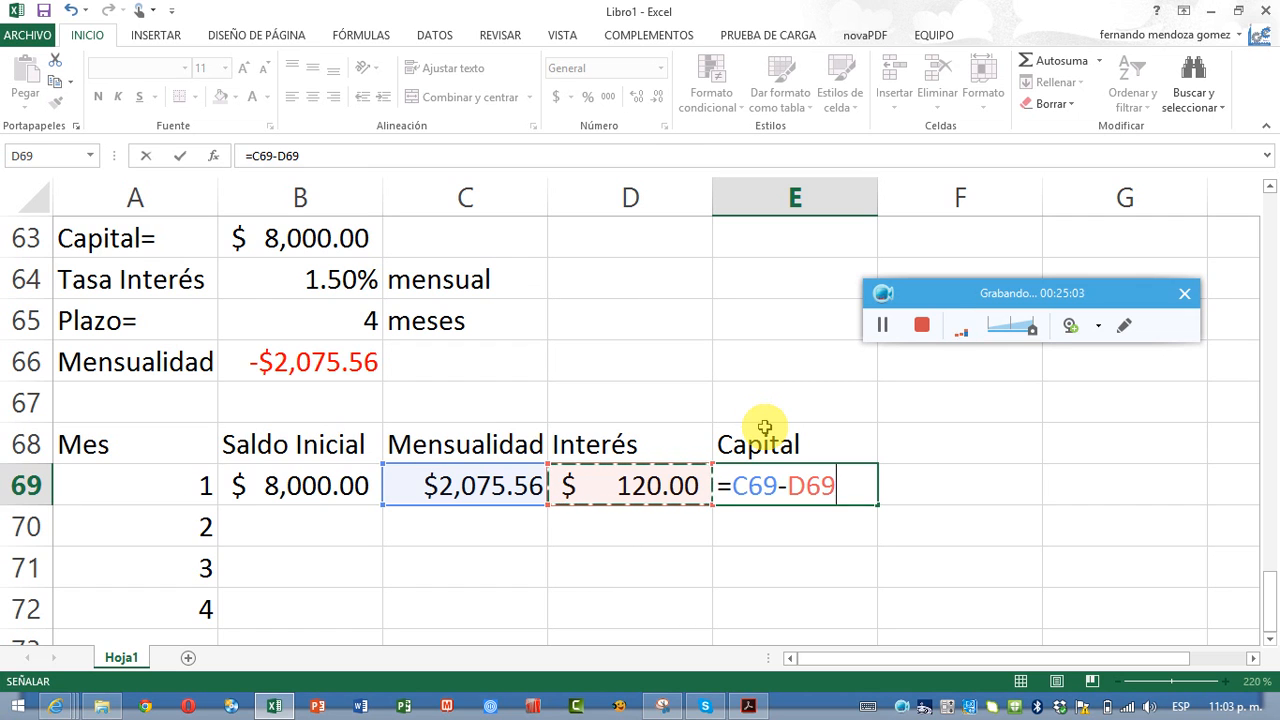
{"action": "key", "text": "Tab"}
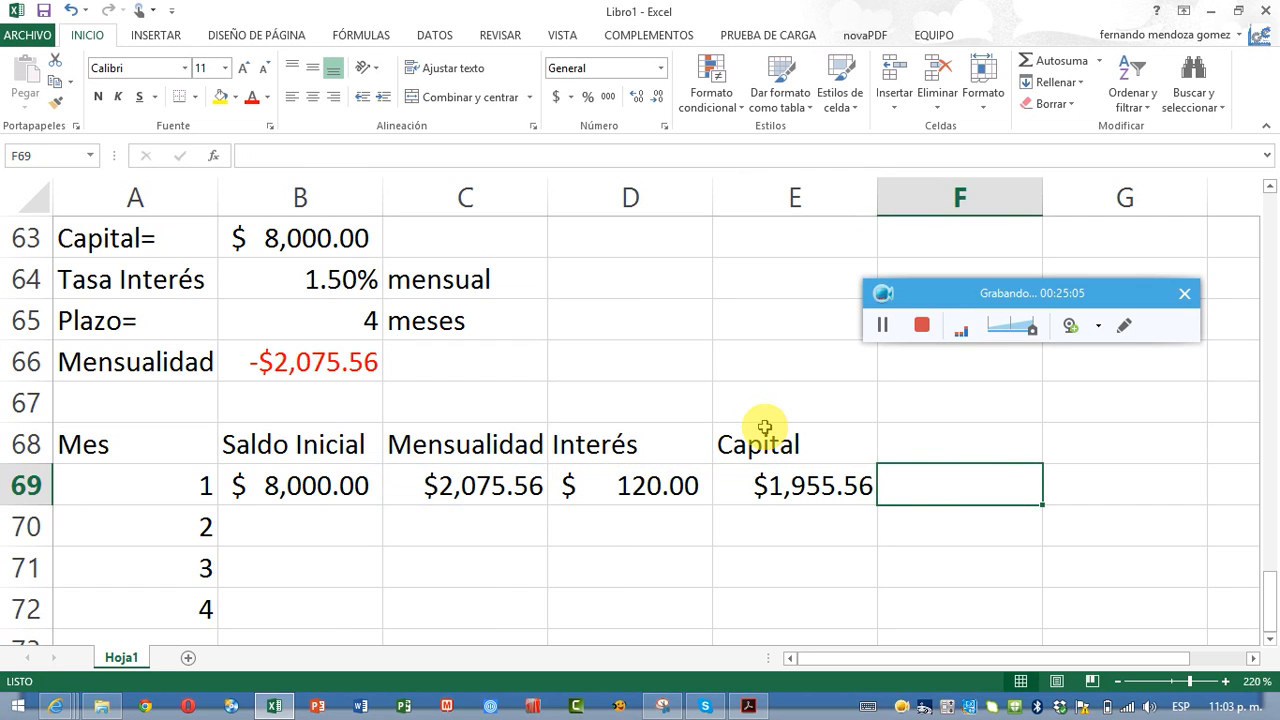
- Enter the heading "Saldo final" in F68, beside "Capital"
{"action": "key", "text": "Up"}
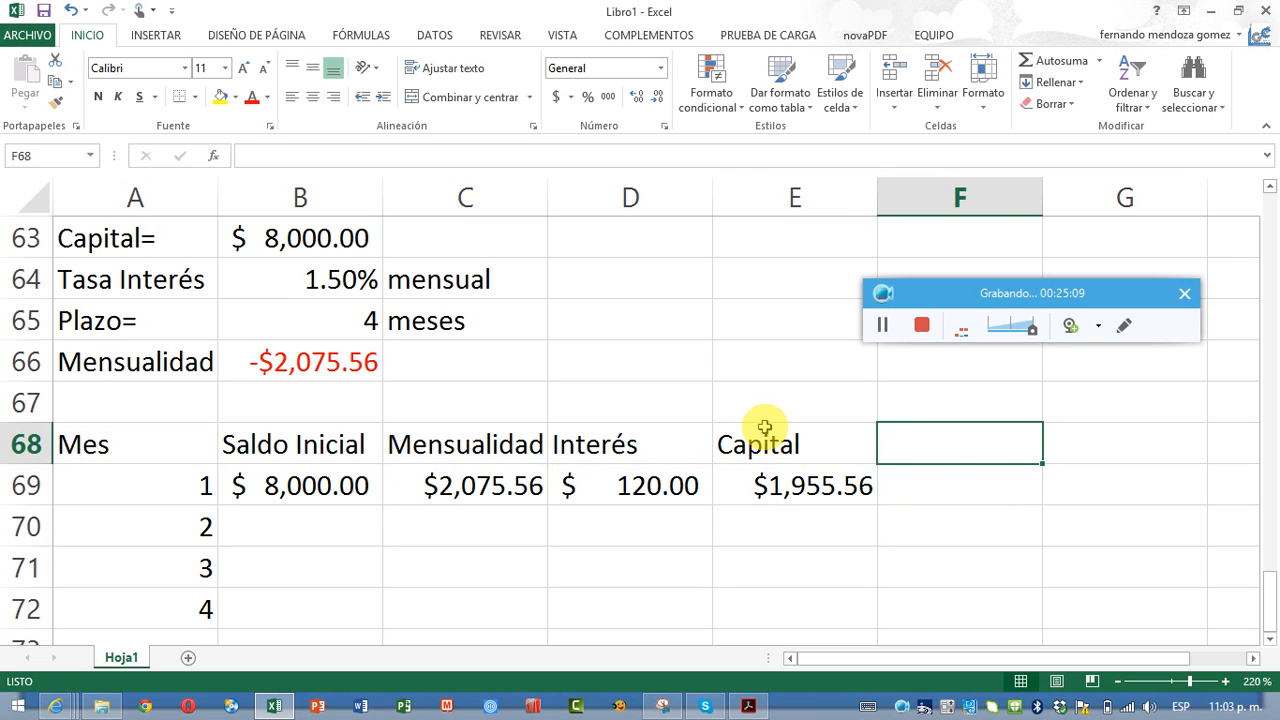
{"action": "type", "text": "Saldo"}
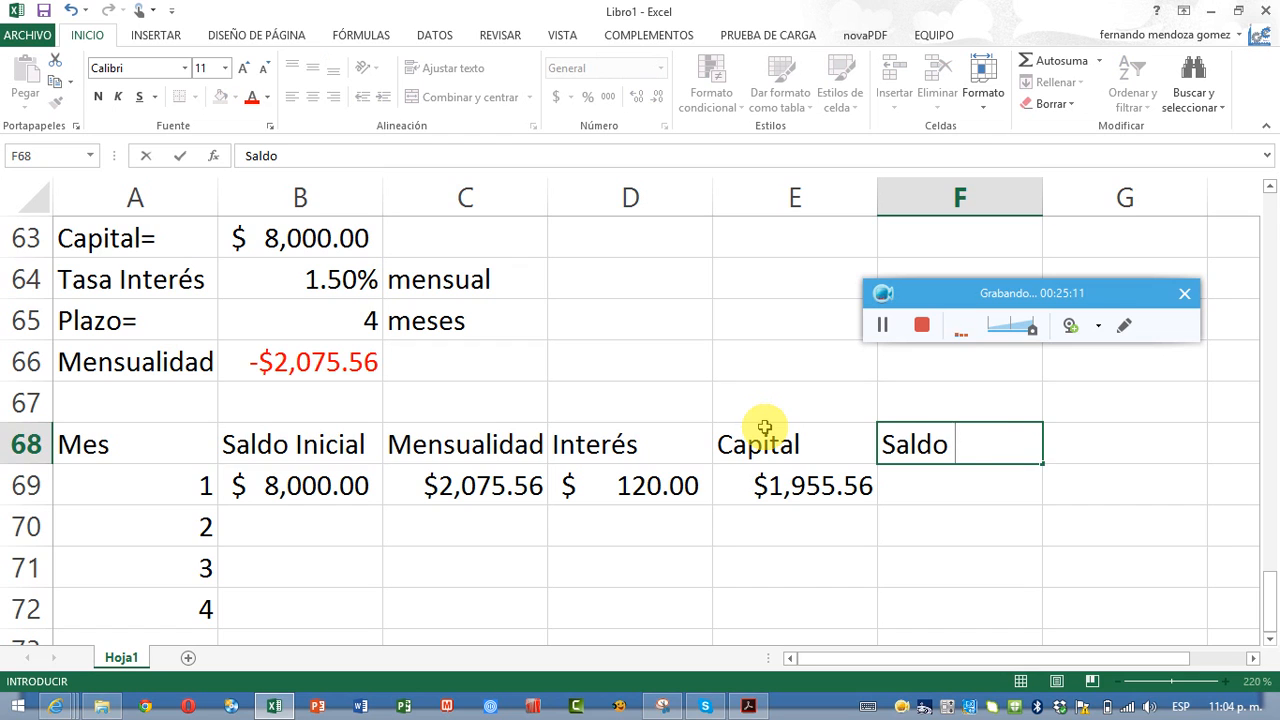
{"action": "type", "text": " final"}
{"action": "key", "text": "Return"}
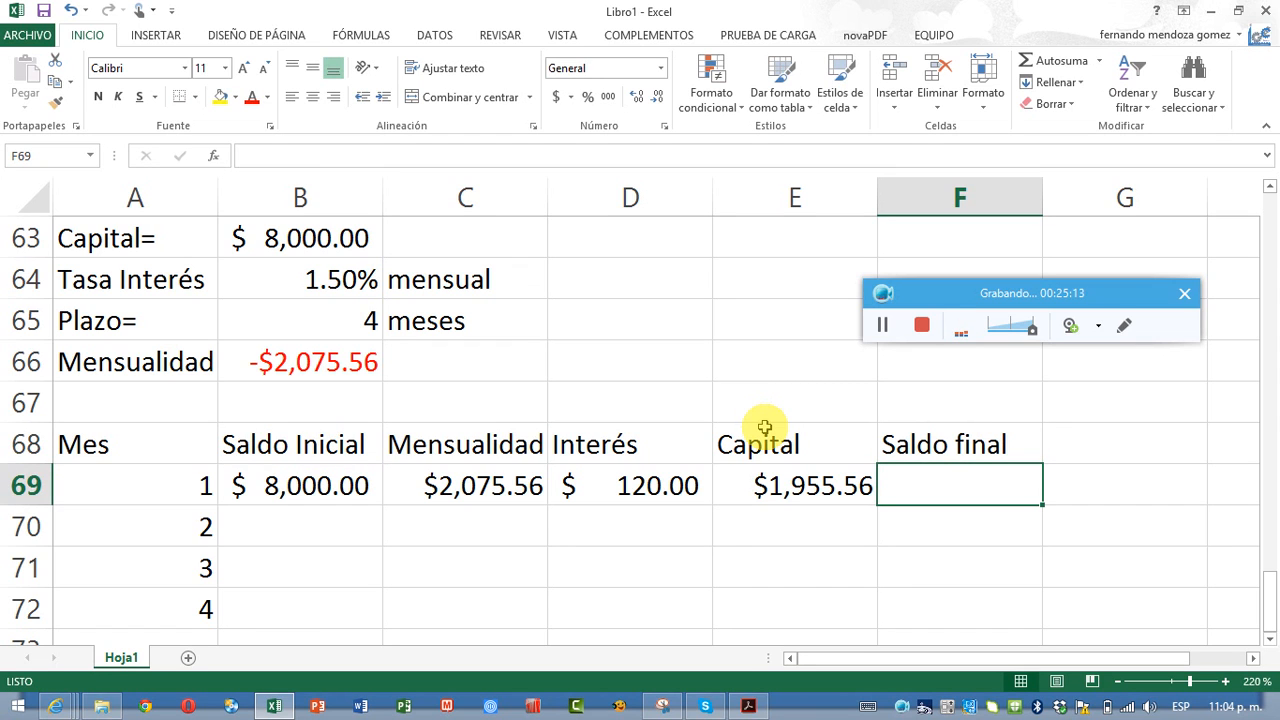
- Calculate the first month's closing balance in F69 with =B69-E69, subtracting the capital repayment from the opening balance
{"action": "type", "text": "="}
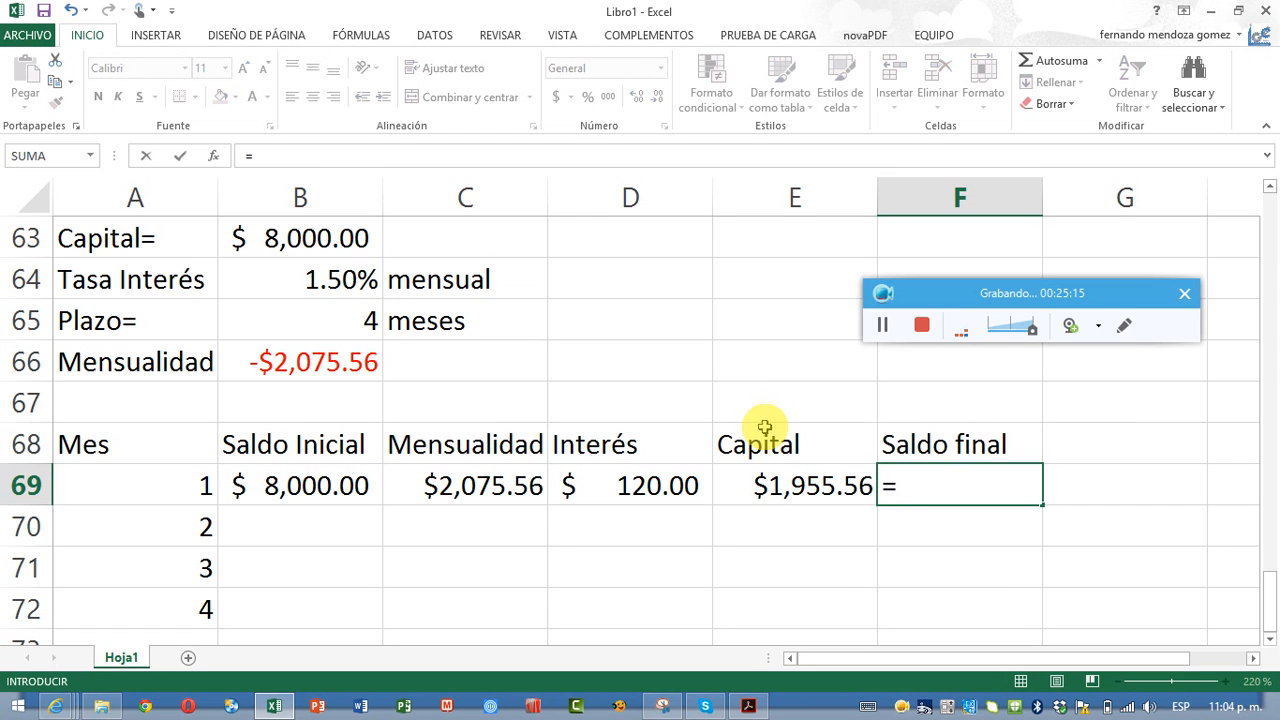
{"action": "key", "text": "Left"}
{"action": "key", "text": "Left"}
{"action": "key", "text": "Left"}
{"action": "key", "text": "Left"}
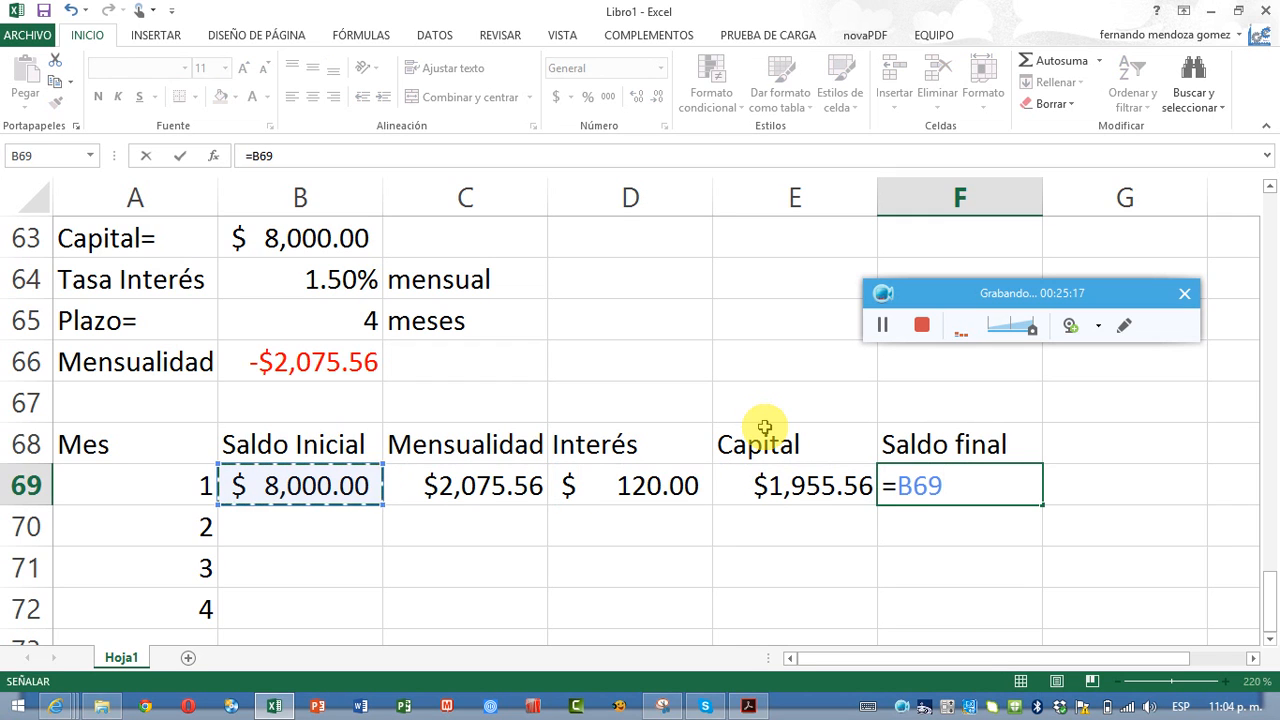
{"action": "type", "text": "-"}
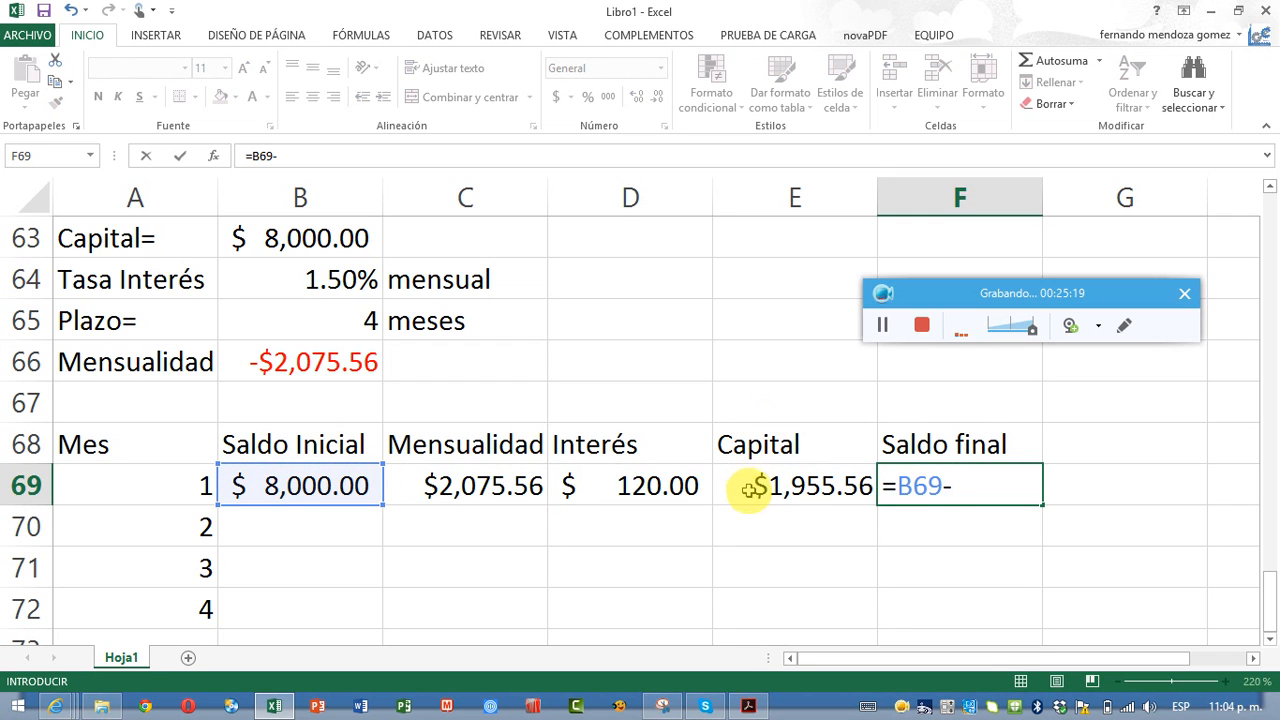
{"action": "left_click", "coordinate": [745, 488]}
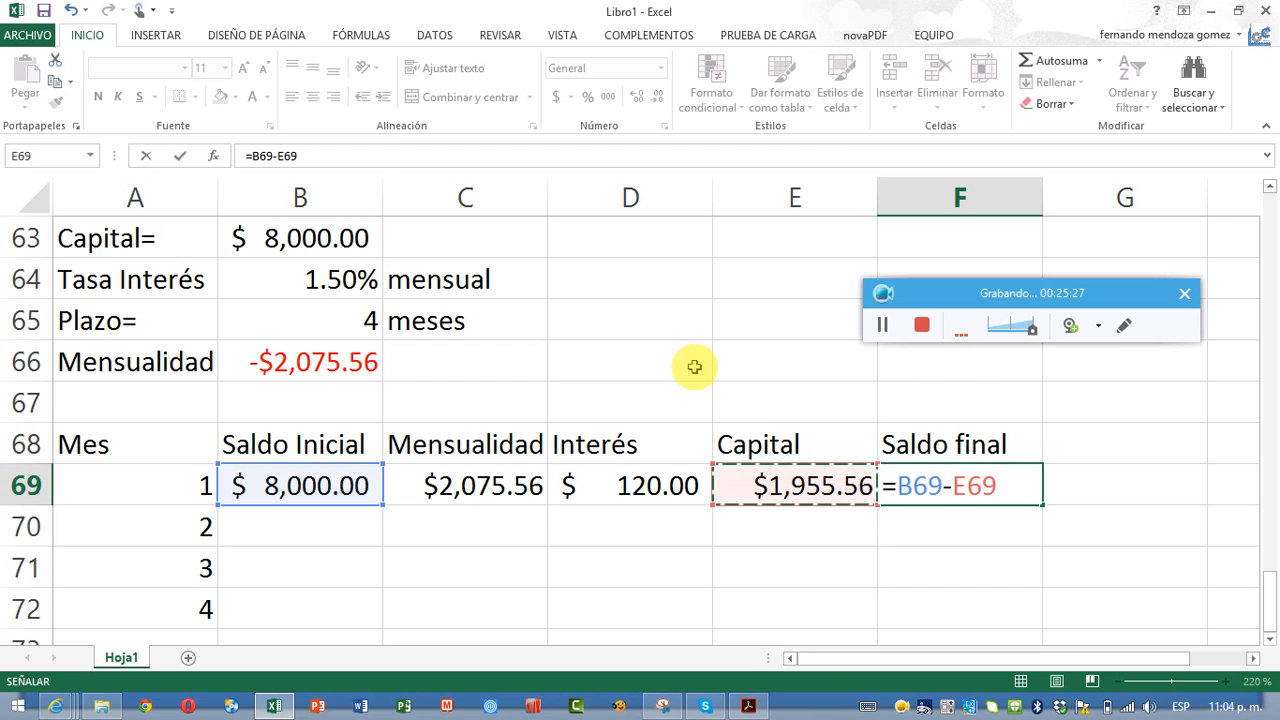
{"action": "key", "text": "Return"}
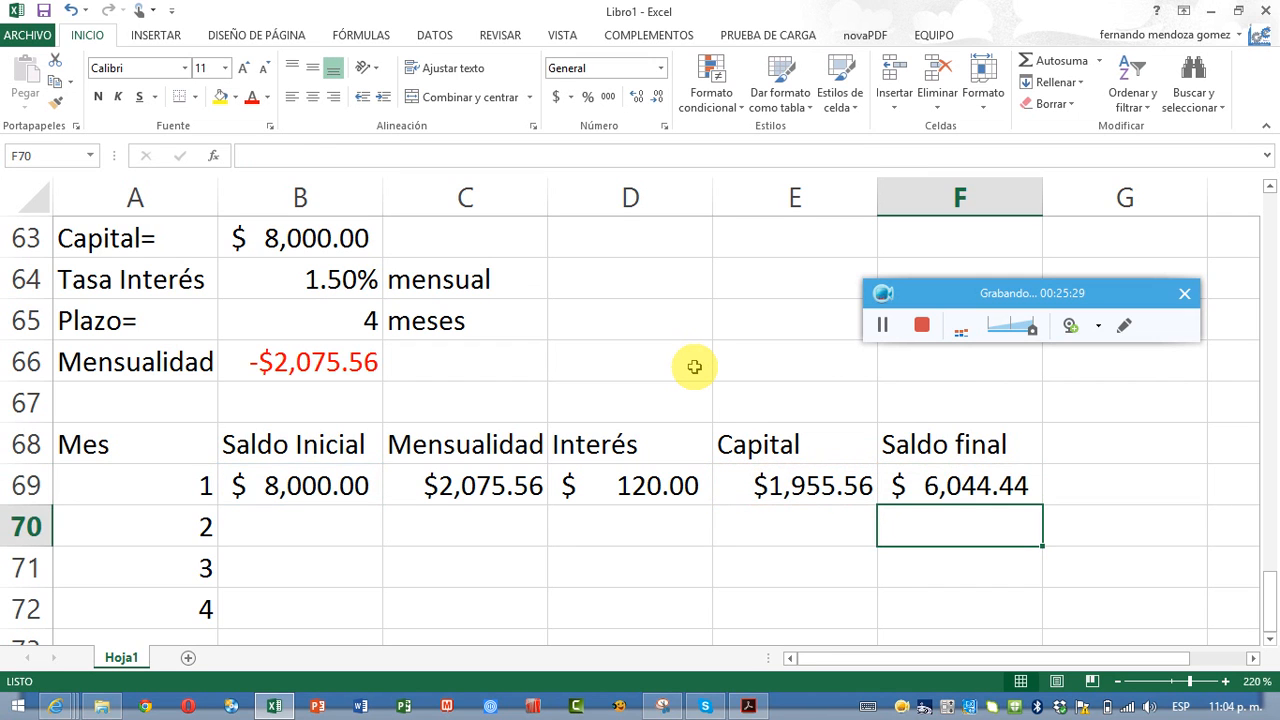
- Link the second month's opening balance in B70 to the first month's closing balance with =F69
{"action": "key", "text": "Left"}
{"action": "key", "text": "Left"}
{"action": "key", "text": "Left"}
{"action": "key", "text": "Left"}
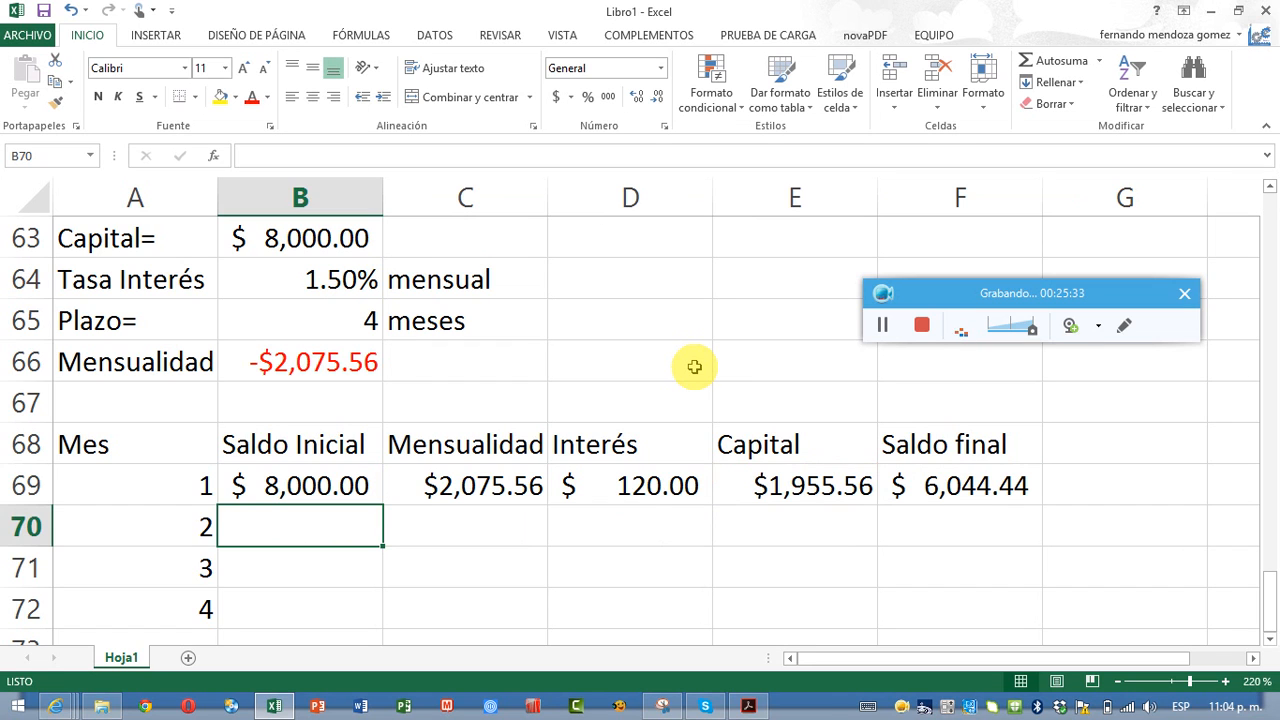
{"action": "type", "text": "="}
{"action": "key", "text": "Up"}
{"action": "key", "text": "Right"}
{"action": "key", "text": "Right"}
{"action": "key", "text": "Right"}
{"action": "key", "text": "Right"}
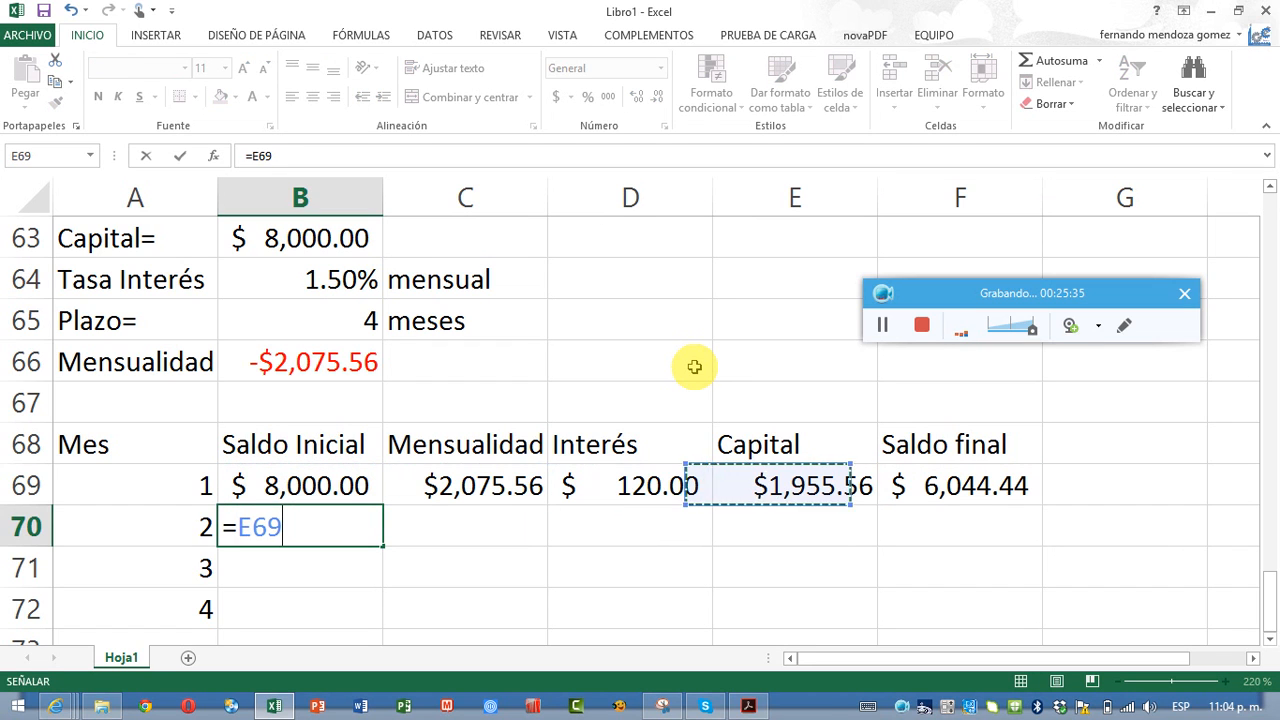
{"action": "key", "text": "Return"}
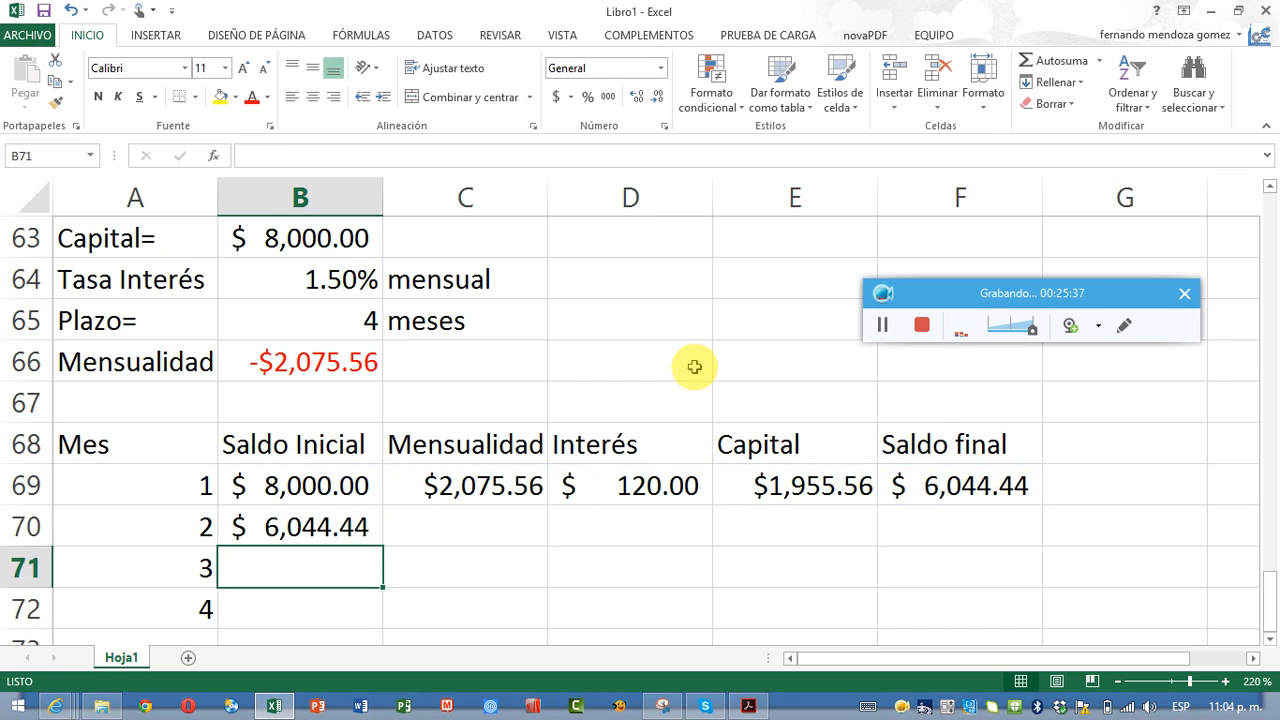
- Fill the formulas in C69:F69 down to row 70, and extend B70:F70 down to row 72 for months 3 and 4
{"action": "key", "text": "Up"}
{"action": "key", "text": "Right"}
{"action": "key", "text": "Up"}
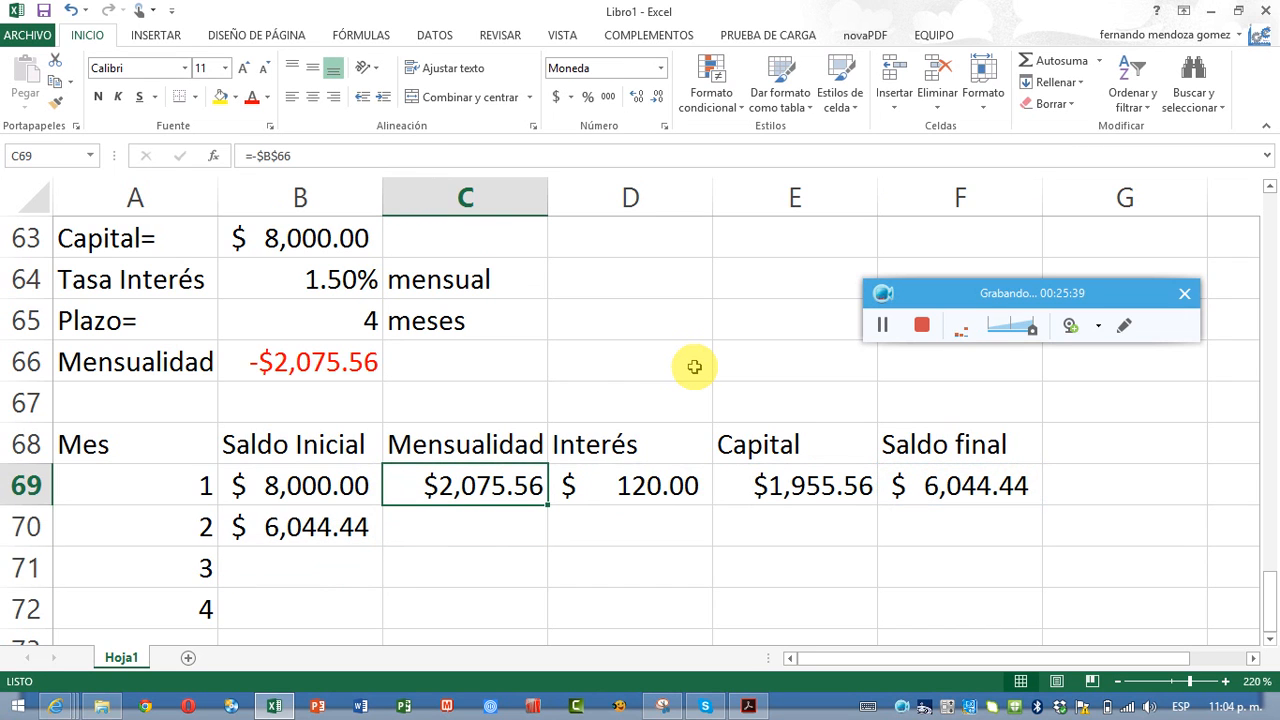
{"action": "key", "text": "shift+Right"}
{"action": "key", "text": "shift+Right"}
{"action": "key", "text": "shift+Right"}
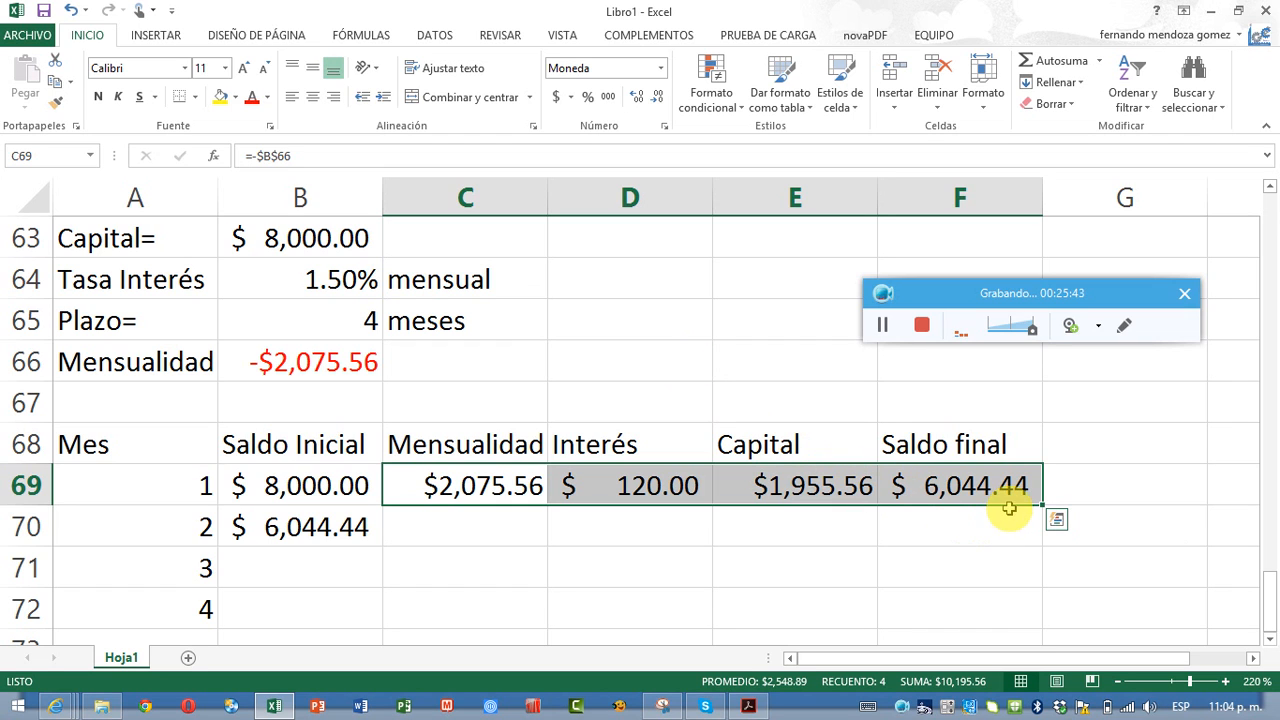
{"action": "left_click_drag", "start_coordinate": [1041, 502], "coordinate": [1023, 531]}
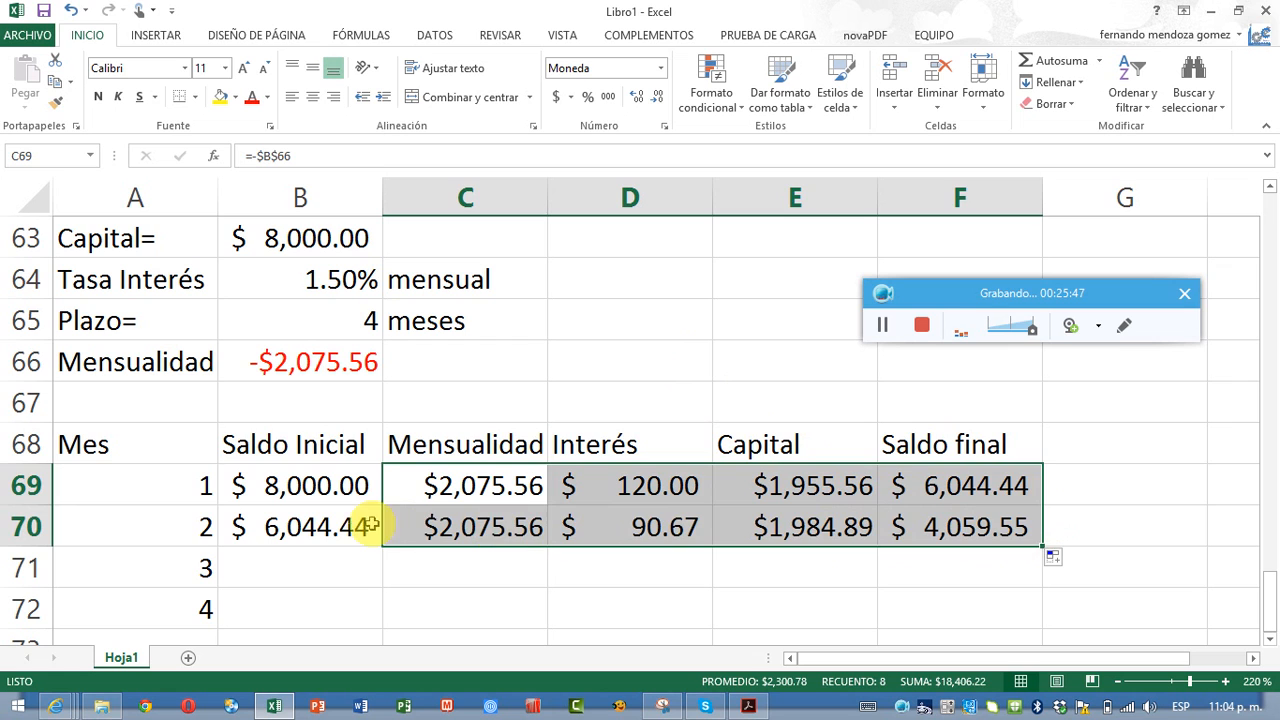
{"action": "left_click_drag", "start_coordinate": [363, 526], "coordinate": [1043, 628]}
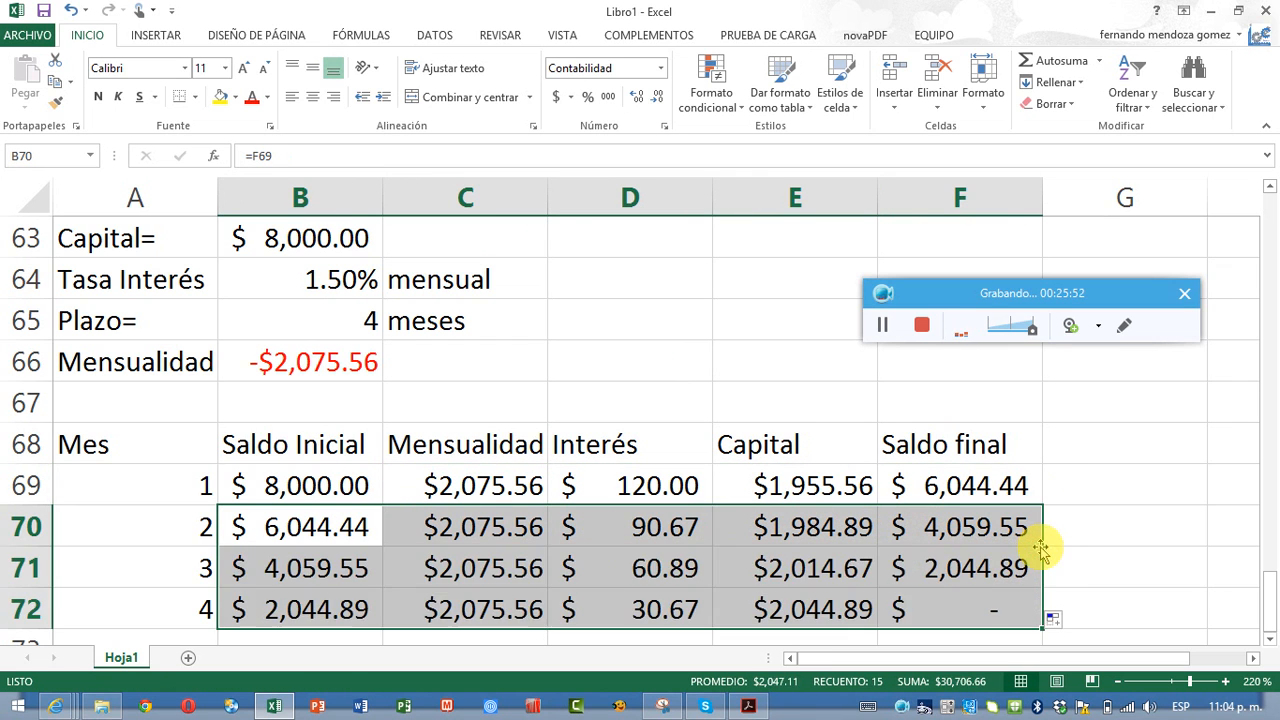
{"action": "left_click", "coordinate": [963, 608]}
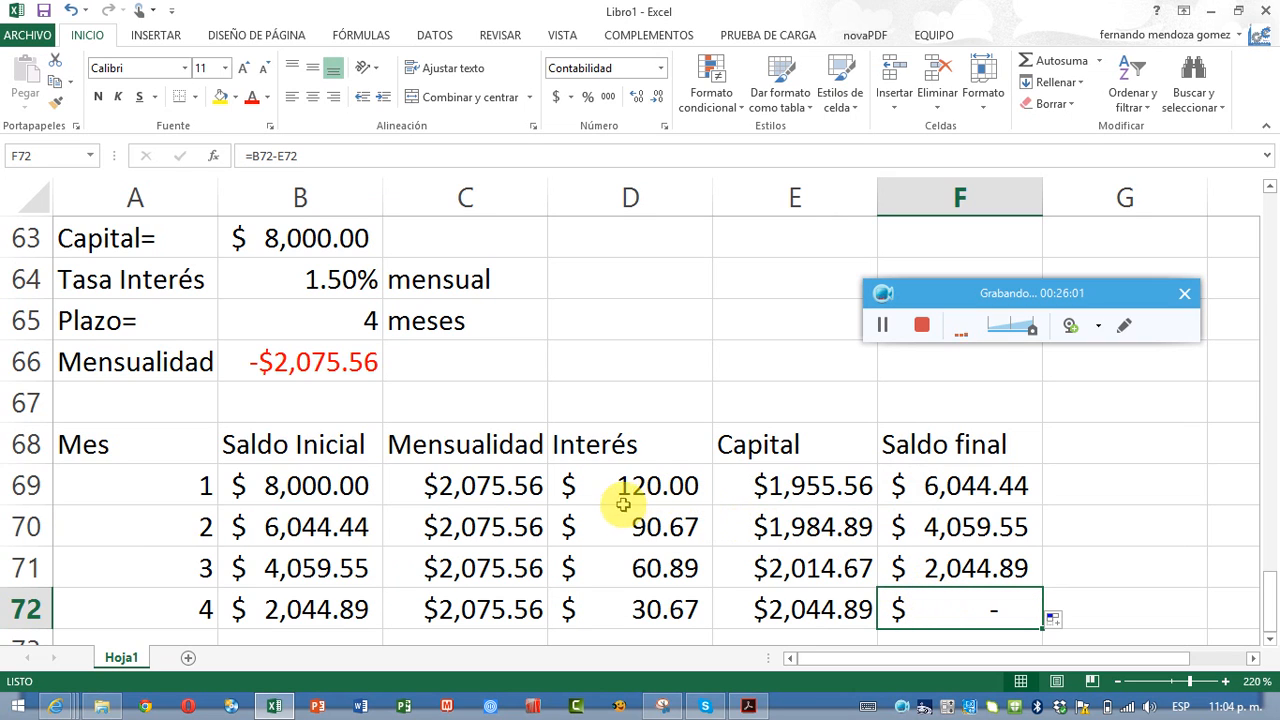
- Total the monthly payments in C67, above the "Mensualidad" heading, with =SUMA(C69:C72)
{"action": "left_click", "coordinate": [467, 410]}
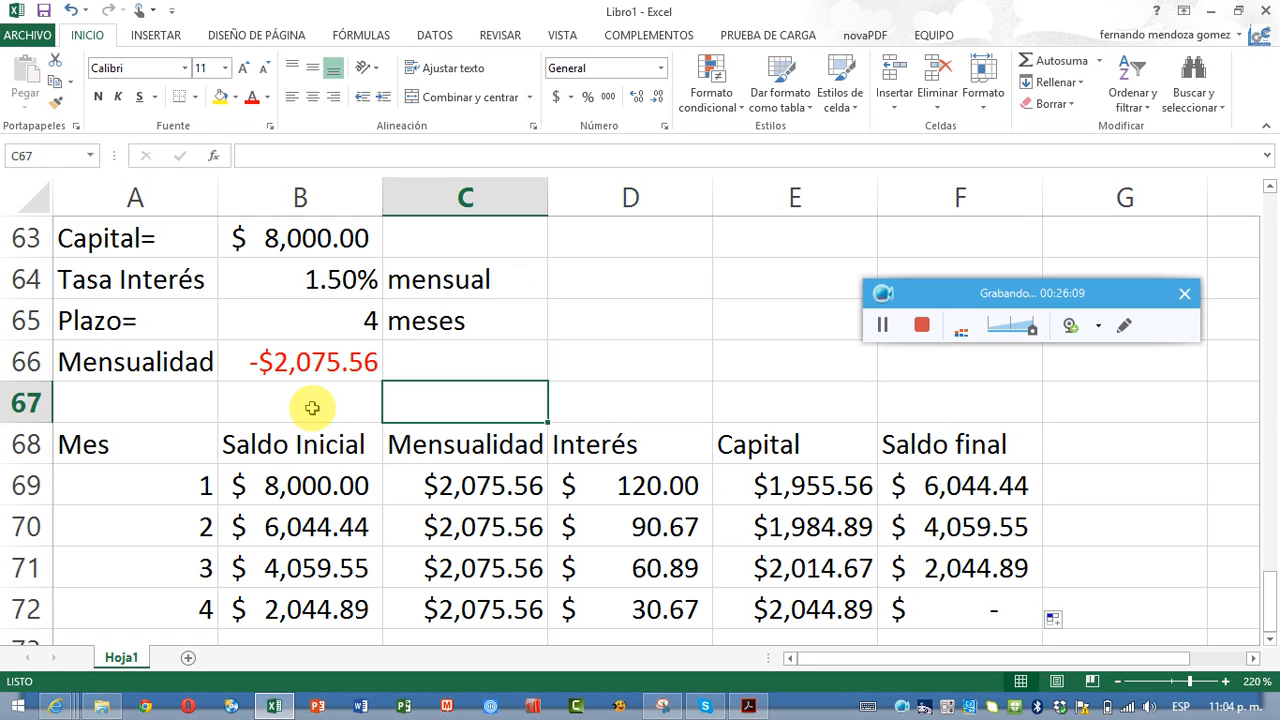
{"action": "type", "text": "="}
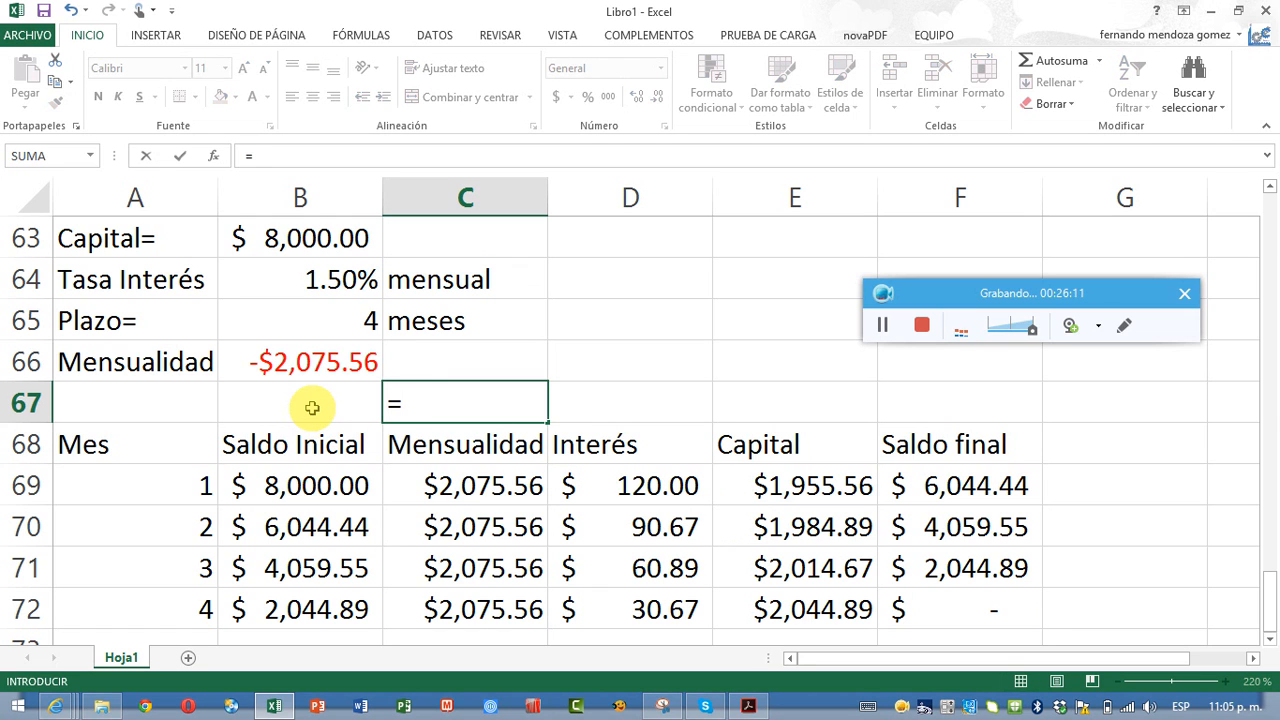
{"action": "type", "text": "suma("}
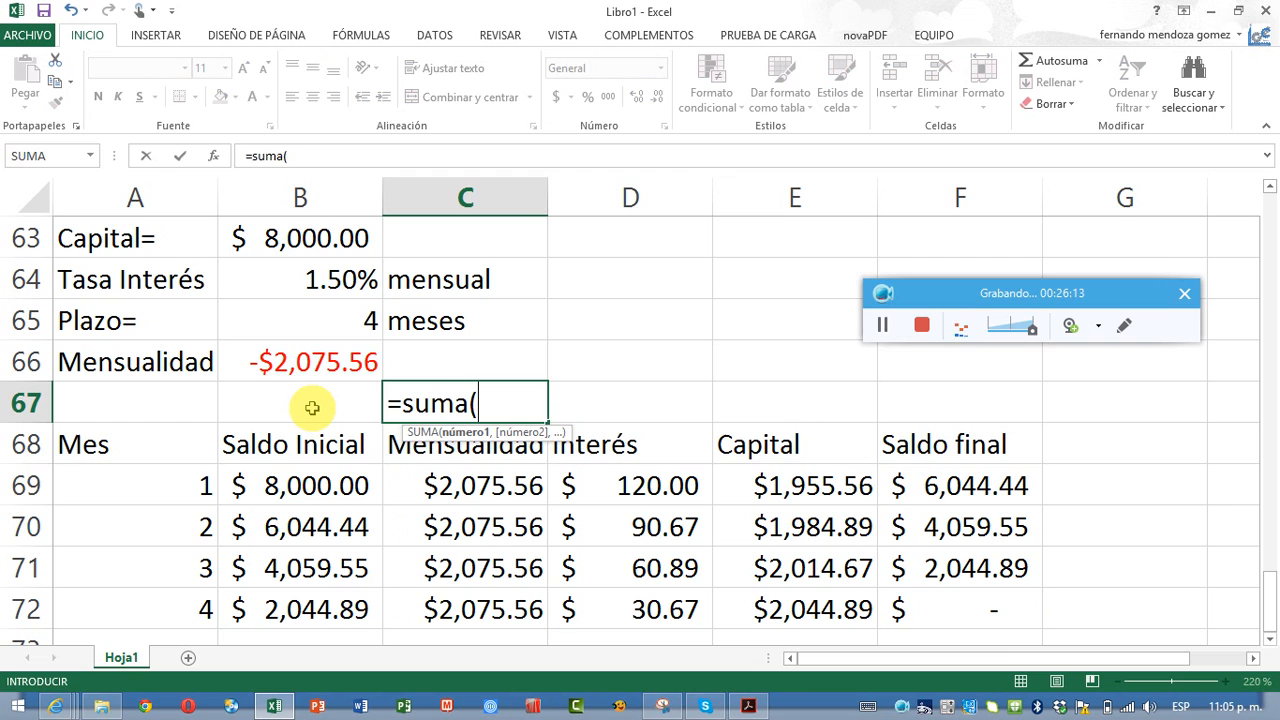
{"action": "key", "text": "Down"}
{"action": "key", "text": "Down"}
{"action": "key", "text": "shift+Down"}
{"action": "key", "text": "shift+Down"}
{"action": "key", "text": "shift+Down"}
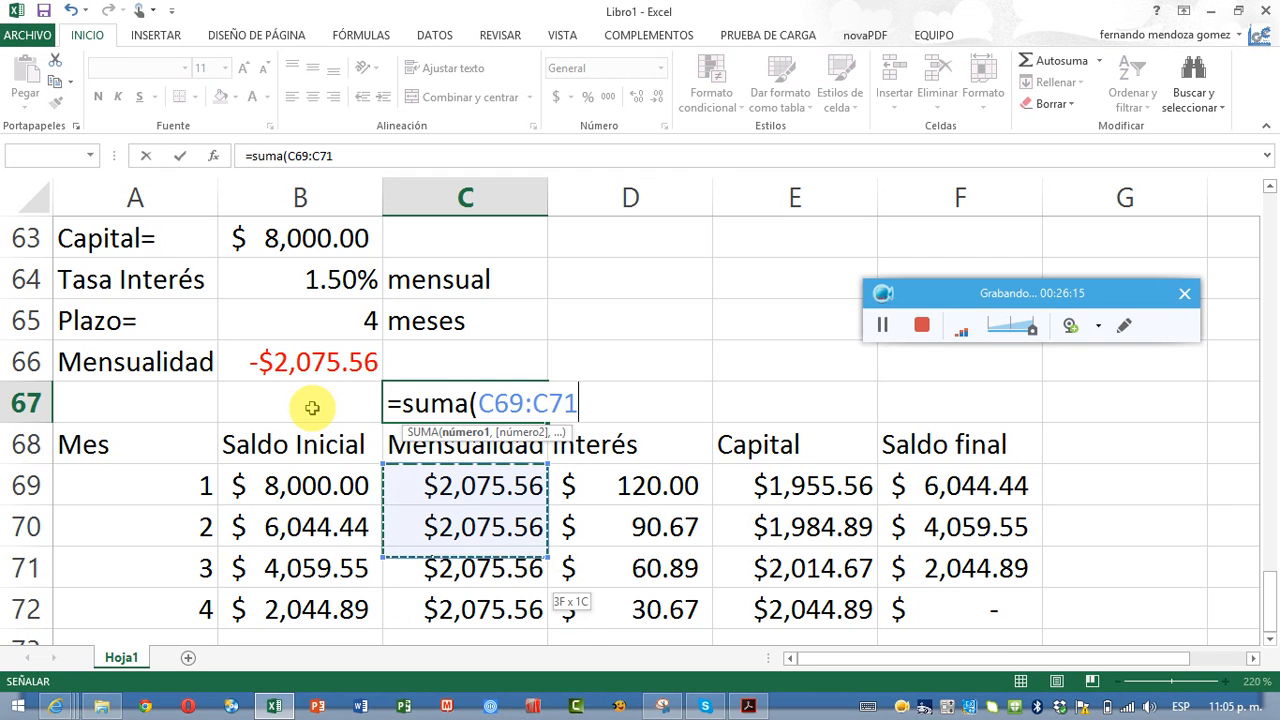
{"action": "type", "text": ")"}
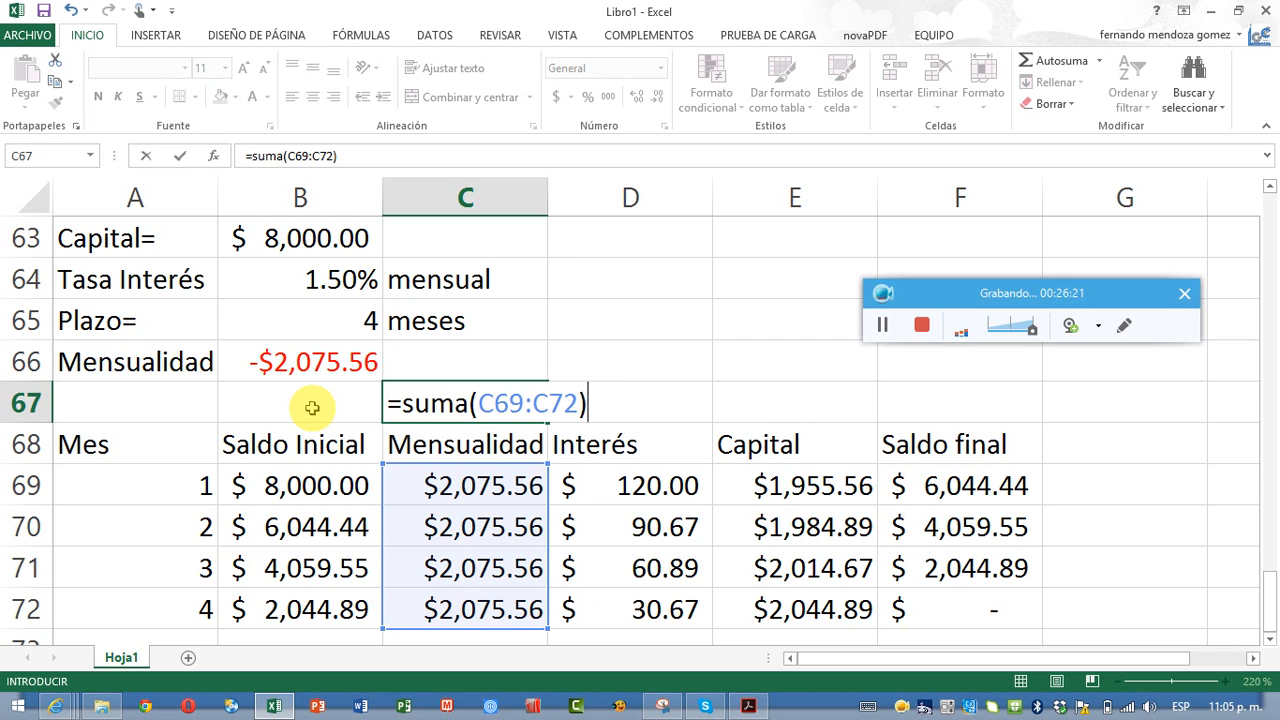
{"action": "key", "text": "Tab"}
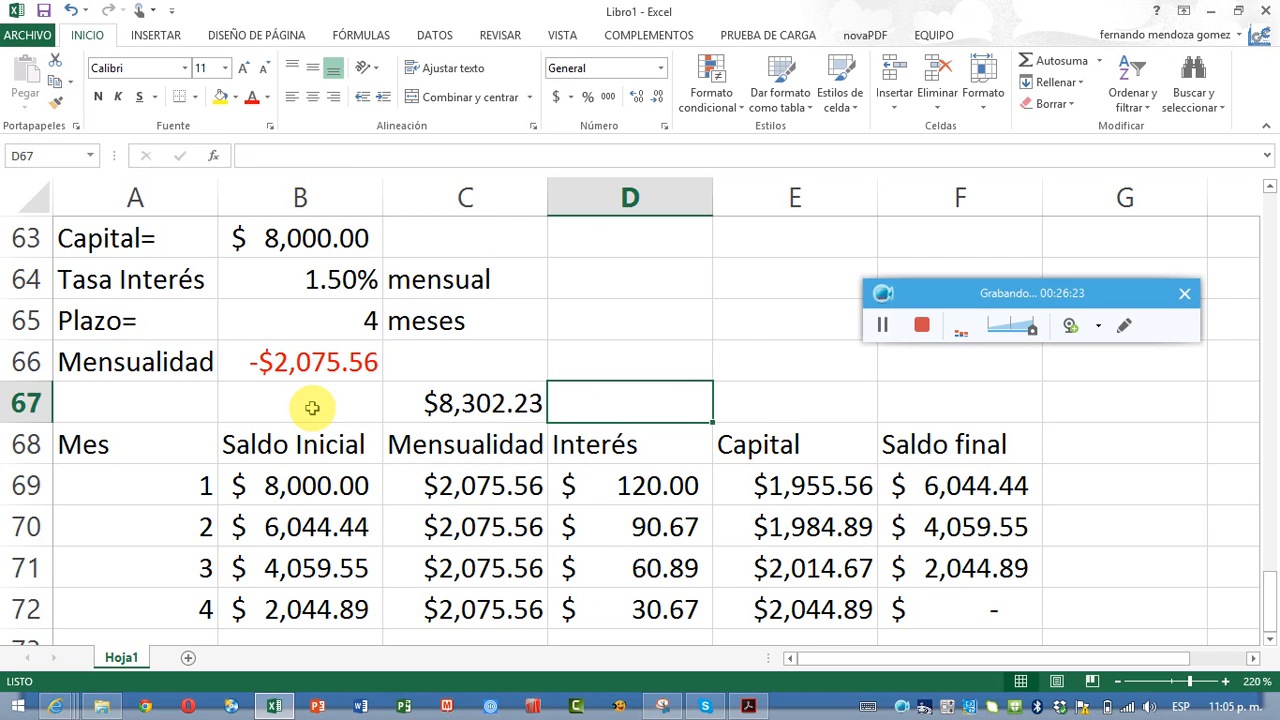
- Copy the total formula in C67 across to D67 and E67 to total the interest and capital columns
{"action": "key", "text": "Left"}
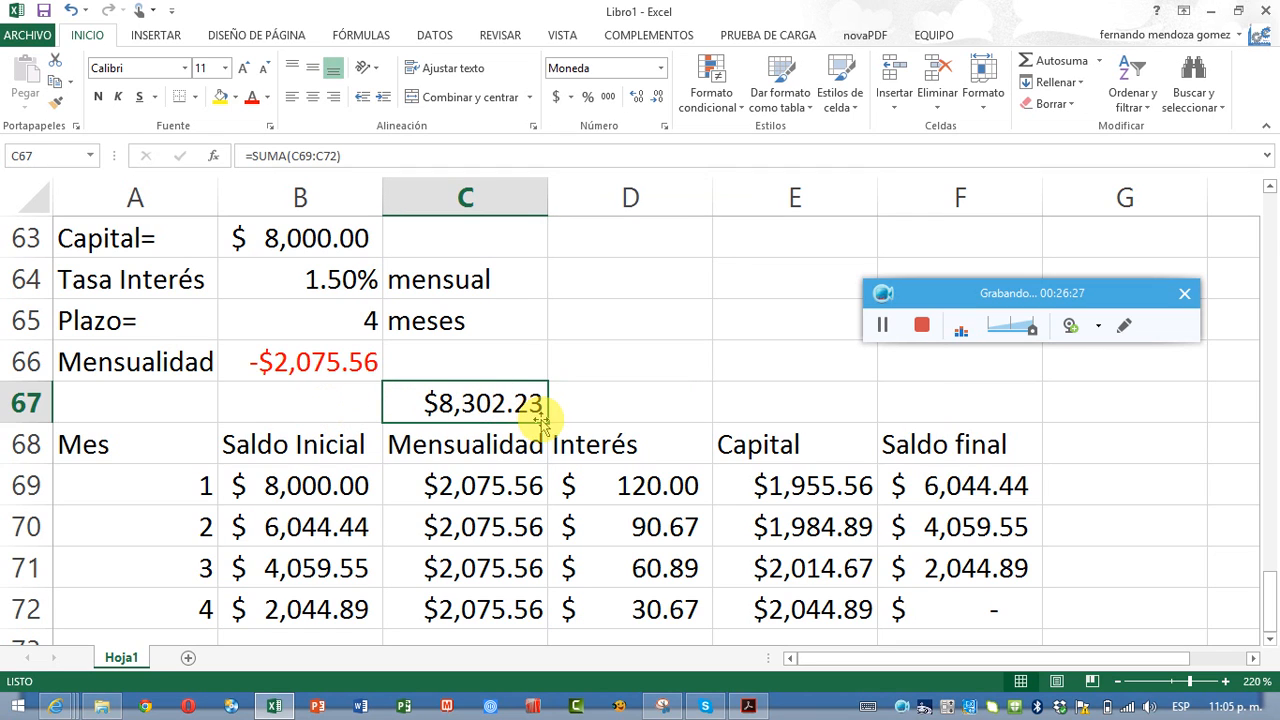
{"action": "left_click_drag", "start_coordinate": [545, 423], "coordinate": [812, 403]}
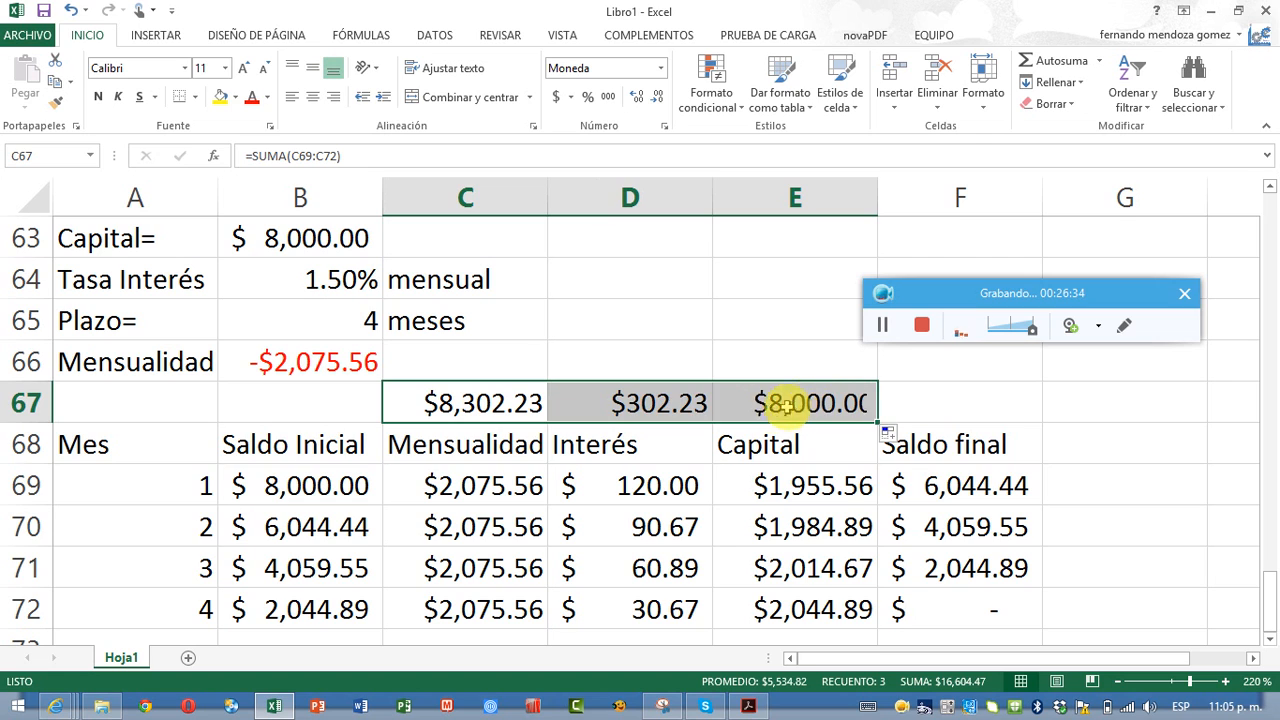
{"action": "left_click", "coordinate": [640, 402]}
{"action": "left_click_drag", "start_coordinate": [640, 402], "coordinate": [731, 406]}
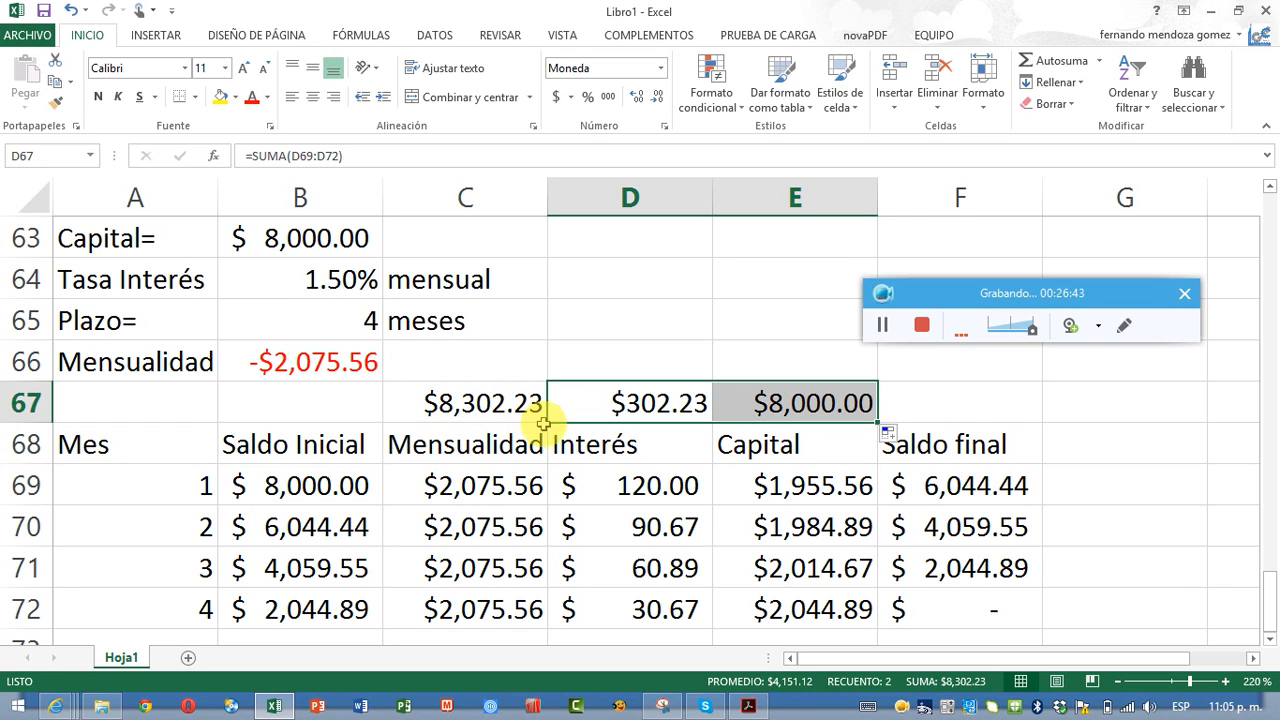
{"action": "left_click", "coordinate": [594, 405]}
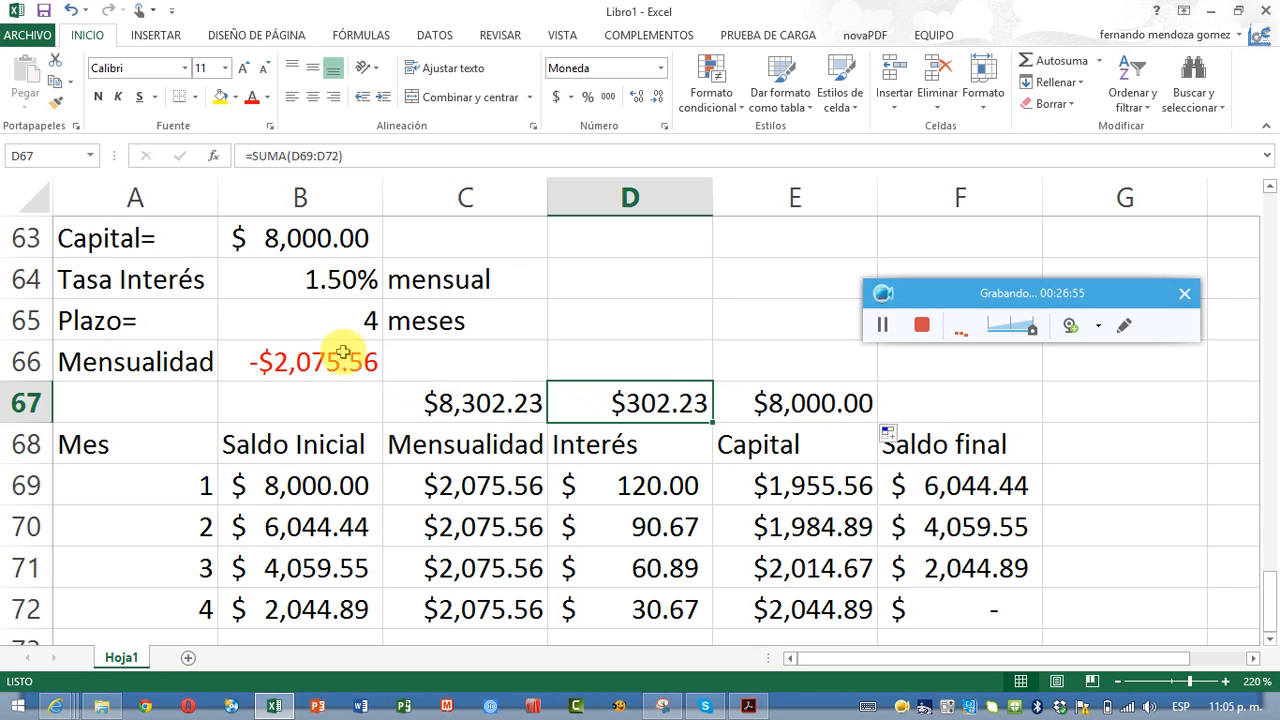
- Set the loan capital in B63 to 10000
{"action": "left_click", "coordinate": [270, 238]}
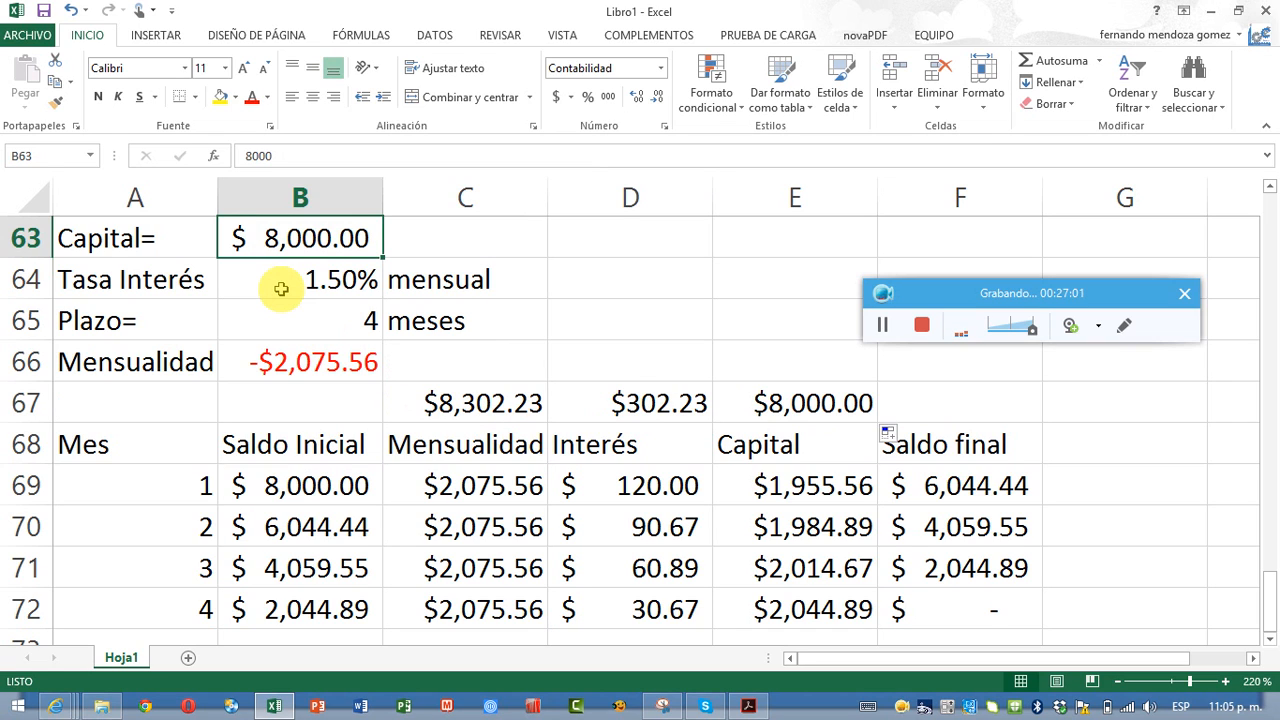
{"action": "type", "text": "10000"}
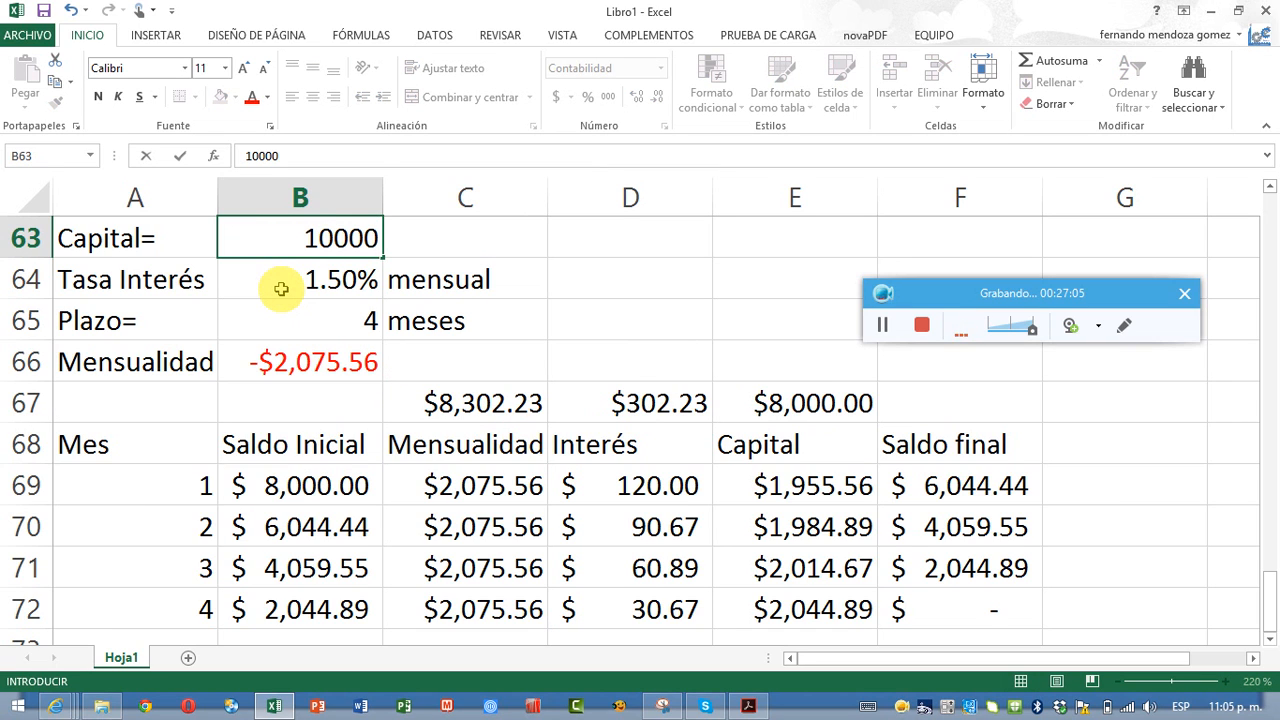
{"action": "key", "text": "Return"}
{"action": "key", "text": "Up"}
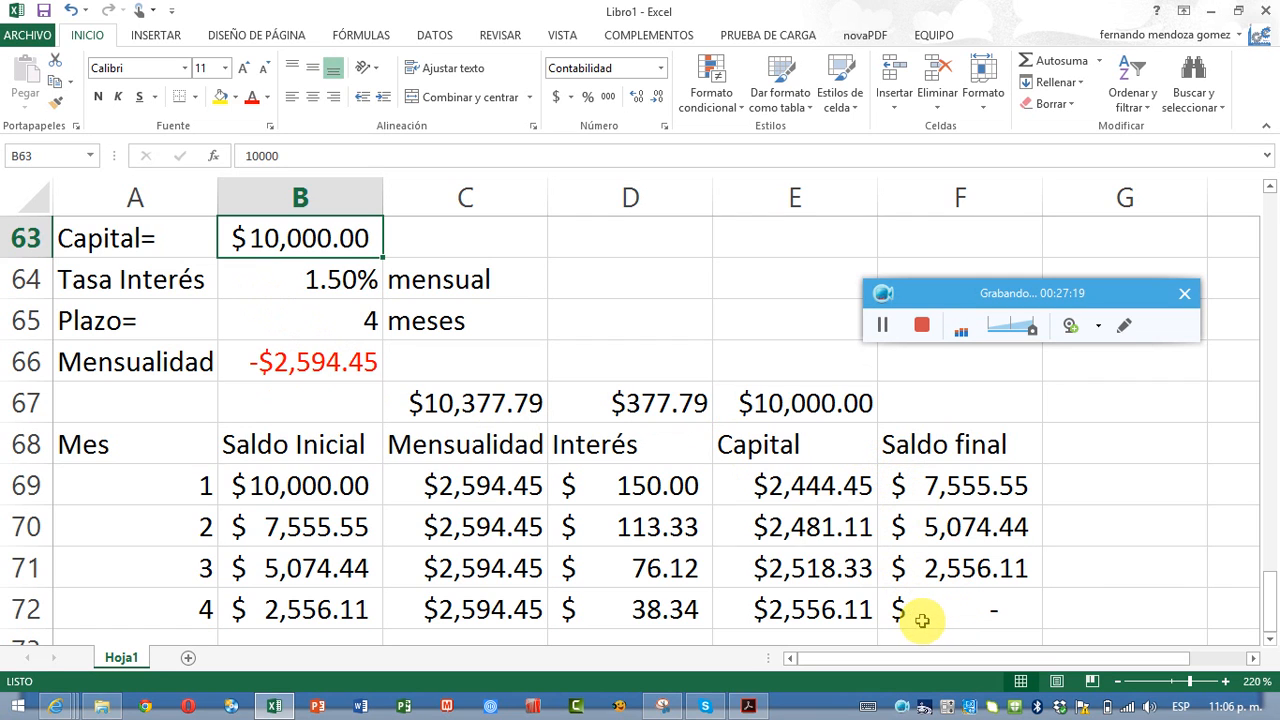
- Change the monthly interest rate formula in B64 to =0.22/12
{"action": "left_click", "coordinate": [272, 286]}
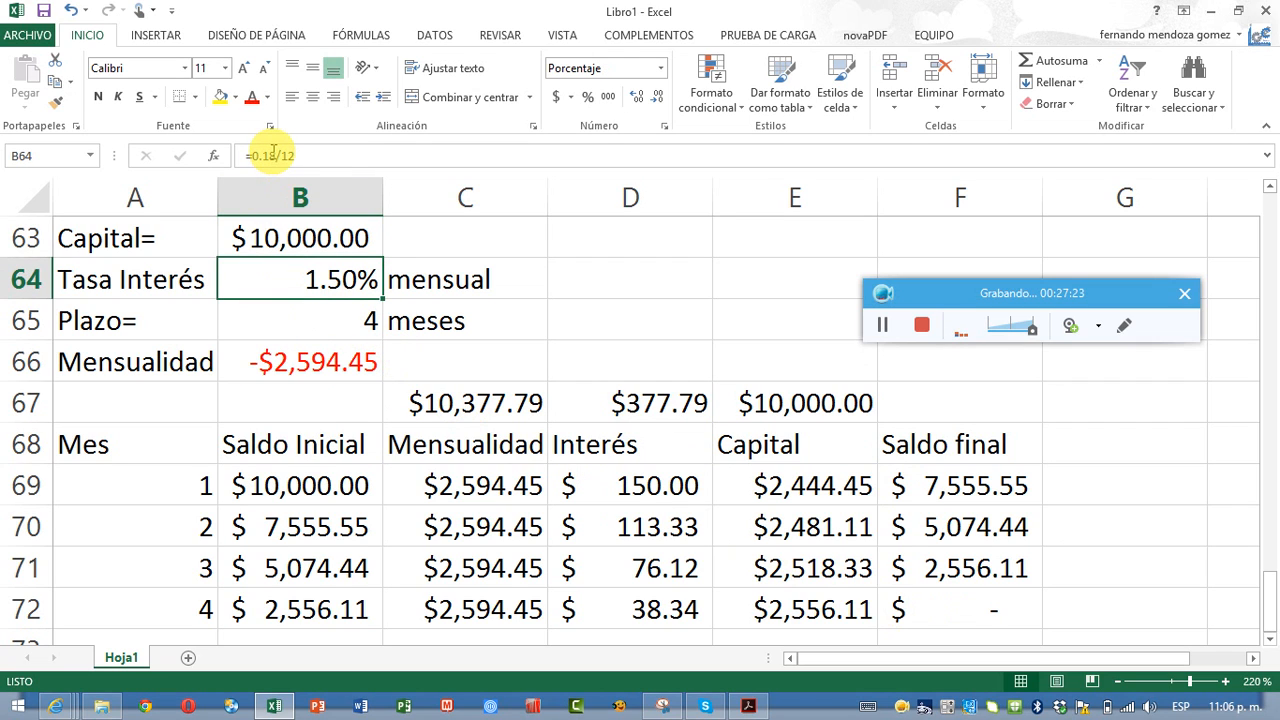
{"action": "left_click", "coordinate": [272, 154]}
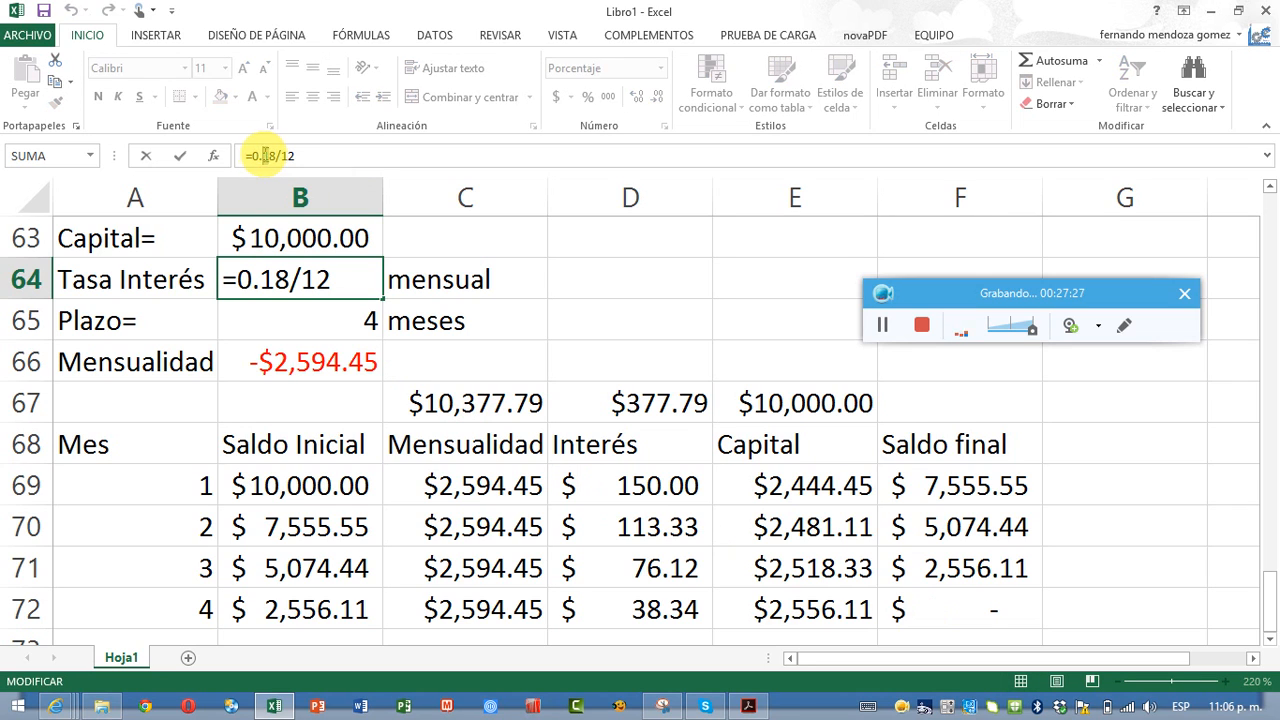
{"action": "left_click_drag", "start_coordinate": [254, 156], "coordinate": [271, 158]}
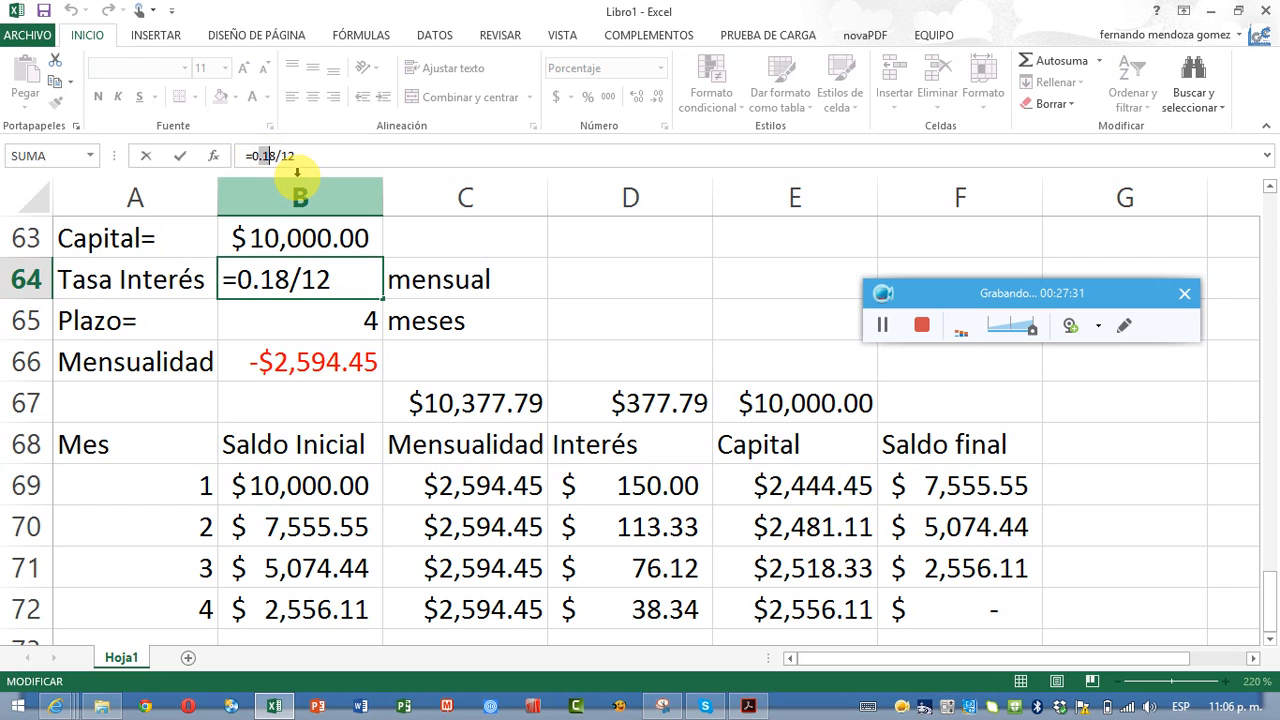
{"action": "key", "text": "shift+Right"}
{"action": "type", "text": "22"}
{"action": "key", "text": "Return"}
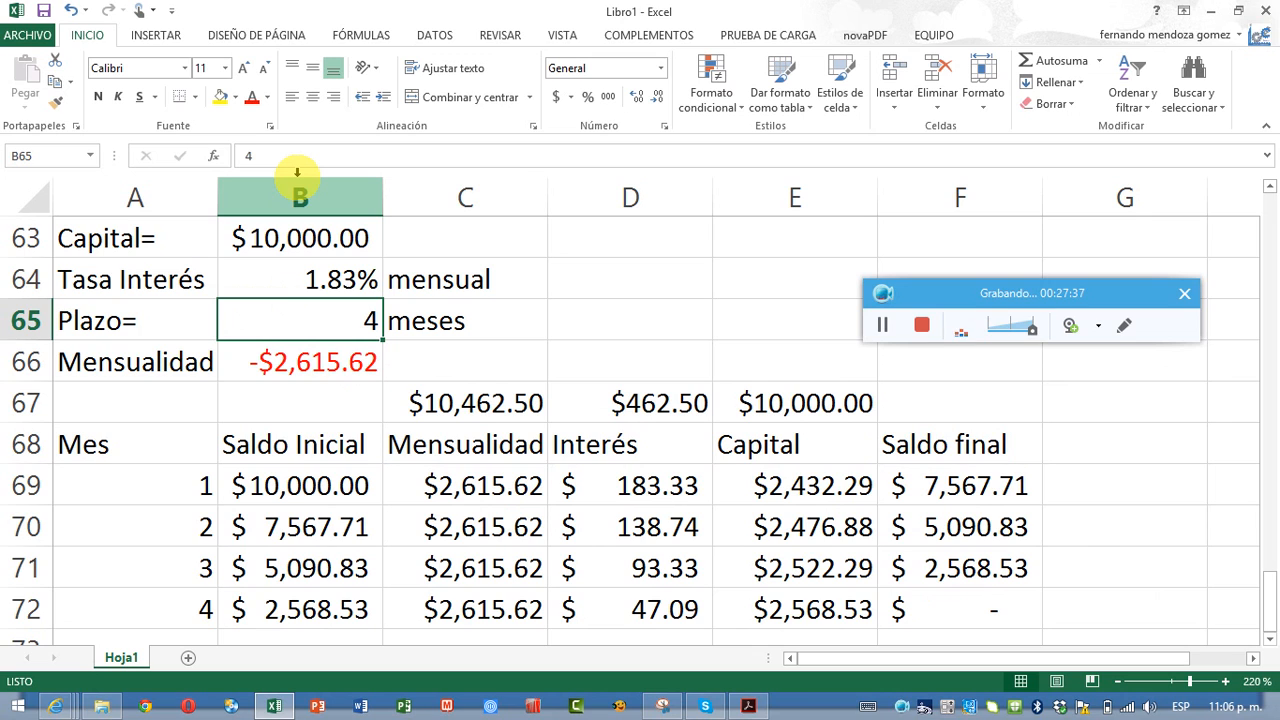
{"action": "key", "text": "Up"}
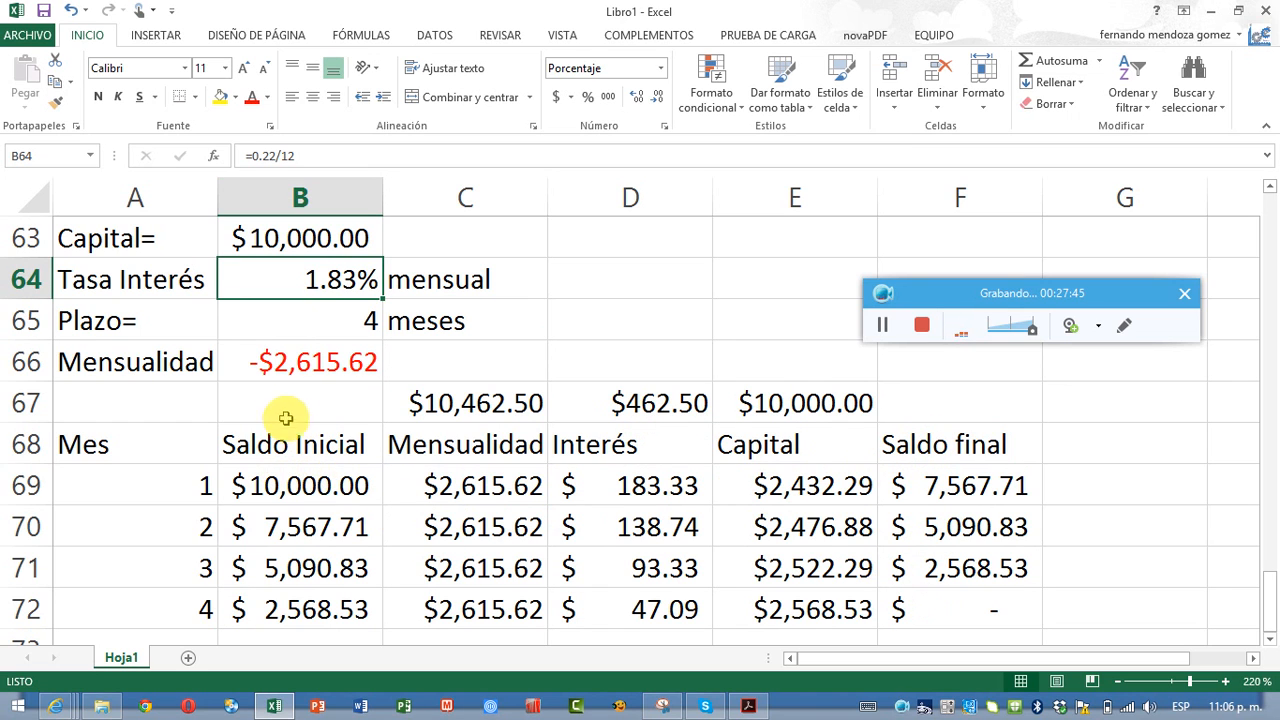
- Set the loan term in B65 to 6 months
{"action": "left_click", "coordinate": [310, 330]}
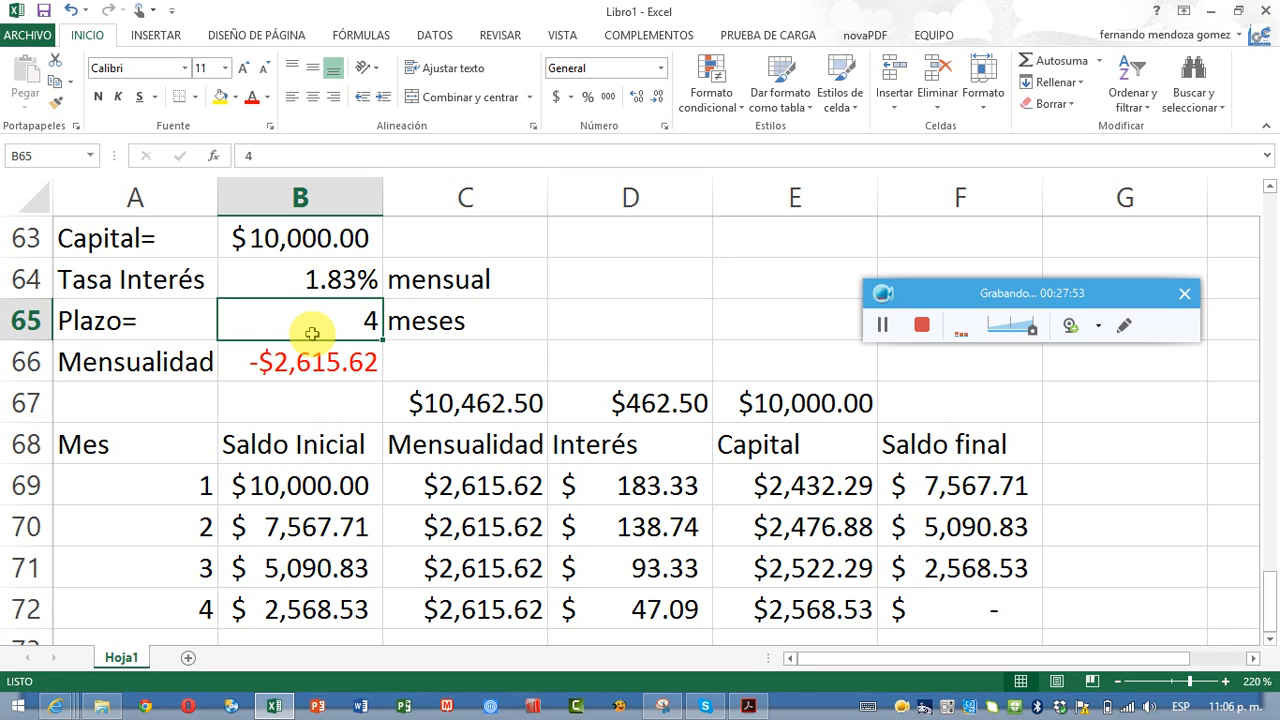
{"action": "type", "text": "6"}
{"action": "key", "text": "Return"}
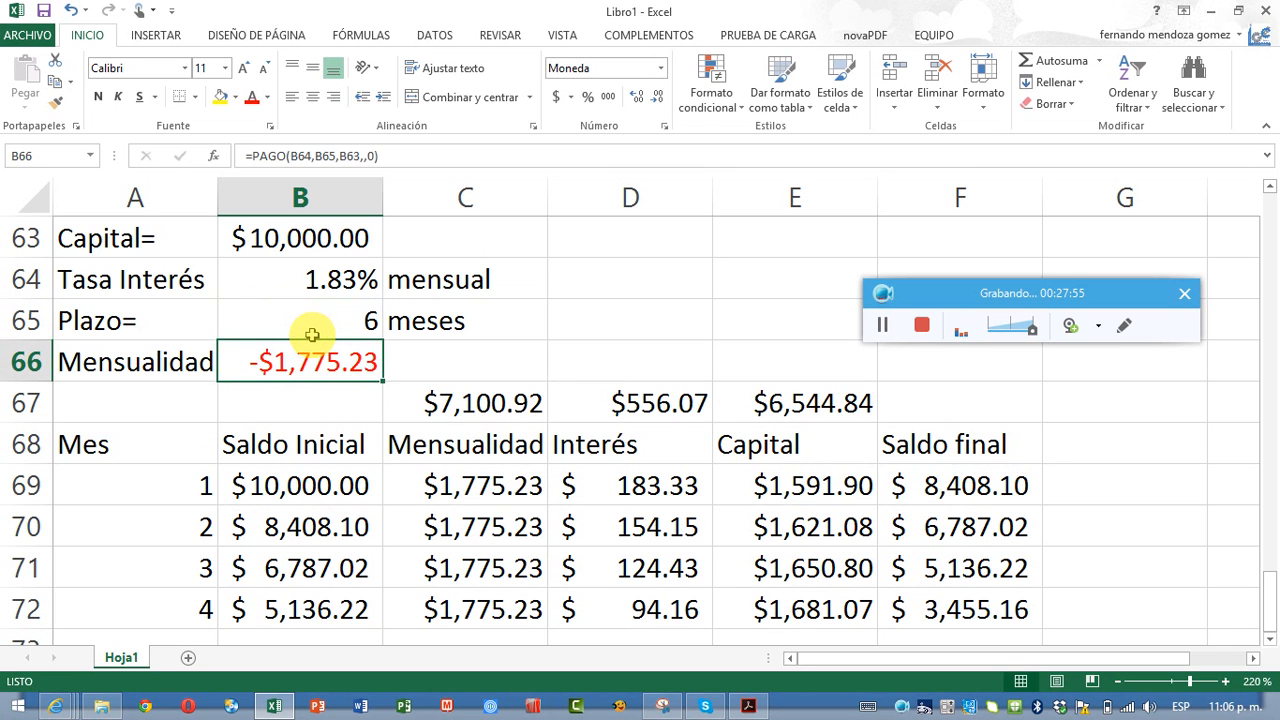
- Widen column B slightly so that its currency amounts fit in the cells
{"action": "scroll", "coordinate": [312, 335], "scroll_direction": "down", "scroll_amount": 1, "text": "ctrl"}
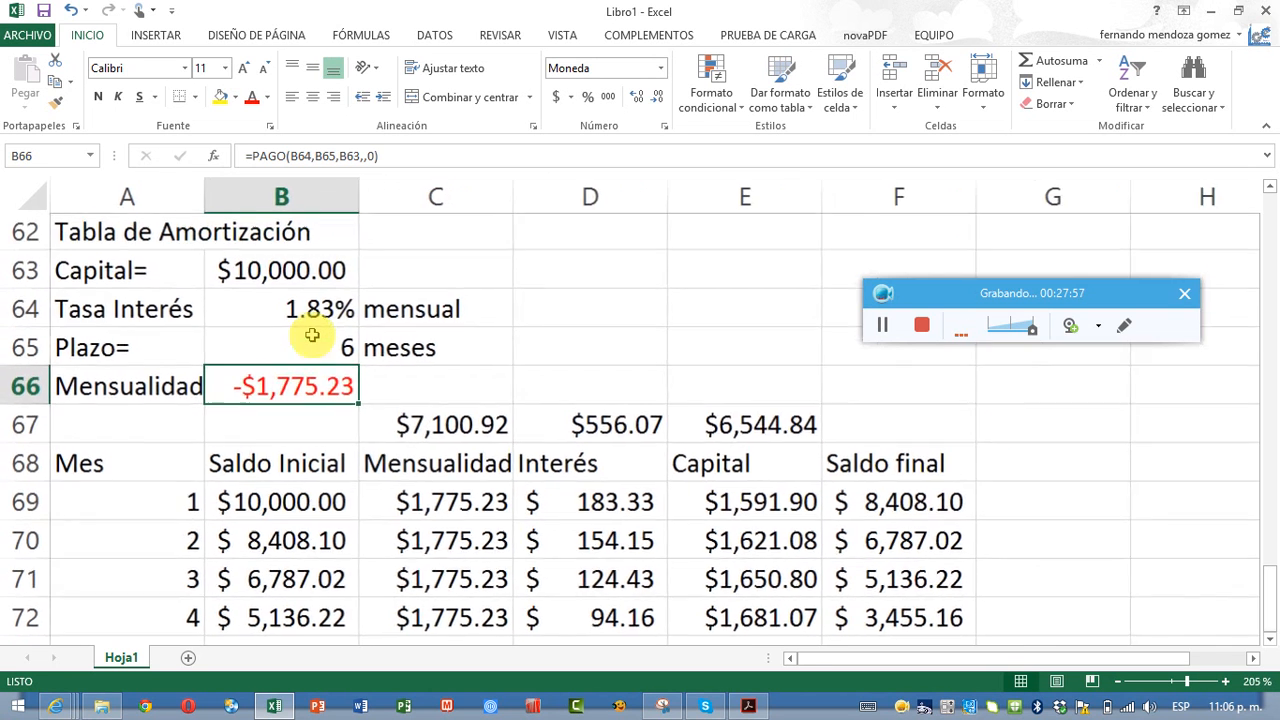
{"action": "scroll", "coordinate": [310, 337], "scroll_direction": "down", "scroll_amount": 1, "text": "ctrl"}
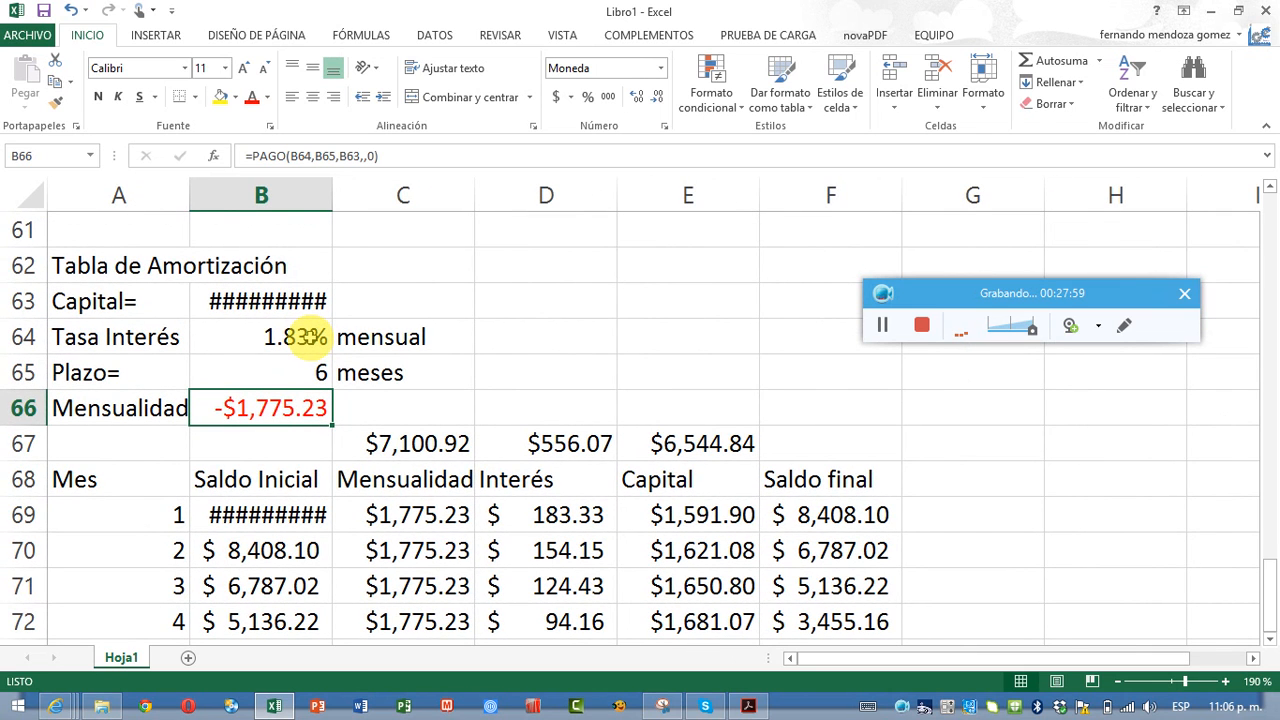
{"action": "left_click_drag", "start_coordinate": [335, 200], "coordinate": [348, 202]}
- Extend the amortization table from the month 4 row down to month 6, filling A72:F72 through row 74
{"action": "scroll", "coordinate": [338, 252], "scroll_direction": "down", "scroll_amount": 1}
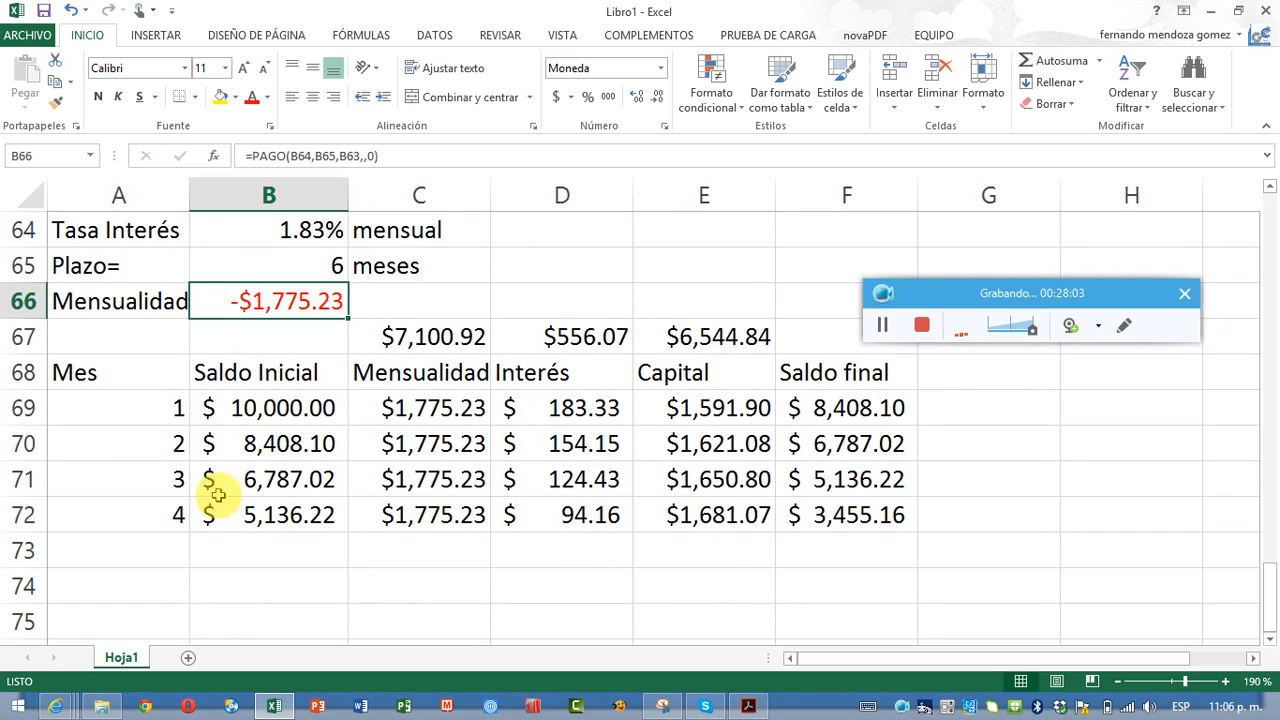
{"action": "left_click_drag", "start_coordinate": [160, 514], "coordinate": [907, 591]}
{"action": "left_click", "coordinate": [866, 582]}
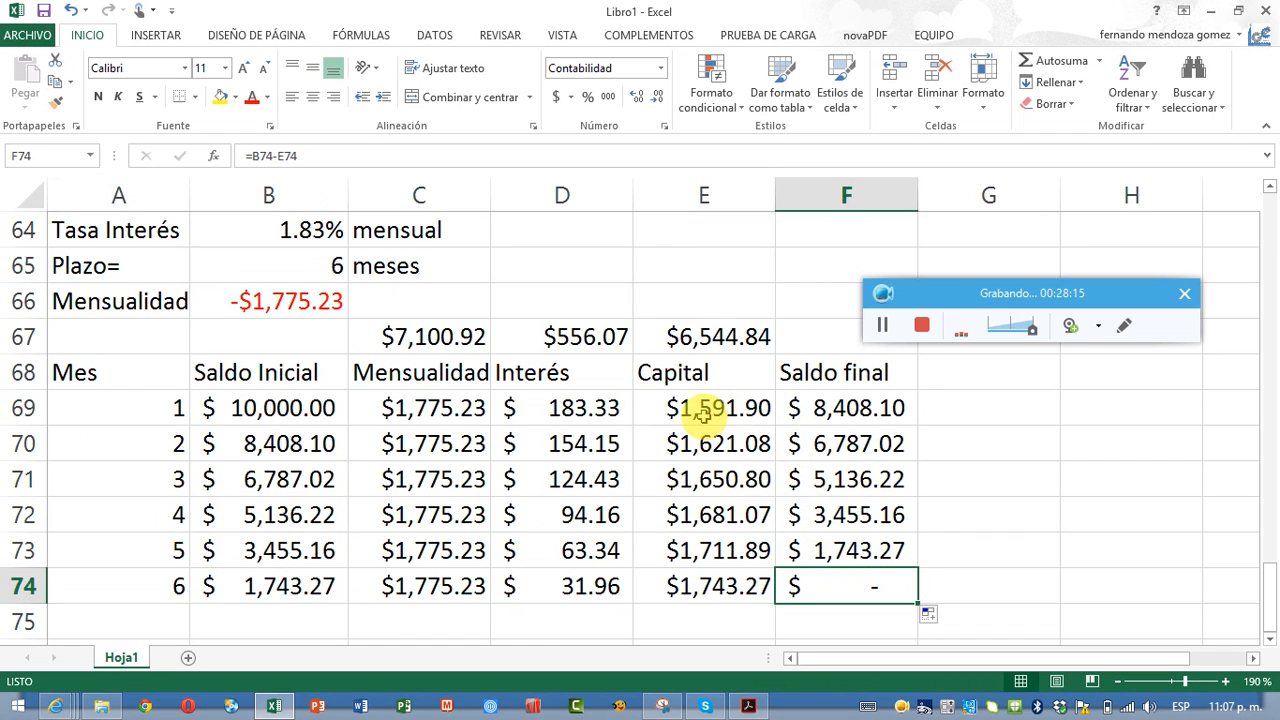
{"action": "left_click", "coordinate": [131, 347]}
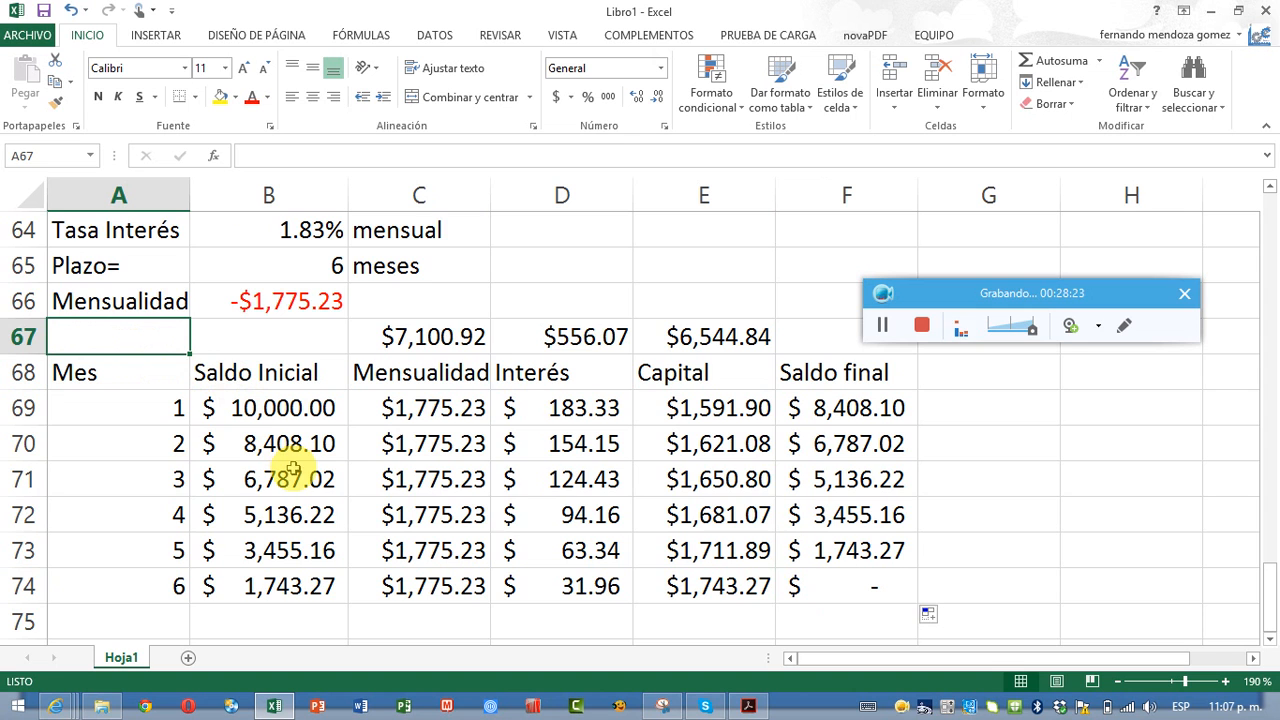
- Enter the section title "Fondo de Capitalización" in A77, below the amortization table
{"action": "scroll", "coordinate": [310, 484], "scroll_direction": "down", "scroll_amount": 1}
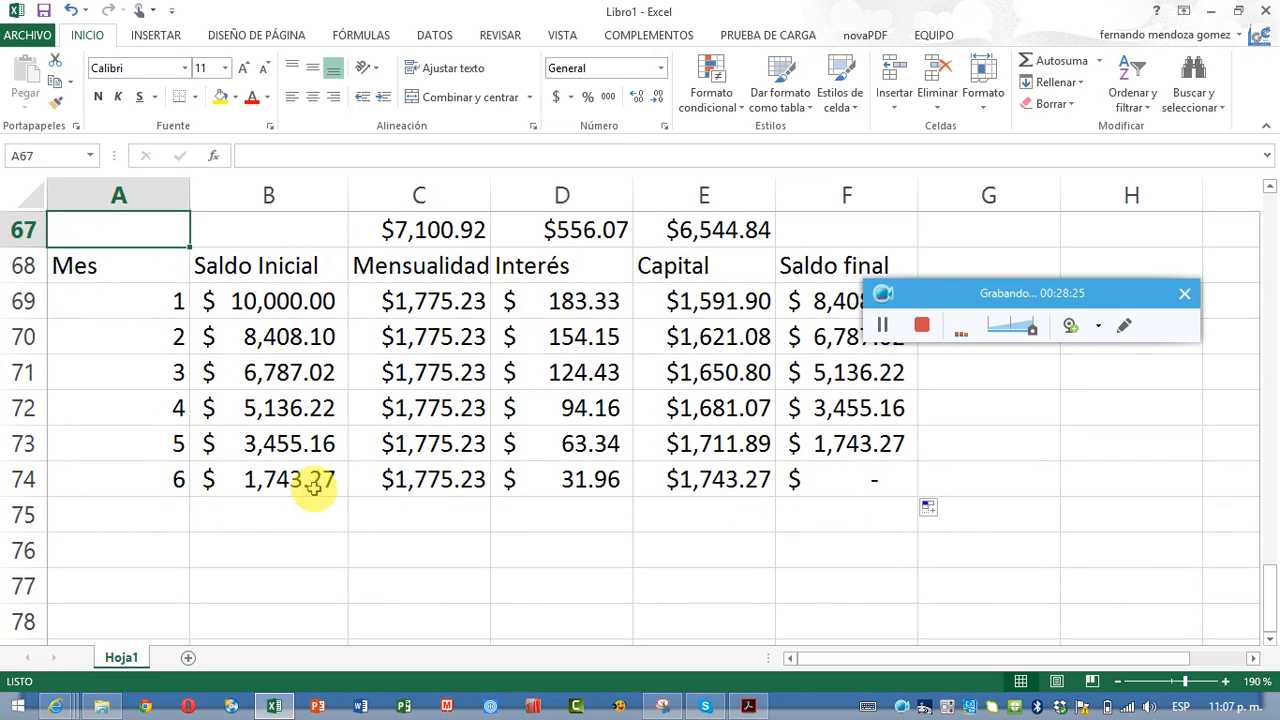
{"action": "scroll", "coordinate": [314, 488], "scroll_direction": "down", "scroll_amount": 1}
{"action": "scroll", "coordinate": [314, 488], "scroll_direction": "down", "scroll_amount": 1}
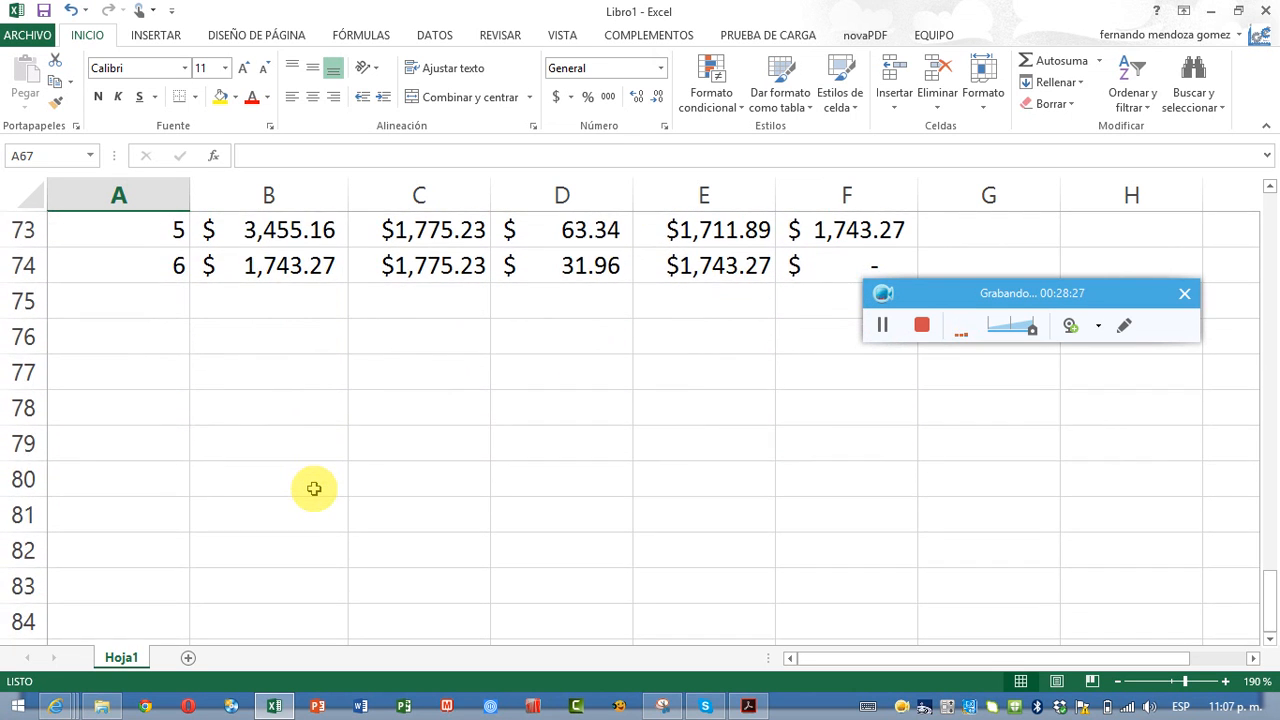
{"action": "scroll", "coordinate": [314, 488], "scroll_direction": "down", "scroll_amount": 1}
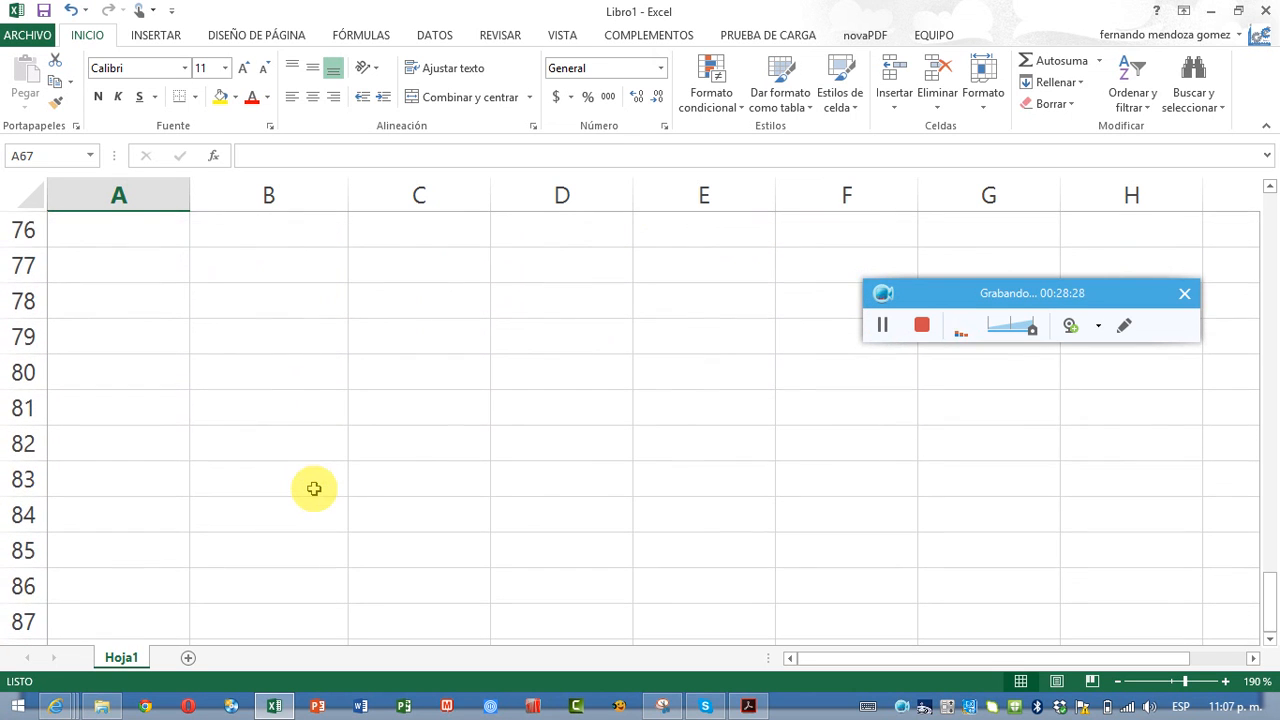
{"action": "left_click", "coordinate": [143, 271]}
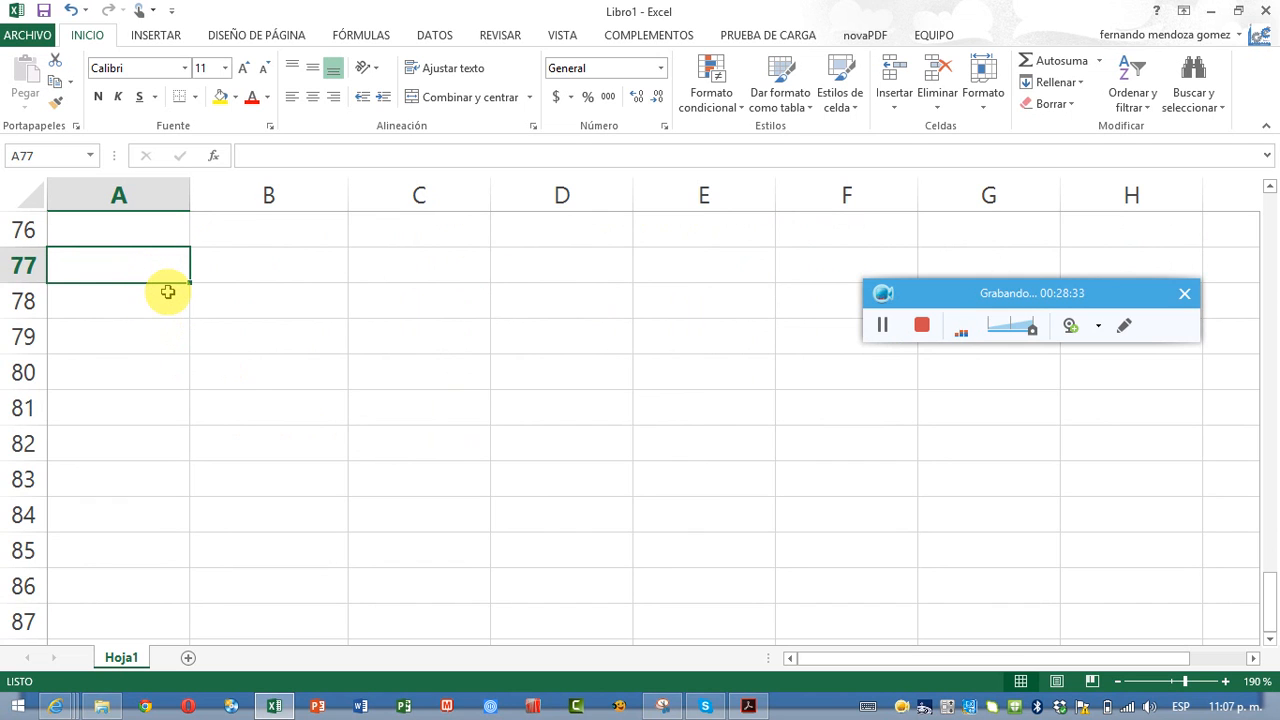
{"action": "type", "text": "Fondo "}
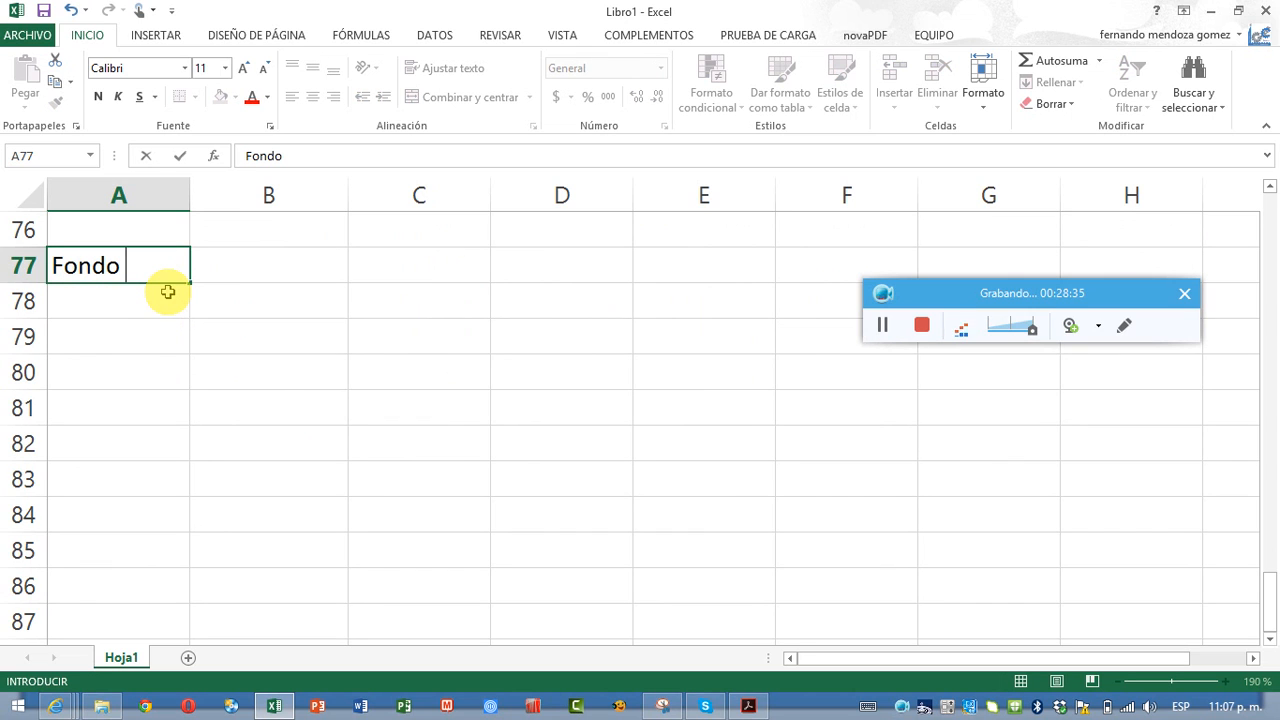
{"action": "type", "text": "de Cap"}
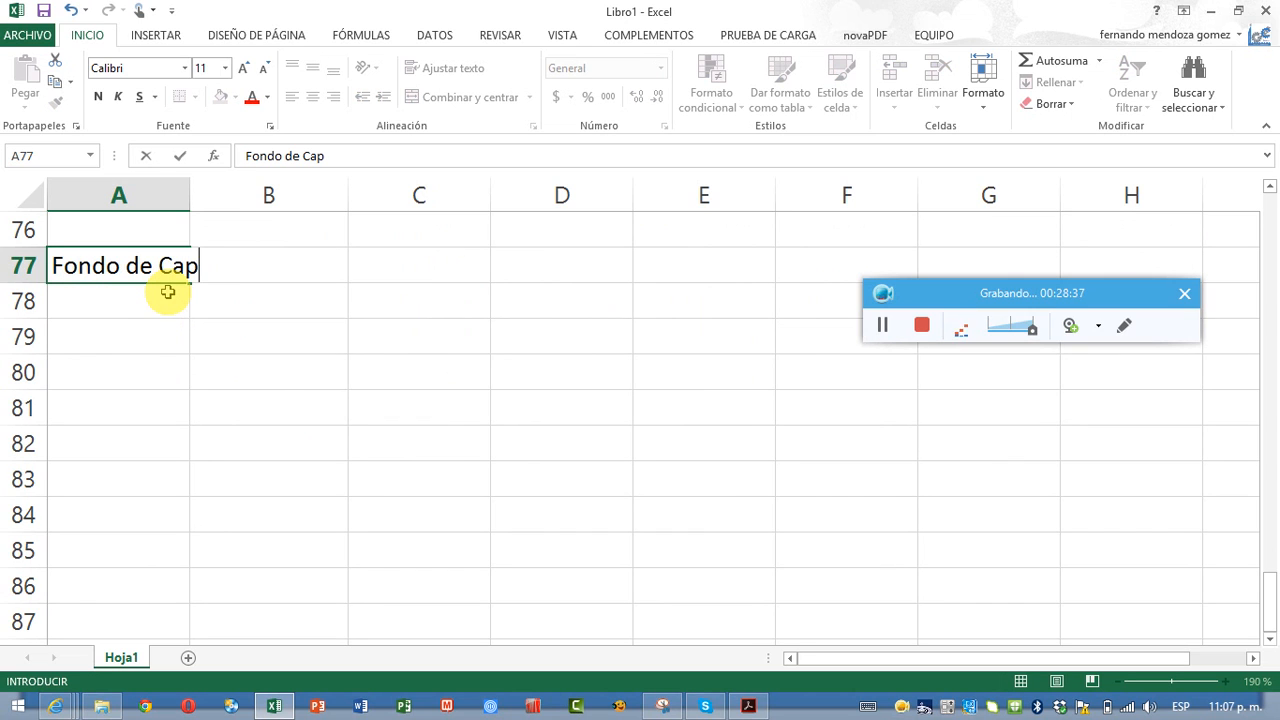
{"action": "type", "text": "italizació"}
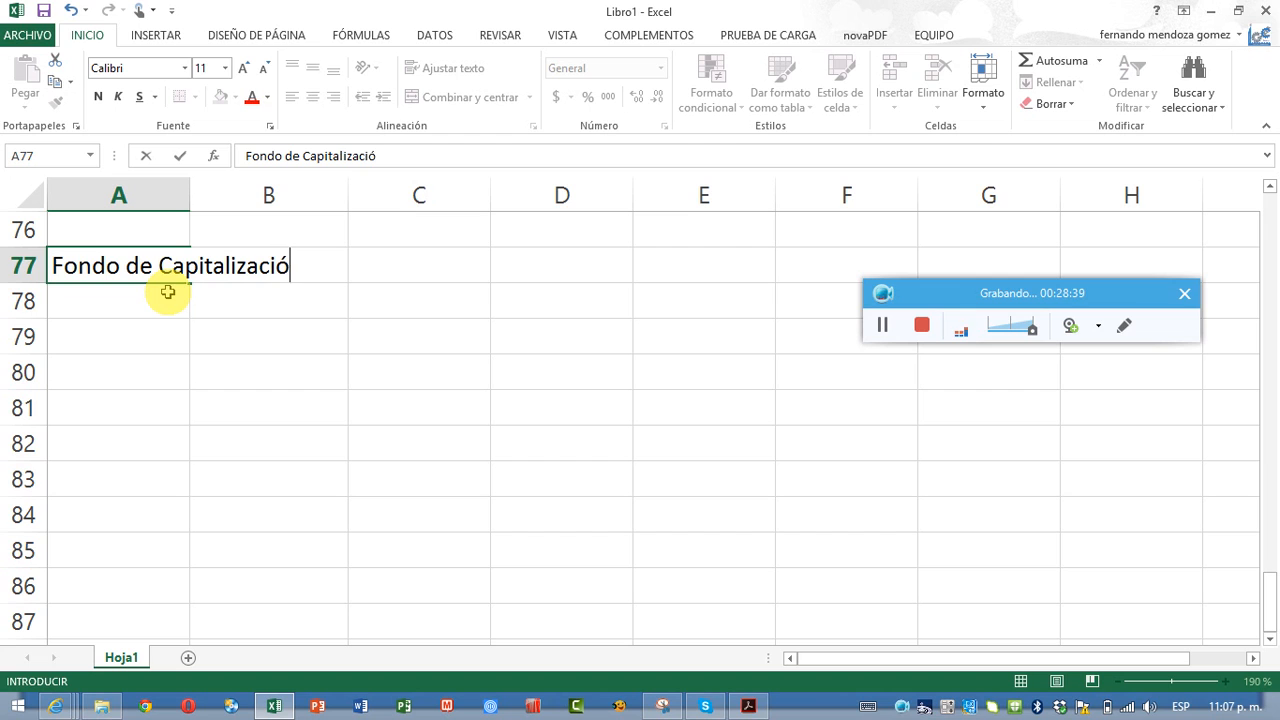
{"action": "type", "text": "nm"}
{"action": "key", "text": "BackSpace"}
{"action": "key", "text": "Return"}
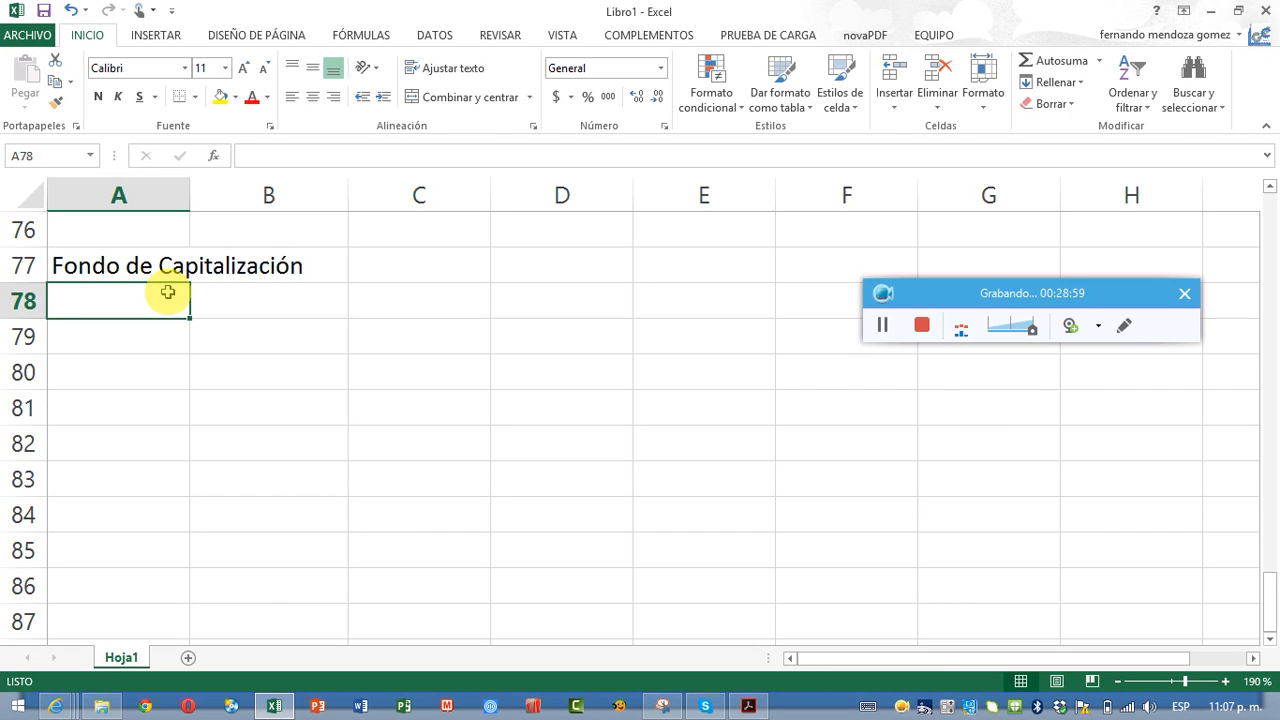
- Label A78 "Monto=" and enter 10000 in B78, formatted with the accounting currency format
{"action": "type", "text": "Monto"}
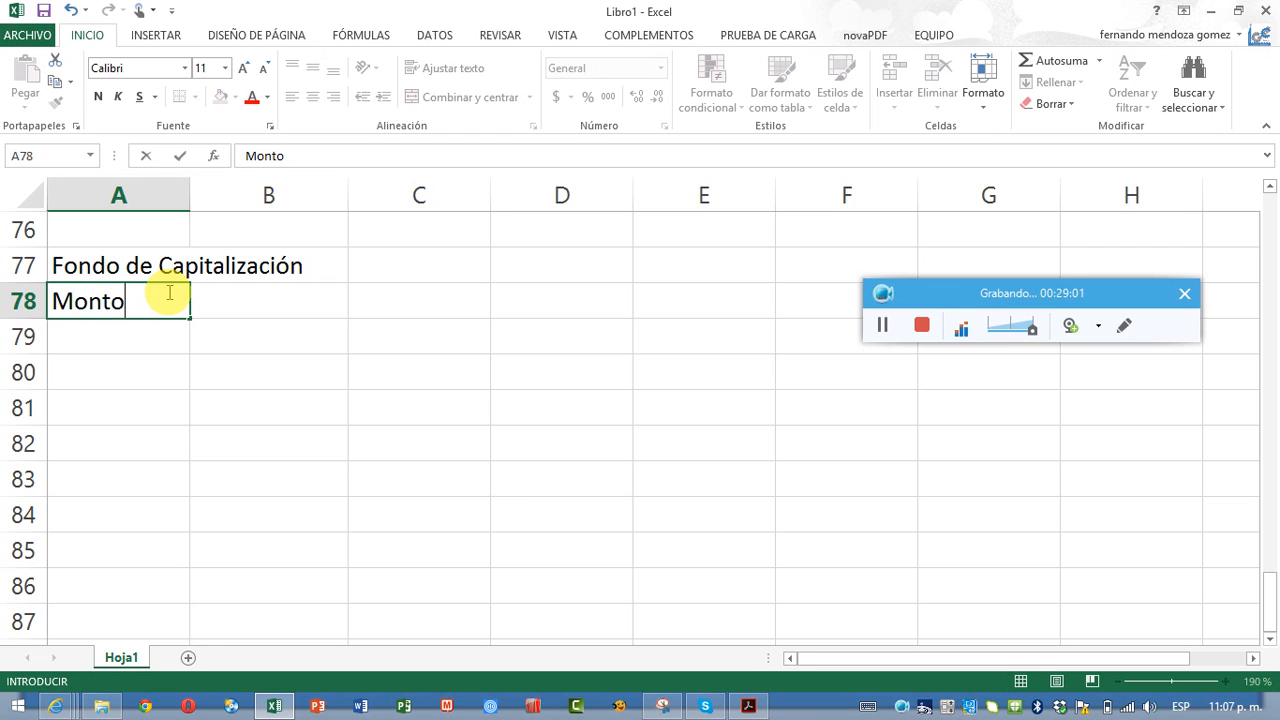
{"action": "type", "text": "="}
{"action": "key", "text": "Tab"}
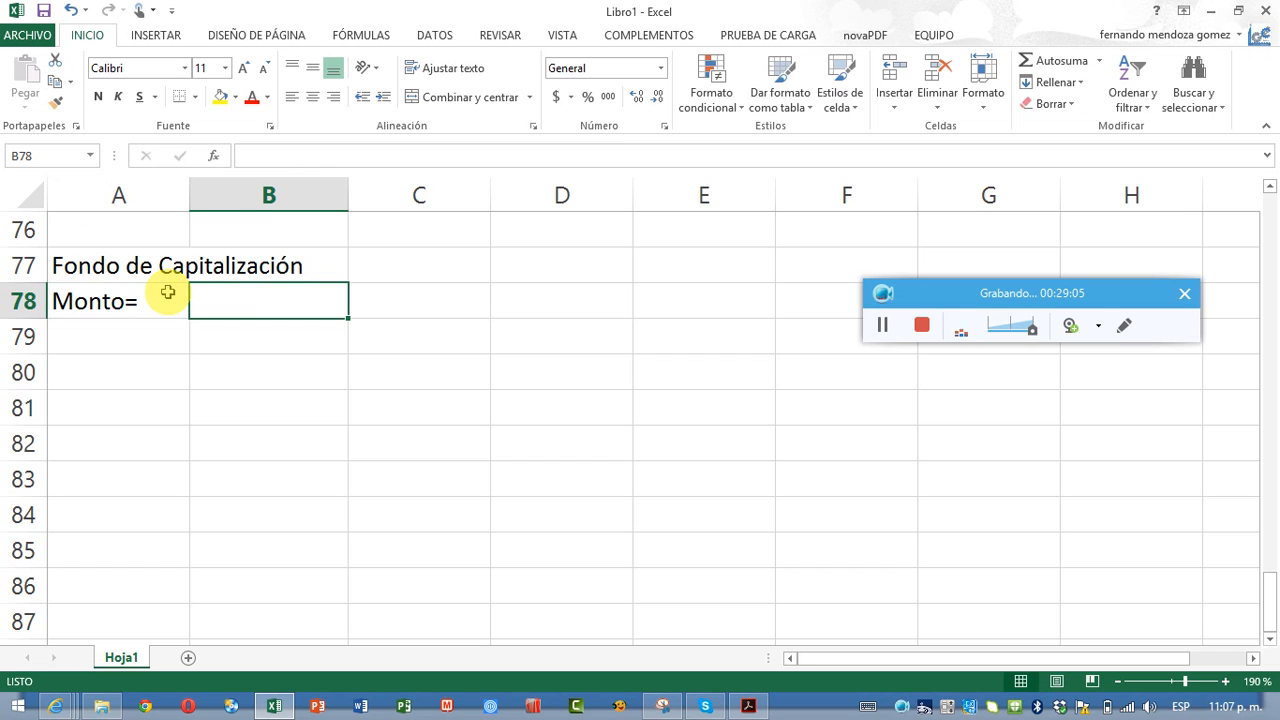
{"action": "type", "text": "1"}
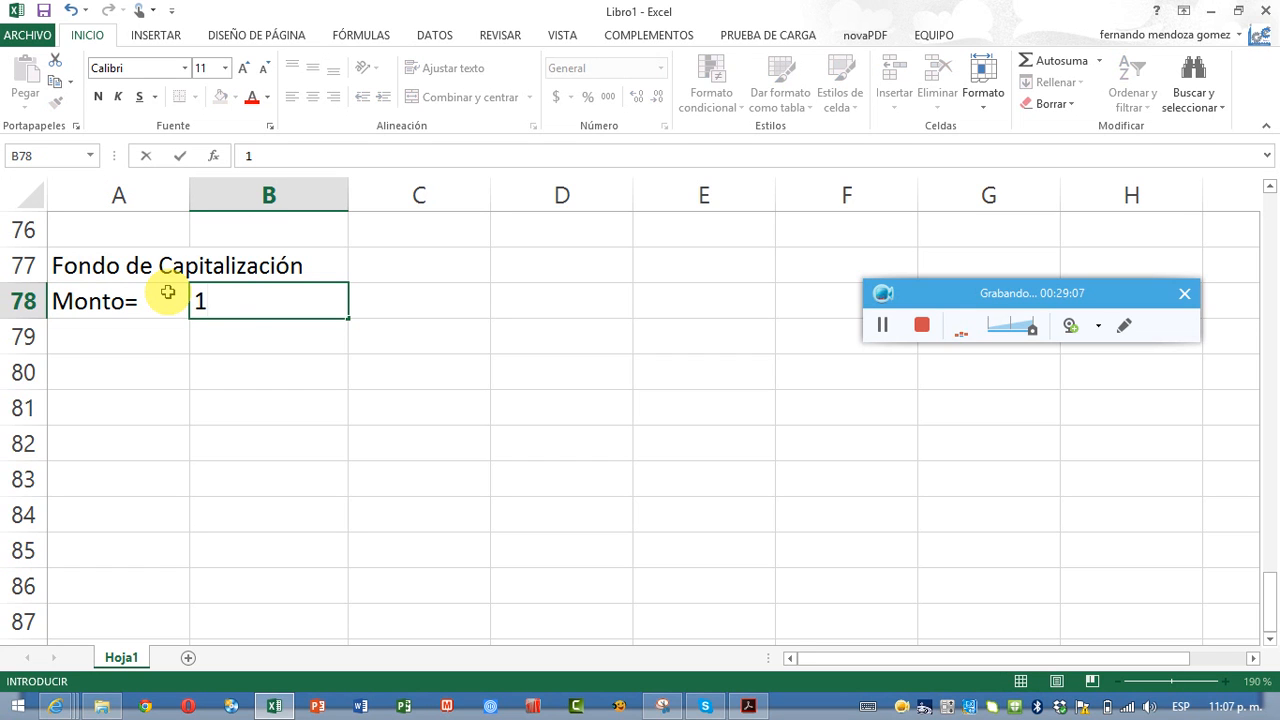
{"action": "type", "text": "0000"}
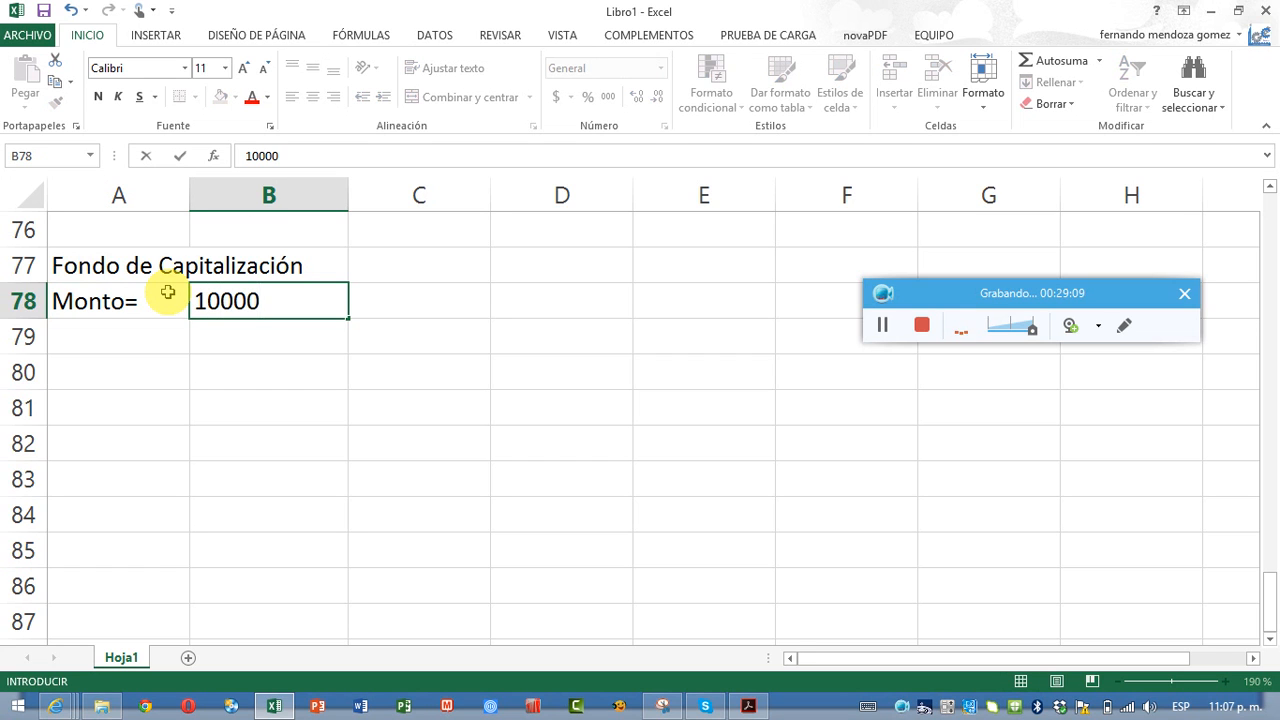
{"action": "key", "text": "Return"}
{"action": "key", "text": "Up"}
{"action": "key", "text": "Right"}
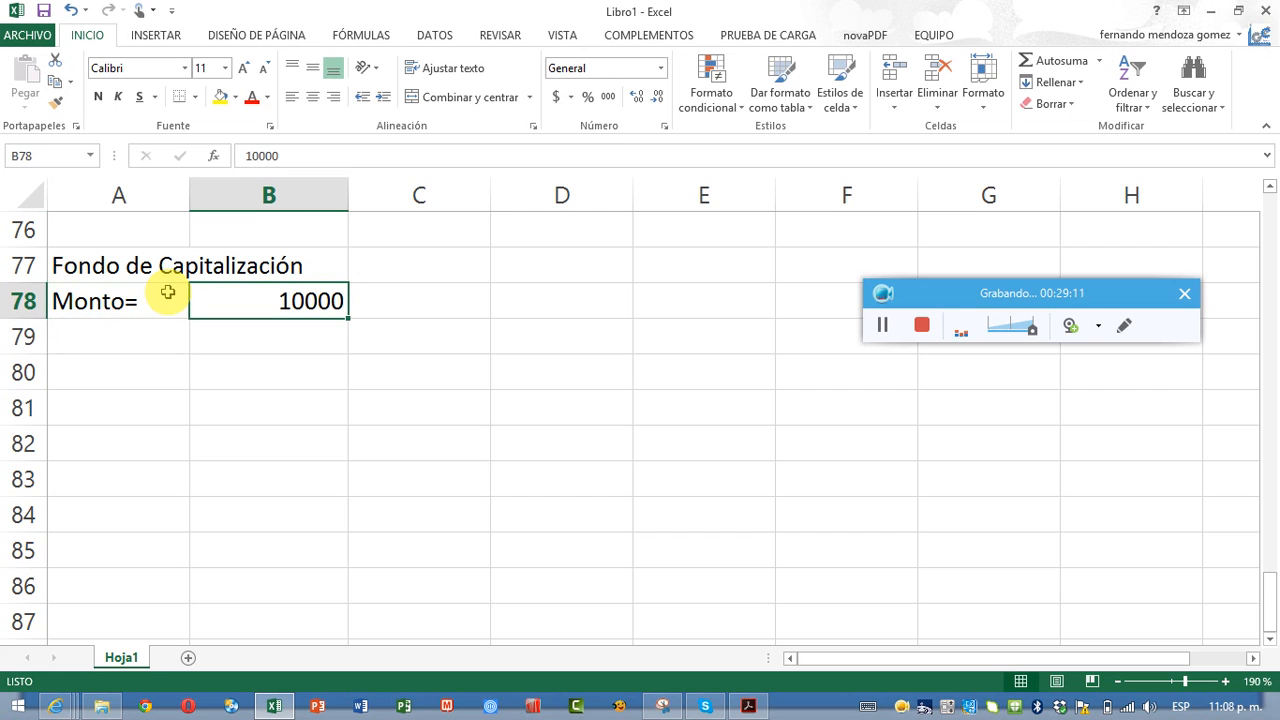
{"action": "left_click", "coordinate": [556, 97]}
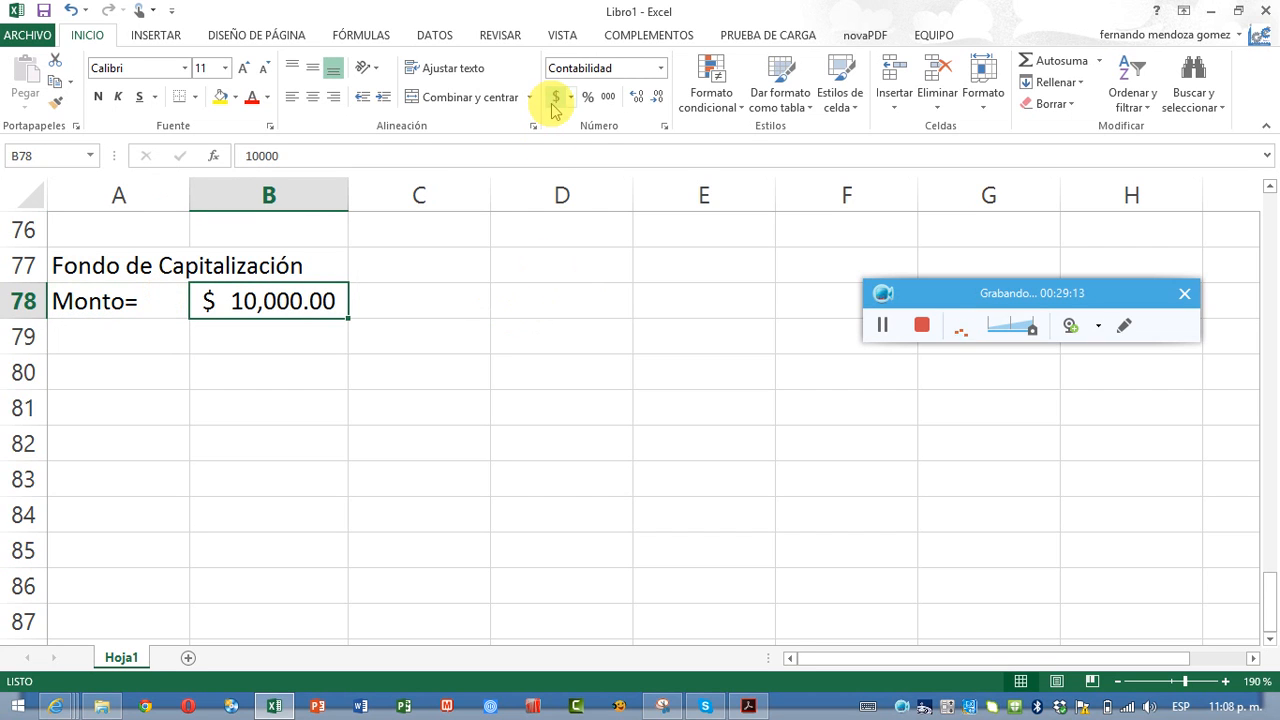
- Label A79 "Tasa Interés" and enter the rate formula =0.08/12 in B79
{"action": "left_click", "coordinate": [171, 334]}
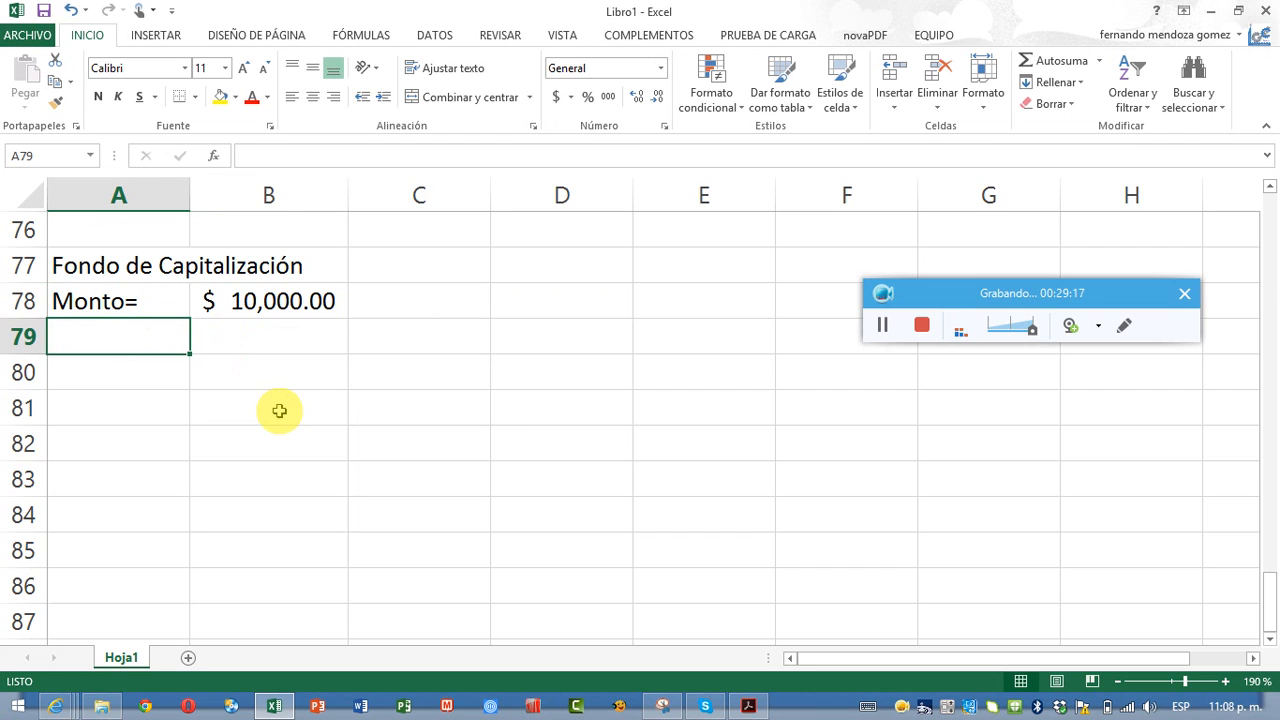
{"action": "type", "text": "Tasa "}
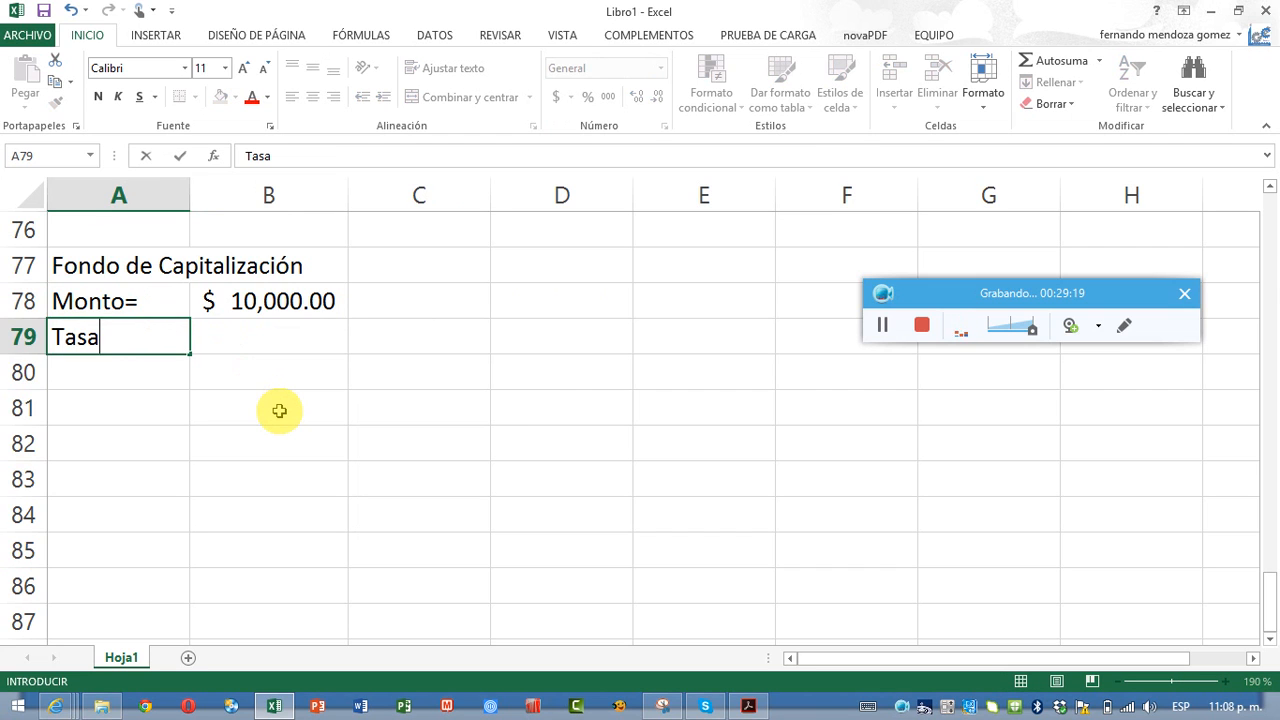
{"action": "type", "text": "Interés"}
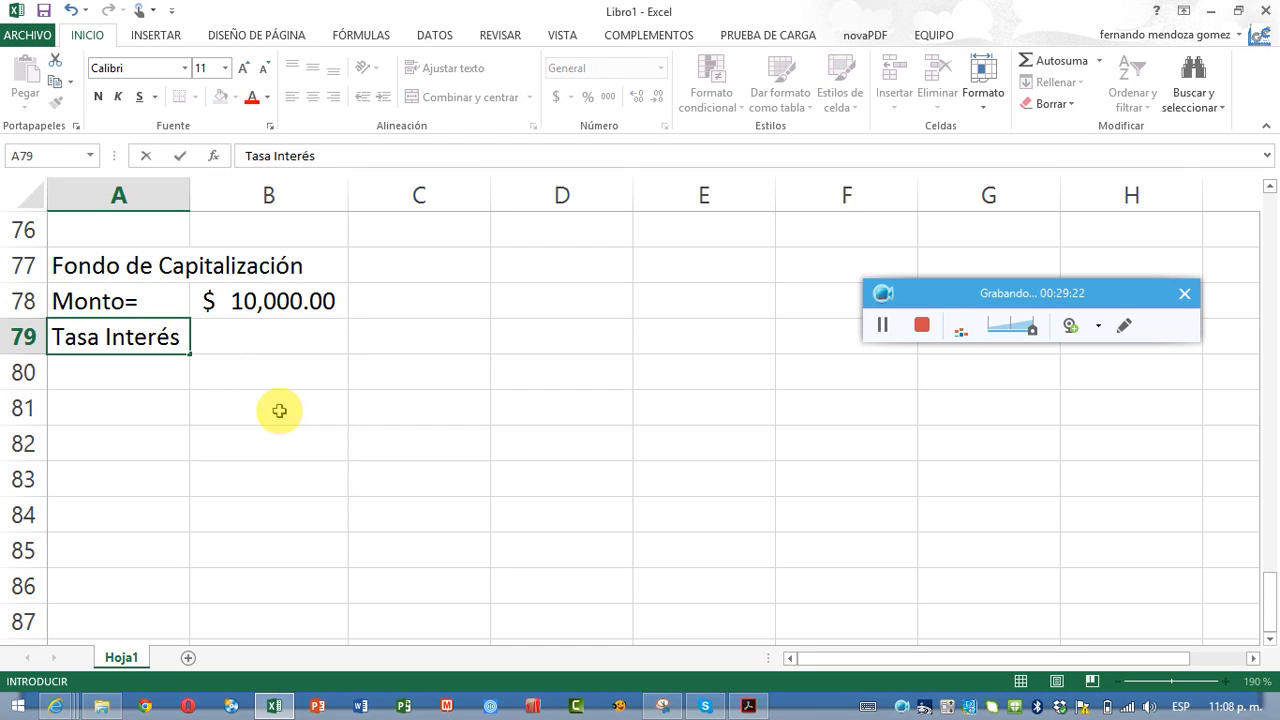
{"action": "key", "text": "Tab"}
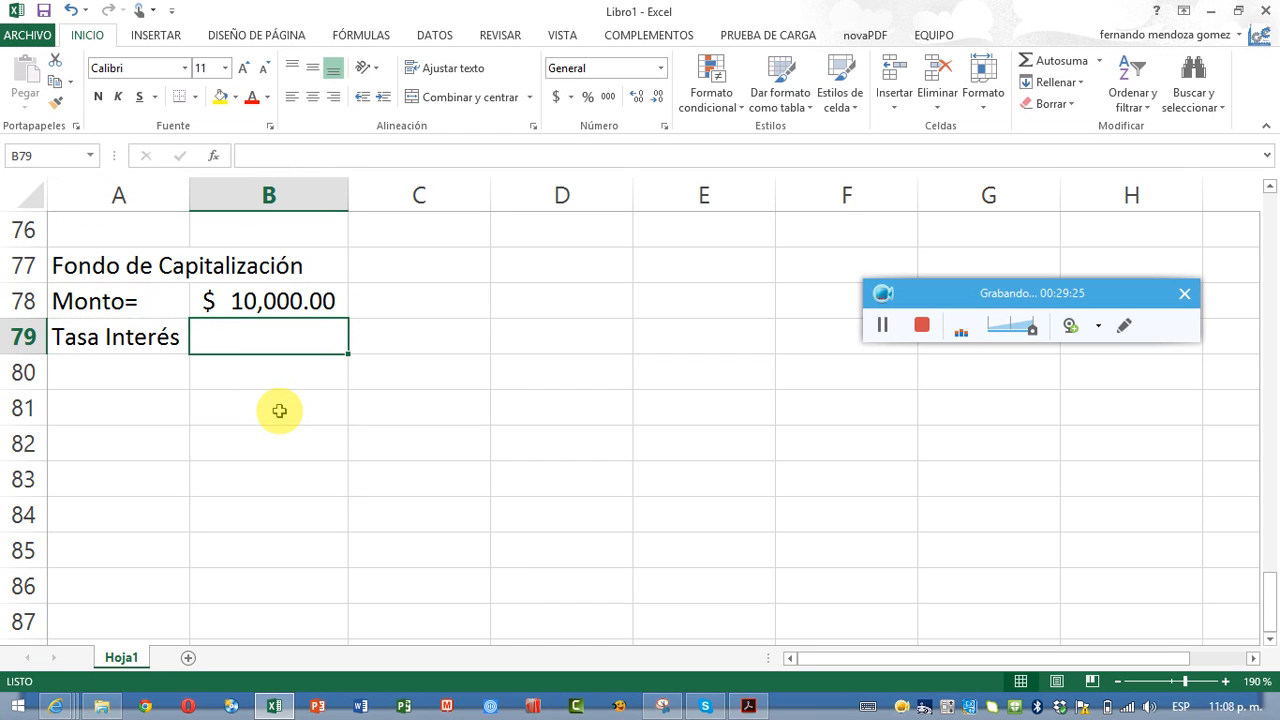
{"action": "type", "text": "=0."}
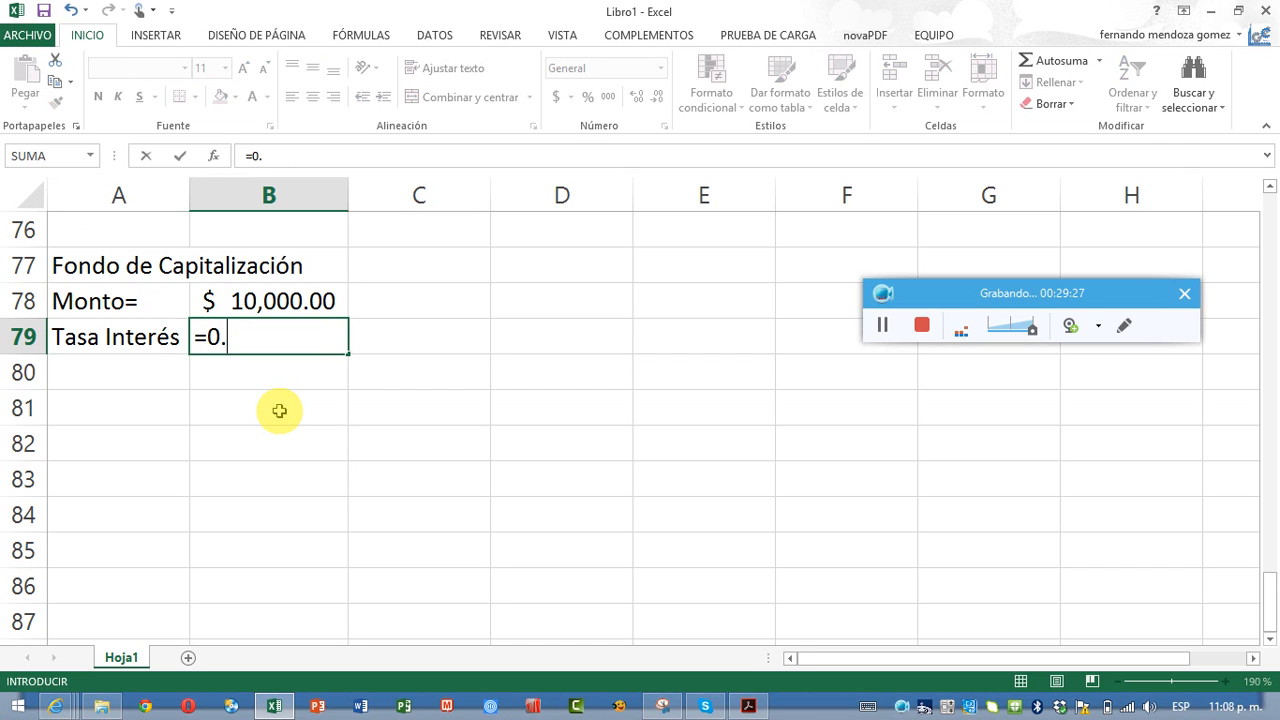
{"action": "type", "text": "08/12"}
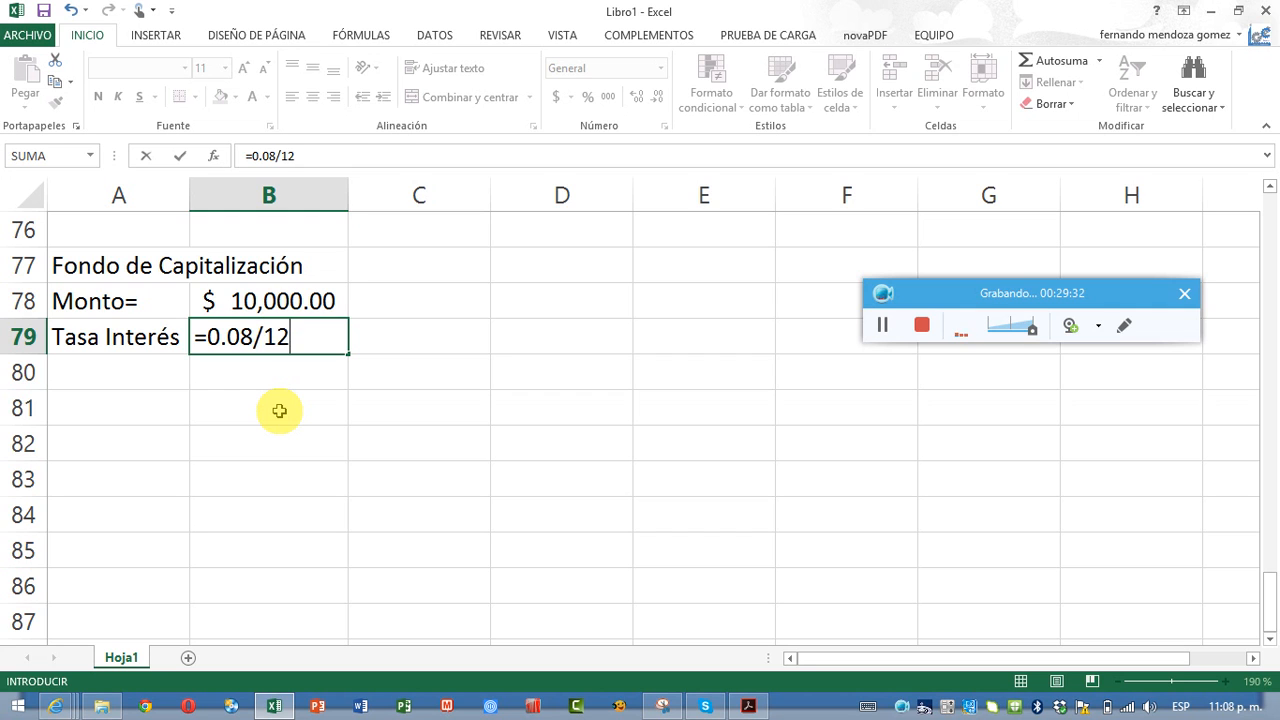
{"action": "key", "text": "Tab"}
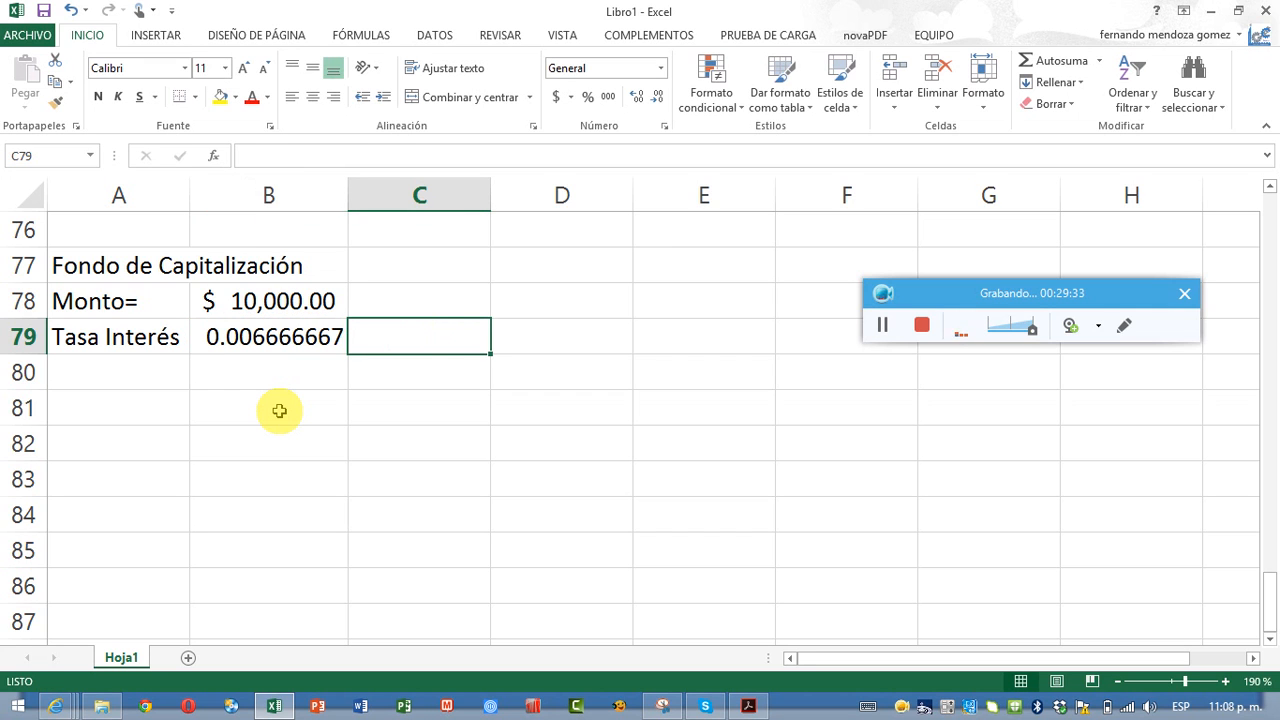
- Enter the period label "mensual" in C79, next to the interest rate
{"action": "type", "text": "mensu"}
{"action": "key", "text": "BackSpace"}
{"action": "type", "text": "u"}
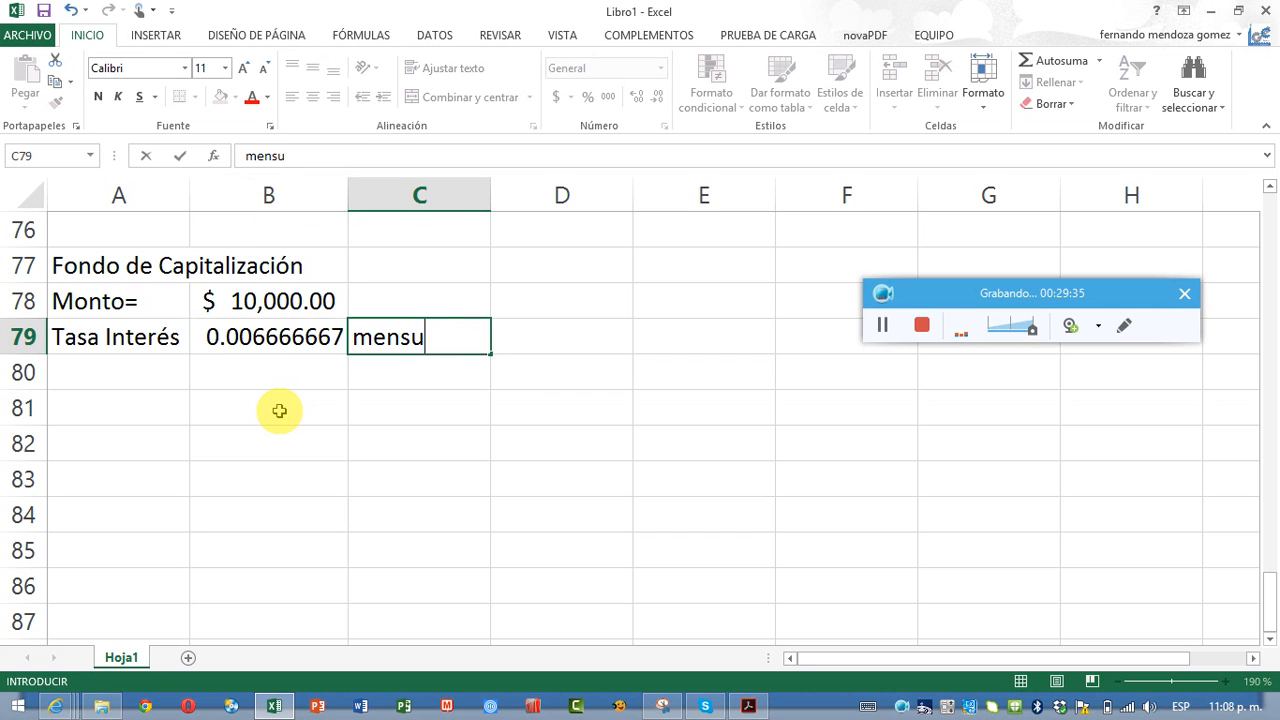
{"action": "type", "text": "al"}
{"action": "key", "text": "Return"}
- Format the interest rate in B79 as a percentage with two decimals
{"action": "scroll", "coordinate": [279, 410], "scroll_direction": "down", "scroll_amount": 4}
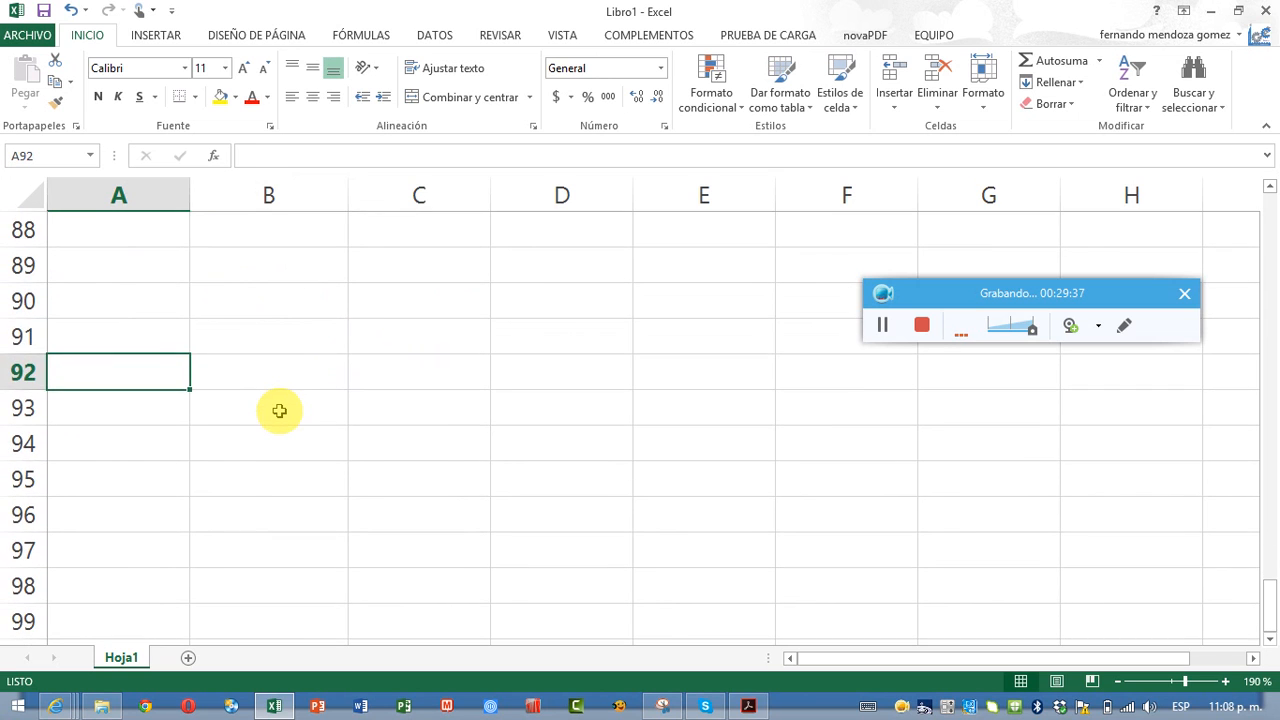
{"action": "scroll", "coordinate": [279, 410], "scroll_direction": "up", "scroll_amount": 4}
{"action": "key", "text": "Up"}
{"action": "key", "text": "Right"}
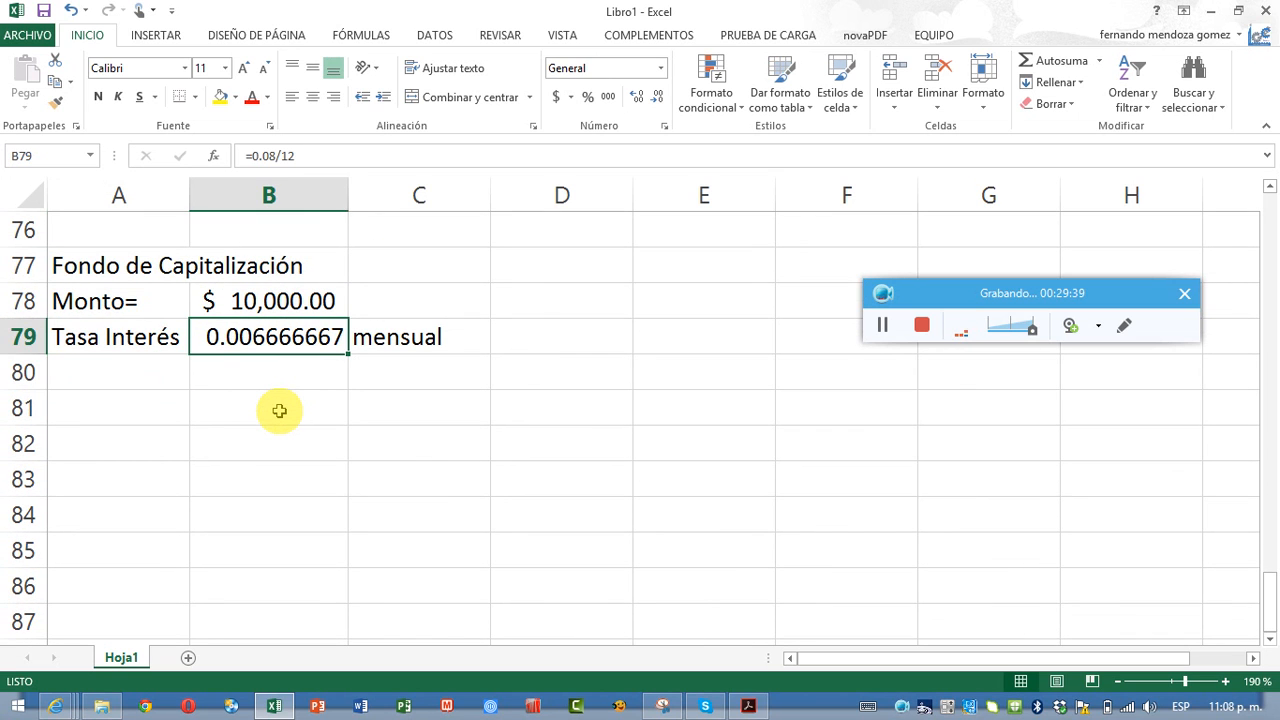
{"action": "left_click", "coordinate": [588, 97]}
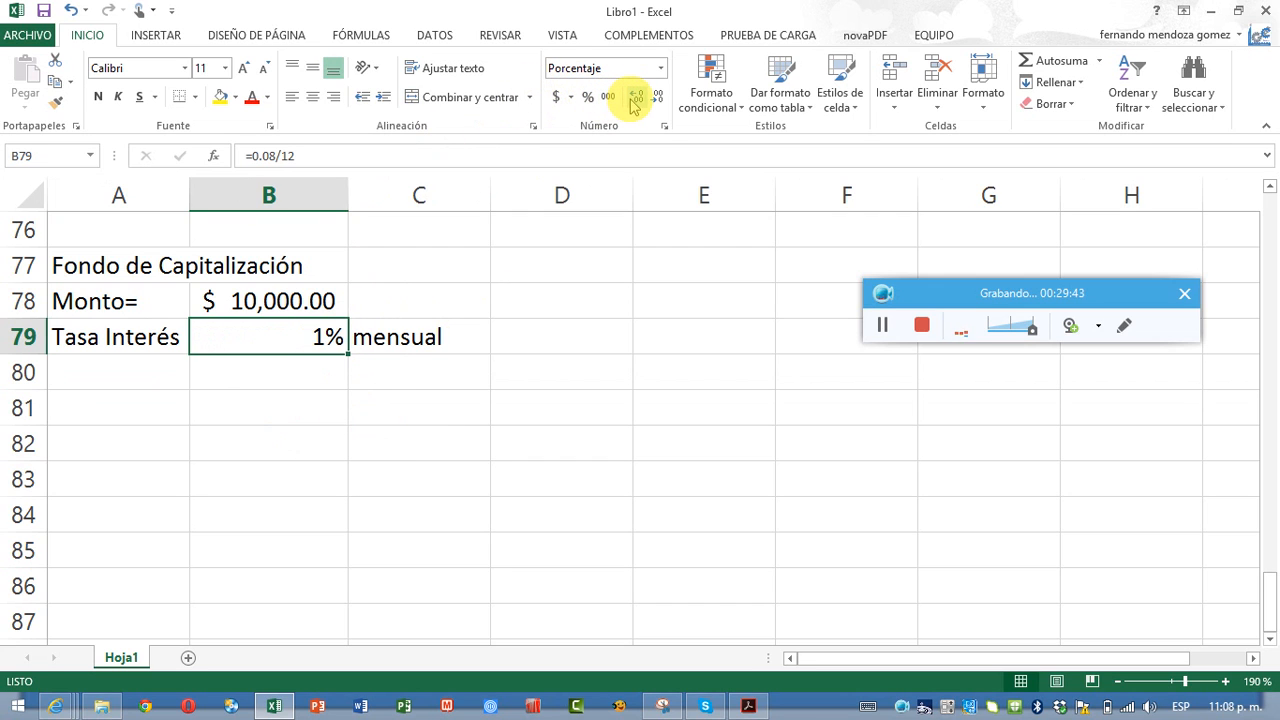
{"action": "left_click", "coordinate": [634, 98]}
{"action": "left_click", "coordinate": [634, 98]}
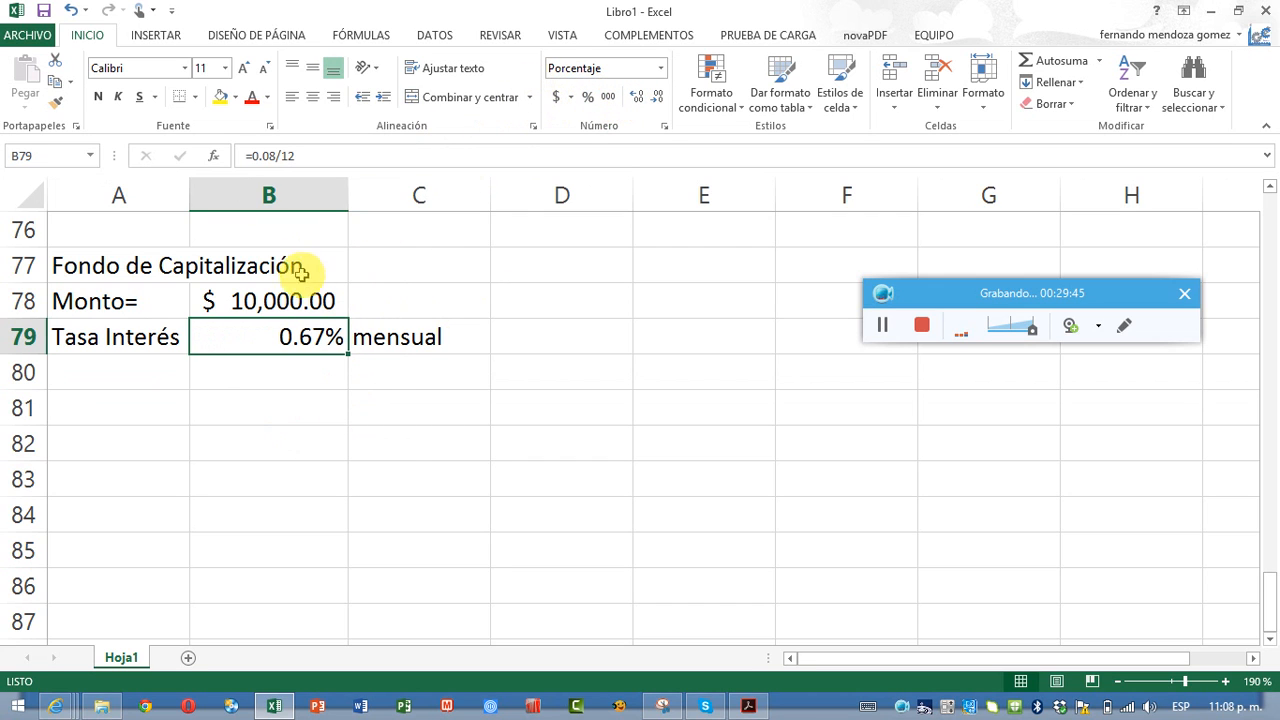
- Label A80 "Plazo=" and enter a term of 4 in B80 with the unit "meses" in C80
{"action": "left_click", "coordinate": [170, 380]}
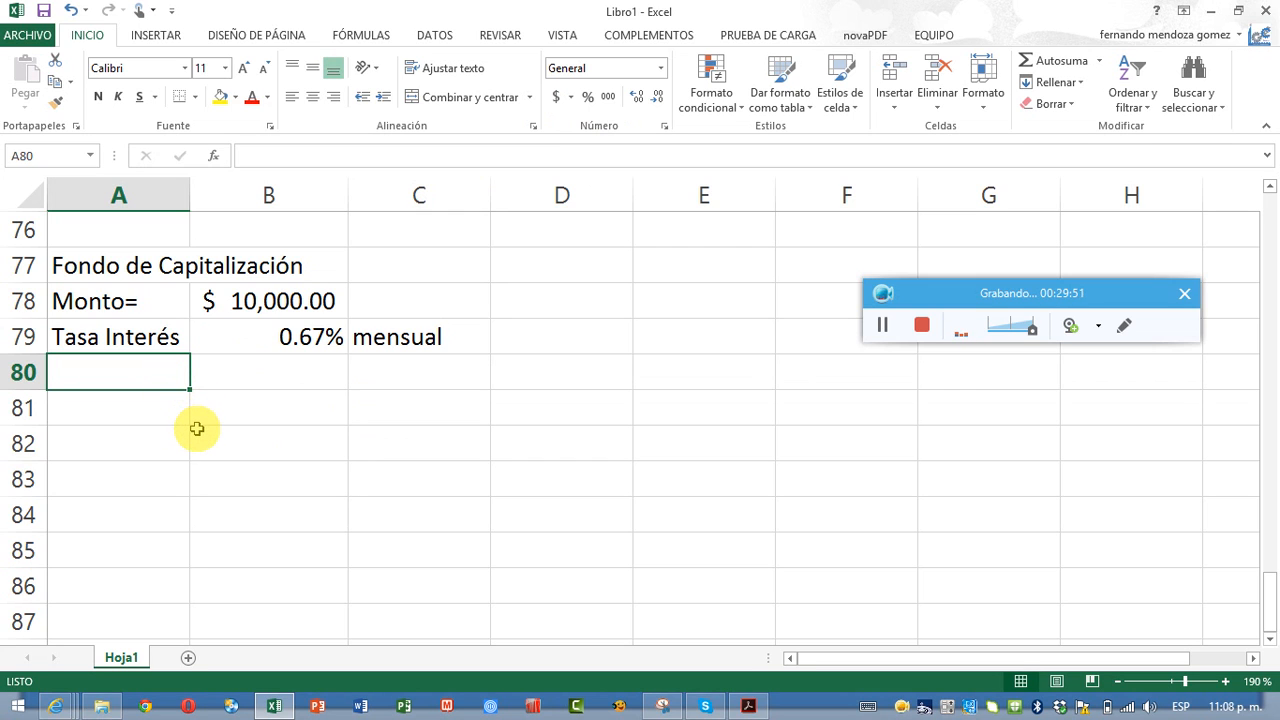
{"action": "type", "text": "Pla"}
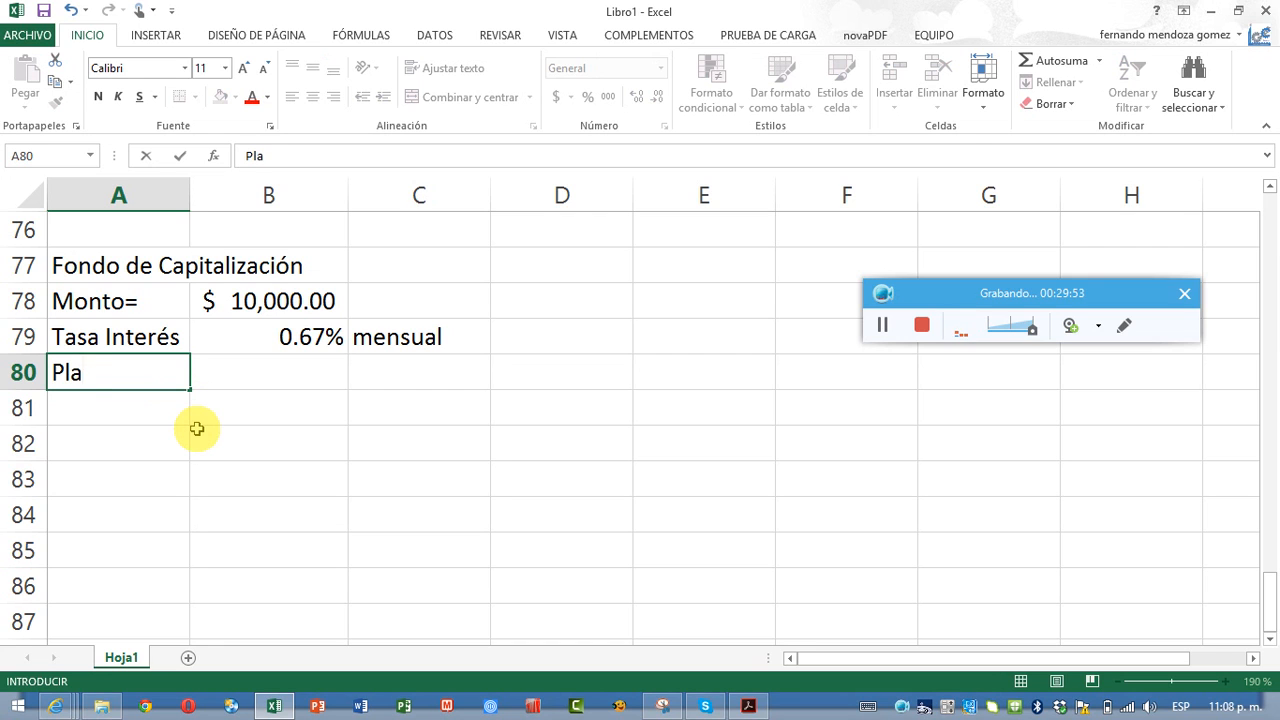
{"action": "type", "text": "zo="}
{"action": "key", "text": "Tab"}
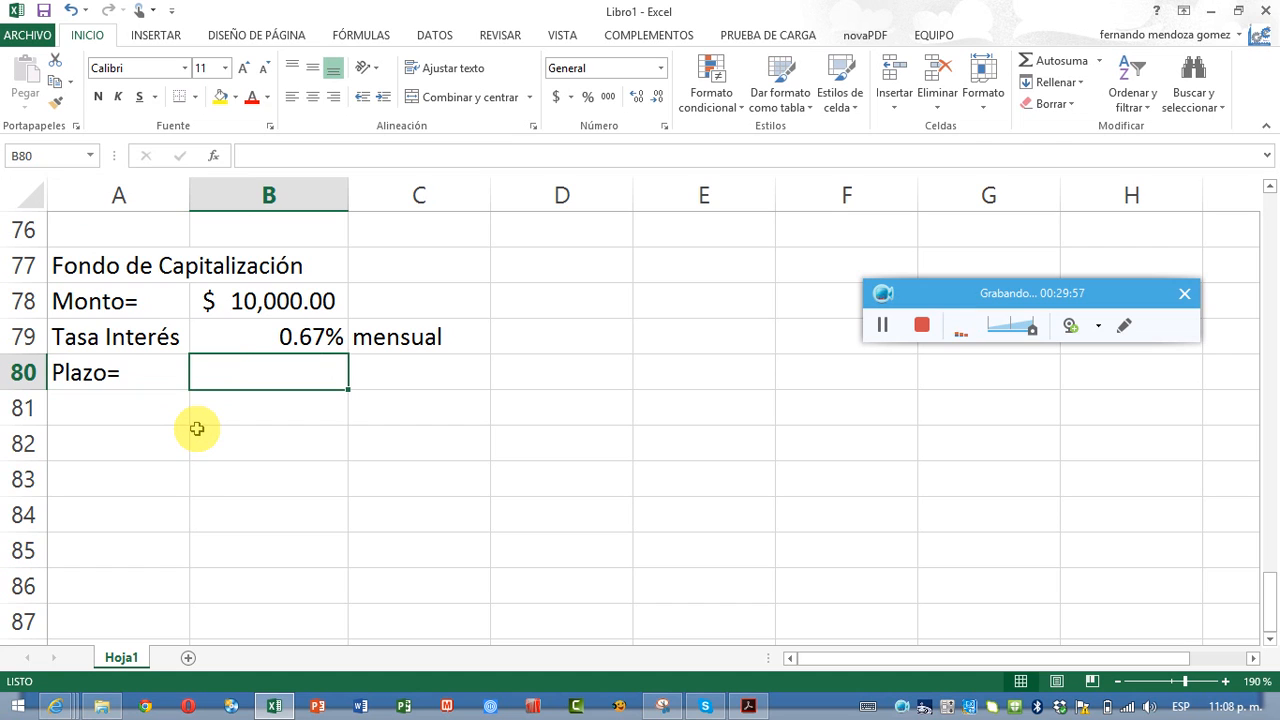
{"action": "type", "text": "4"}
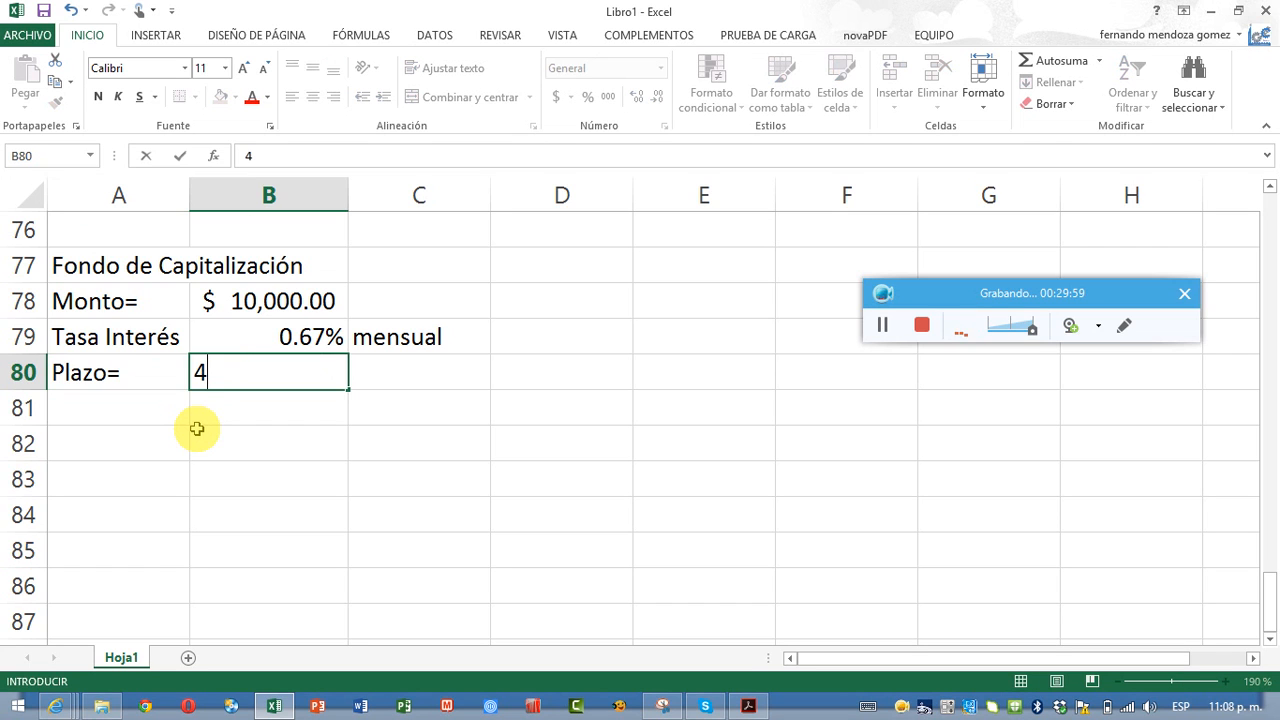
{"action": "key", "text": "Tab"}
{"action": "type", "text": "mesese"}
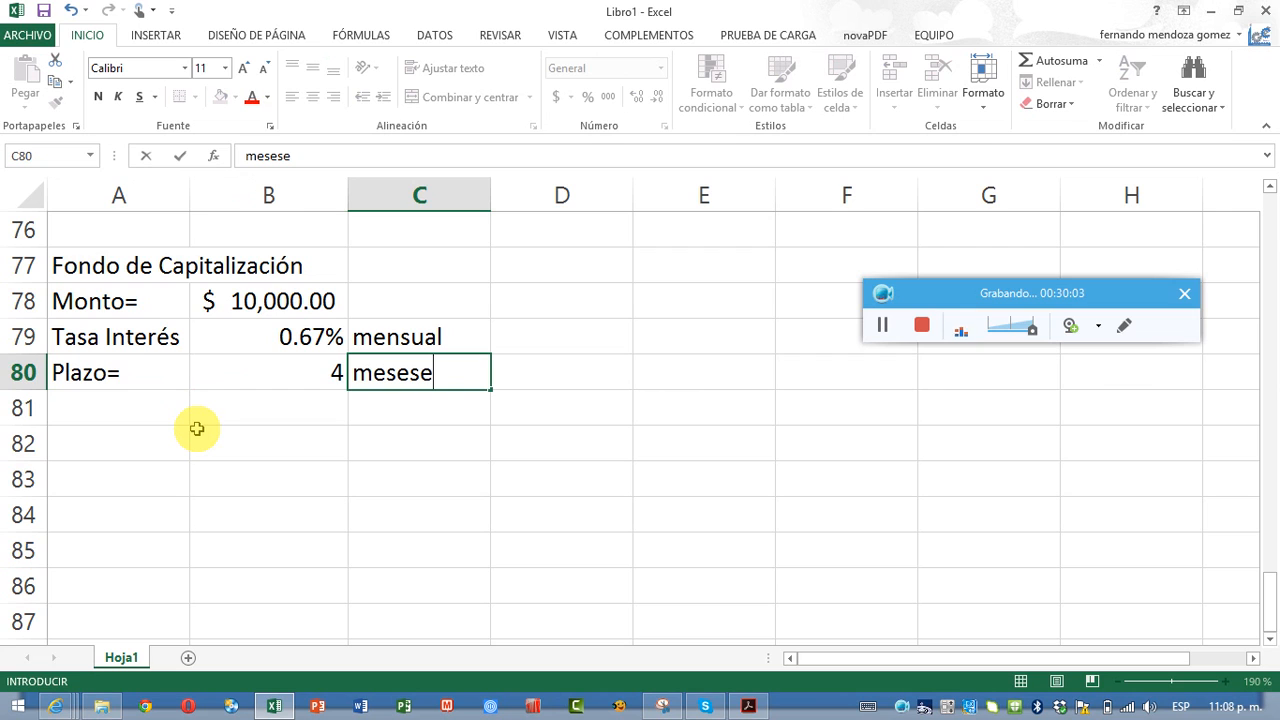
{"action": "key", "text": "BackSpace"}
{"action": "key", "text": "Return"}
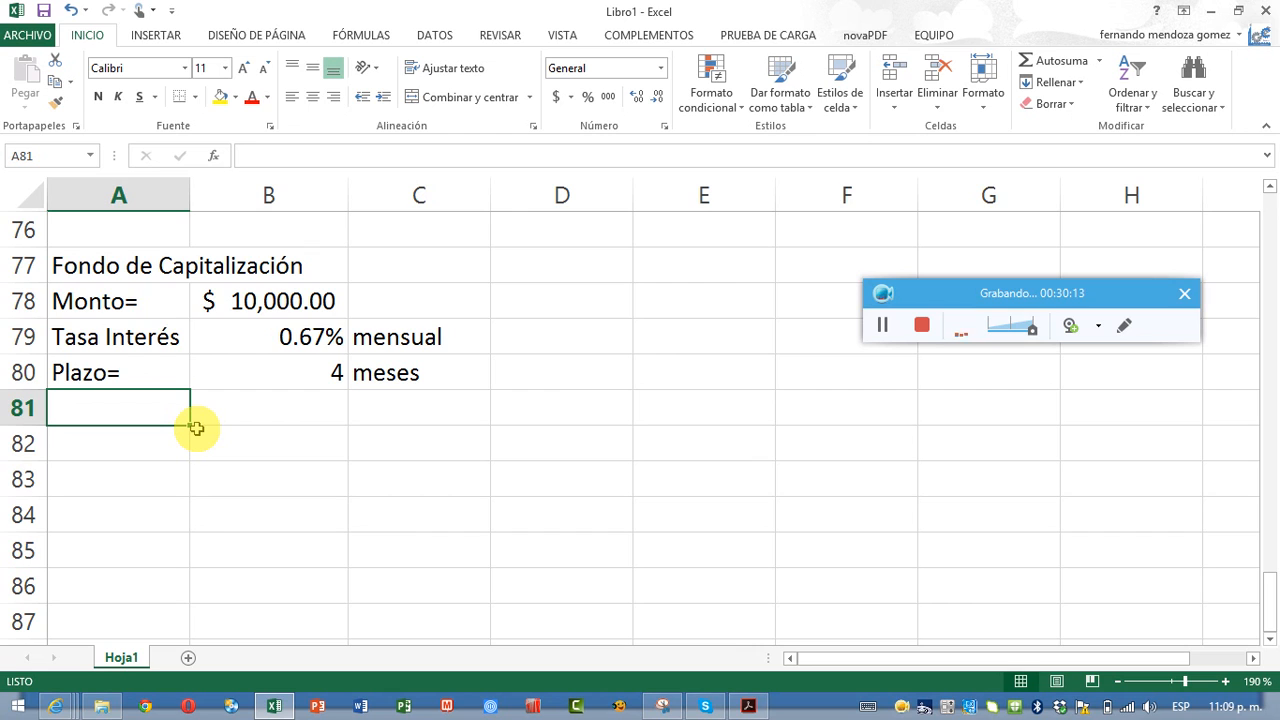
- Enter the label "Mensualidad" in A81, below the term
{"action": "type", "text": "M"}
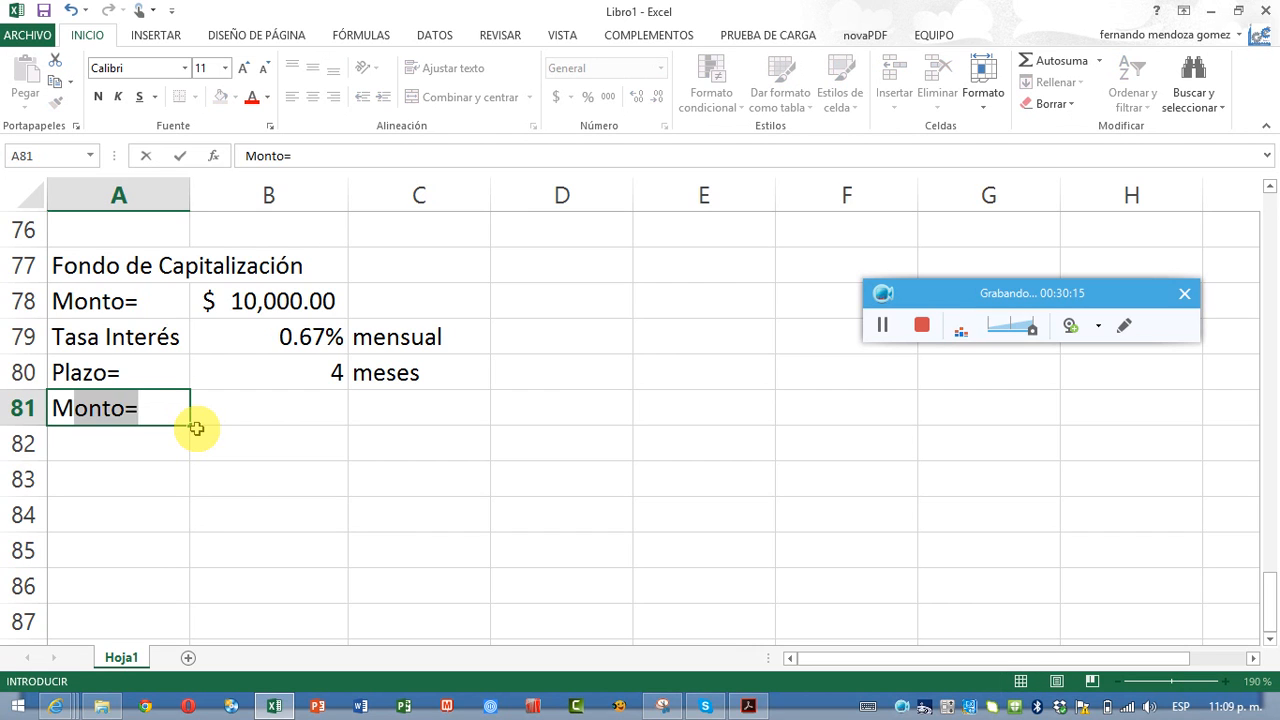
{"action": "type", "text": "ensualidad"}
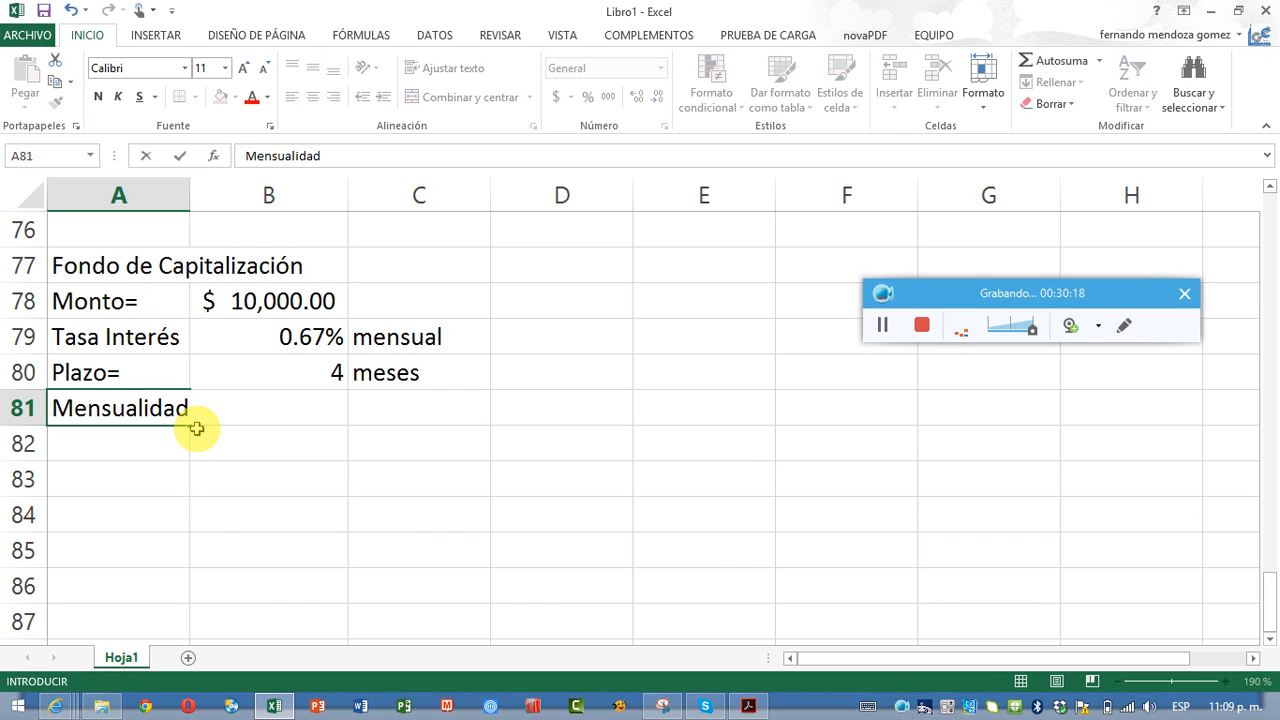
{"action": "key", "text": "Tab"}
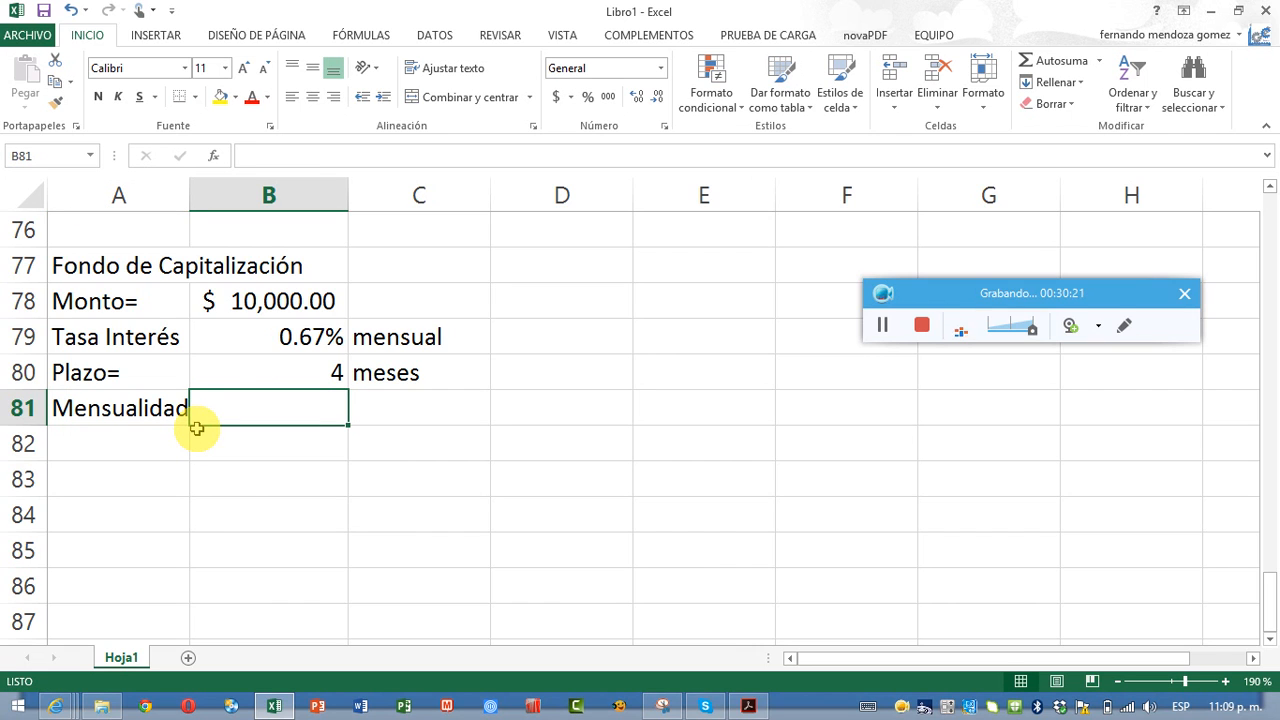
- Calculate the monthly deposit in B81 with the formula =PAGO(B79,B80,,B78,0)
{"action": "type", "text": "="}
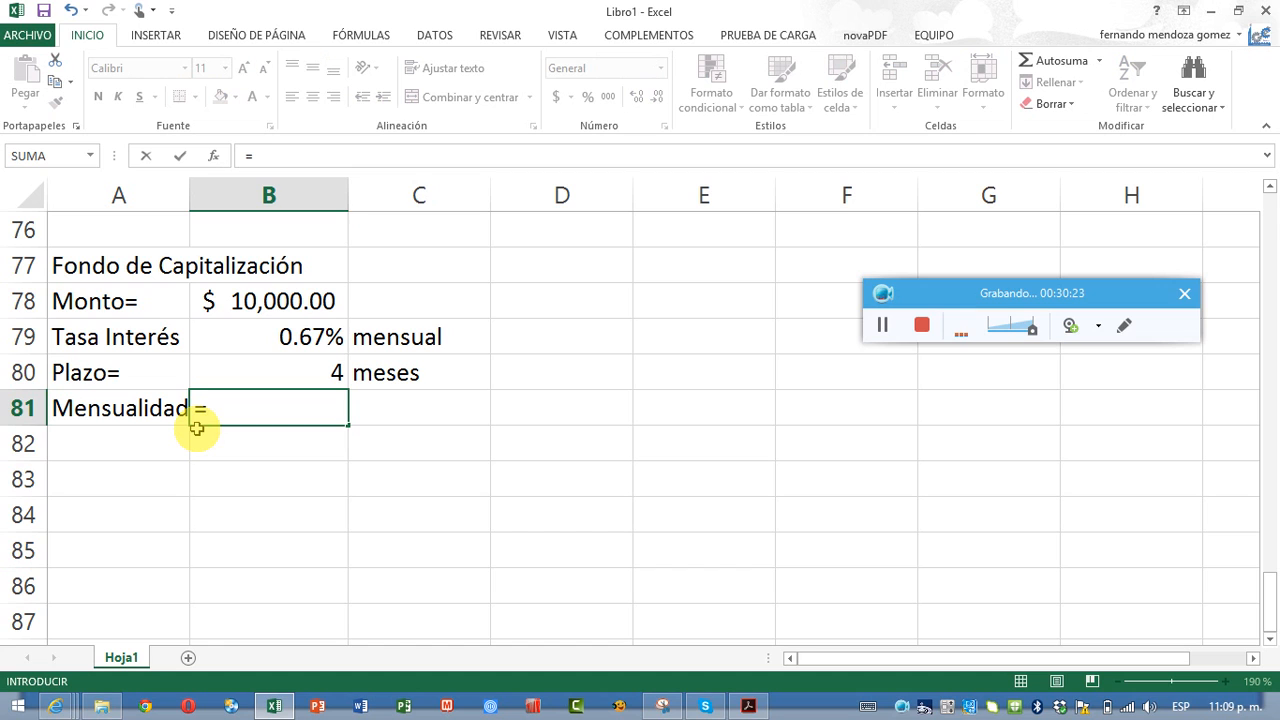
{"action": "type", "text": "p"}
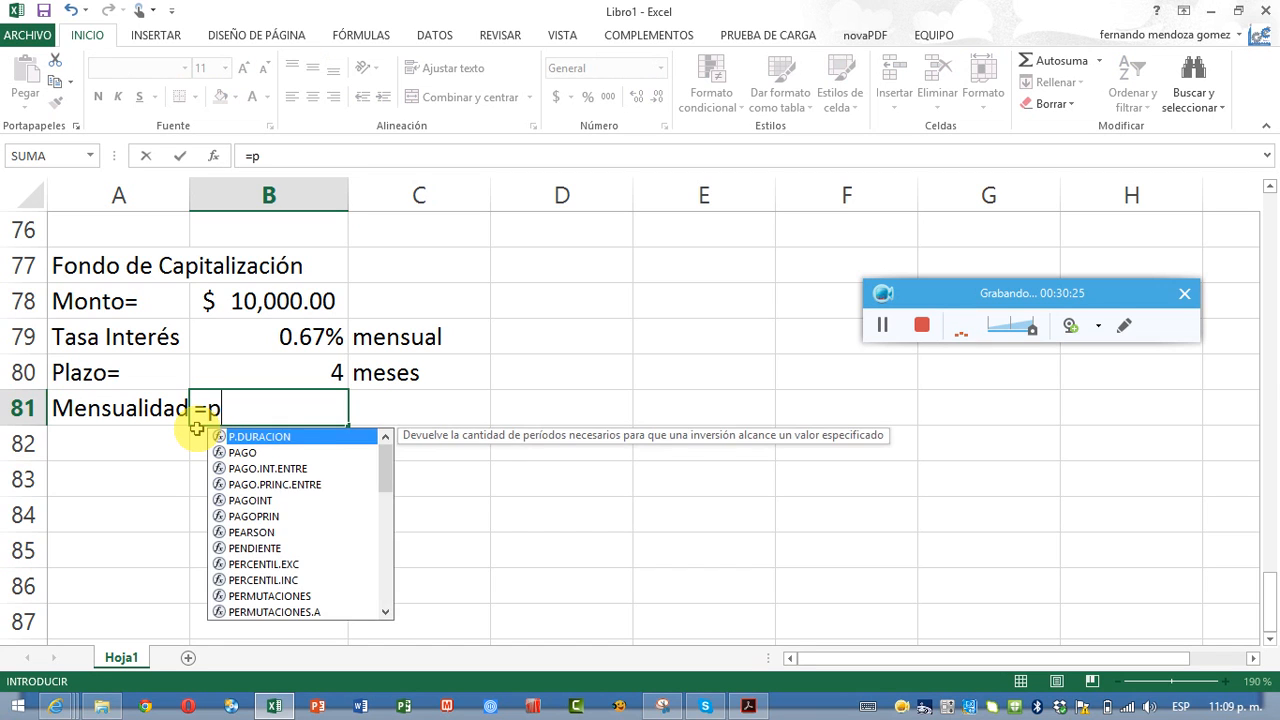
{"action": "type", "text": "ago("}
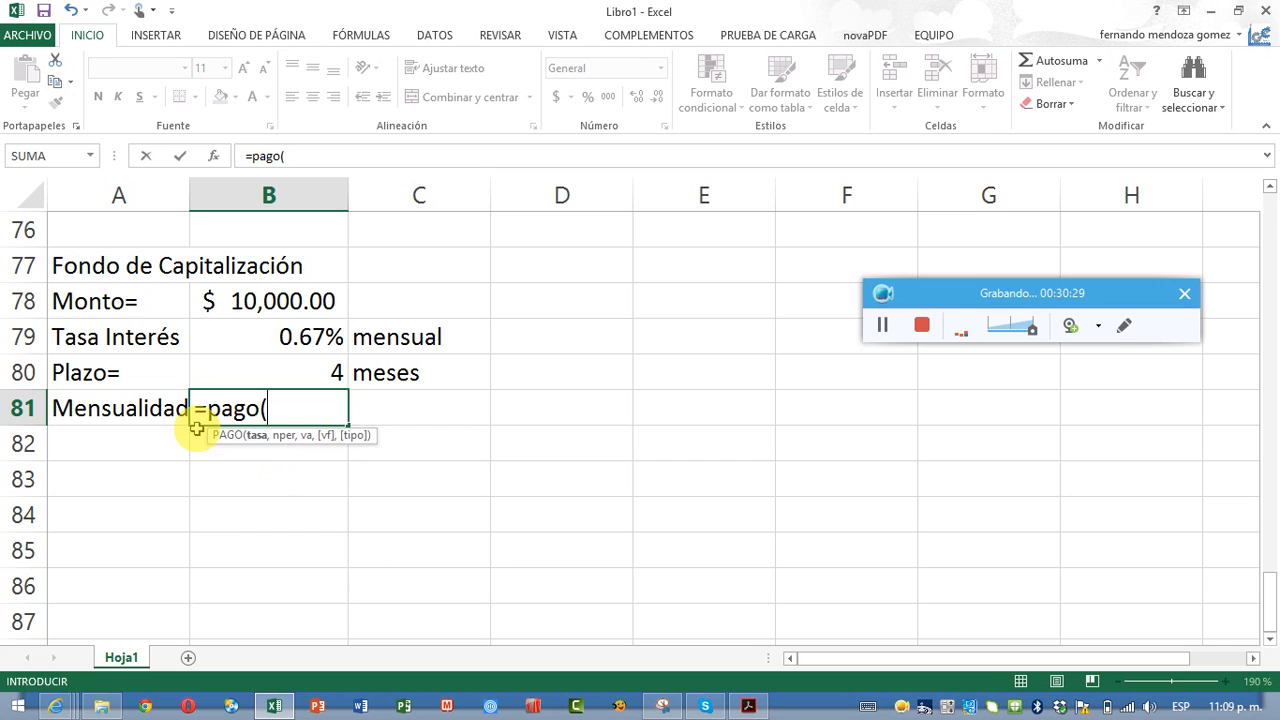
{"action": "left_click", "coordinate": [224, 340]}
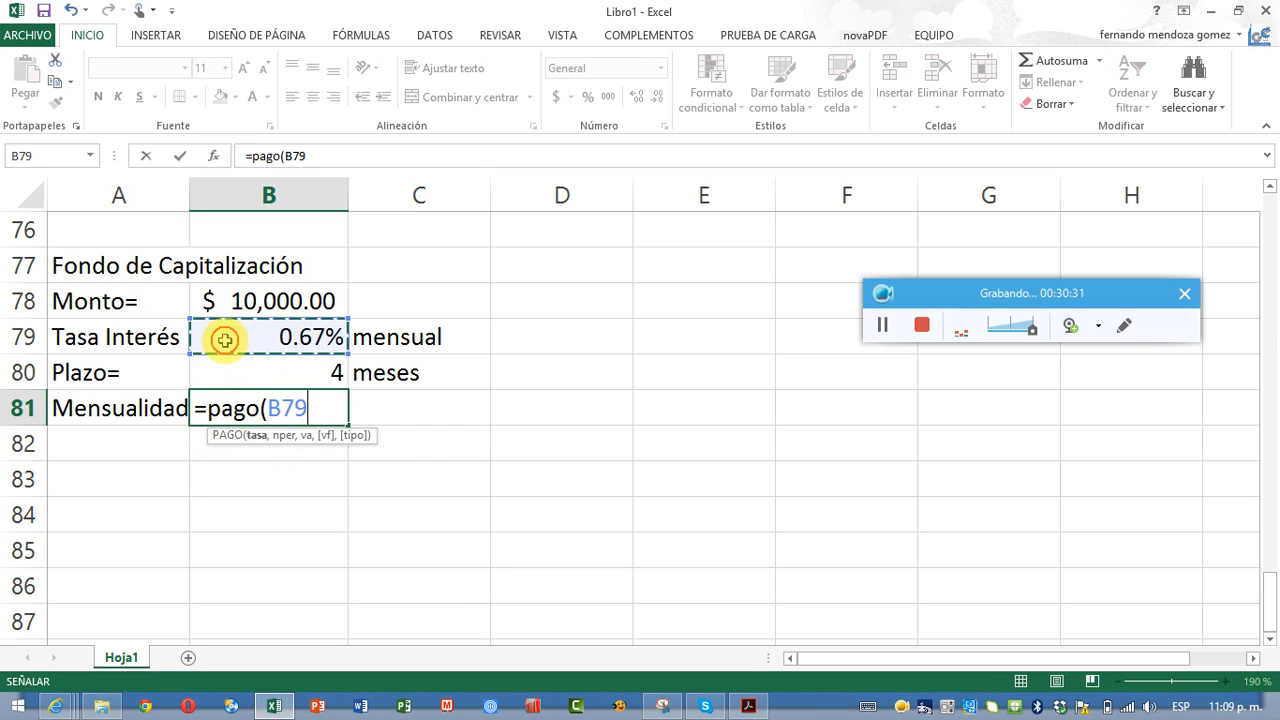
{"action": "type", "text": ","}
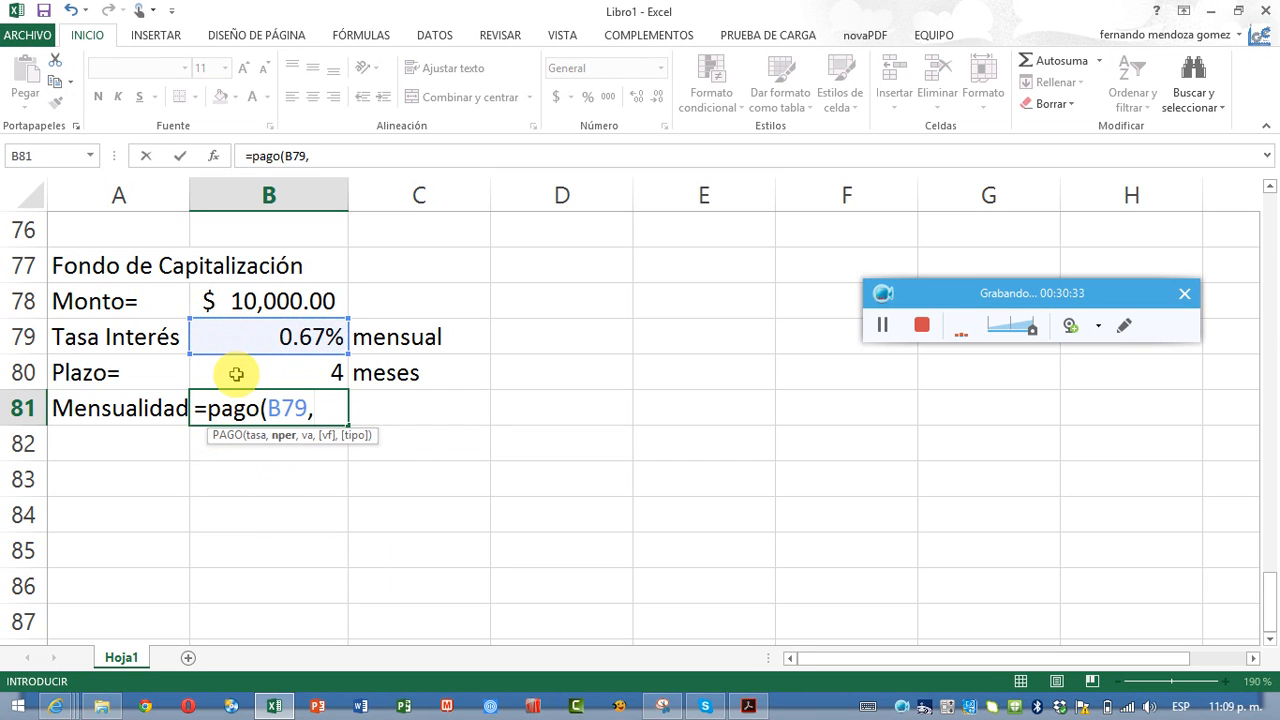
{"action": "left_click", "coordinate": [236, 374]}
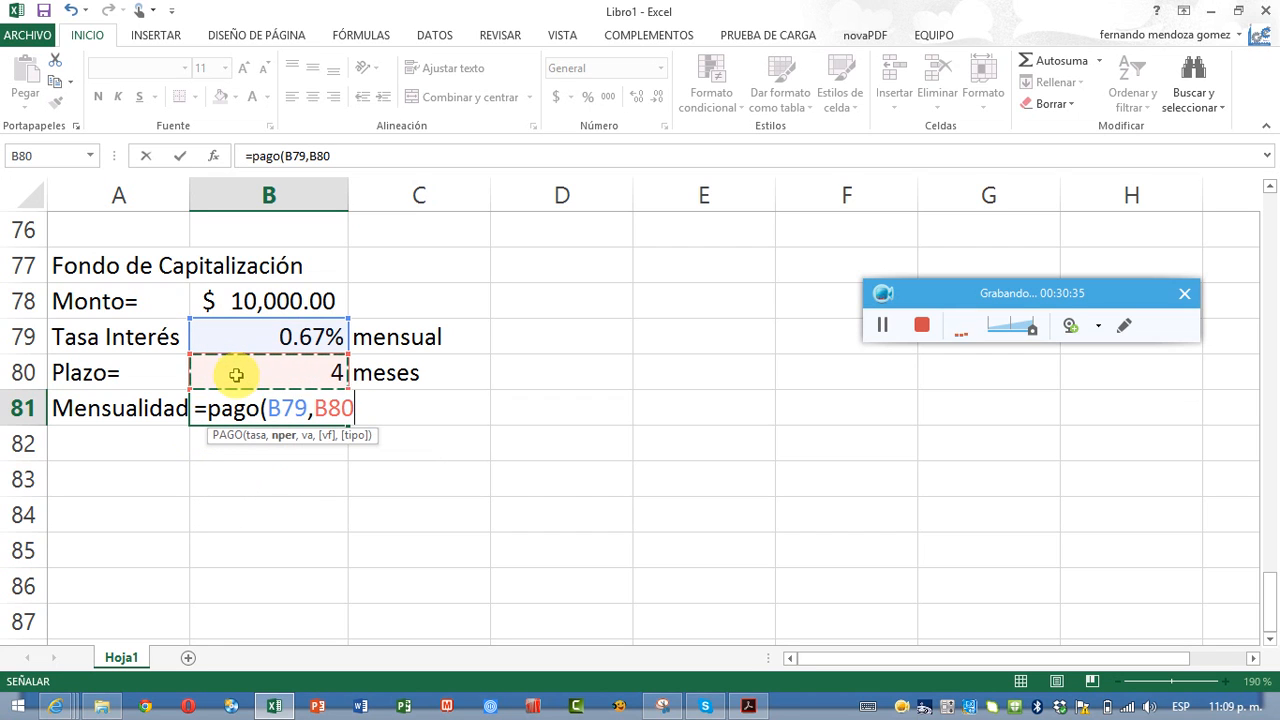
{"action": "type", "text": ","}
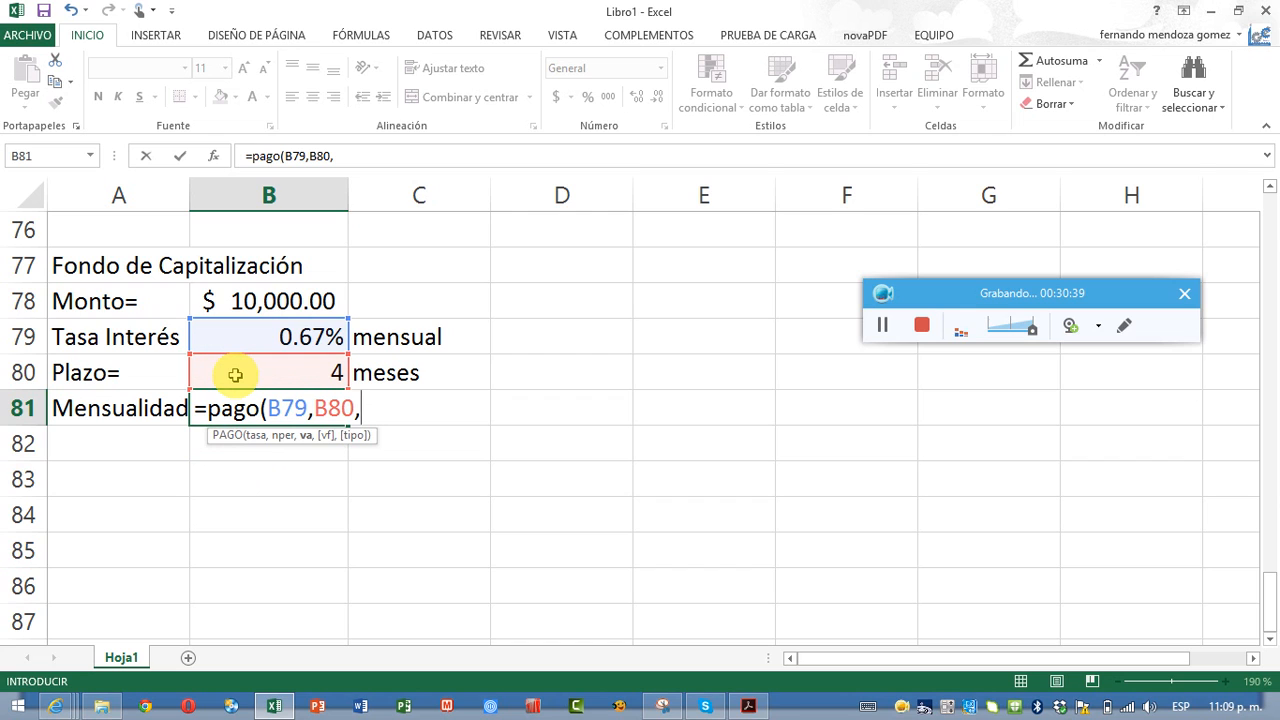
{"action": "type", "text": ","}
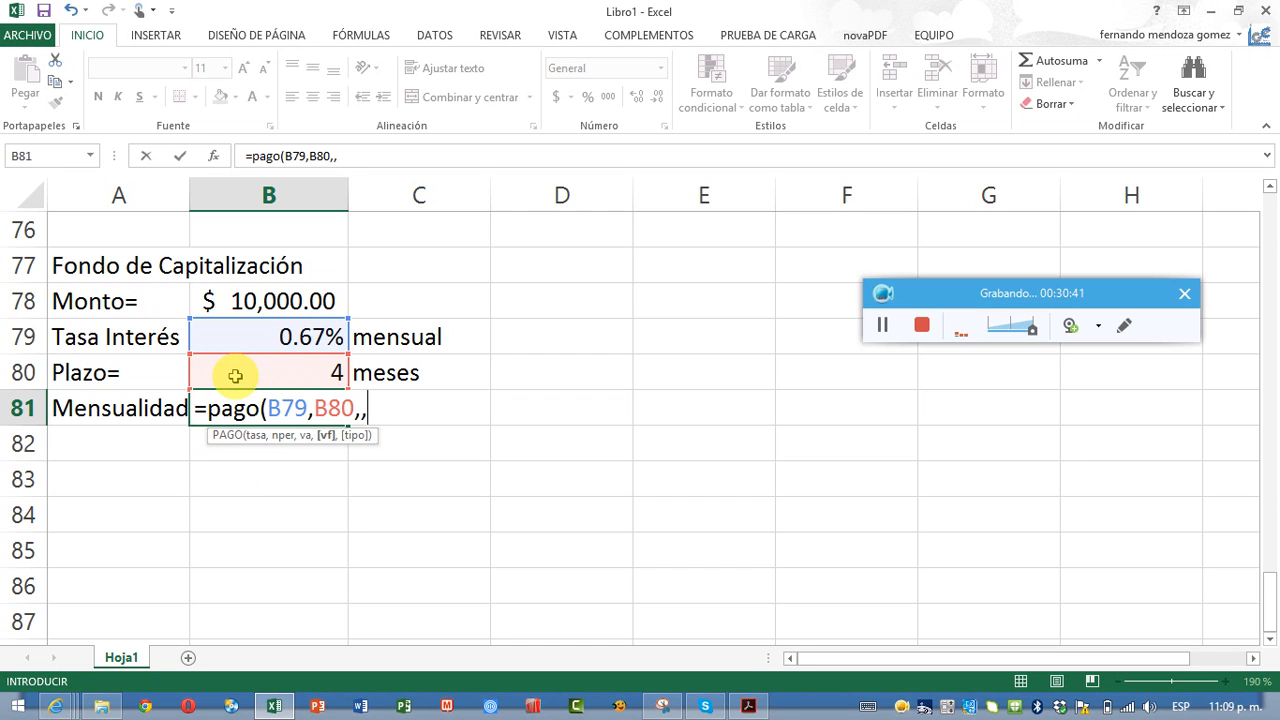
{"action": "left_click", "coordinate": [214, 302]}
{"action": "type", "text": ","}
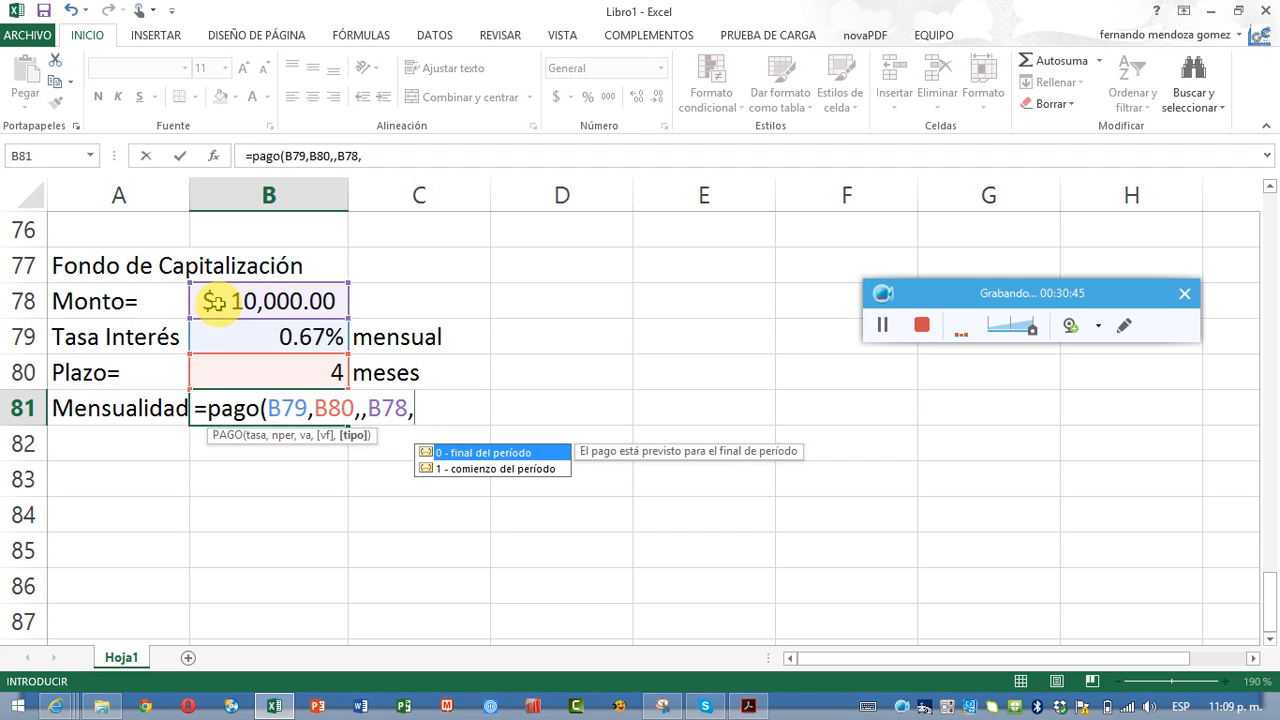
{"action": "type", "text": "0)"}
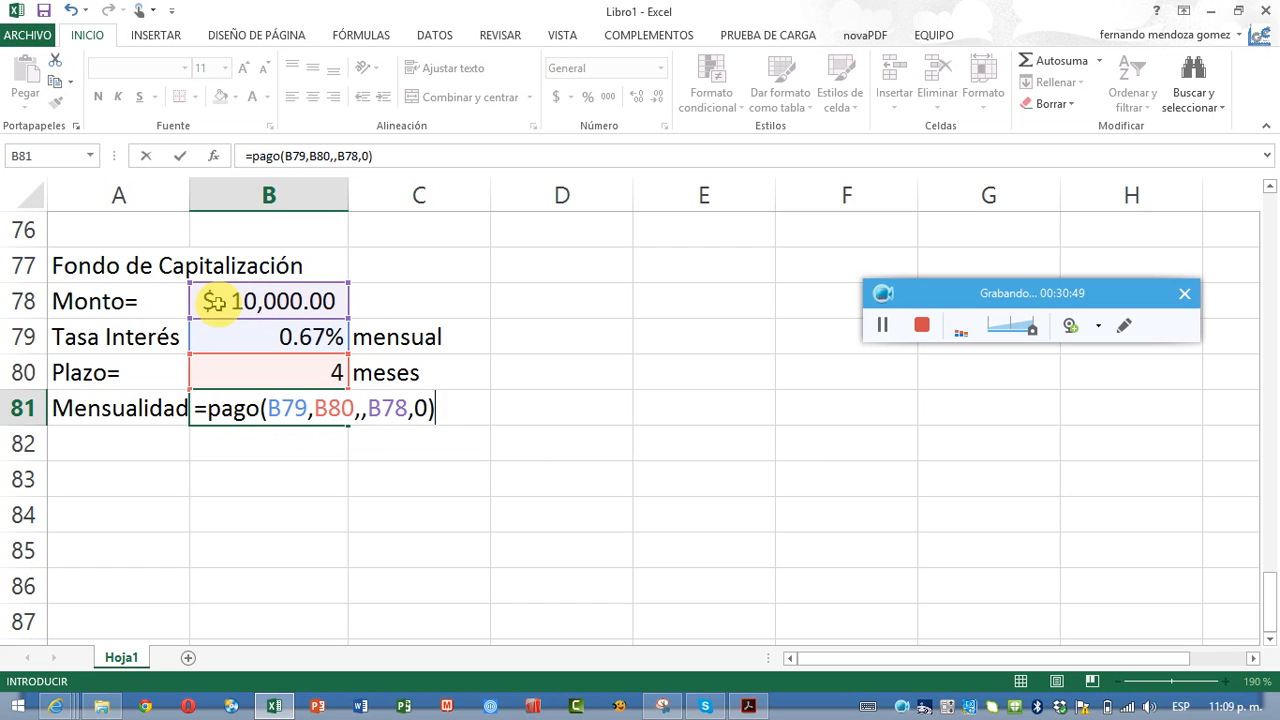
{"action": "key", "text": "Return"}
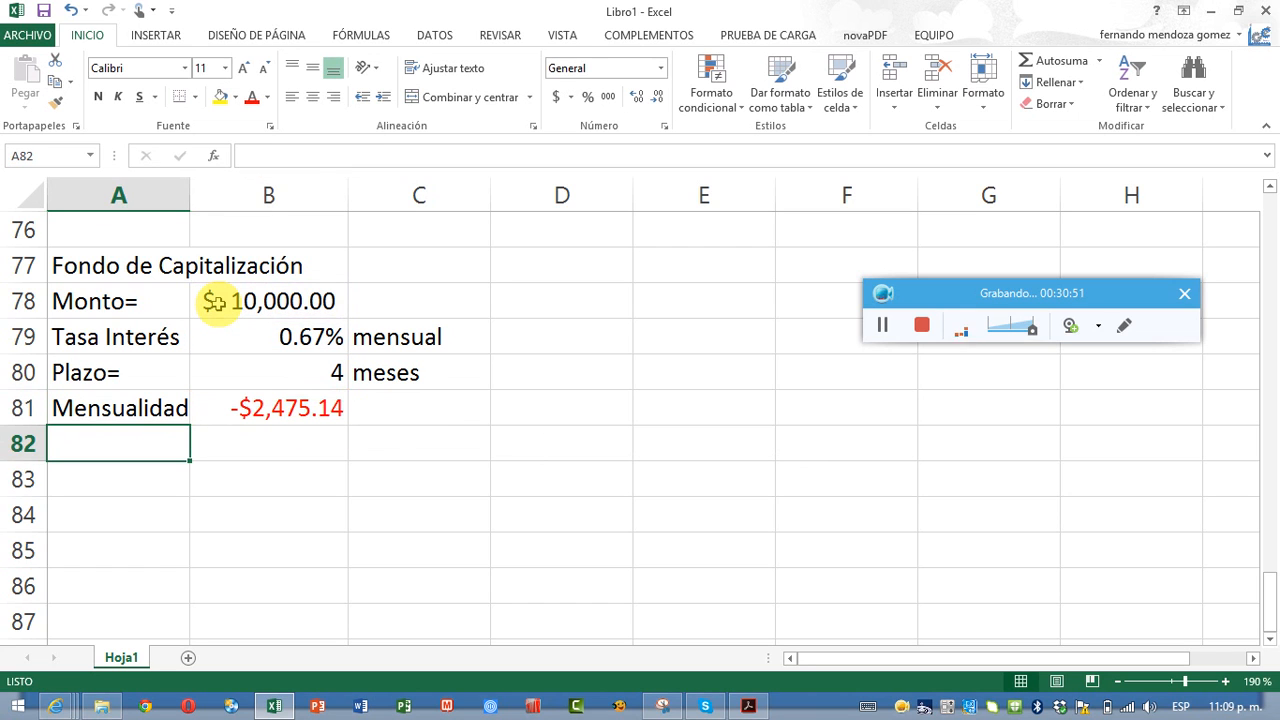
- Enter the column header "Mes" in A82 and the first month number 1 in A83
{"action": "key", "text": "Return"}
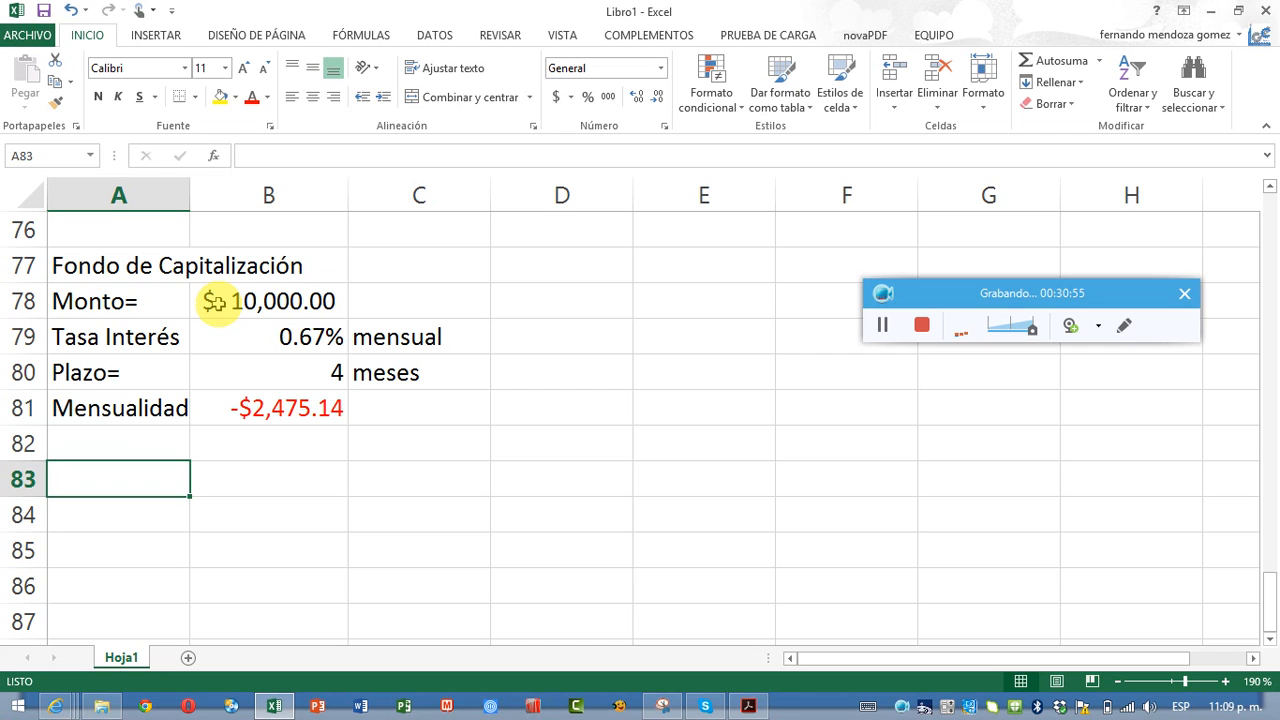
{"action": "key", "text": "Up"}
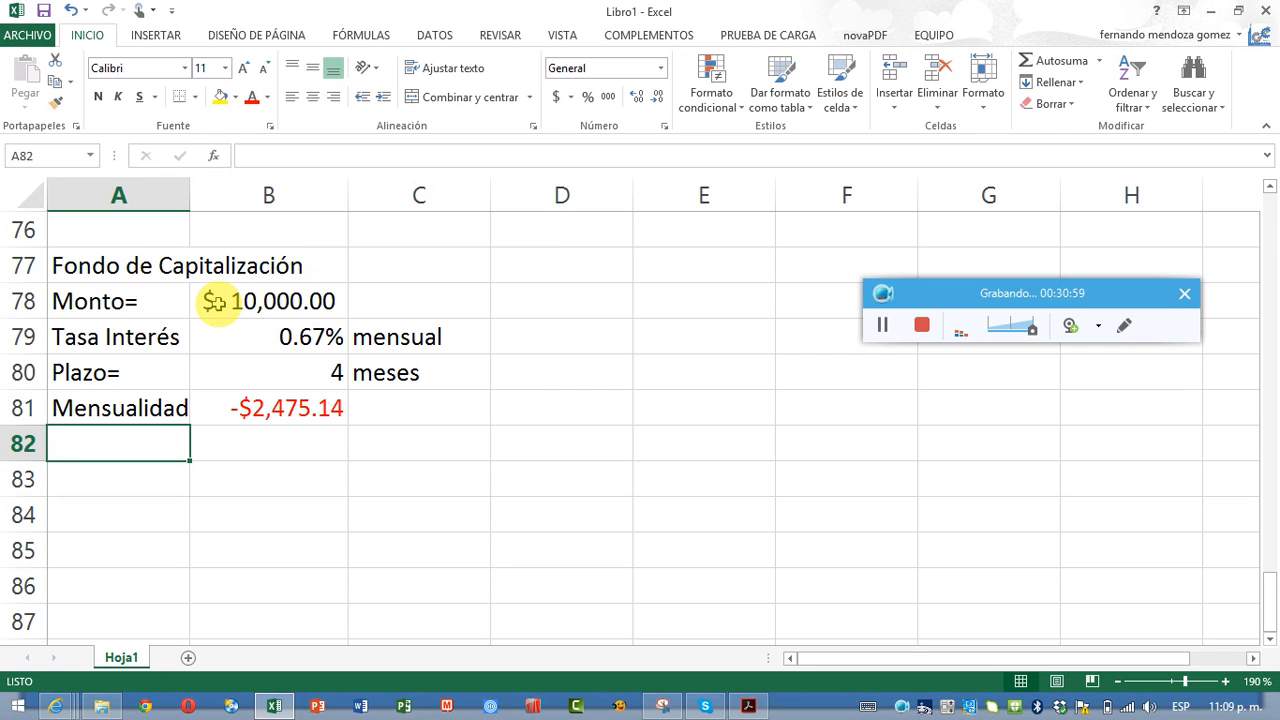
{"action": "type", "text": "Mes"}
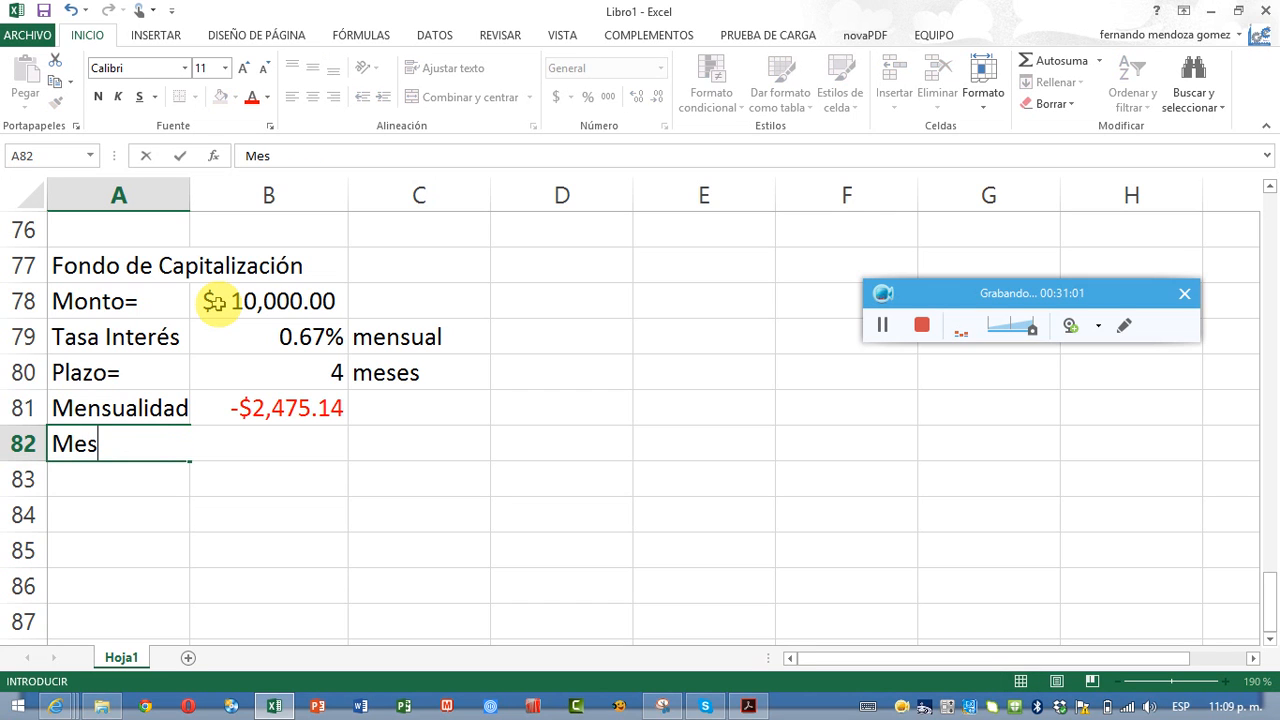
{"action": "key", "text": "Right"}
{"action": "key", "text": "Down"}
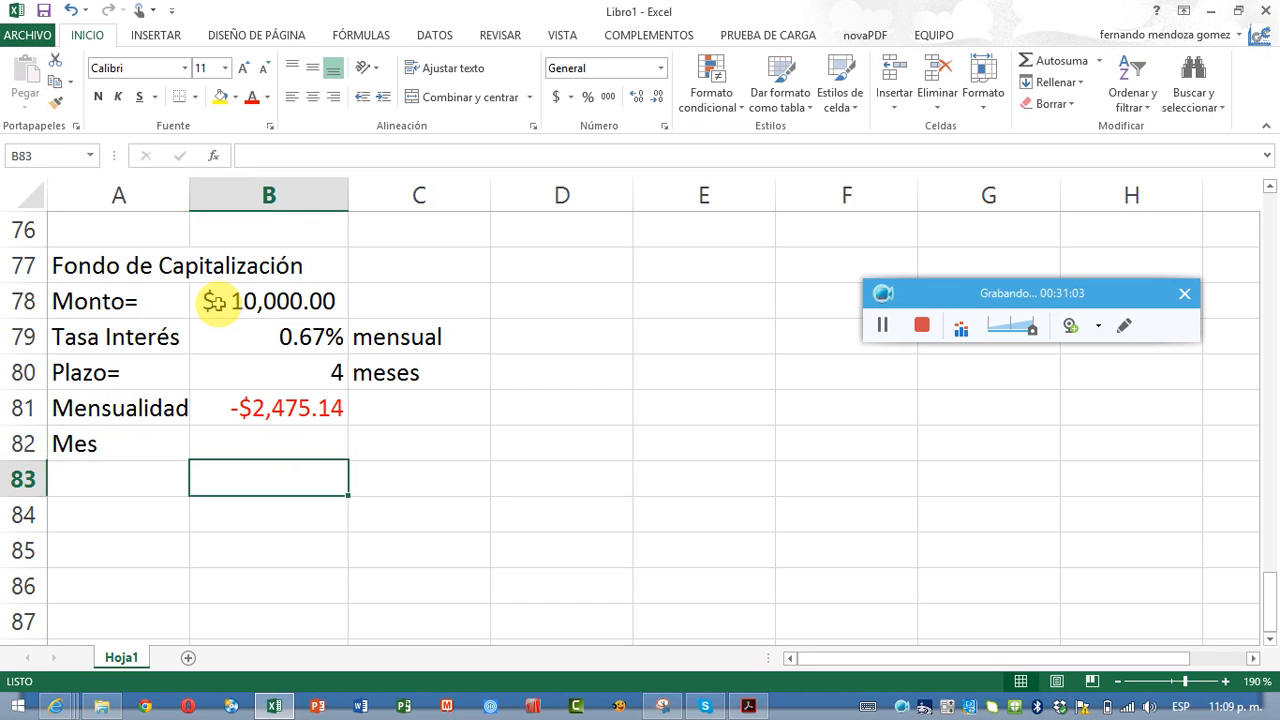
{"action": "key", "text": "Left"}
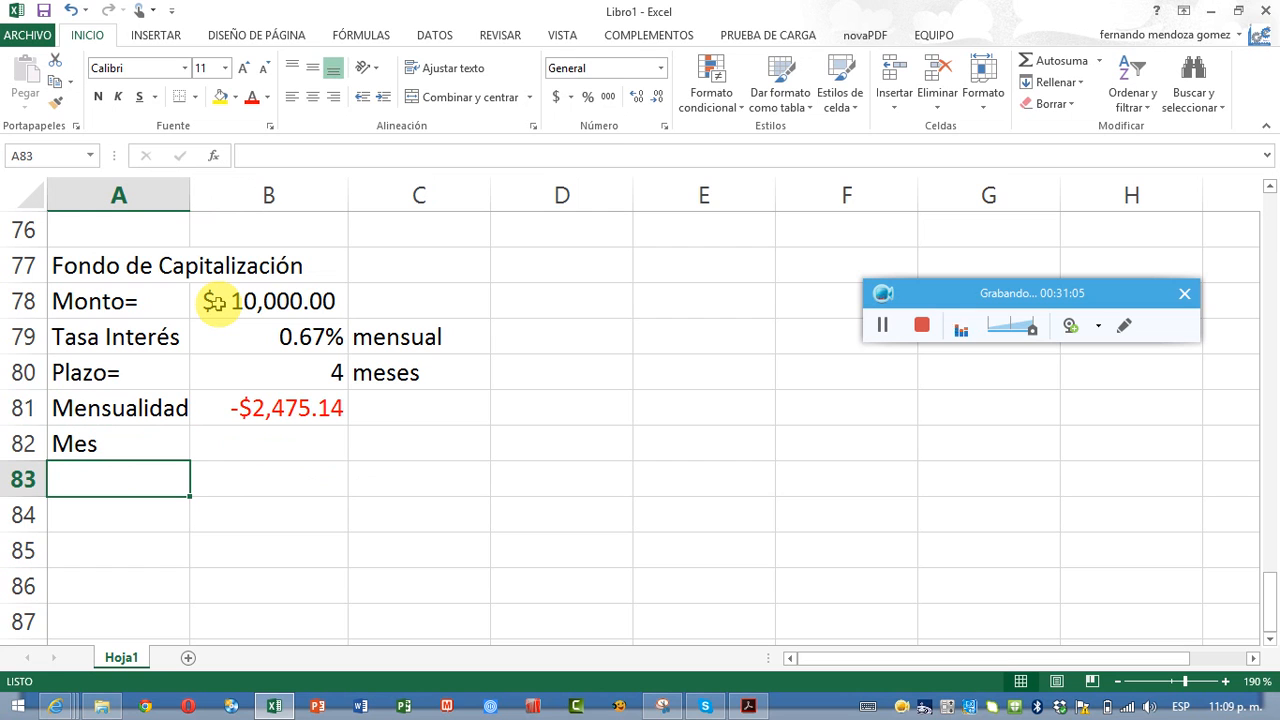
{"action": "type", "text": "1"}
{"action": "key", "text": "Return"}
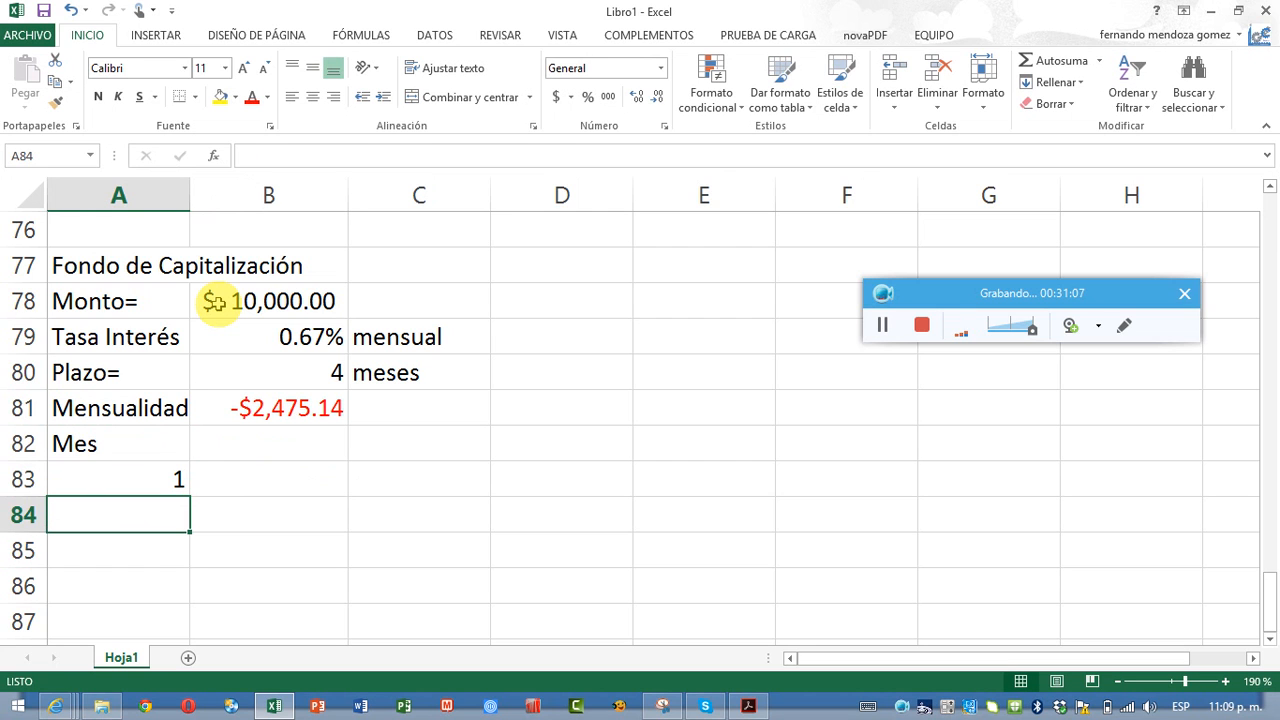
- Enter =A83+1 in A84 and copy the formula to A85:A86 to number the months up to 4
{"action": "type", "text": "="}
{"action": "key", "text": "Up"}
{"action": "type", "text": "+"}
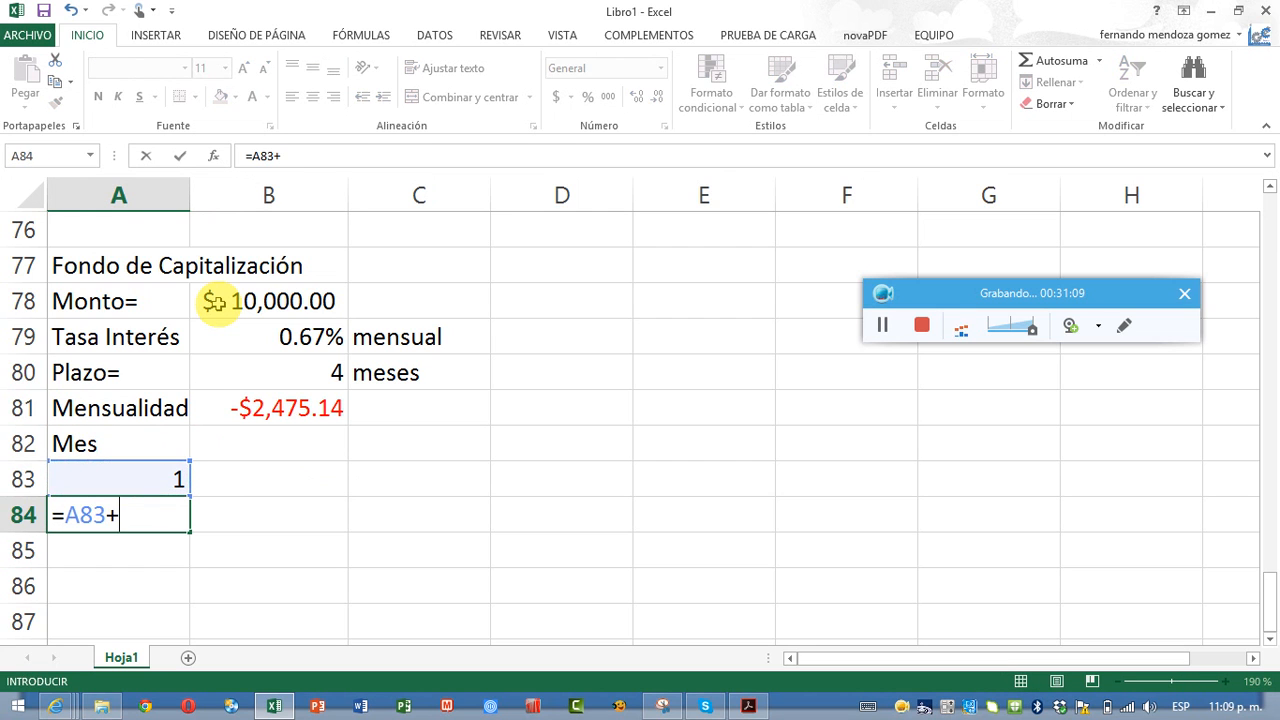
{"action": "type", "text": "1"}
{"action": "key", "text": "Return"}
{"action": "key", "text": "Up"}
{"action": "key", "text": "ctrl+c"}
{"action": "key", "text": "Down"}
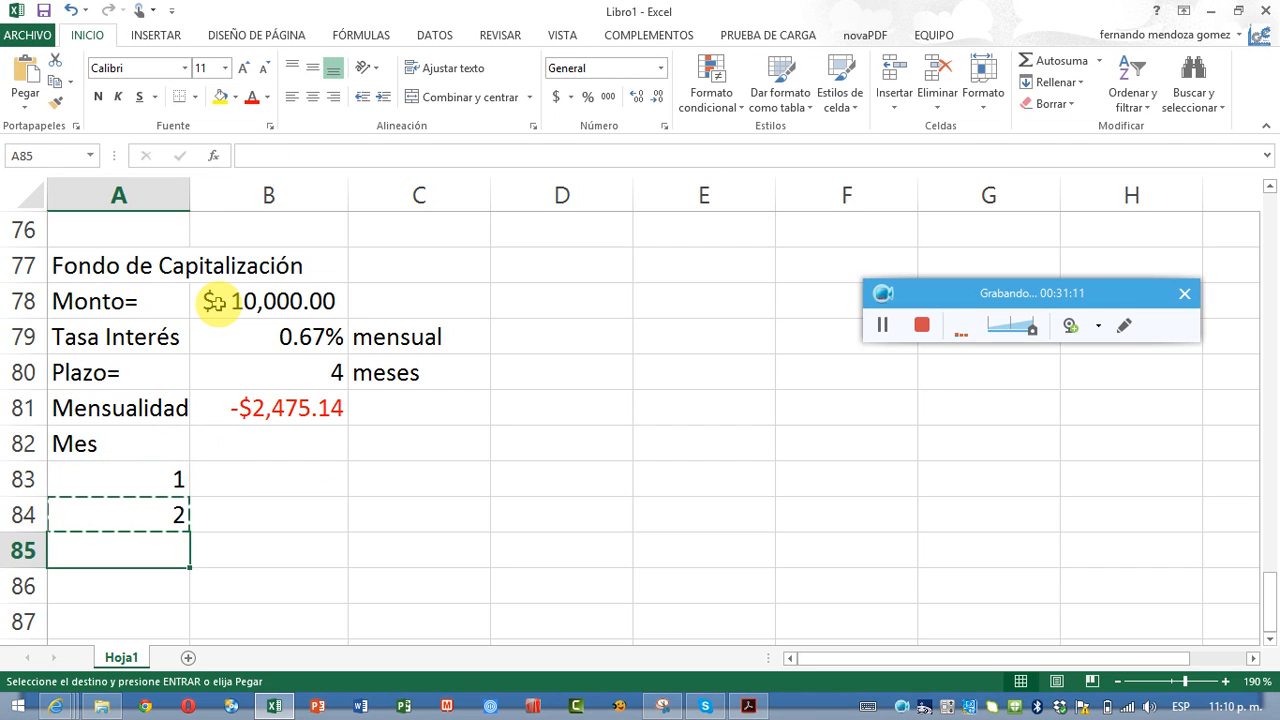
{"action": "key", "text": "shift+Down"}
{"action": "key", "text": "Return"}
- Enter the column header "Ahorro inicial" in B82 and the starting savings value 0 for month 1 in B83
{"action": "key", "text": "Up"}
{"action": "key", "text": "Up"}
{"action": "key", "text": "Up"}
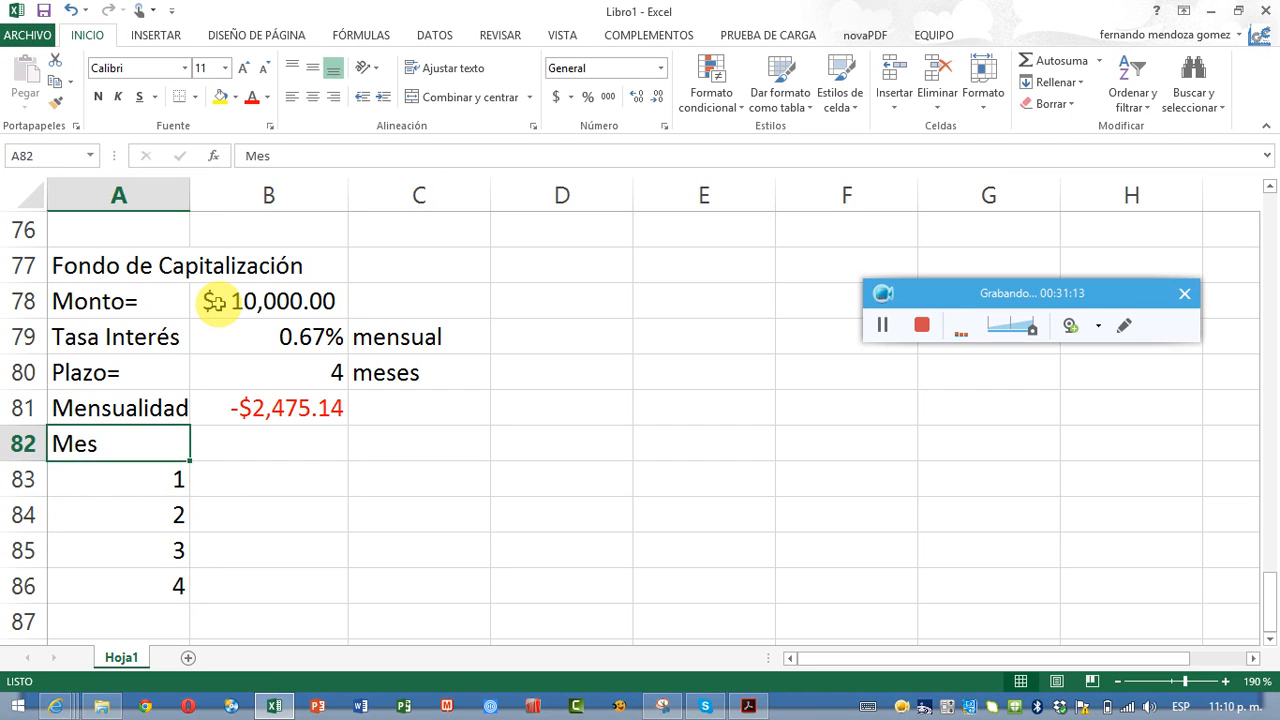
{"action": "key", "text": "Right"}
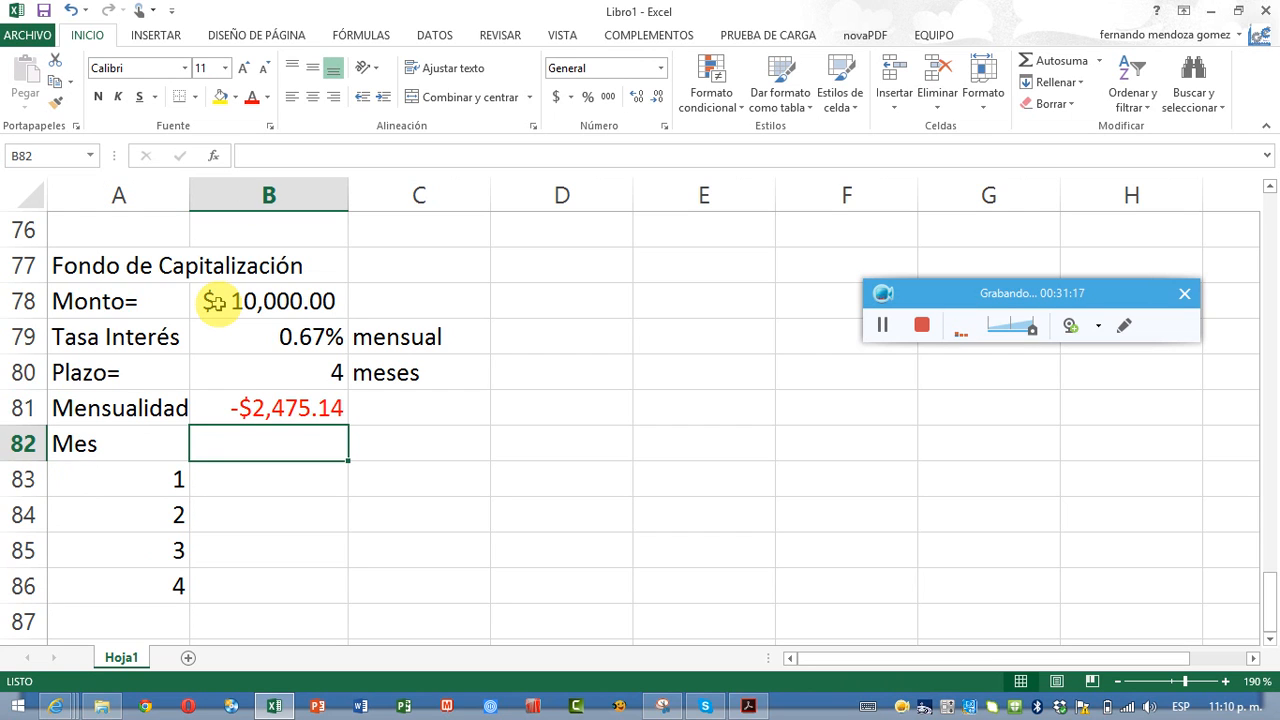
{"action": "type", "text": "A"}
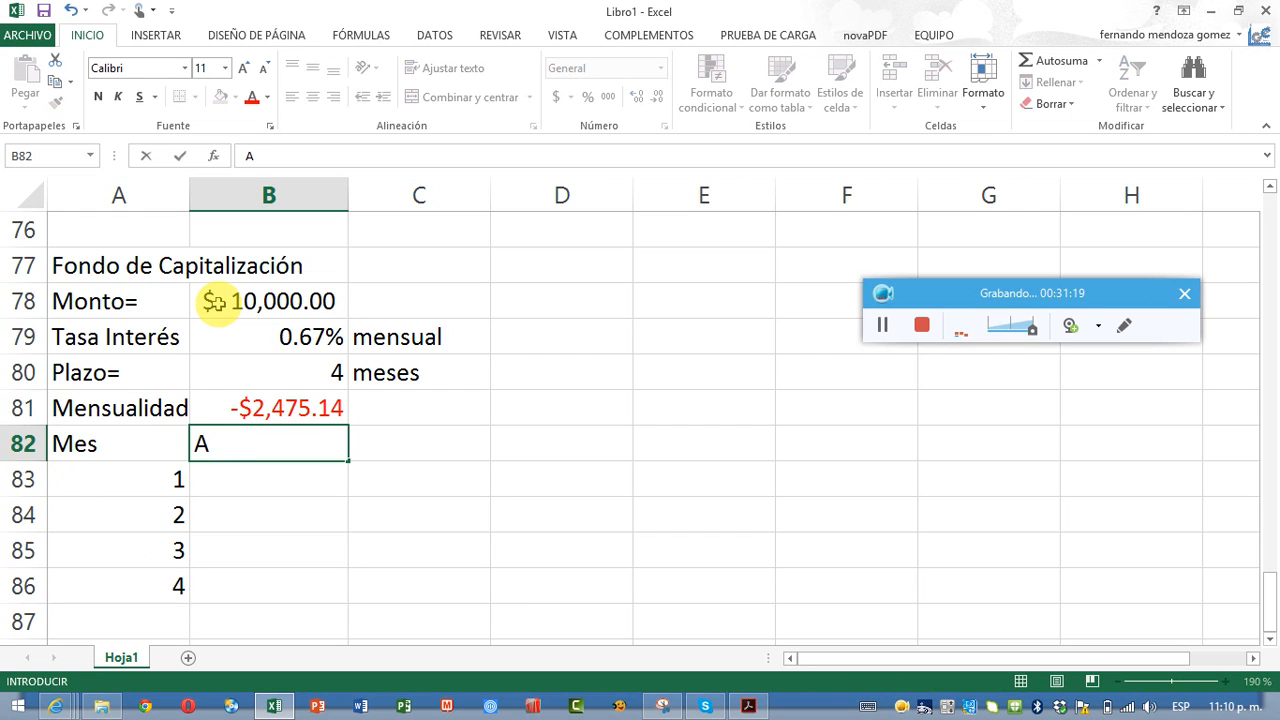
{"action": "type", "text": "horro "}
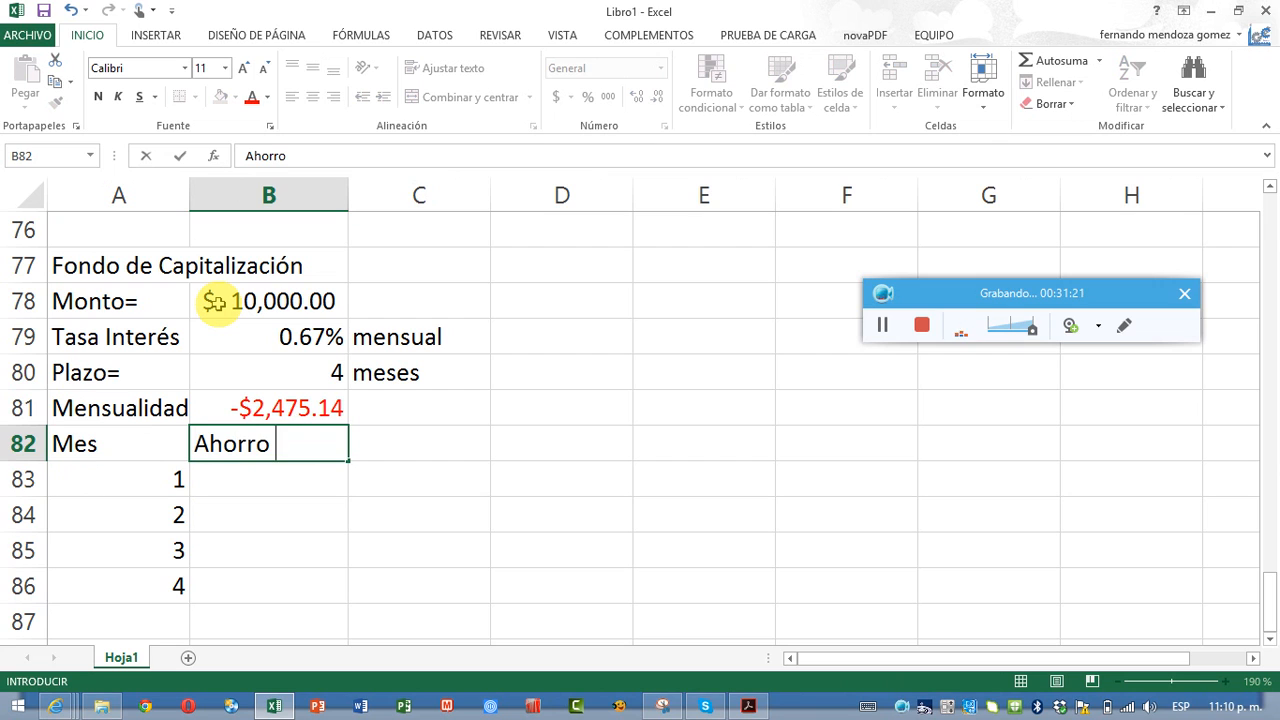
{"action": "type", "text": "inicial"}
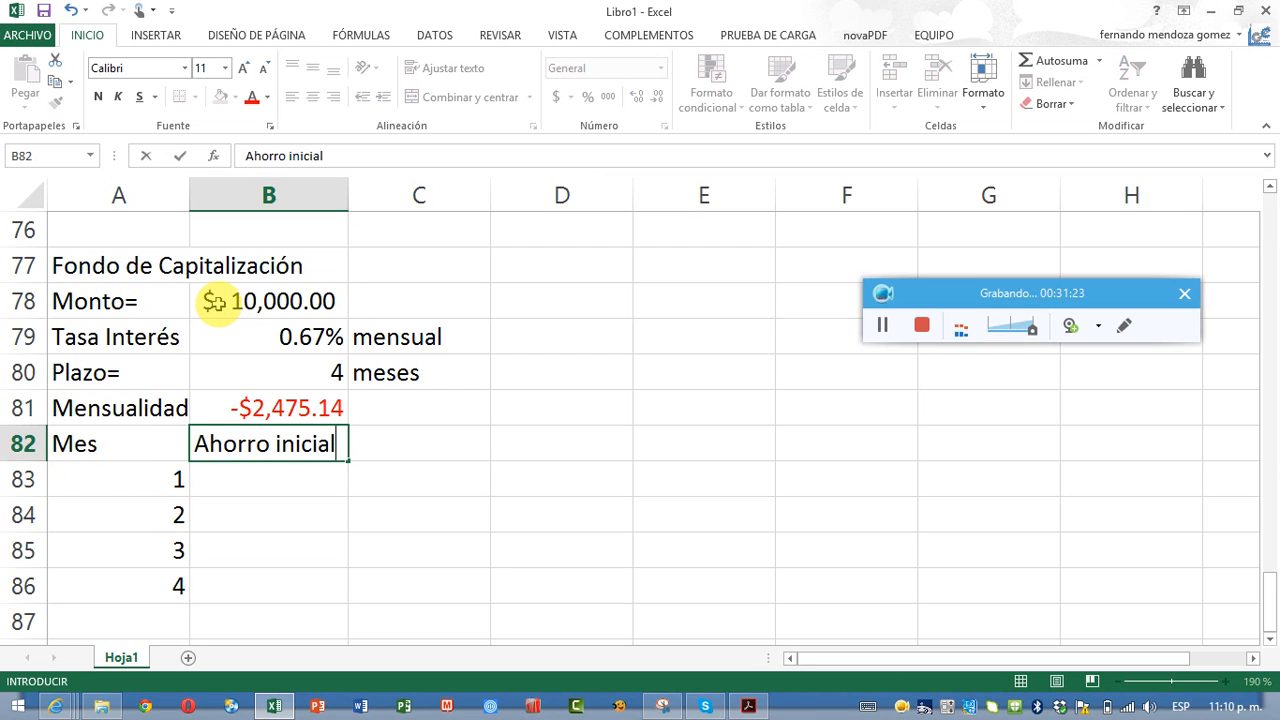
{"action": "key", "text": "Return"}
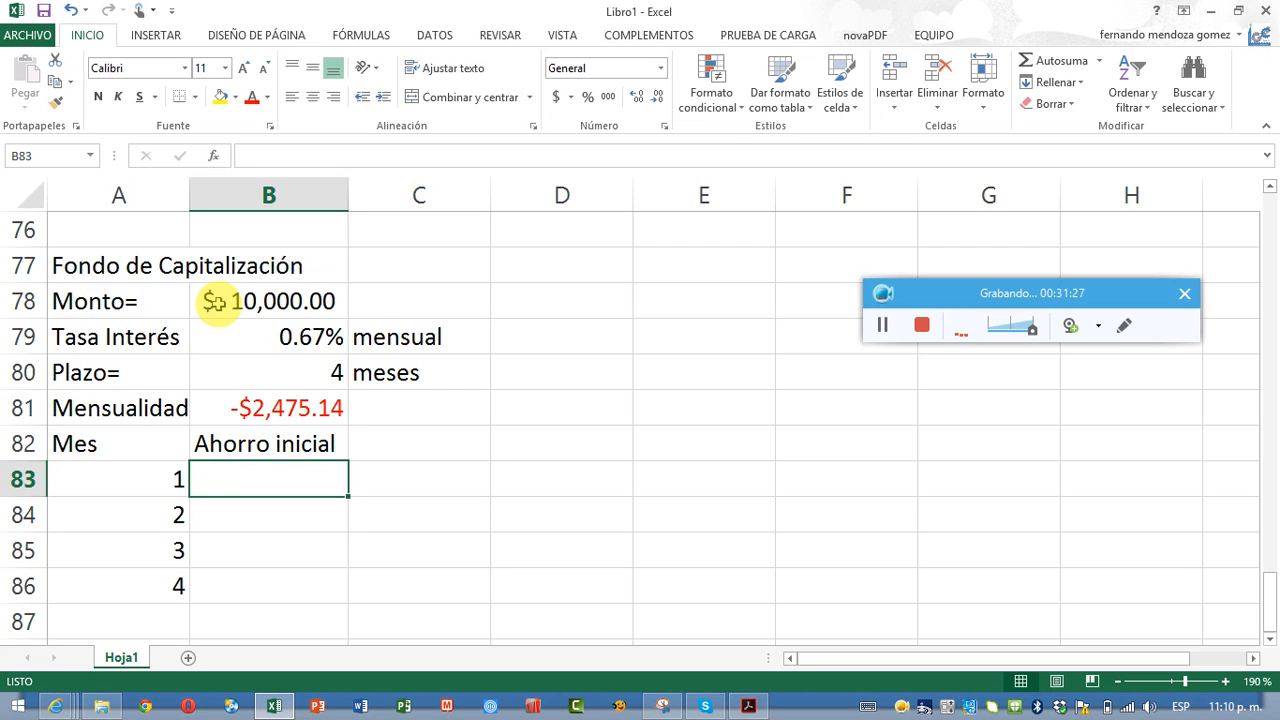
{"action": "type", "text": "0"}
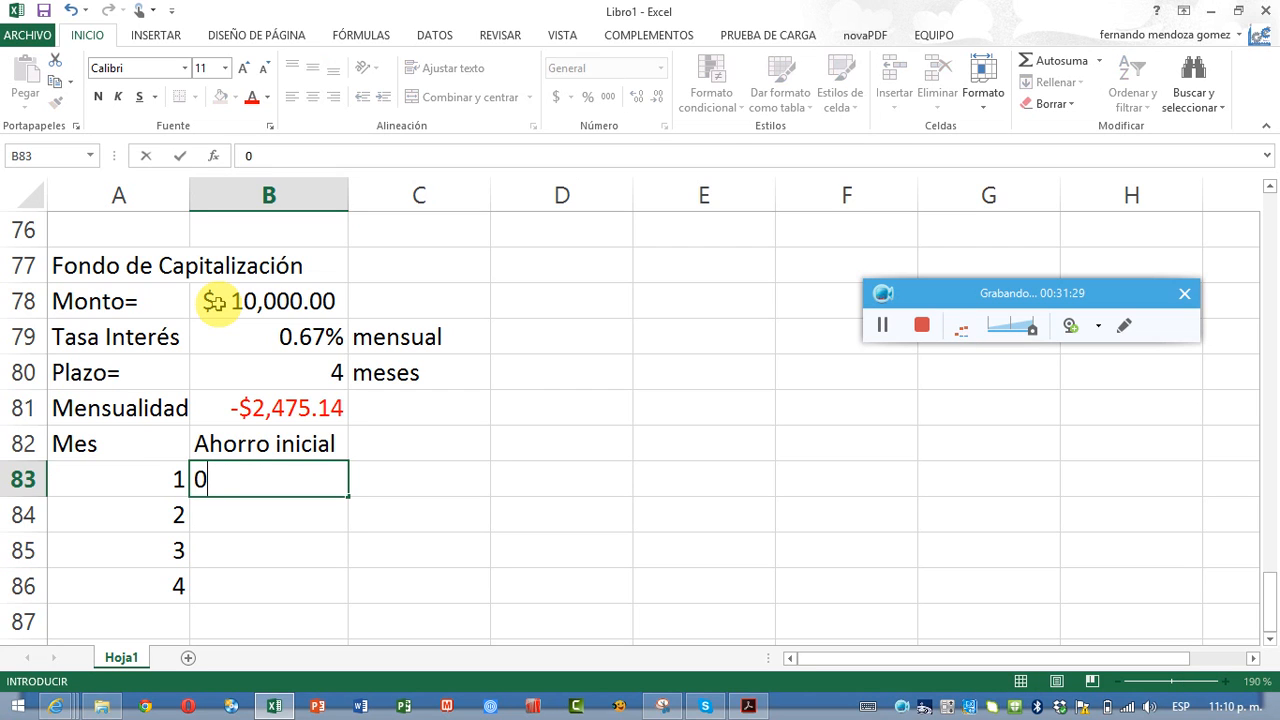
{"action": "key", "text": "Tab"}
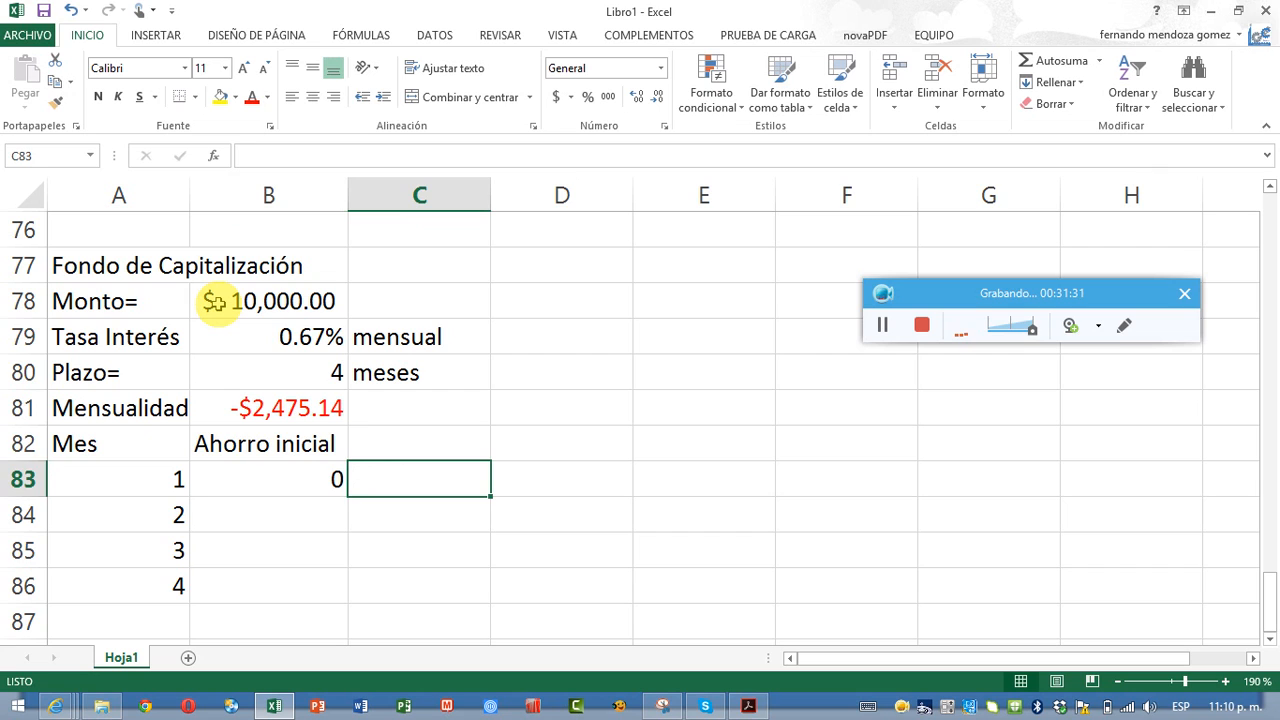
- Add the header "Mensualidad" in C82 and enter =-$B$81 in C83 to bring in the monthly deposit as a positive amount
{"action": "key", "text": "Up"}
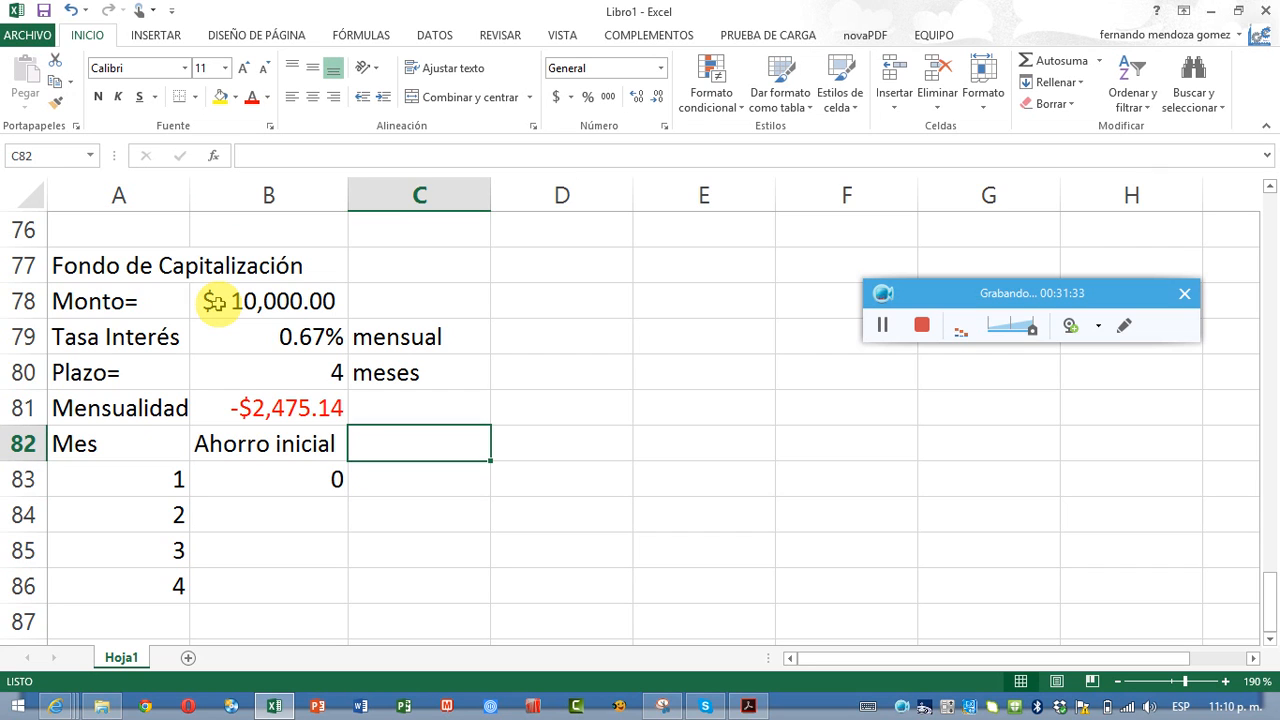
{"action": "type", "text": "Mensualidad"}
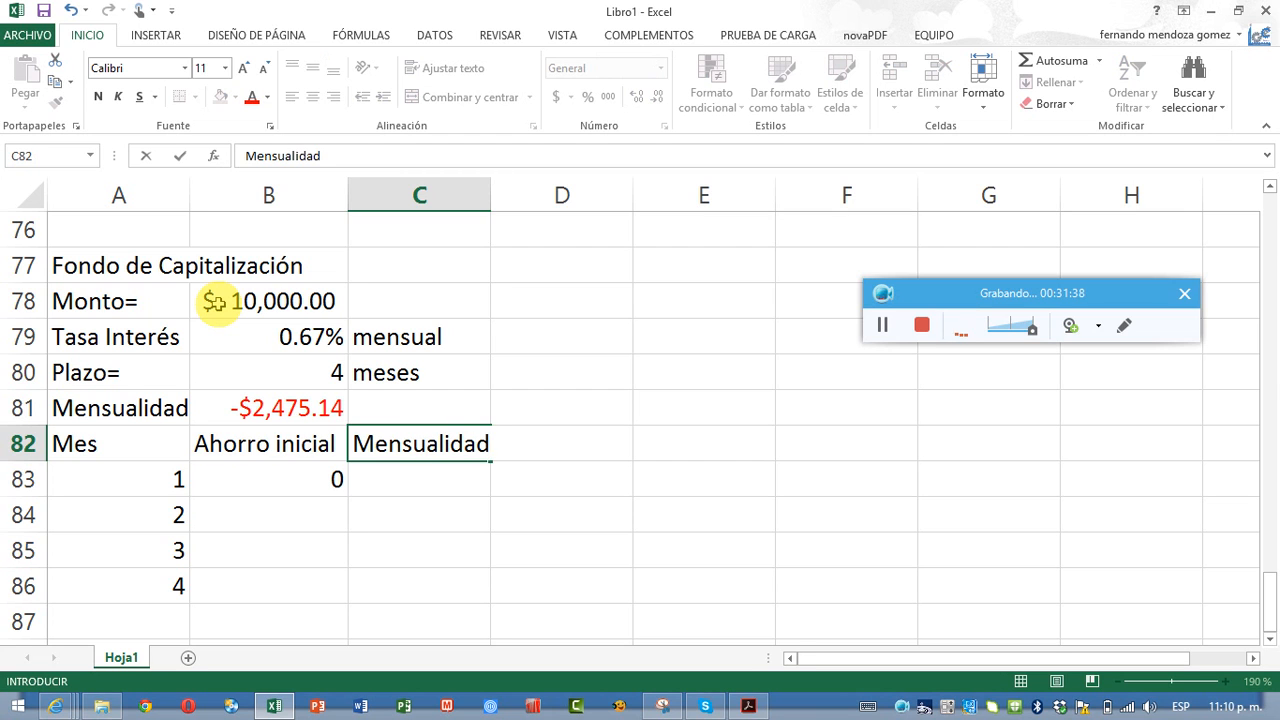
{"action": "key", "text": "Return"}
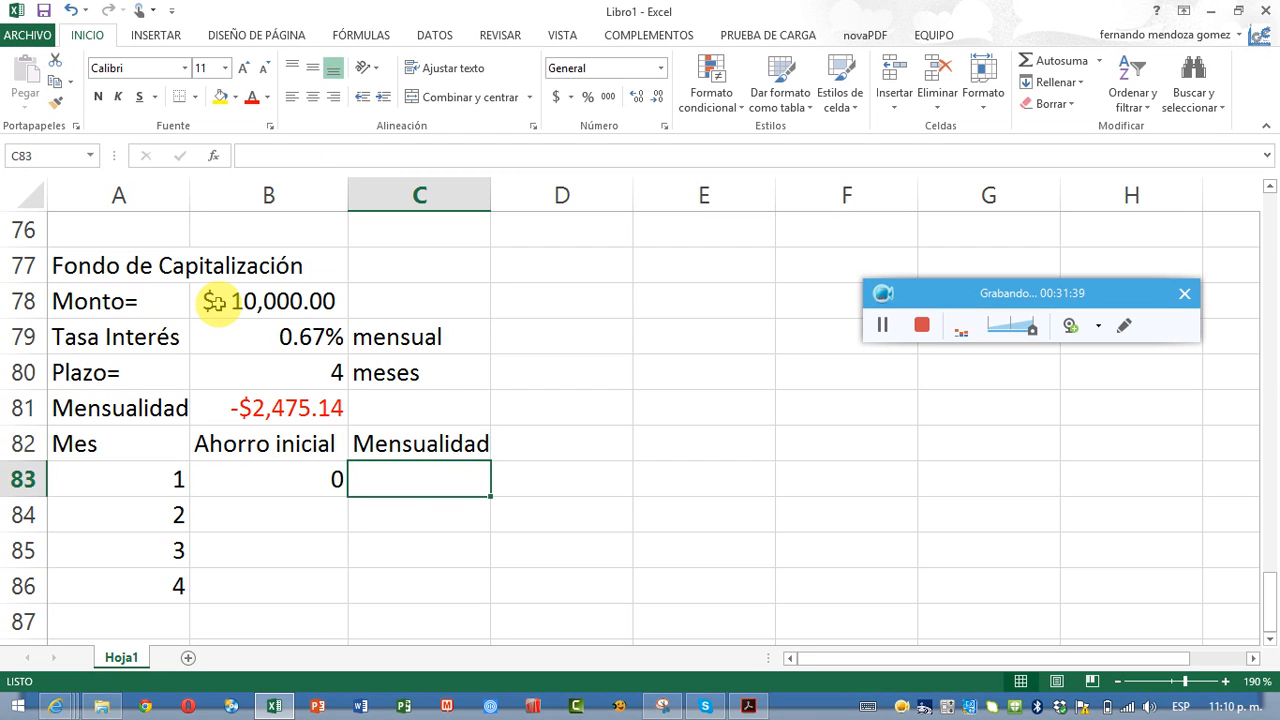
{"action": "type", "text": "="}
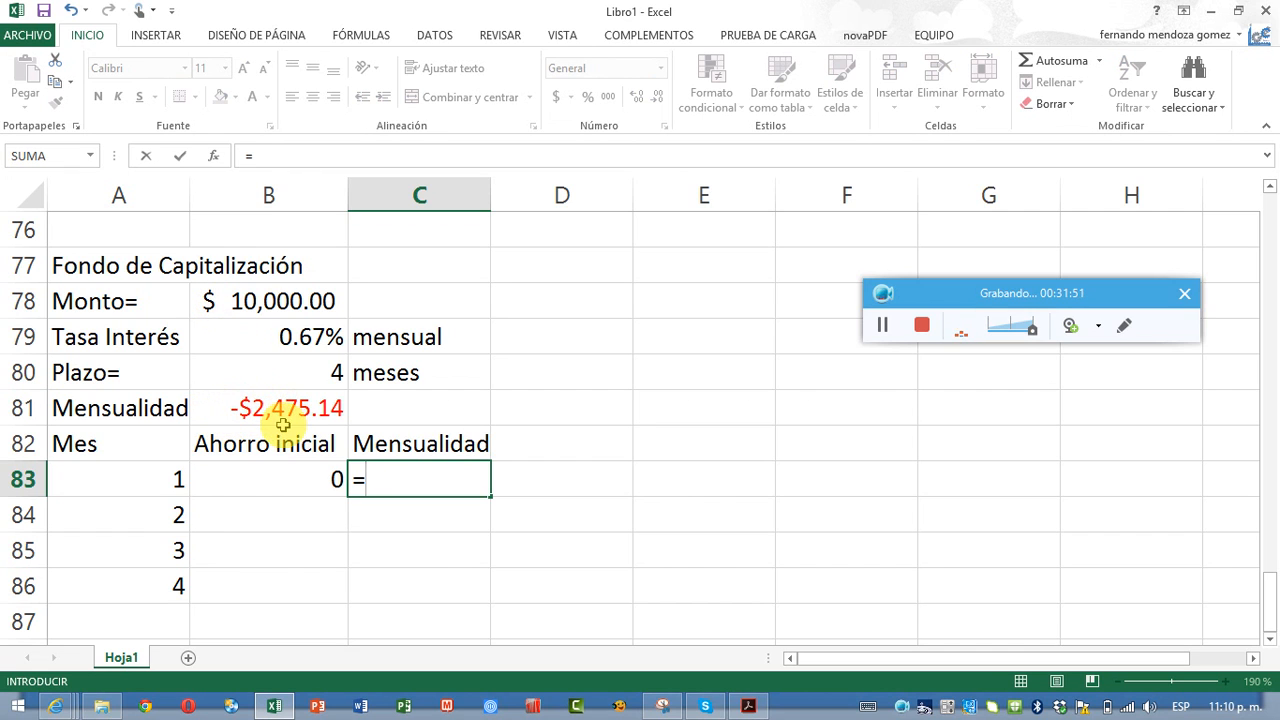
{"action": "type", "text": "-"}
{"action": "left_click", "coordinate": [228, 409]}
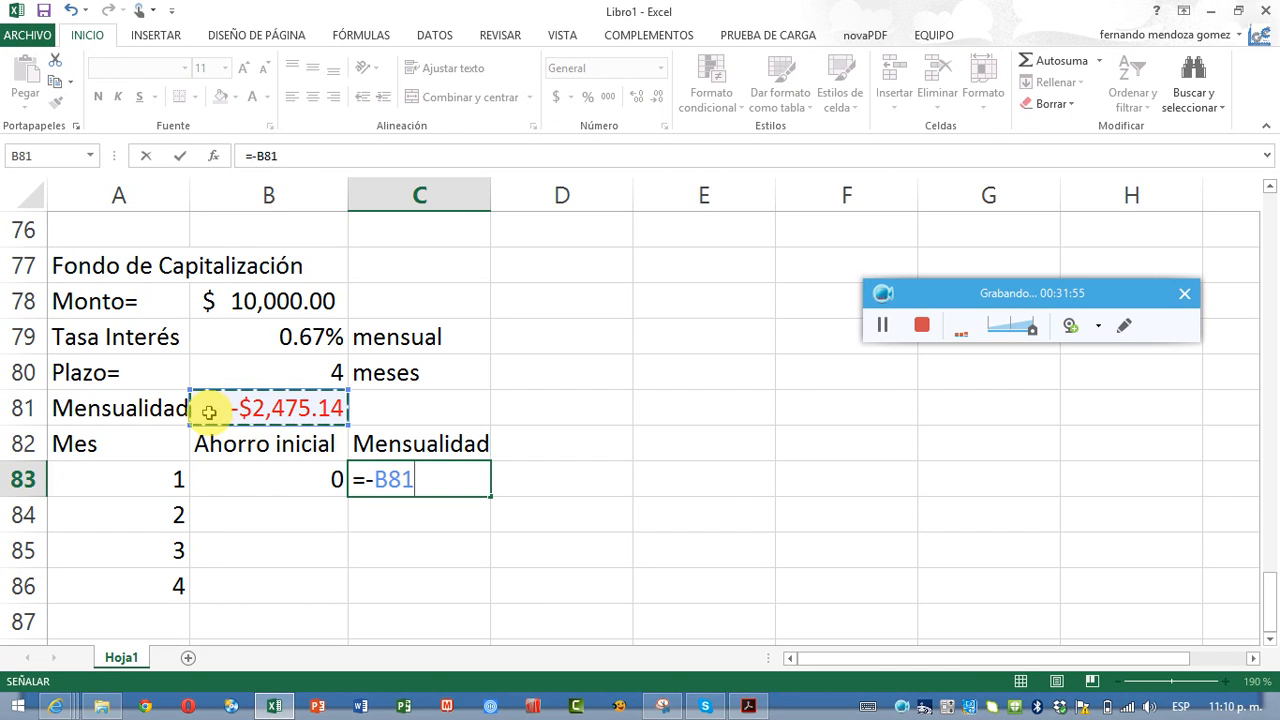
{"action": "key", "text": "F4"}
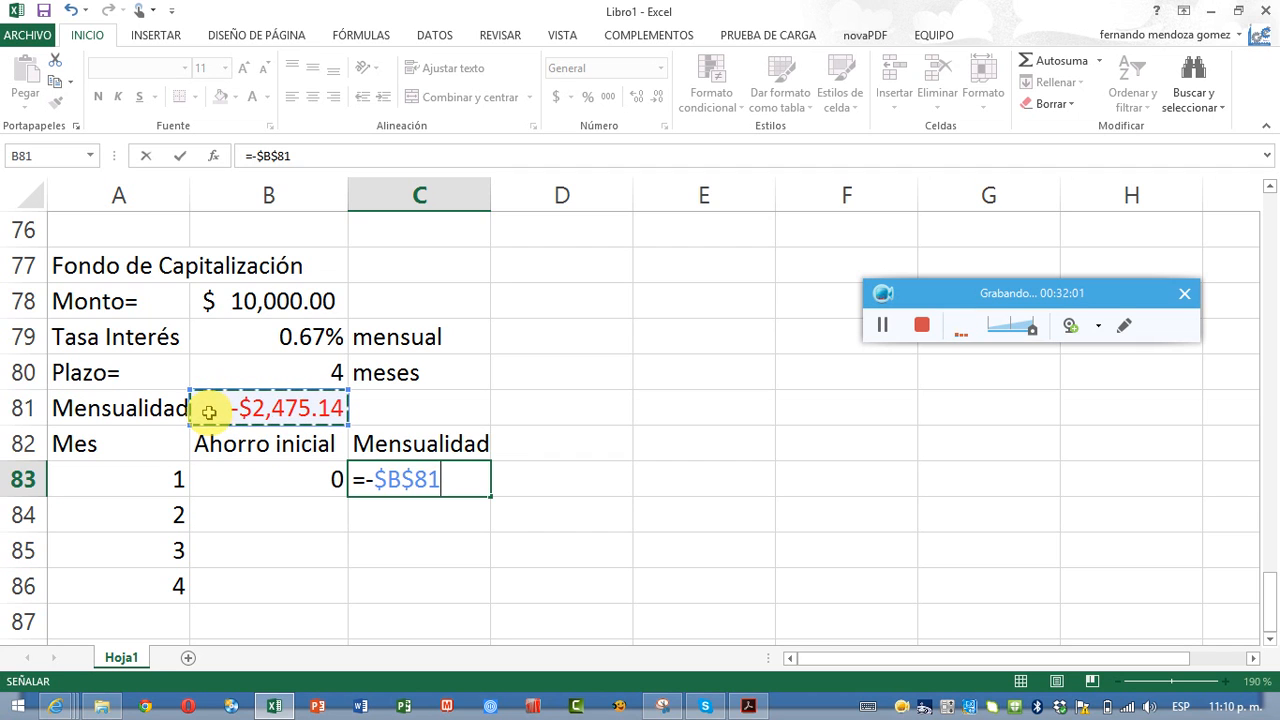
{"action": "key", "text": "Tab"}
- Enter the column header "Interés" in D82, beside the Mensualidad header
{"action": "key", "text": "Up"}
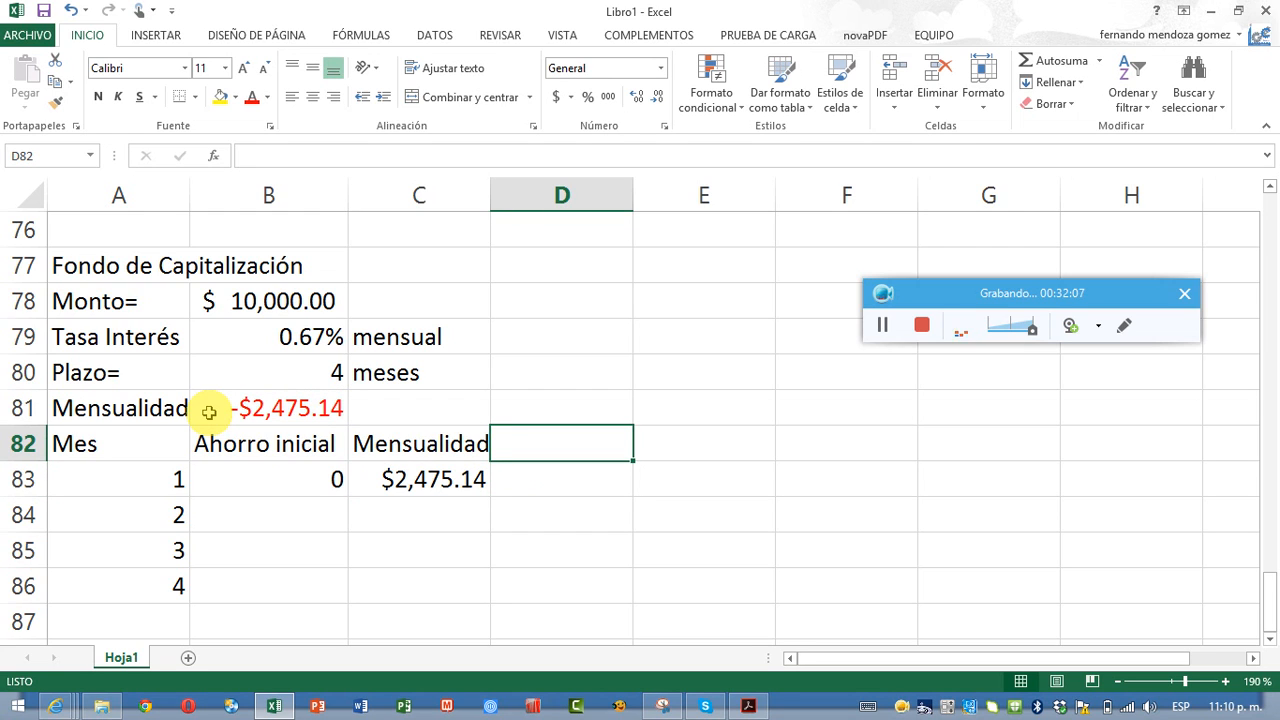
{"action": "type", "text": "Intewr"}
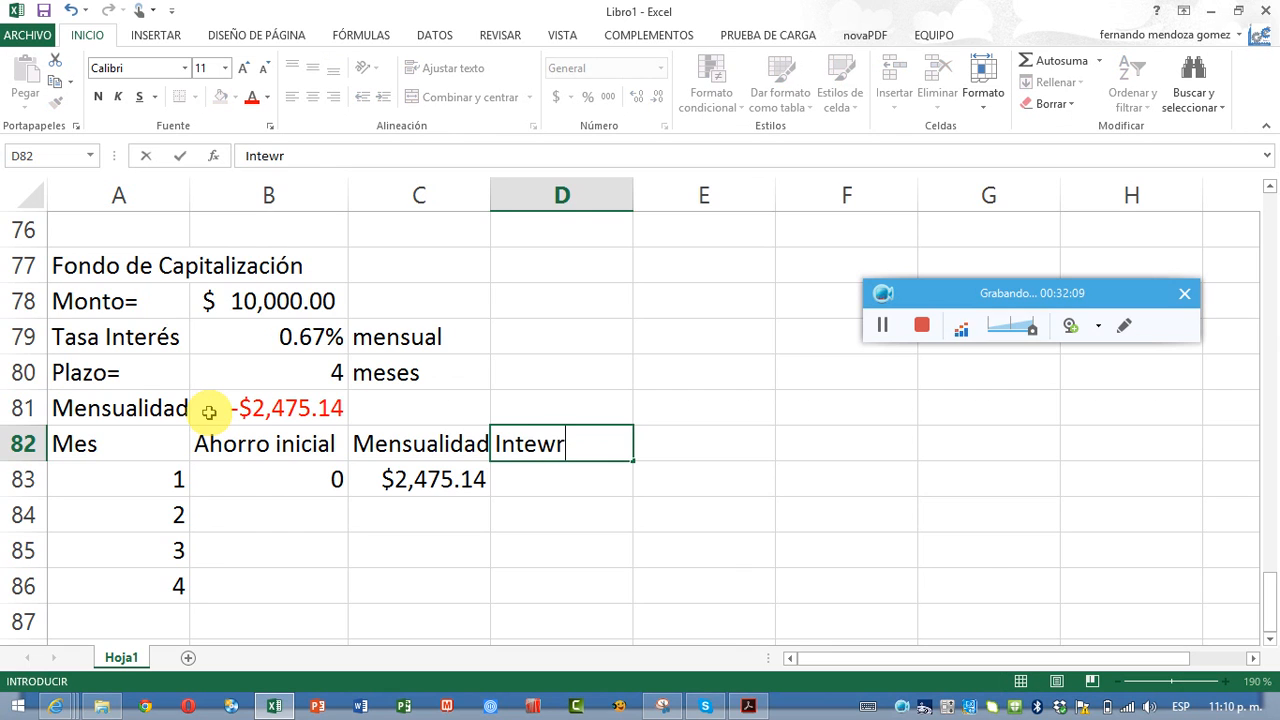
{"action": "key", "text": "BackSpace"}
{"action": "key", "text": "BackSpace"}
{"action": "type", "text": "rés"}
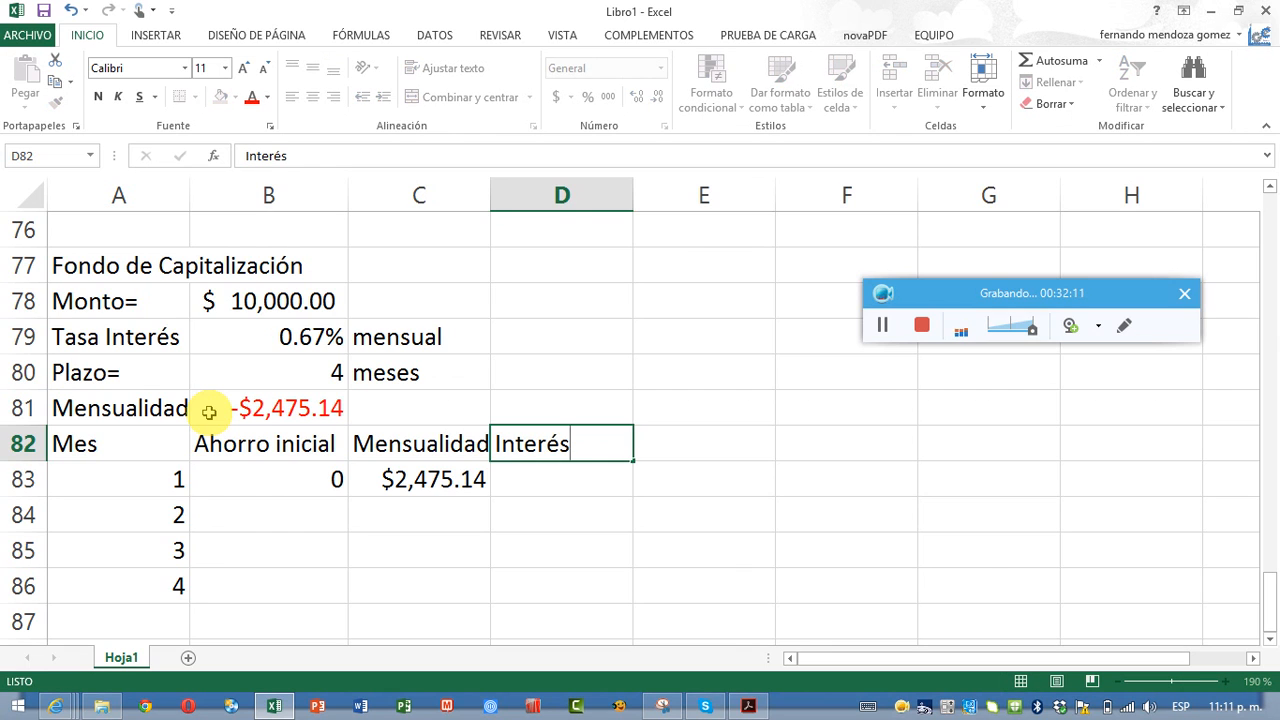
{"action": "key", "text": "Return"}
- Calculate the first month's interest in D83 with the formula =B83*$B$79, keeping the rate reference absolute
{"action": "type", "text": "="}
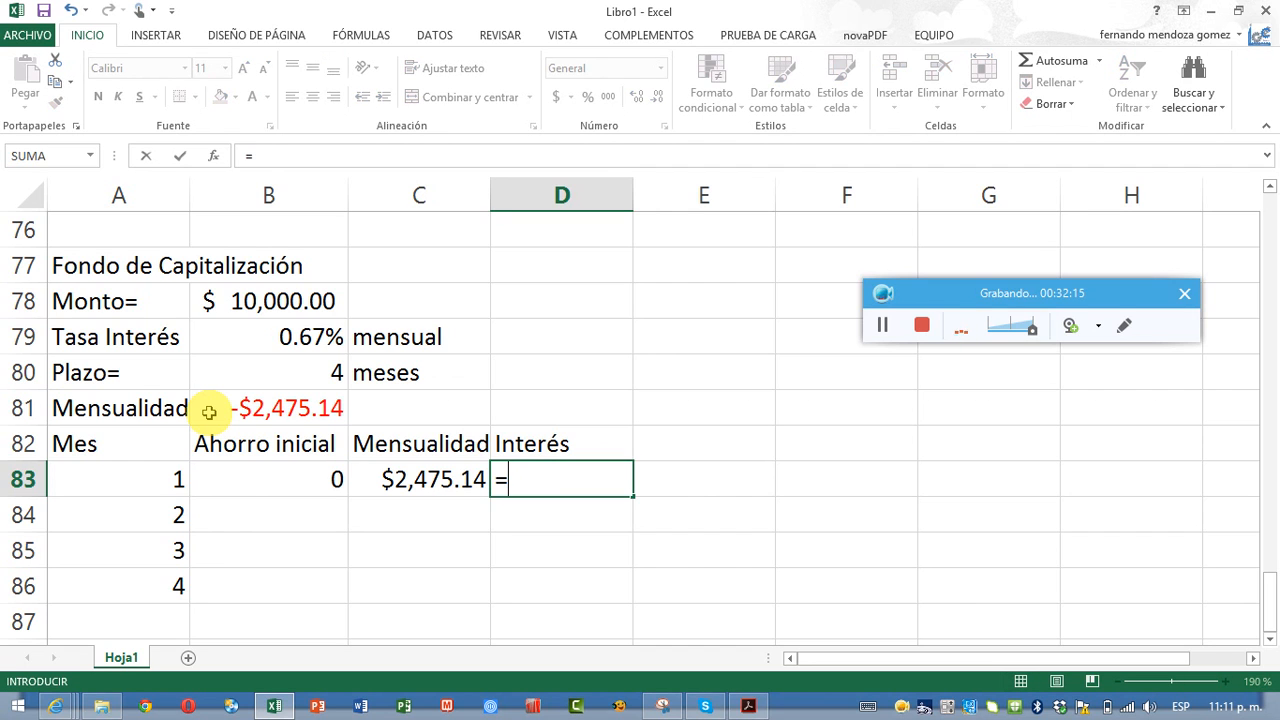
{"action": "key", "text": "Left"}
{"action": "key", "text": "Left"}
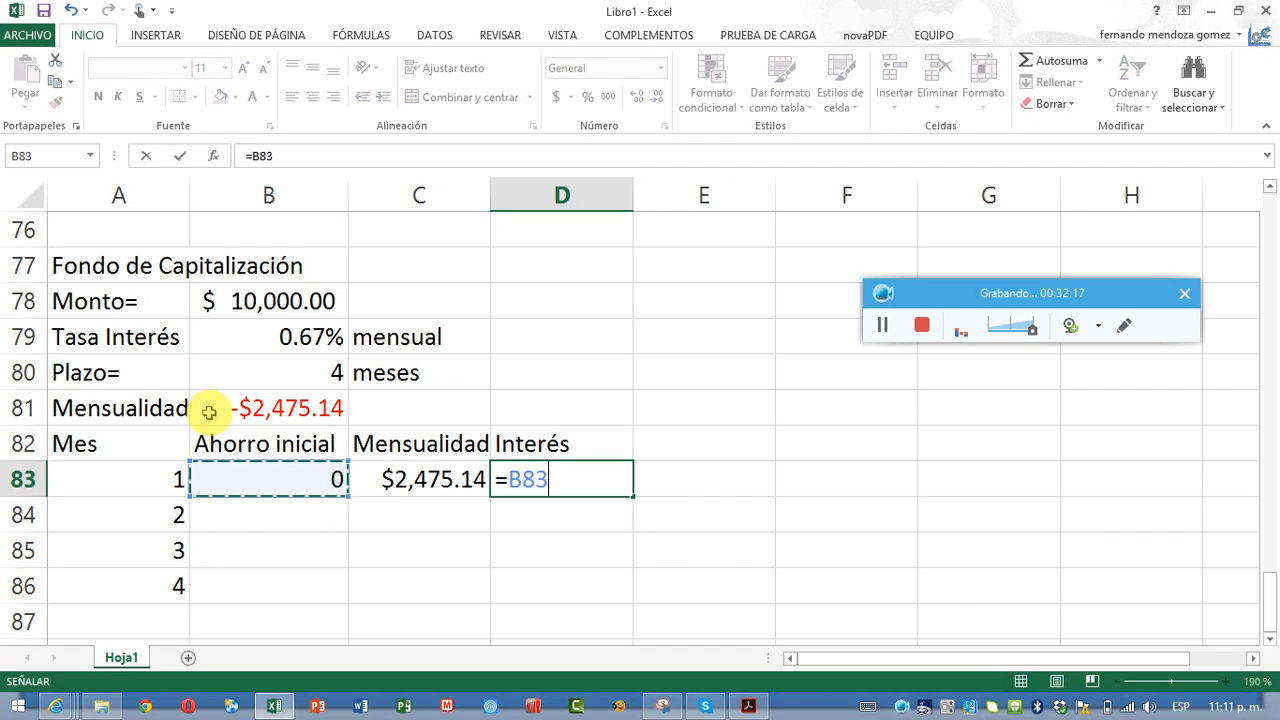
{"action": "type", "text": "*"}
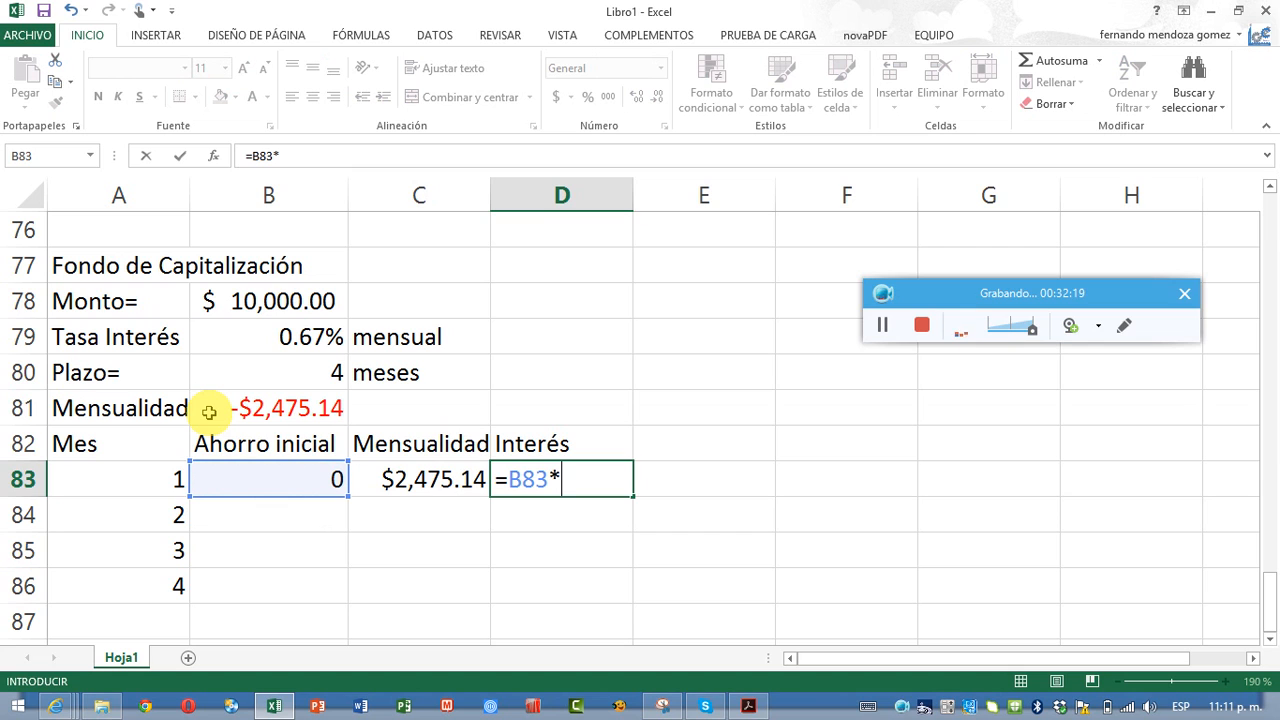
{"action": "left_click", "coordinate": [218, 345]}
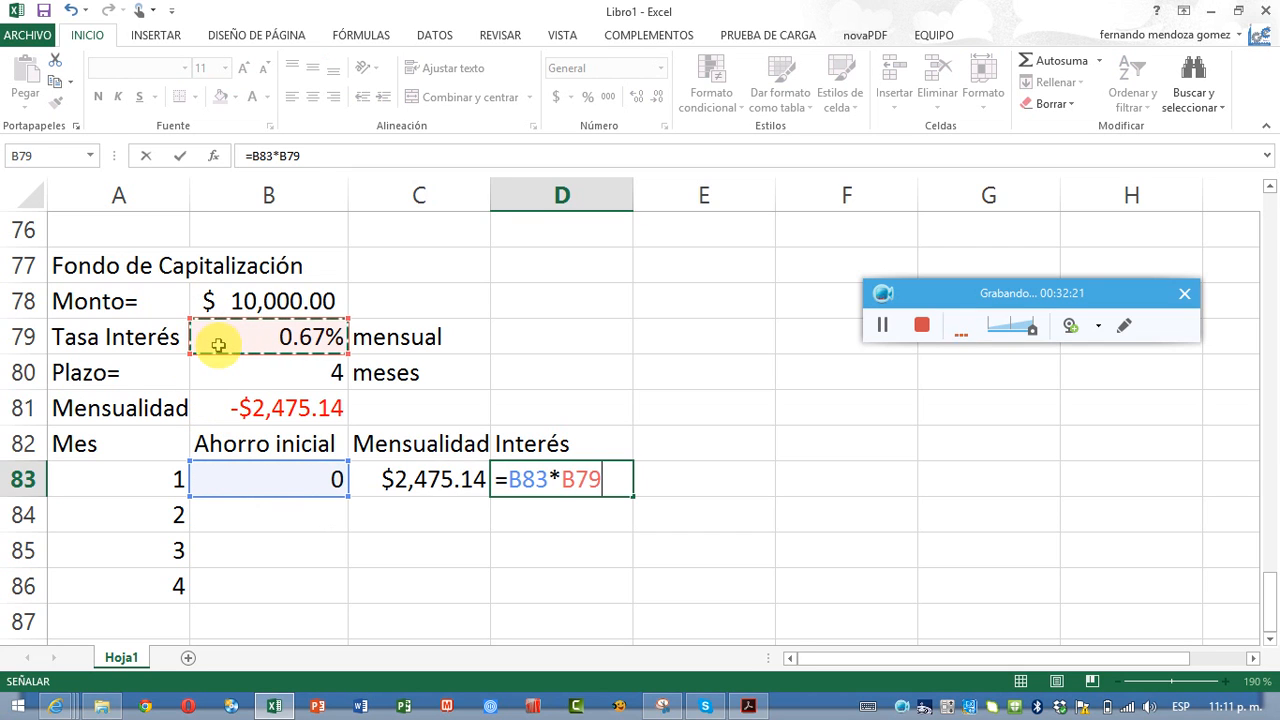
{"action": "key", "text": "F4"}
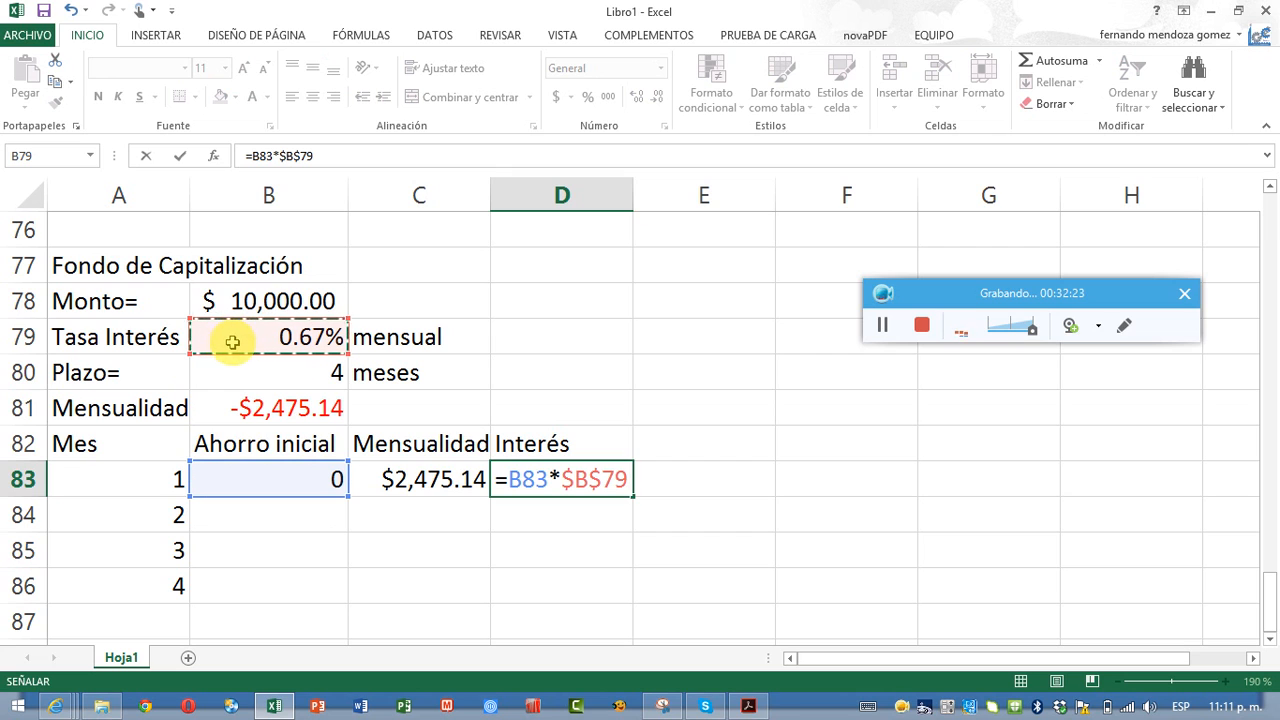
{"action": "key", "text": "Tab"}
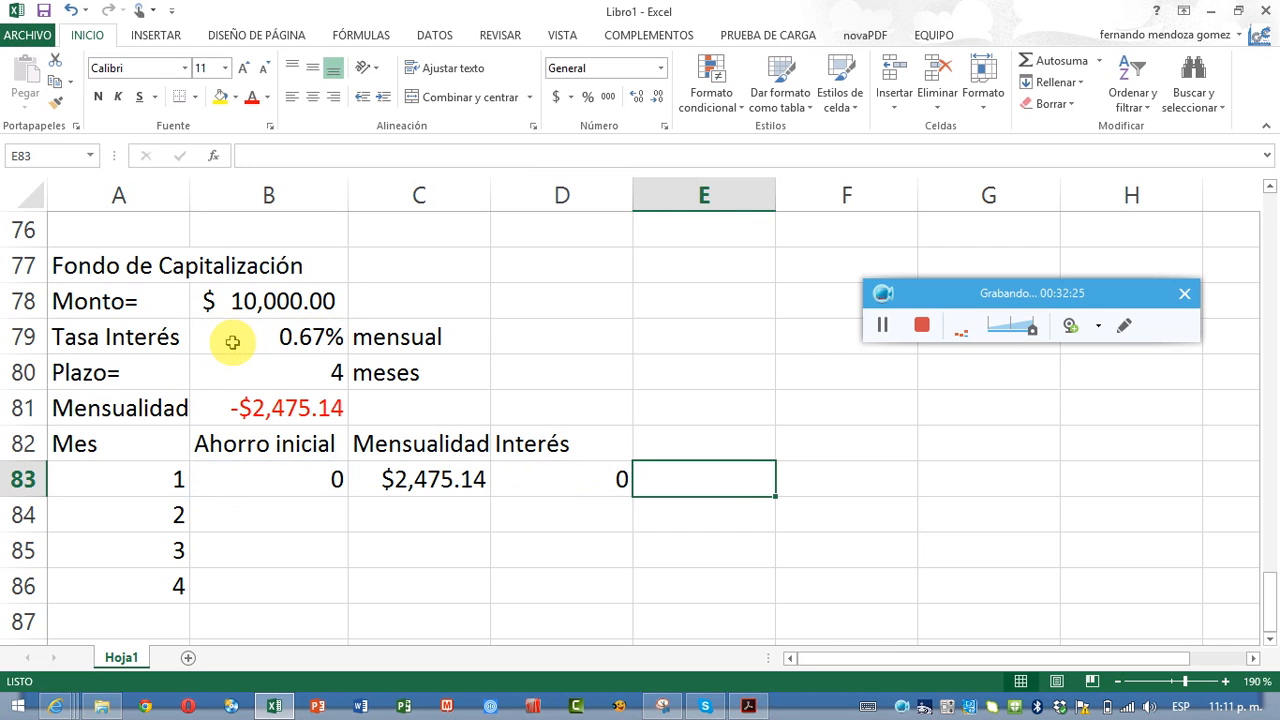
- Enter the column header "Ahorro final" in E82, beside the Interés header
{"action": "key", "text": "Up"}
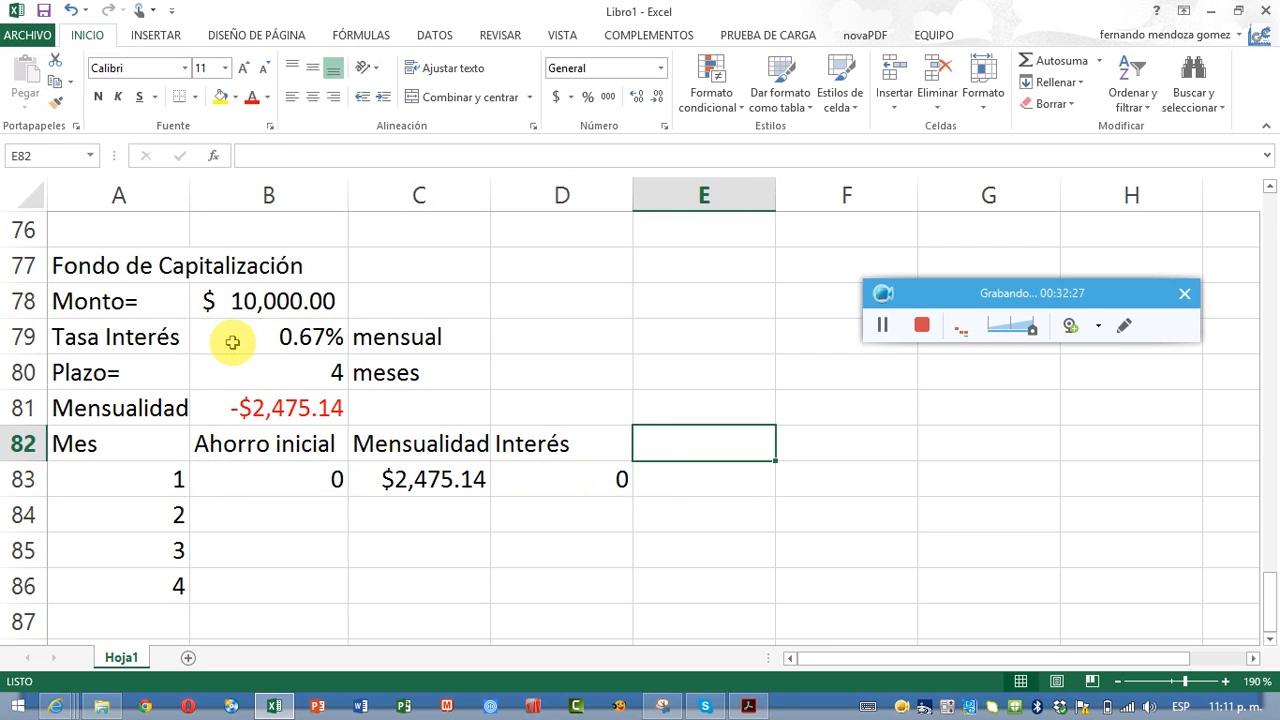
{"action": "type", "text": "A"}
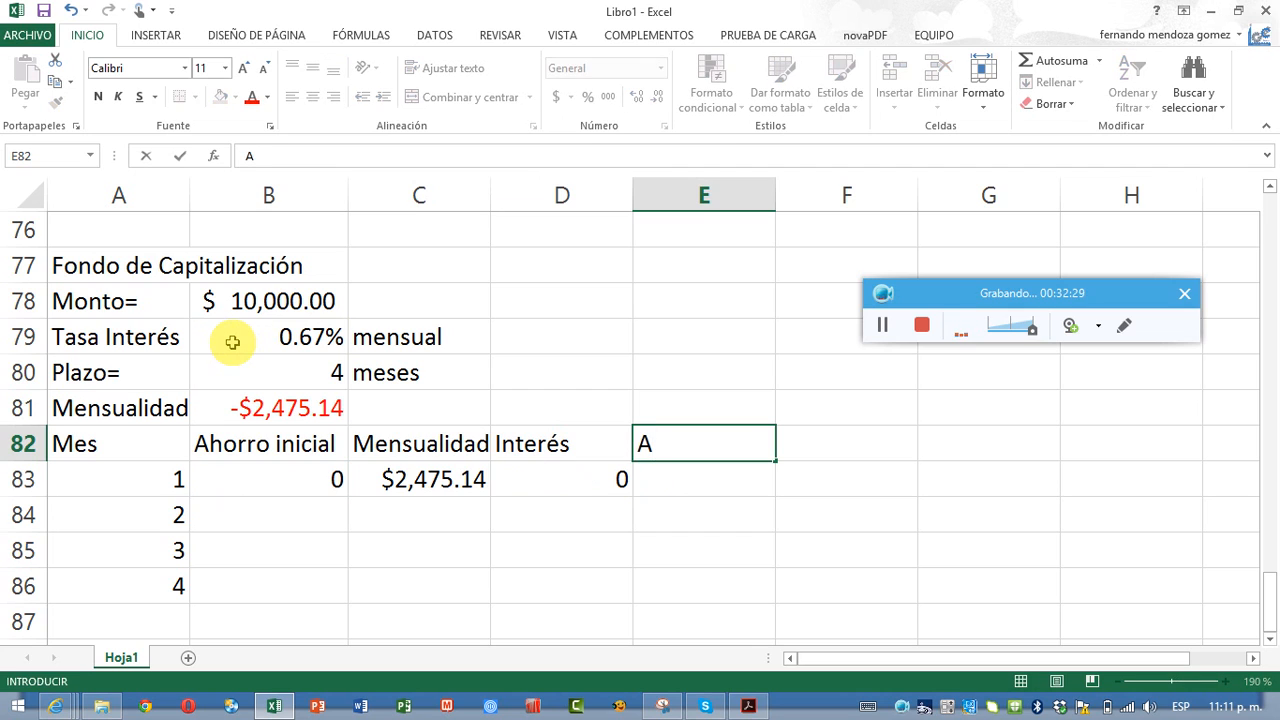
{"action": "type", "text": "horro"}
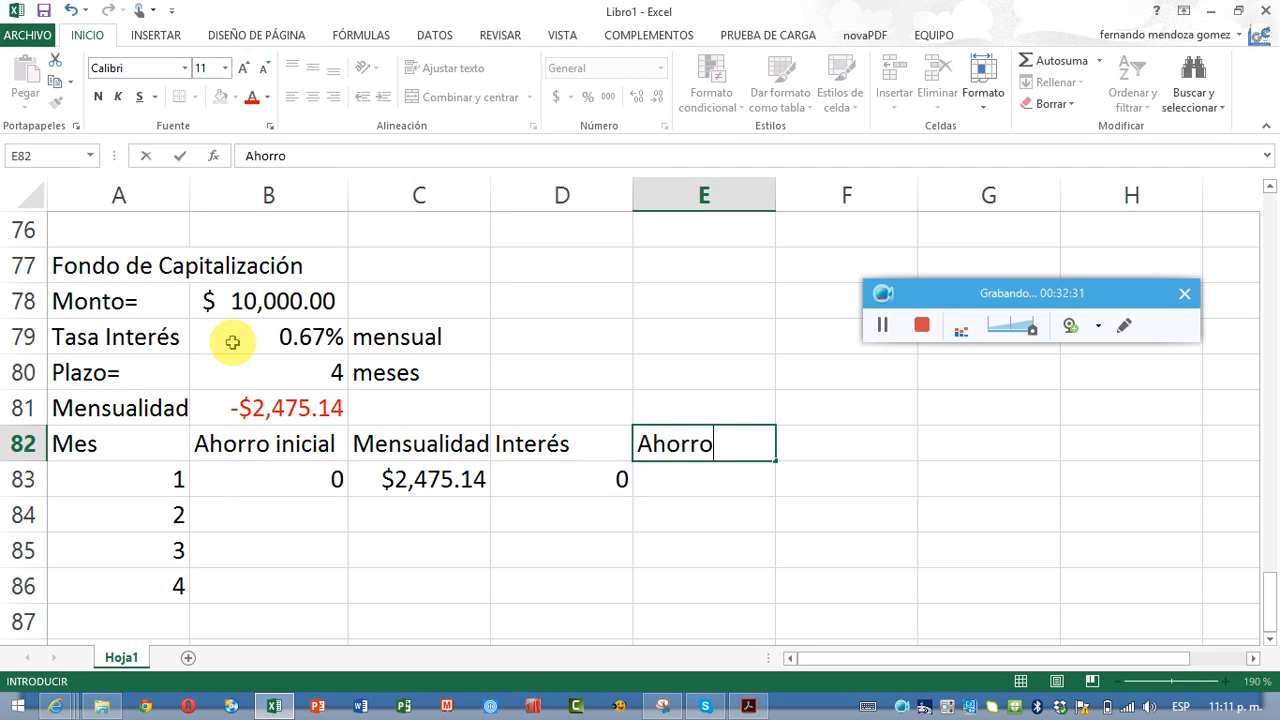
{"action": "type", "text": " final"}
{"action": "key", "text": "Return"}
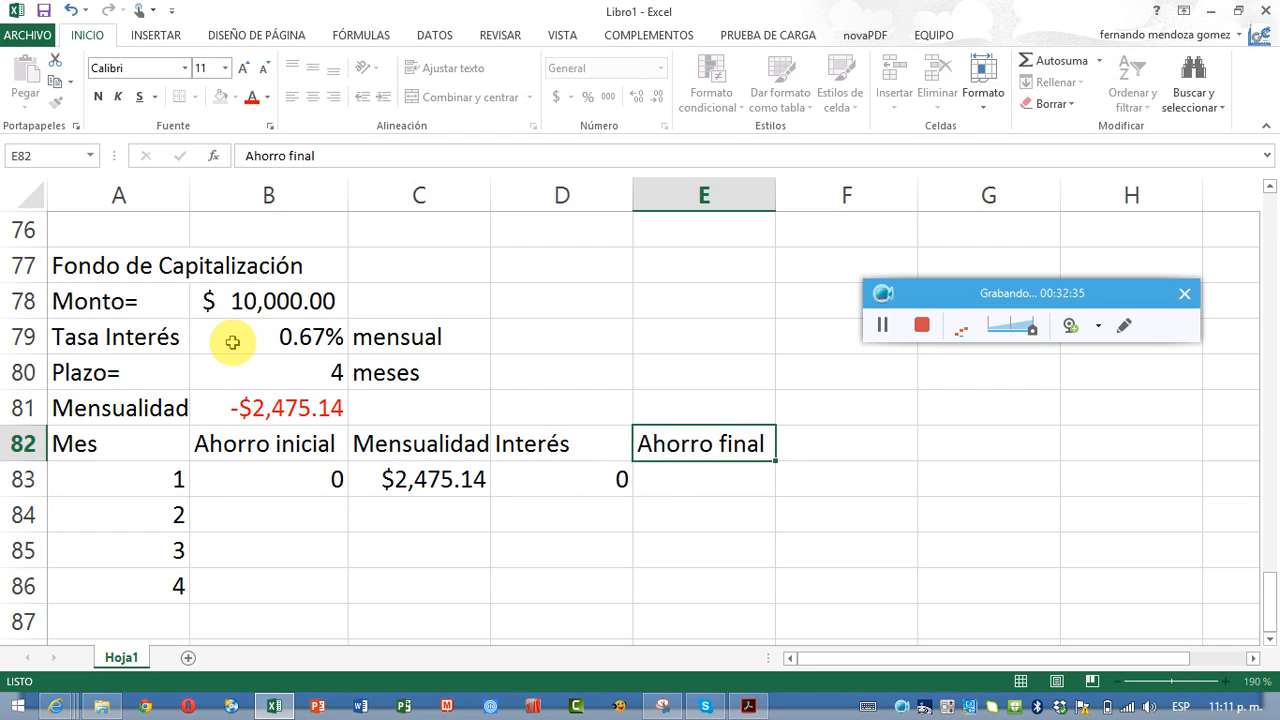
- Calculate the first month's final savings in E83 with the formula =B83+C83+D83
{"action": "type", "text": "="}
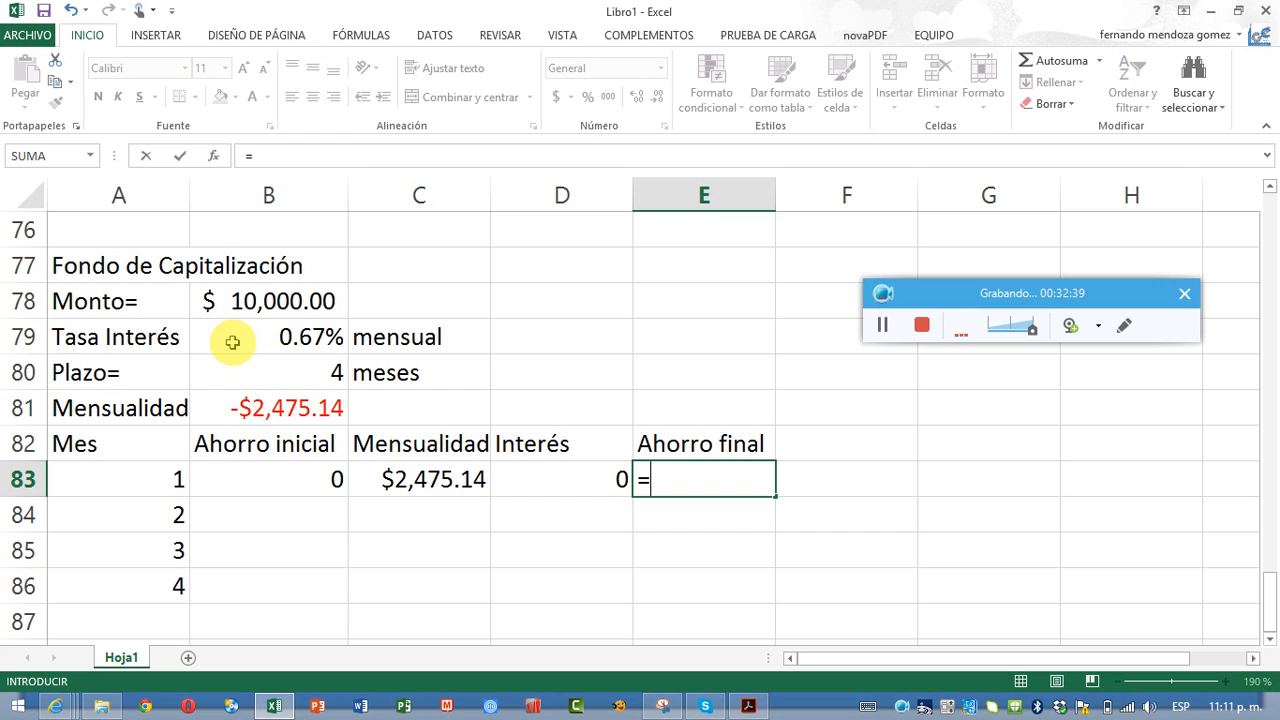
{"action": "key", "text": "Left"}
{"action": "key", "text": "Left"}
{"action": "key", "text": "Left"}
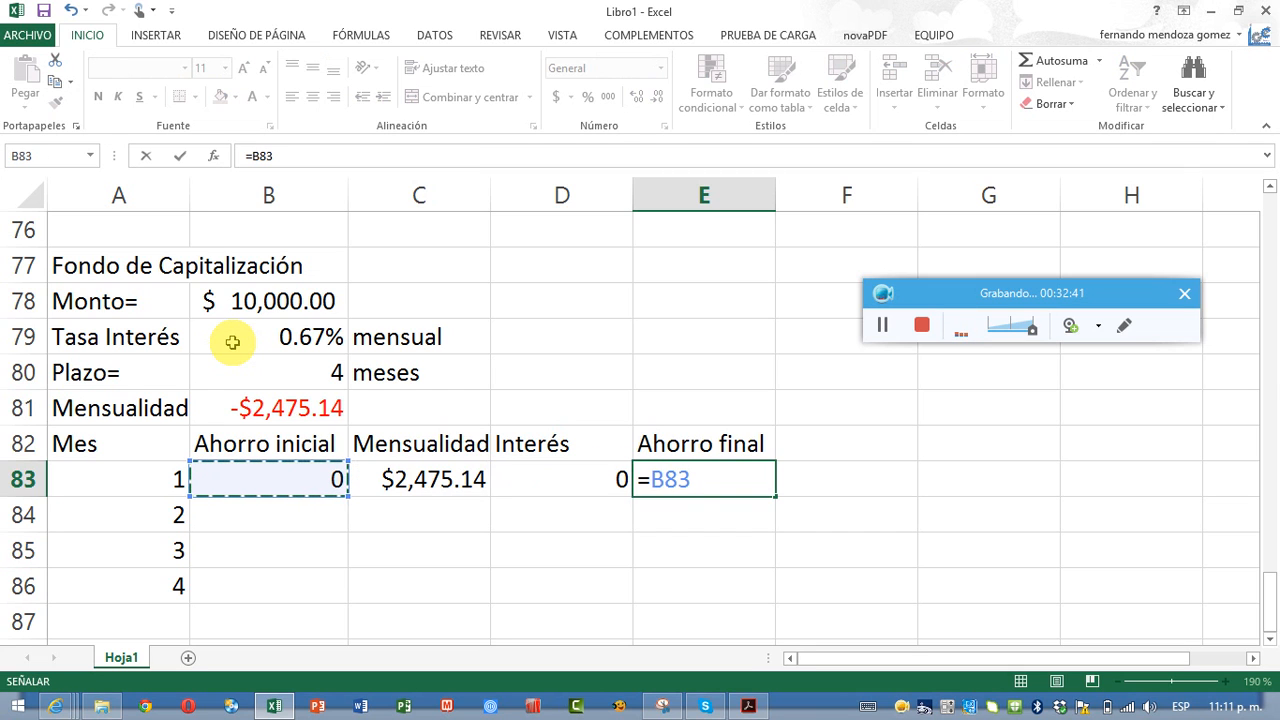
{"action": "type", "text": "+"}
{"action": "key", "text": "Left"}
{"action": "key", "text": "Left"}
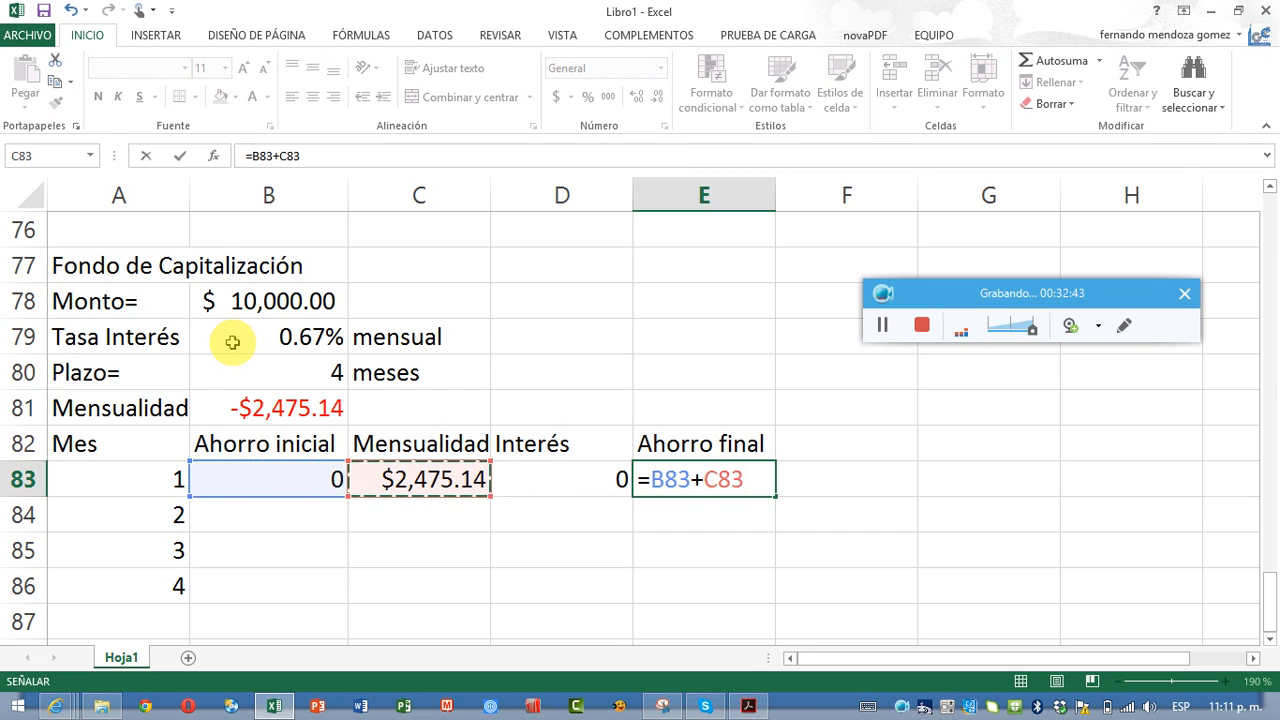
{"action": "type", "text": "+"}
{"action": "key", "text": "Left"}
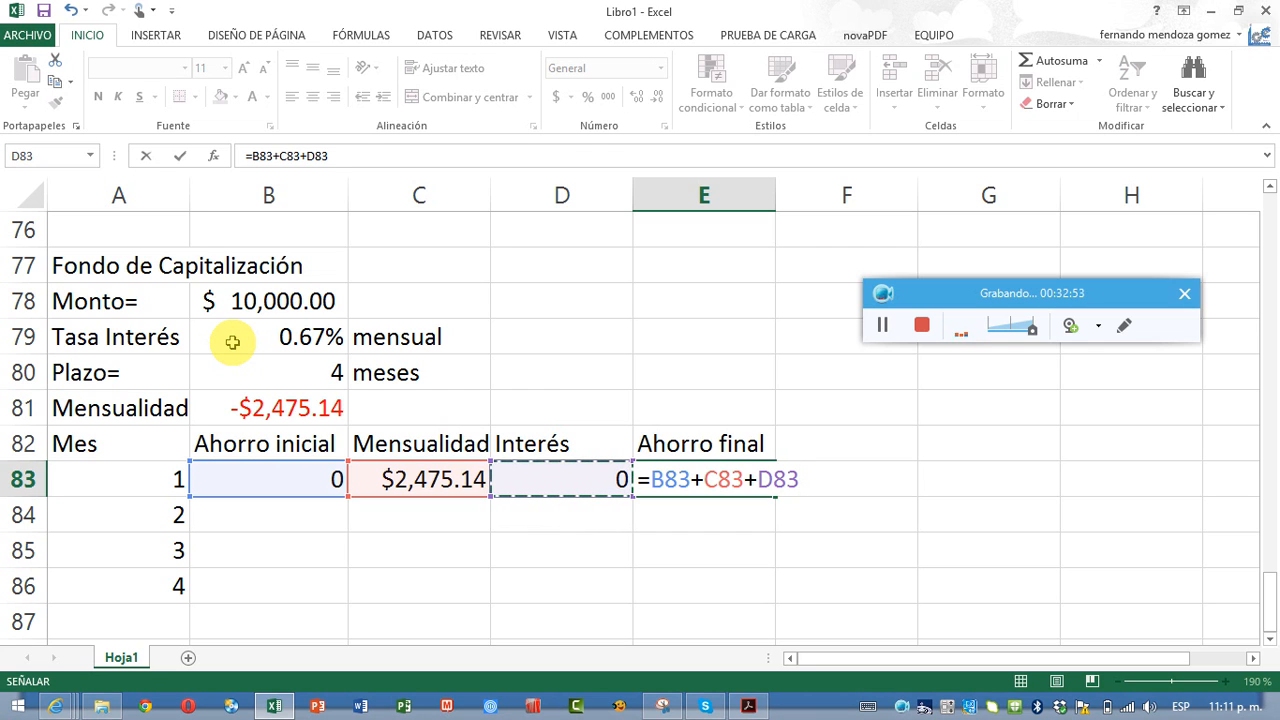
{"action": "key", "text": "Return"}
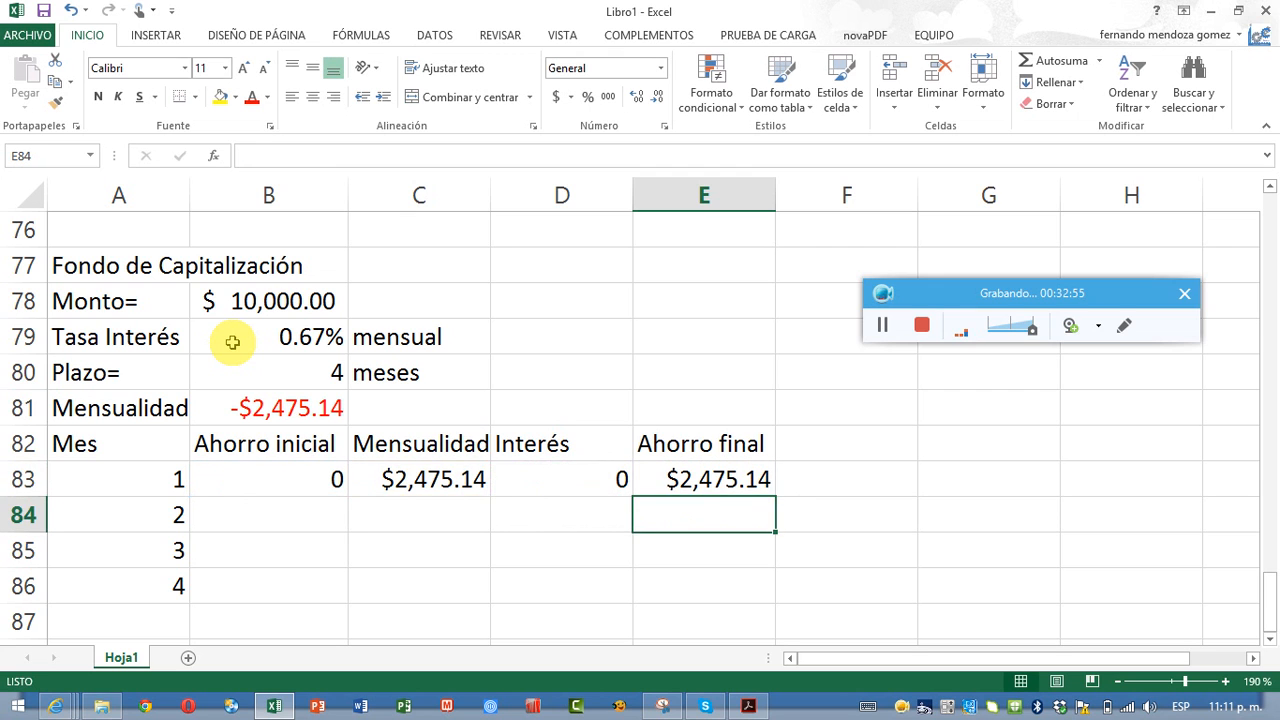
- Link the second month's initial savings in B84 to the first month's final savings with the formula =E83
{"action": "key", "text": "Left"}
{"action": "key", "text": "Left"}
{"action": "key", "text": "Left"}
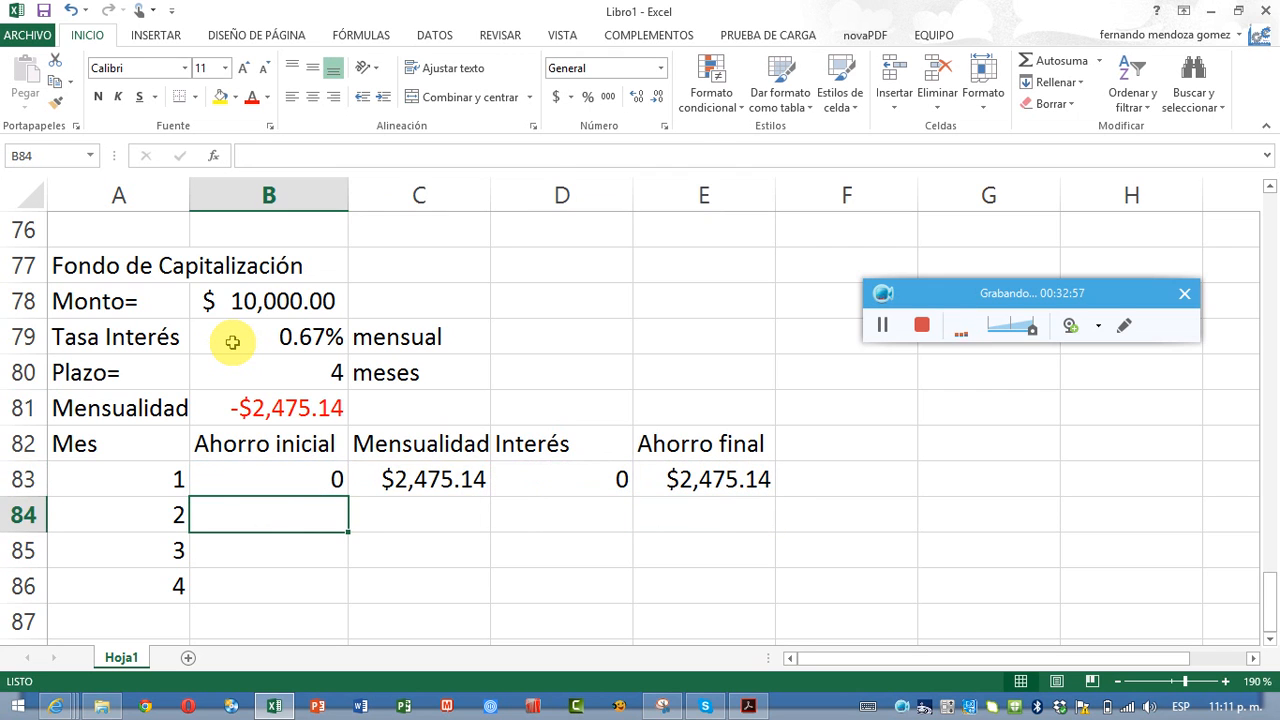
{"action": "type", "text": "="}
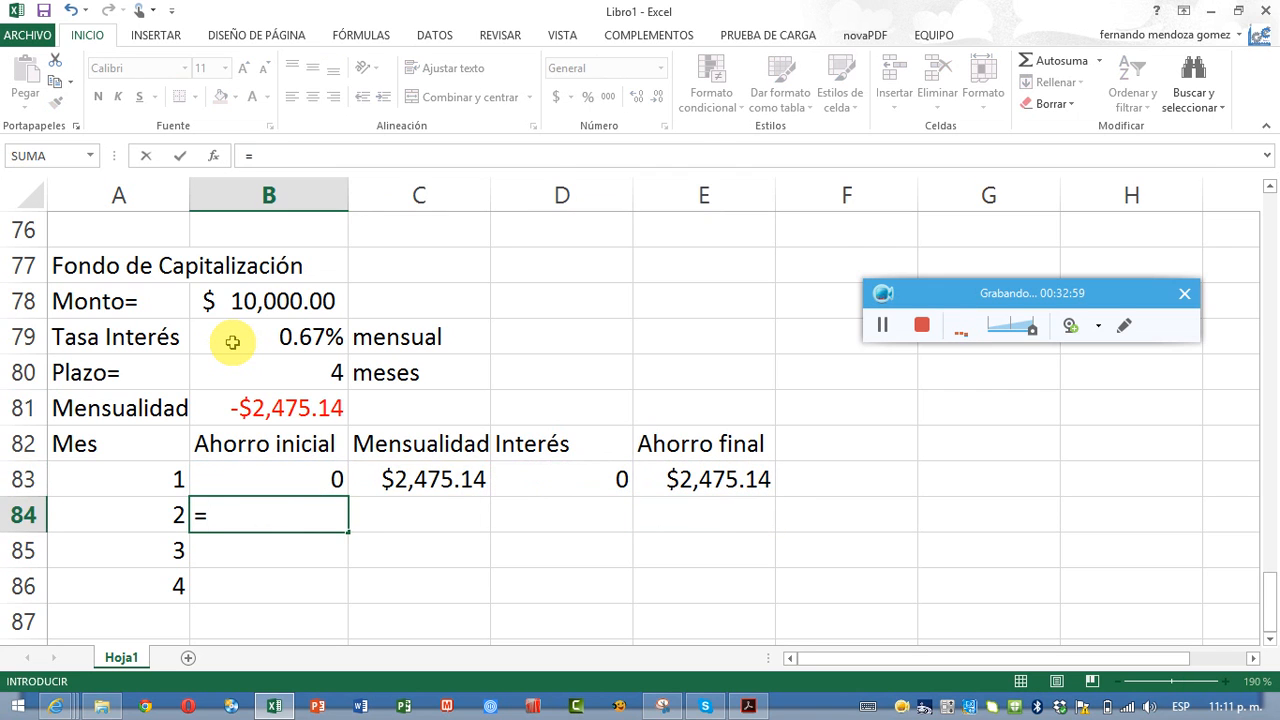
{"action": "key", "text": "Up"}
{"action": "key", "text": "Right"}
{"action": "key", "text": "Right"}
{"action": "key", "text": "Right"}
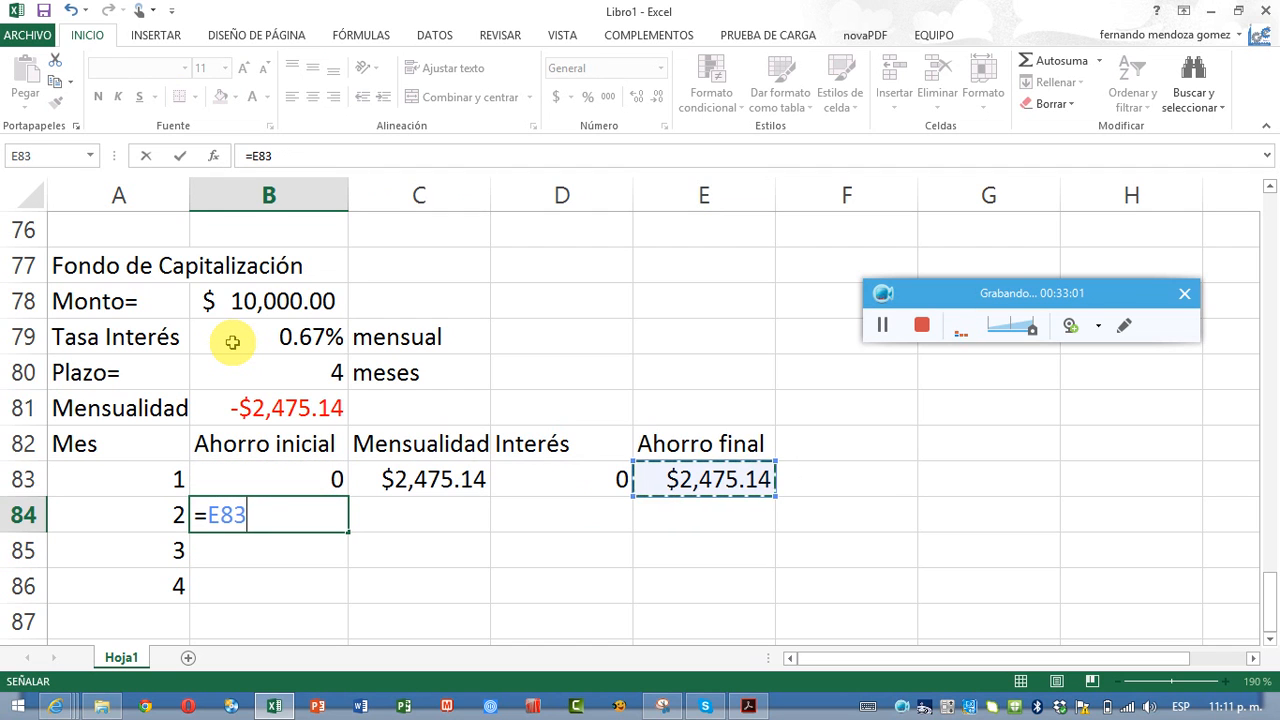
{"action": "key", "text": "Return"}
{"action": "key", "text": "Up"}
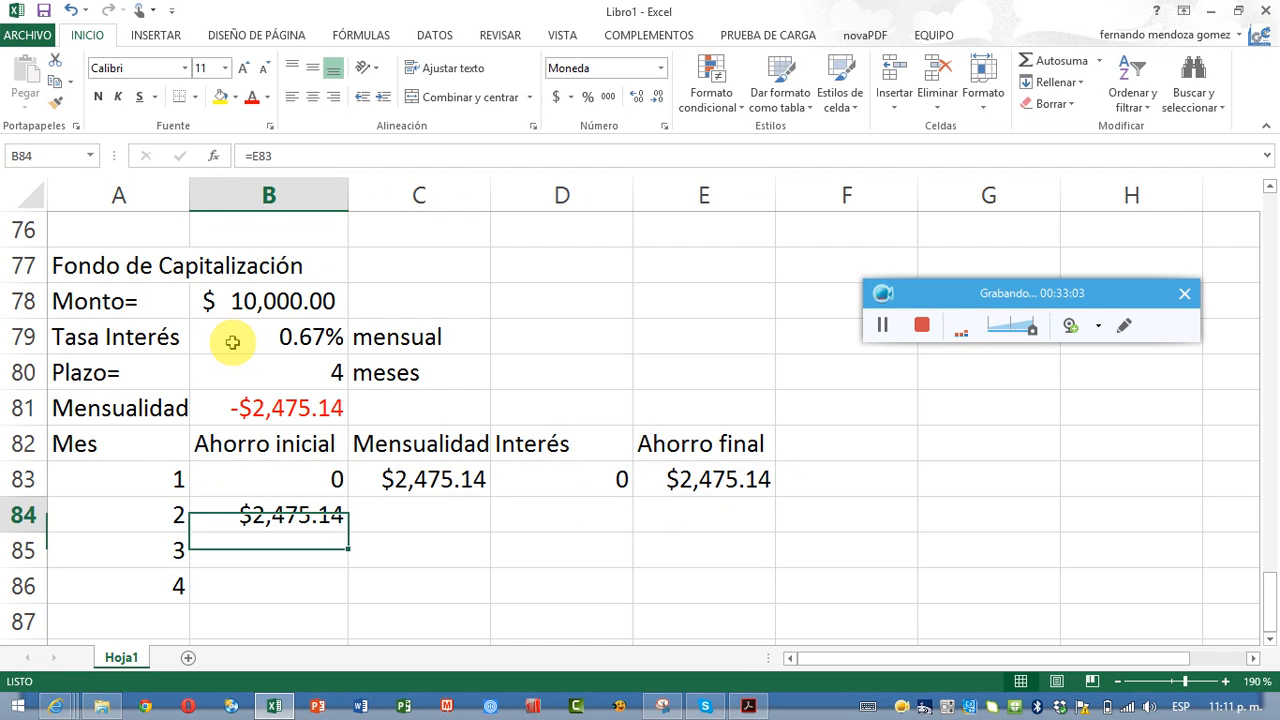
- Fill the Mensualidad, Interés and Ahorro final formulas from C83:E83 down into row 84
{"action": "key", "text": "Right"}
{"action": "key", "text": "Up"}
{"action": "key", "text": "shift+Right"}
{"action": "key", "text": "shift+Right"}
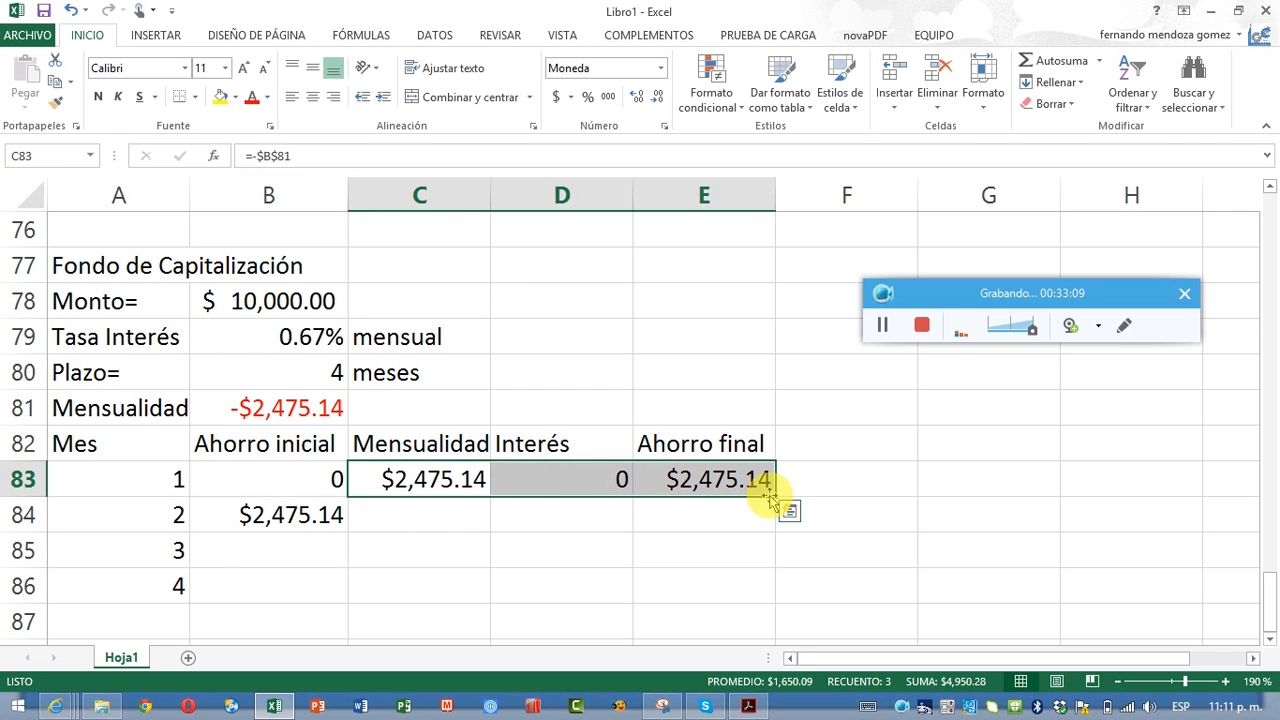
{"action": "left_click_drag", "start_coordinate": [773, 495], "coordinate": [767, 512]}
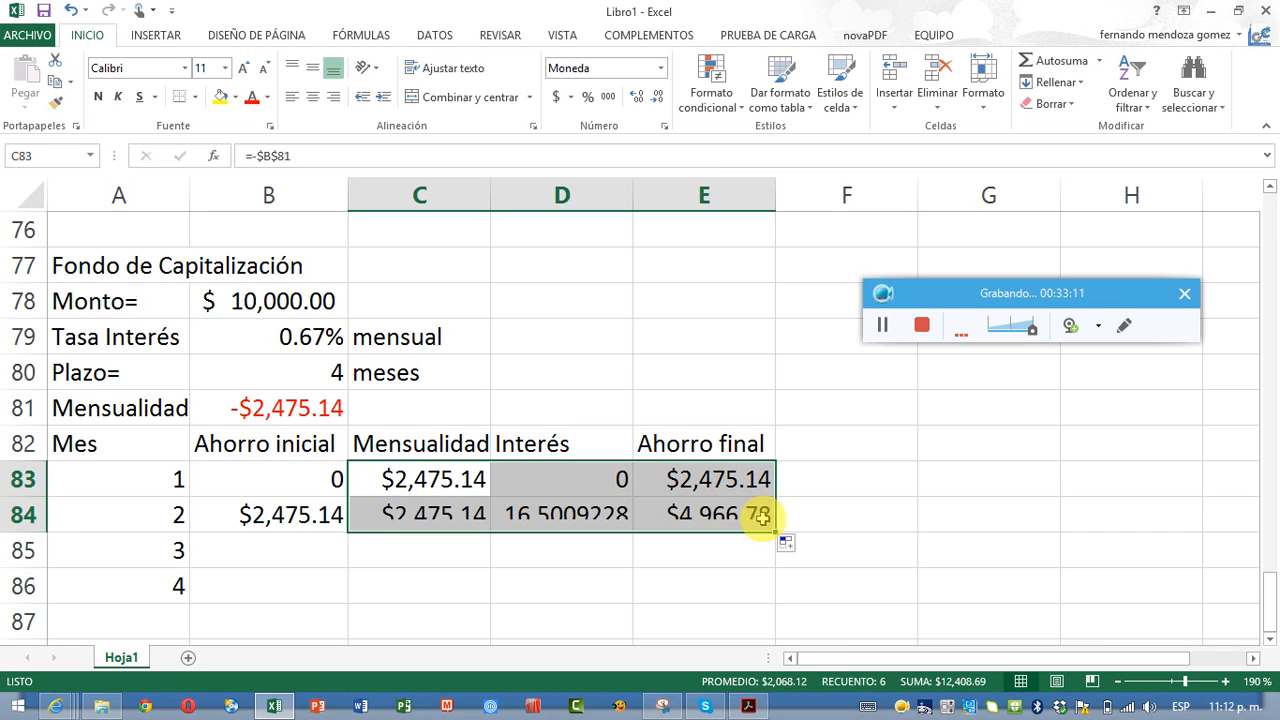
- Apply the accounting number format with the dollar sign to the first two months' values in B83:E84
{"action": "left_click", "coordinate": [300, 515]}
{"action": "left_click_drag", "start_coordinate": [300, 515], "coordinate": [505, 514]}
{"action": "left_click_drag", "start_coordinate": [295, 473], "coordinate": [646, 514]}
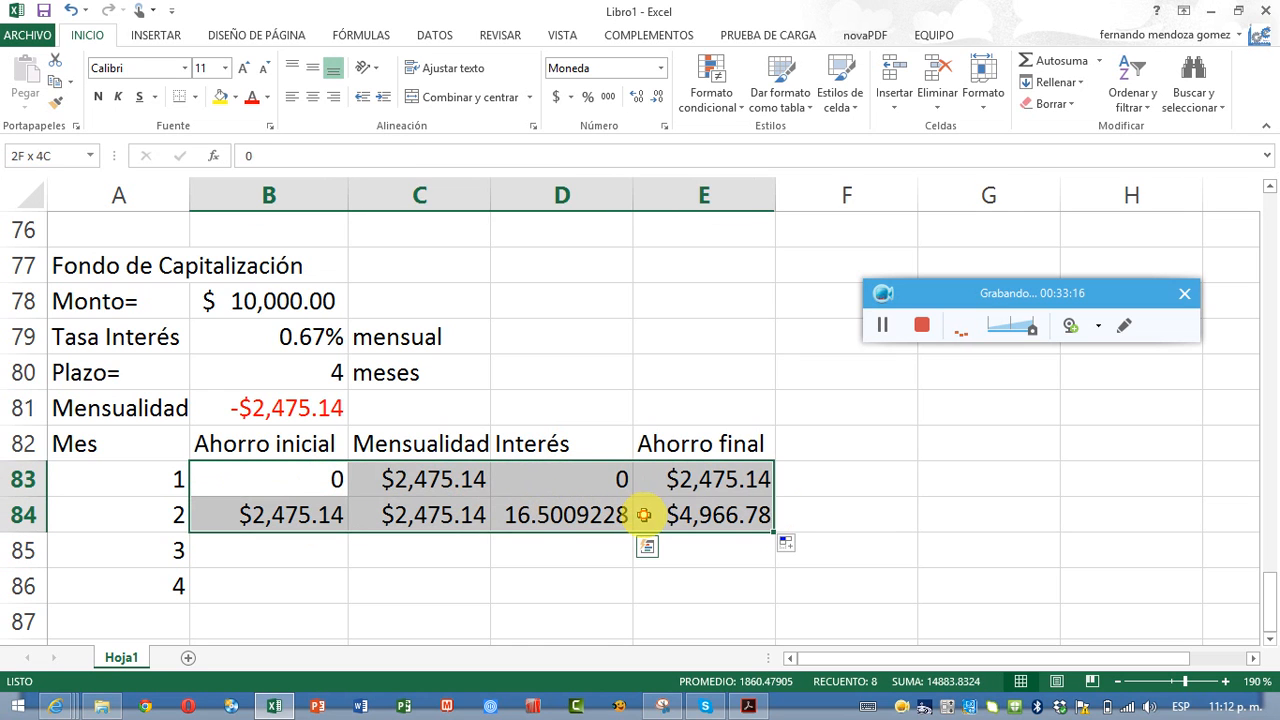
{"action": "left_click", "coordinate": [557, 97]}
- Fill the second month's formulas in B84:E84 down through month 4 in row 86, and widen column E to fit its amounts
{"action": "left_click_drag", "start_coordinate": [251, 517], "coordinate": [688, 515]}
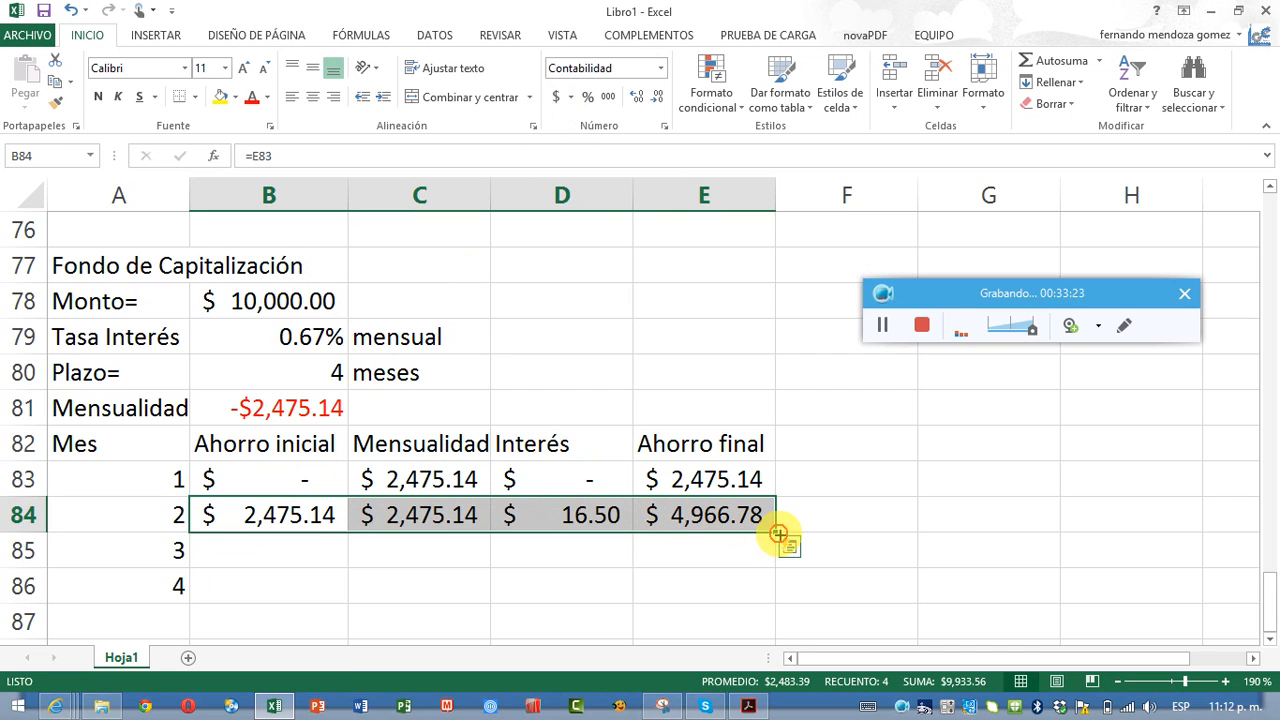
{"action": "mouse_move", "coordinate": [778, 534]}
{"action": "left_mouse_down"}
{"action": "mouse_move", "coordinate": [778, 598]}
{"action": "mouse_move", "coordinate": [777, 531]}
{"action": "left_mouse_up"}
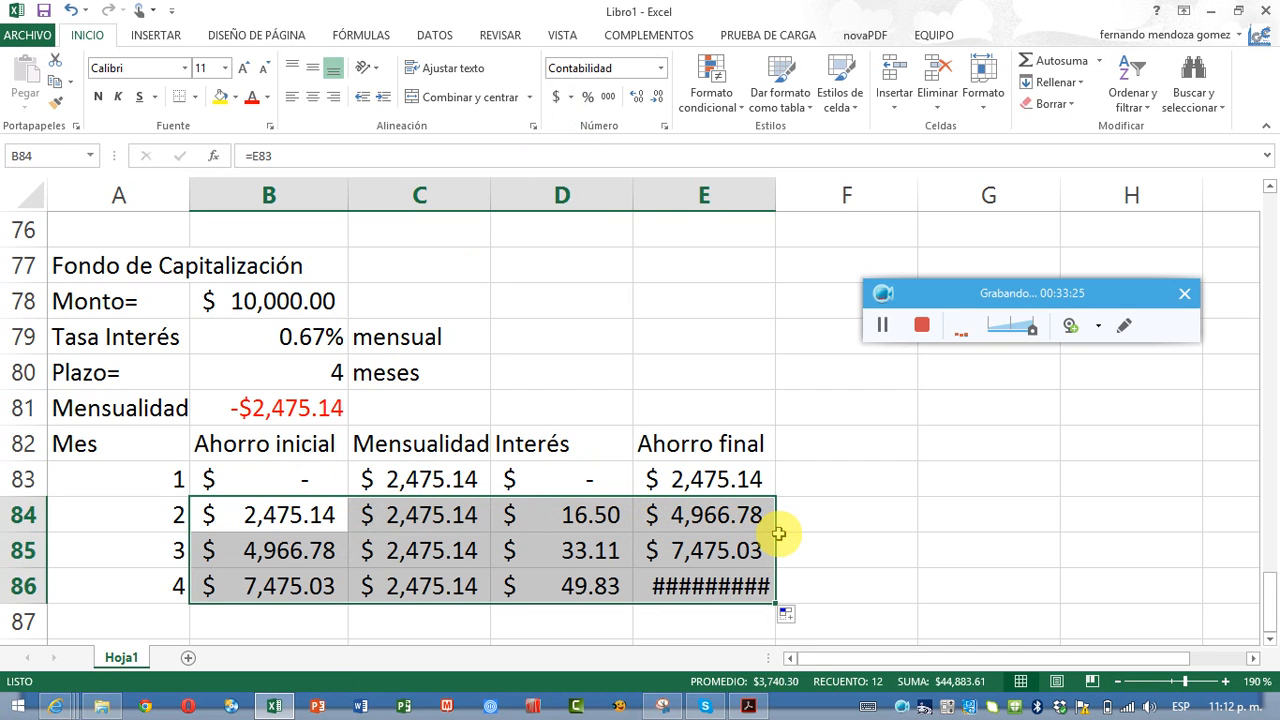
{"action": "left_click", "coordinate": [722, 586]}
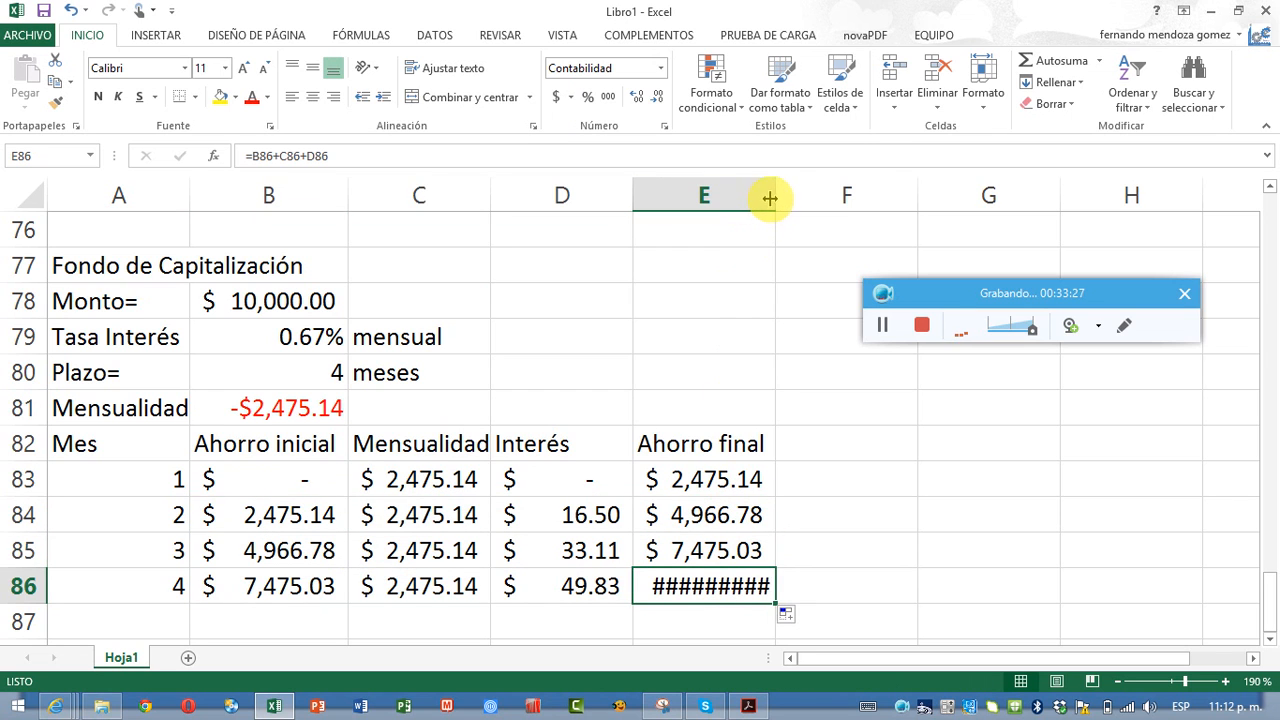
{"action": "left_click_drag", "start_coordinate": [772, 196], "coordinate": [795, 198]}
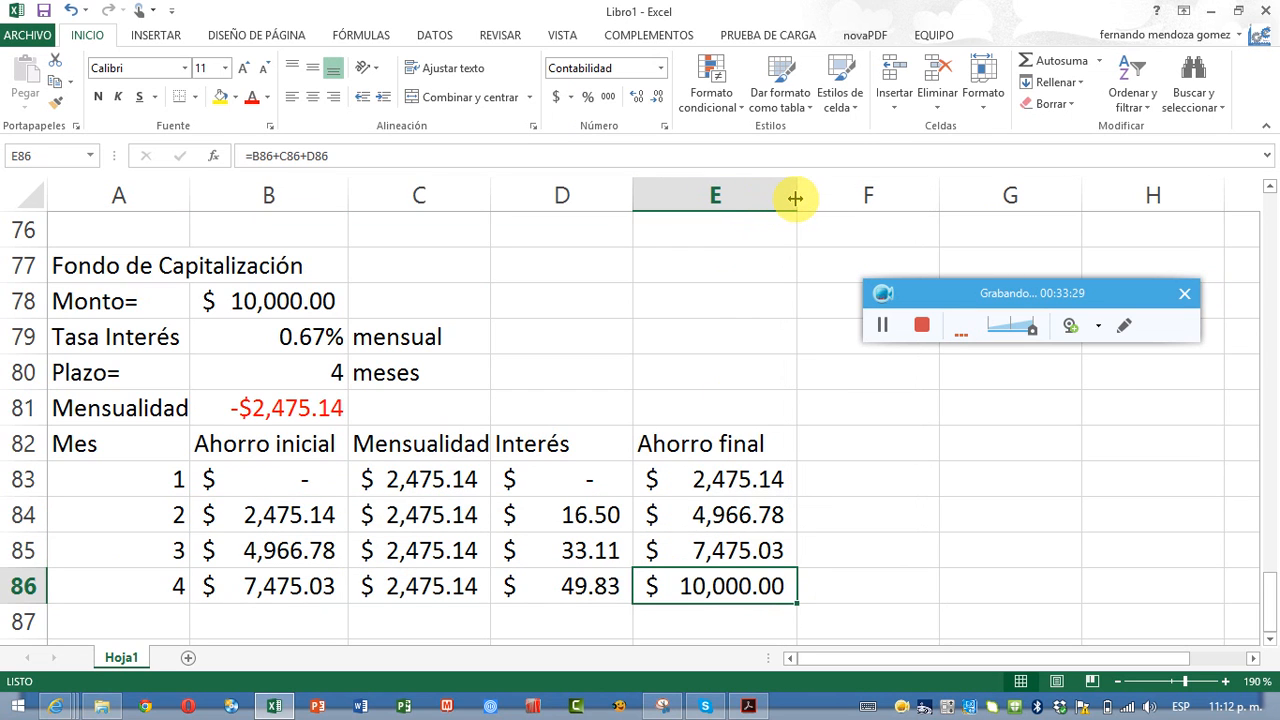
- Set the Monto in B78 to 15000
{"action": "left_click", "coordinate": [231, 296]}
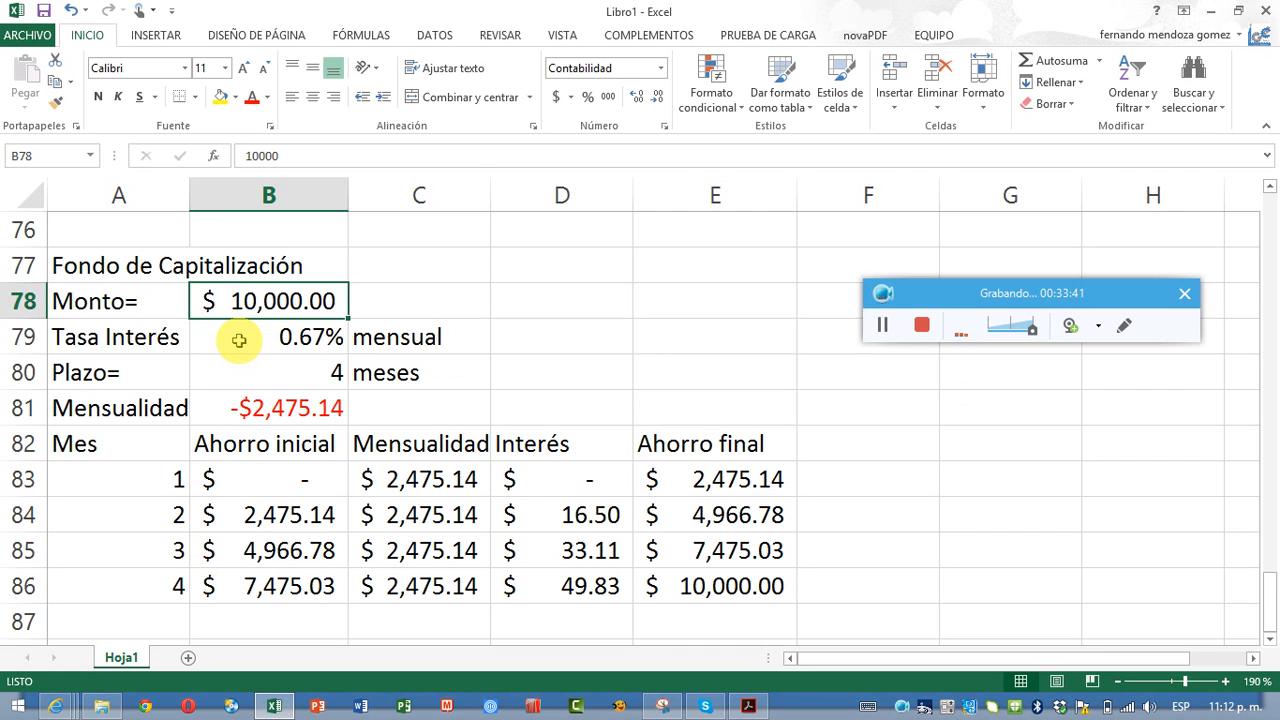
{"action": "type", "text": "1"}
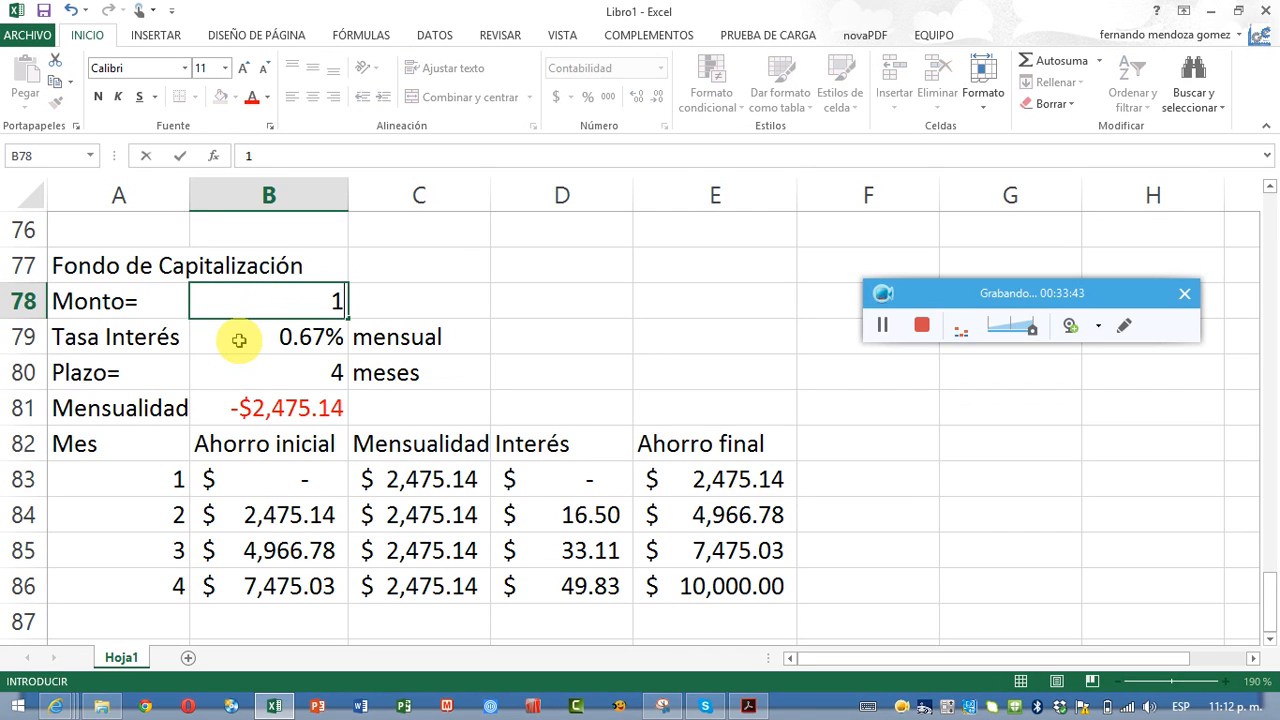
{"action": "type", "text": "5,00000"}
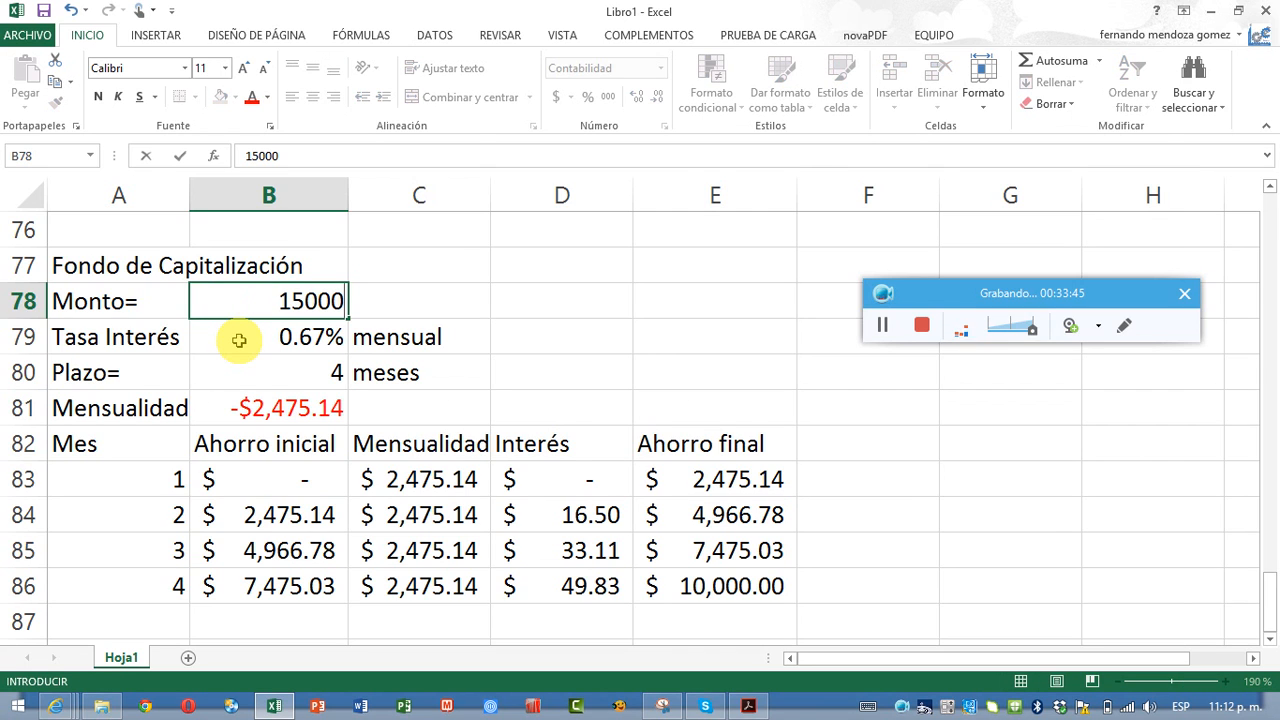
{"action": "key", "text": "Return"}
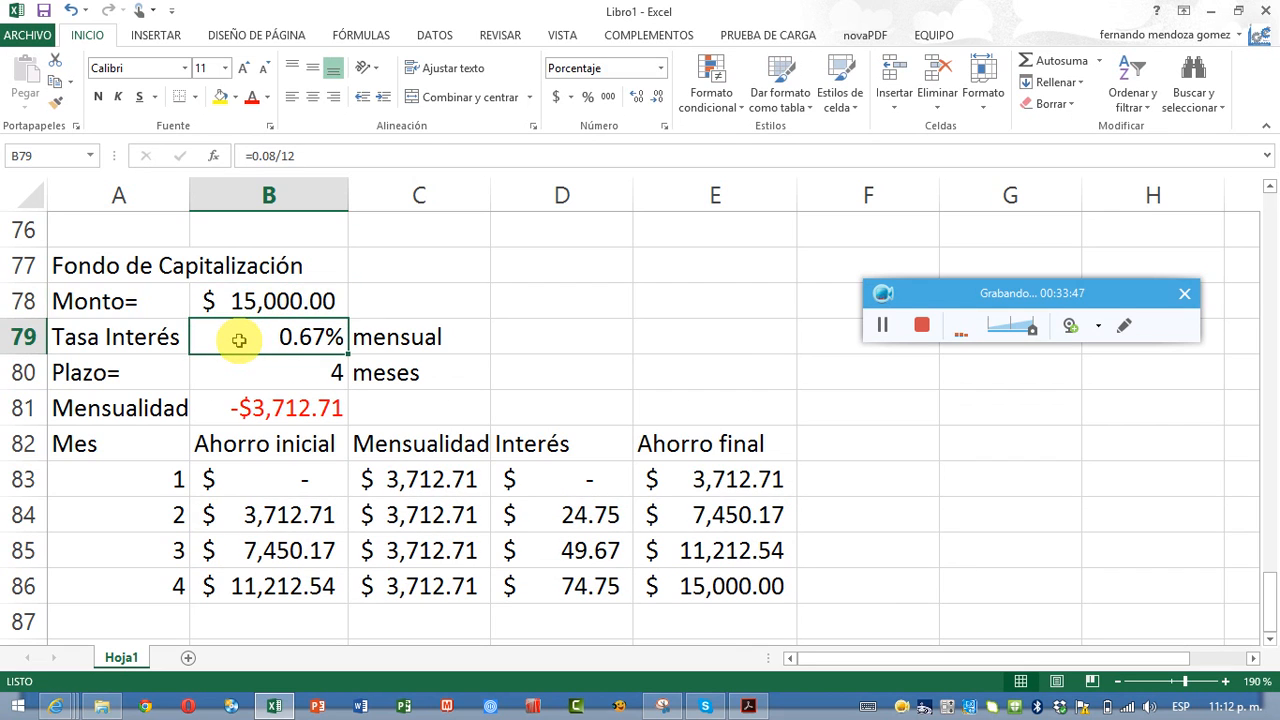
{"action": "key", "text": "Up"}
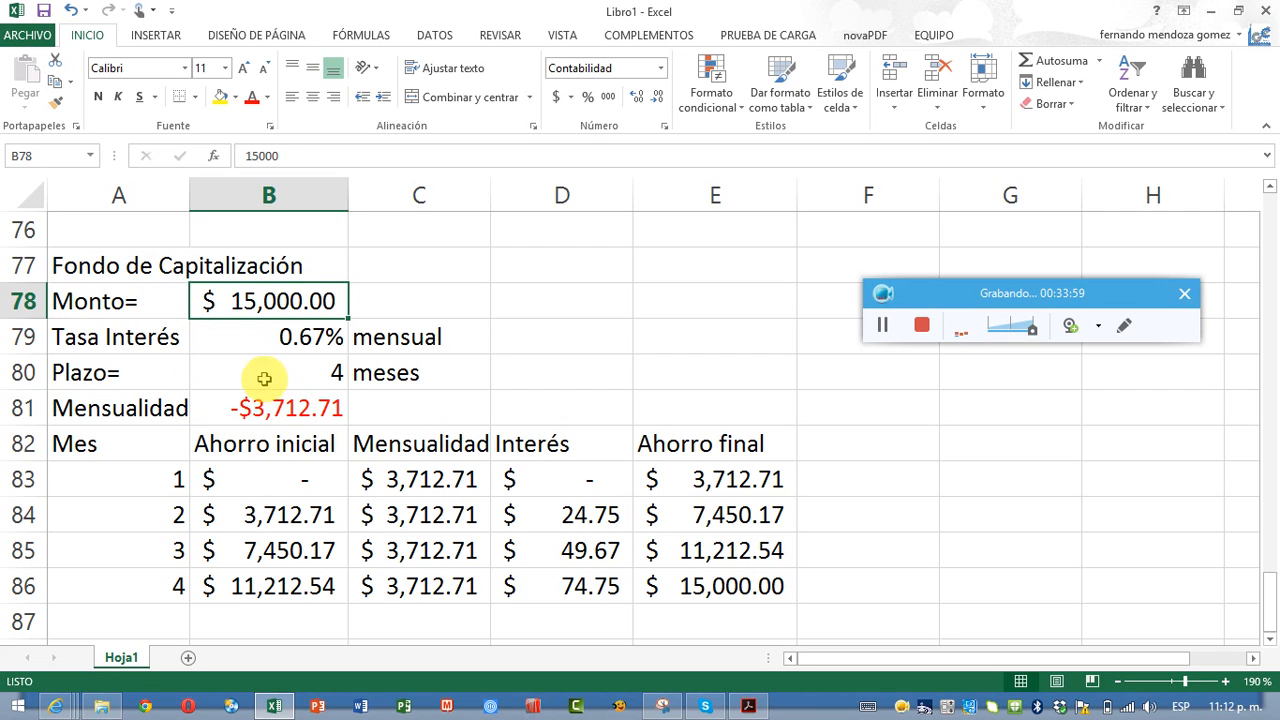
- Change the monthly interest rate formula in B79 to =0.1/12
{"action": "left_click", "coordinate": [256, 344]}
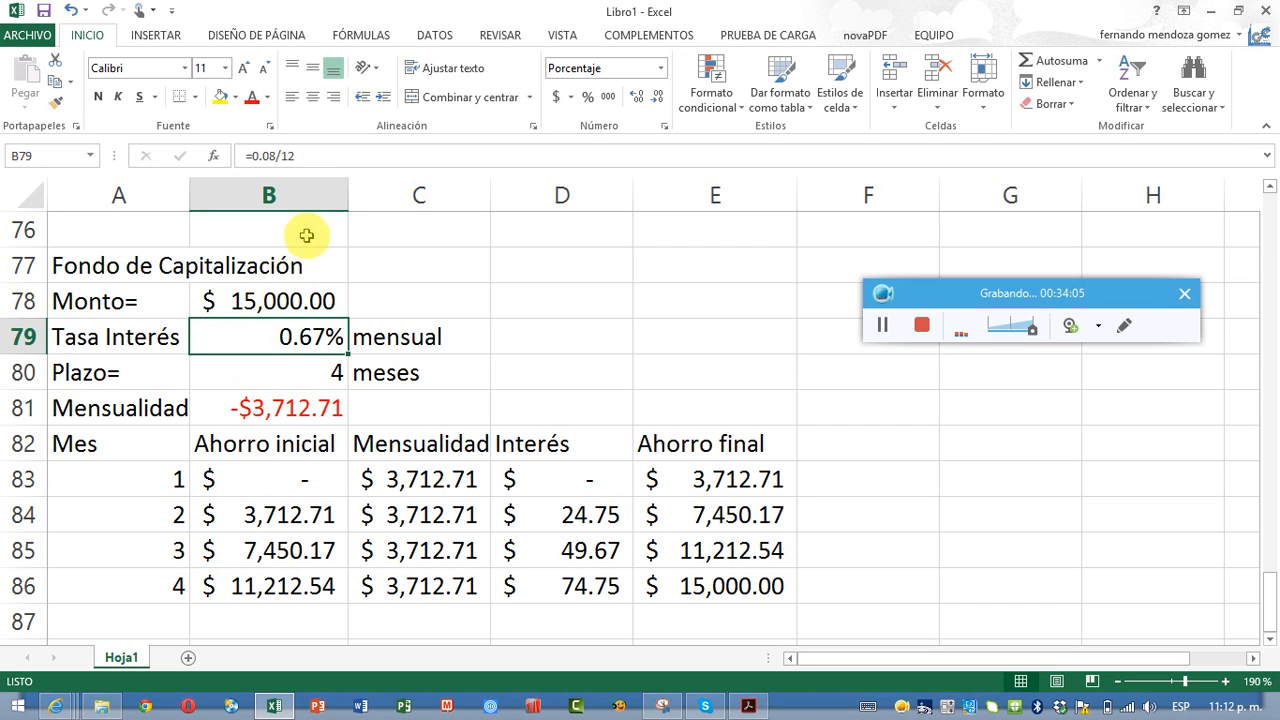
{"action": "double_click", "coordinate": [300, 340]}
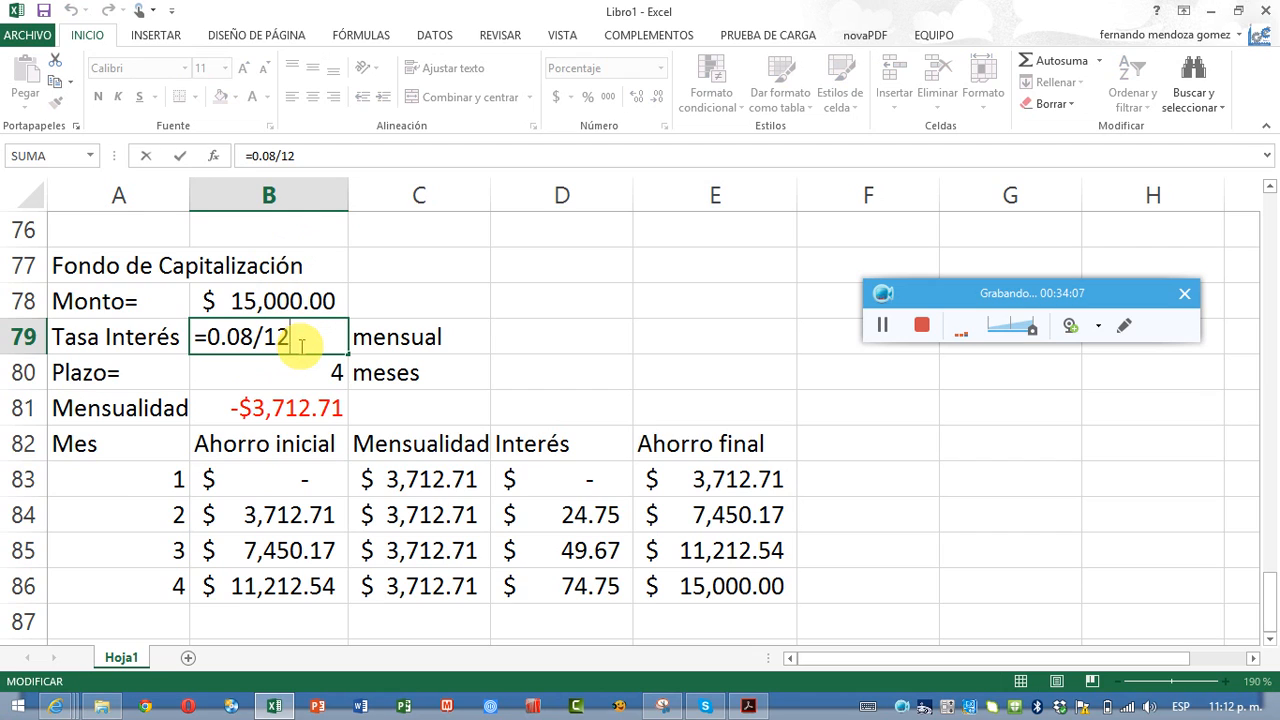
{"action": "key", "text": "Left"}
{"action": "key", "text": "Left"}
{"action": "key", "text": "Left"}
{"action": "key", "text": "Left"}
{"action": "key", "text": "shift+Right"}
{"action": "key", "text": "shift+Right"}
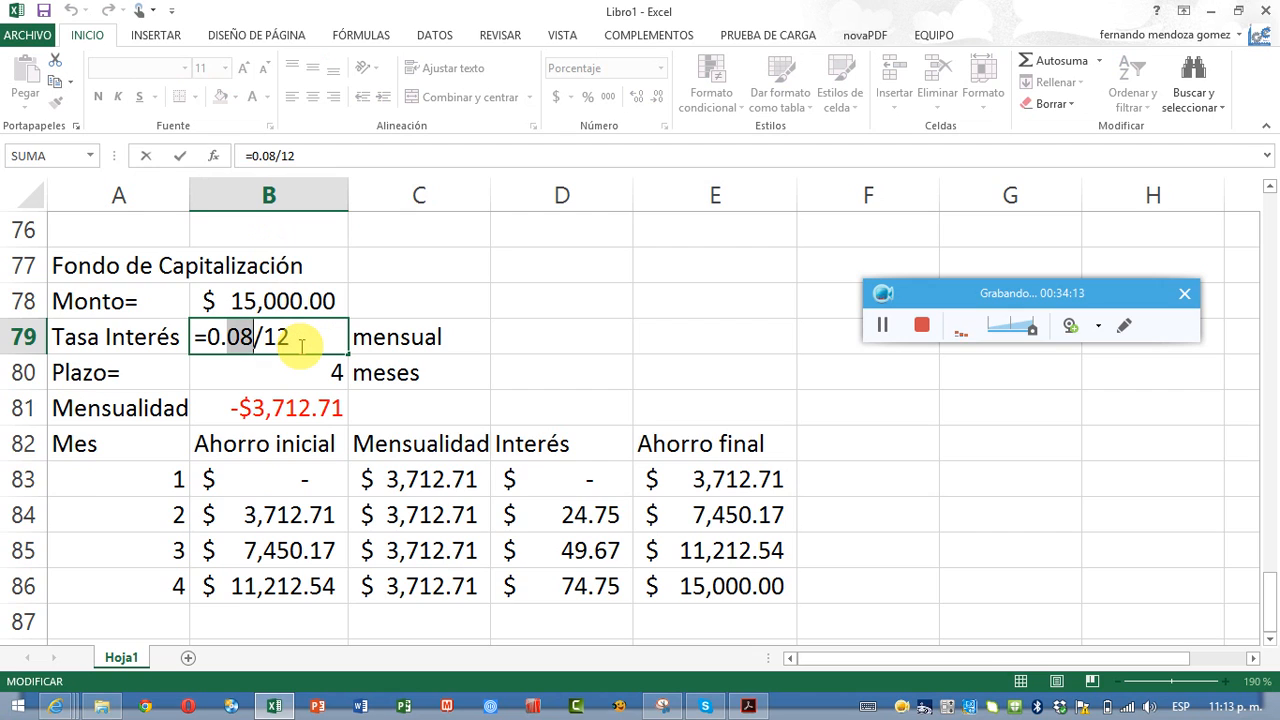
{"action": "type", "text": "1"}
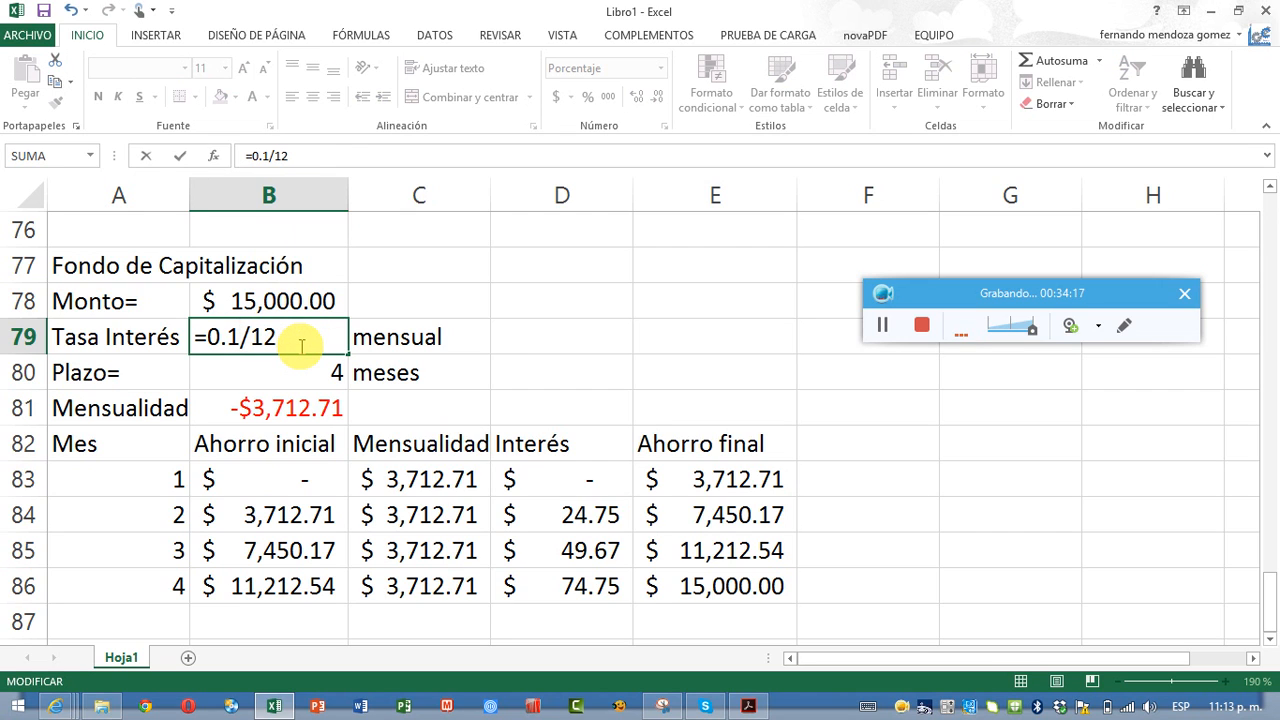
{"action": "key", "text": "Return"}
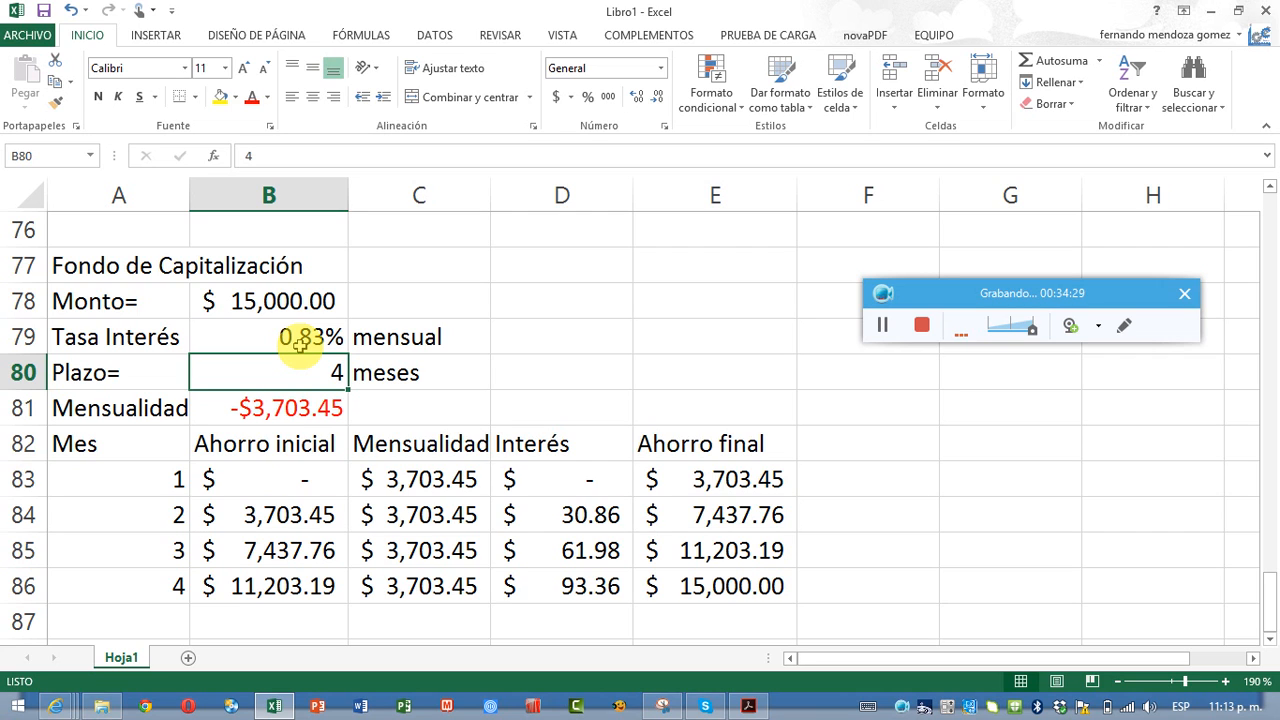
{"action": "left_click", "coordinate": [127, 271]}
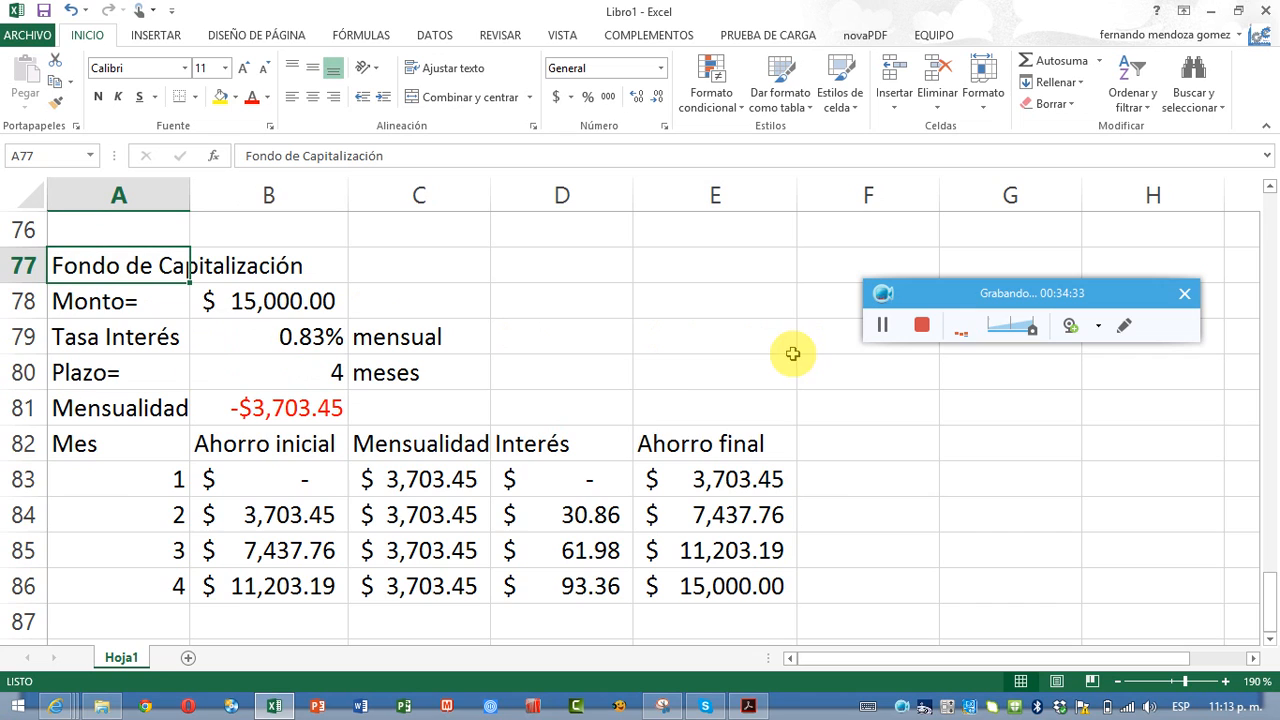